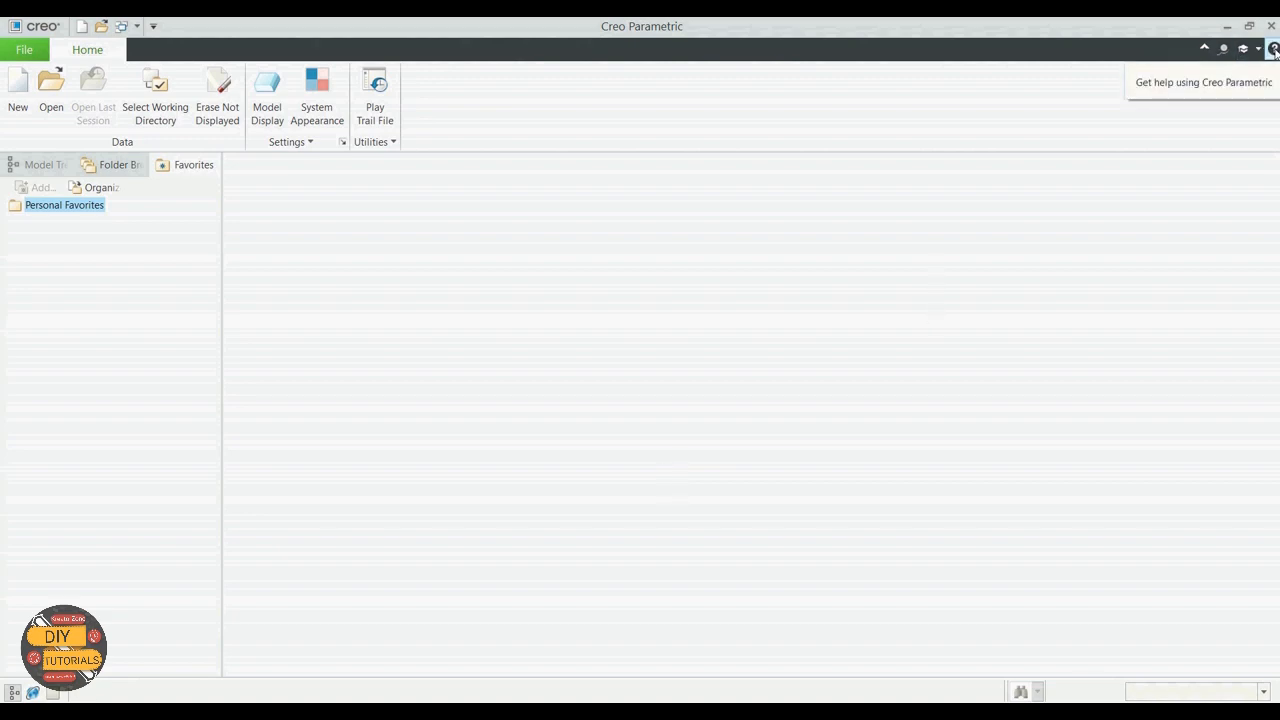
Open the online Help Center and view the Other Resources — Creo Parametric TOOLKIT Documentation topic in the Introduction section
{"action": "left_click", "coordinate": [1273, 49]}
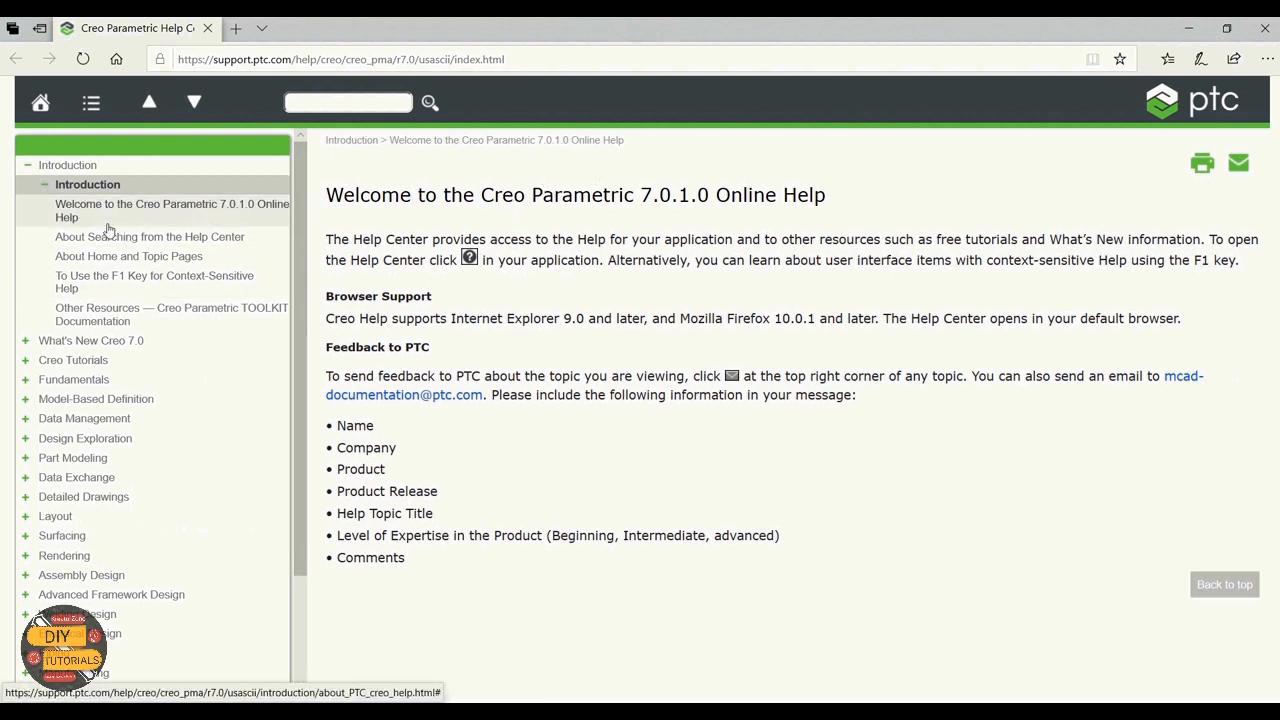
{"action": "left_click", "coordinate": [103, 285]}
{"action": "left_click", "coordinate": [100, 319]}
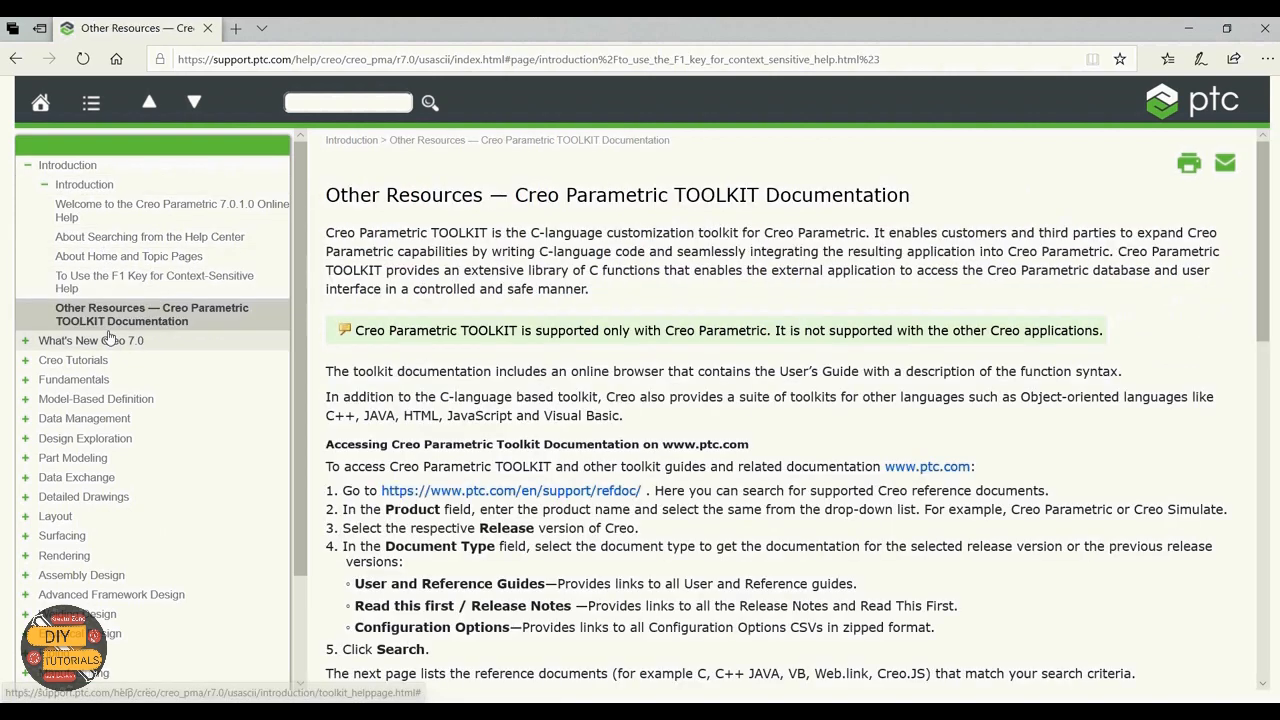
Expand the help contents from Creo Tutorials through Creo Parametric Tutorials to the Beginners Tutorials topics
{"action": "scroll", "coordinate": [114, 328], "scroll_direction": "down", "scroll_amount": 1}
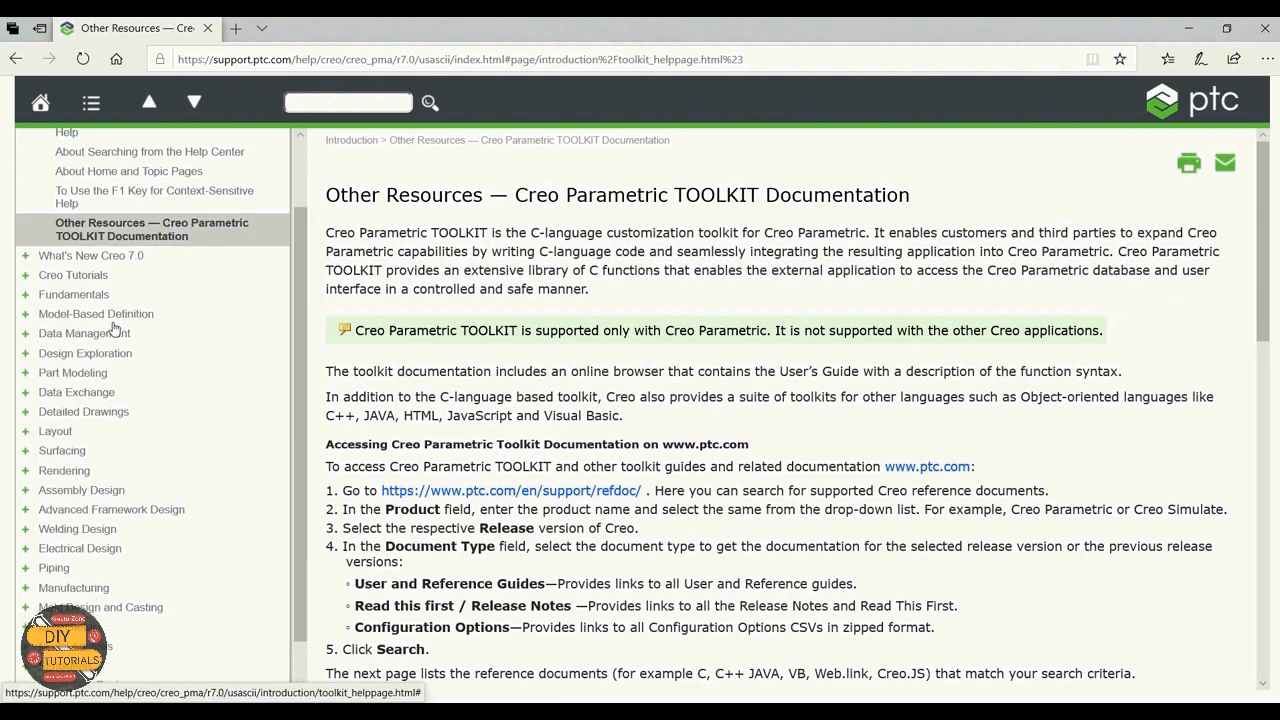
{"action": "left_click", "coordinate": [28, 275]}
{"action": "left_click", "coordinate": [43, 294]}
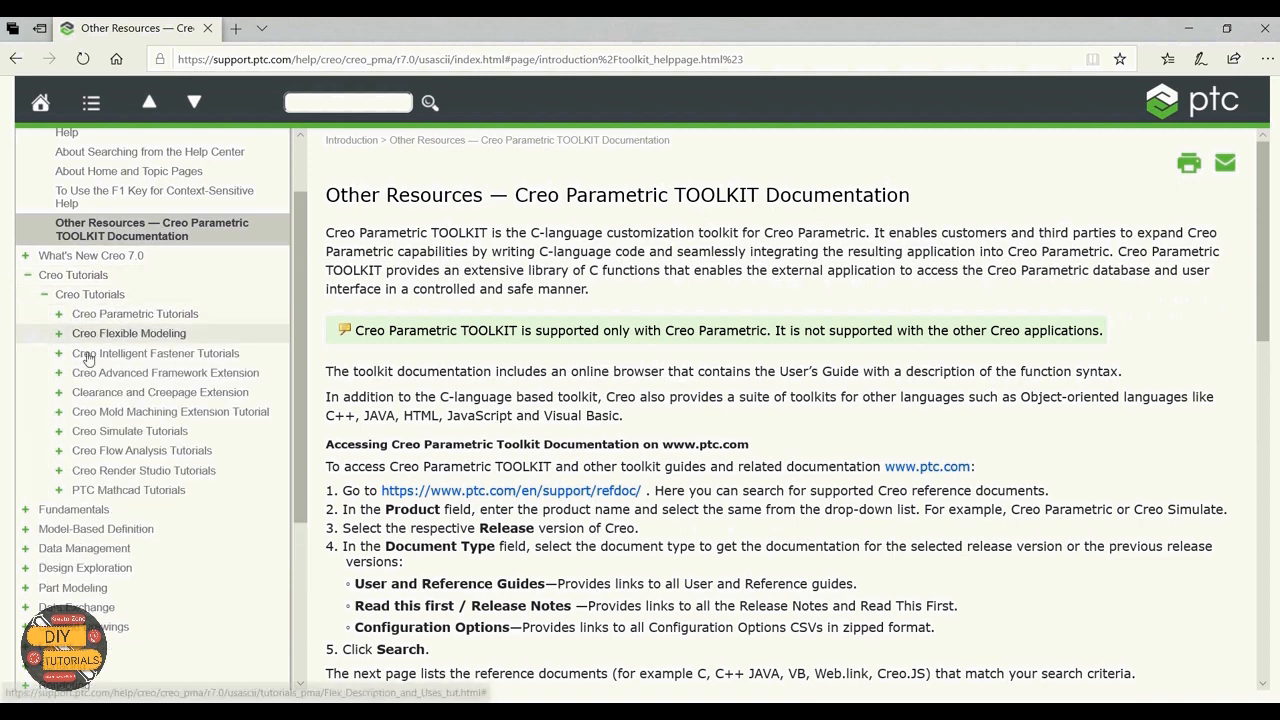
{"action": "left_click", "coordinate": [62, 315]}
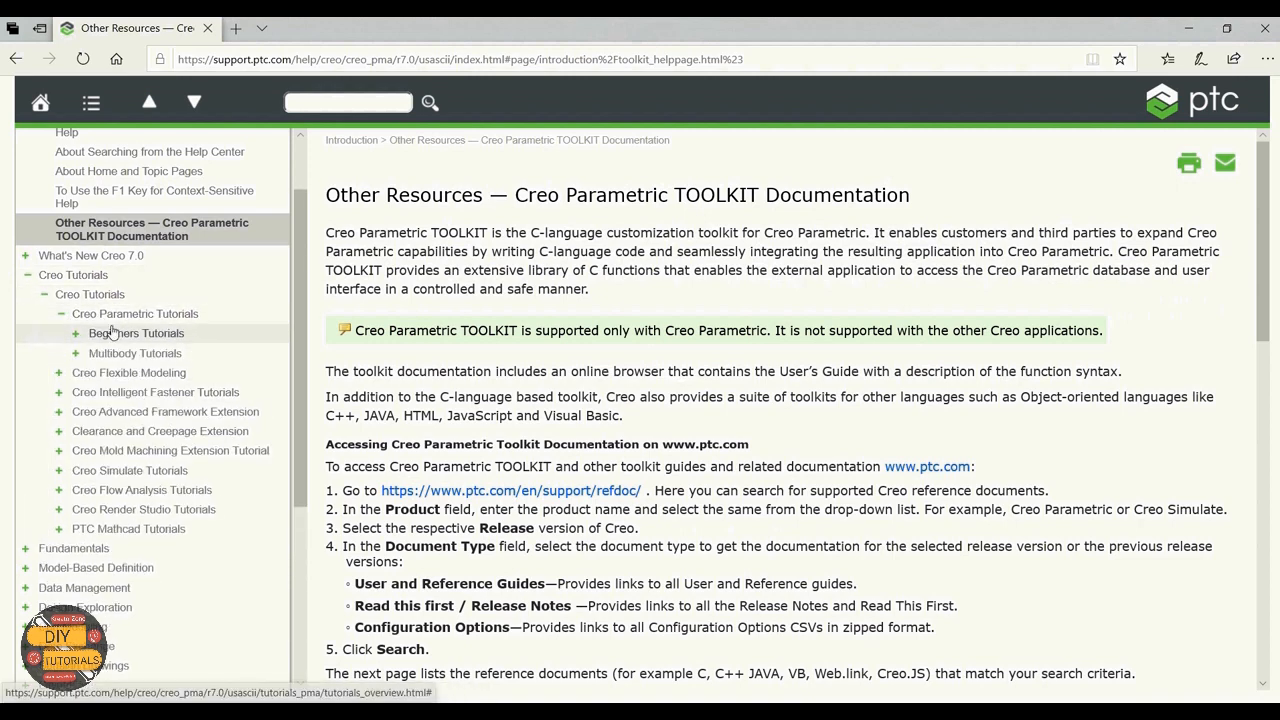
{"action": "left_click", "coordinate": [77, 334]}
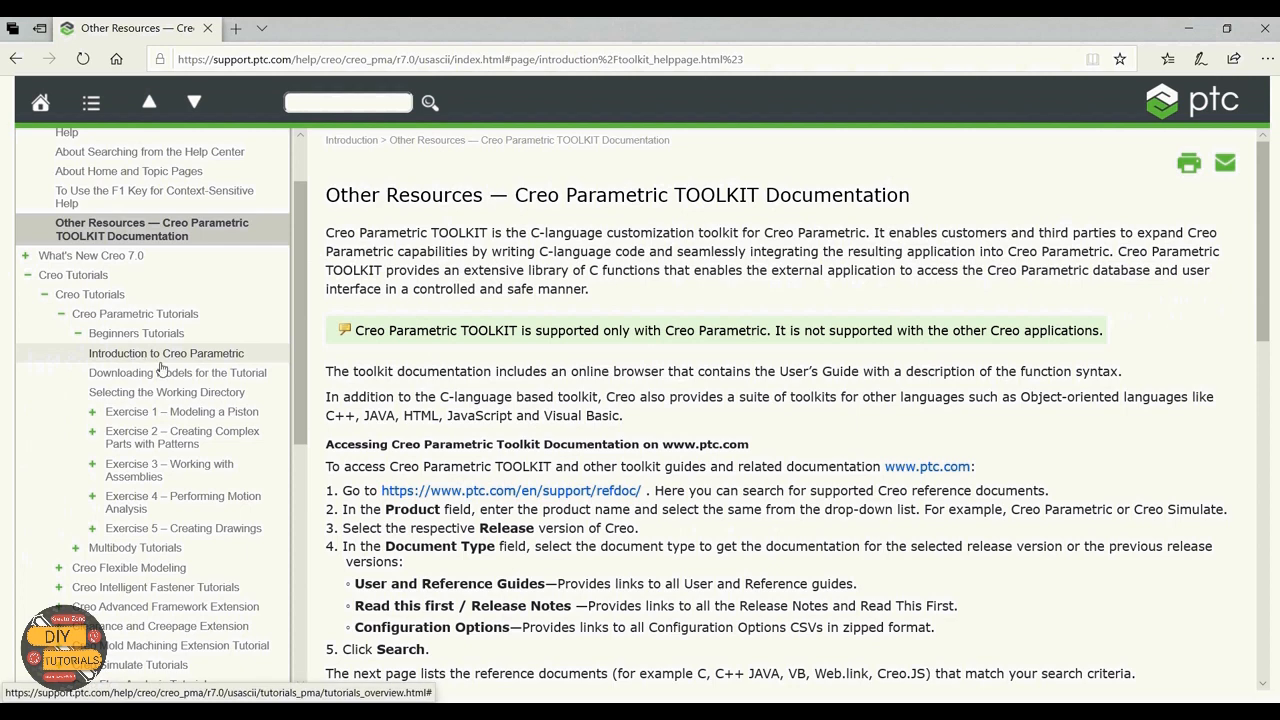
Open the Introduction to Creo Parametric topic and look through its exercise overview down to Exercise 5
{"action": "left_click", "coordinate": [160, 358]}
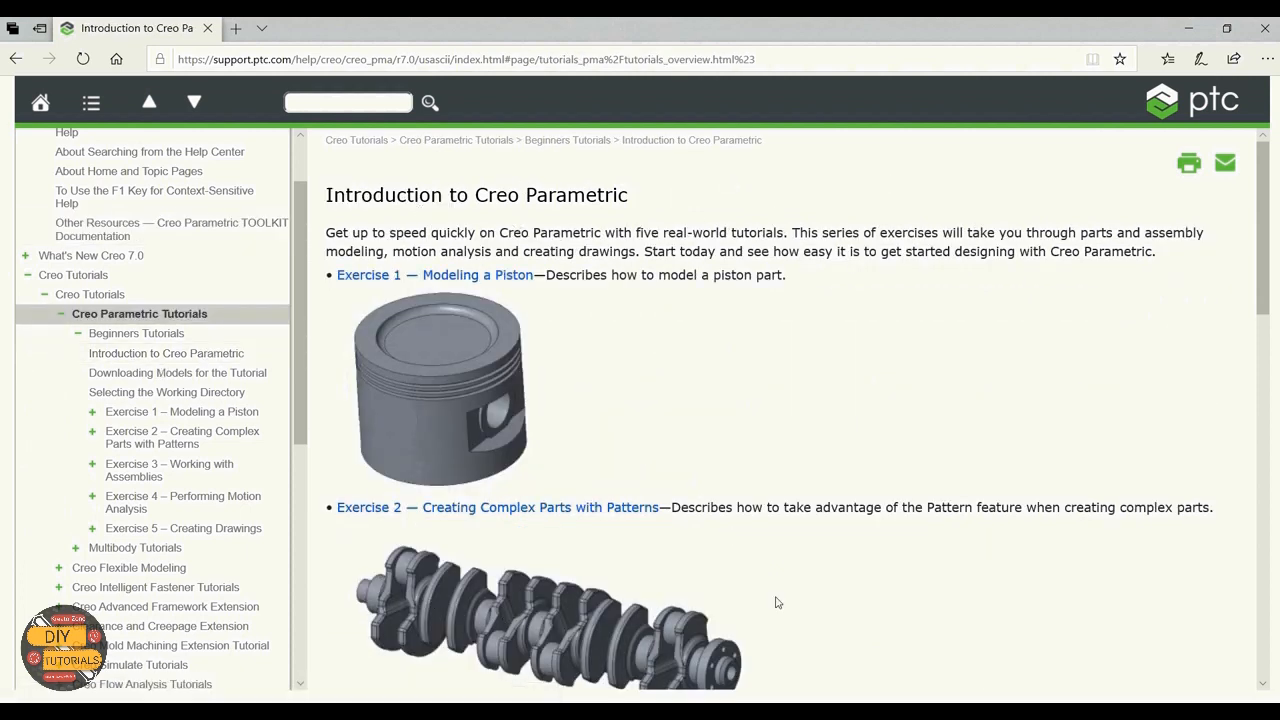
{"action": "scroll", "coordinate": [638, 298], "scroll_direction": "down", "scroll_amount": 1}
{"action": "scroll", "coordinate": [636, 297], "scroll_direction": "down", "scroll_amount": 3}
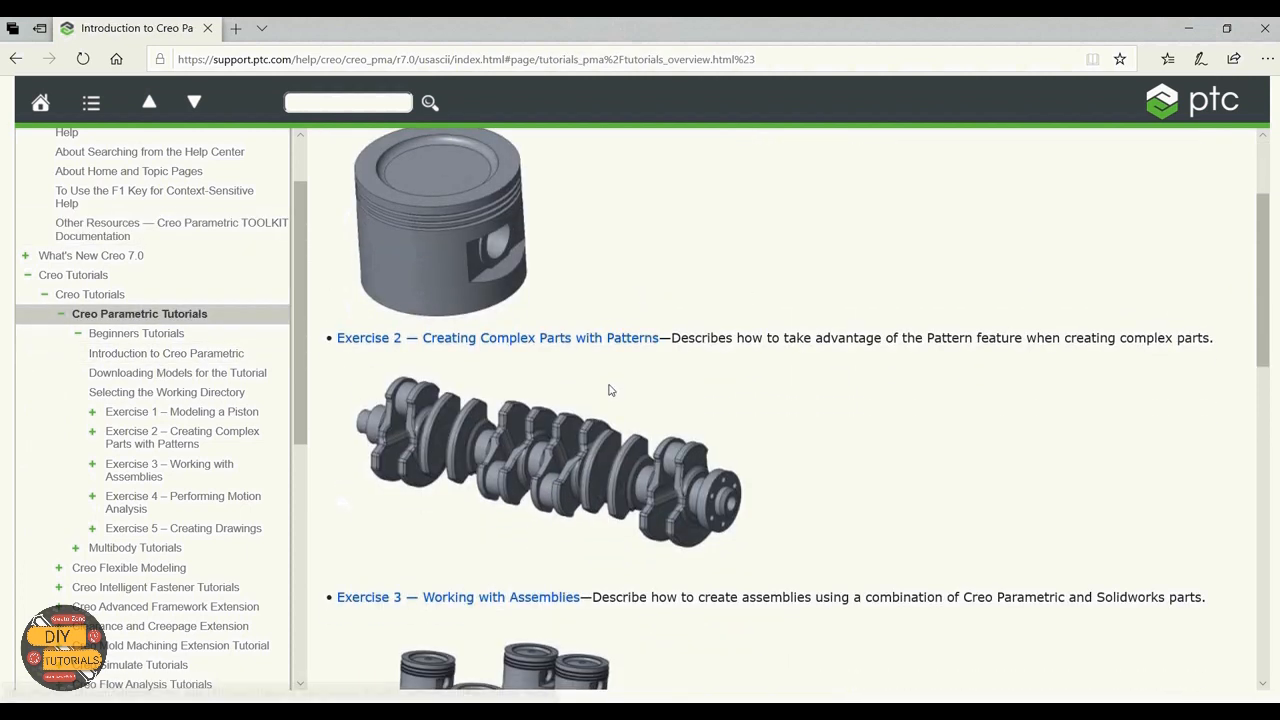
{"action": "scroll", "coordinate": [610, 390], "scroll_direction": "down", "scroll_amount": 3}
{"action": "scroll", "coordinate": [609, 392], "scroll_direction": "down", "scroll_amount": 4}
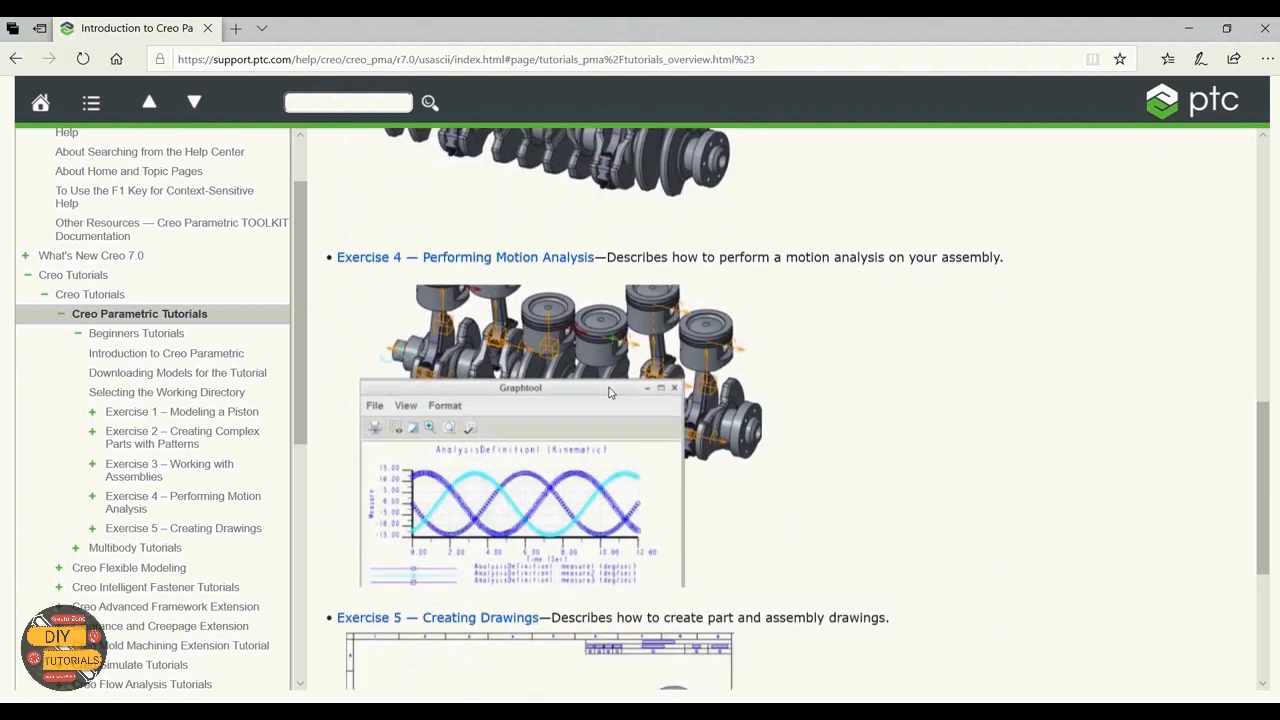
View the Downloading Models for the Tutorial help topic and close the help browser
{"action": "left_click", "coordinate": [106, 357]}
{"action": "left_click", "coordinate": [122, 373]}
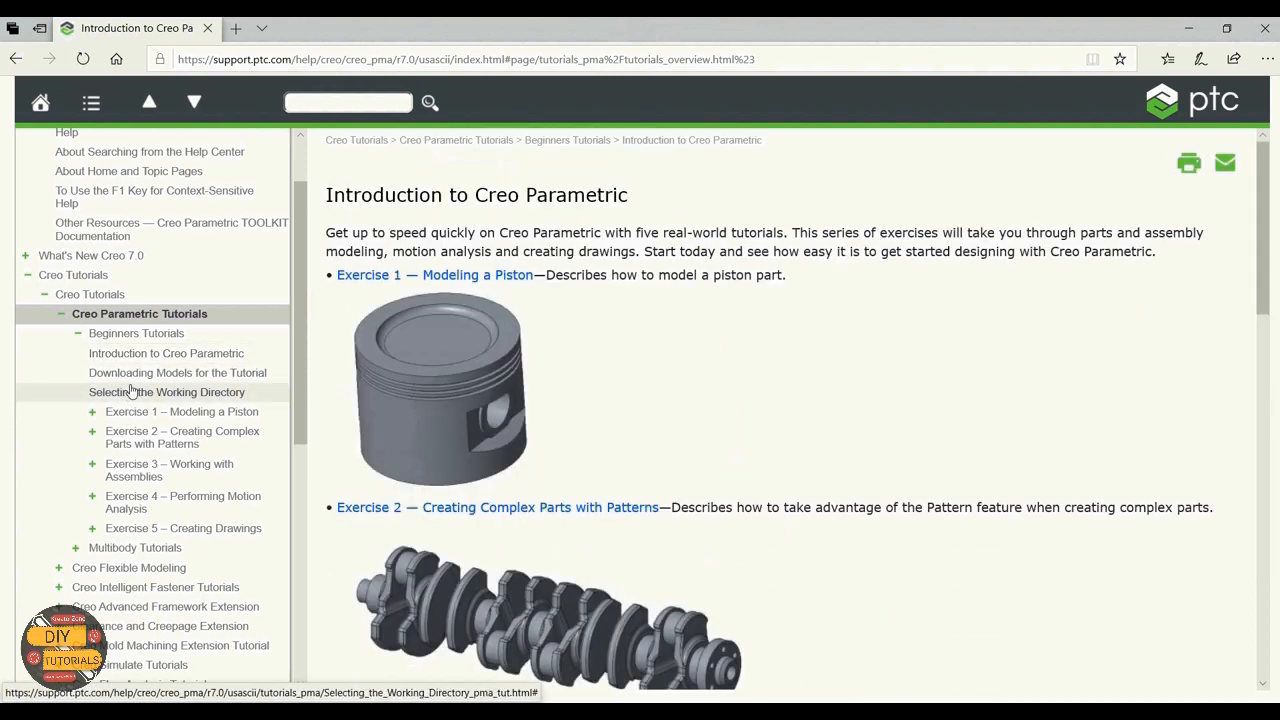
{"action": "scroll", "coordinate": [143, 447], "scroll_direction": "down", "scroll_amount": 3}
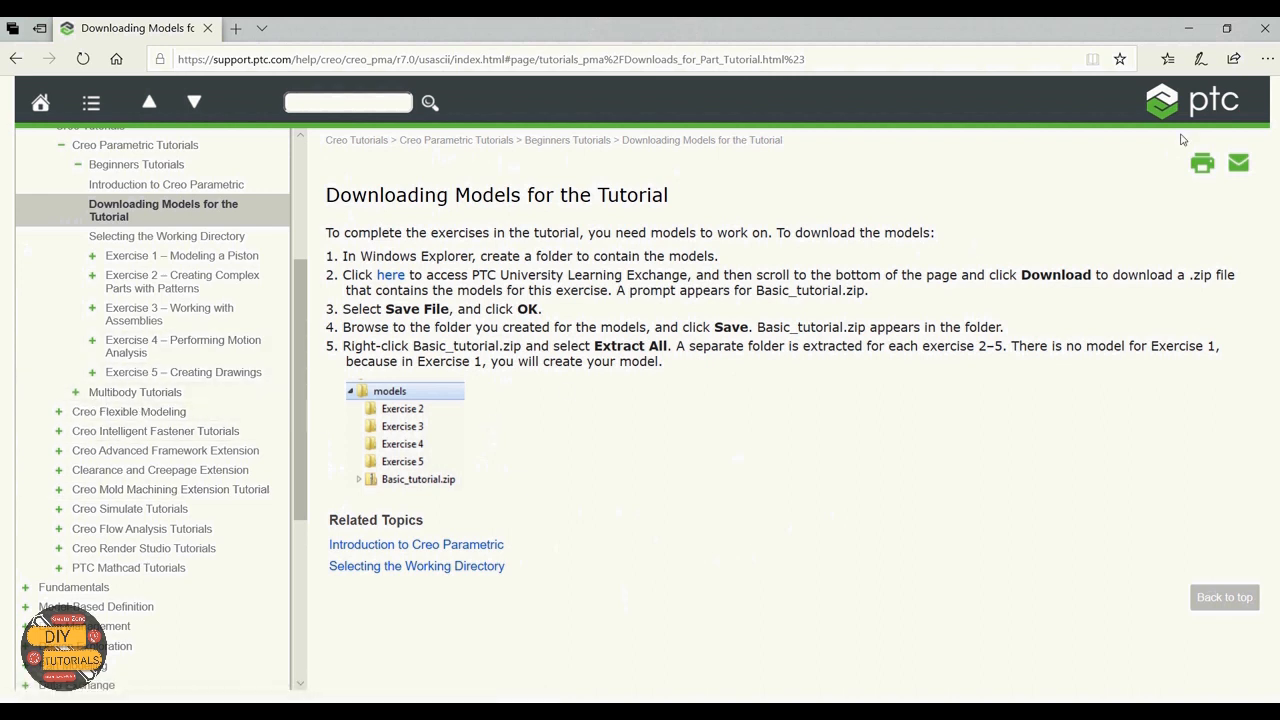
{"action": "left_click", "coordinate": [1268, 33]}
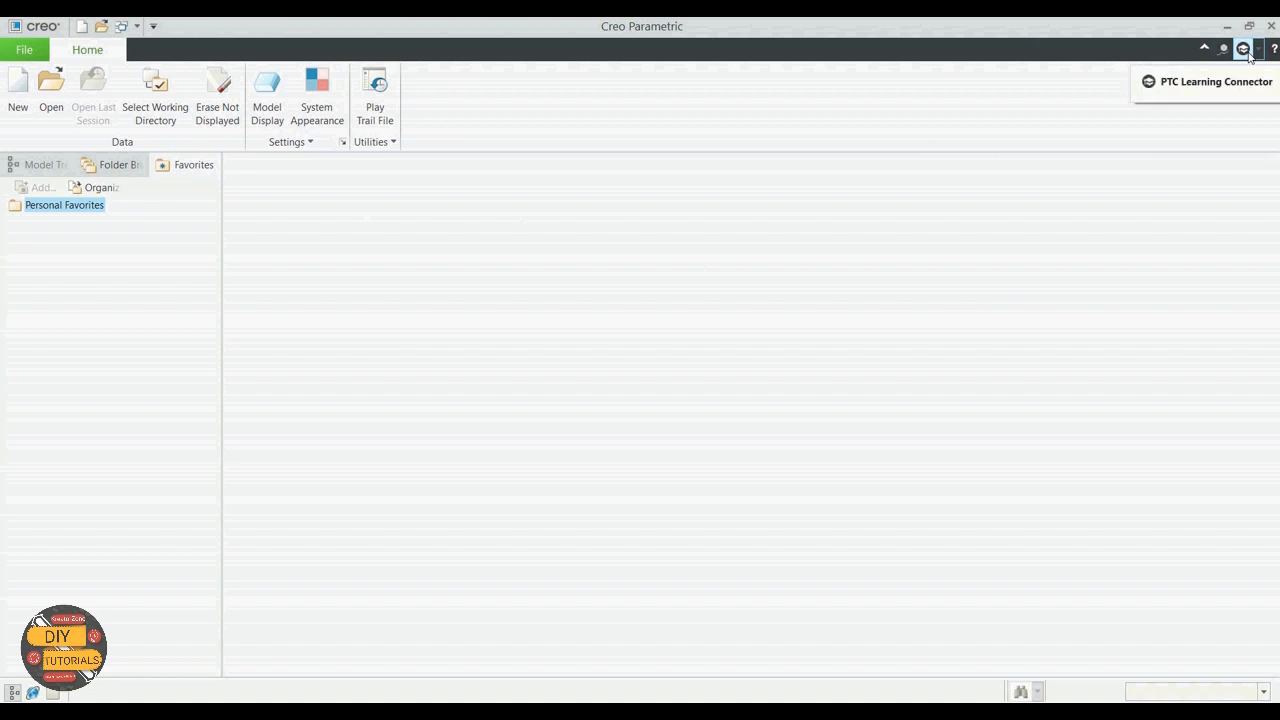
Open the PTC Learning Connector, look through its recommendations and tutorials, and close it
{"action": "left_click", "coordinate": [1245, 50]}
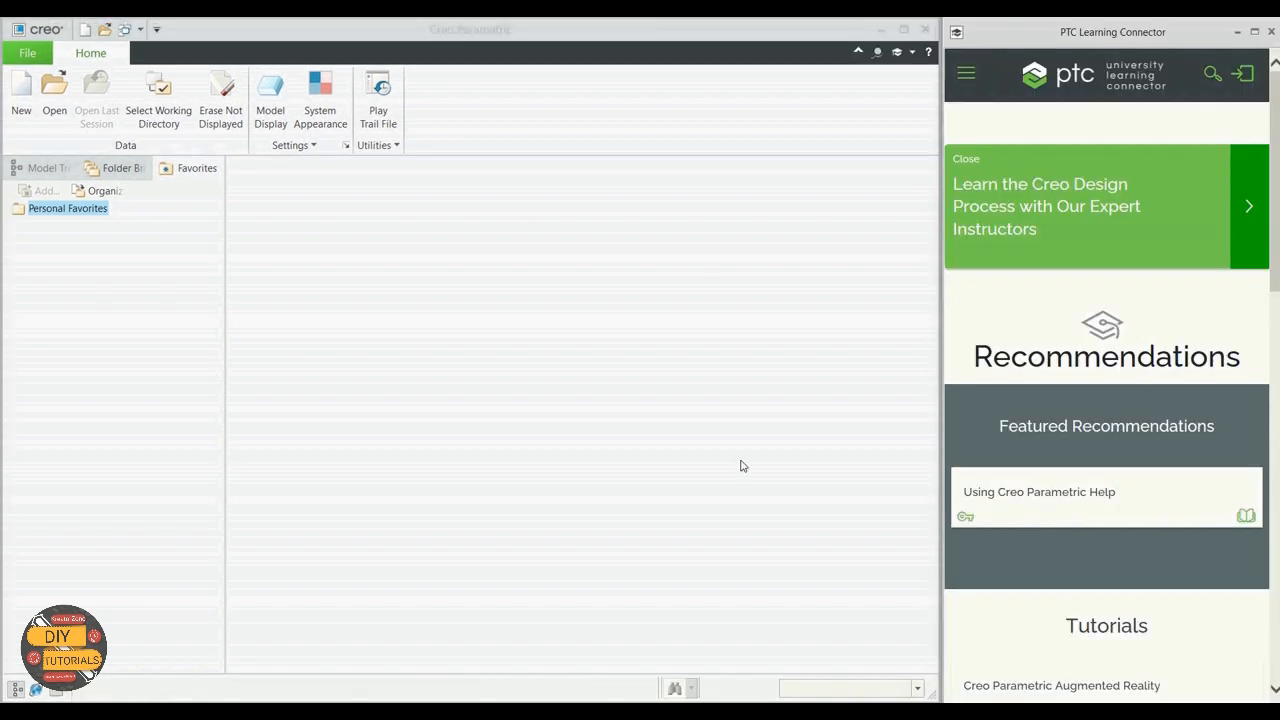
{"action": "scroll", "coordinate": [1024, 251], "scroll_direction": "down", "scroll_amount": 2}
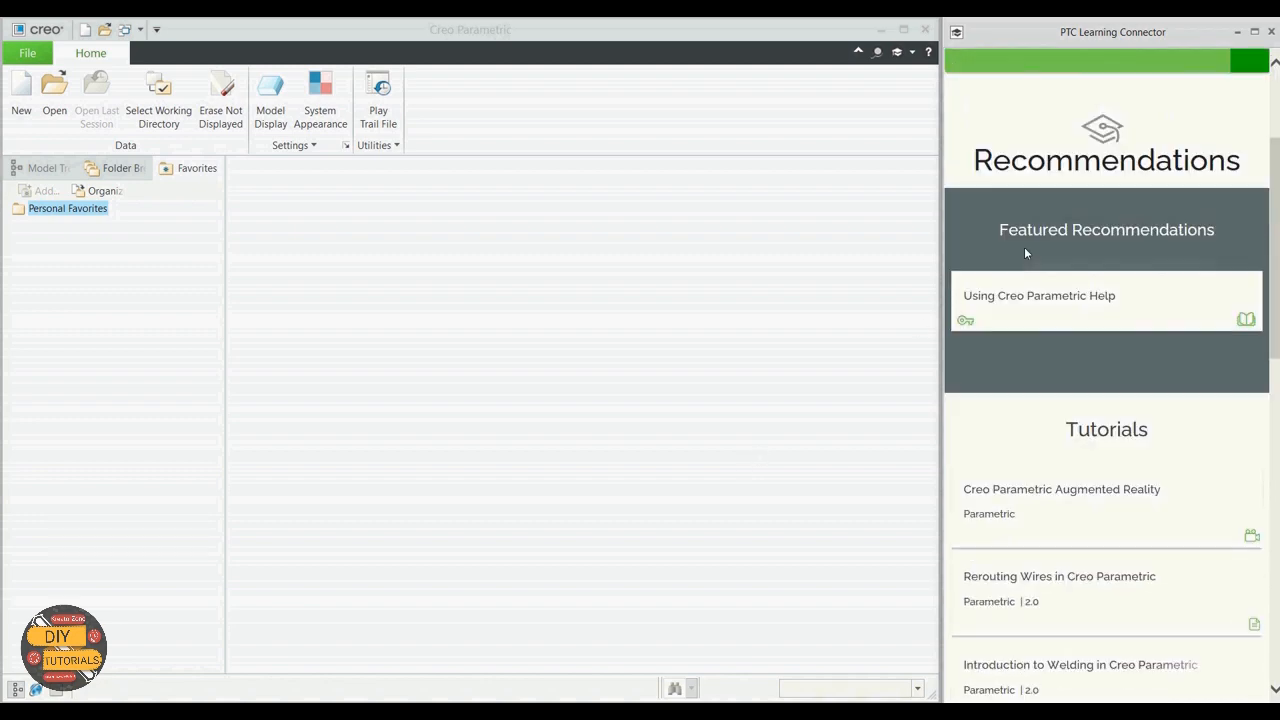
{"action": "scroll", "coordinate": [1024, 253], "scroll_direction": "down", "scroll_amount": 2}
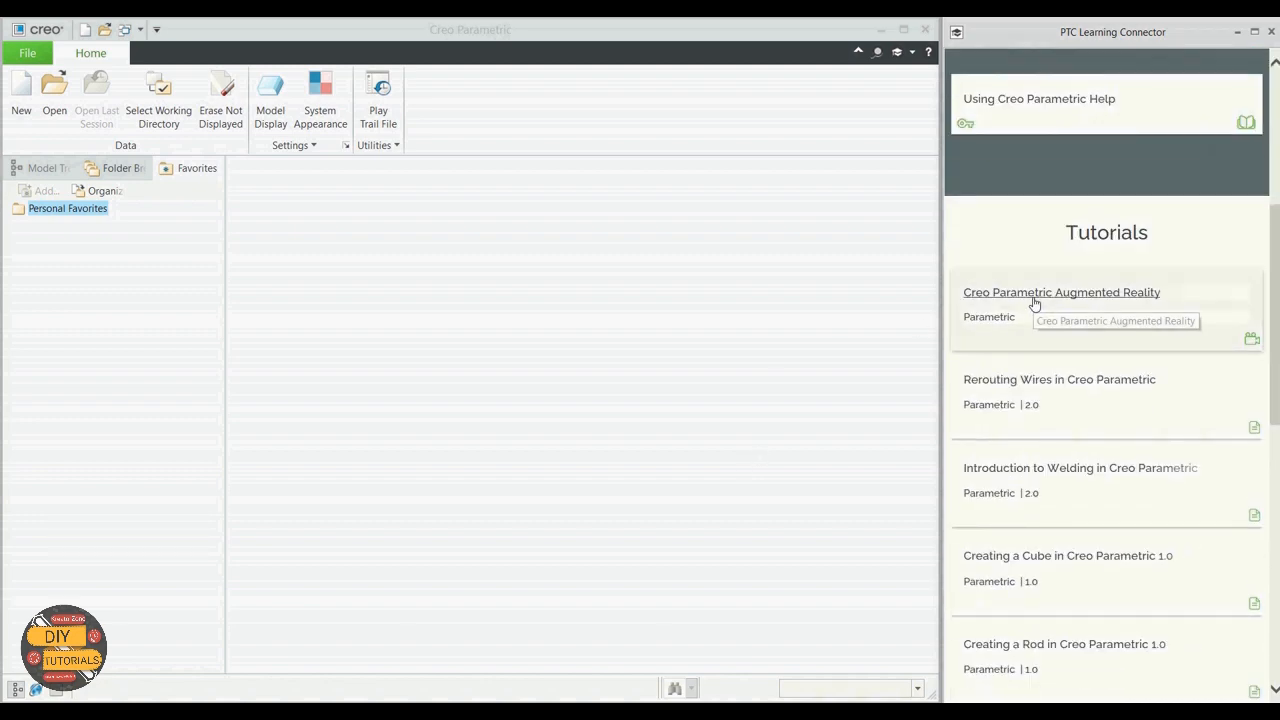
{"action": "scroll", "coordinate": [1032, 365], "scroll_direction": "down", "scroll_amount": 2}
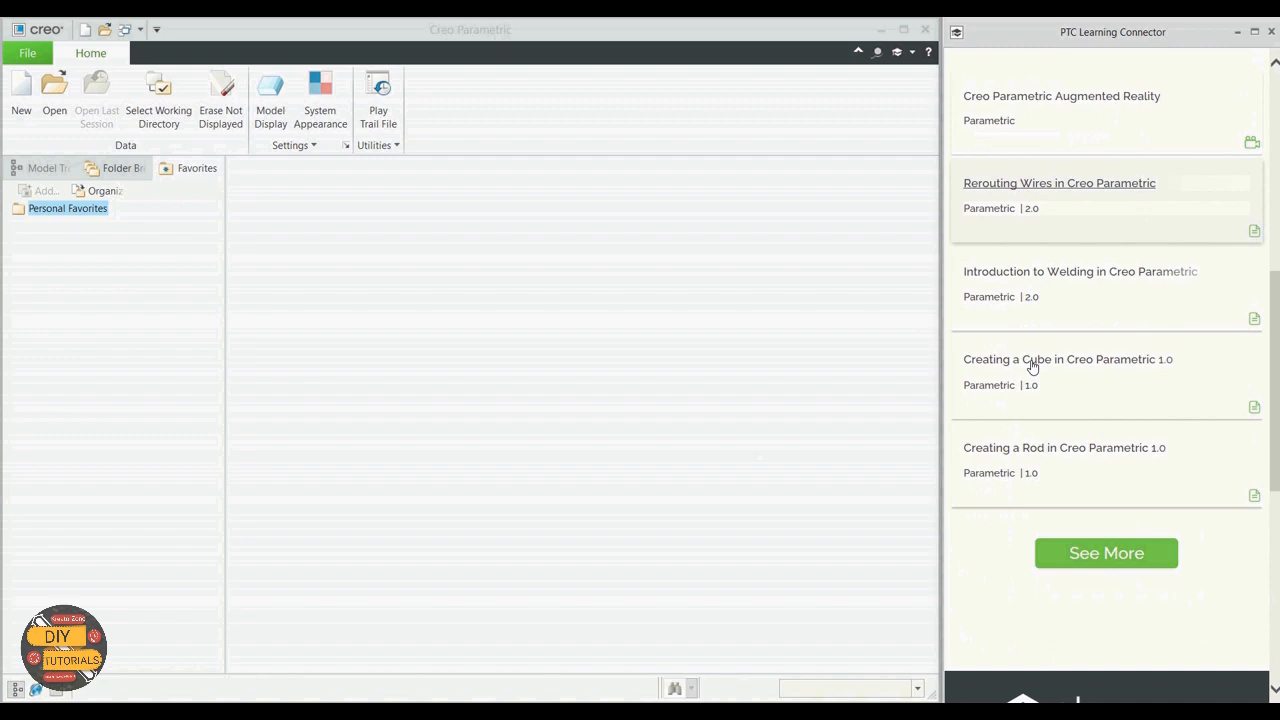
{"action": "scroll", "coordinate": [1085, 550], "scroll_direction": "down", "scroll_amount": 3}
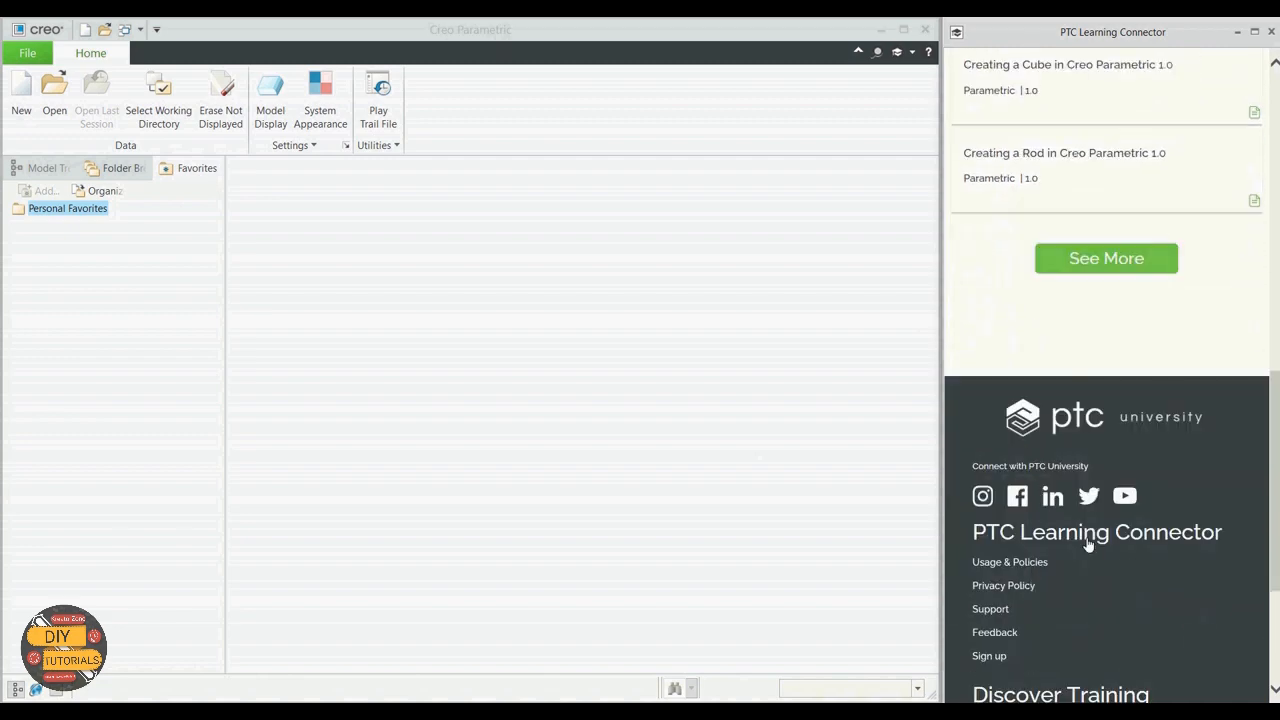
{"action": "scroll", "coordinate": [1089, 543], "scroll_direction": "up", "scroll_amount": 9}
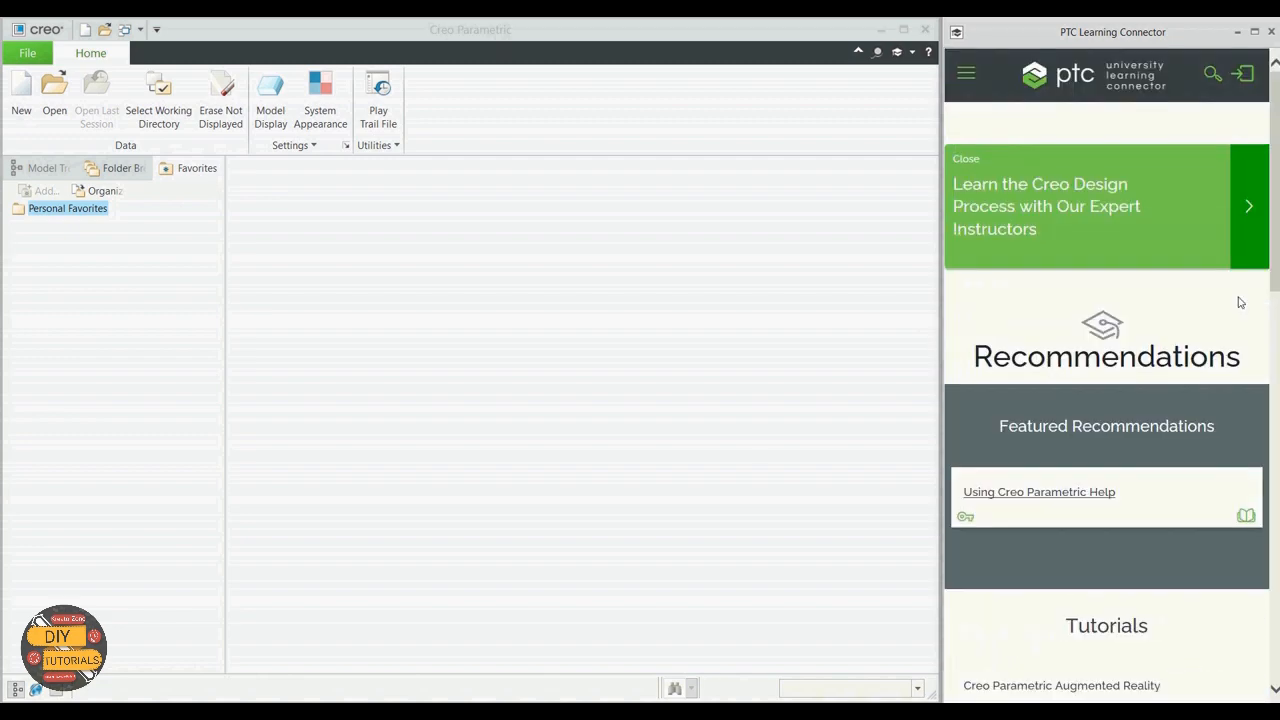
{"action": "left_click", "coordinate": [1271, 32]}
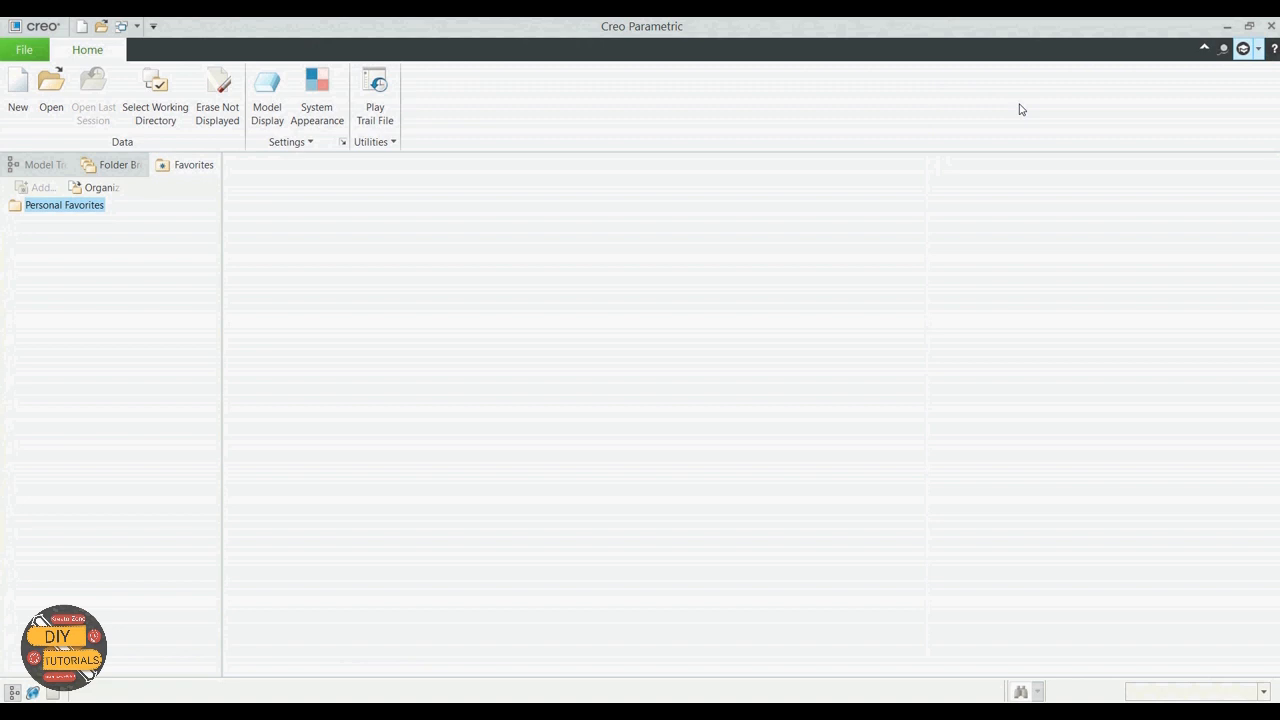
Search the commands for "help", check where the matching commands are located, and clear and hide the search
{"action": "left_click", "coordinate": [1224, 49]}
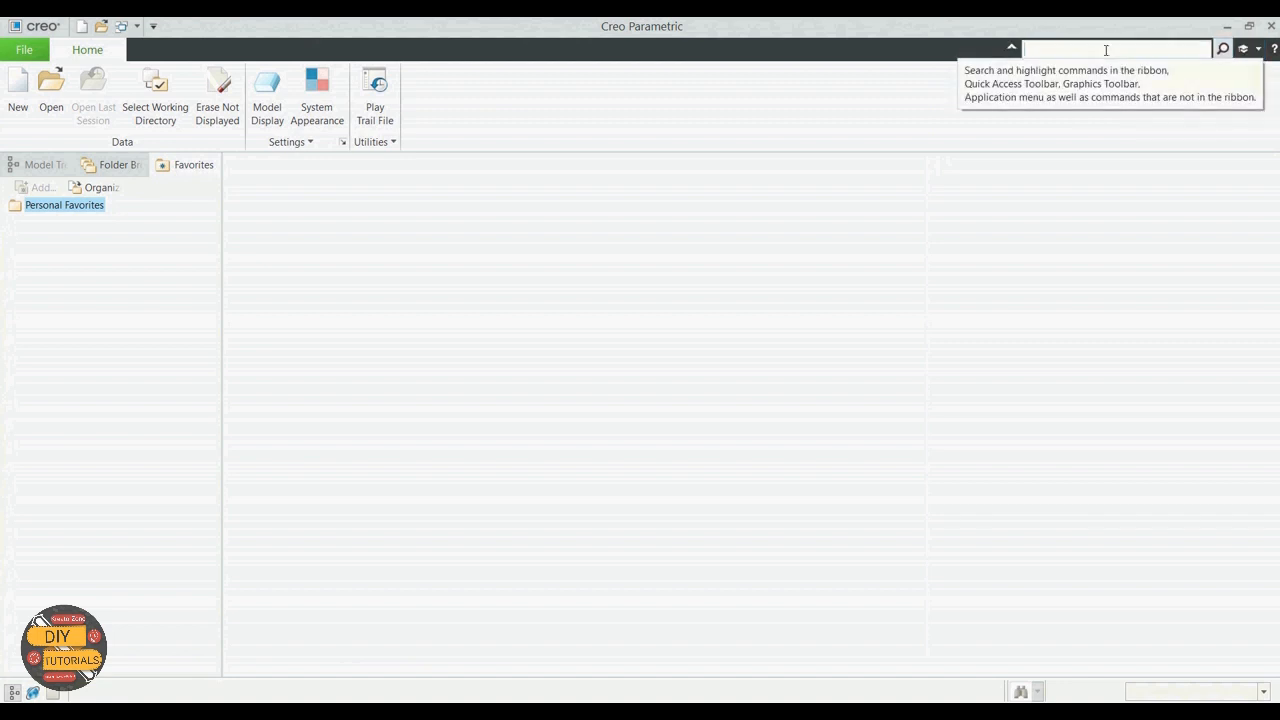
{"action": "left_click", "coordinate": [1106, 50]}
{"action": "type", "text": "help"}
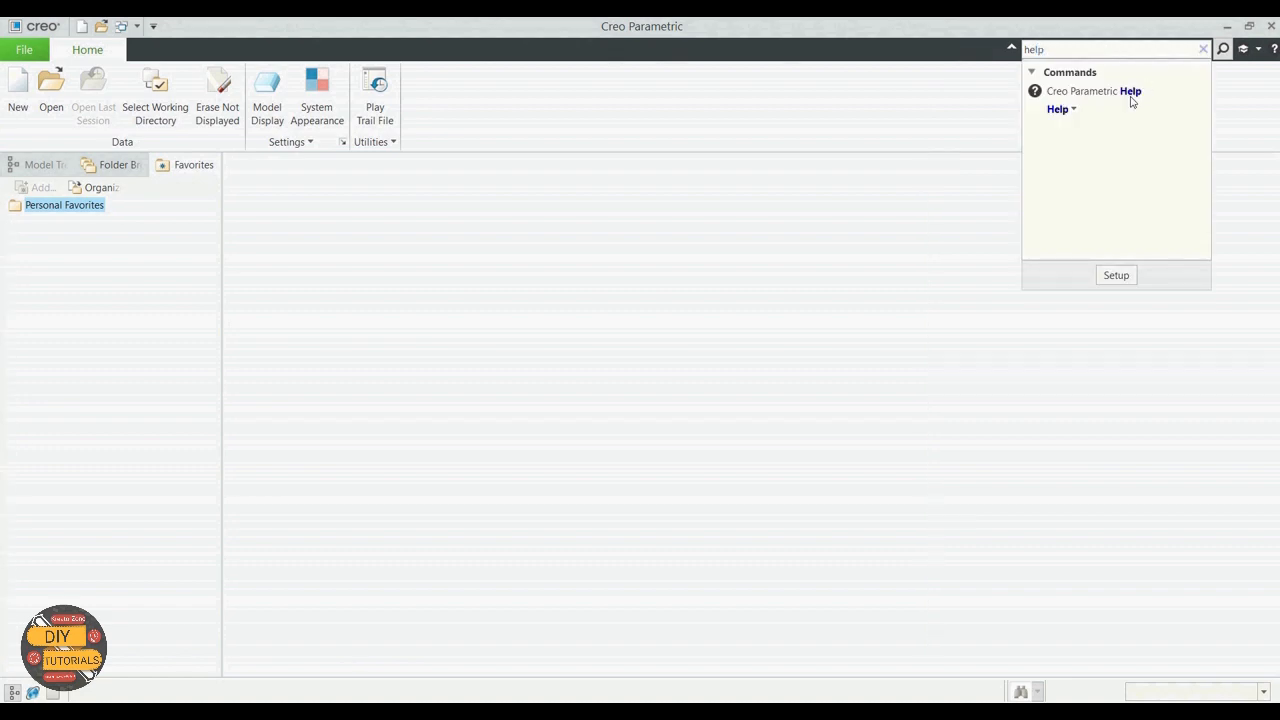
{"action": "mouse_move", "coordinate": [1130, 95]}
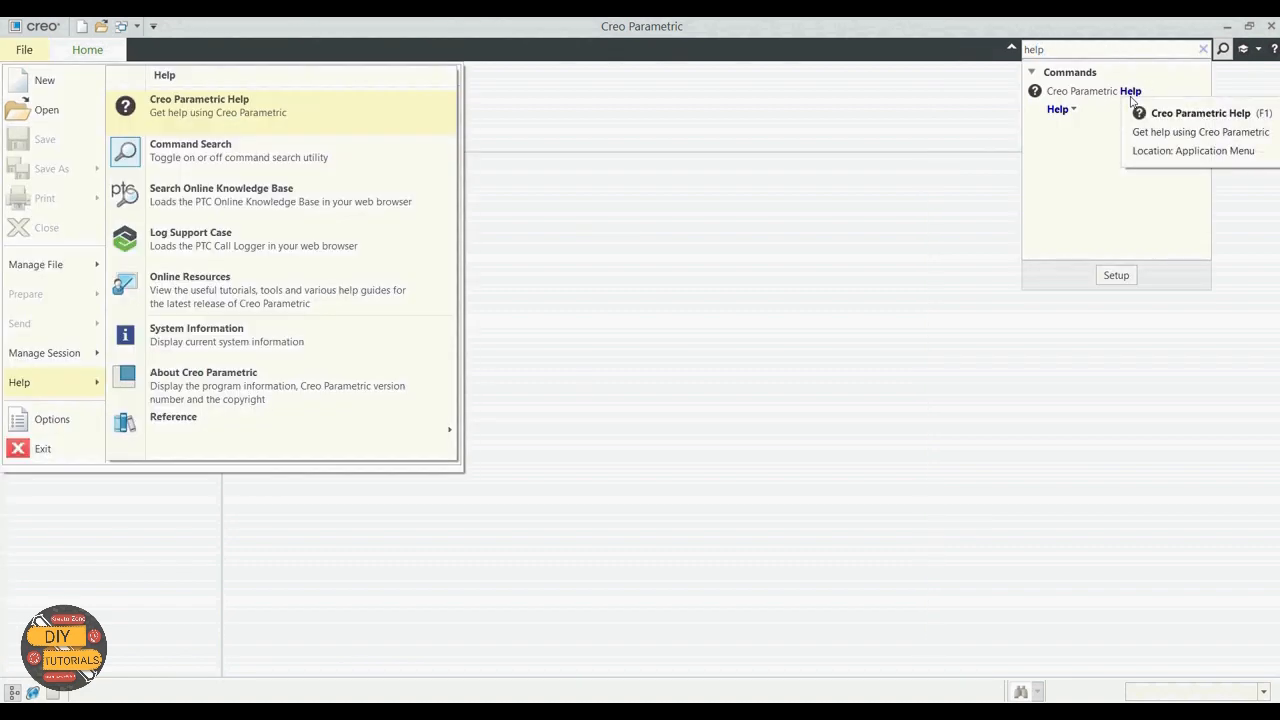
{"action": "mouse_move", "coordinate": [1072, 117]}
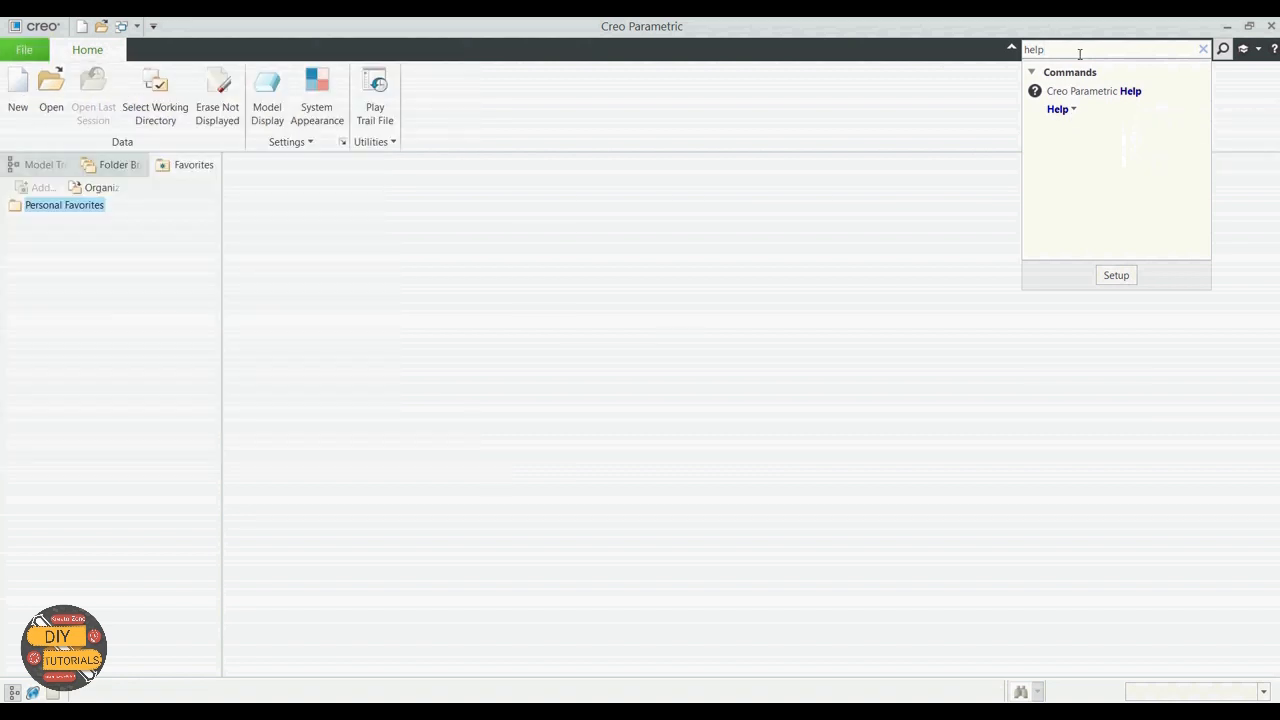
{"action": "key", "text": "BackSpace"}
{"action": "key", "text": "BackSpace"}
{"action": "key", "text": "BackSpace"}
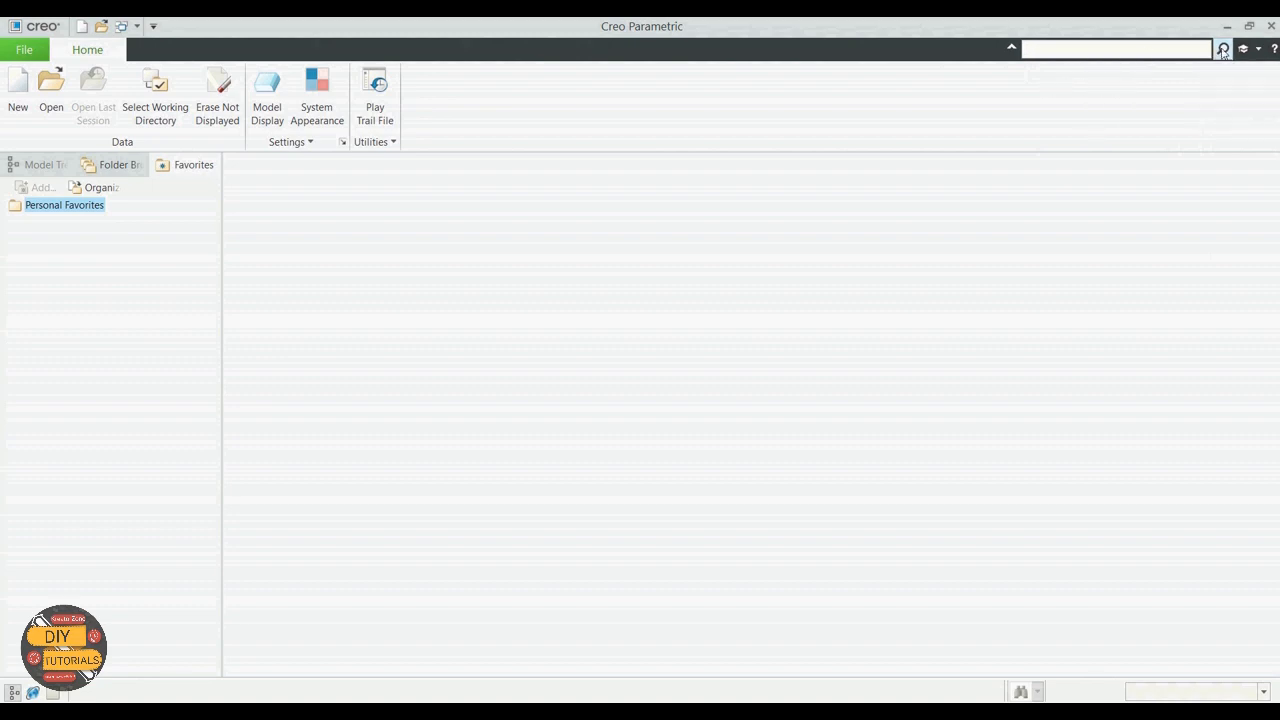
{"action": "left_click", "coordinate": [1222, 50]}
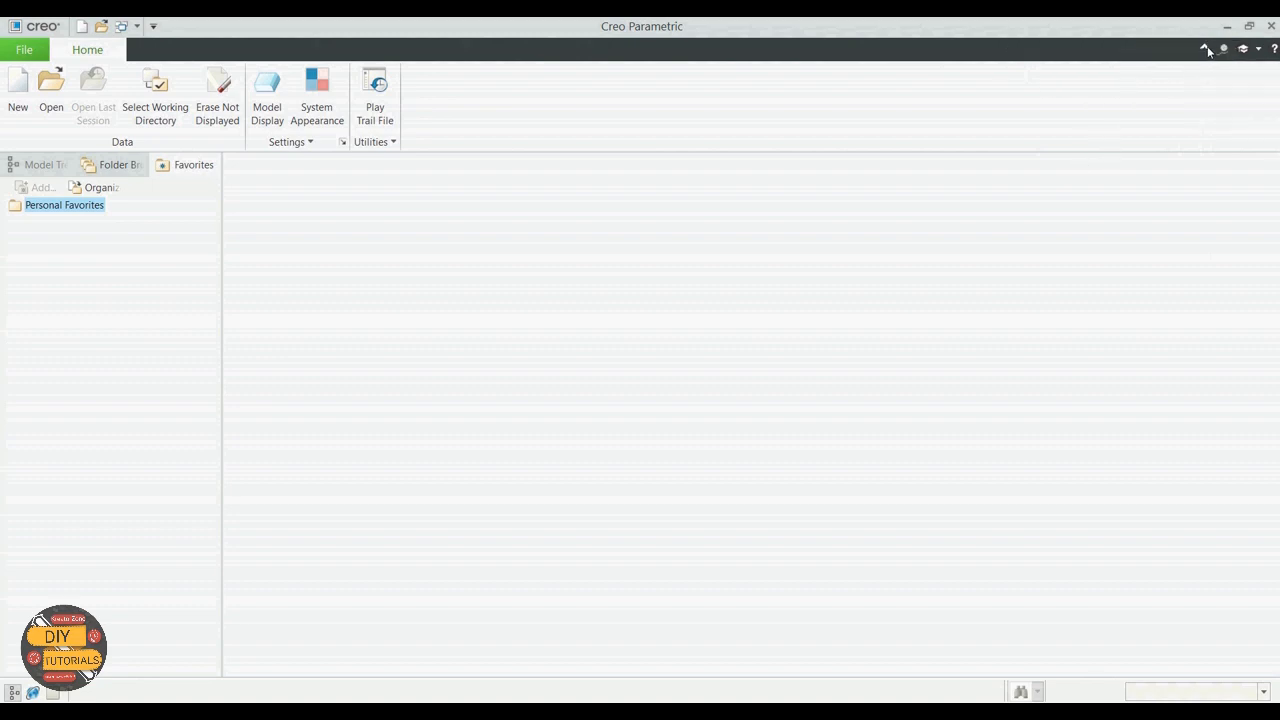
Minimize the ribbon and restore it
{"action": "left_click", "coordinate": [1206, 48]}
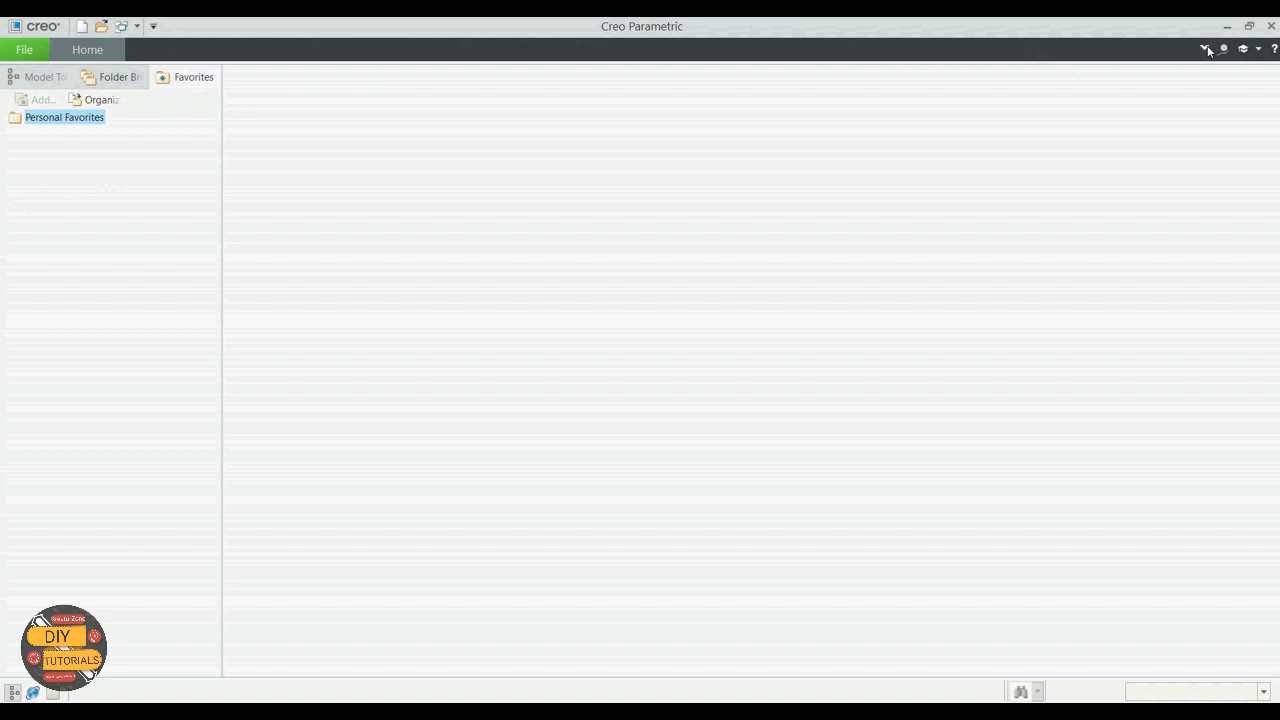
{"action": "left_click", "coordinate": [1206, 48]}
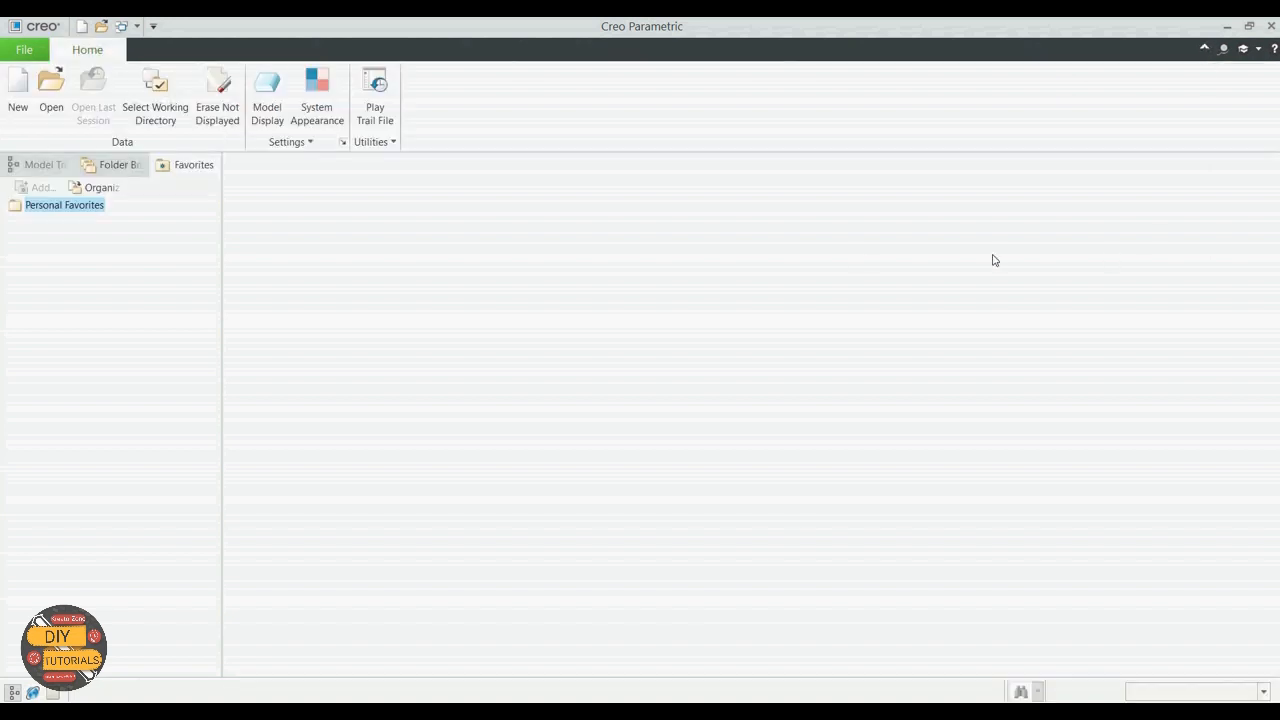
Look at the Play Trail File dialog and the list of additional utilities without choosing anything
{"action": "left_click", "coordinate": [393, 117]}
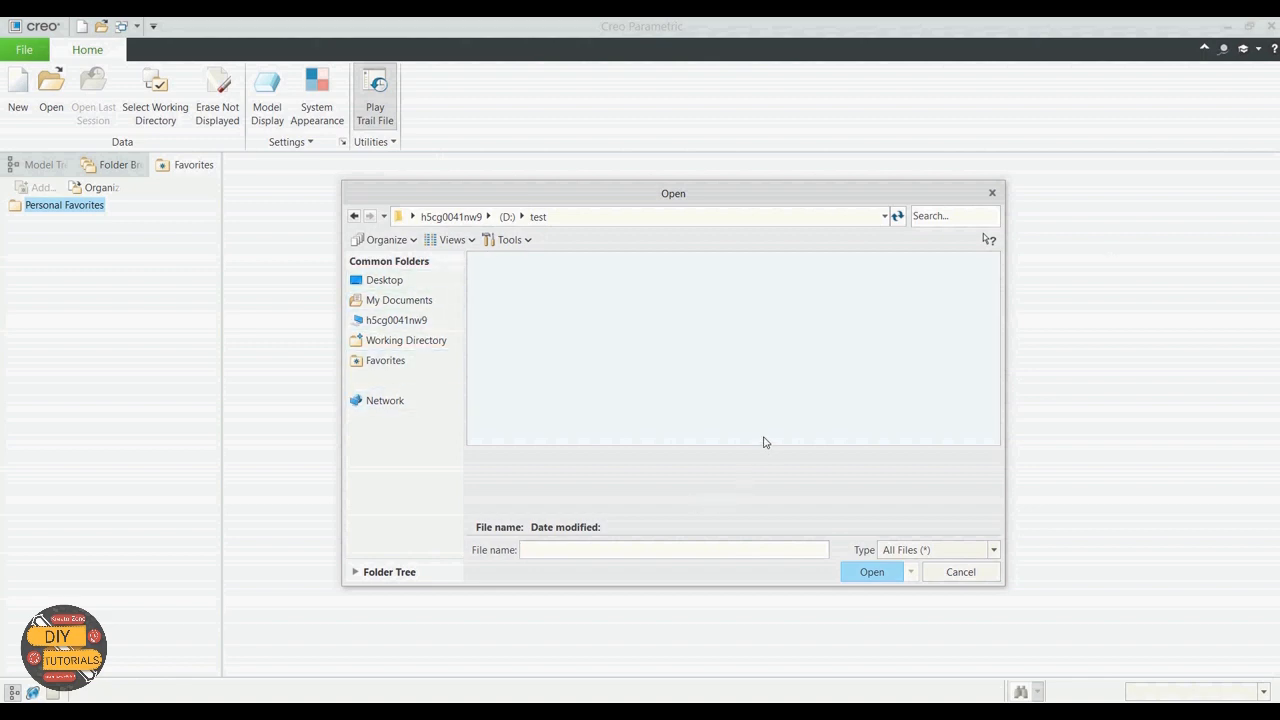
{"action": "left_click", "coordinate": [960, 574]}
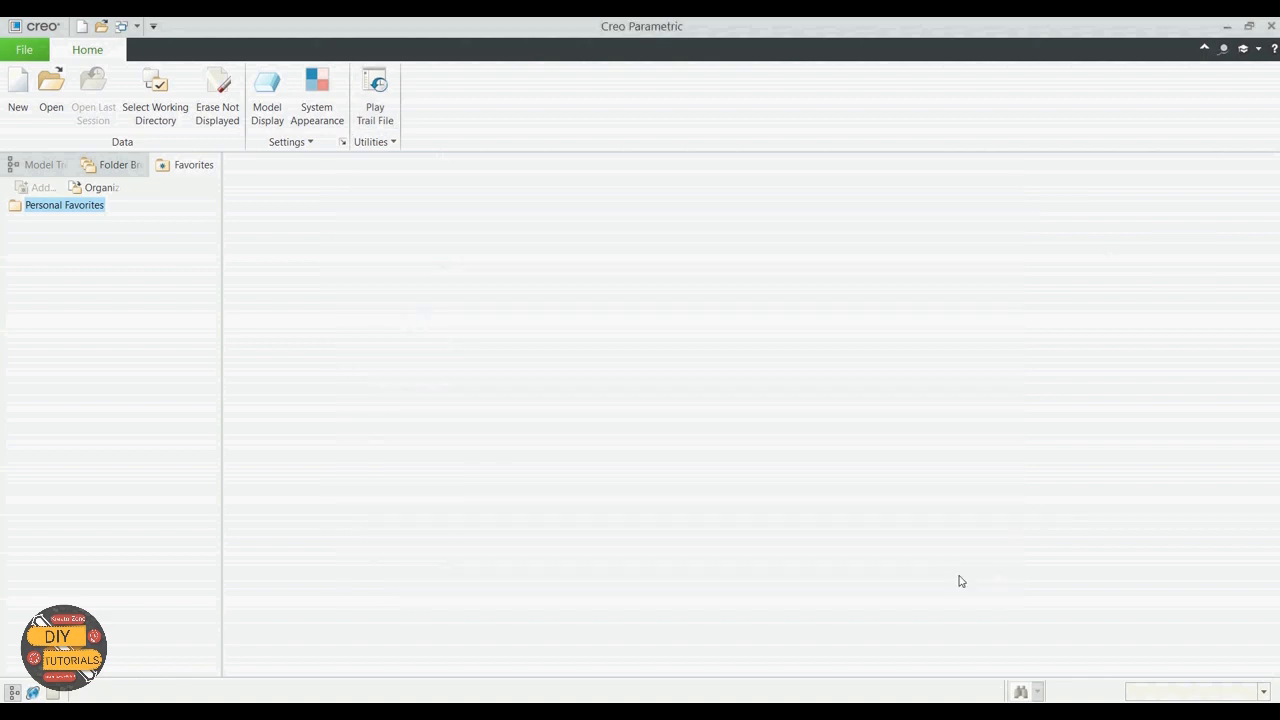
{"action": "left_click", "coordinate": [390, 145]}
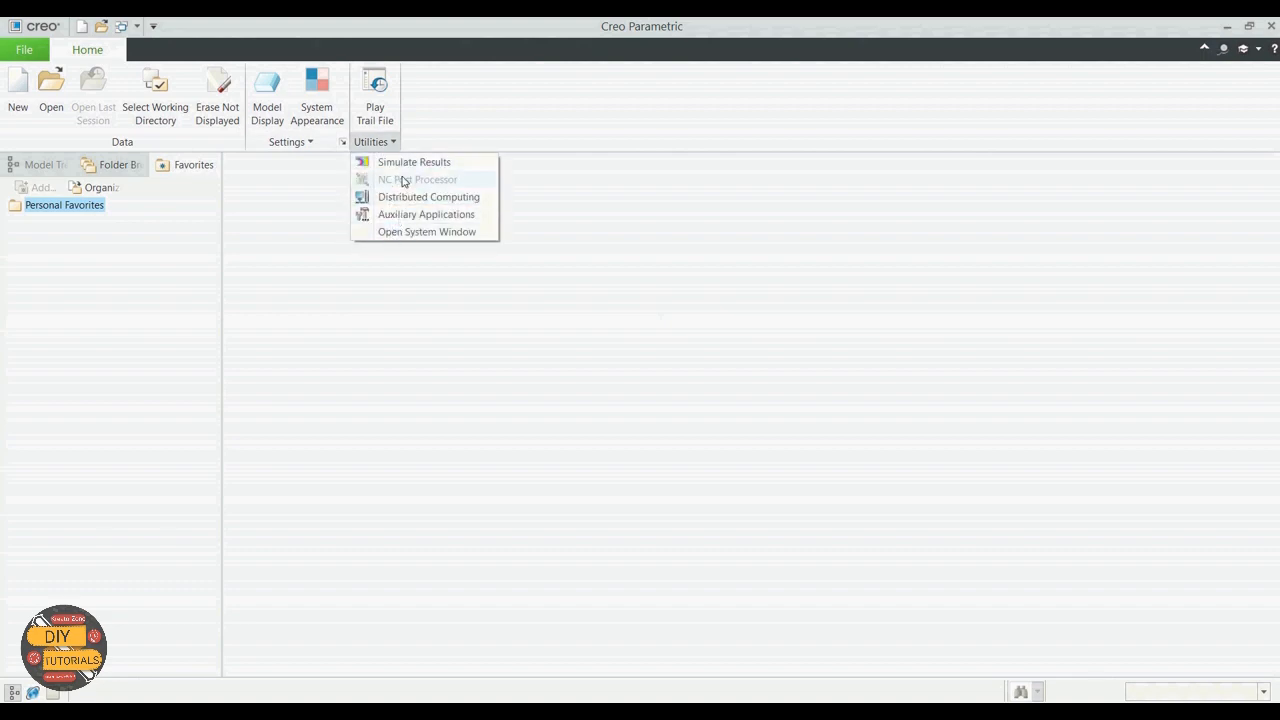
{"action": "left_click", "coordinate": [320, 174]}
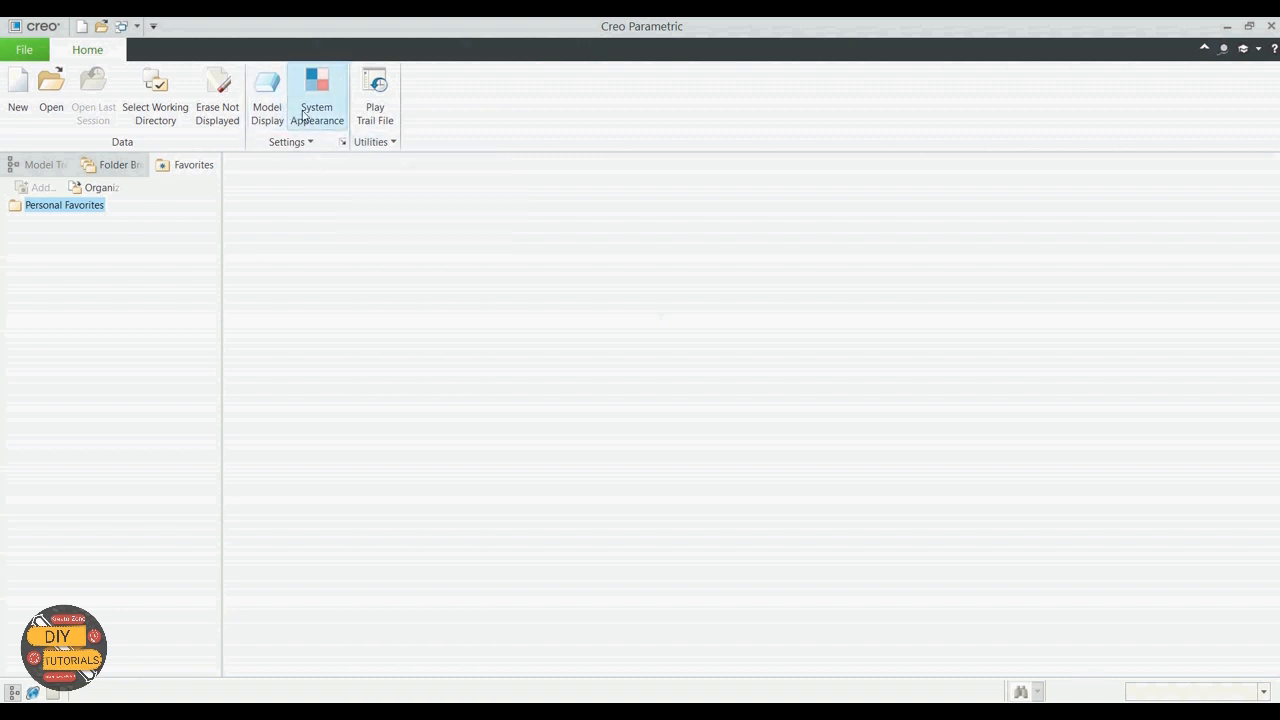
In the System Appearance options, set the system colors to Dark and the interface to Light
{"action": "left_click", "coordinate": [308, 117]}
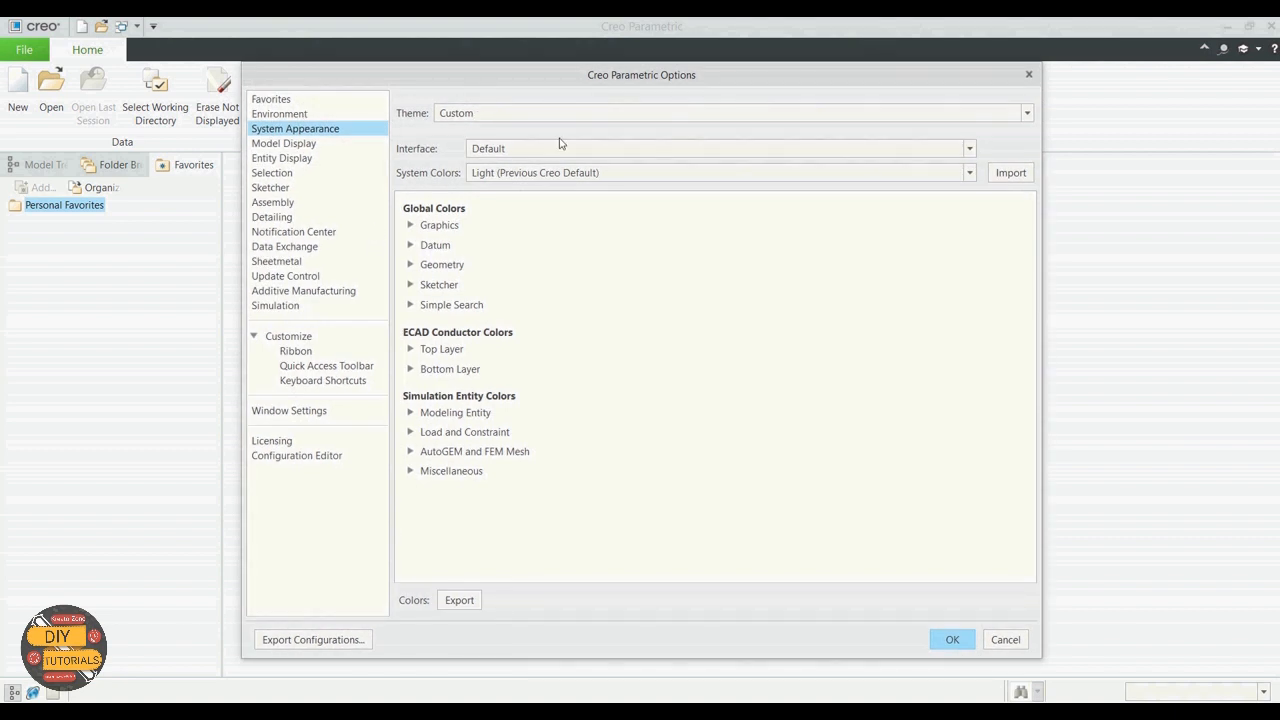
{"action": "left_click", "coordinate": [613, 174]}
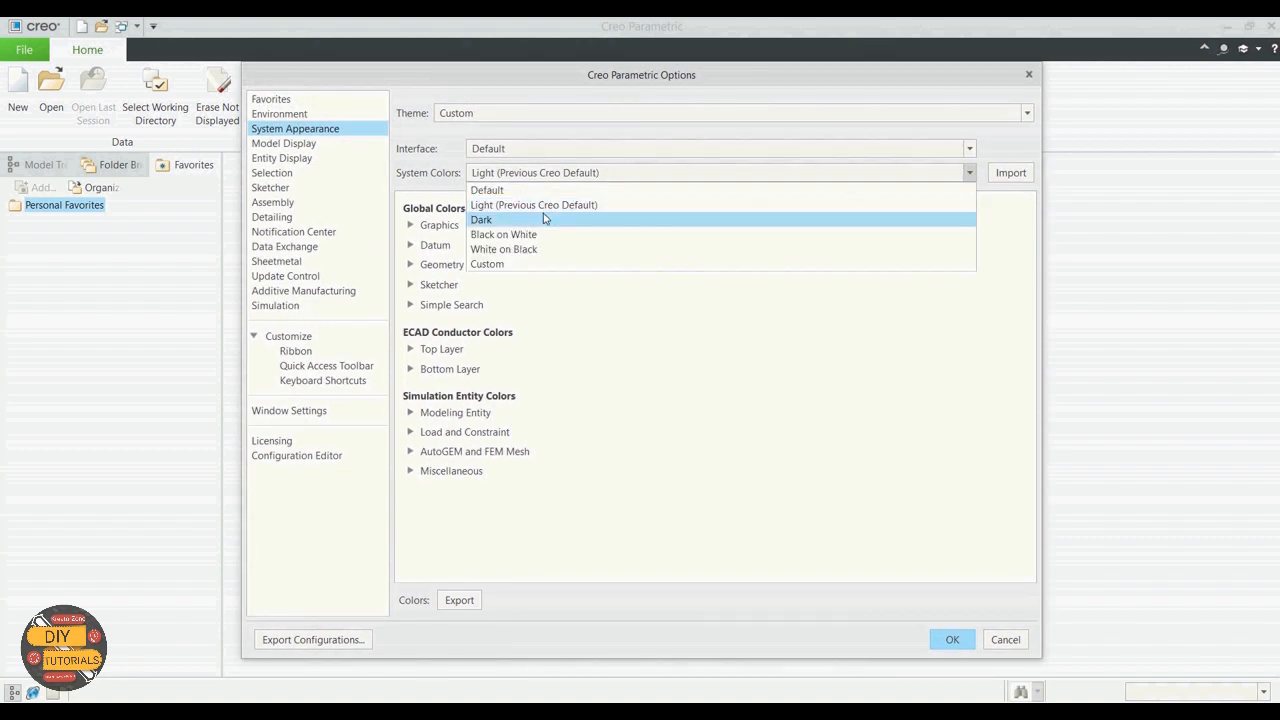
{"action": "left_click", "coordinate": [545, 218]}
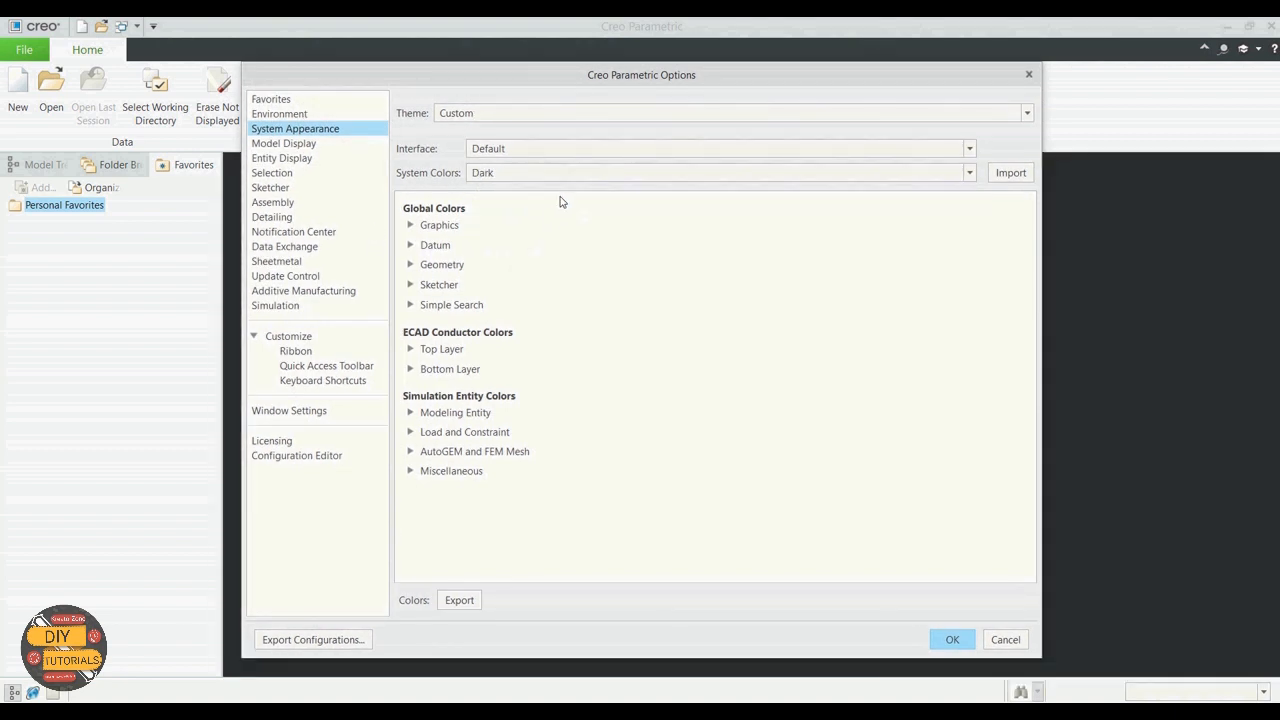
{"action": "left_click", "coordinate": [769, 153]}
{"action": "left_click", "coordinate": [612, 182]}
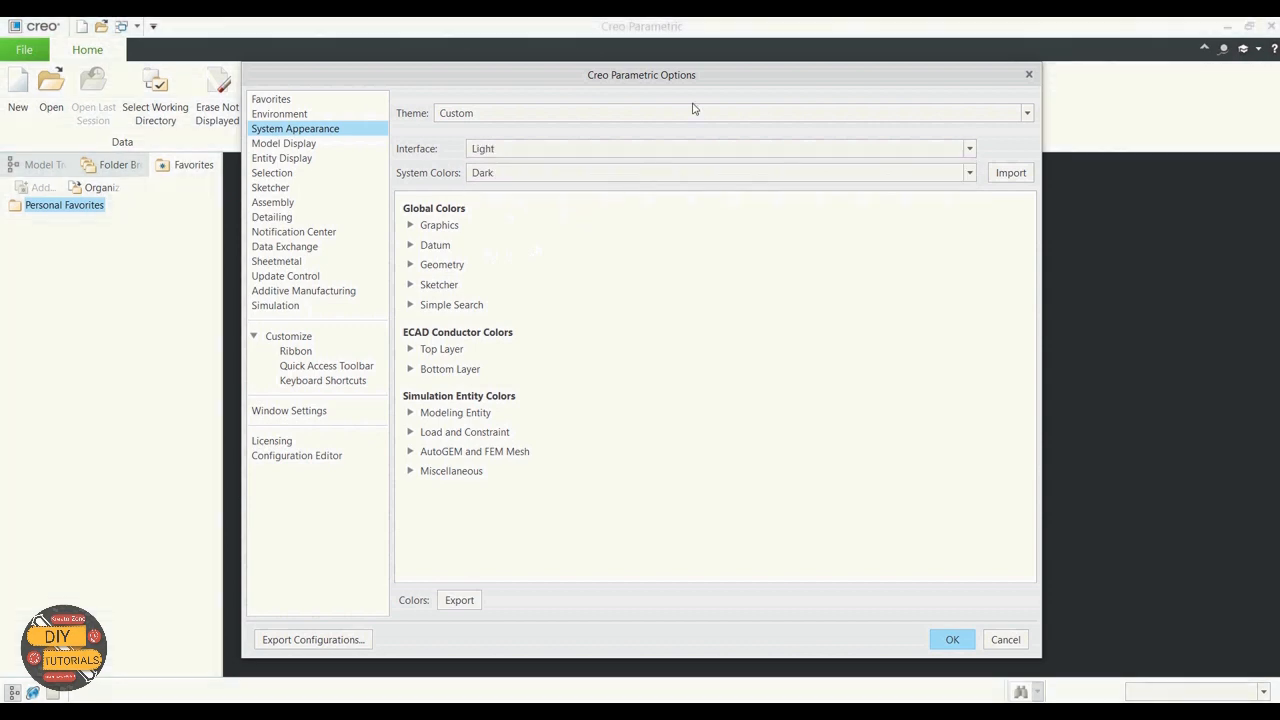
Look at the global Graphics colors and the Geometry color choices, and accept the system appearance settings
{"action": "left_click_drag", "start_coordinate": [710, 80], "coordinate": [760, 90]}
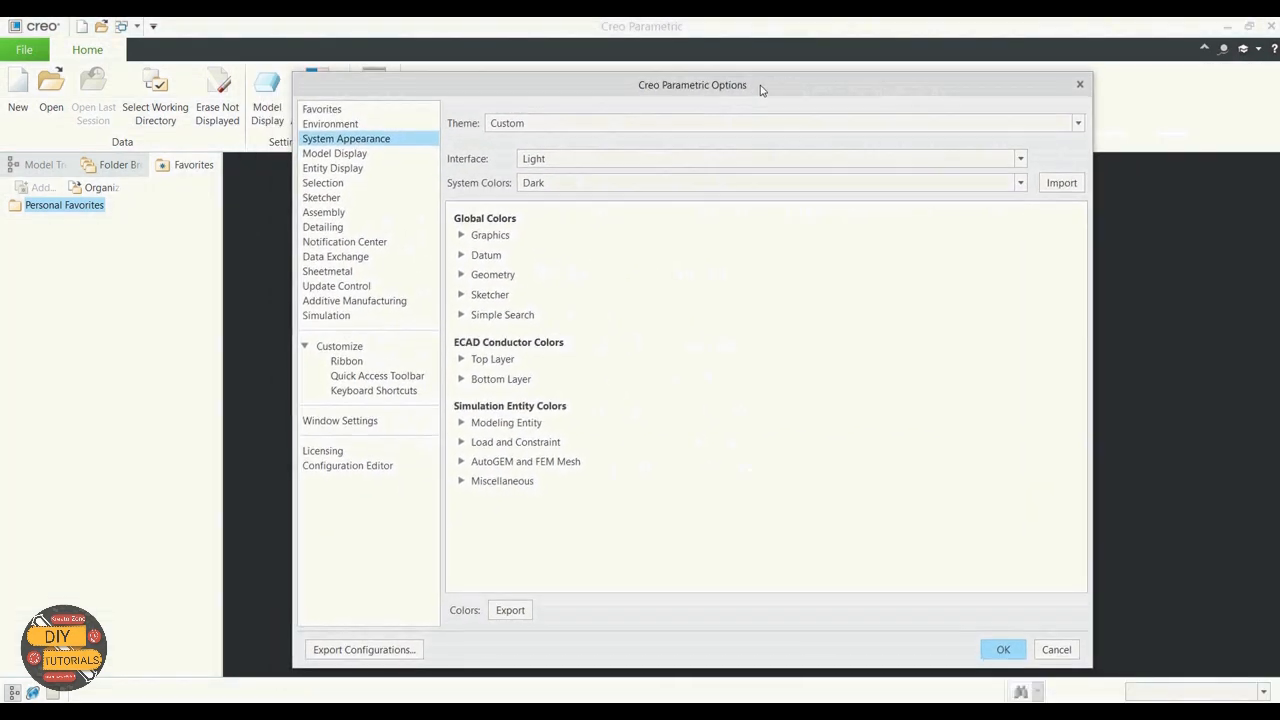
{"action": "left_click", "coordinate": [462, 236]}
{"action": "left_click", "coordinate": [503, 258]}
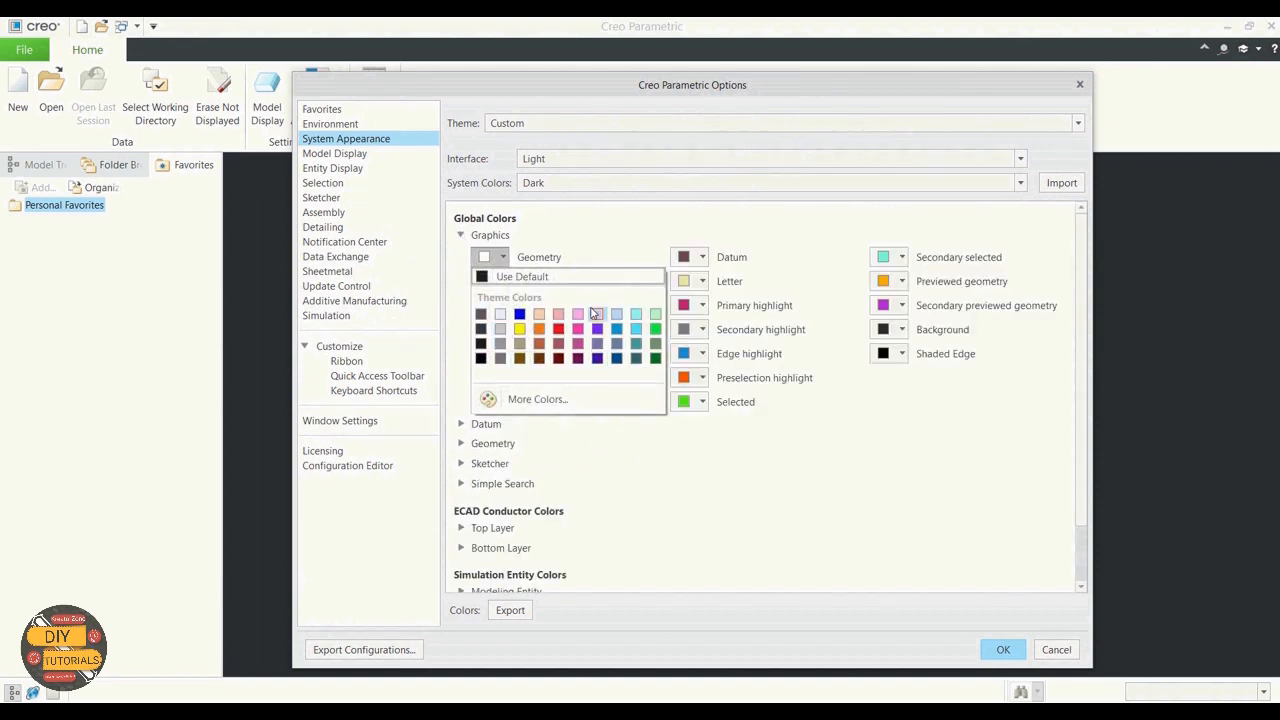
{"action": "left_click", "coordinate": [500, 263]}
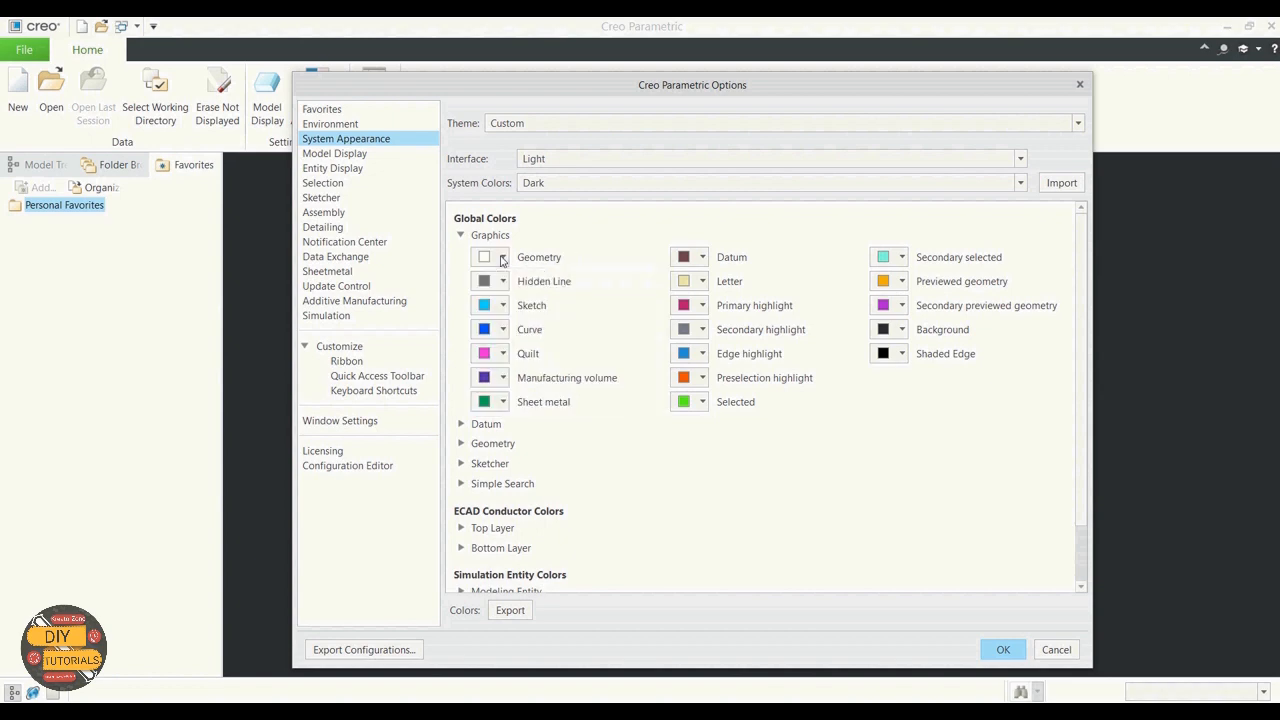
{"action": "left_click", "coordinate": [1001, 651]}
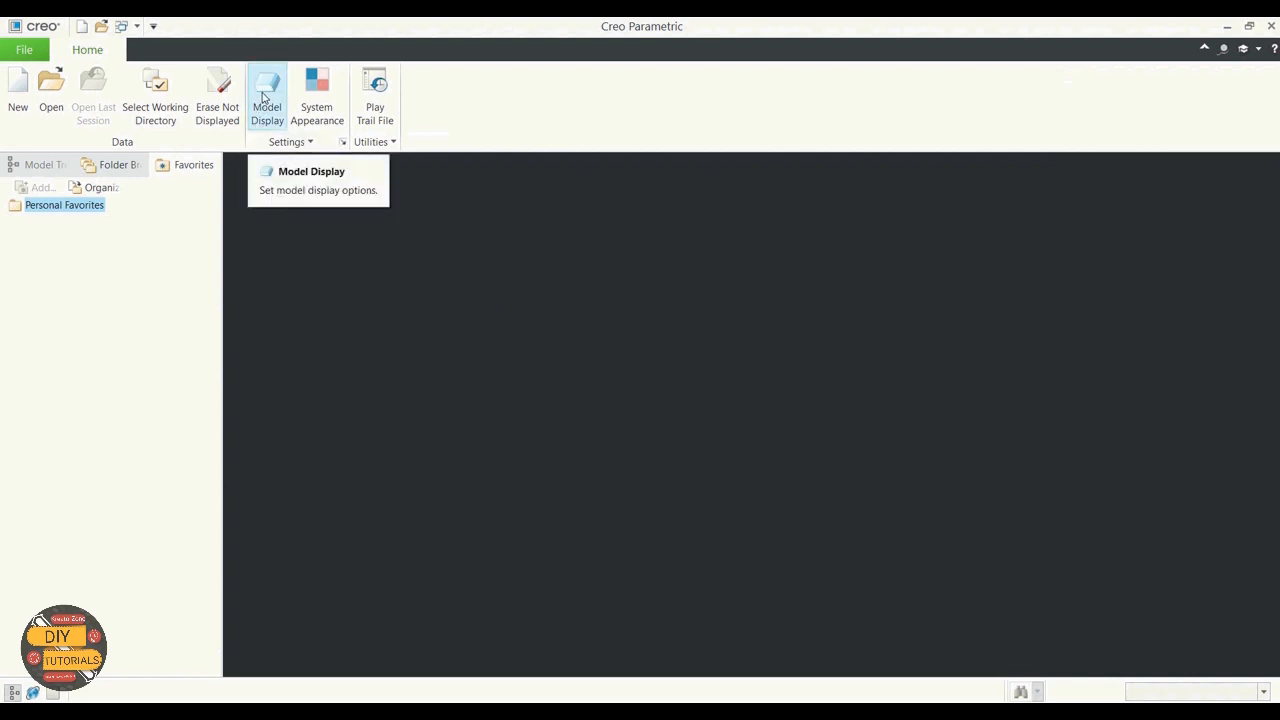
In the Model Display options, try the Trimetric and User-defined default model orientations and set it back to Isometric
{"action": "left_click", "coordinate": [265, 97]}
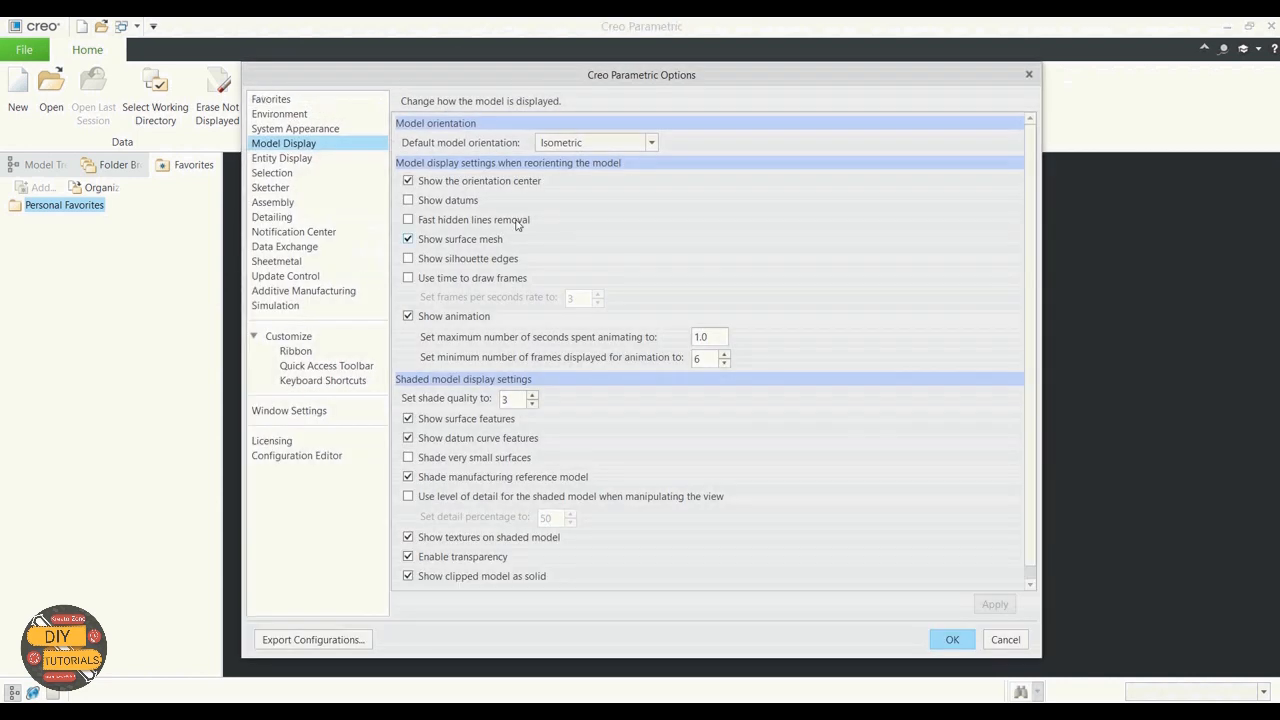
{"action": "left_click", "coordinate": [650, 143]}
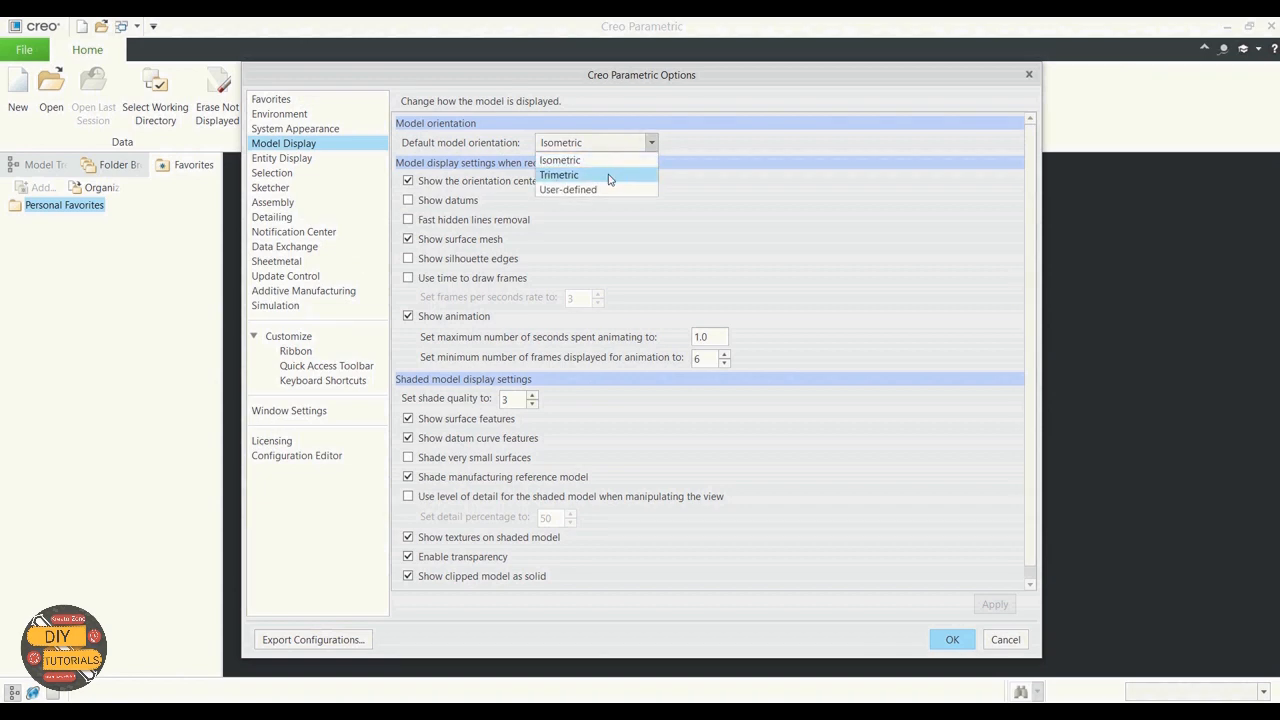
{"action": "left_click", "coordinate": [612, 176]}
{"action": "left_click", "coordinate": [651, 146]}
{"action": "left_click", "coordinate": [617, 189]}
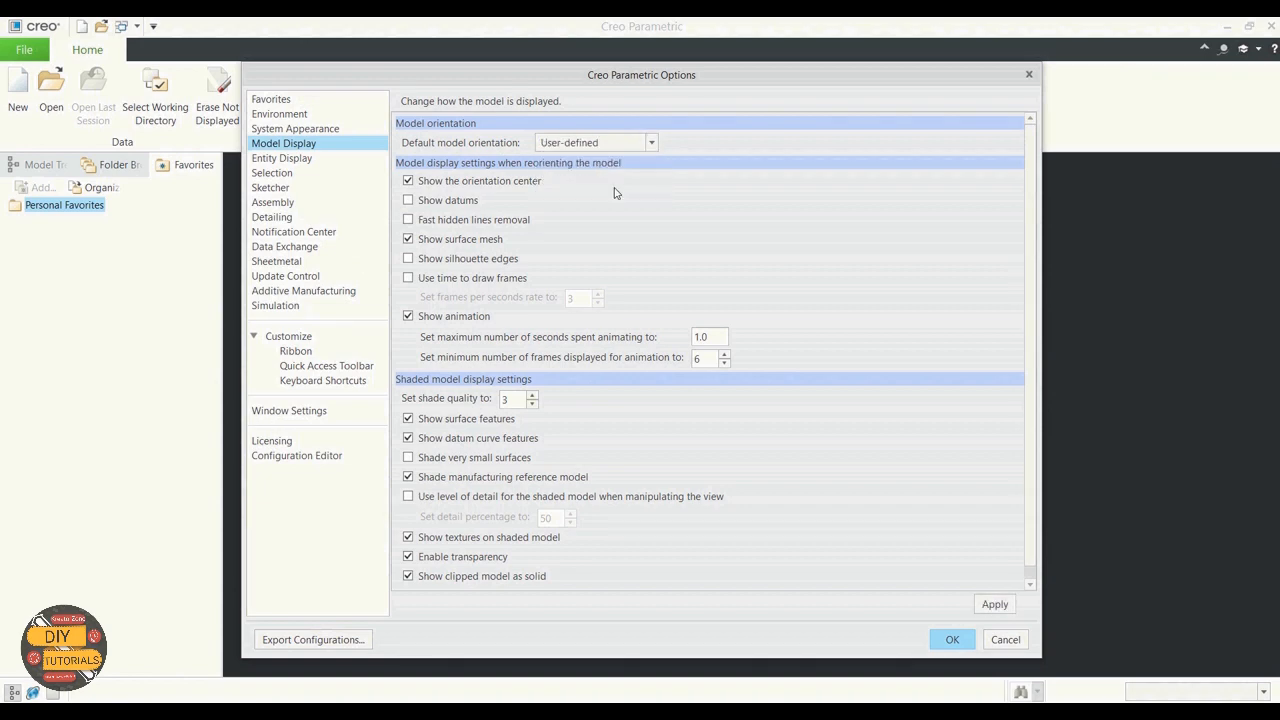
{"action": "left_click", "coordinate": [650, 146]}
{"action": "left_click", "coordinate": [576, 164]}
Raise the shade quality and return it to 3, and accept the model display options without saving them to a configuration file
{"action": "left_click", "coordinate": [535, 396]}
{"action": "left_click", "coordinate": [535, 404]}
{"action": "left_click", "coordinate": [966, 644]}
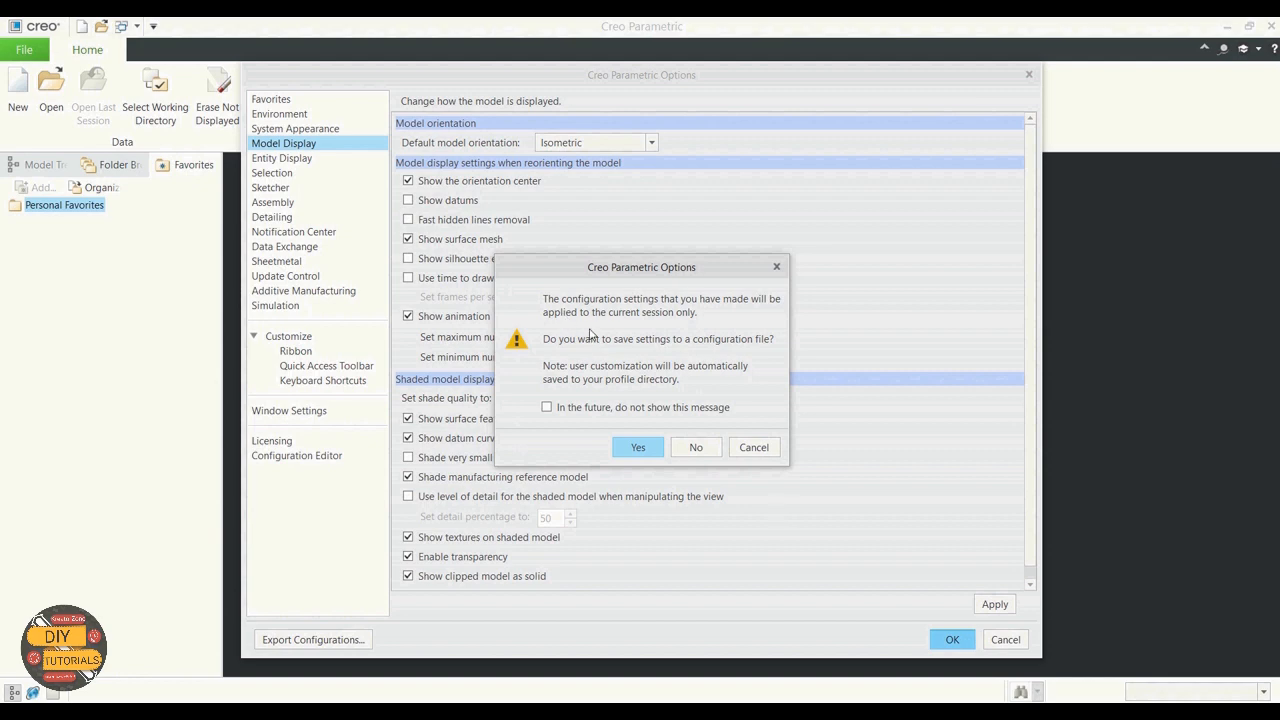
{"action": "left_click", "coordinate": [704, 447]}
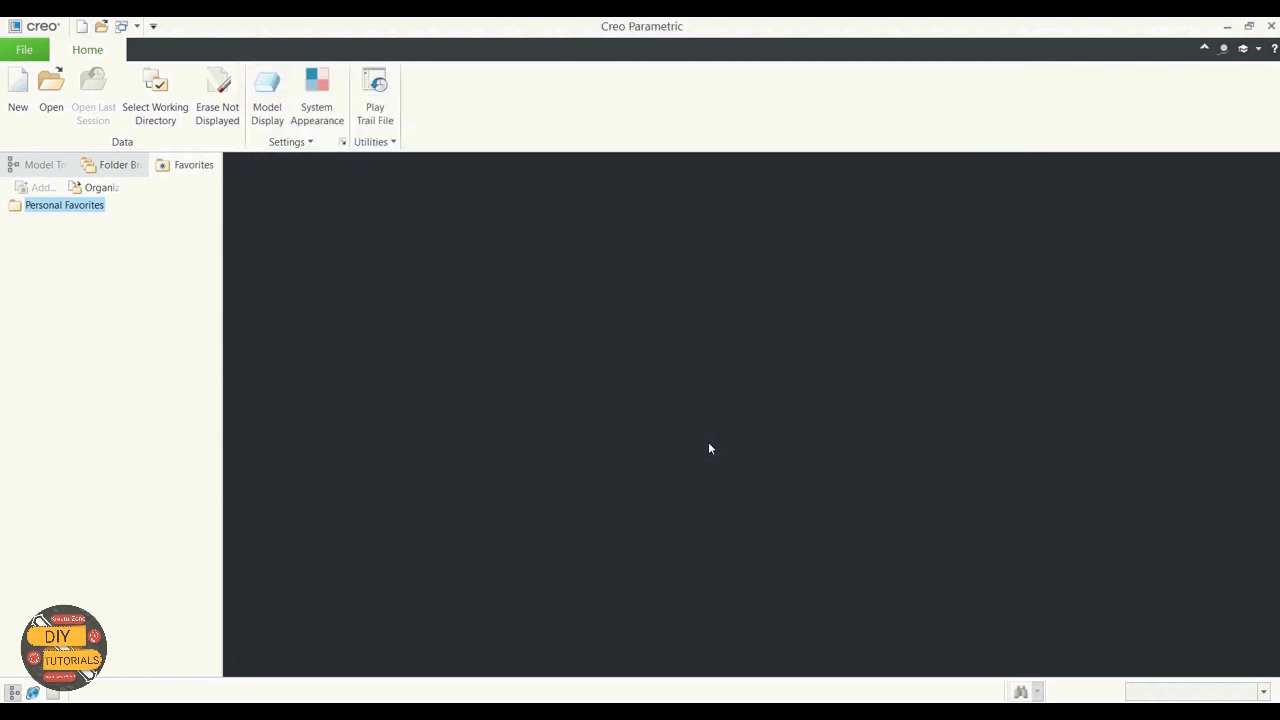
Set the working directory to D:\test
{"action": "left_click", "coordinate": [167, 105]}
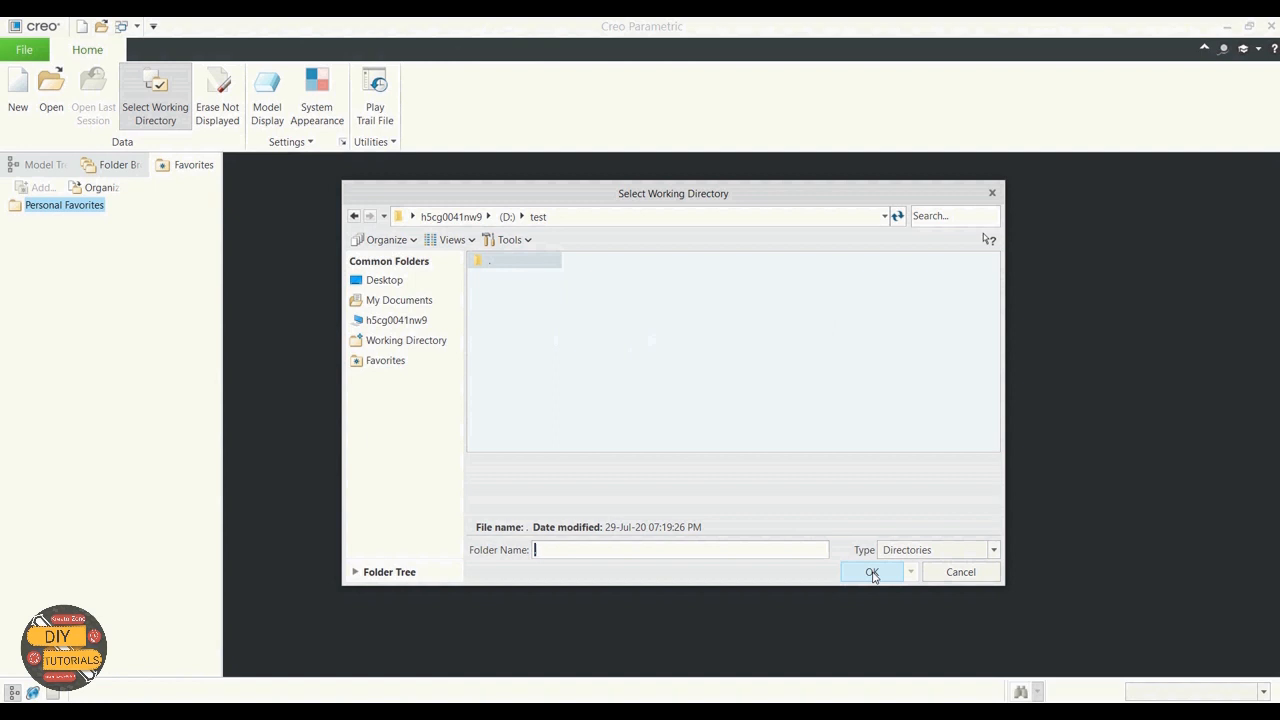
{"action": "left_click", "coordinate": [872, 573]}
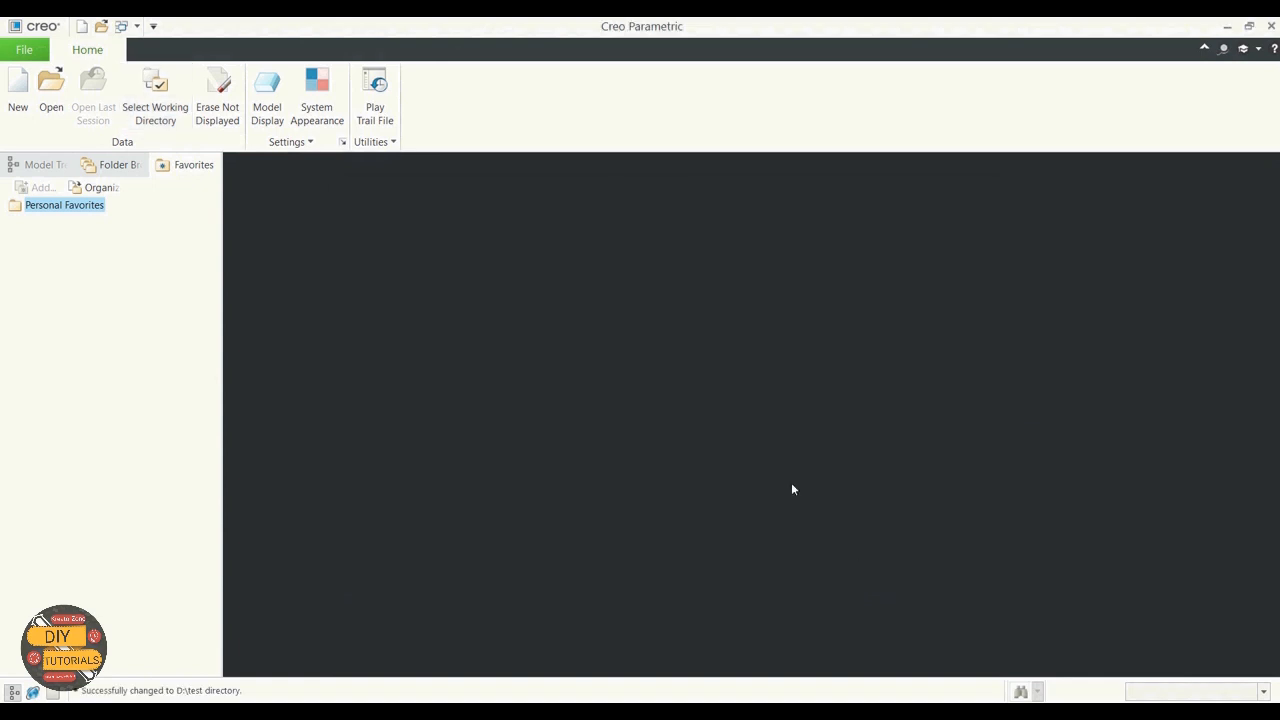
In the File Open dialog, preview table.asm in an enlarged preview area and list All Files (*), without opening anything
{"action": "left_click", "coordinate": [52, 95]}
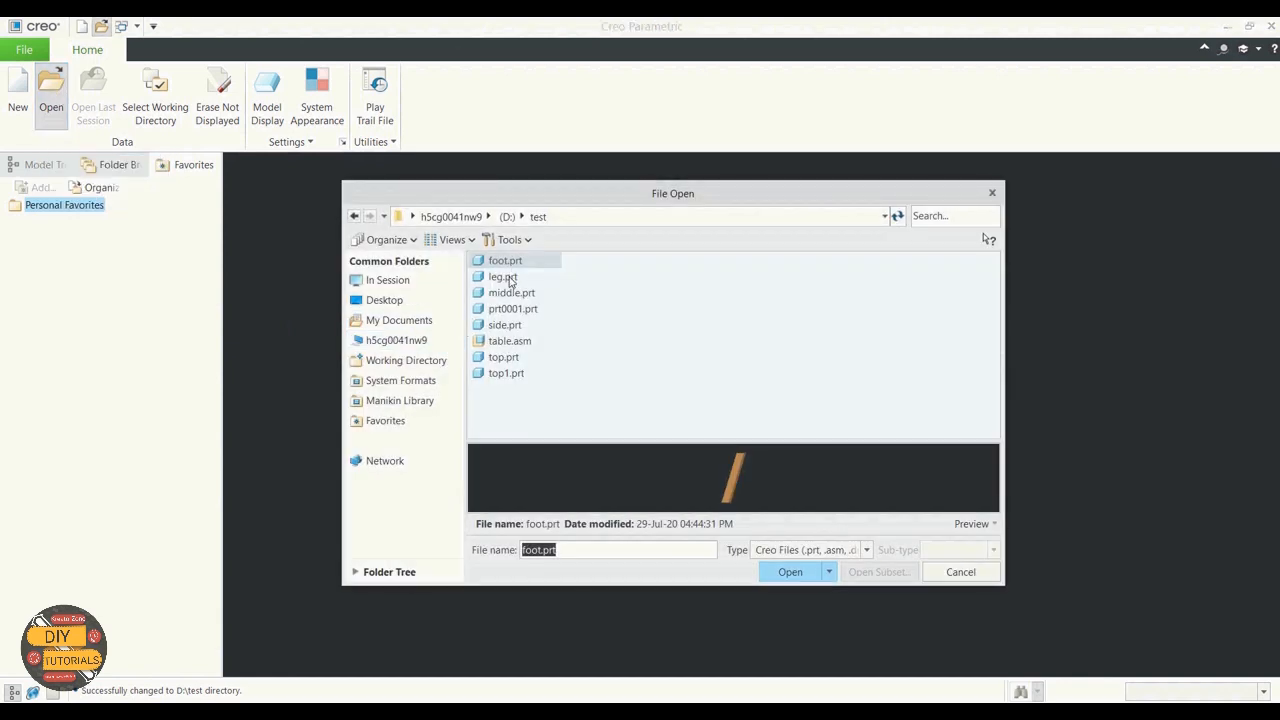
{"action": "left_click", "coordinate": [968, 524]}
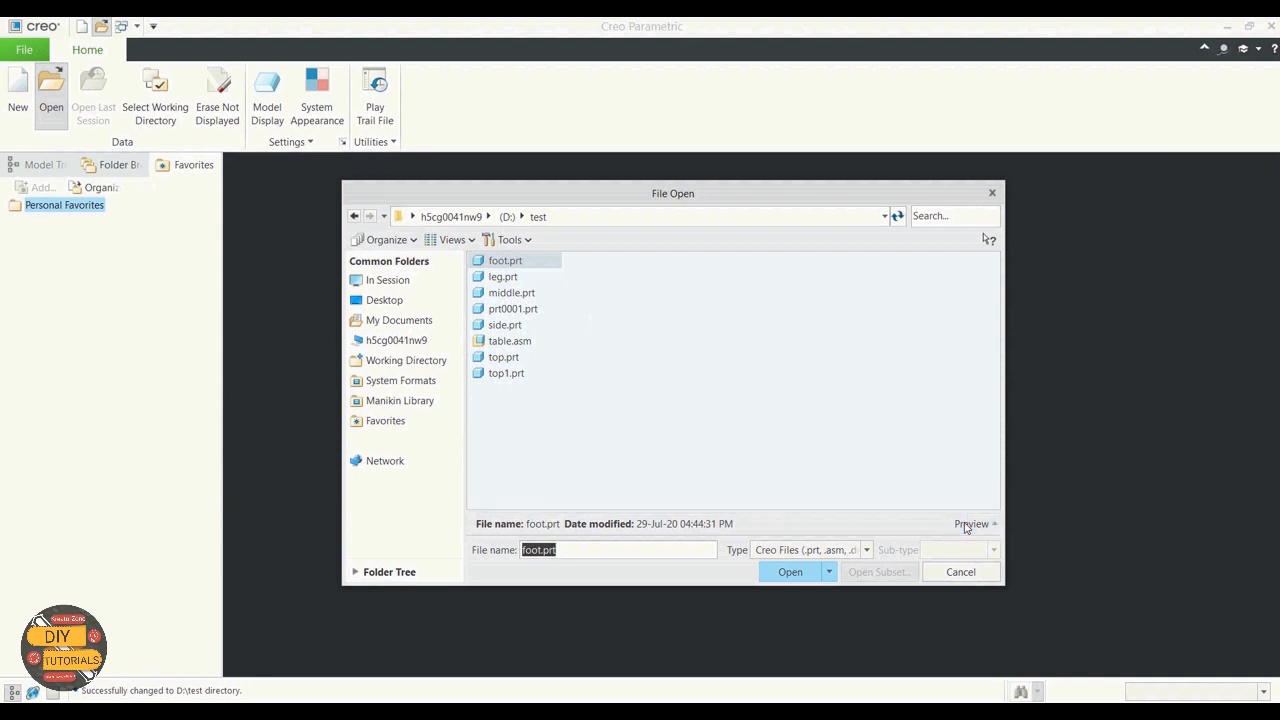
{"action": "left_click", "coordinate": [968, 524]}
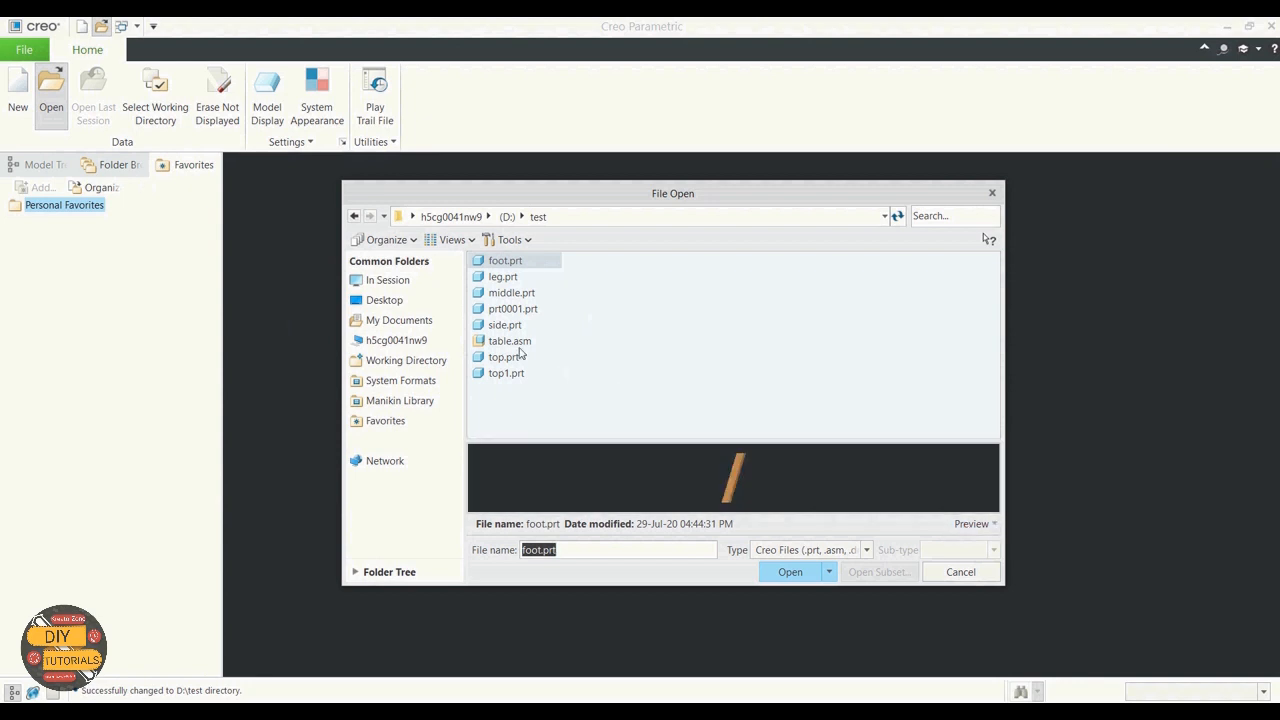
{"action": "left_click", "coordinate": [519, 341]}
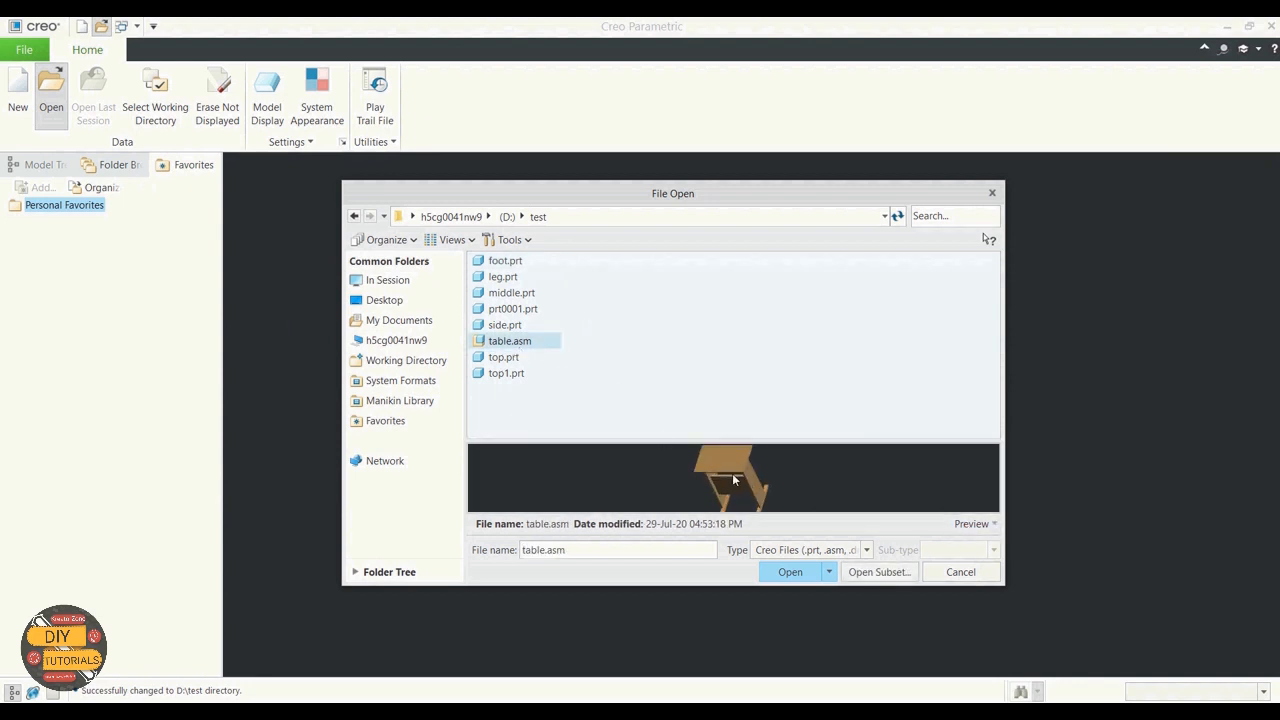
{"action": "left_click_drag", "start_coordinate": [806, 441], "coordinate": [804, 372]}
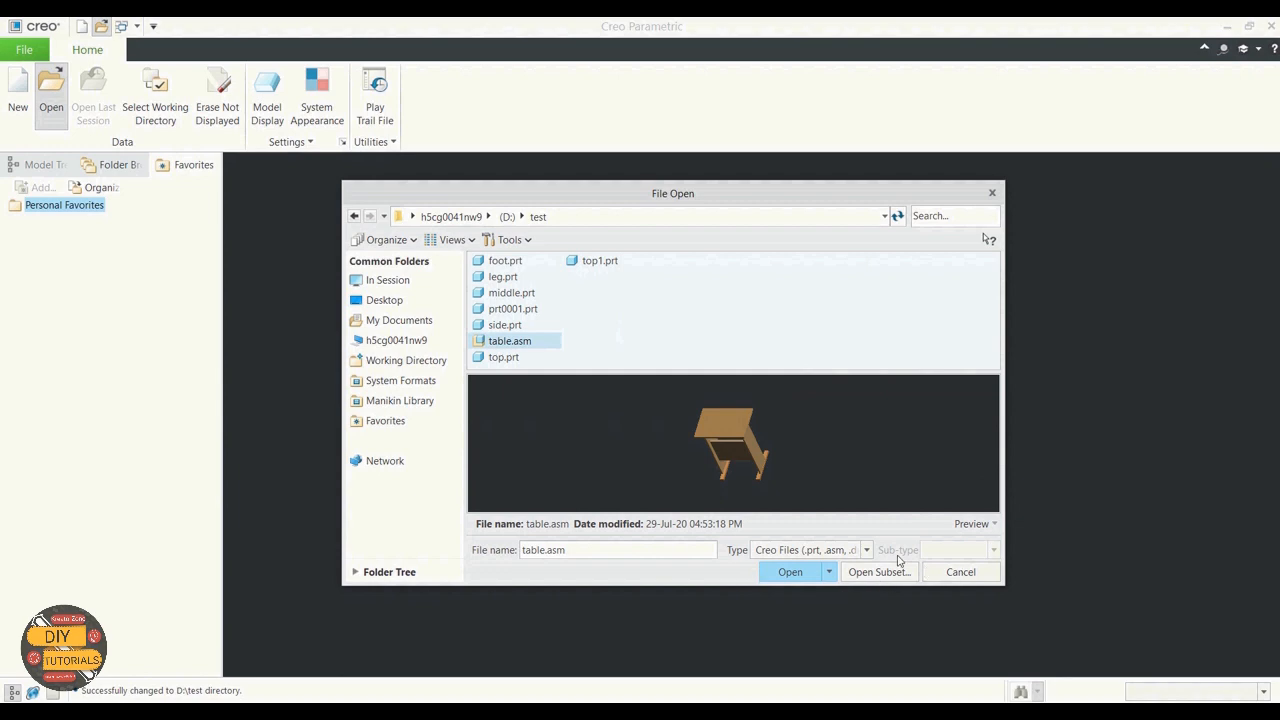
{"action": "left_click", "coordinate": [868, 551]}
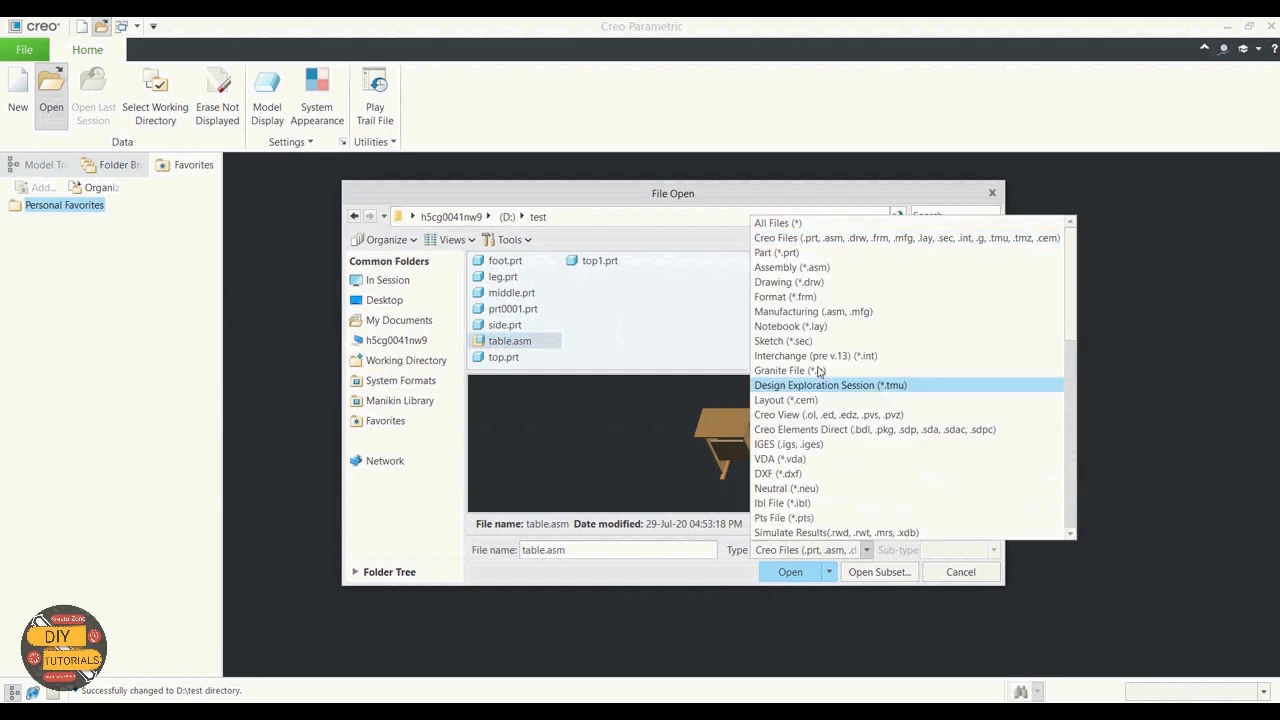
{"action": "left_click", "coordinate": [803, 224]}
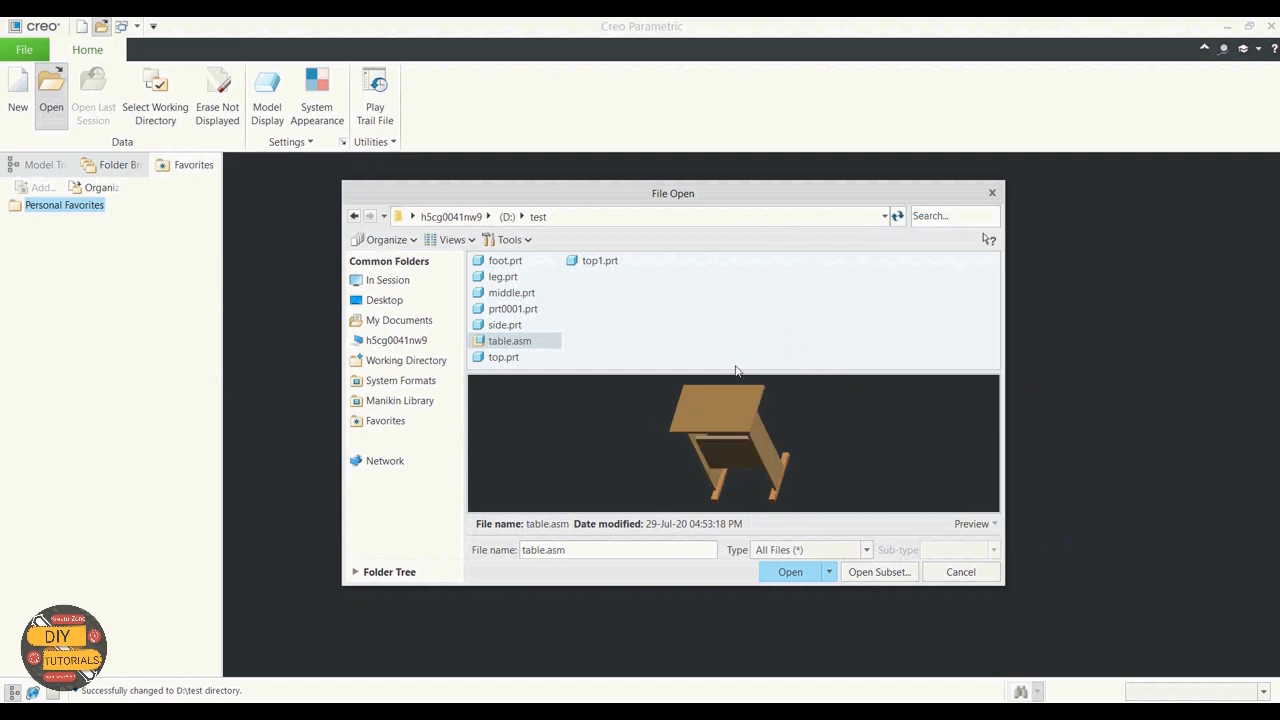
{"action": "left_click", "coordinate": [959, 573]}
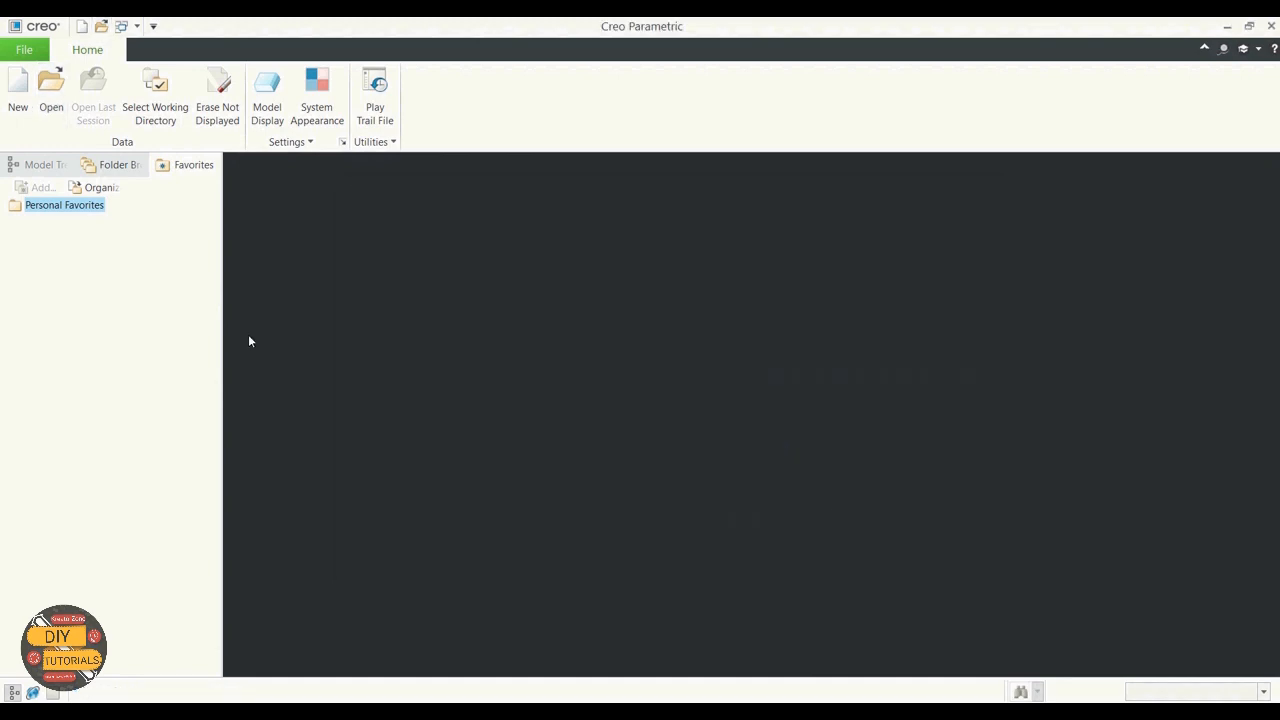
Examine each file type from Sketch to Notebook in the New dialog, try the file name New, and cancel without creating a file
{"action": "left_click", "coordinate": [20, 100]}
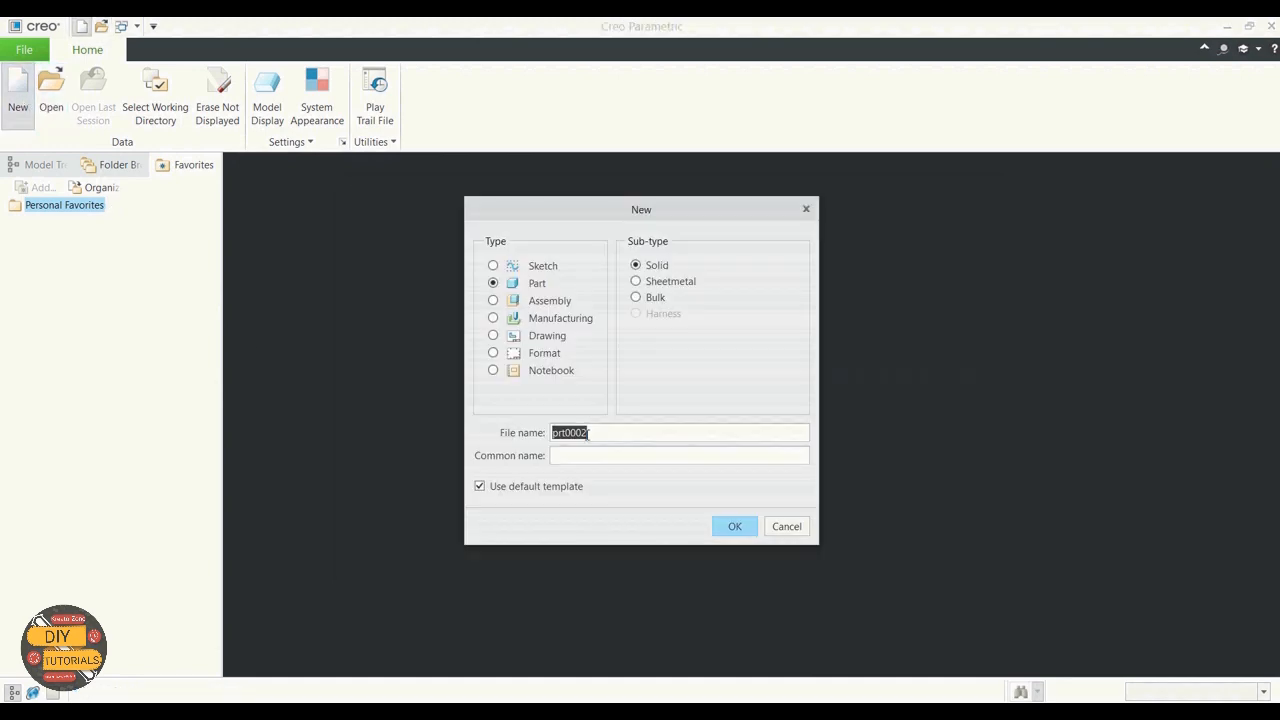
{"action": "left_click", "coordinate": [492, 266]}
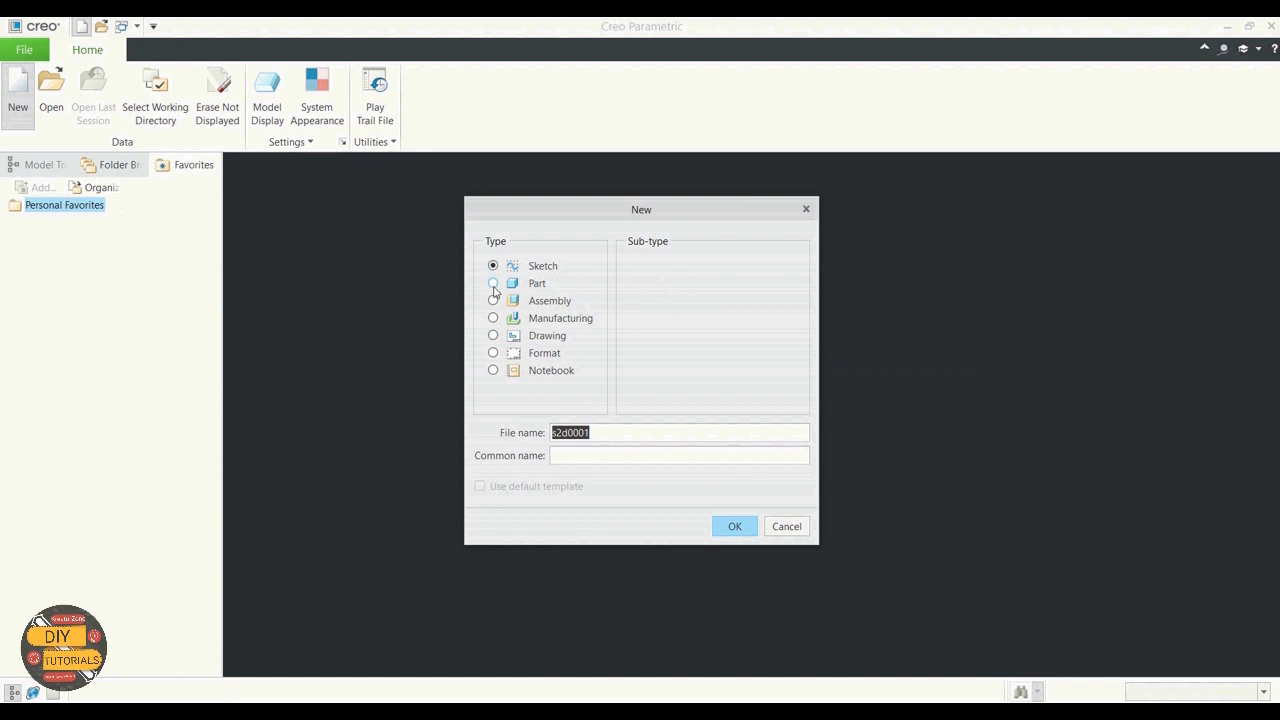
{"action": "left_click", "coordinate": [494, 284]}
{"action": "left_click", "coordinate": [492, 300]}
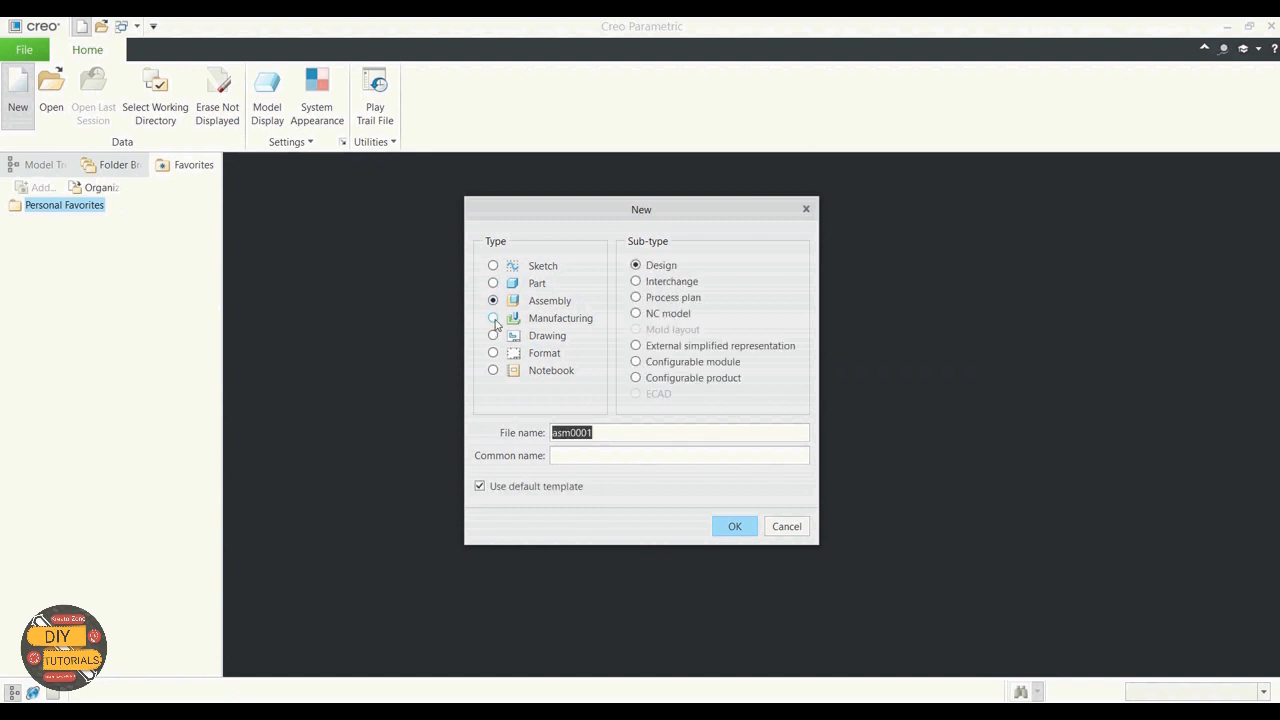
{"action": "left_click", "coordinate": [492, 318]}
{"action": "left_click", "coordinate": [492, 335]}
{"action": "left_click", "coordinate": [492, 352]}
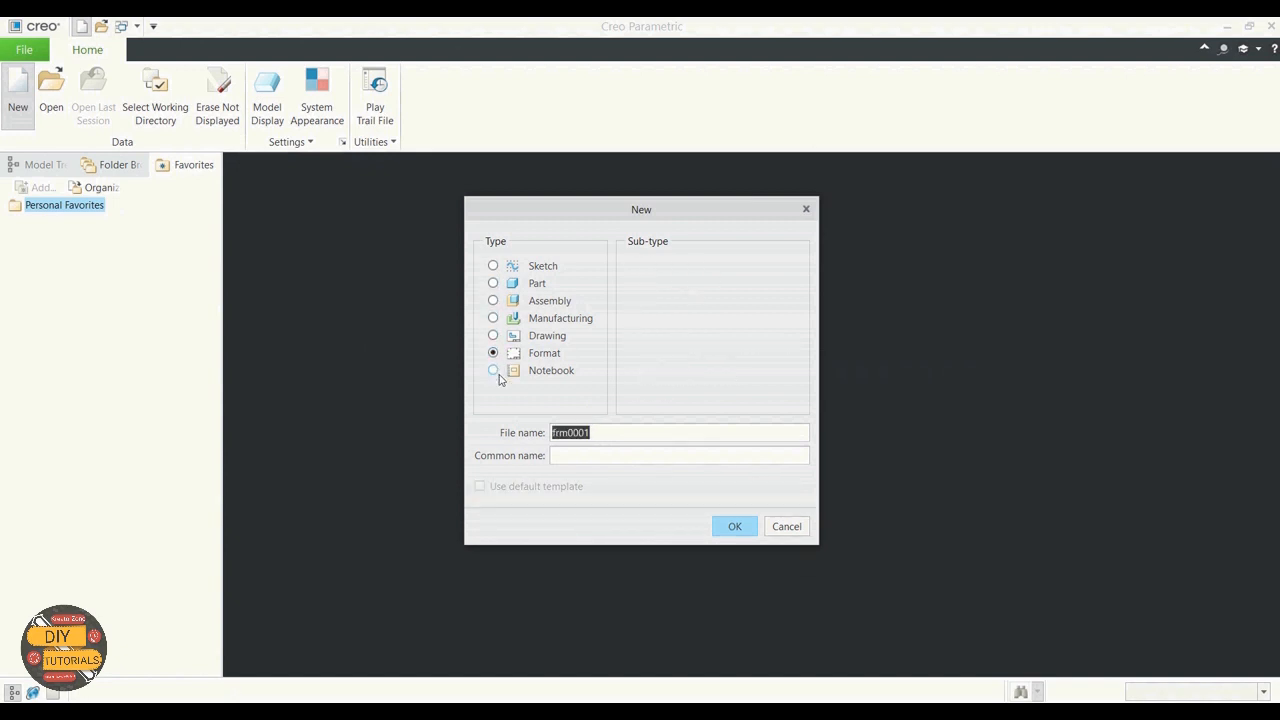
{"action": "left_click", "coordinate": [492, 370]}
{"action": "key", "text": "BackSpace"}
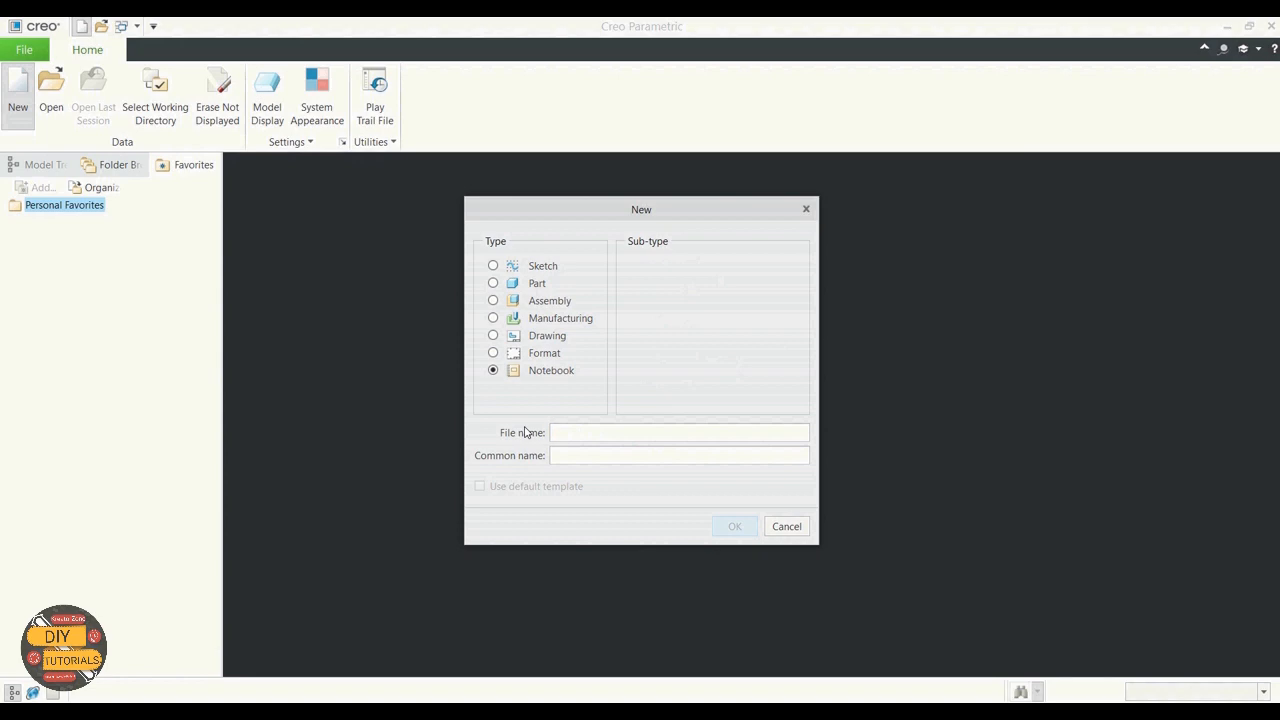
{"action": "type", "text": "New"}
{"action": "left_click", "coordinate": [785, 528]}
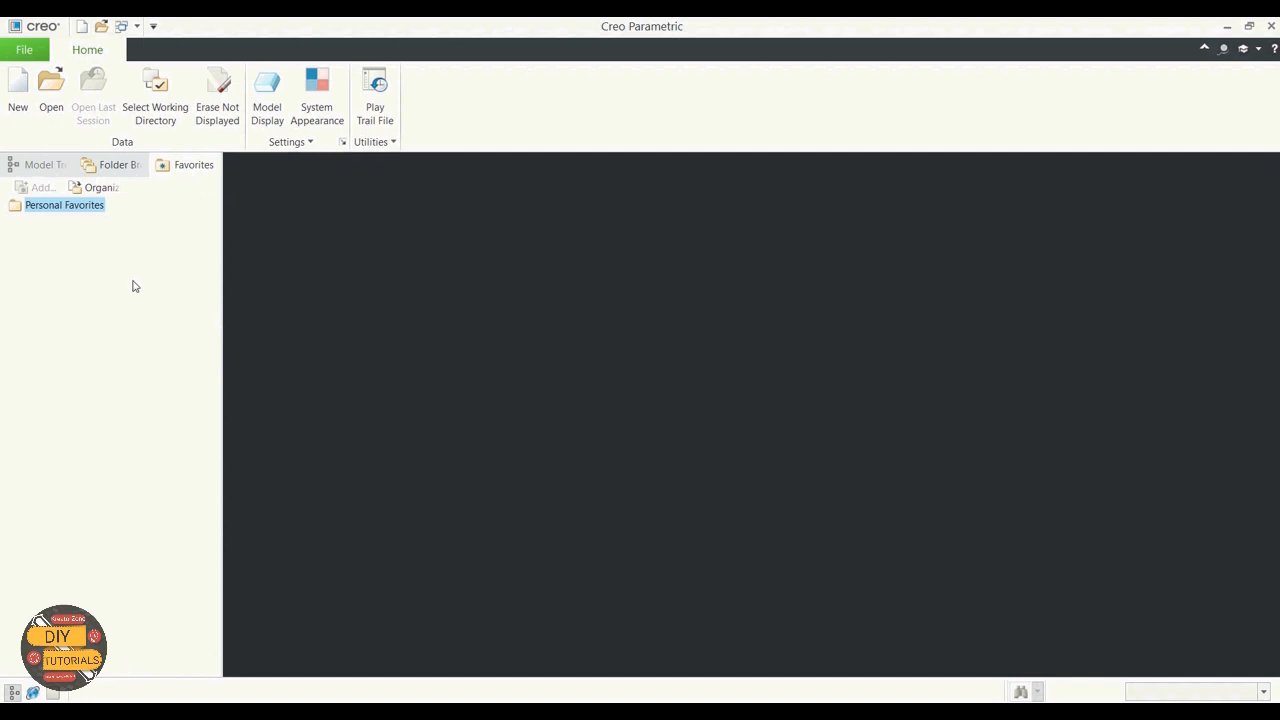
Show the built-in web browser, look through the PARTcommunity catalog page, and close the browser
{"action": "left_click", "coordinate": [33, 693]}
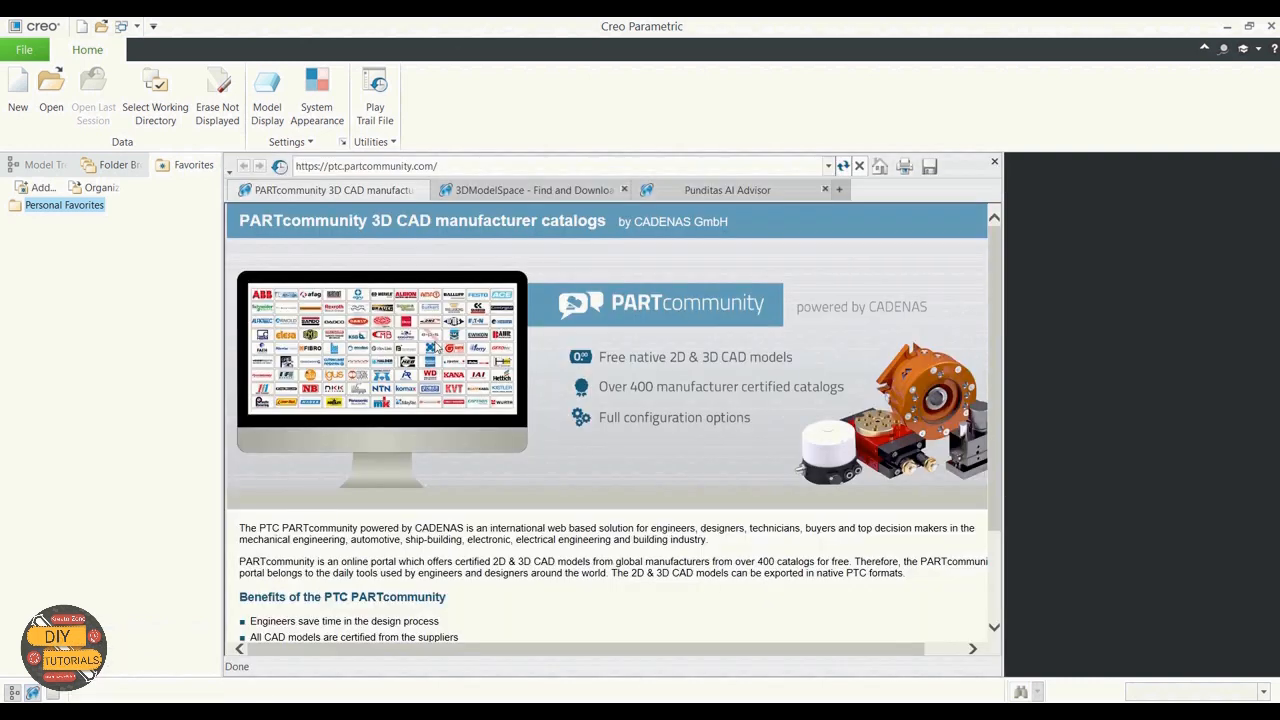
{"action": "scroll", "coordinate": [573, 465], "scroll_direction": "down", "scroll_amount": 3}
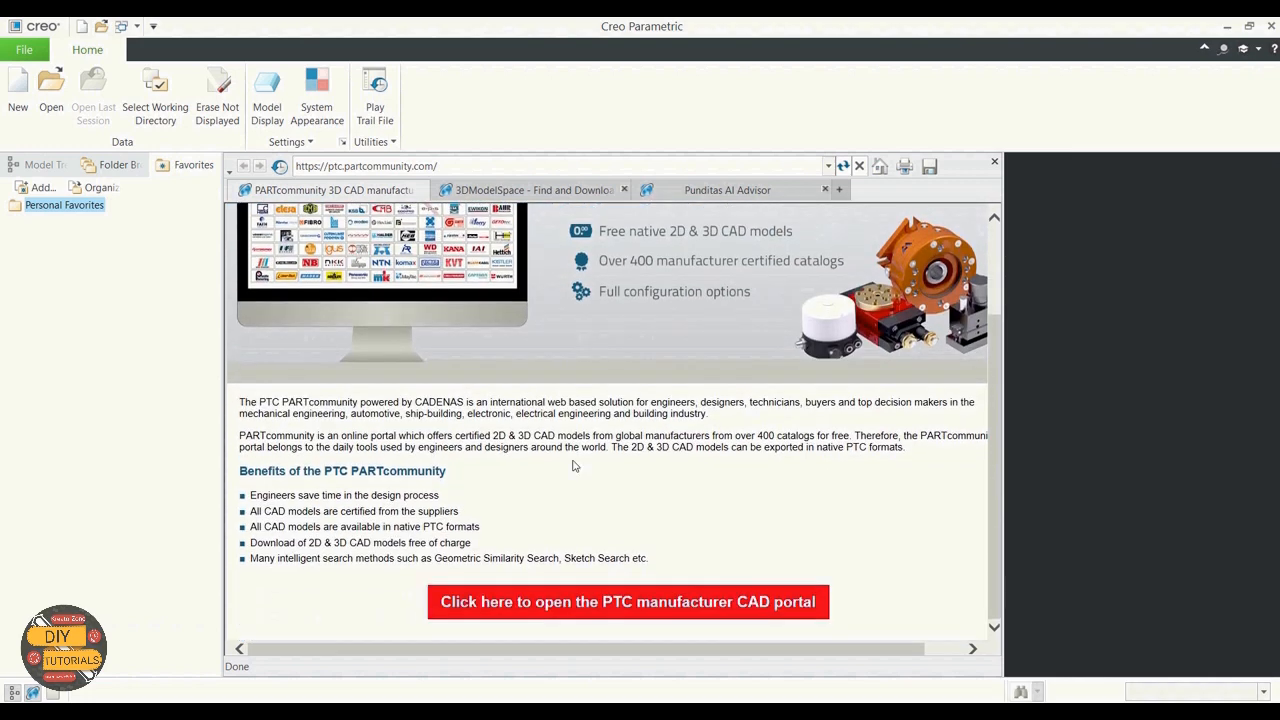
{"action": "scroll", "coordinate": [575, 465], "scroll_direction": "up", "scroll_amount": 3}
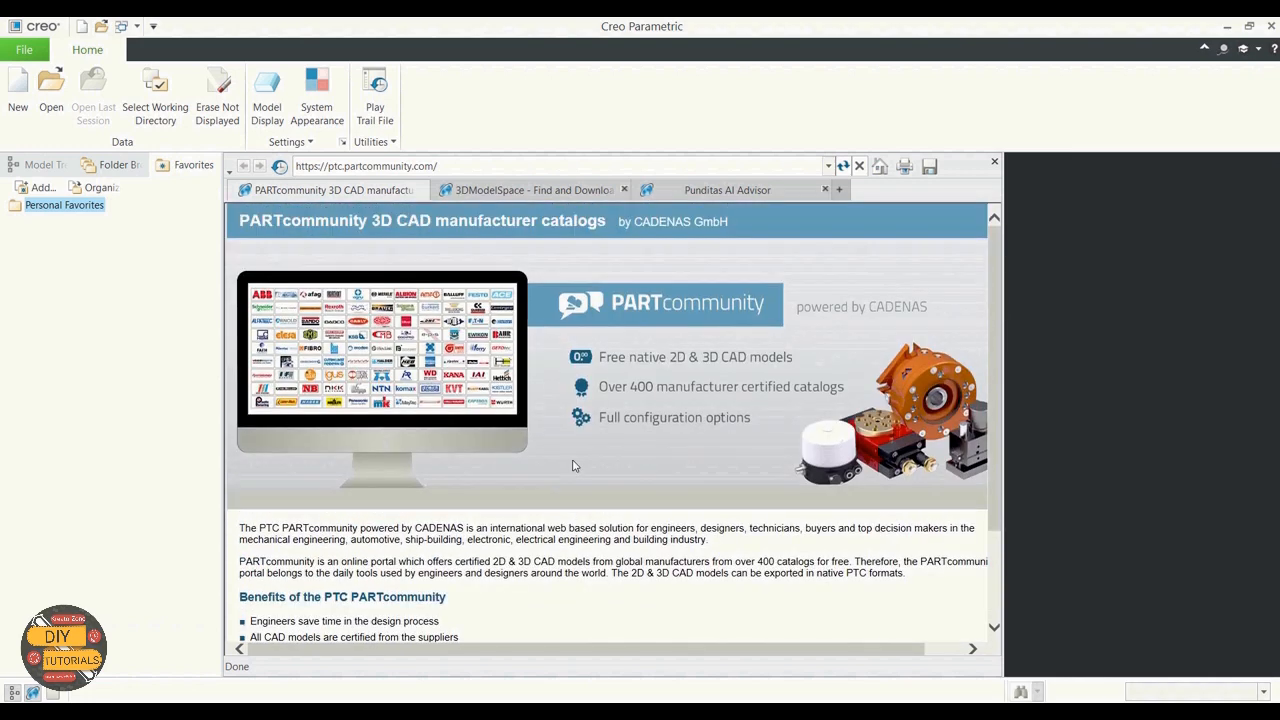
{"action": "left_click", "coordinate": [995, 161]}
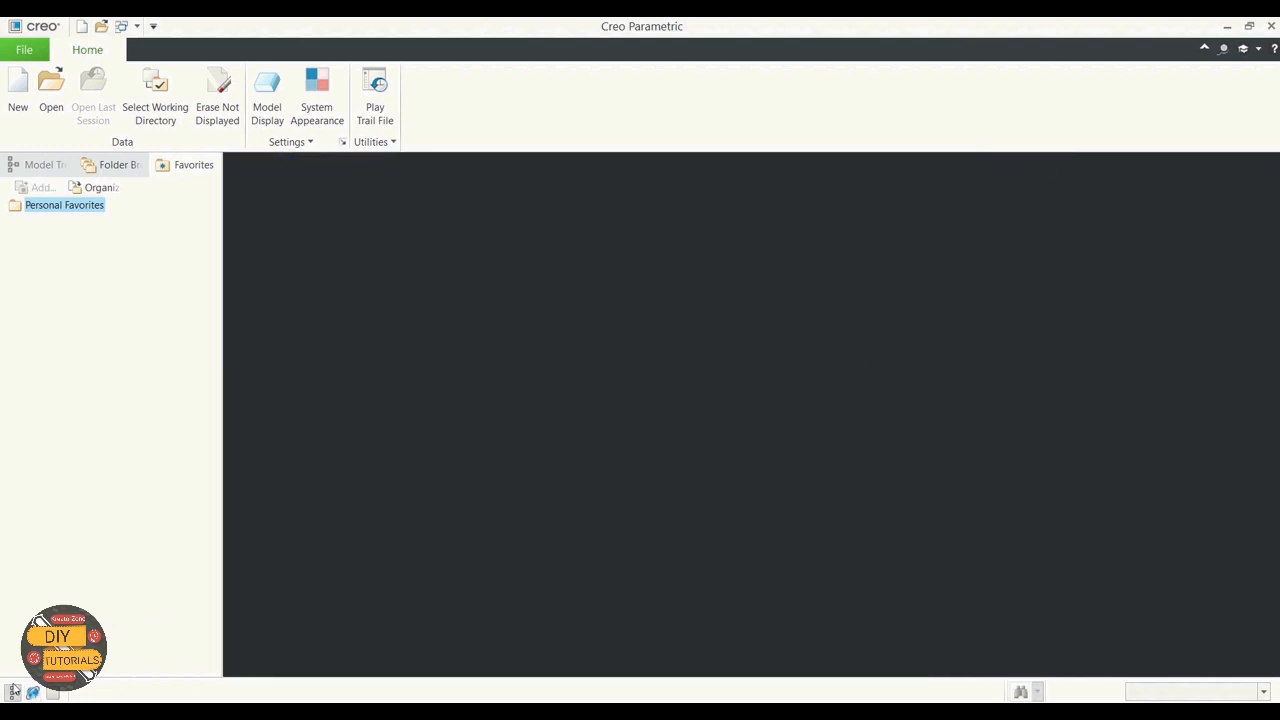
Hide and restore the navigator, view the common folders in its Folder Browser, and return to Favorites
{"action": "left_click", "coordinate": [13, 692]}
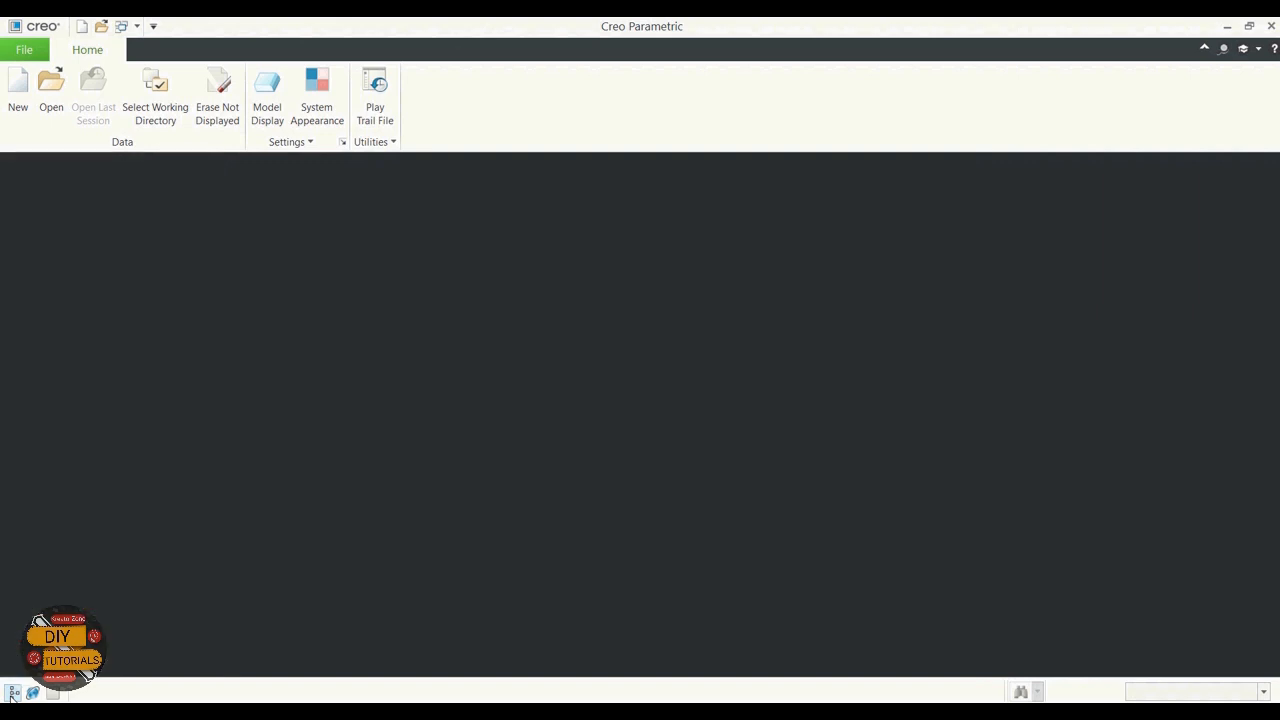
{"action": "left_click", "coordinate": [12, 693]}
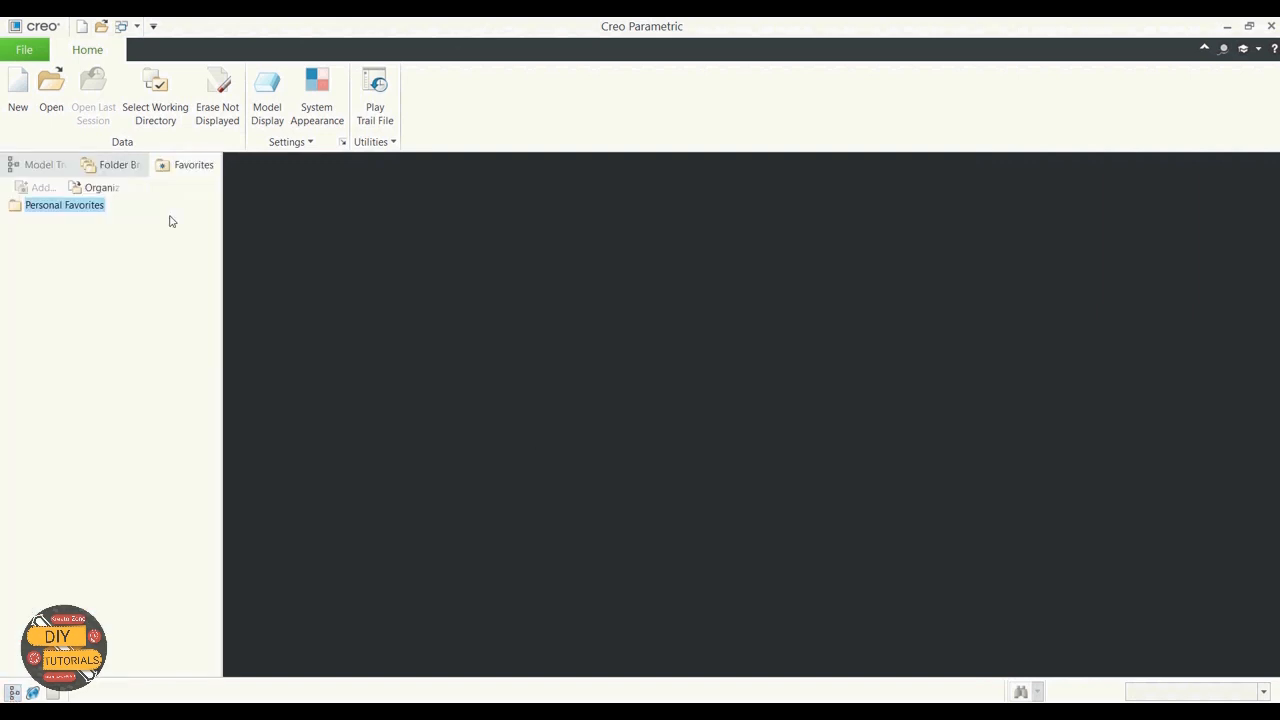
{"action": "left_click", "coordinate": [125, 167]}
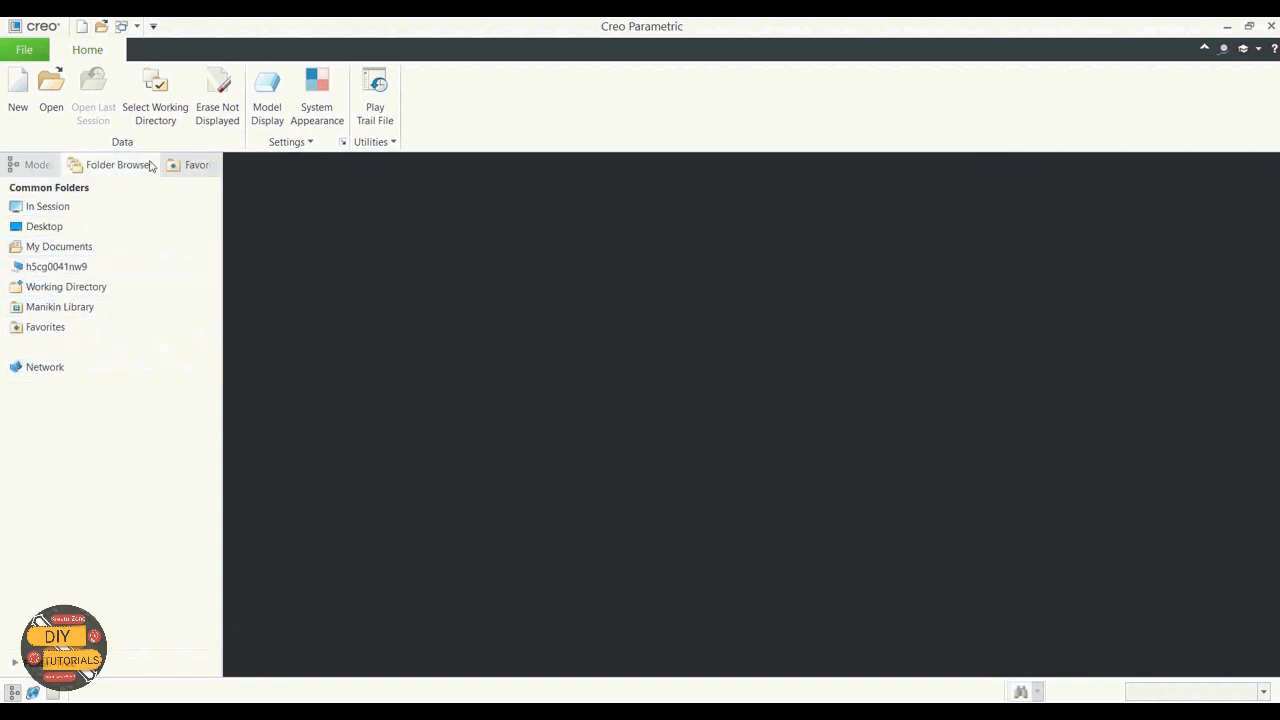
{"action": "left_click", "coordinate": [206, 165]}
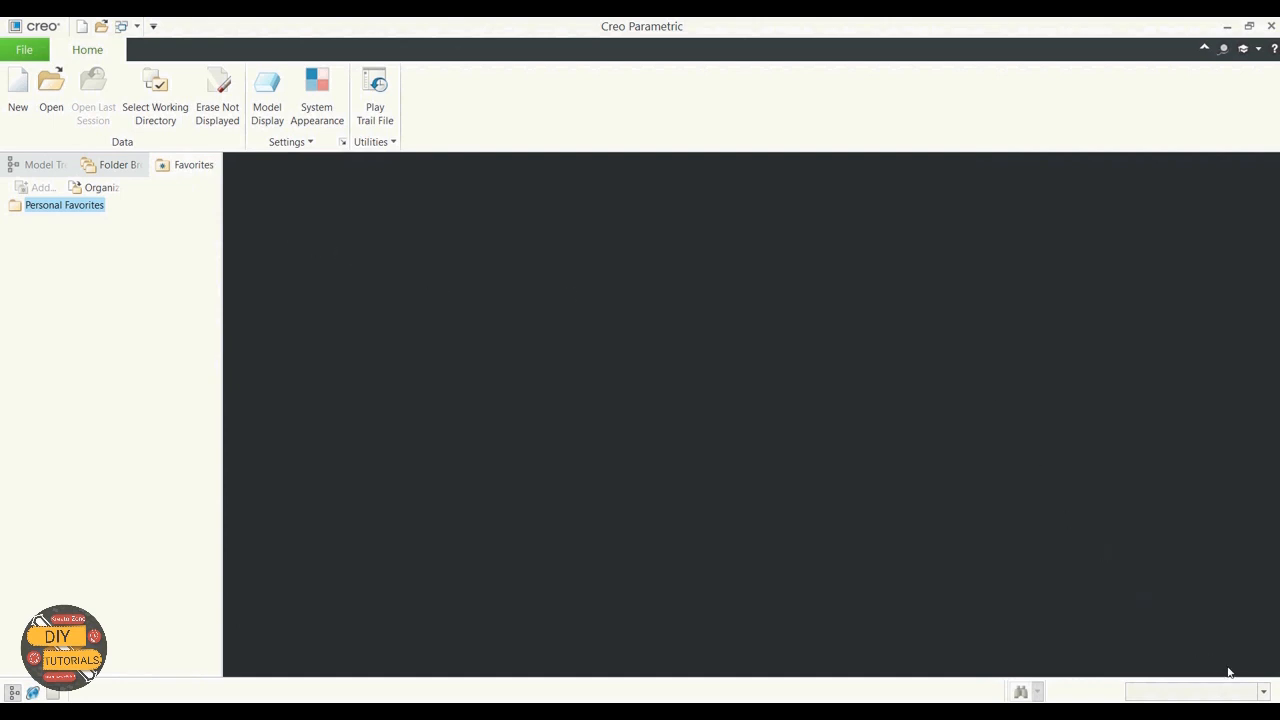
Look at the list of selection filters without choosing one
{"action": "left_click", "coordinate": [1260, 691]}
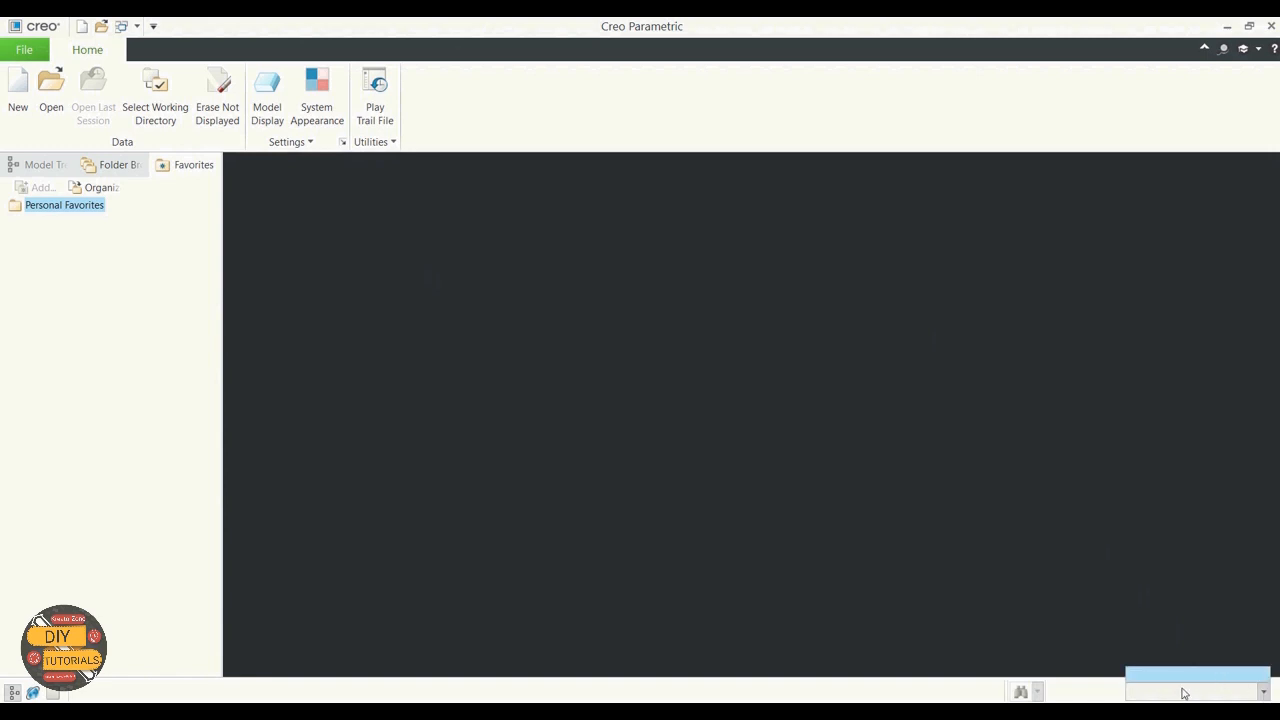
{"action": "left_click", "coordinate": [1183, 632]}
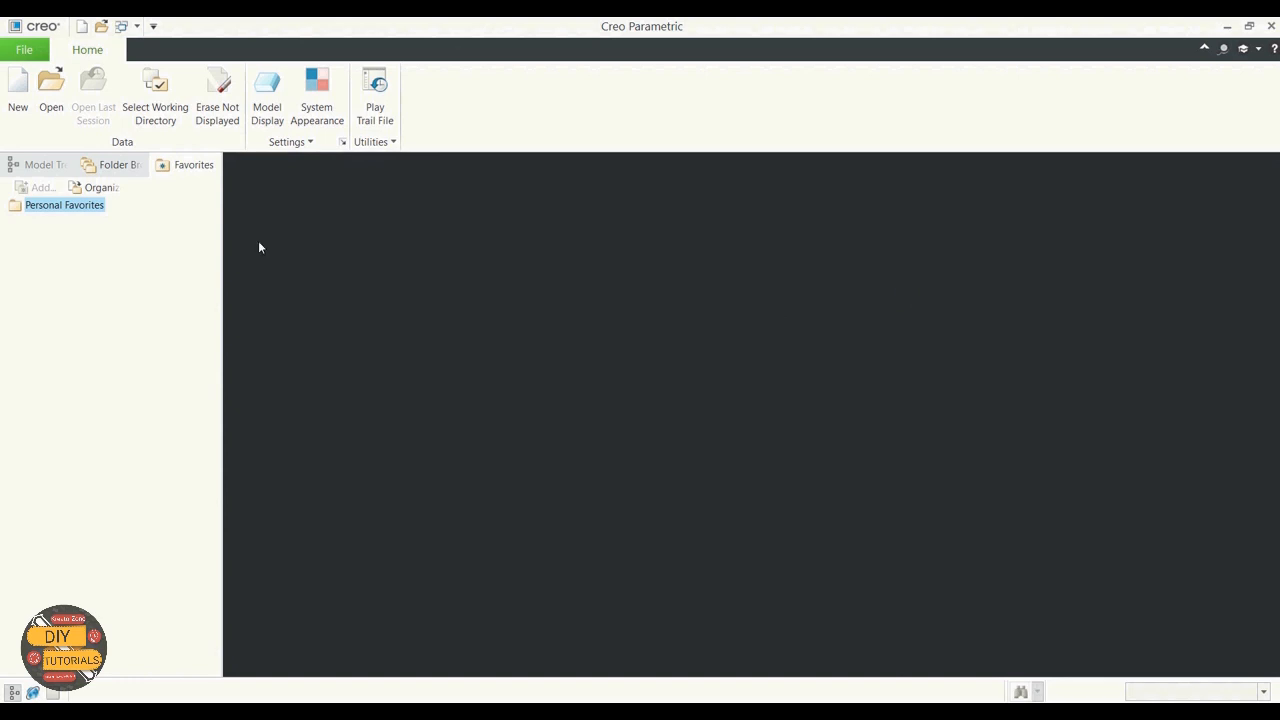
View the list of open windows and the File Open dialog, and close both without opening a file
{"action": "left_click", "coordinate": [122, 27]}
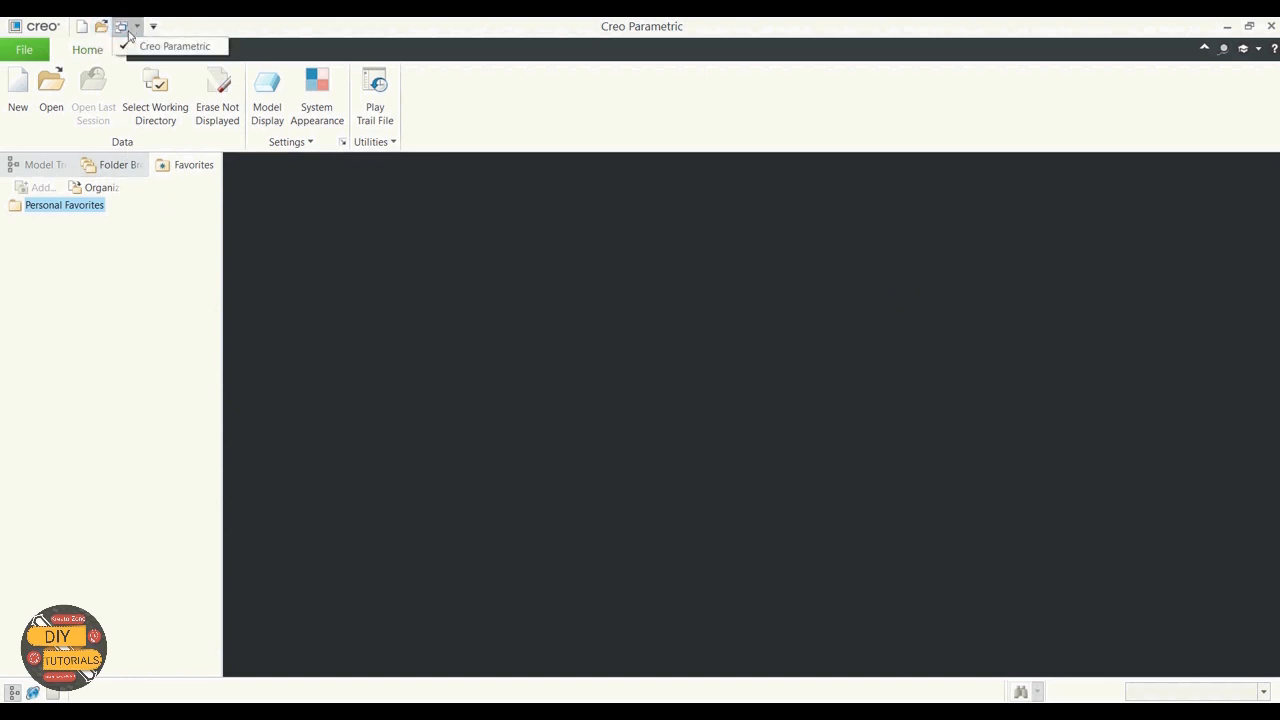
{"action": "left_click", "coordinate": [124, 27]}
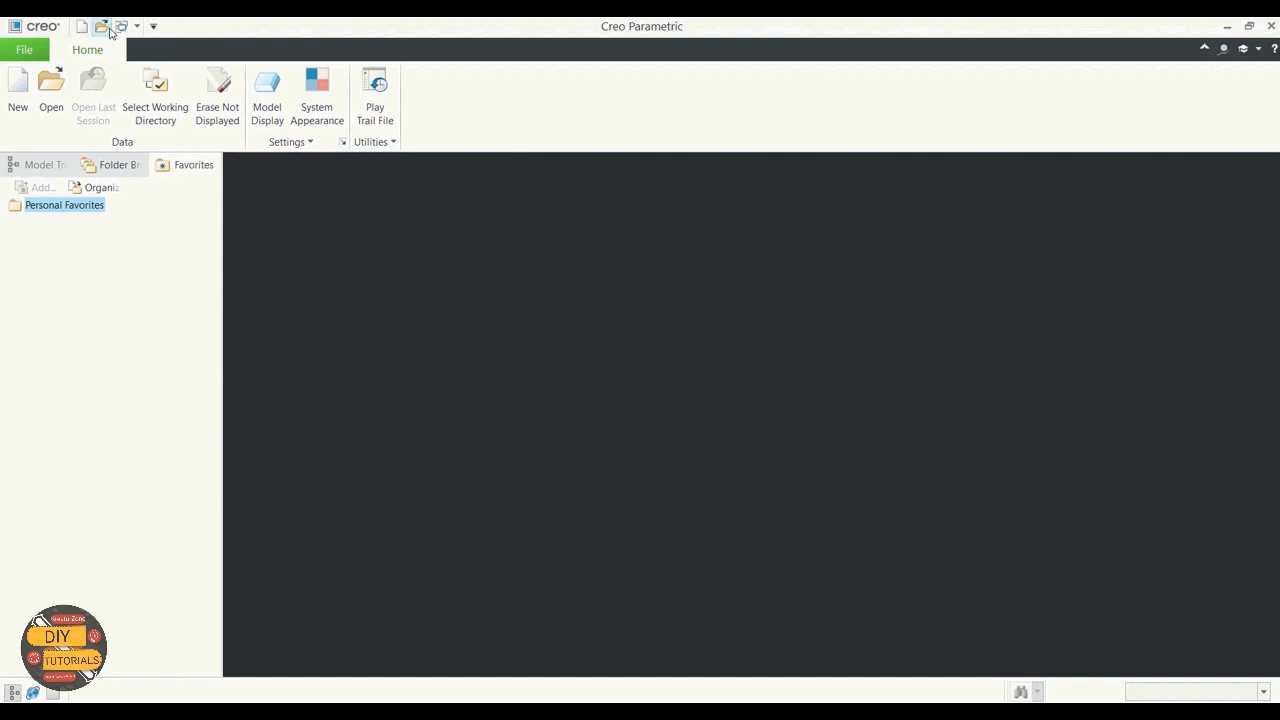
{"action": "left_click", "coordinate": [106, 28]}
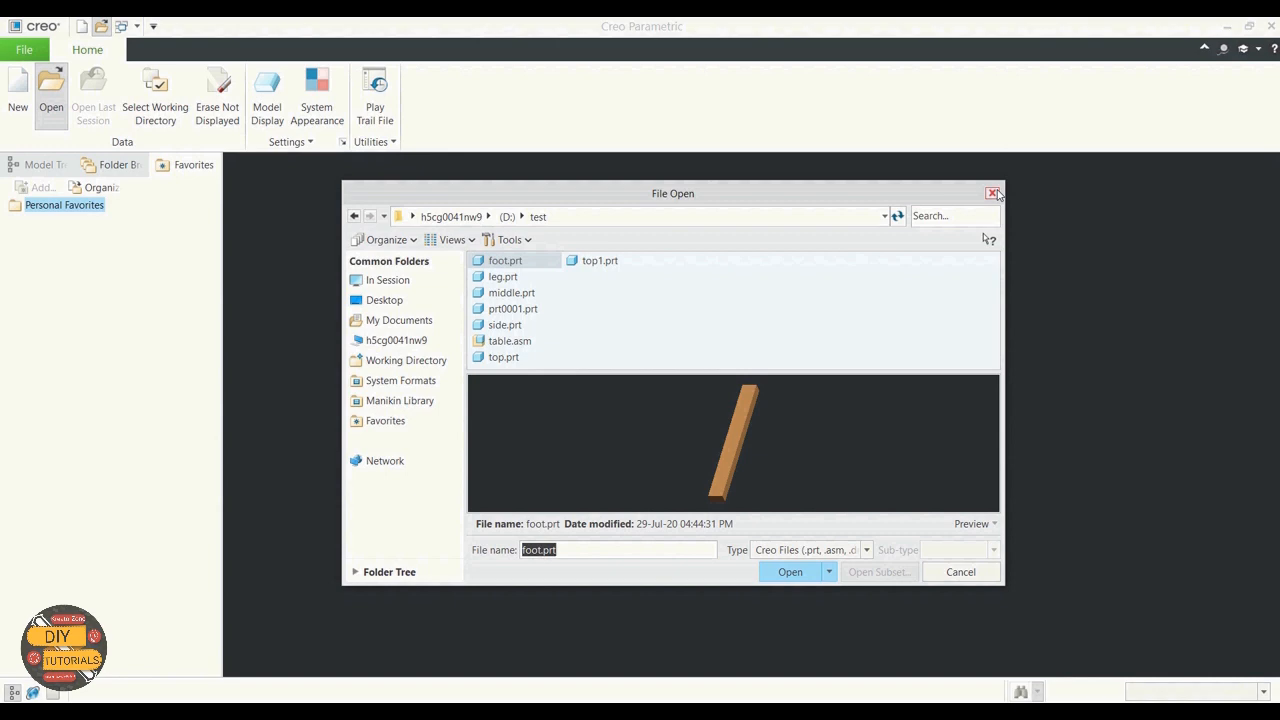
{"action": "left_click", "coordinate": [992, 193]}
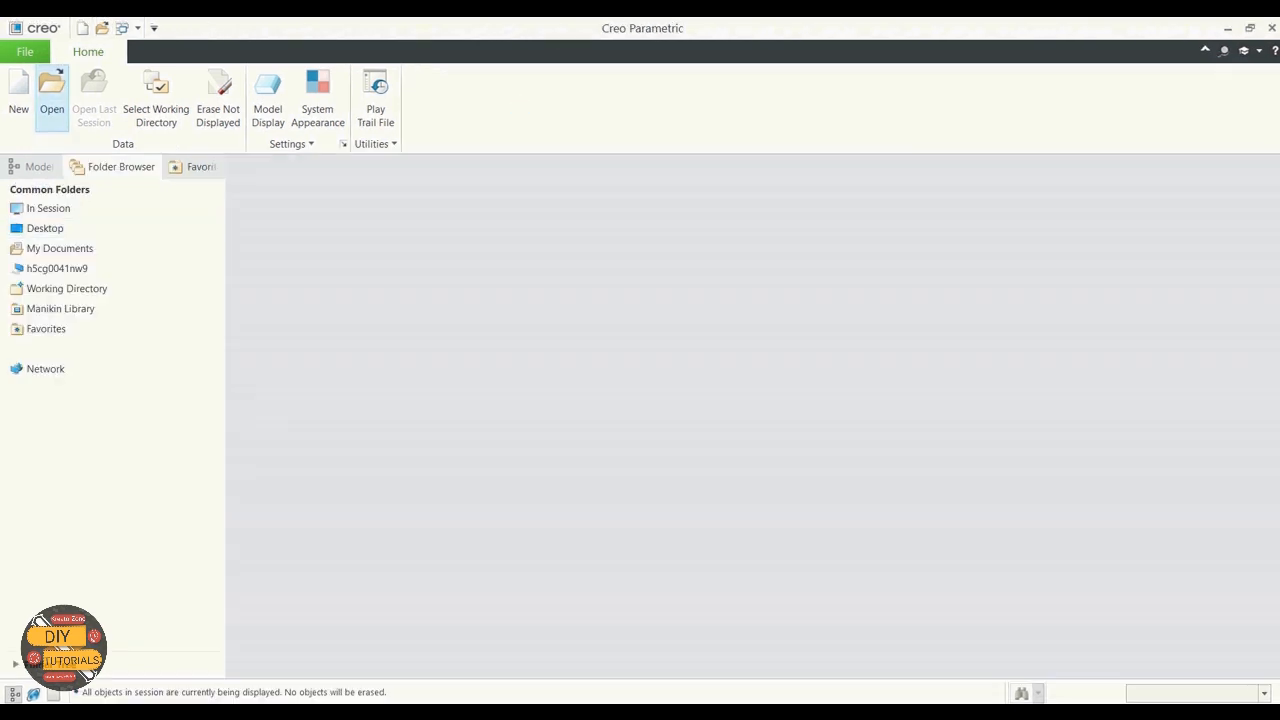
Create a new solid part named PISTON without using the default template
{"action": "left_click", "coordinate": [18, 95]}
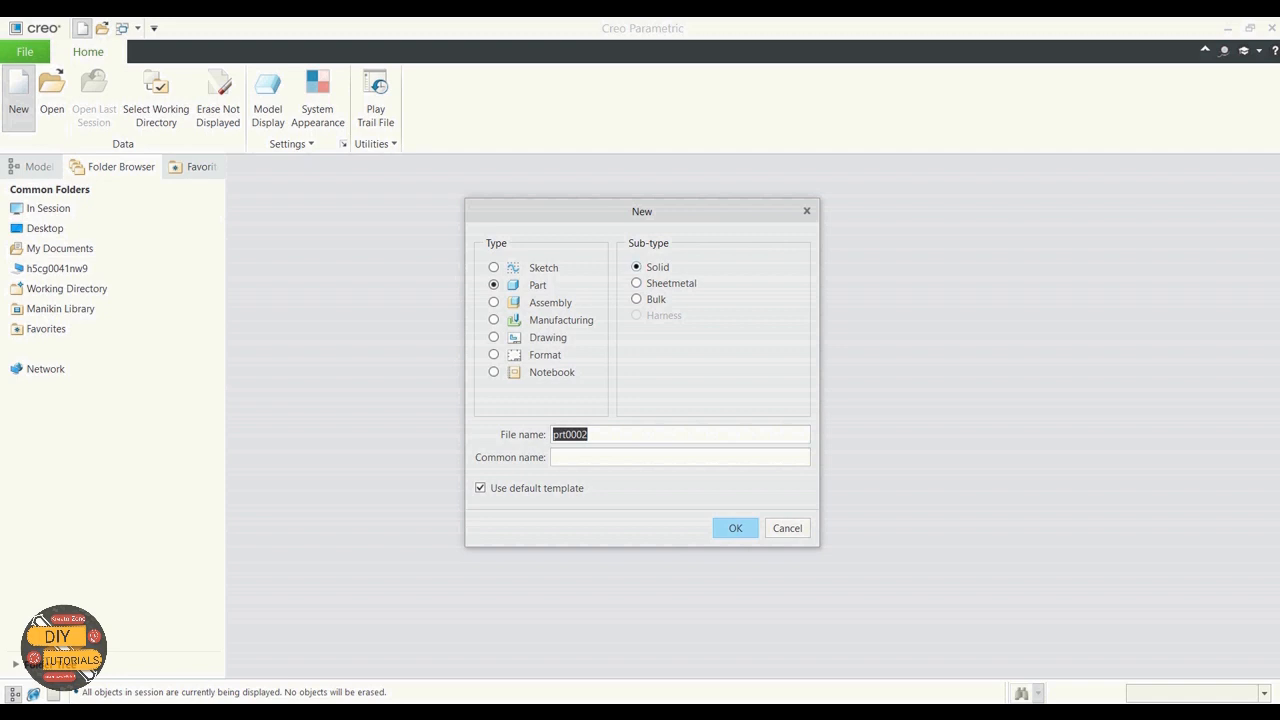
{"action": "left_click", "coordinate": [592, 435]}
{"action": "key", "text": "BackSpace"}
{"action": "key", "text": "BackSpace"}
{"action": "key", "text": "BackSpace"}
{"action": "key", "text": "BackSpace"}
{"action": "key", "text": "BackSpace"}
{"action": "key", "text": "BackSpace"}
{"action": "key", "text": "BackSpace"}
{"action": "type", "text": "PISTON"}
{"action": "left_click", "coordinate": [481, 488]}
{"action": "left_click", "coordinate": [735, 528]}
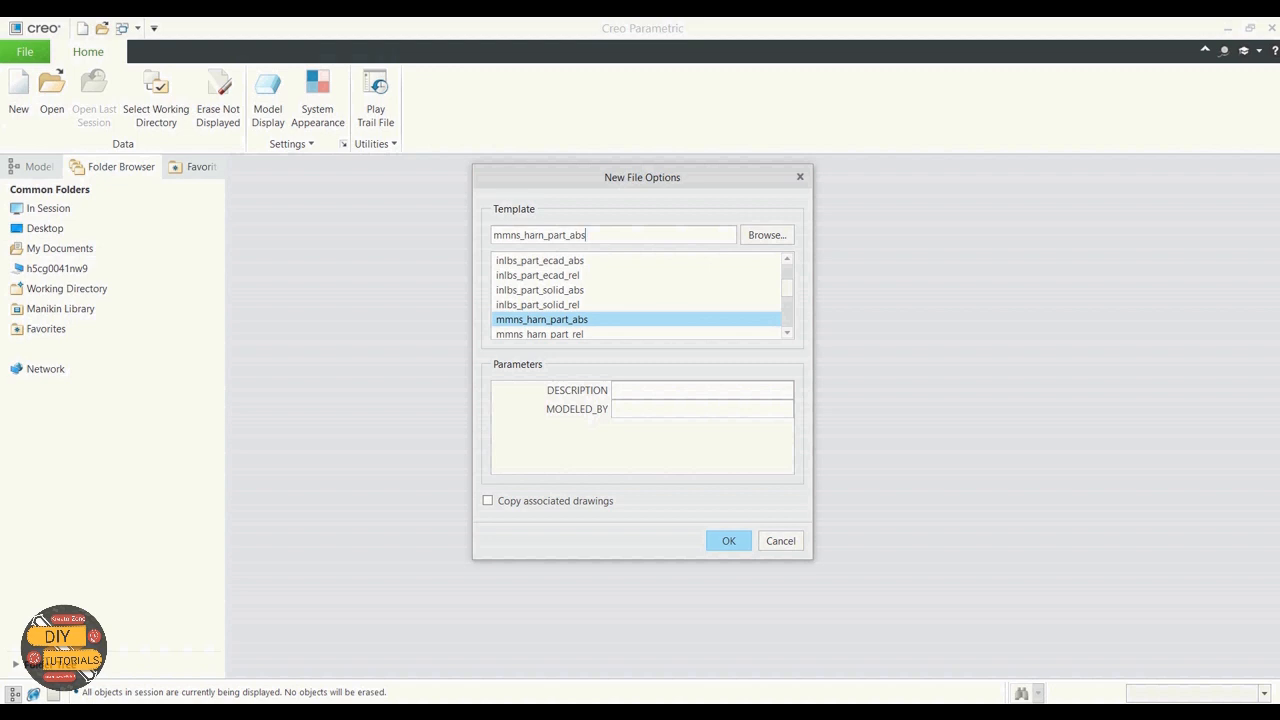
Choose the mmns_part_solid_abs template for the new part and confirm its creation
{"action": "left_click_drag", "start_coordinate": [586, 234], "coordinate": [524, 234]}
{"action": "key", "text": "BackSpace"}
{"action": "type", "text": "so"}
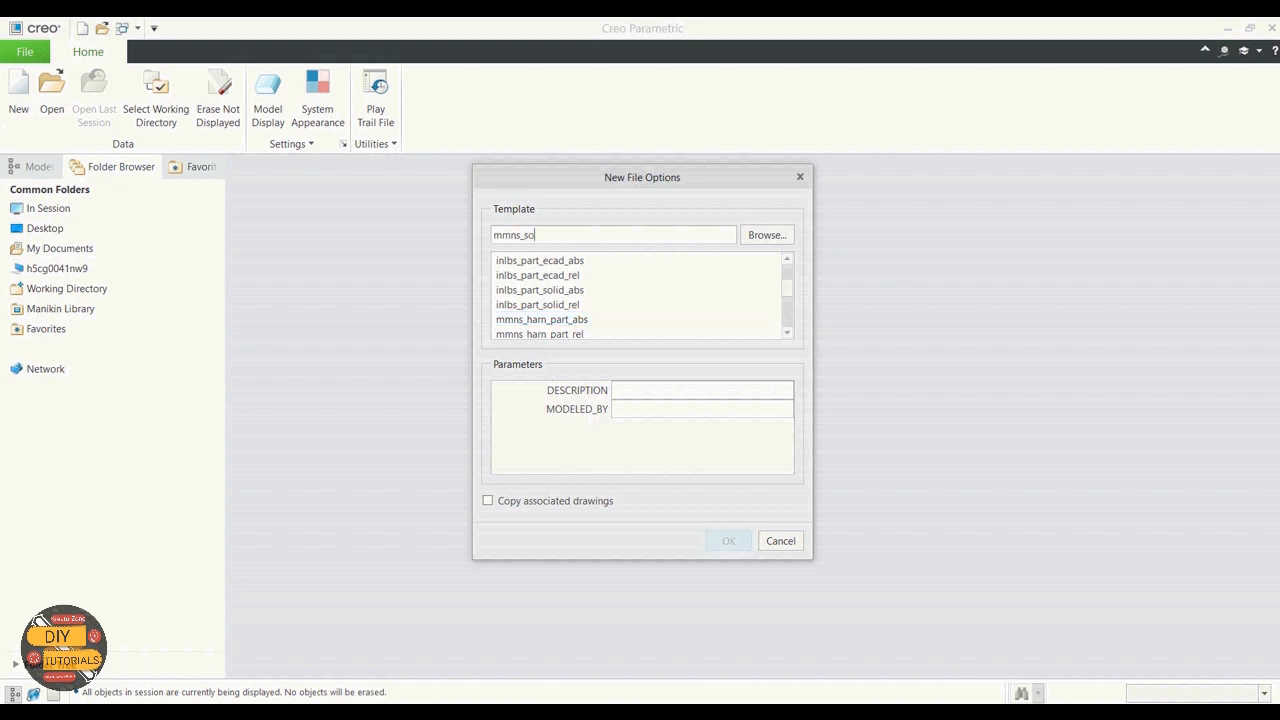
{"action": "type", "text": "lid"}
{"action": "key", "text": "BackSpace"}
{"action": "key", "text": "BackSpace"}
{"action": "key", "text": "BackSpace"}
{"action": "key", "text": "BackSpace"}
{"action": "key", "text": "BackSpace"}
{"action": "type", "text": "part"}
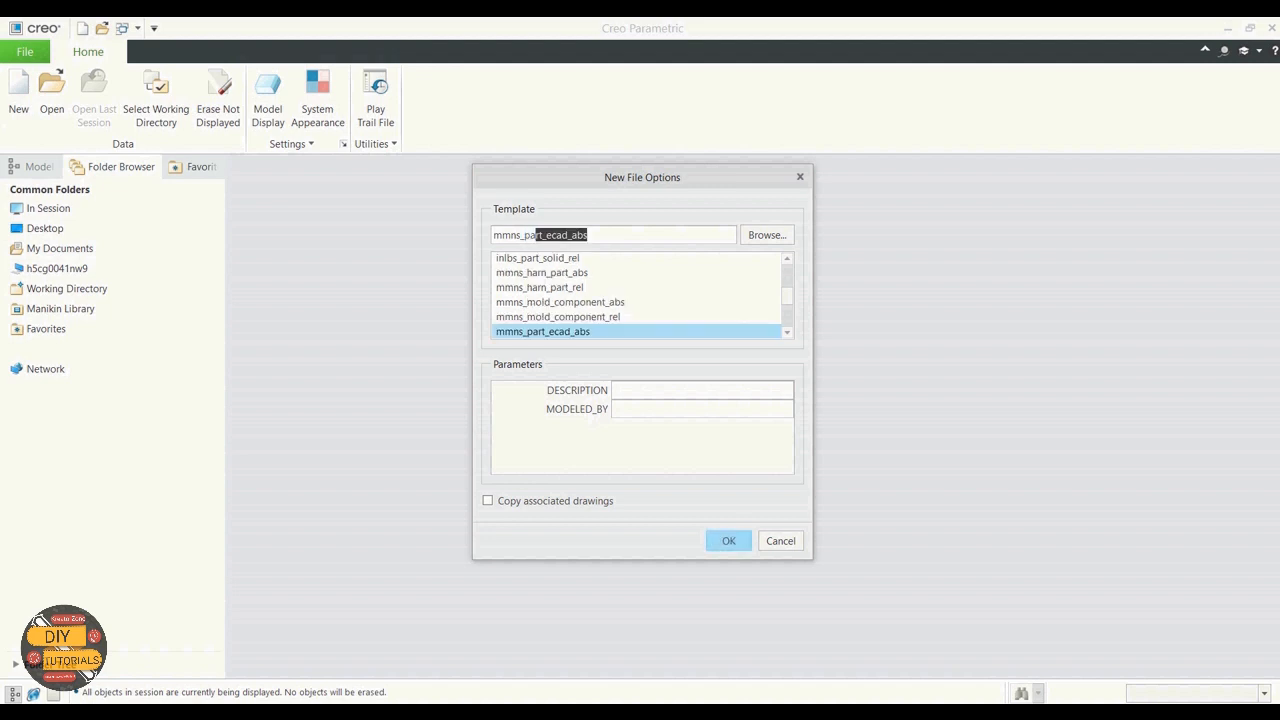
{"action": "type", "text": "_soli"}
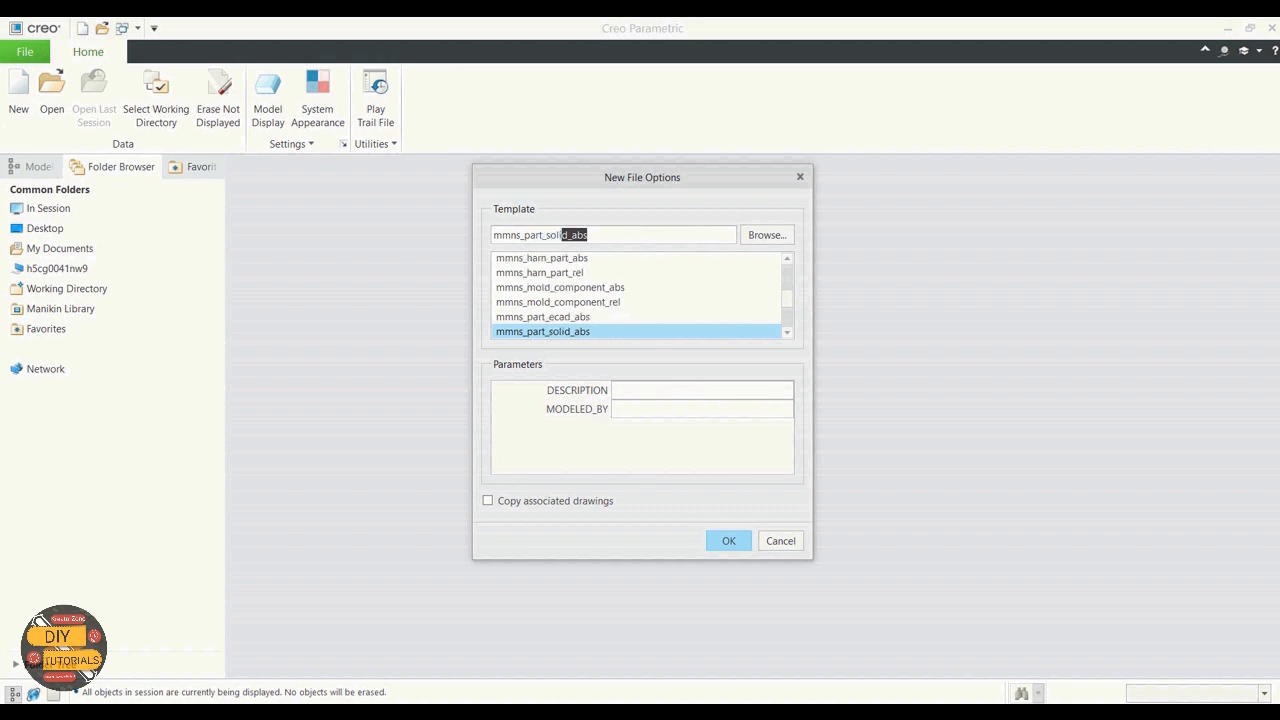
{"action": "type", "text": "d"}
{"action": "key", "text": "Return"}
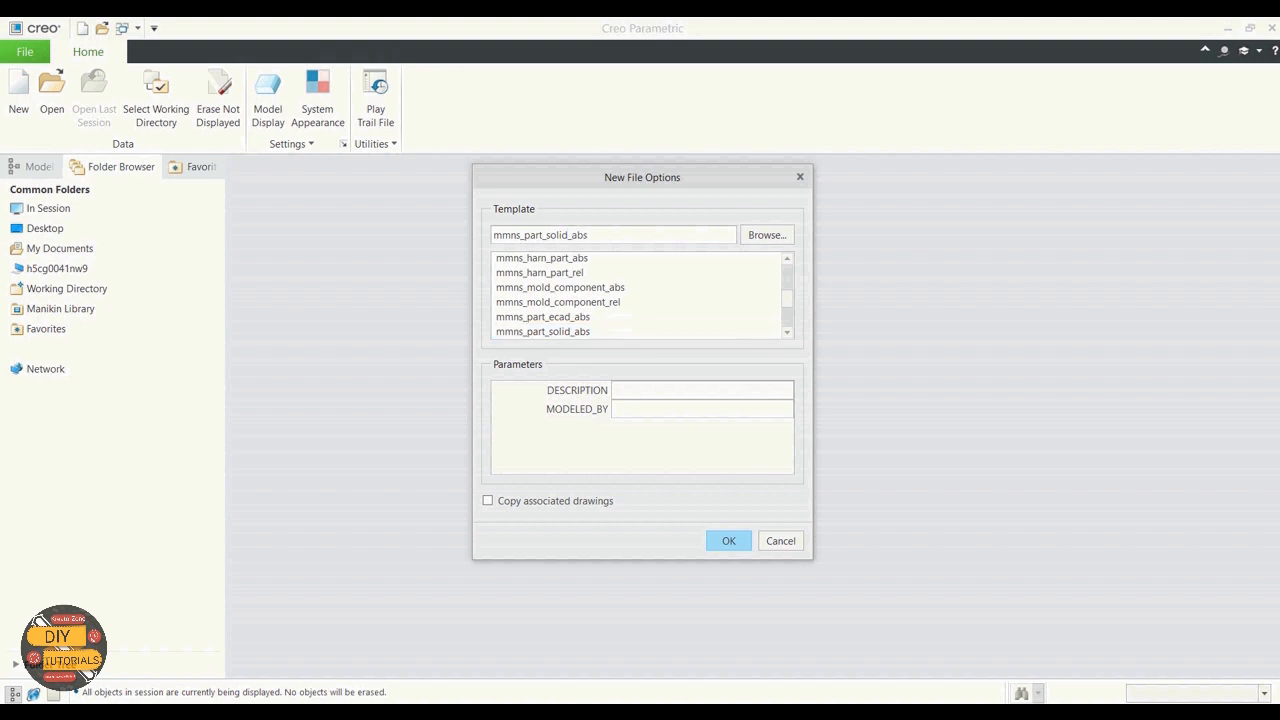
{"action": "key", "text": "Return"}
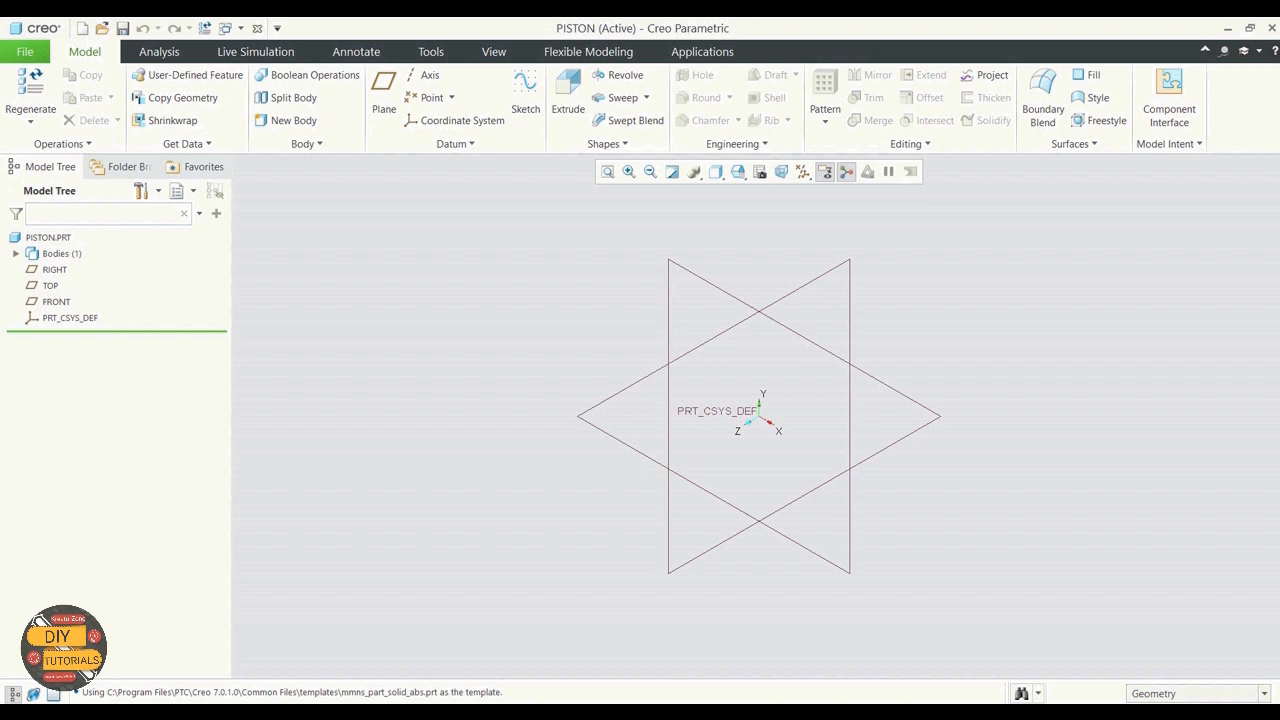
Start a sketch on the TOP datum plane and orient the sketching plane parallel to the screen
{"action": "middle_click_drag", "start_coordinate": [759, 417], "coordinate": [829, 381]}
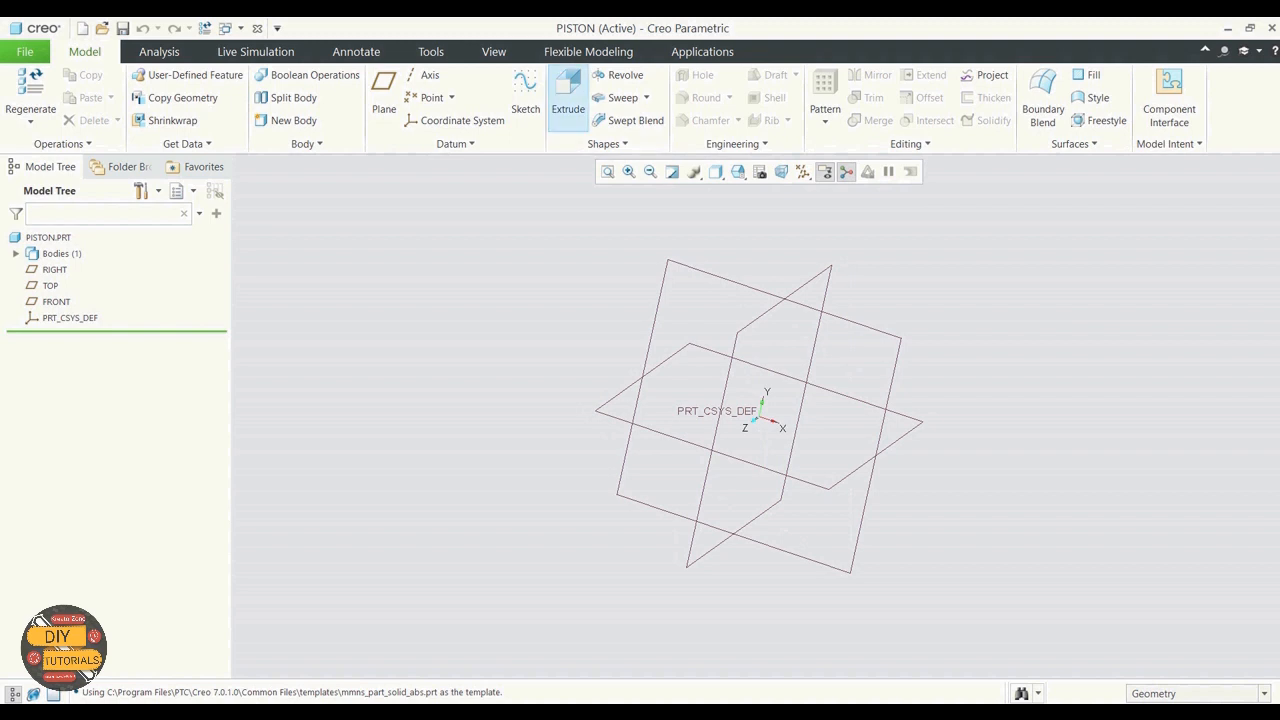
{"action": "left_click", "coordinate": [525, 95]}
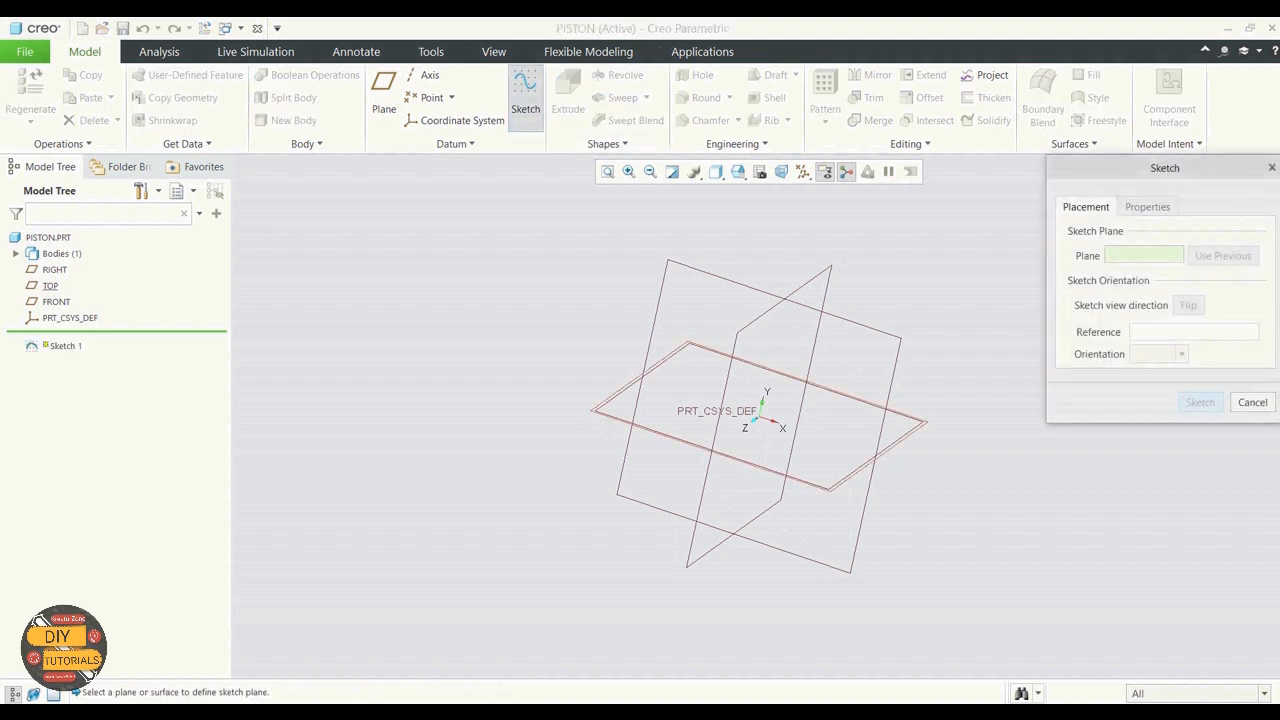
{"action": "left_click", "coordinate": [641, 427]}
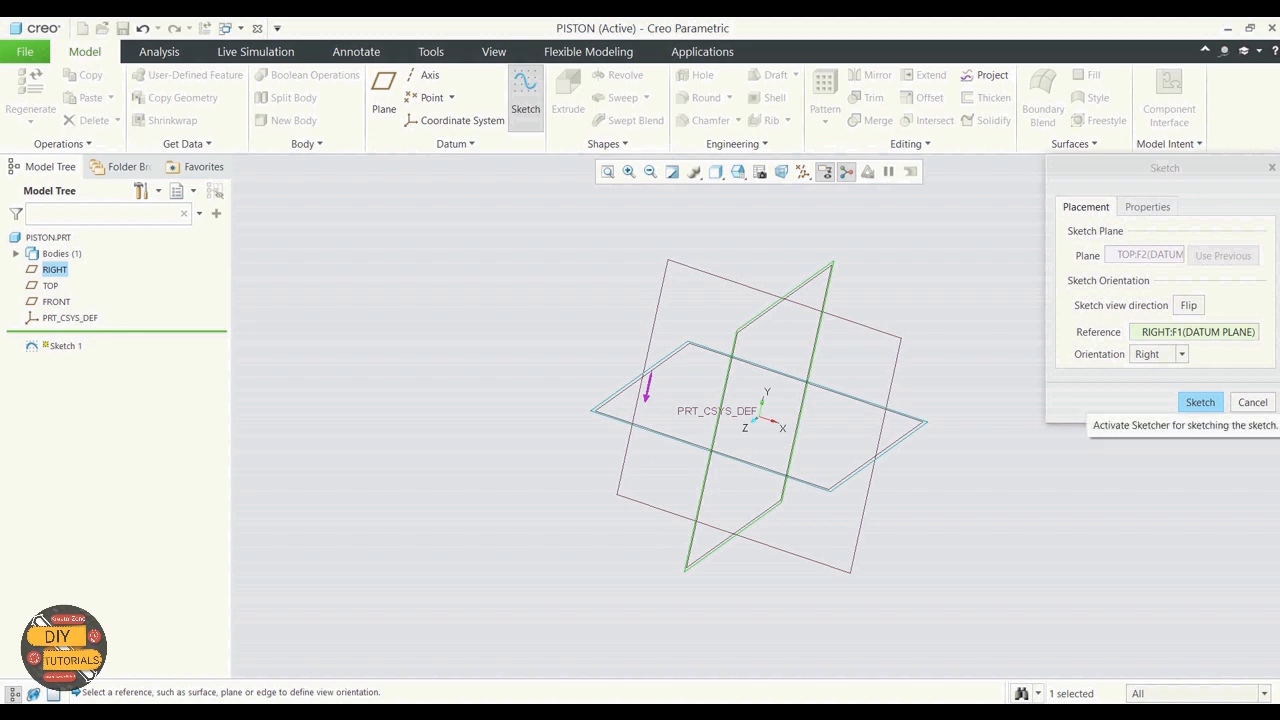
{"action": "left_click", "coordinate": [1200, 402]}
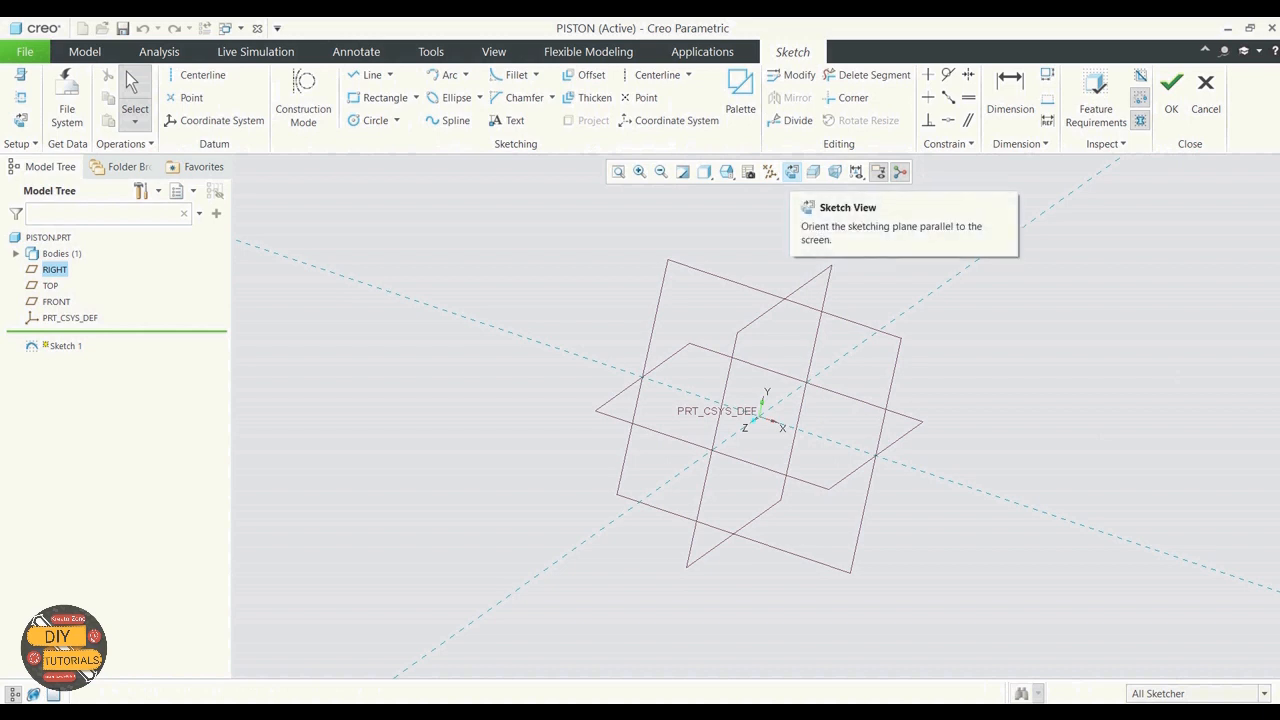
{"action": "left_click", "coordinate": [792, 172]}
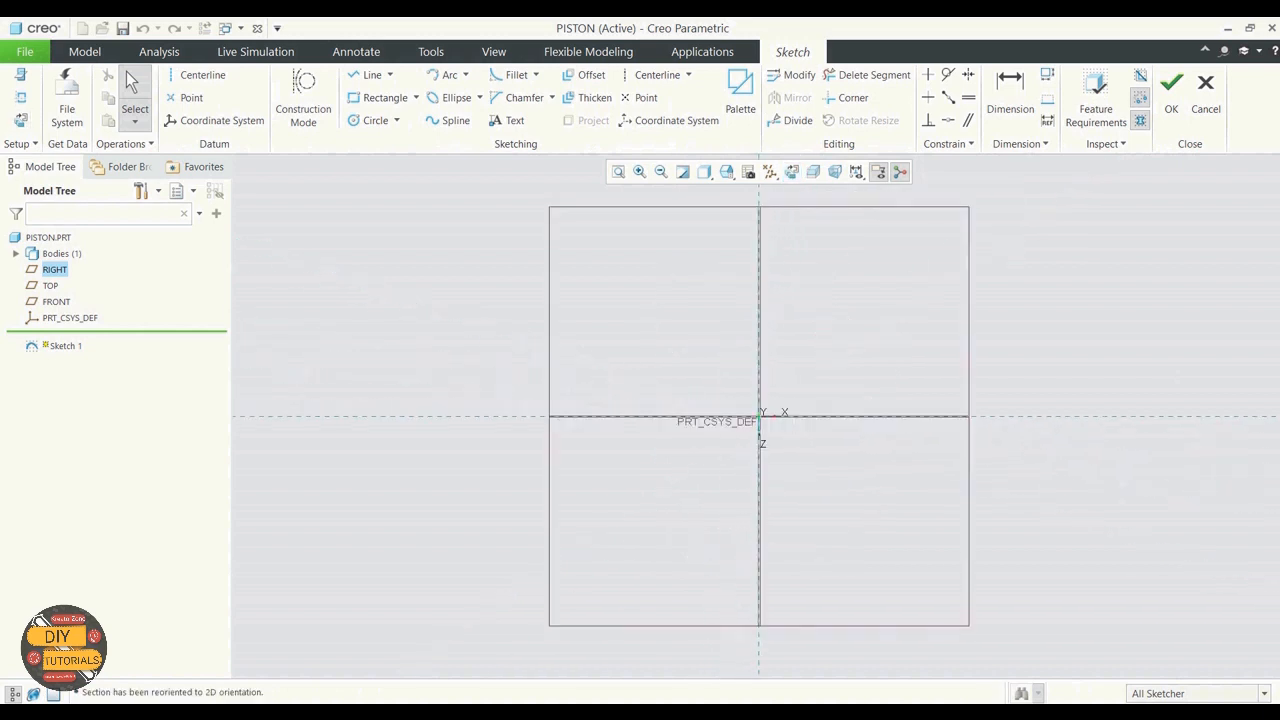
Sketch a circle centred on the origin, set its diameter to 81 mm, and finish the sketch
{"action": "left_click", "coordinate": [375, 120]}
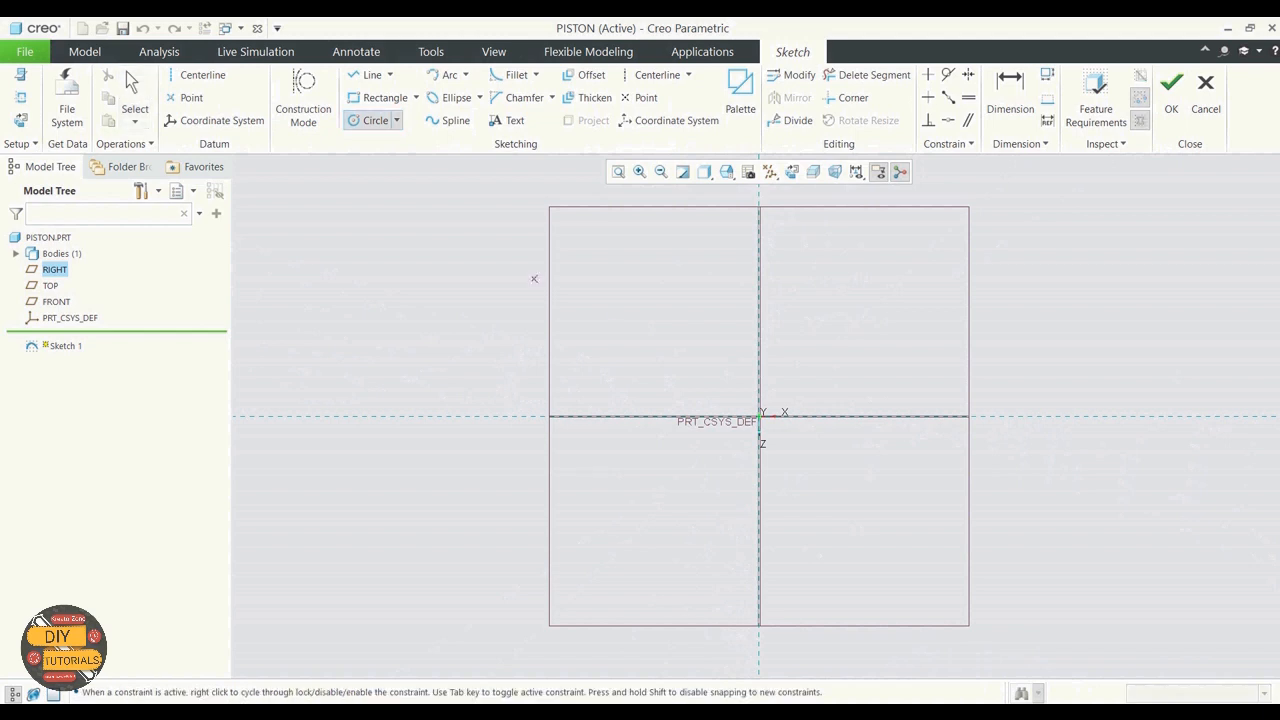
{"action": "left_click", "coordinate": [760, 416]}
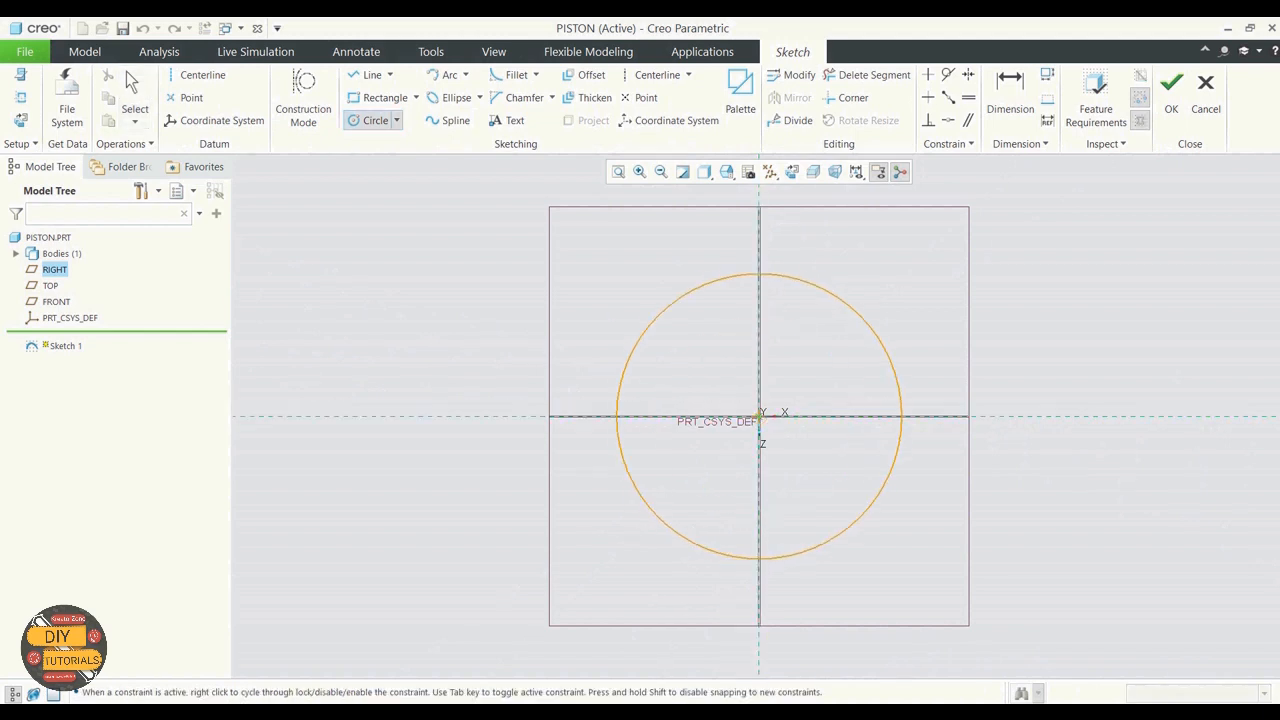
{"action": "left_click", "coordinate": [867, 293]}
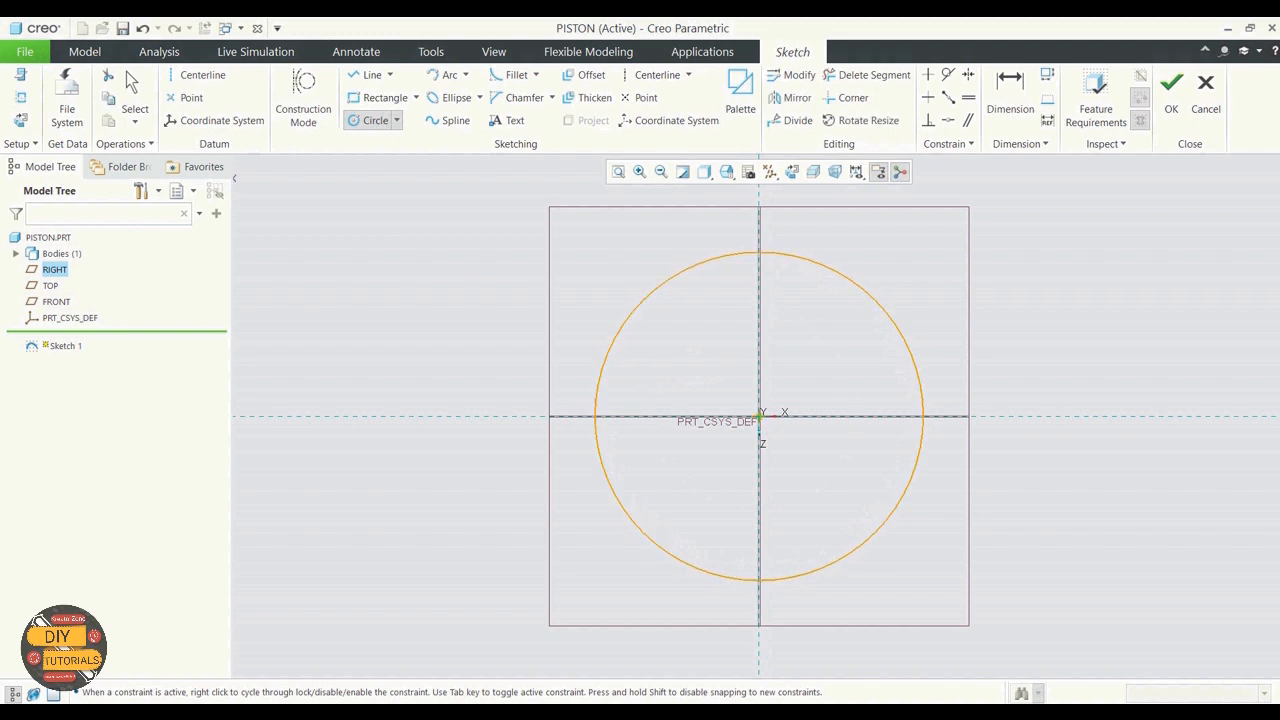
{"action": "middle_click", "coordinate": [867, 293]}
{"action": "double_click", "coordinate": [562, 258]}
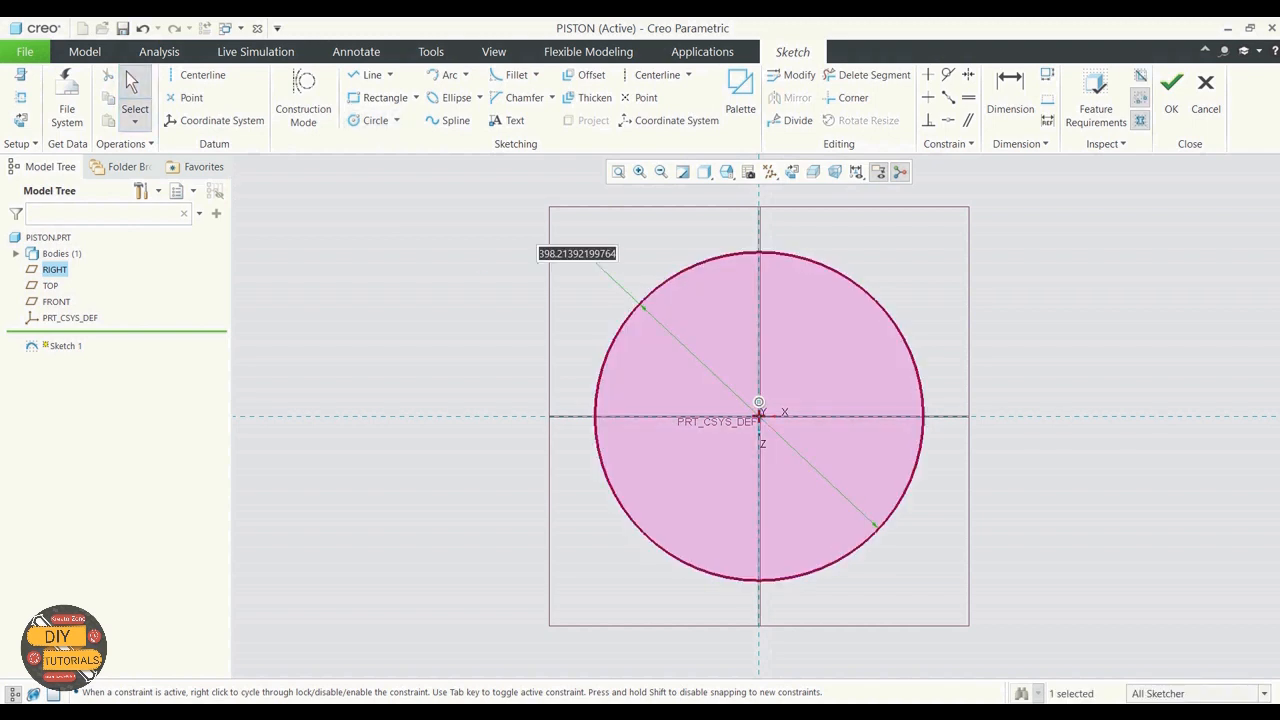
{"action": "type", "text": "81"}
{"action": "key", "text": "Return"}
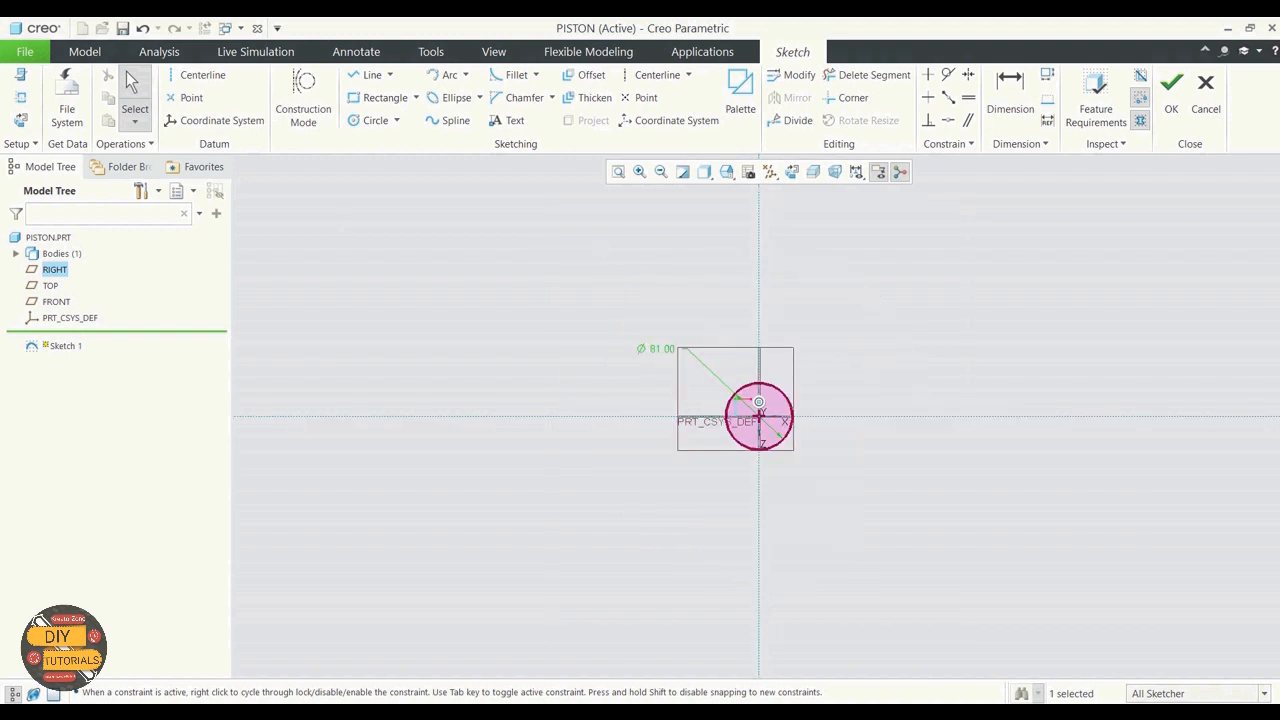
{"action": "scroll", "coordinate": [814, 434], "scroll_direction": "up", "scroll_amount": 4}
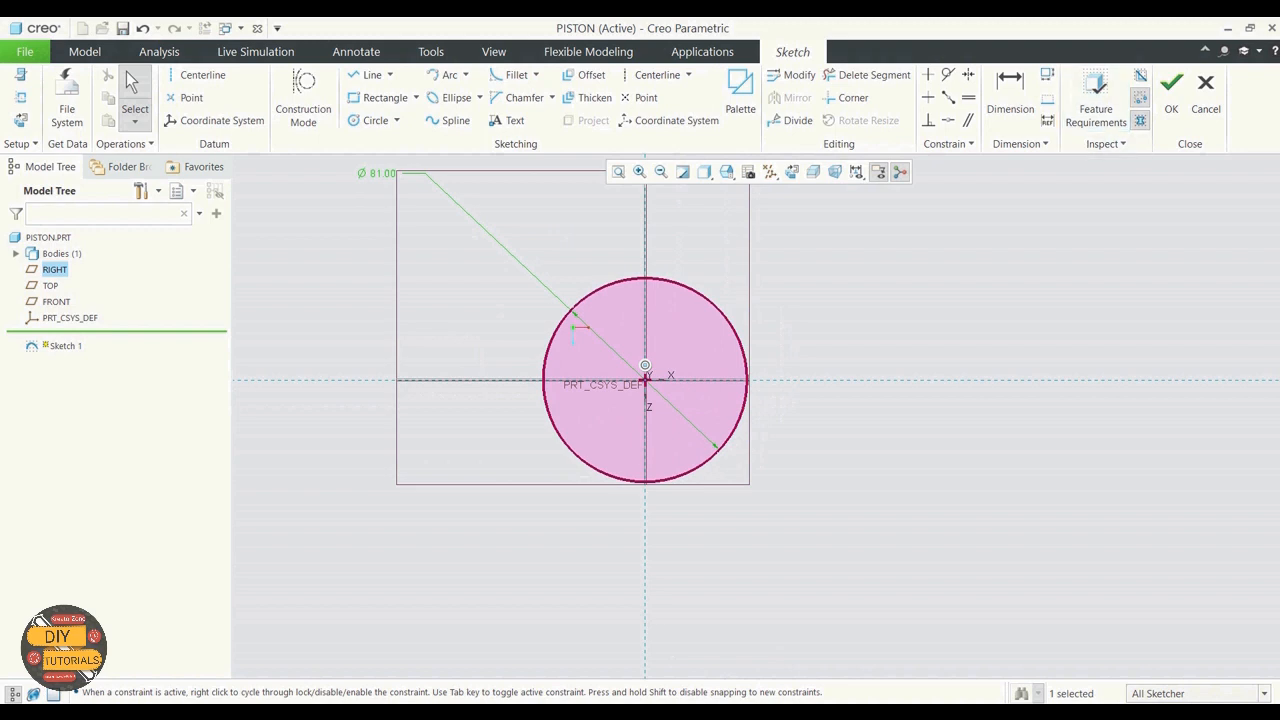
{"action": "left_click", "coordinate": [1171, 100]}
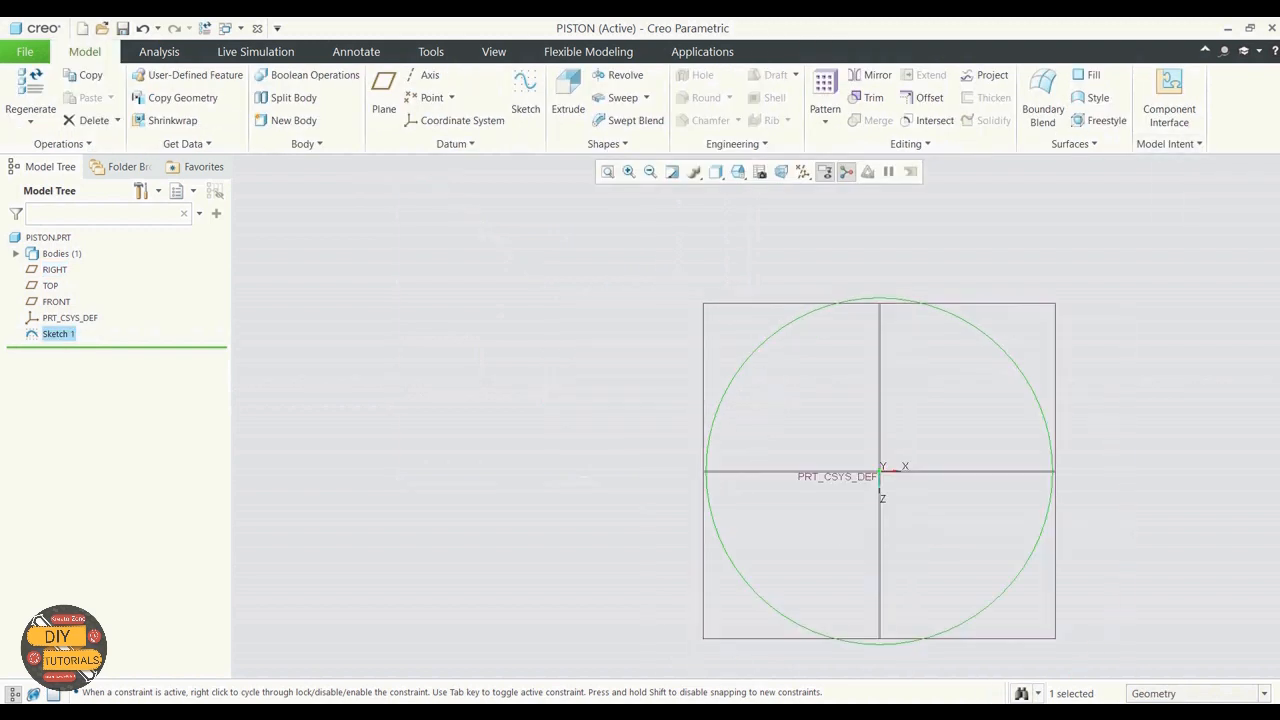
Extrude the circle sketch as a solid to a depth of 61.5 mm
{"action": "scroll", "coordinate": [1021, 308], "scroll_direction": "down", "scroll_amount": 1}
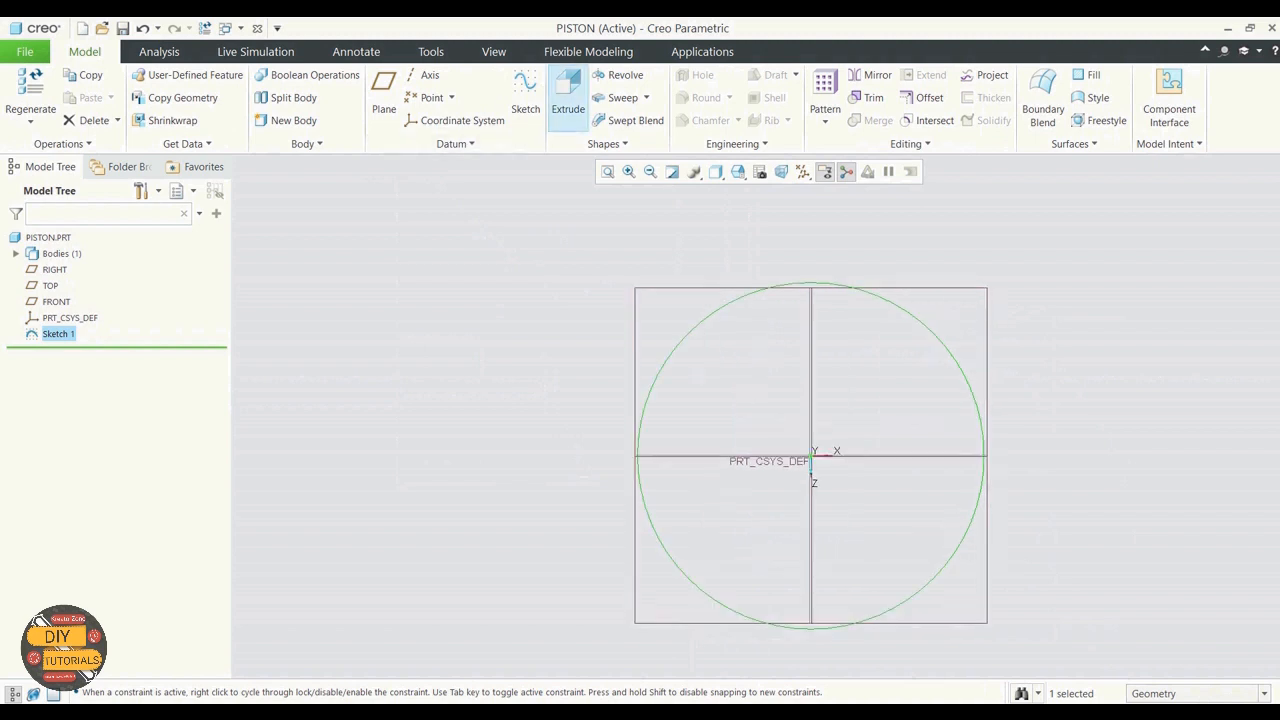
{"action": "left_click", "coordinate": [59, 334]}
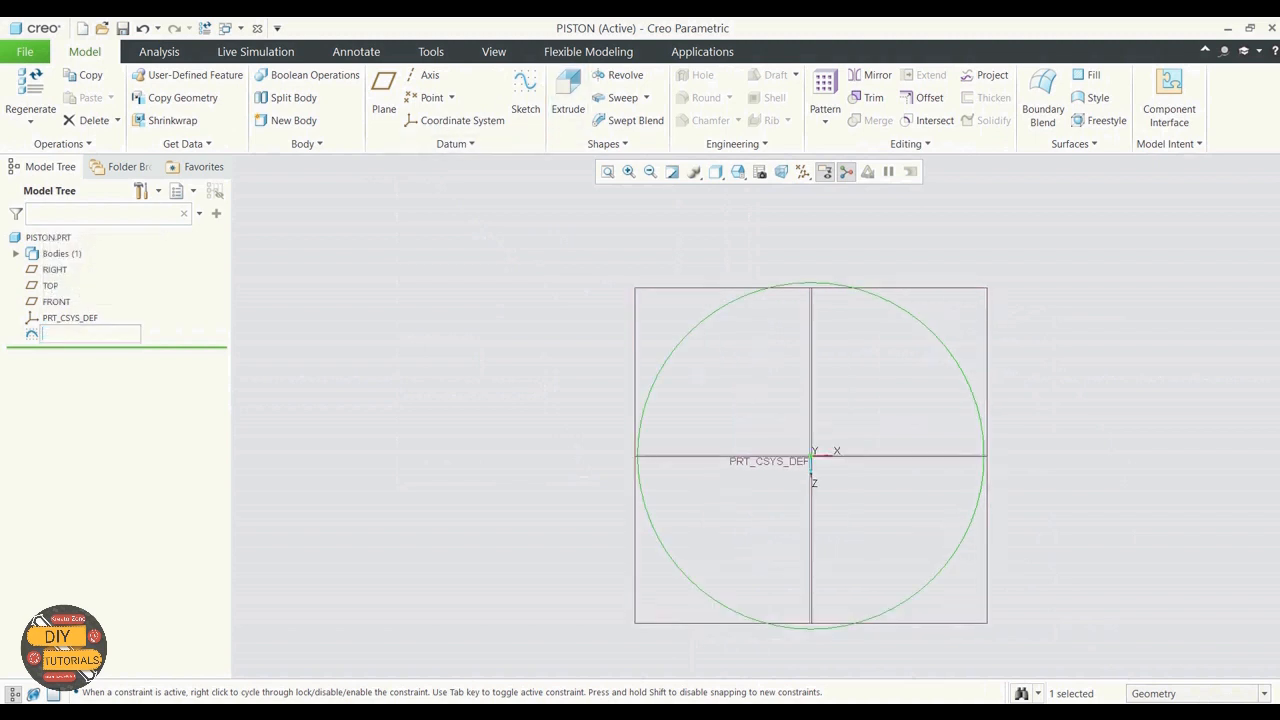
{"action": "key", "text": "Escape"}
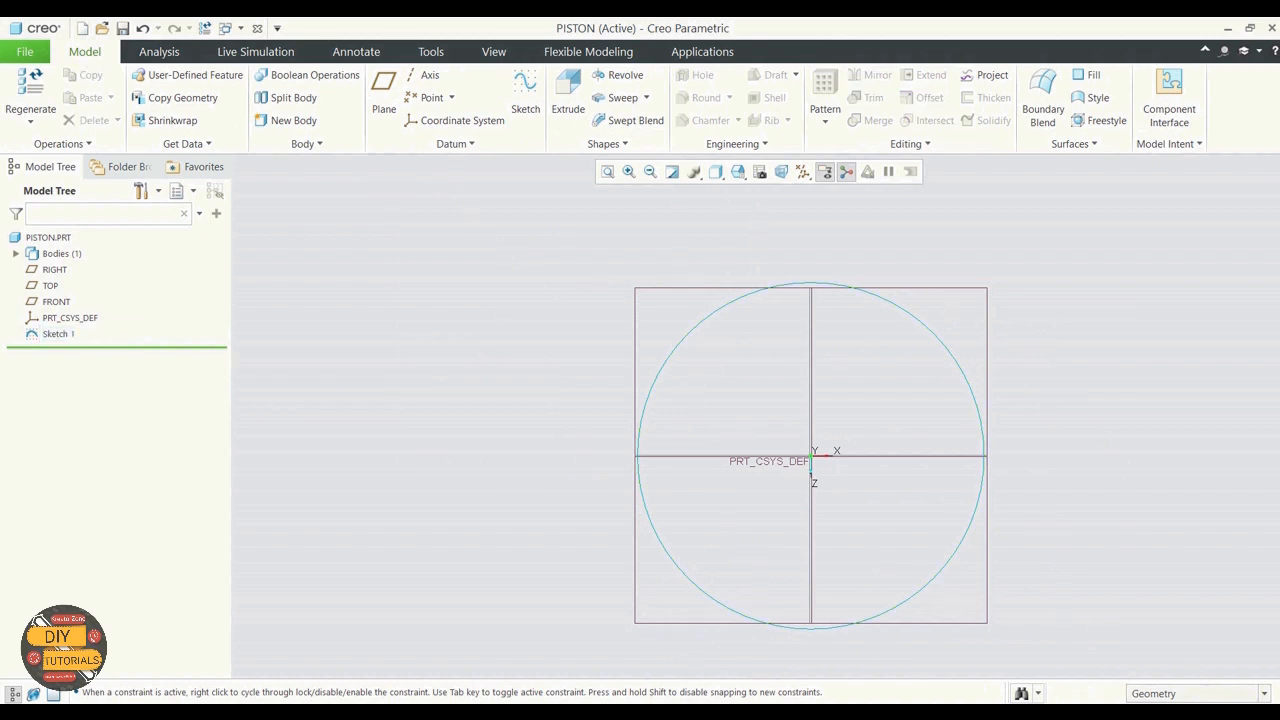
{"action": "left_click", "coordinate": [58, 334]}
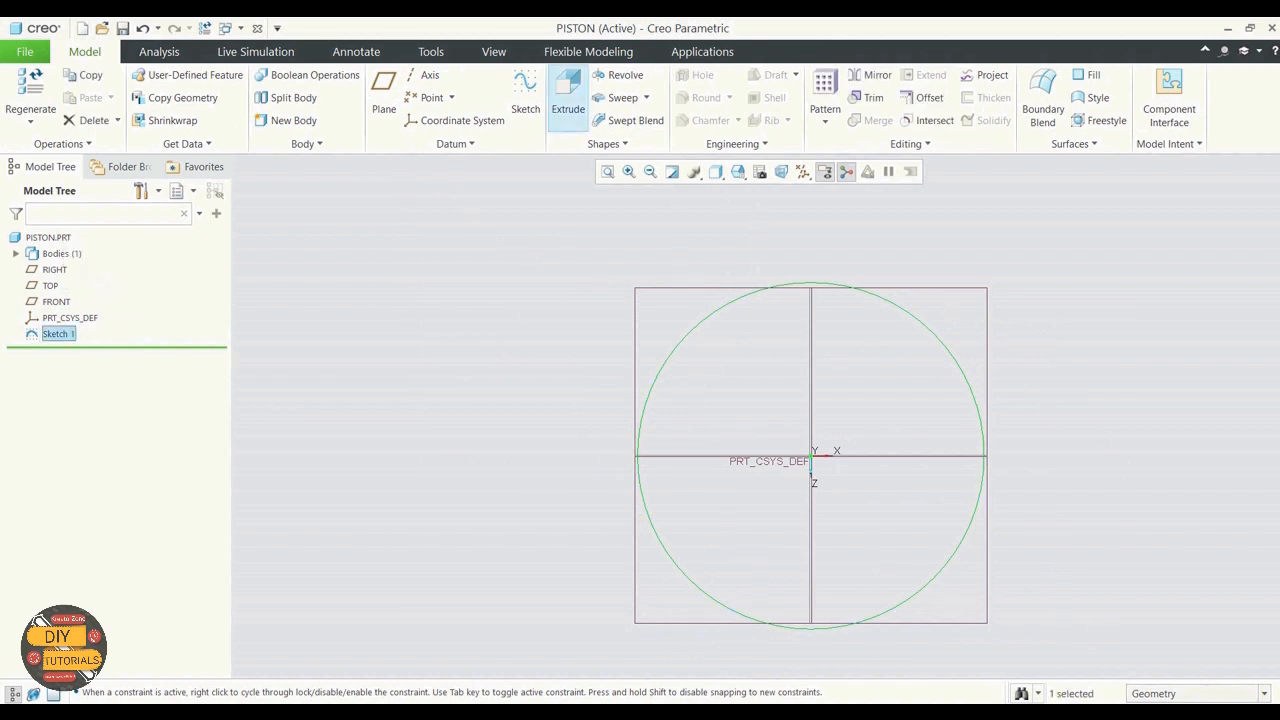
{"action": "left_click", "coordinate": [567, 100]}
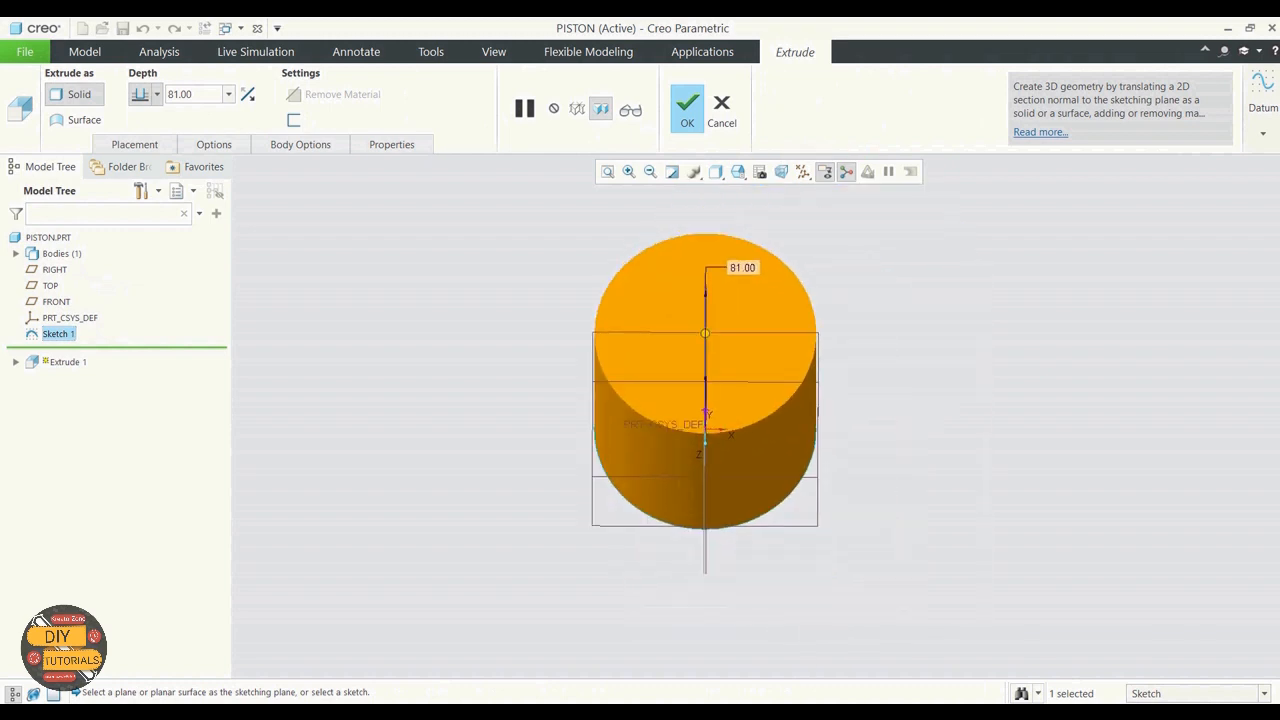
{"action": "left_click", "coordinate": [184, 94]}
{"action": "key", "text": "BackSpace"}
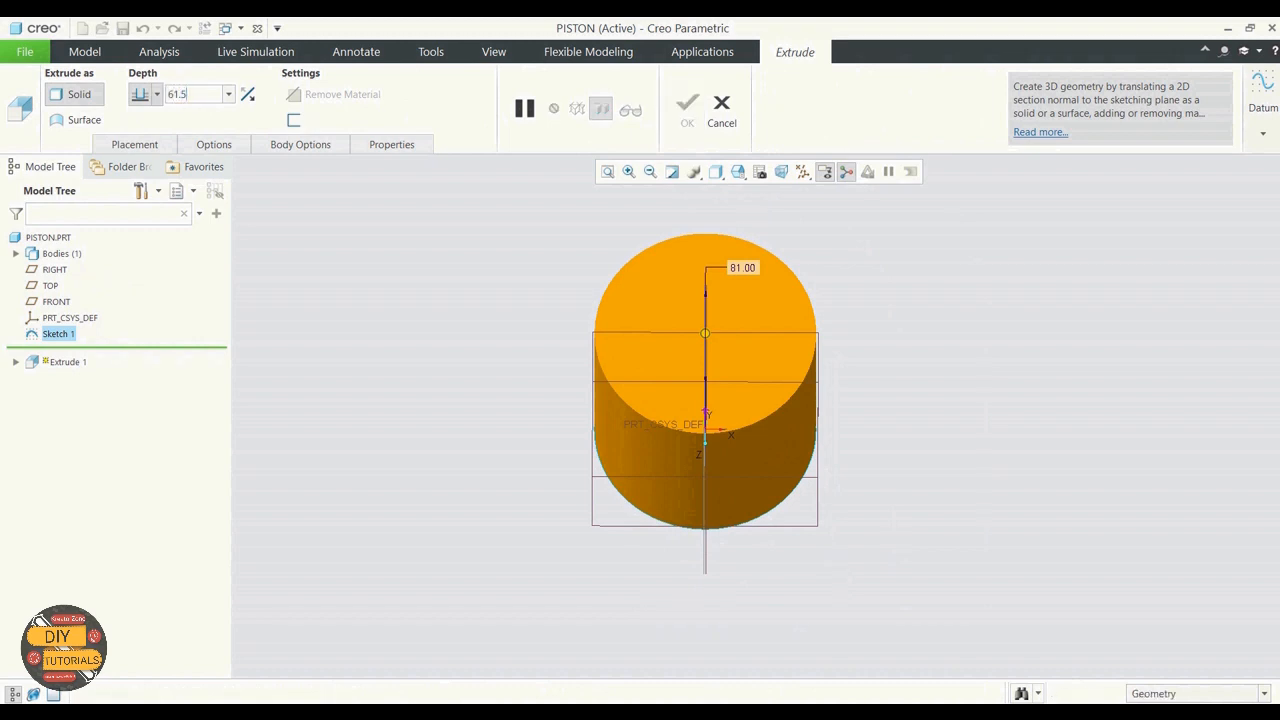
{"action": "key", "text": "Return"}
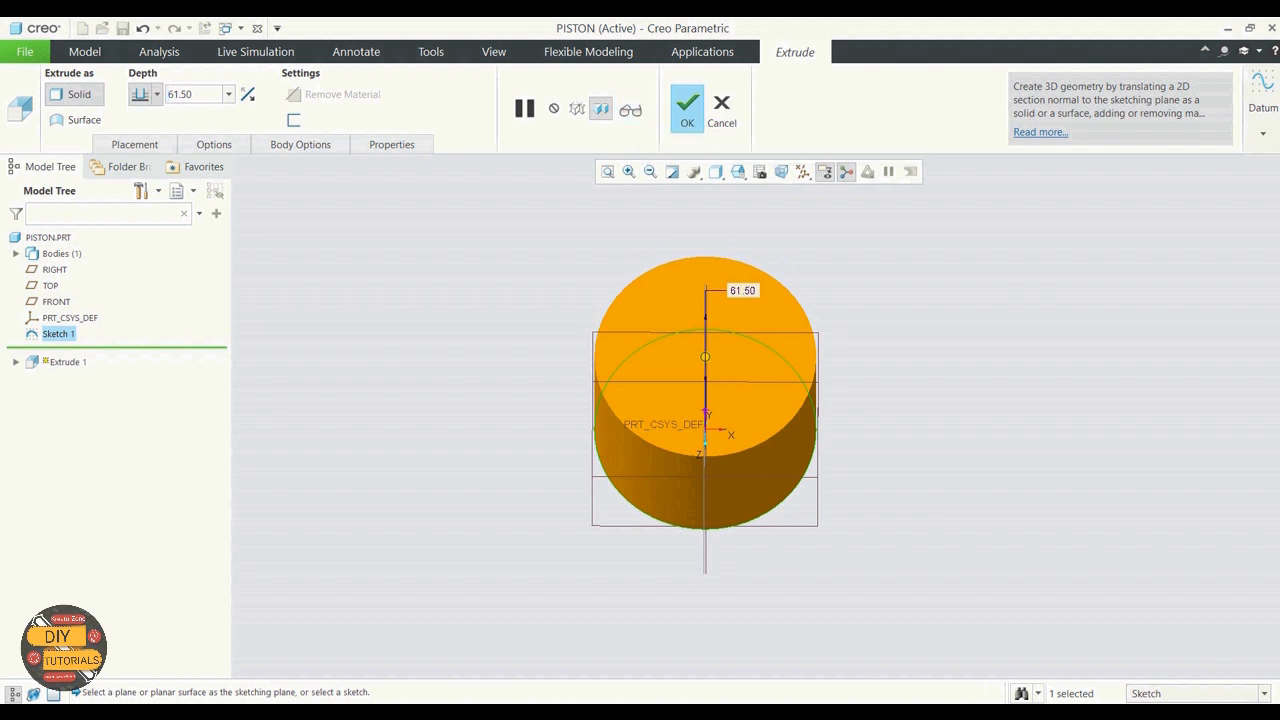
{"action": "left_click", "coordinate": [687, 105]}
{"action": "middle_click_drag", "start_coordinate": [702, 450], "coordinate": [696, 396]}
{"action": "scroll", "coordinate": [804, 217], "scroll_direction": "up", "scroll_amount": 2}
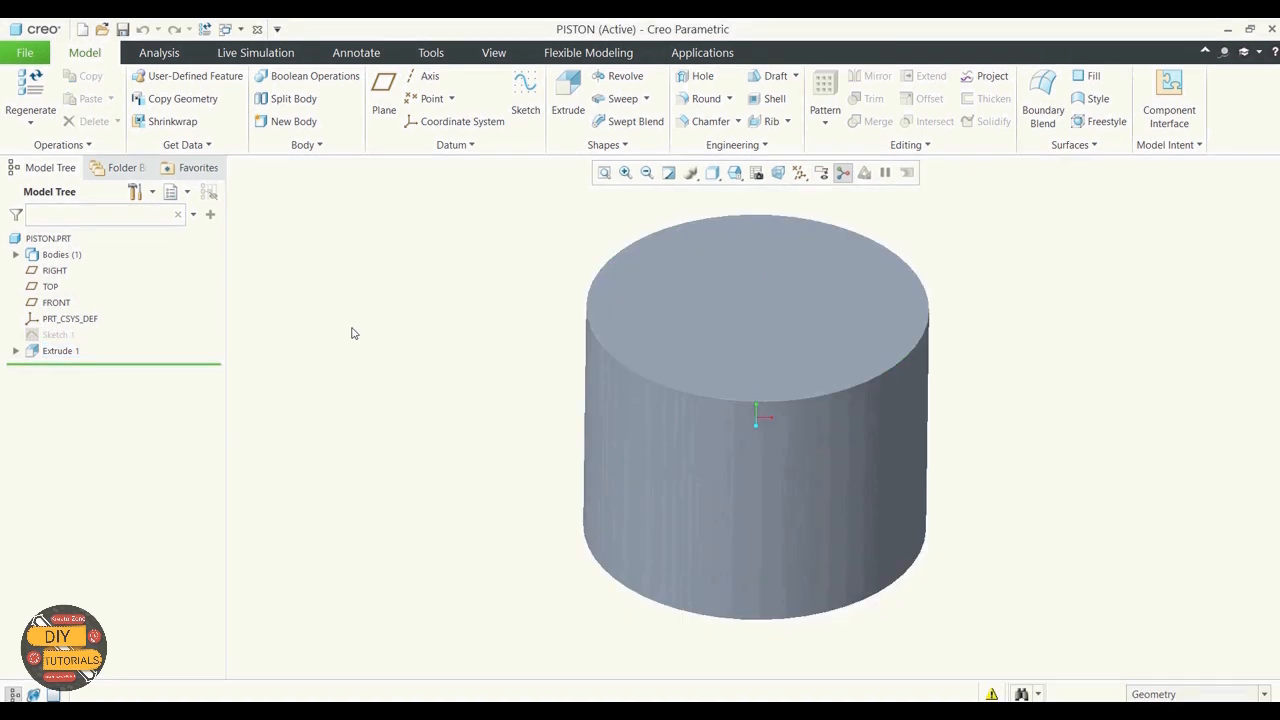
Show the datum planes and start a sketch on the TOP datum plane, oriented parallel to the screen
{"action": "left_click", "coordinate": [799, 173]}
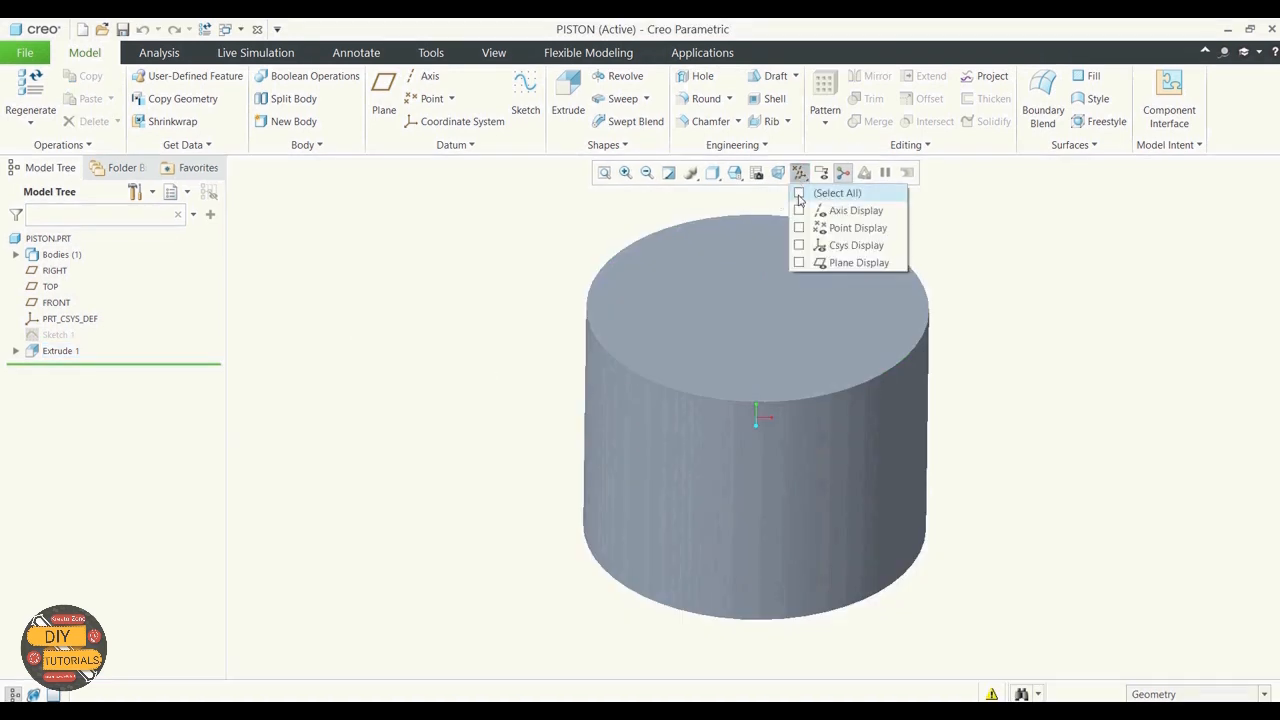
{"action": "left_click", "coordinate": [800, 263]}
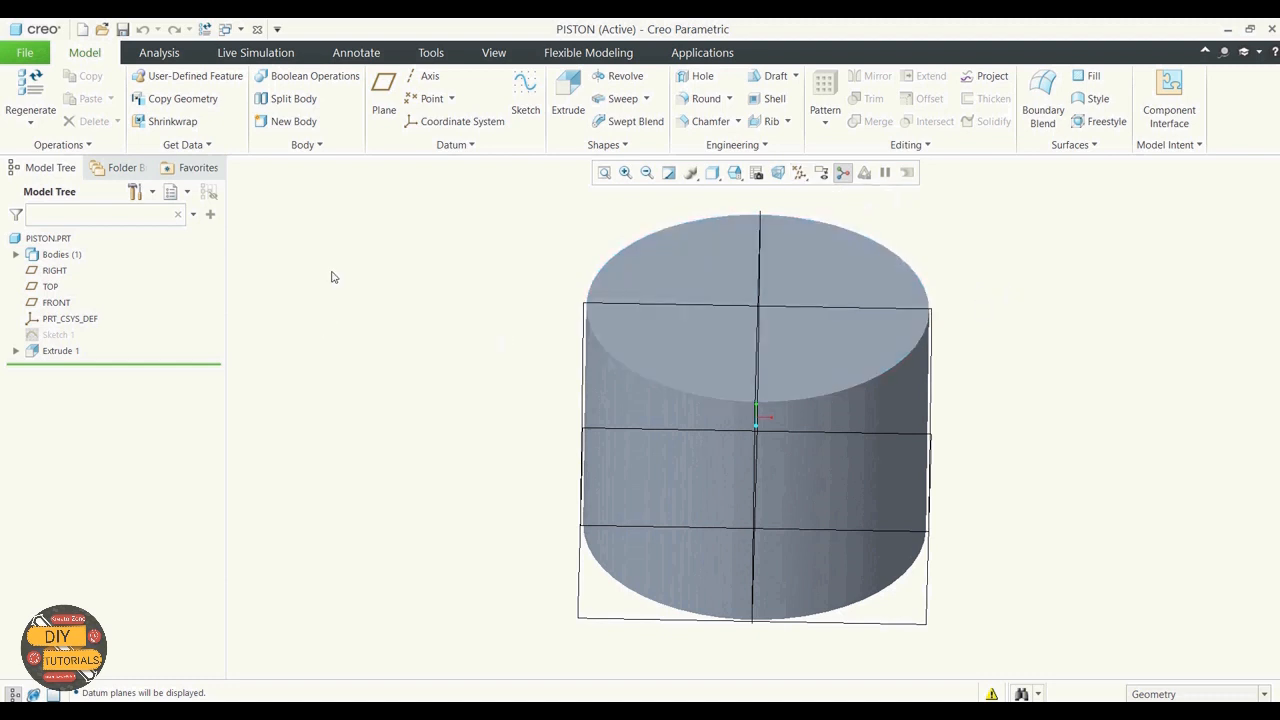
{"action": "left_click", "coordinate": [527, 100]}
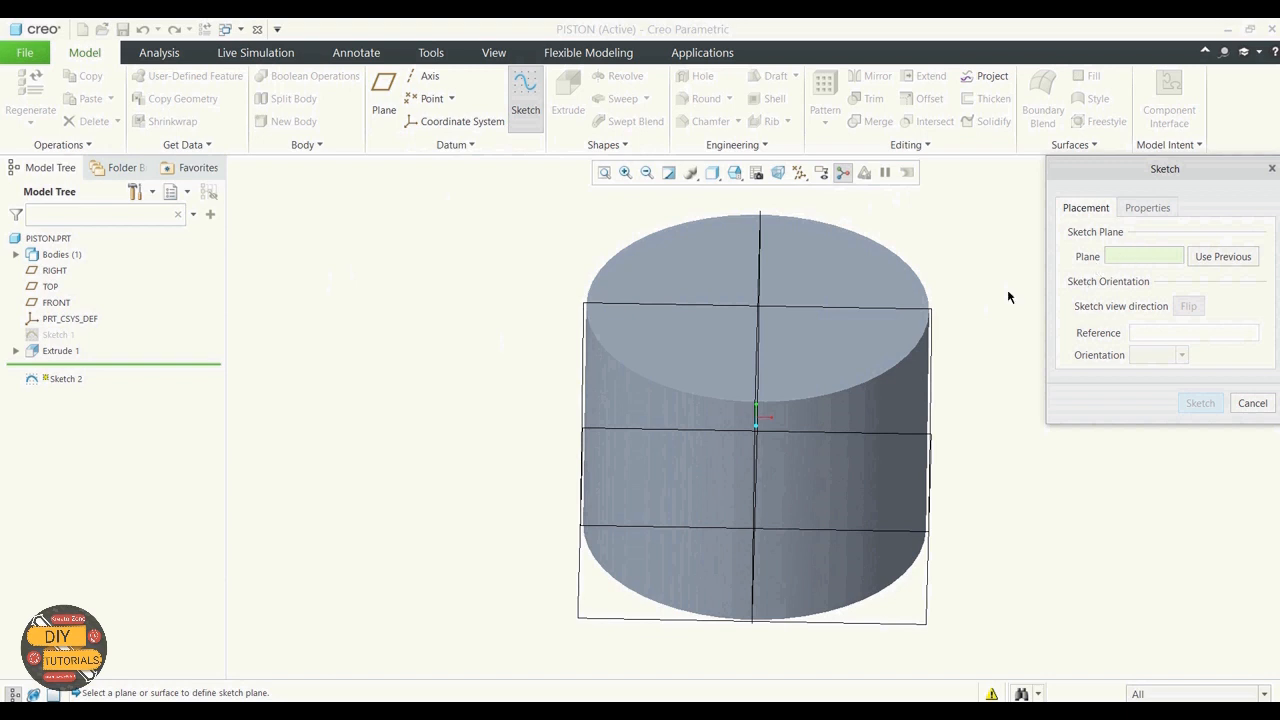
{"action": "left_click", "coordinate": [45, 288]}
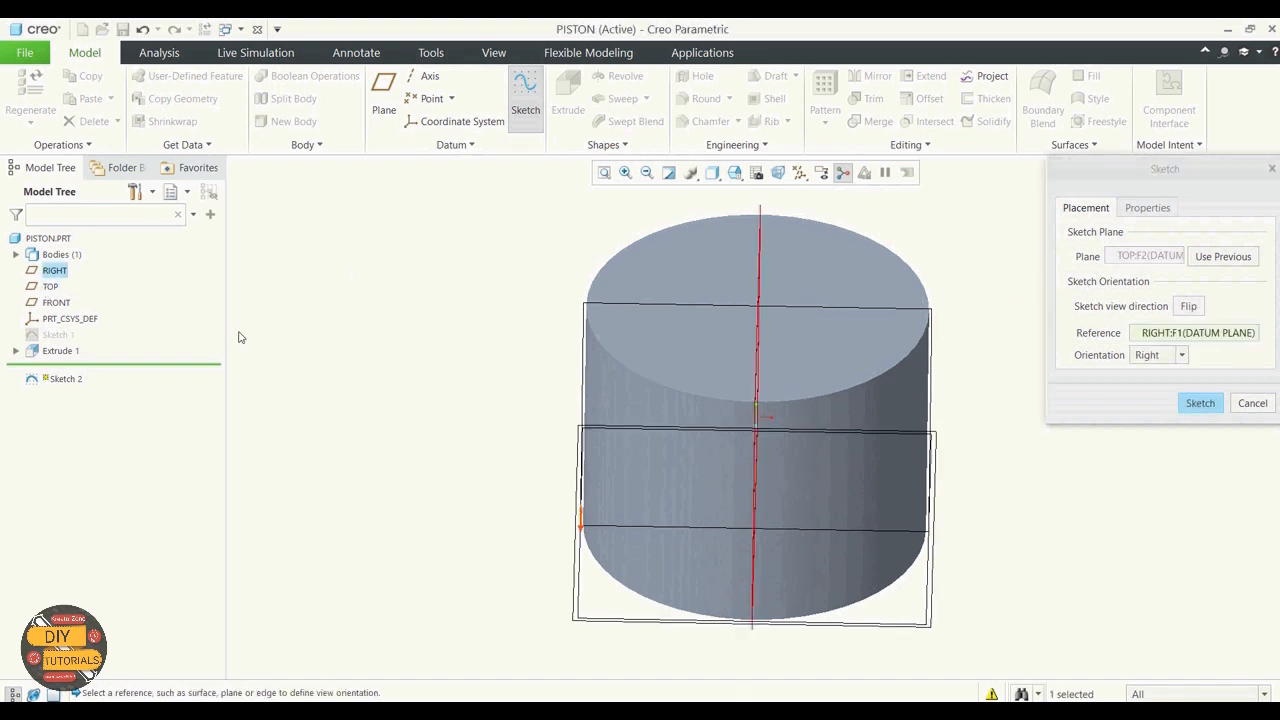
{"action": "left_click", "coordinate": [1200, 403]}
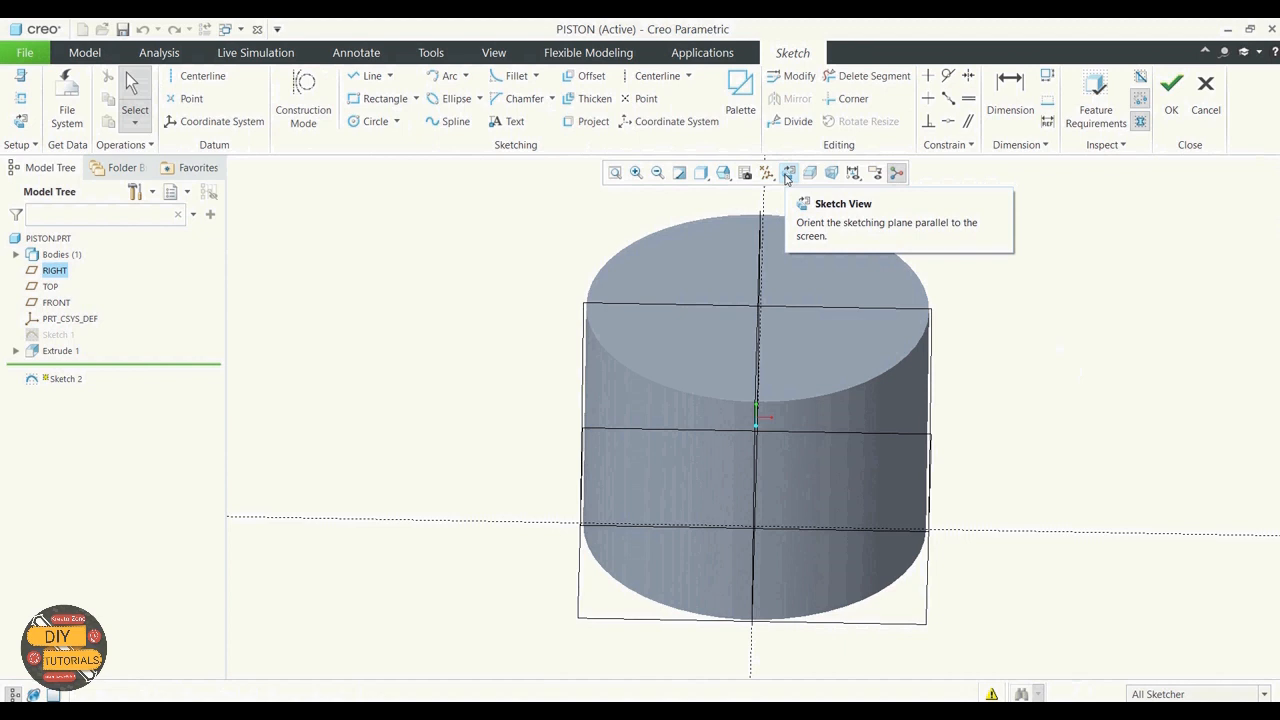
{"action": "left_click", "coordinate": [788, 174]}
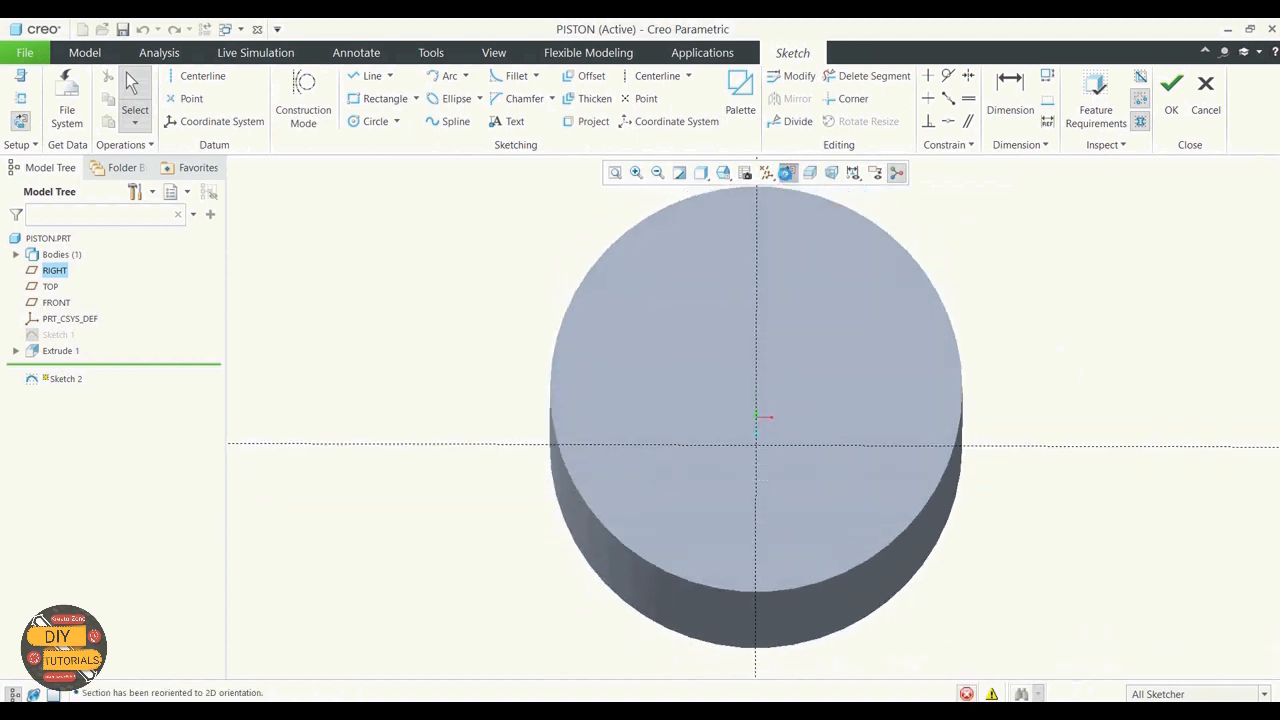
{"action": "left_click", "coordinate": [853, 174]}
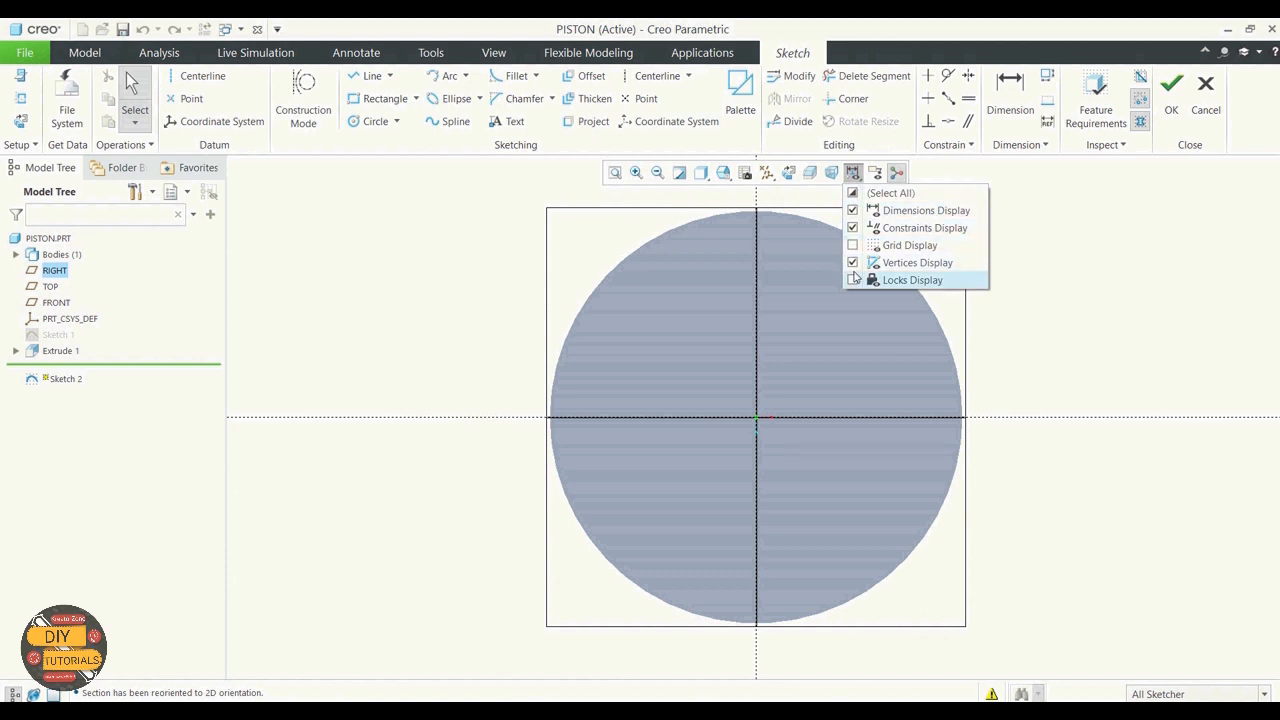
{"action": "left_click", "coordinate": [1024, 282]}
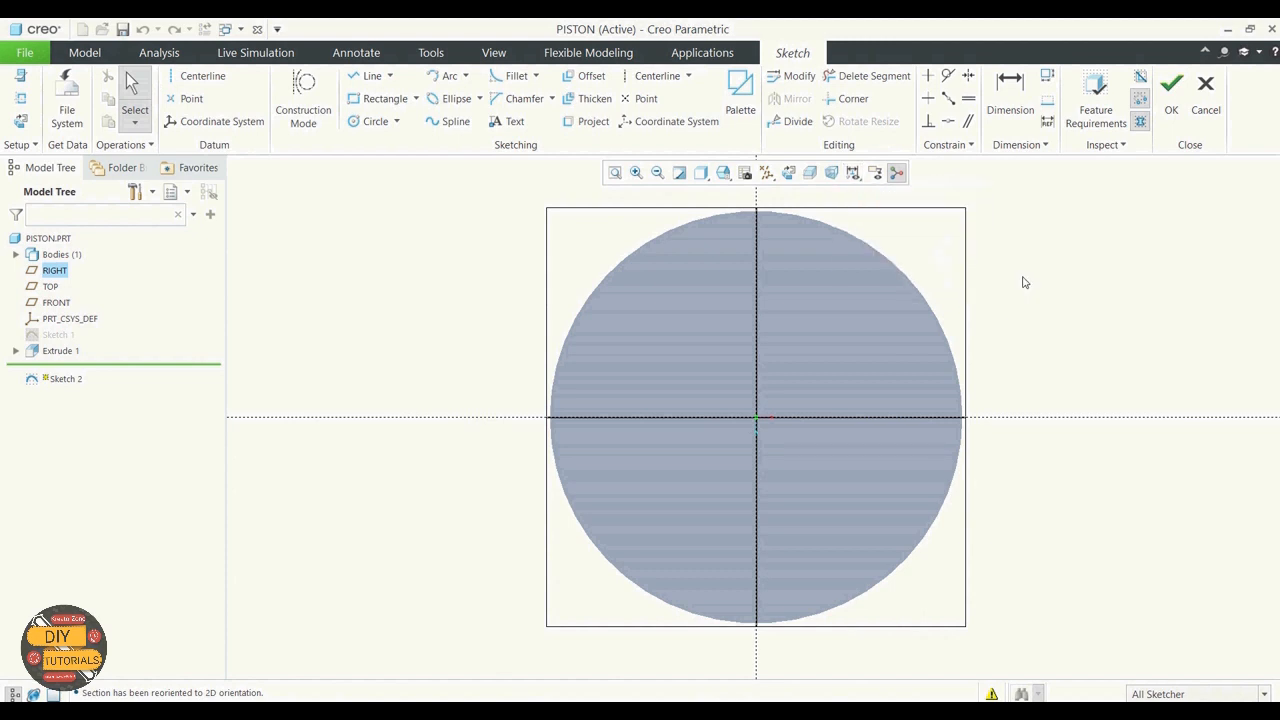
Sketch a circle centred on the origin, set its diameter to 75.5 mm, and finish the sketch
{"action": "left_click", "coordinate": [370, 122]}
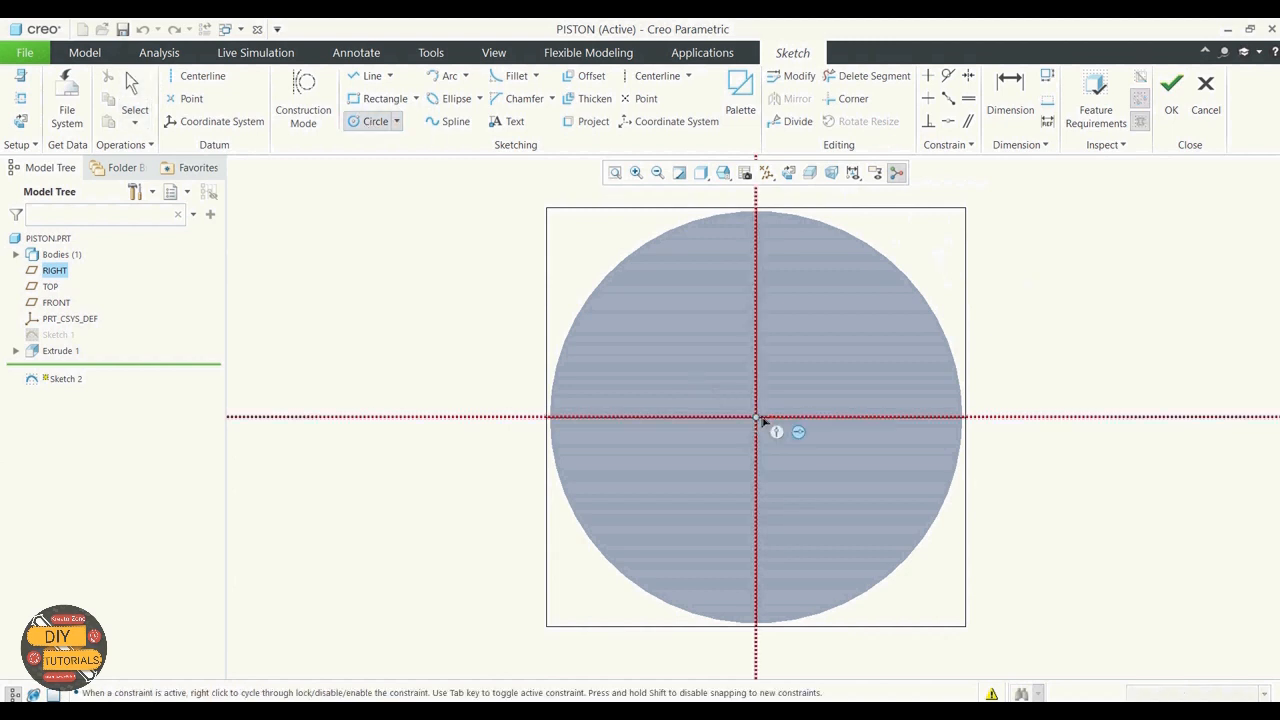
{"action": "left_click", "coordinate": [757, 420]}
{"action": "left_click", "coordinate": [909, 349]}
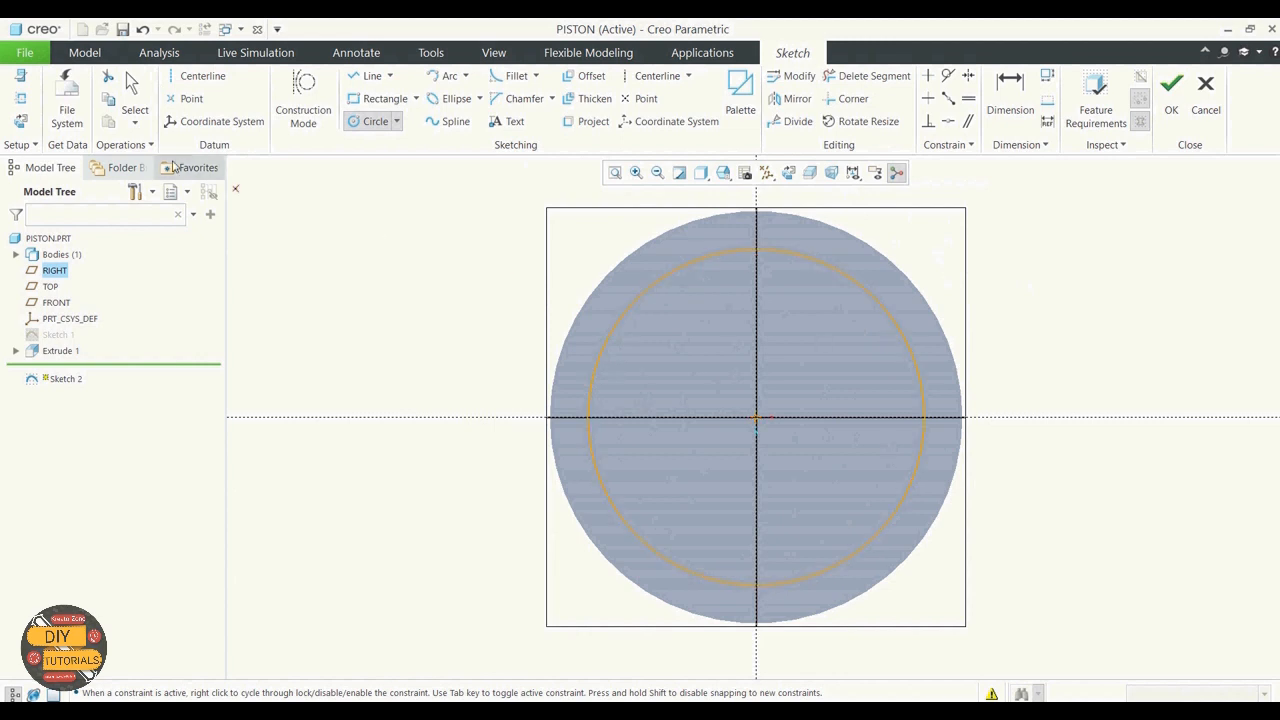
{"action": "left_click", "coordinate": [132, 95]}
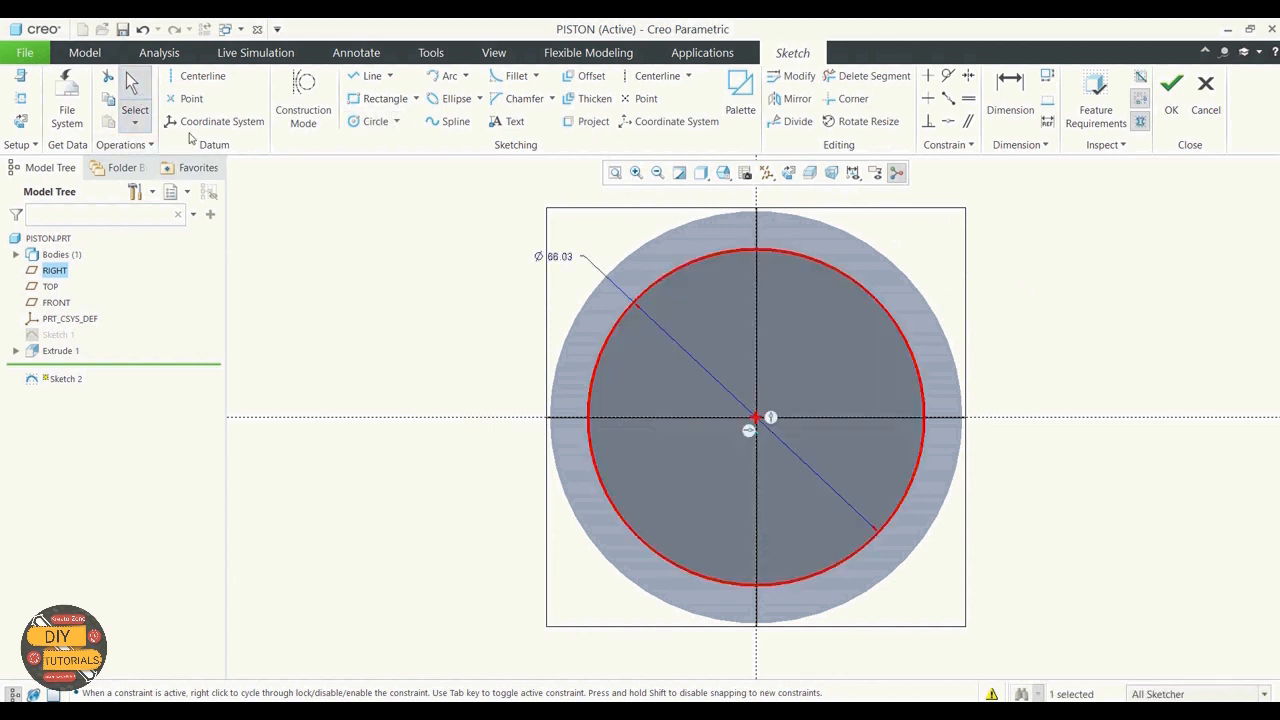
{"action": "double_click", "coordinate": [559, 263]}
{"action": "type", "text": "75.5"}
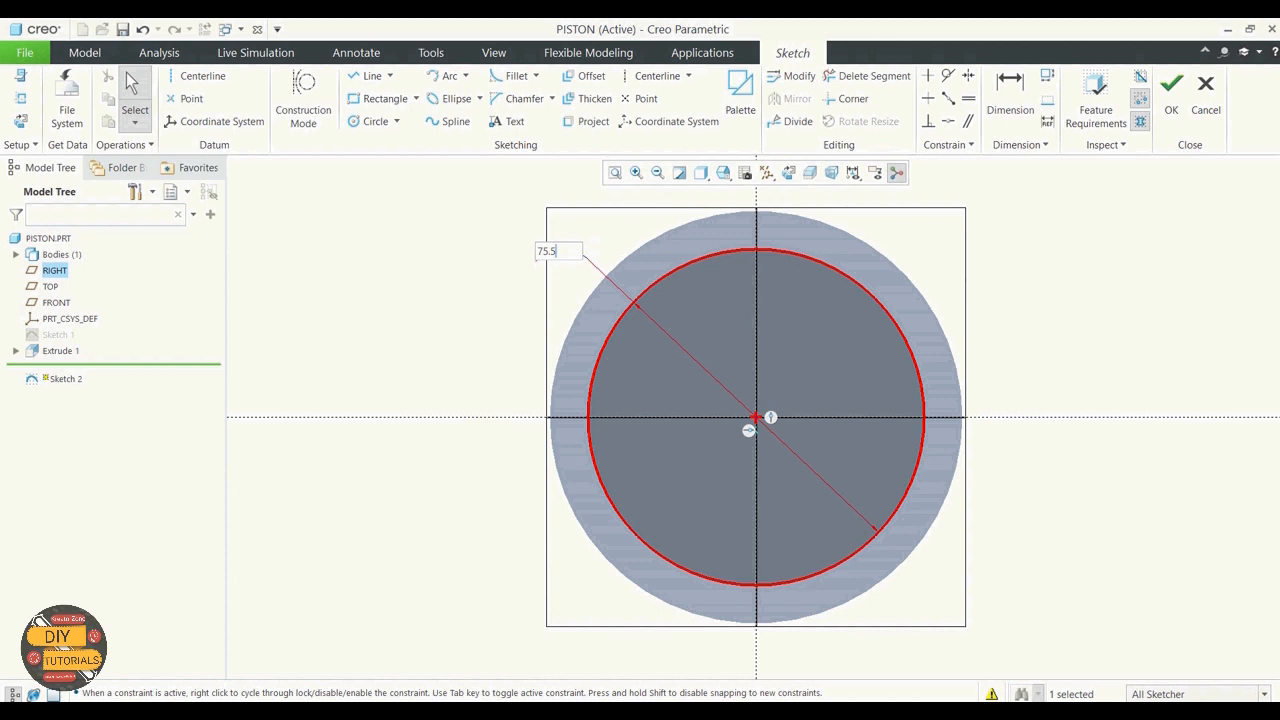
{"action": "key", "text": "Return"}
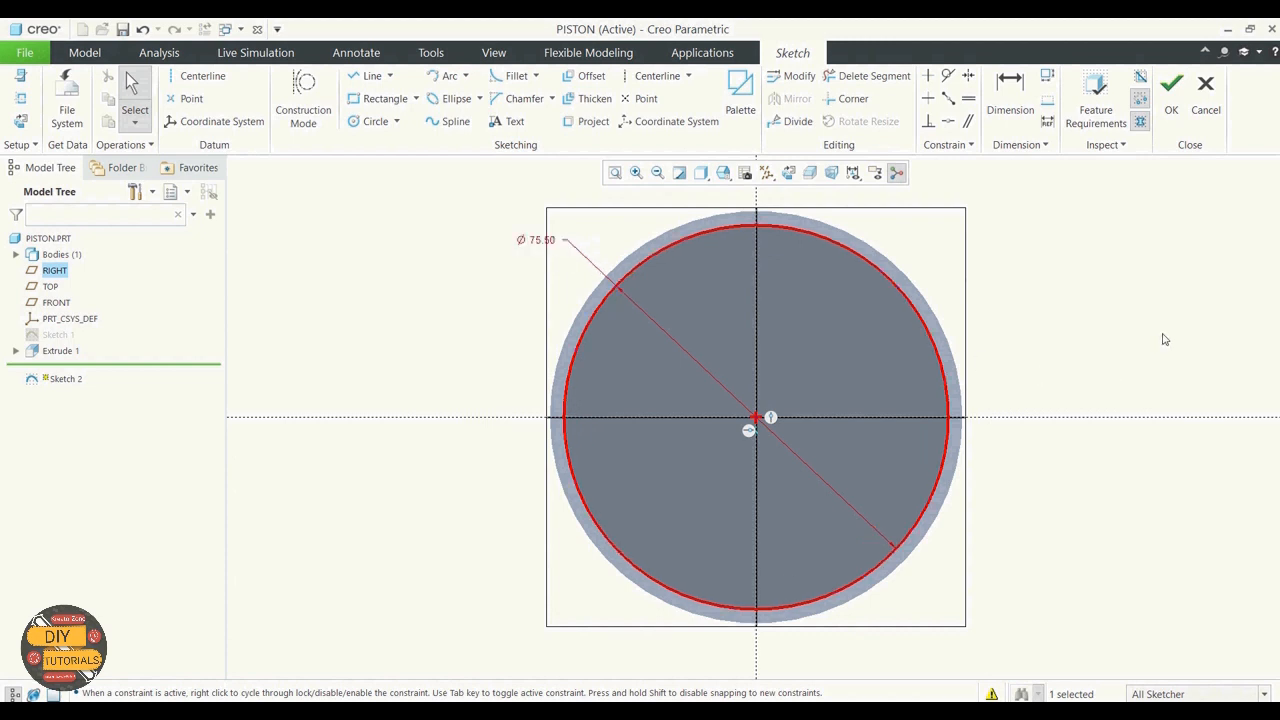
{"action": "left_click", "coordinate": [1172, 88]}
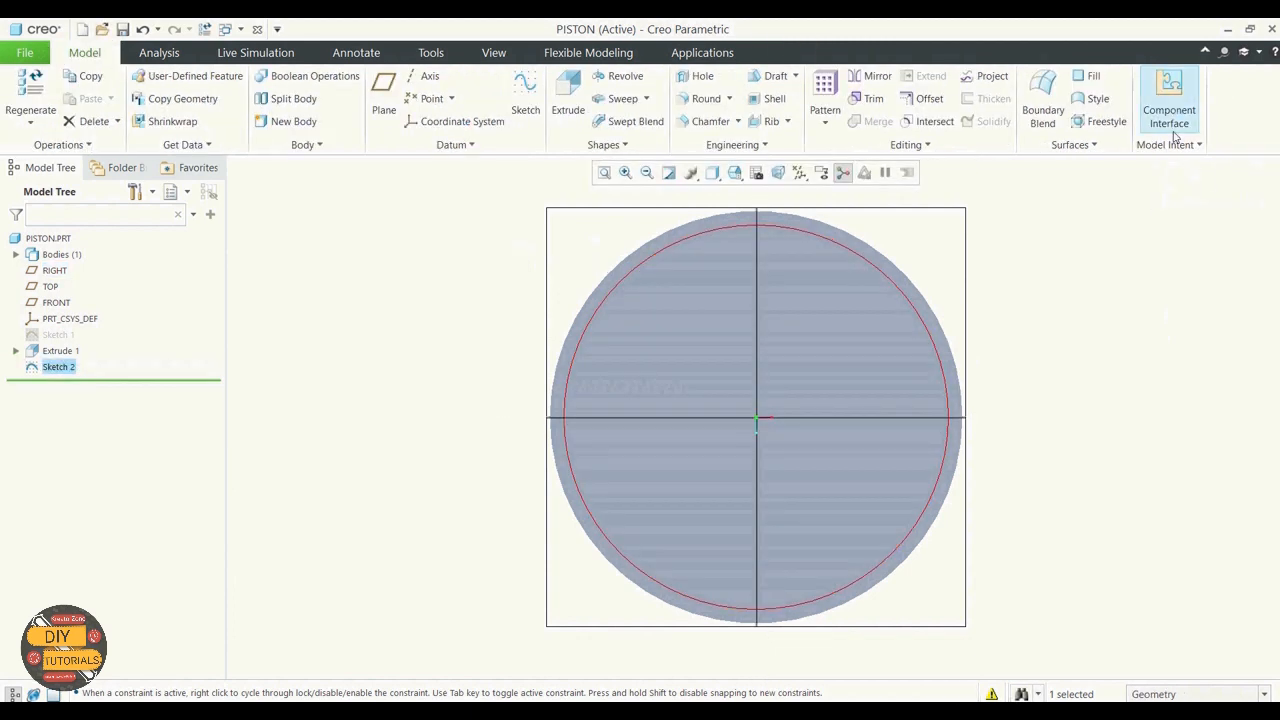
Extrude the 75.5 mm circle with Remove Material to a depth of 51.5 mm, hollowing out the cylinder
{"action": "left_click", "coordinate": [568, 98]}
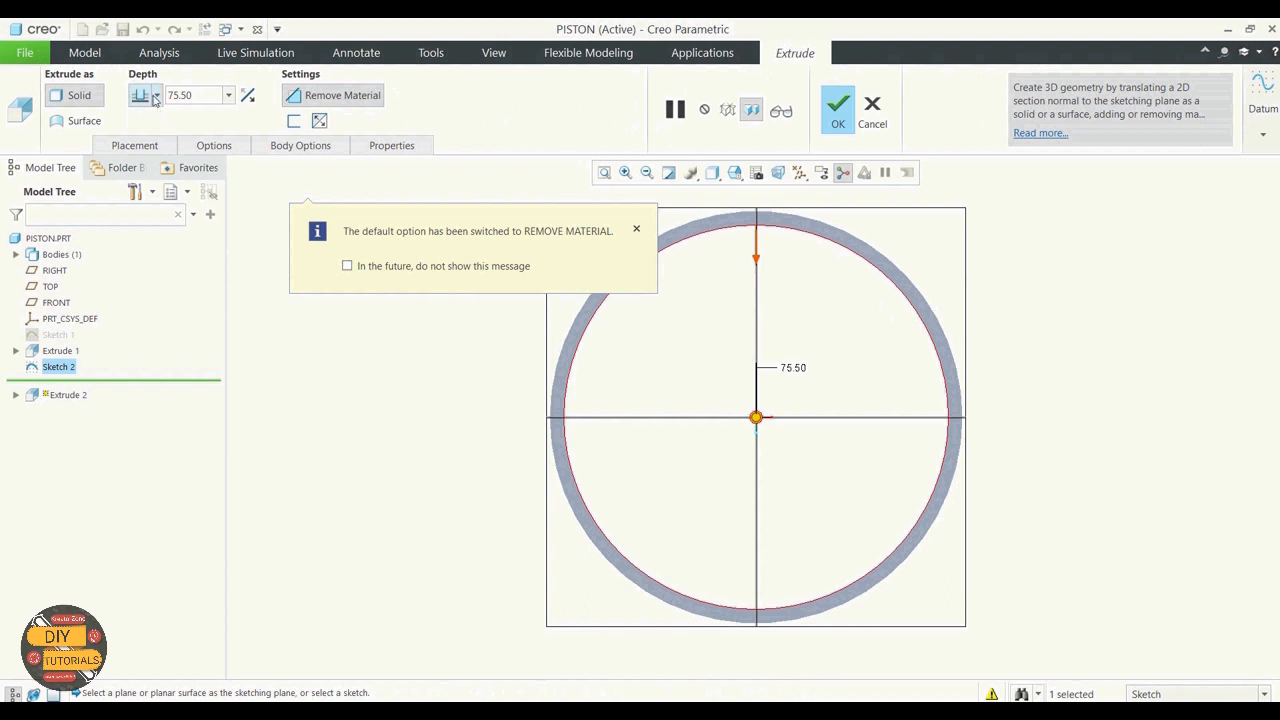
{"action": "left_click", "coordinate": [309, 97]}
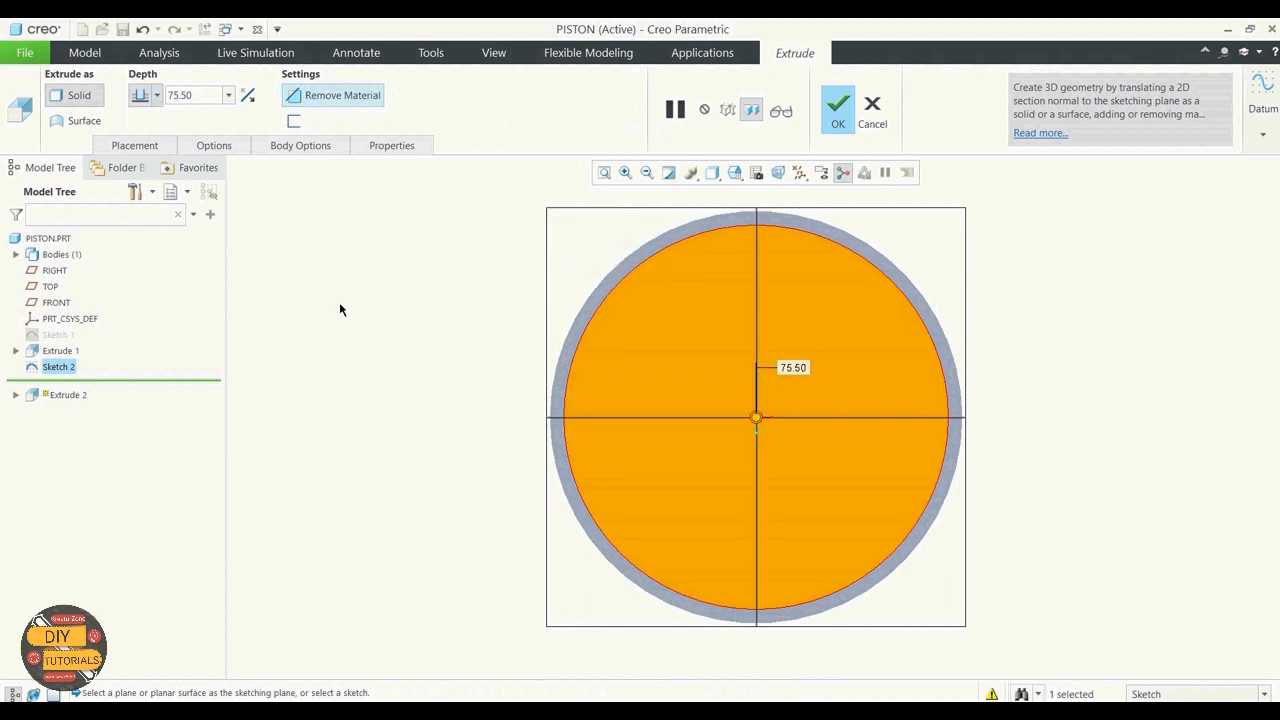
{"action": "left_click", "coordinate": [330, 97]}
{"action": "middle_click_drag", "start_coordinate": [314, 240], "coordinate": [308, 287]}
{"action": "left_click", "coordinate": [156, 97]}
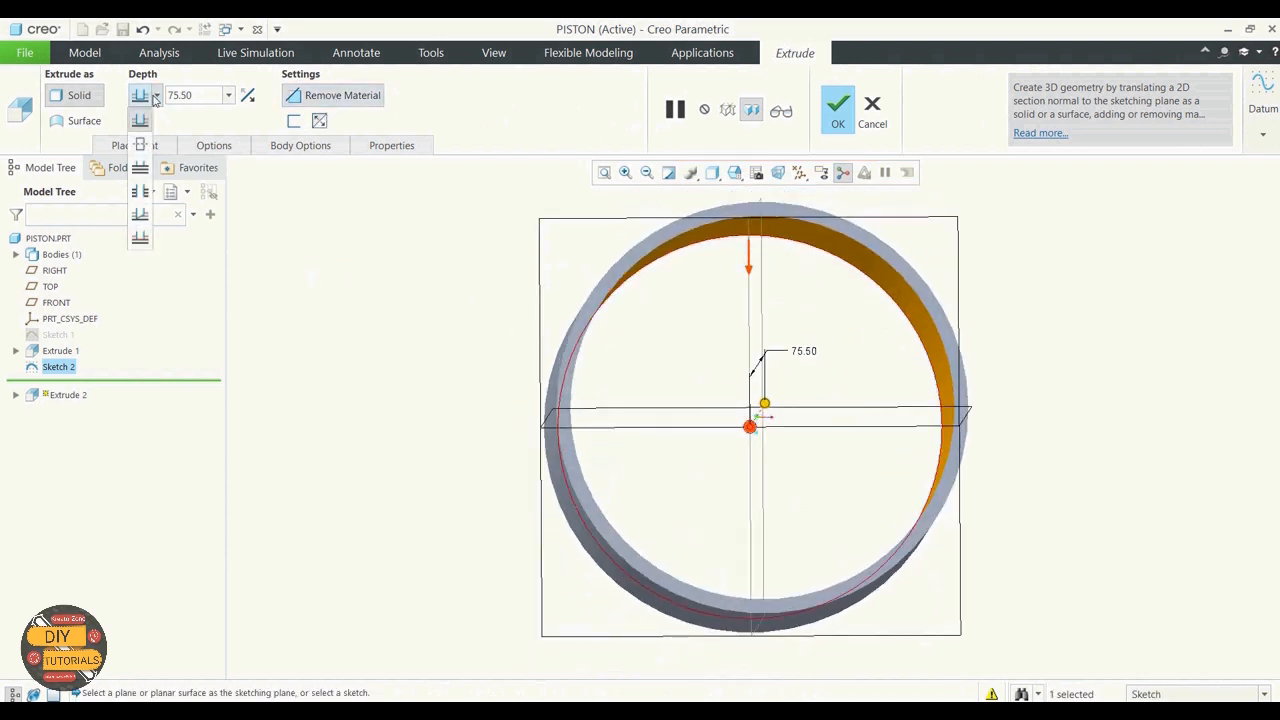
{"action": "left_click", "coordinate": [156, 97]}
{"action": "double_click", "coordinate": [180, 95]}
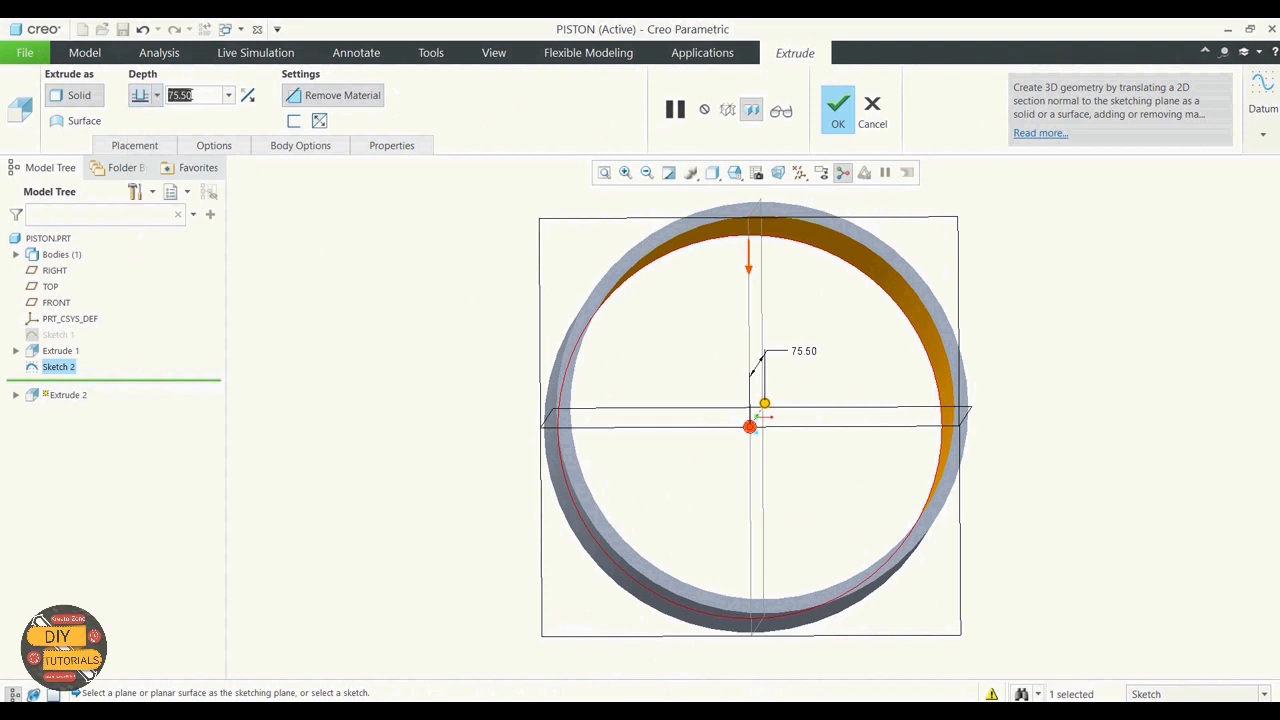
{"action": "type", "text": "51.50"}
{"action": "key", "text": "Return"}
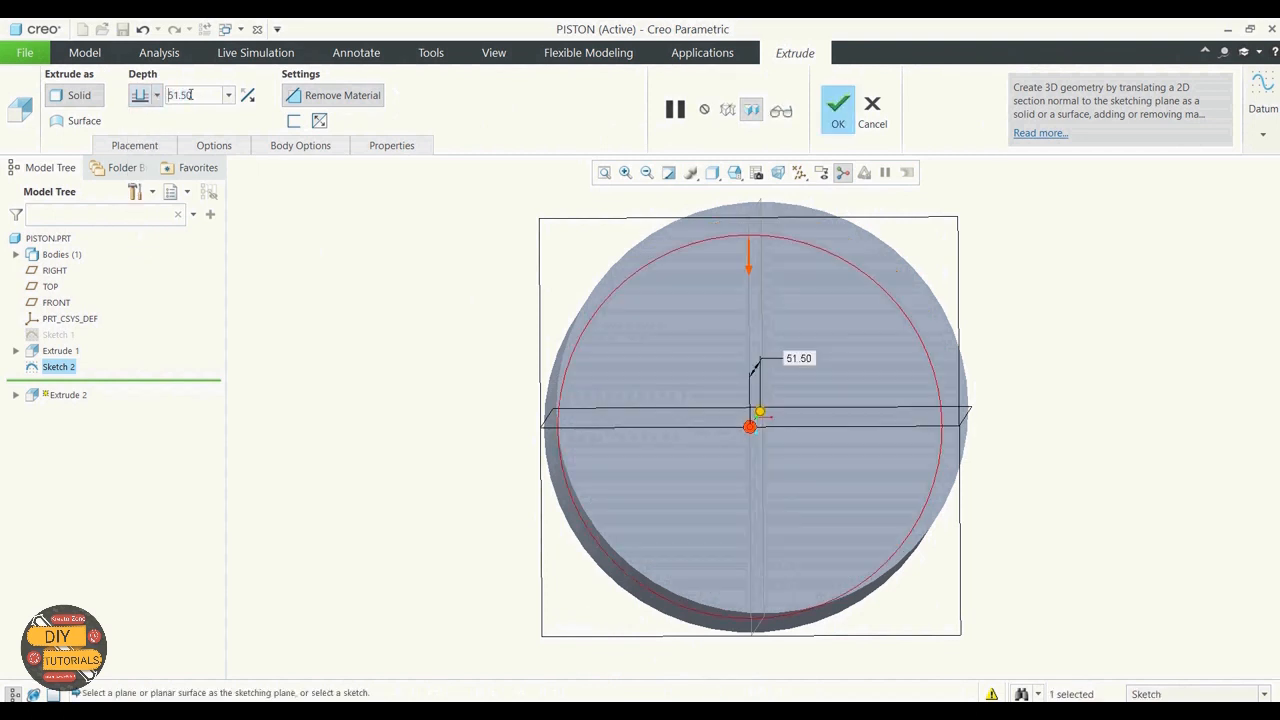
{"action": "middle_click_drag", "start_coordinate": [416, 257], "coordinate": [508, 86]}
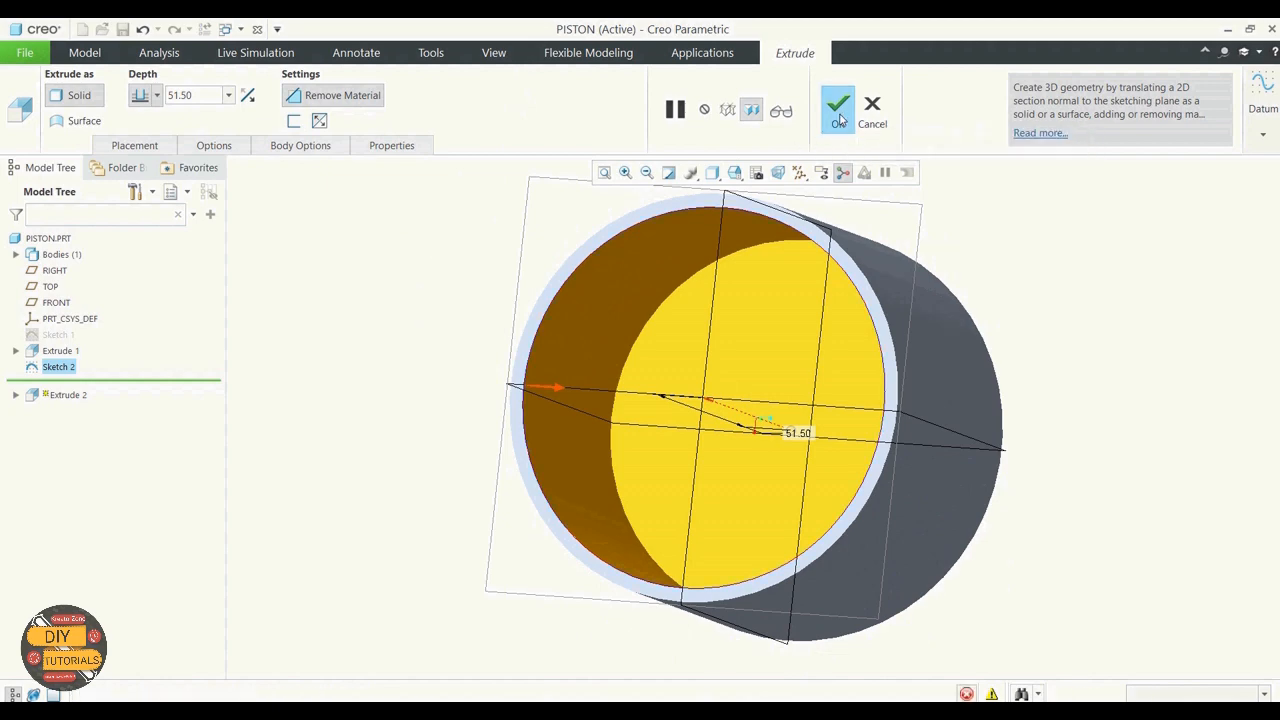
{"action": "left_click", "coordinate": [840, 112]}
{"action": "middle_click_drag", "start_coordinate": [465, 333], "coordinate": [419, 329]}
{"action": "left_click", "coordinate": [436, 386]}
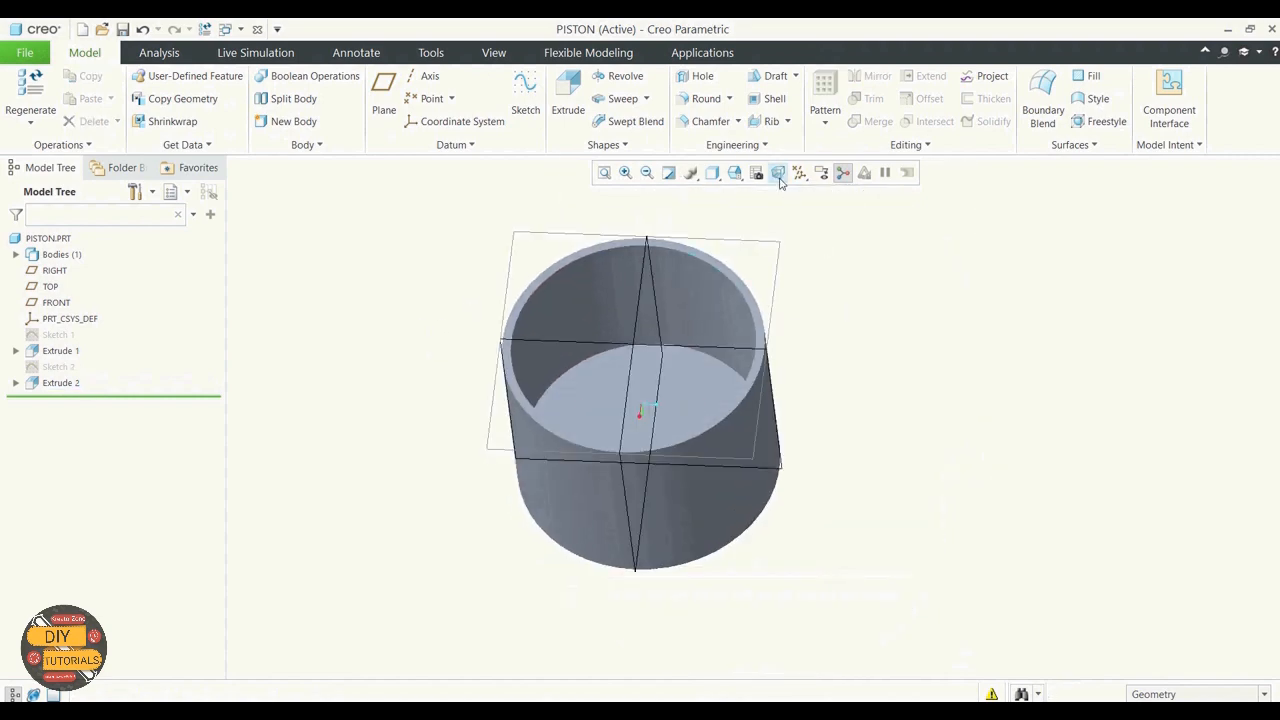
{"action": "left_click", "coordinate": [778, 172]}
{"action": "middle_click_drag", "start_coordinate": [737, 323], "coordinate": [771, 189]}
{"action": "left_click", "coordinate": [778, 172]}
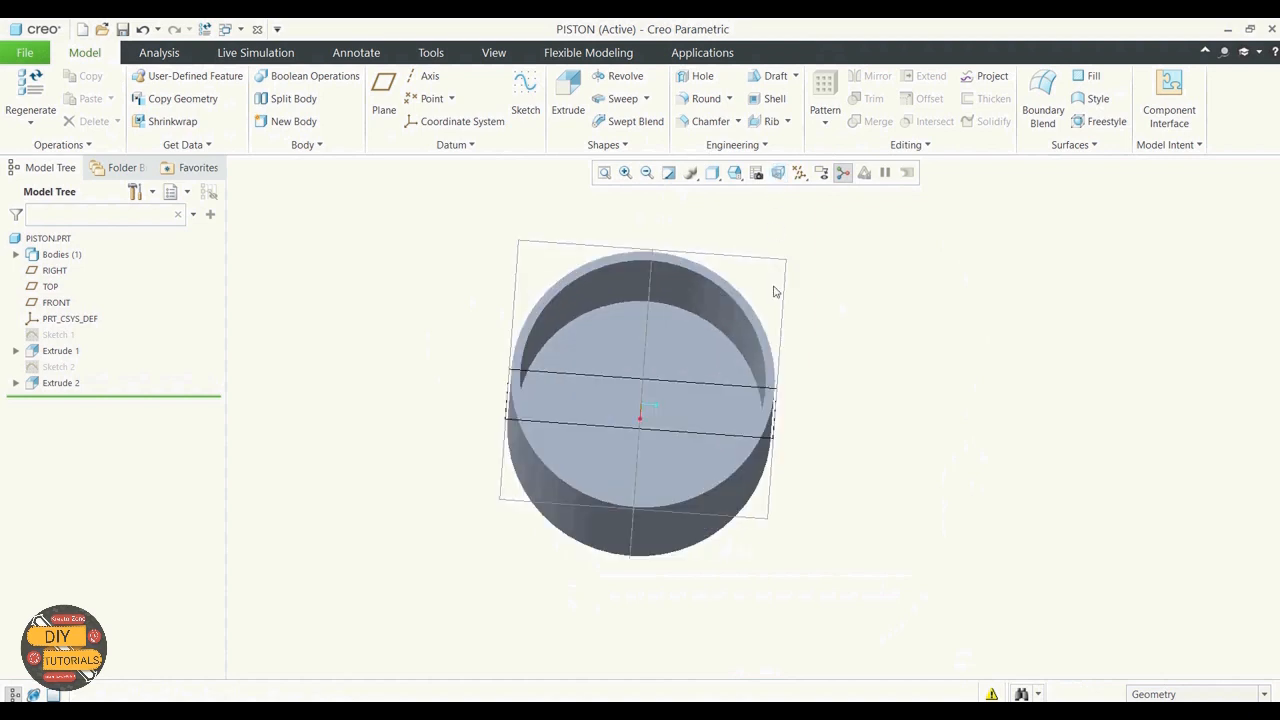
{"action": "middle_click_drag", "start_coordinate": [826, 317], "coordinate": [828, 268]}
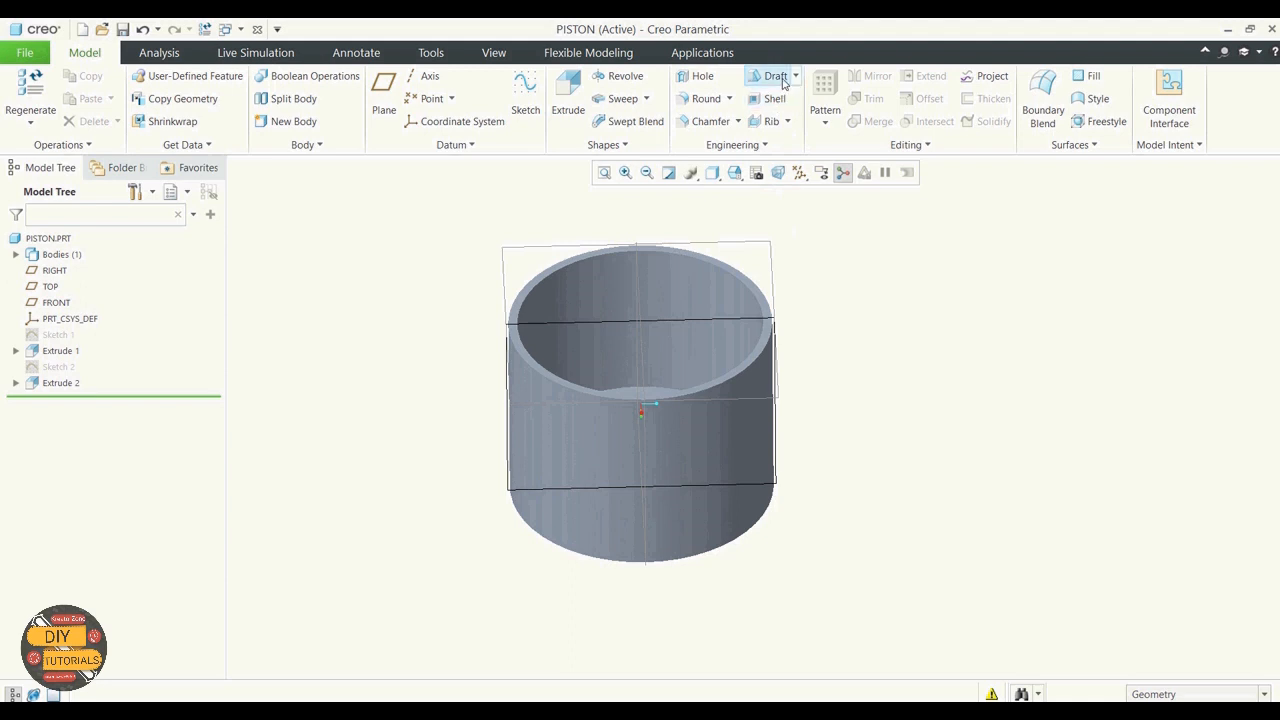
{"action": "left_click", "coordinate": [765, 146]}
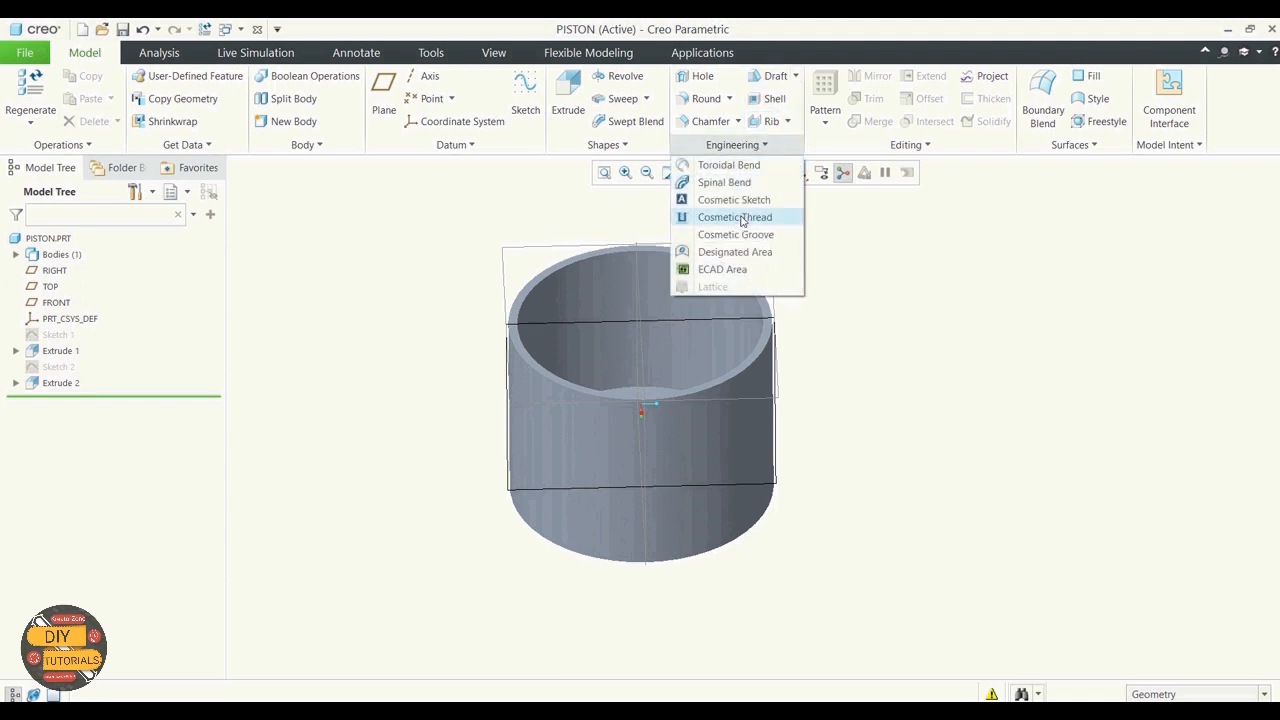
{"action": "left_click", "coordinate": [744, 150]}
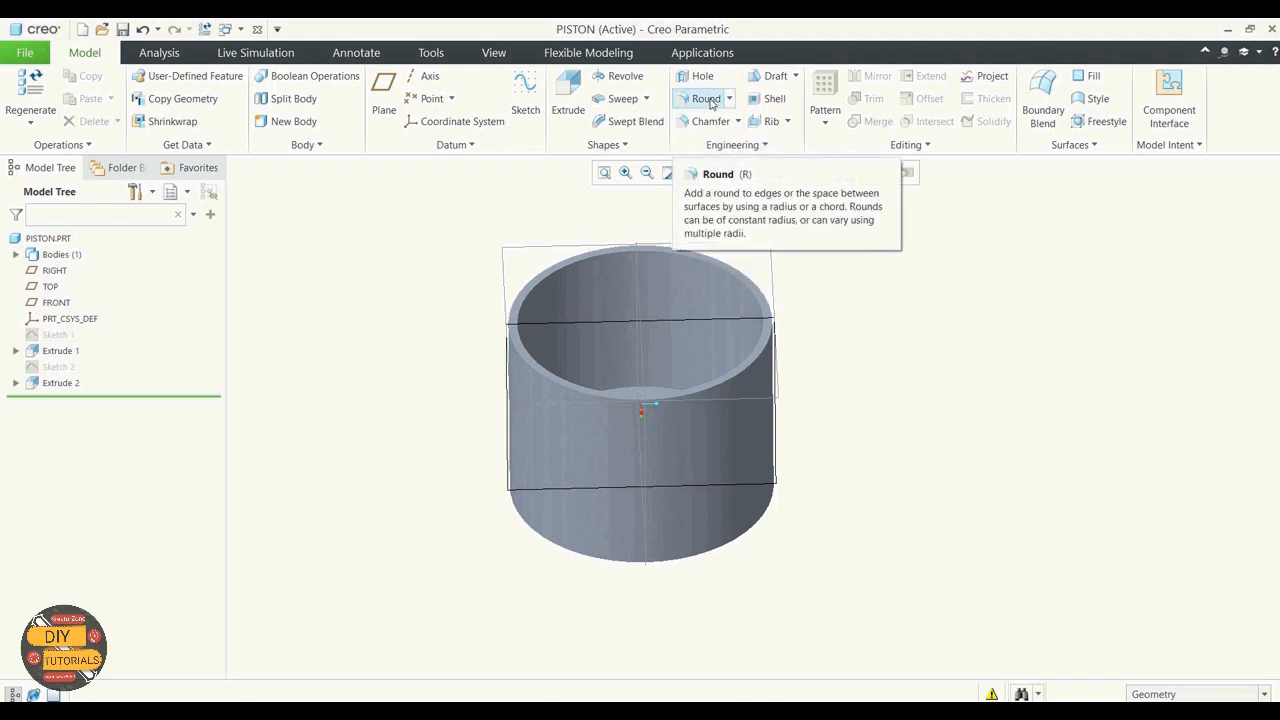
Apply a Round with an 8.5 mm radius to the inner edge at the floor of the cavity
{"action": "left_click", "coordinate": [730, 99]}
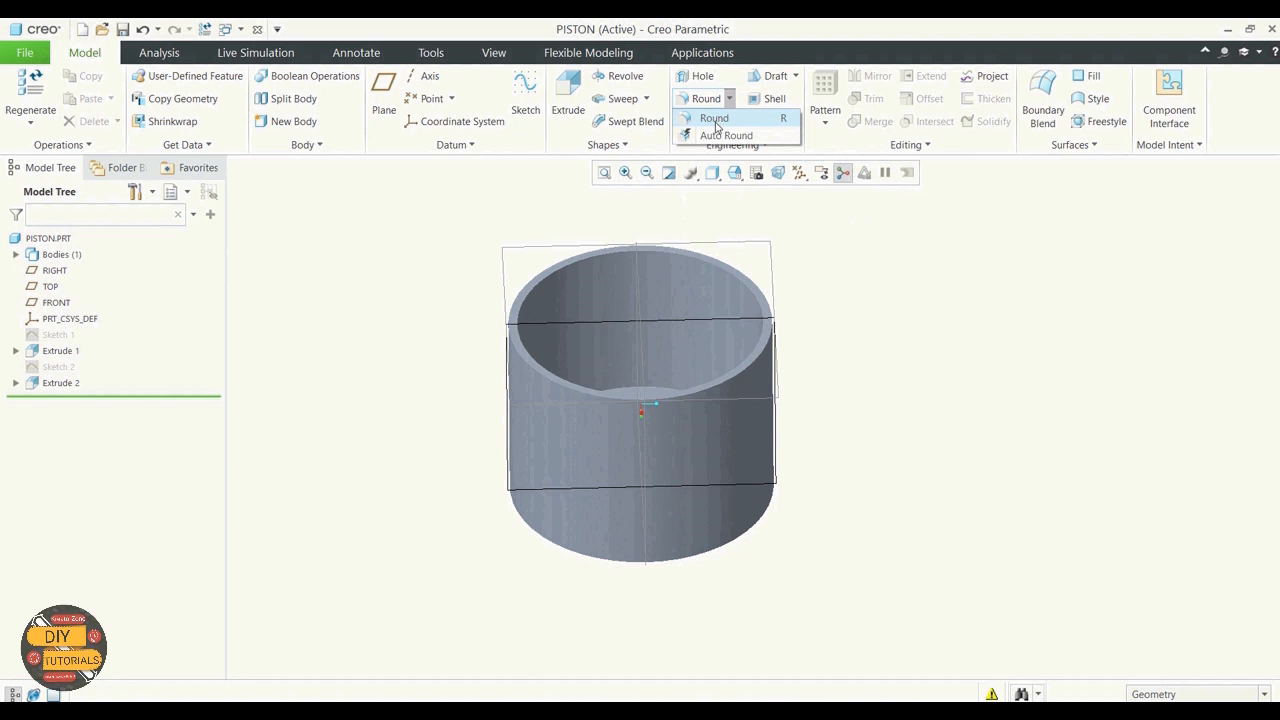
{"action": "left_click", "coordinate": [716, 119]}
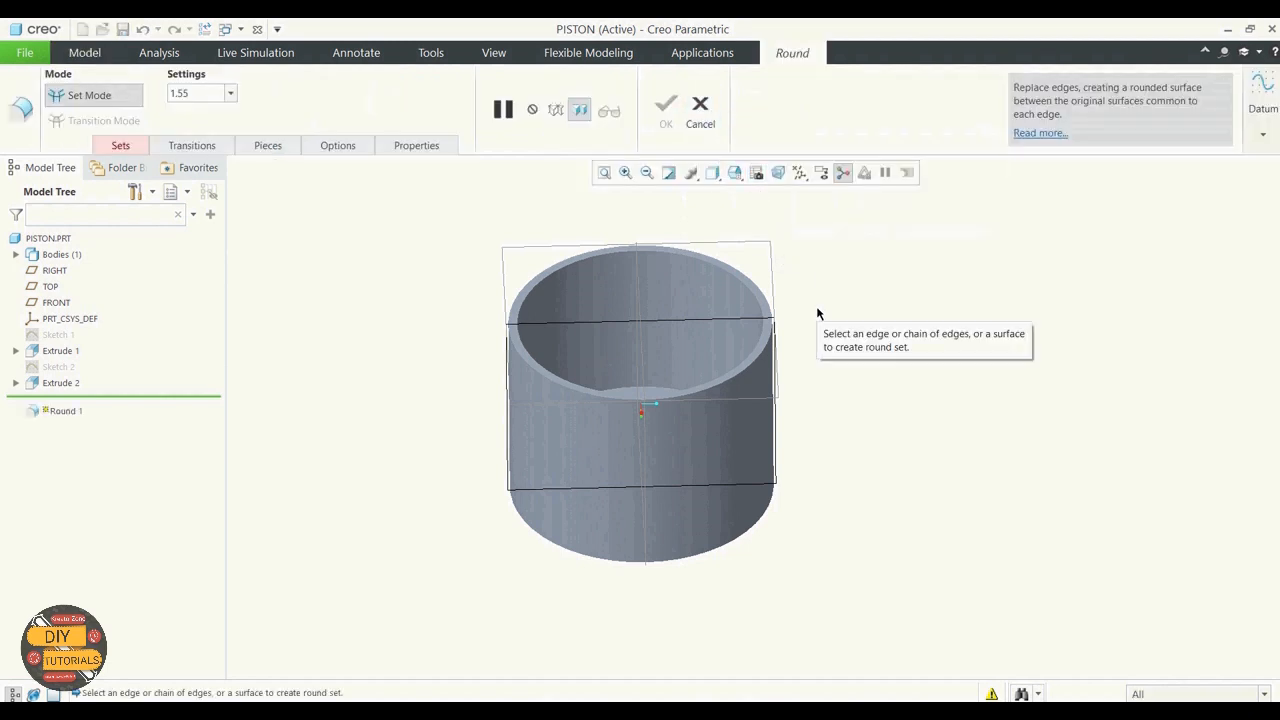
{"action": "middle_click_drag", "start_coordinate": [815, 314], "coordinate": [811, 326]}
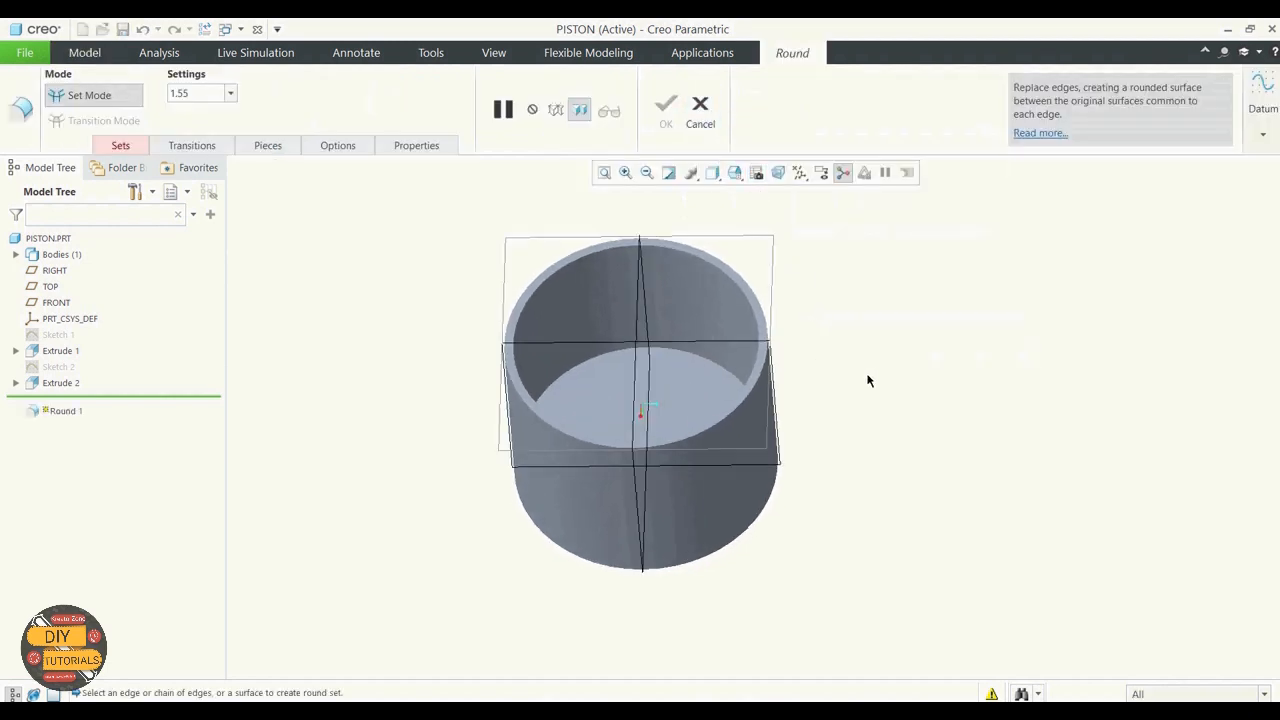
{"action": "left_click", "coordinate": [674, 350]}
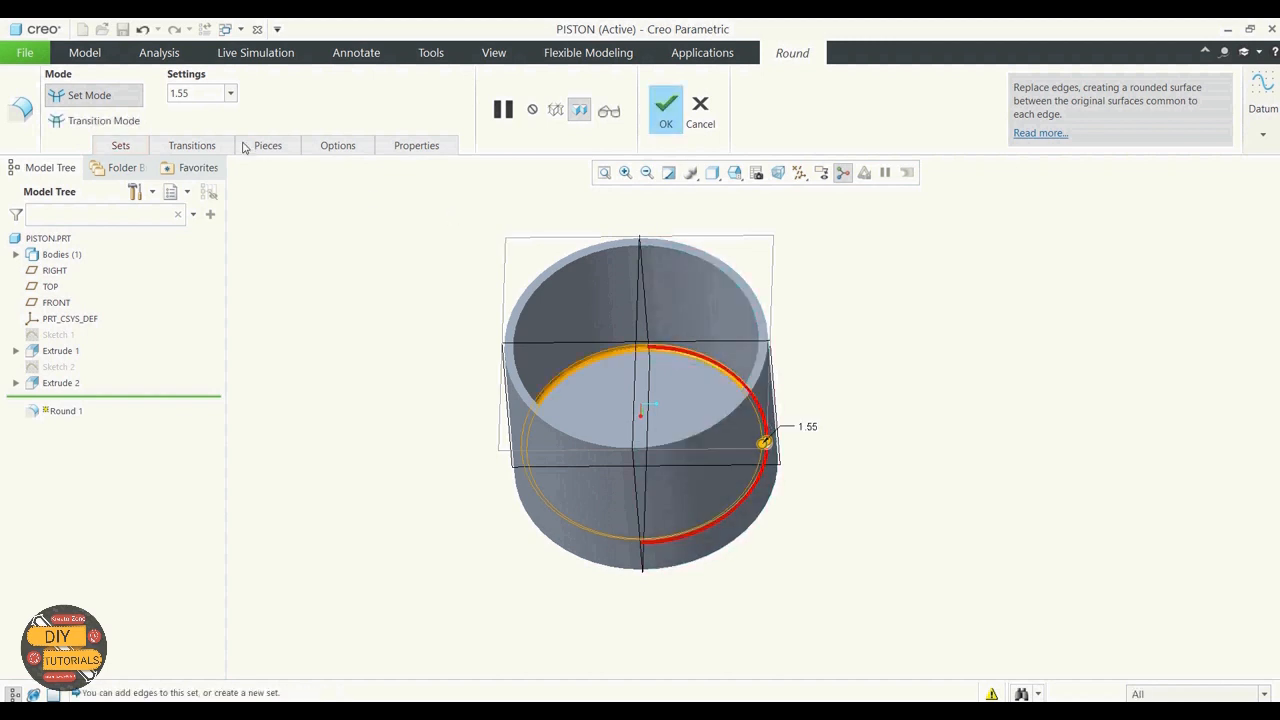
{"action": "double_click", "coordinate": [190, 92]}
{"action": "key", "text": "BackSpace"}
{"action": "type", "text": "8"}
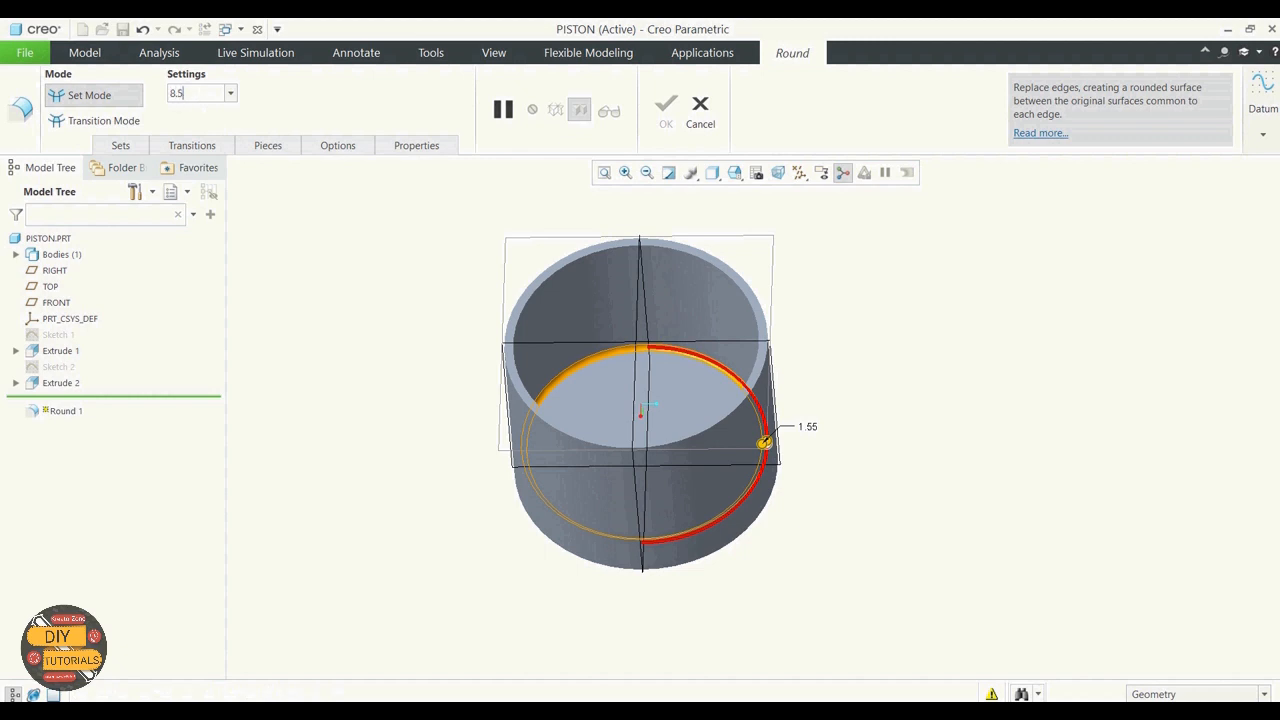
{"action": "type", "text": ".5"}
{"action": "key", "text": "Return"}
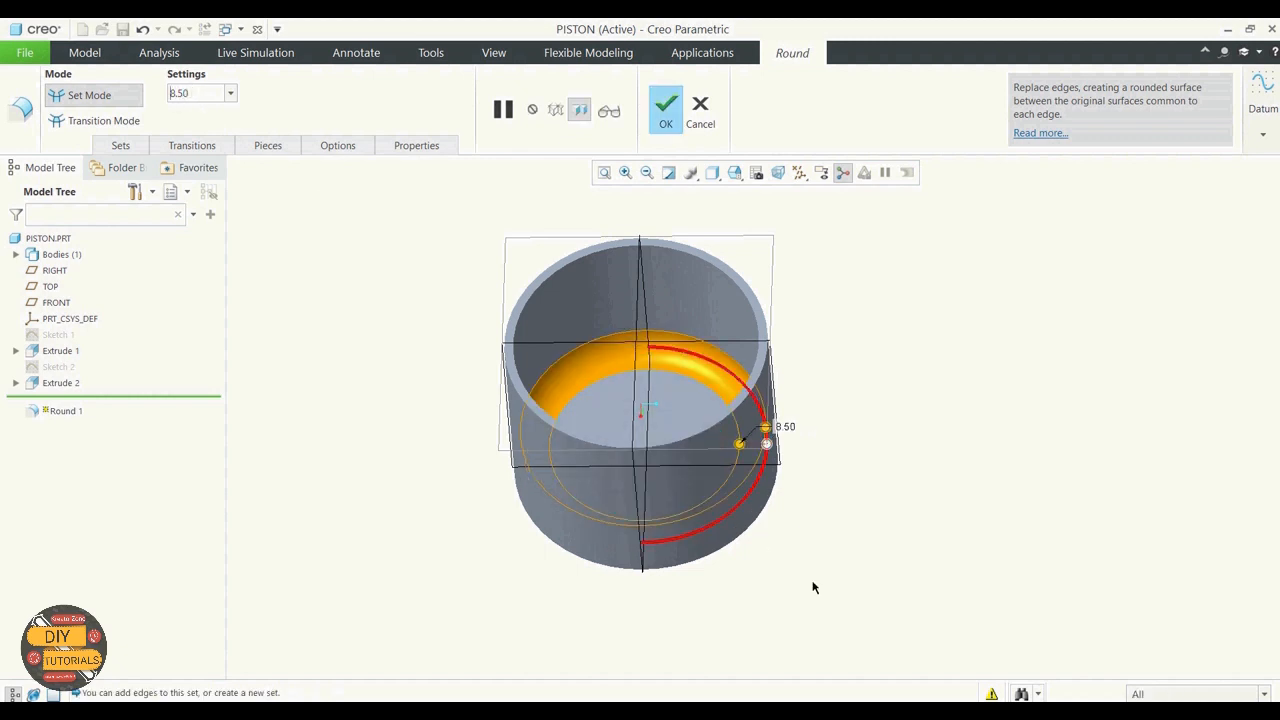
Preview the 8.5 mm round at the cavity floor and accept the feature
{"action": "middle_click_drag", "start_coordinate": [852, 492], "coordinate": [824, 477]}
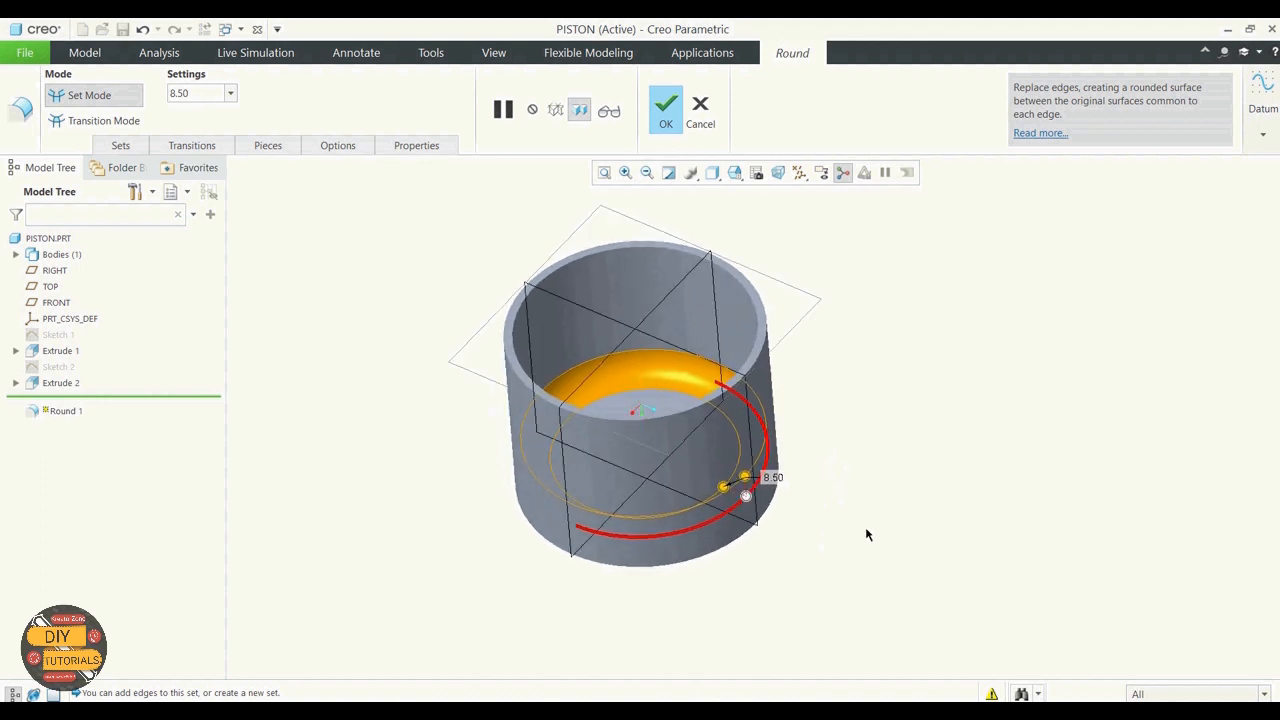
{"action": "left_click", "coordinate": [620, 116]}
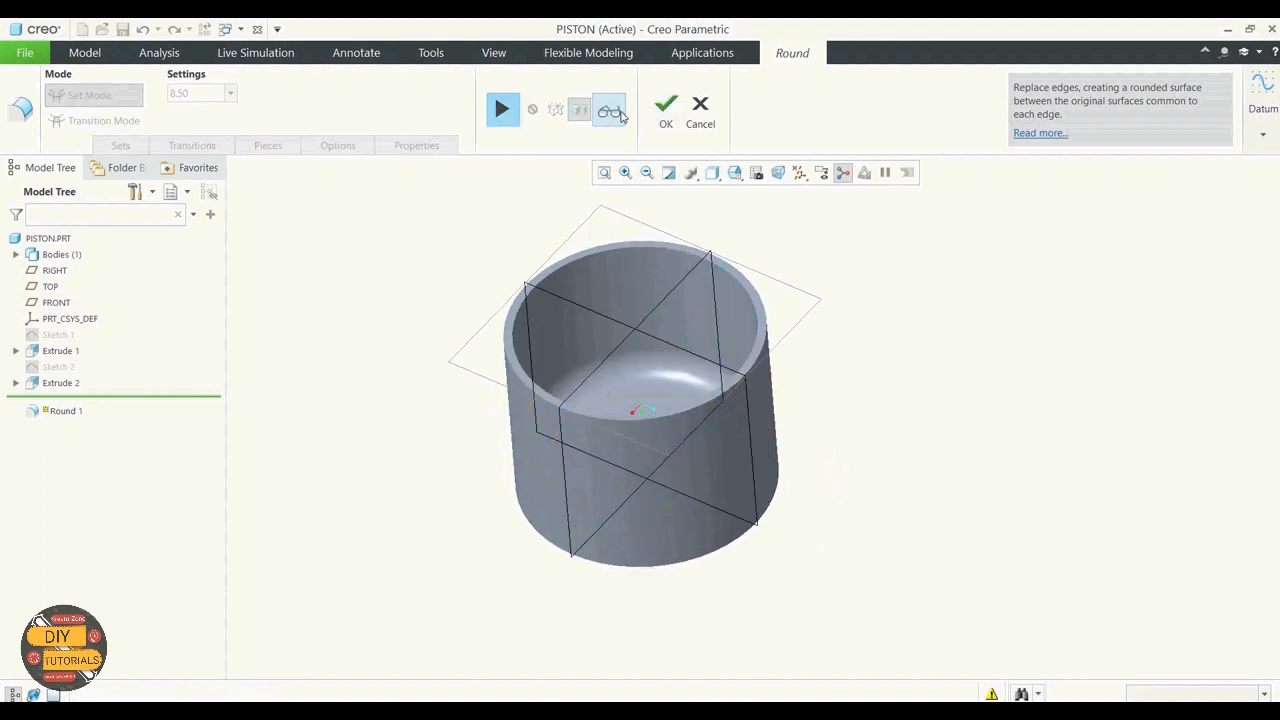
{"action": "mouse_move", "coordinate": [883, 391]}
{"action": "middle_mouse_down"}
{"action": "mouse_move", "coordinate": [880, 440]}
{"action": "mouse_move", "coordinate": [909, 429]}
{"action": "mouse_move", "coordinate": [877, 396]}
{"action": "middle_mouse_up"}
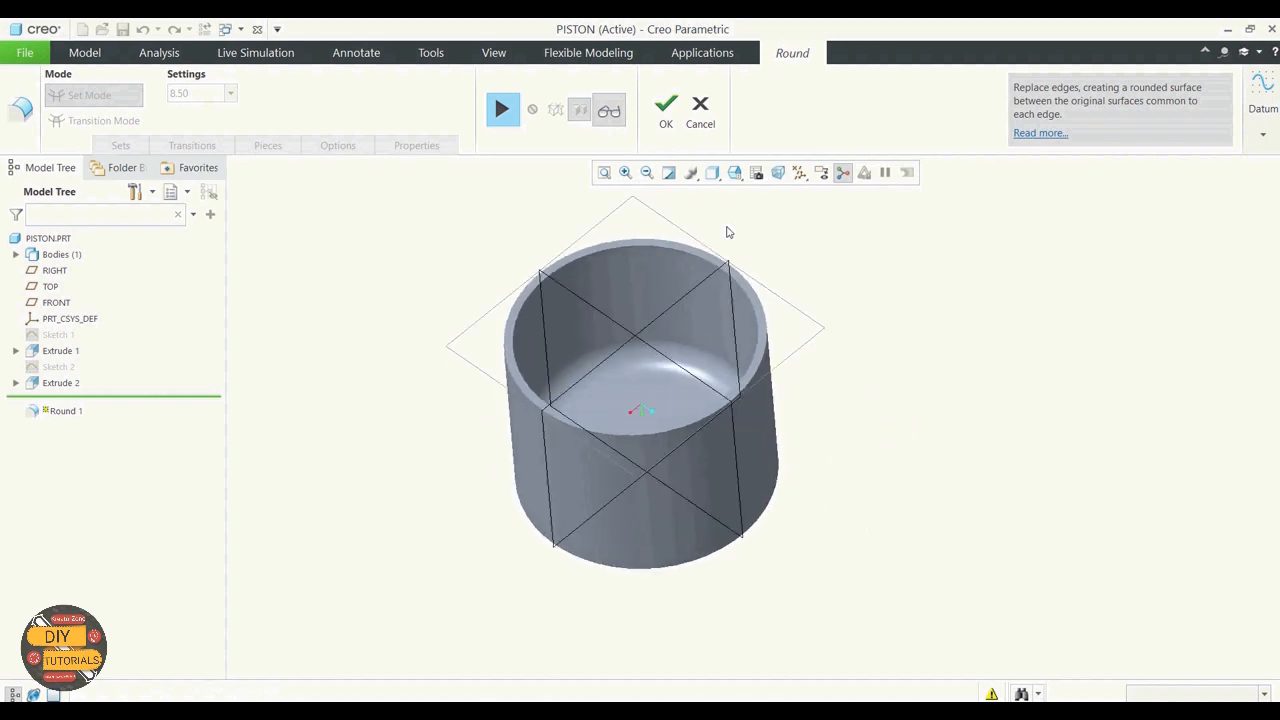
{"action": "left_click", "coordinate": [608, 113]}
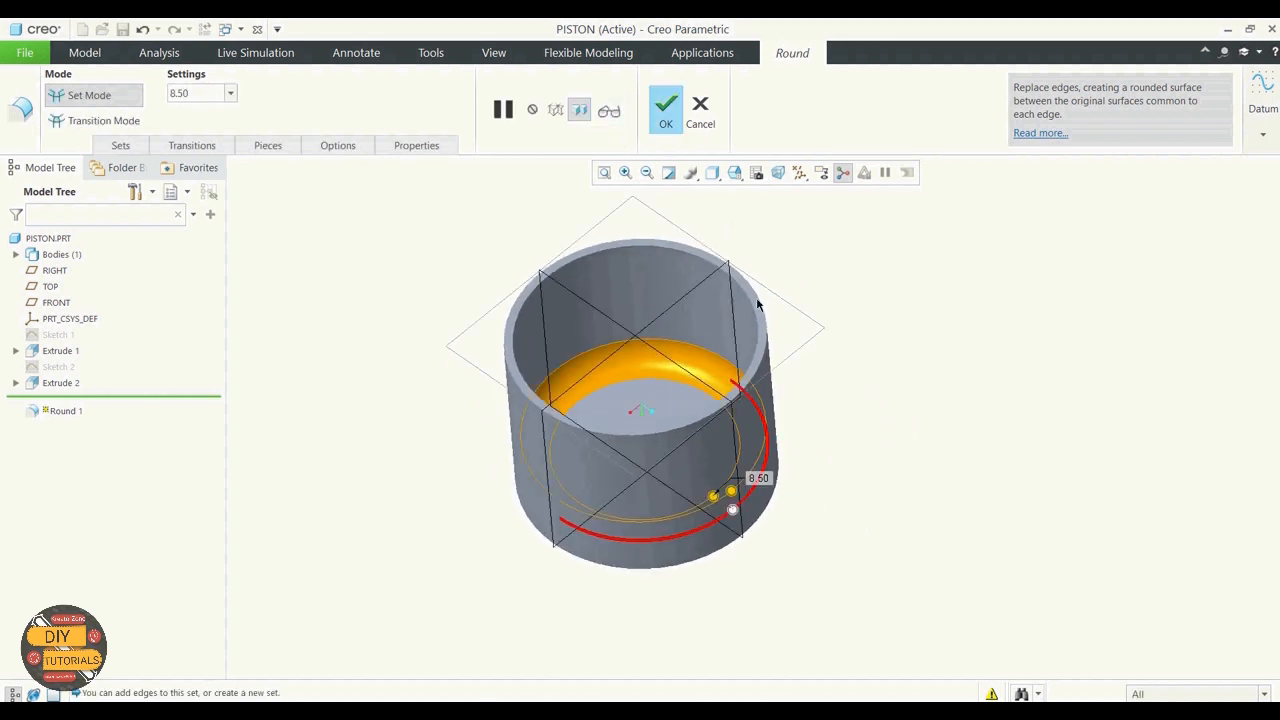
{"action": "mouse_move", "coordinate": [893, 395]}
{"action": "middle_mouse_down"}
{"action": "mouse_move", "coordinate": [911, 400]}
{"action": "mouse_move", "coordinate": [917, 434]}
{"action": "mouse_move", "coordinate": [895, 380]}
{"action": "middle_mouse_up"}
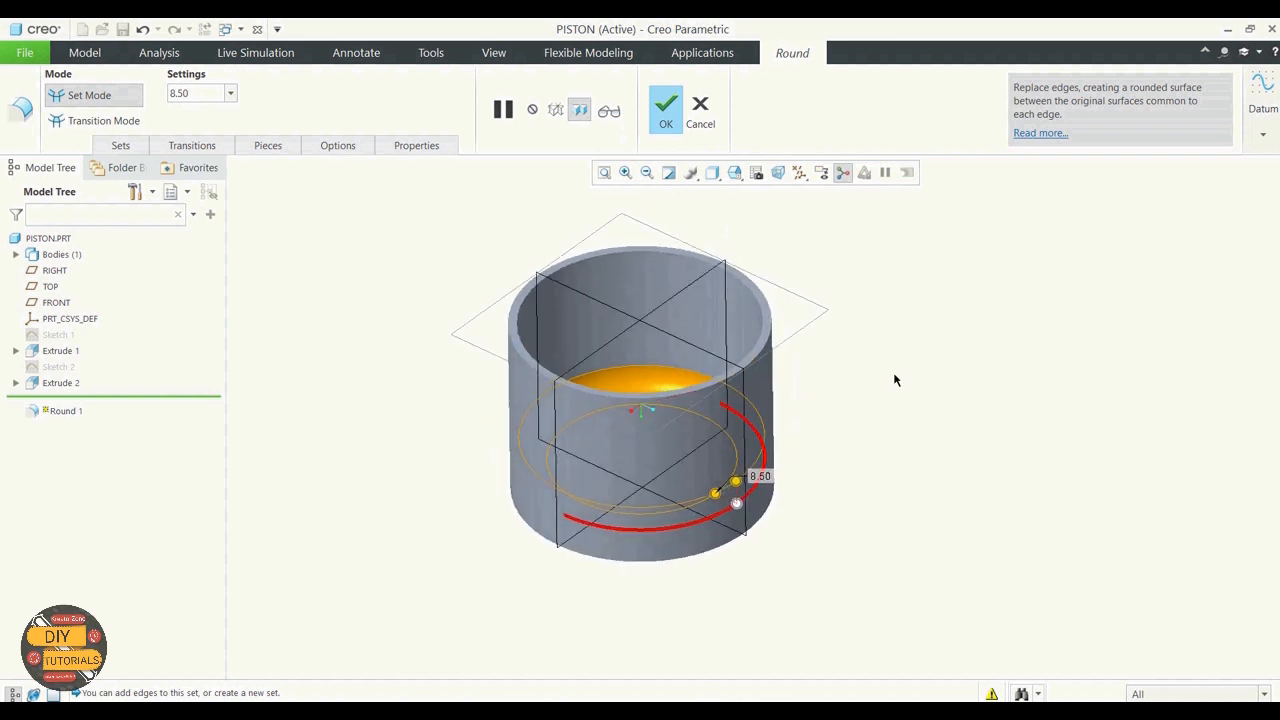
{"action": "left_click", "coordinate": [666, 112]}
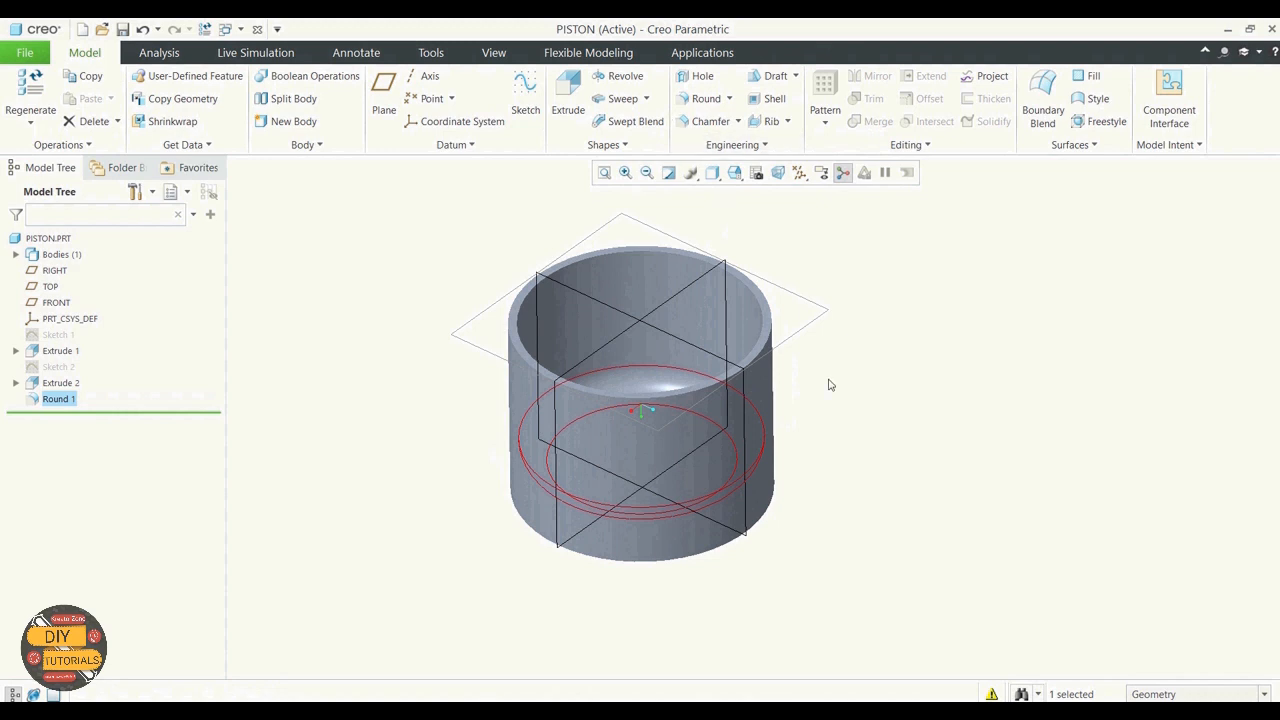
Inspect the rounded cavity, restore the default orientation, and turn on the datum plane display
{"action": "middle_click_drag", "start_coordinate": [910, 406], "coordinate": [902, 449]}
{"action": "left_click", "coordinate": [937, 406]}
{"action": "middle_click_drag", "start_coordinate": [902, 448], "coordinate": [893, 394]}
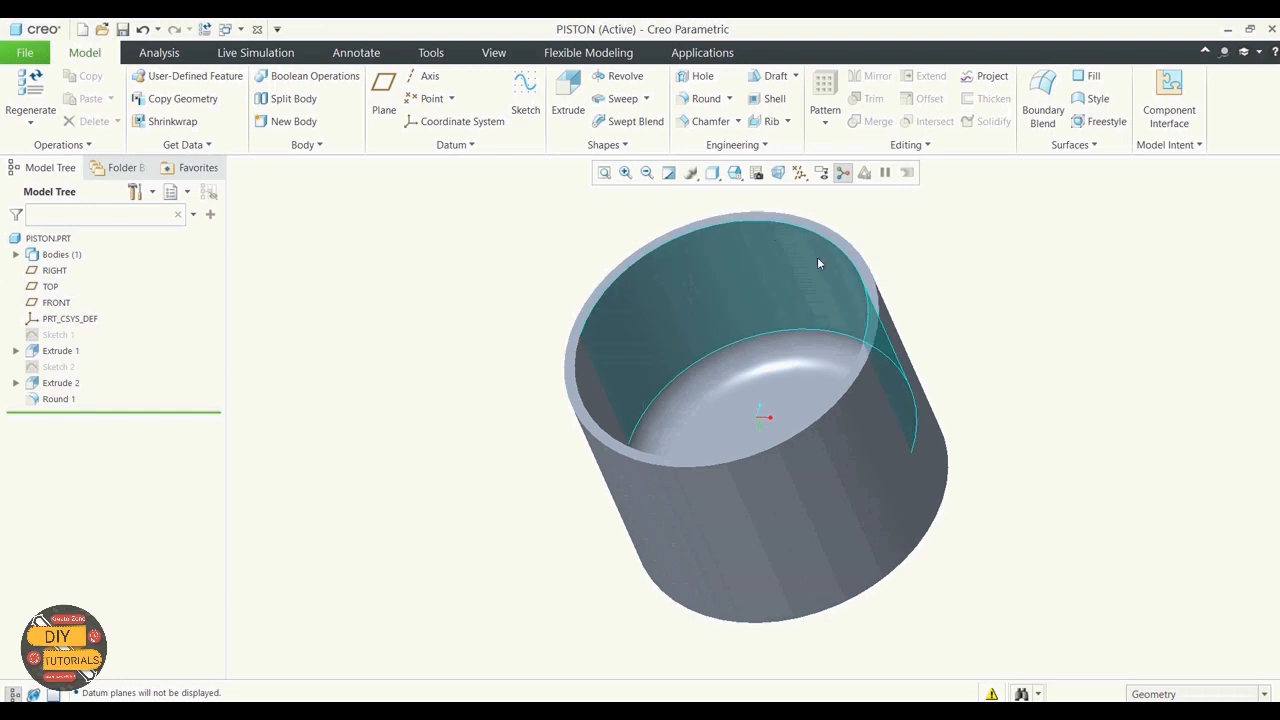
{"action": "left_click", "coordinate": [736, 176]}
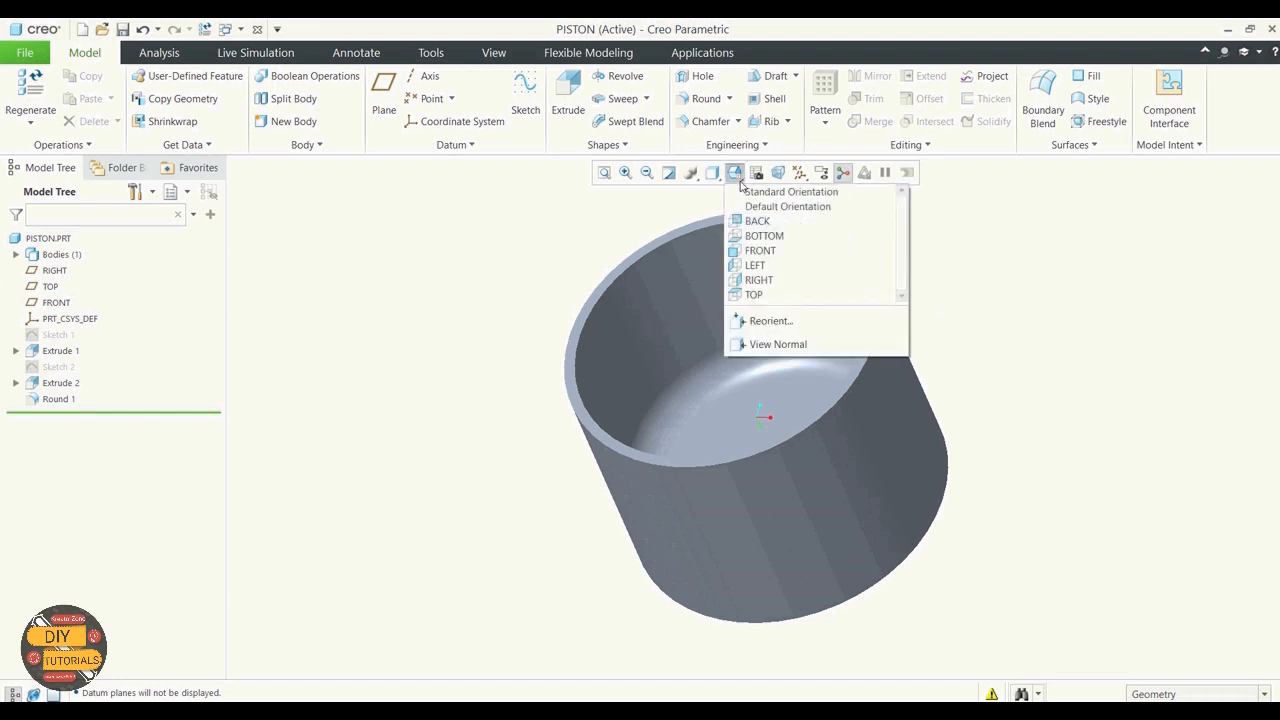
{"action": "left_click", "coordinate": [765, 207]}
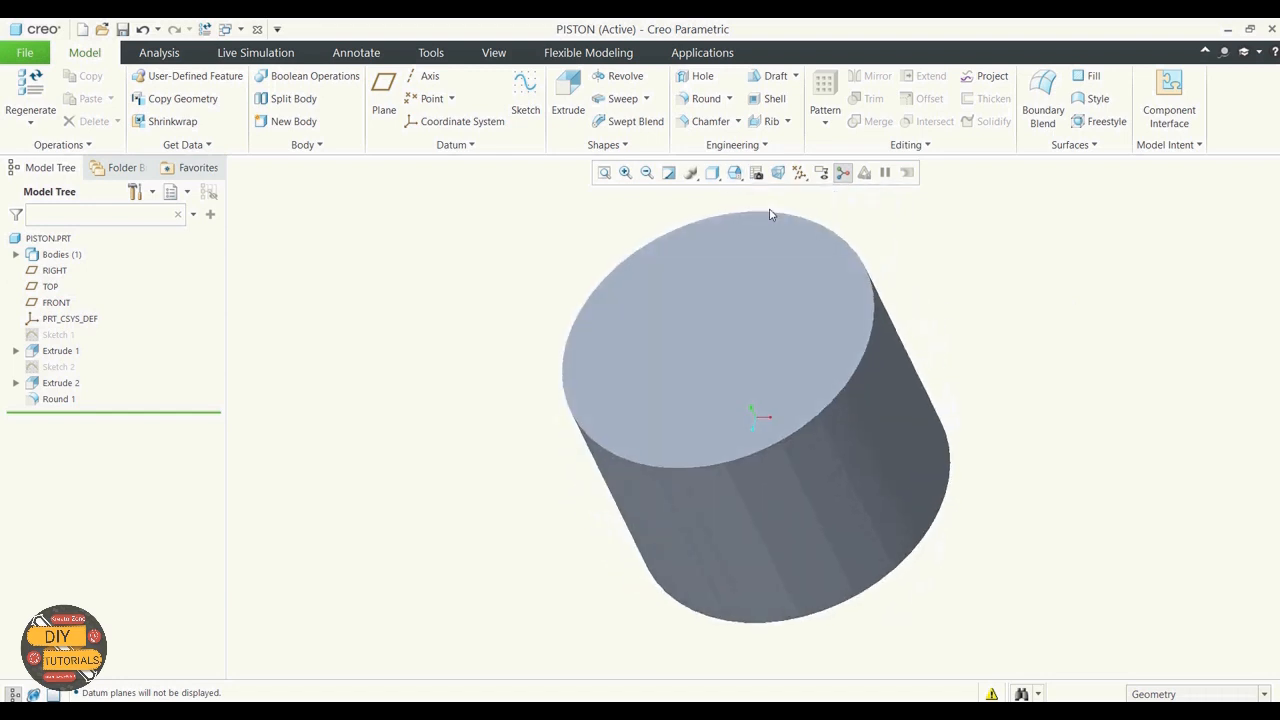
{"action": "left_click", "coordinate": [799, 174]}
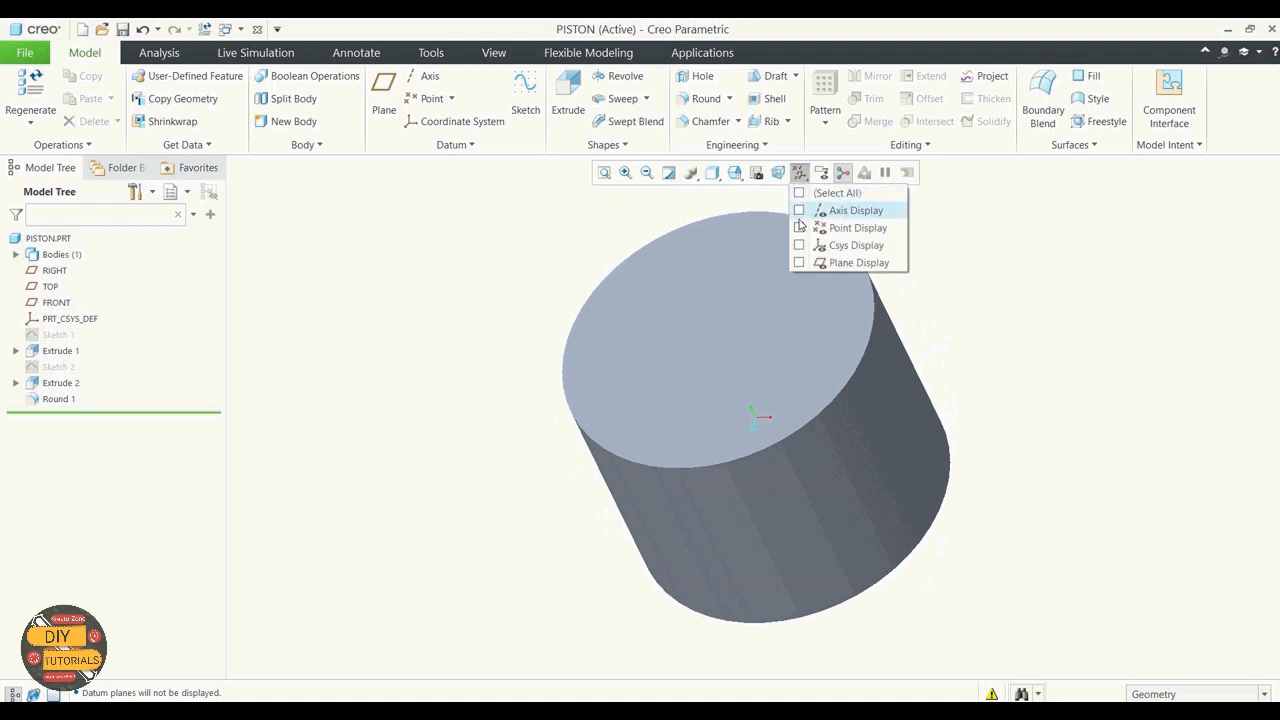
{"action": "left_click", "coordinate": [798, 263]}
{"action": "left_click", "coordinate": [1031, 281]}
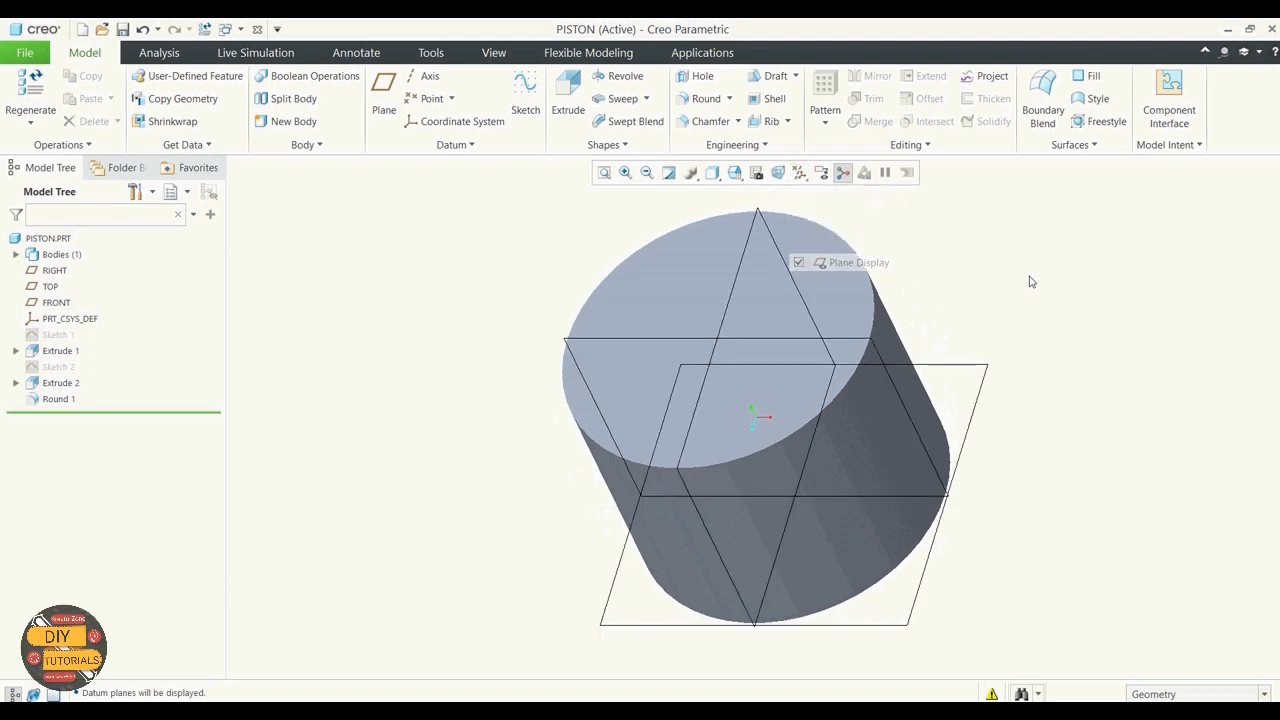
Define a new datum plane offset 29.5 mm from the TOP plane, towards the closed end of the piston
{"action": "left_click", "coordinate": [387, 95]}
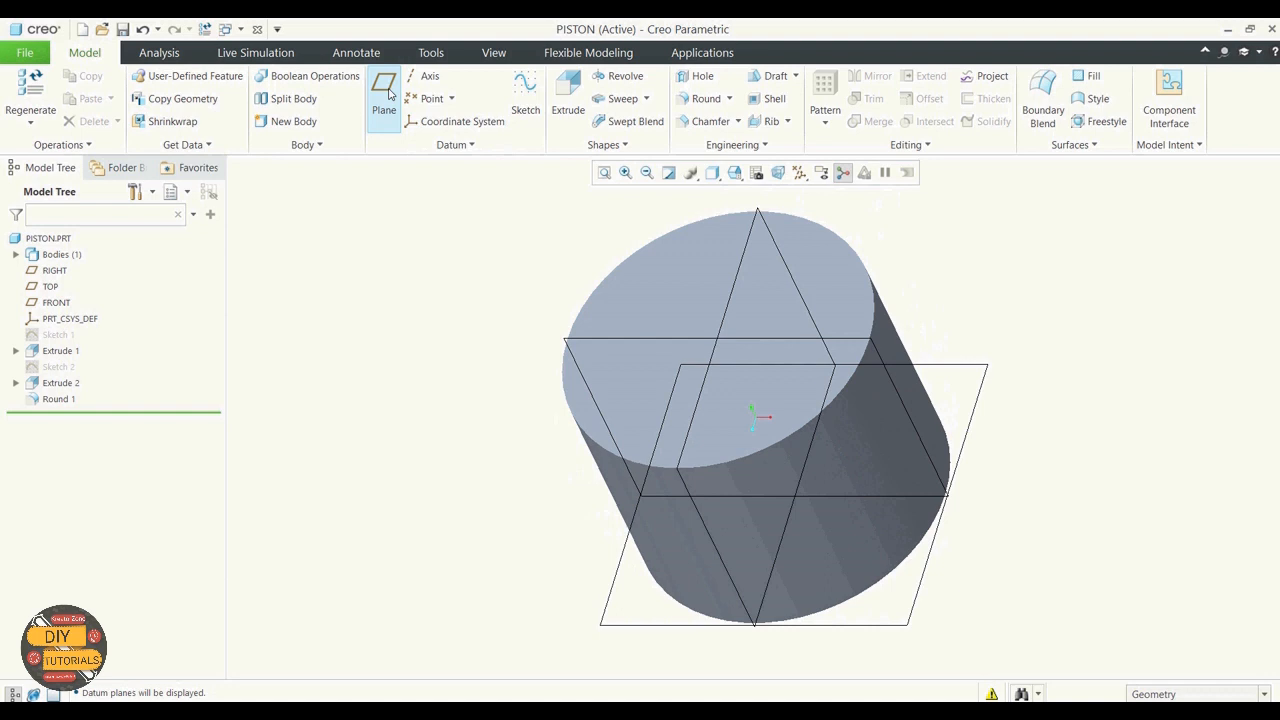
{"action": "left_click", "coordinate": [978, 403]}
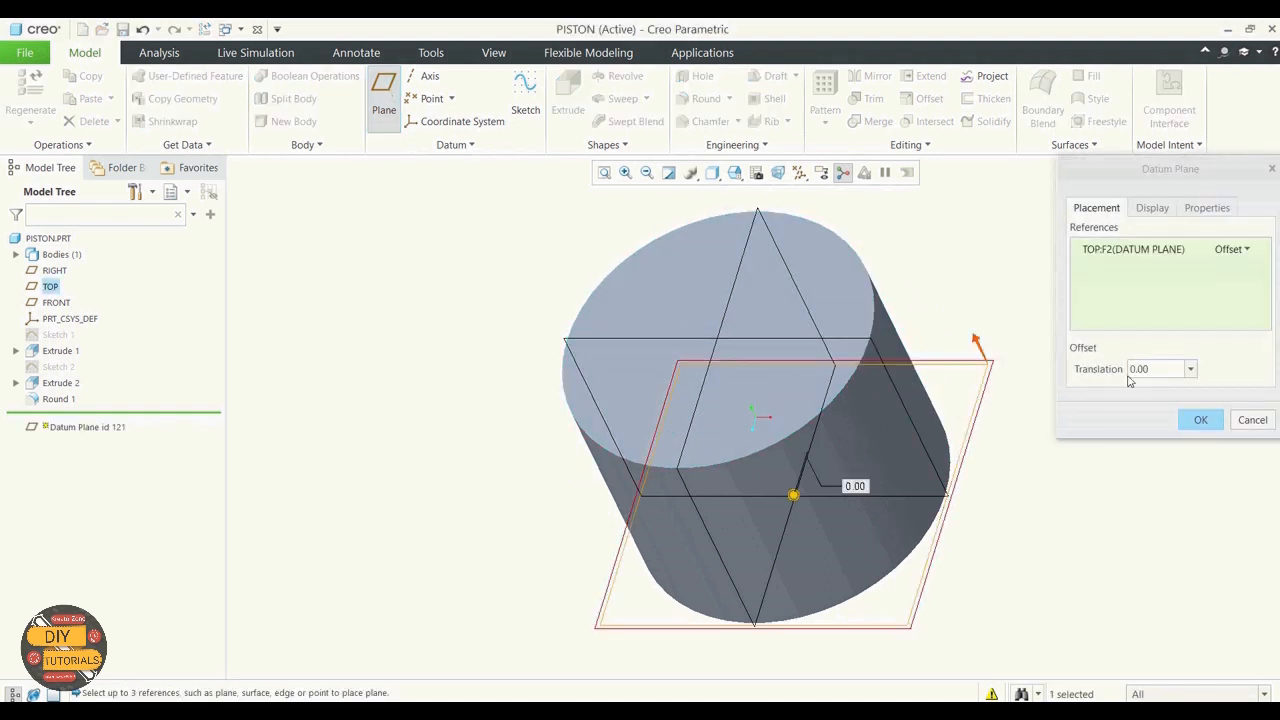
{"action": "left_click", "coordinate": [1165, 370]}
{"action": "type", "text": "29"}
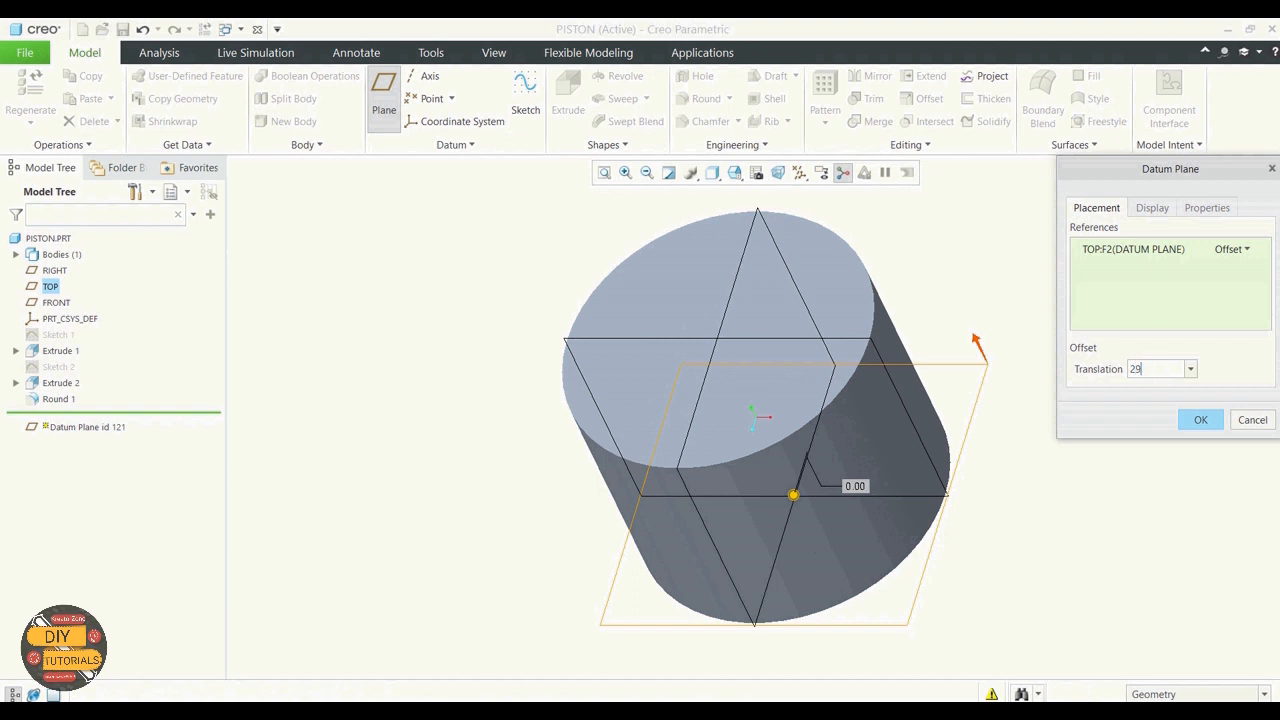
{"action": "type", "text": ".5"}
{"action": "key", "text": "Return"}
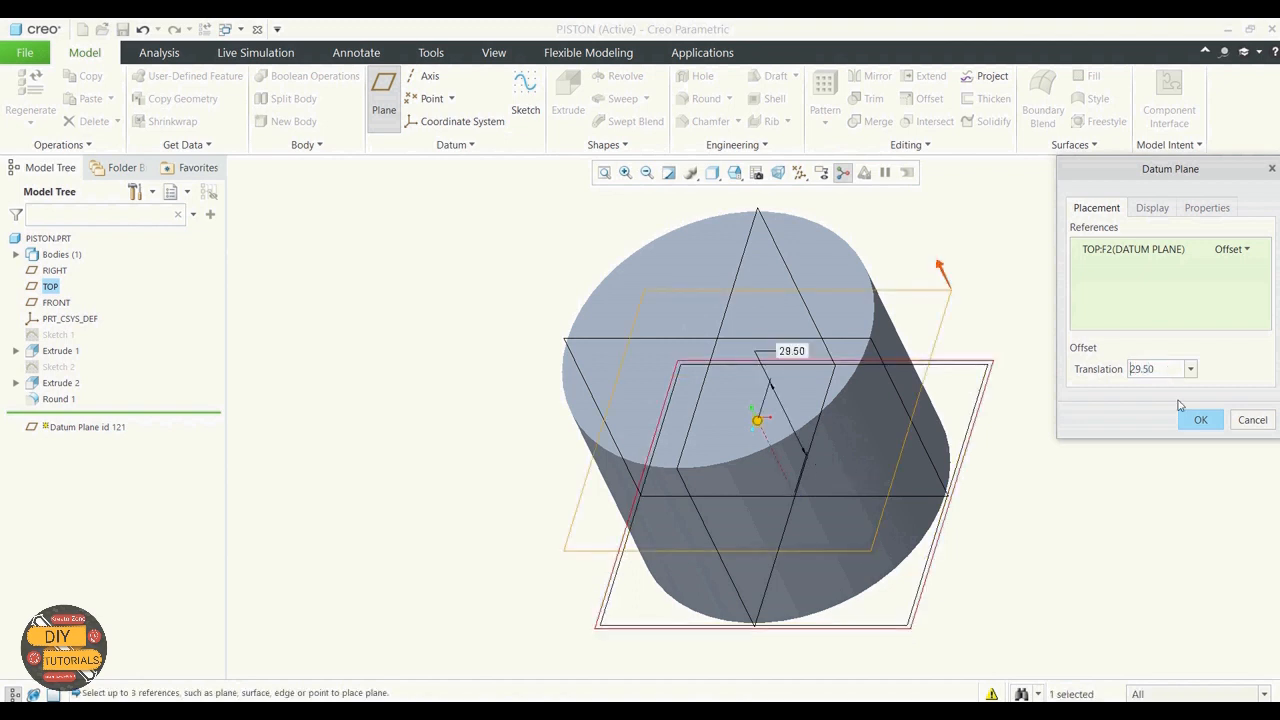
Name the new offset datum plane PIN_PLN and finish creating it
{"action": "left_click", "coordinate": [1154, 209]}
{"action": "left_click", "coordinate": [1207, 208]}
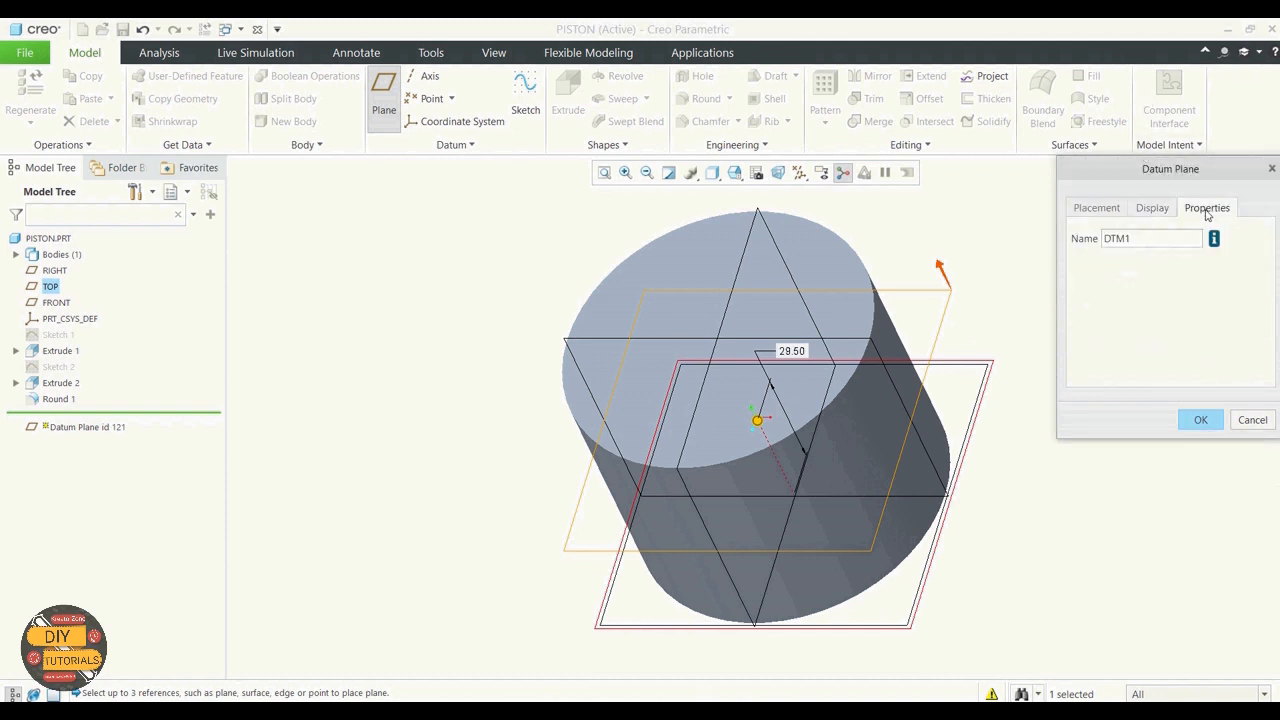
{"action": "double_click", "coordinate": [1141, 242]}
{"action": "key", "text": "BackSpace"}
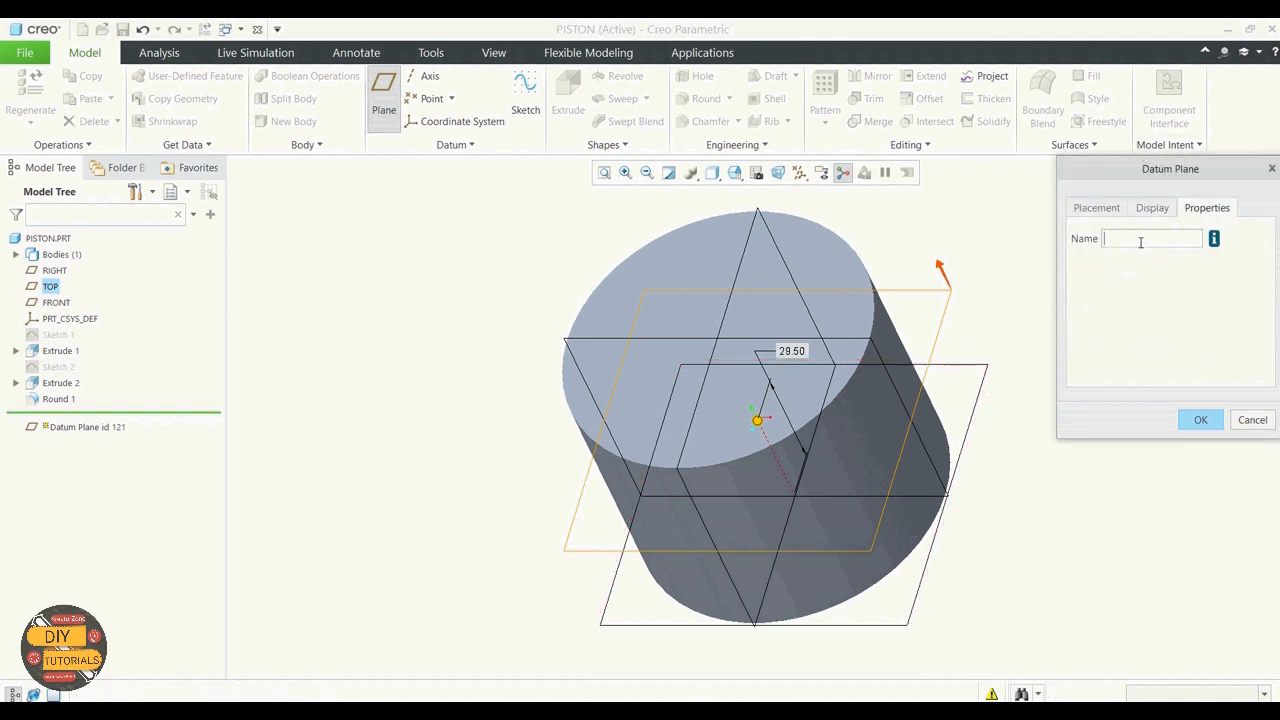
{"action": "type", "text": "PIN_PLN"}
{"action": "left_click", "coordinate": [1201, 420]}
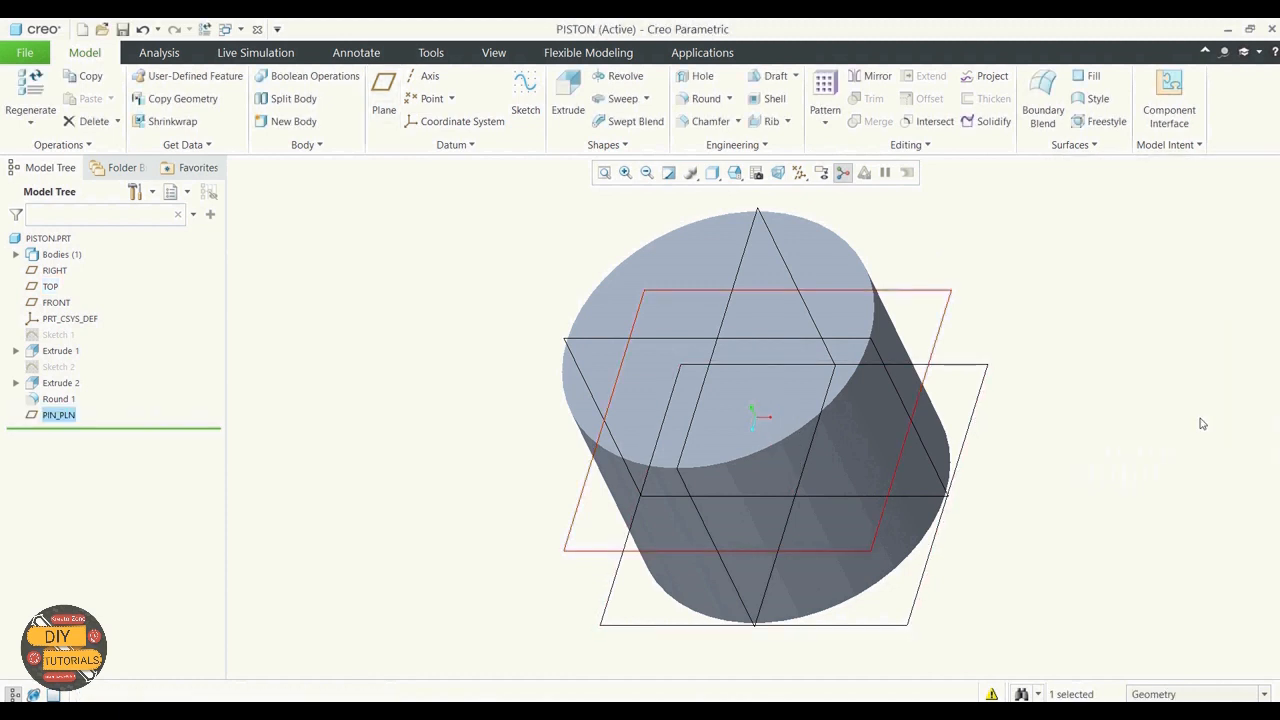
{"action": "left_click", "coordinate": [1135, 348]}
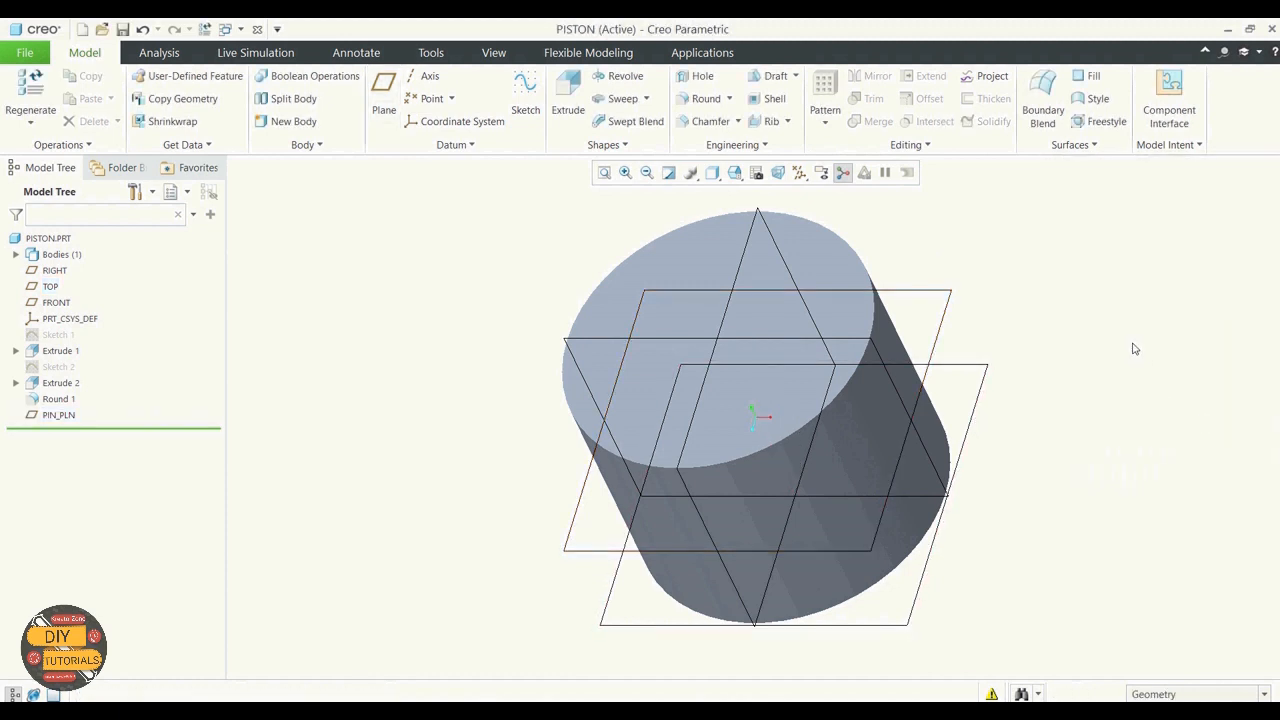
Turn on axis display and create a datum axis through the intersection of the PIN_PLN and FRONT planes
{"action": "left_click", "coordinate": [800, 172]}
{"action": "left_click", "coordinate": [808, 213]}
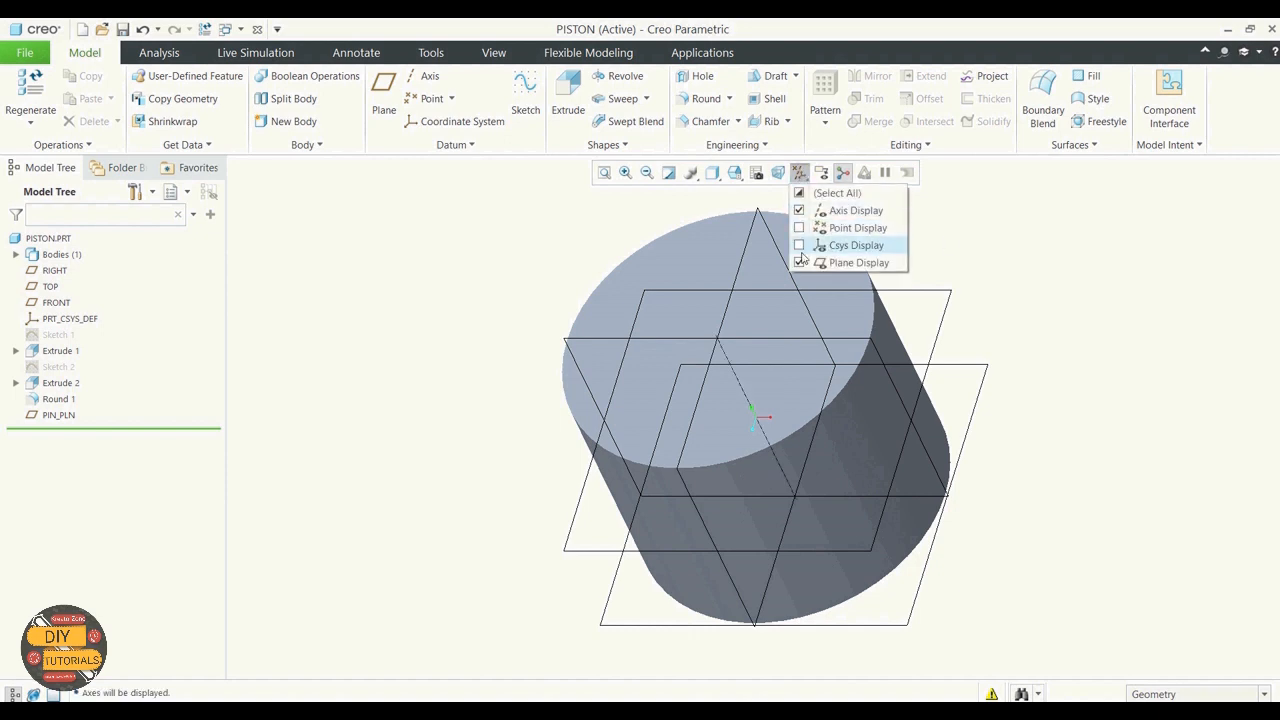
{"action": "left_click", "coordinate": [1076, 296]}
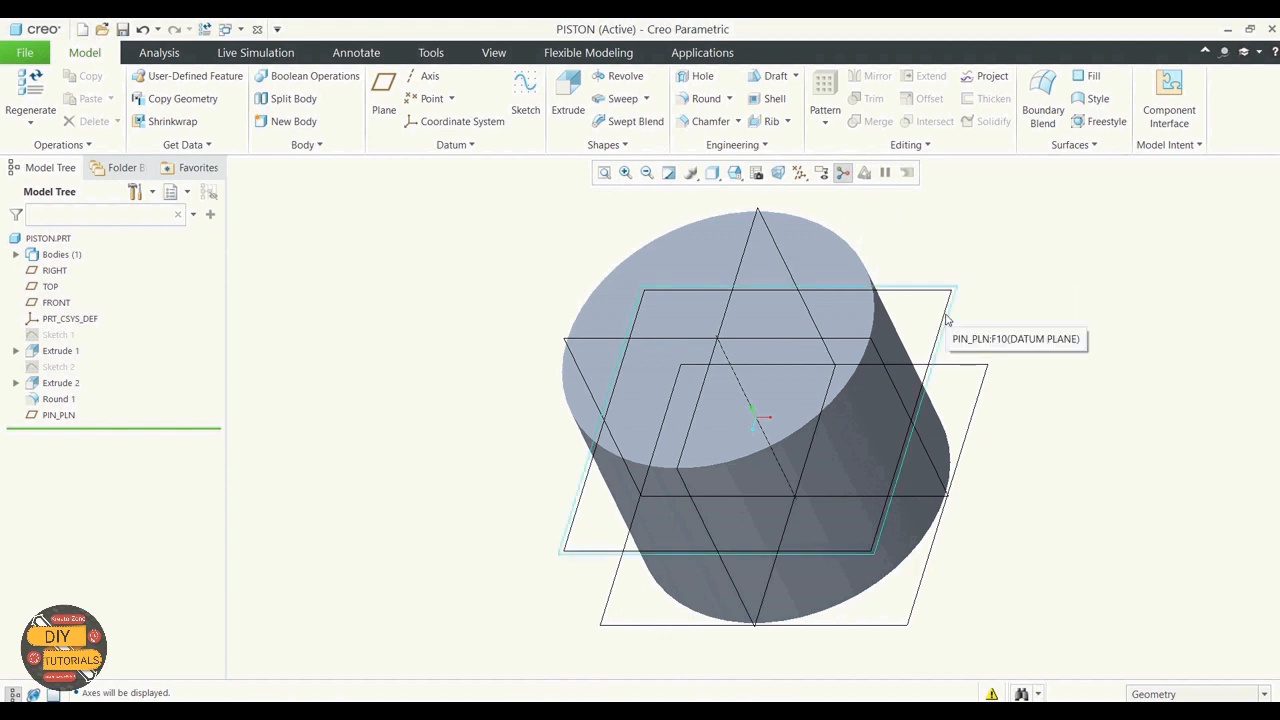
{"action": "left_click", "coordinate": [424, 76]}
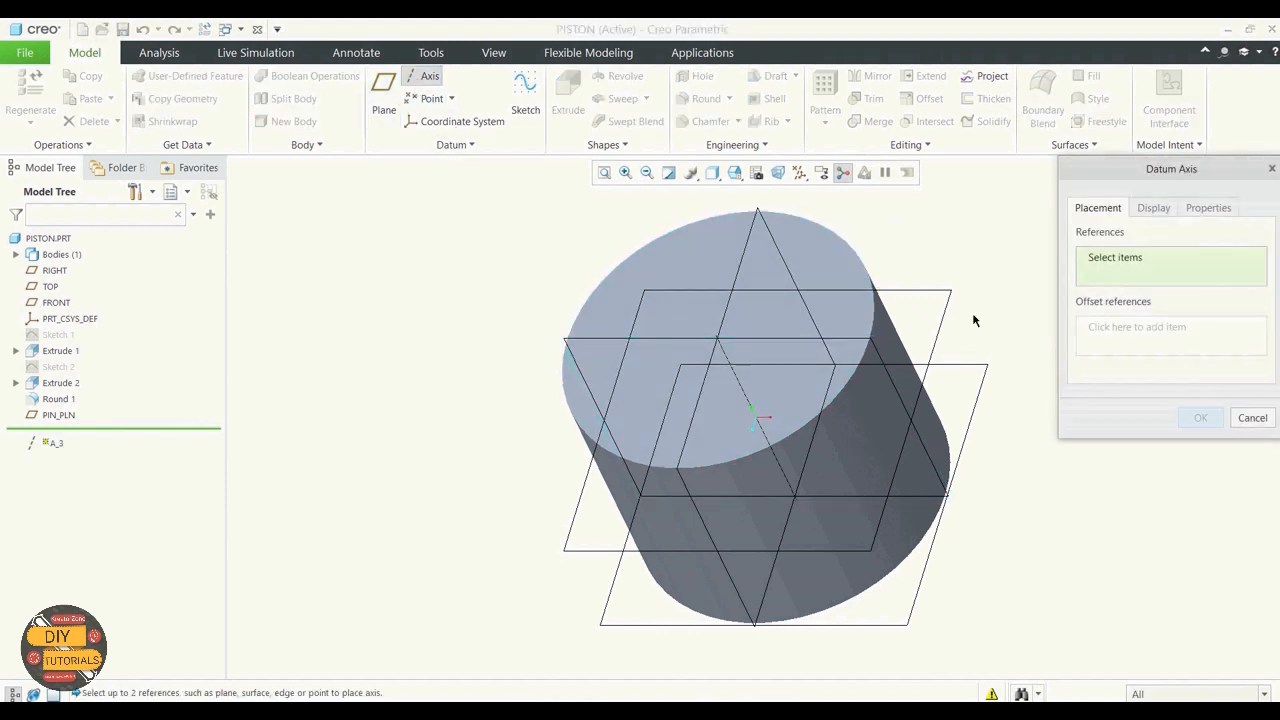
{"action": "left_click", "coordinate": [1113, 257]}
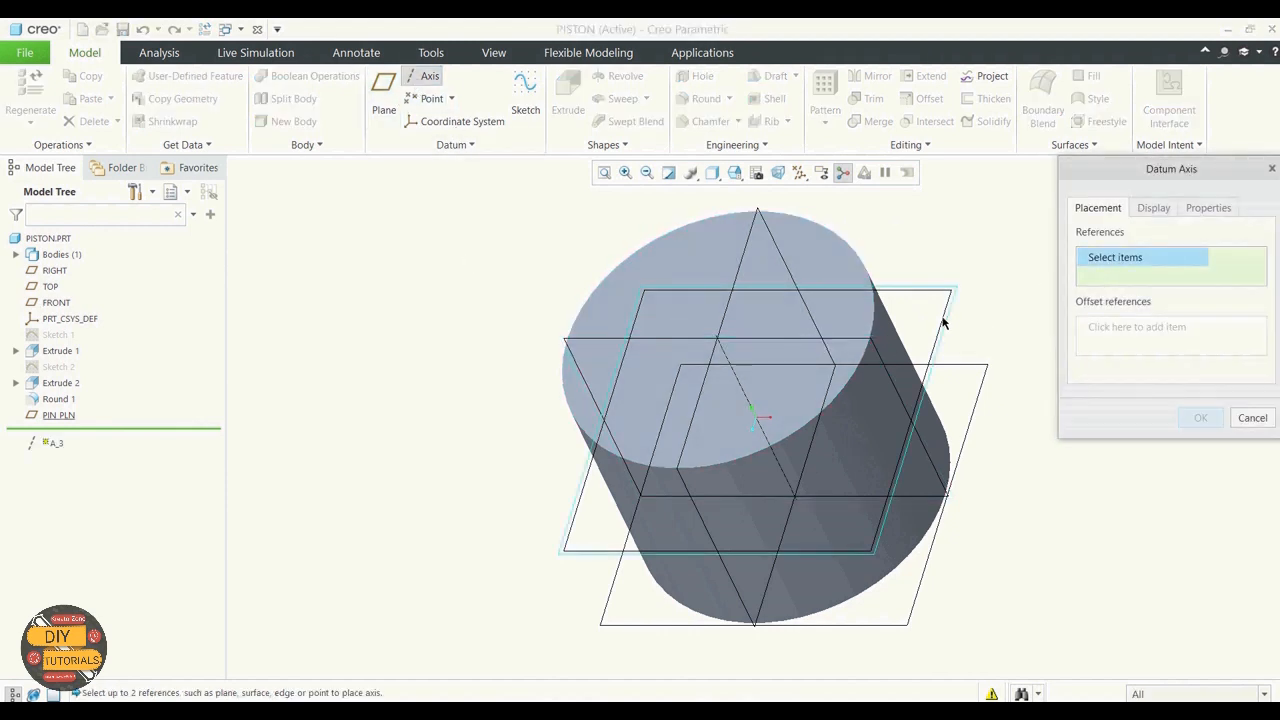
{"action": "left_click", "coordinate": [943, 323]}
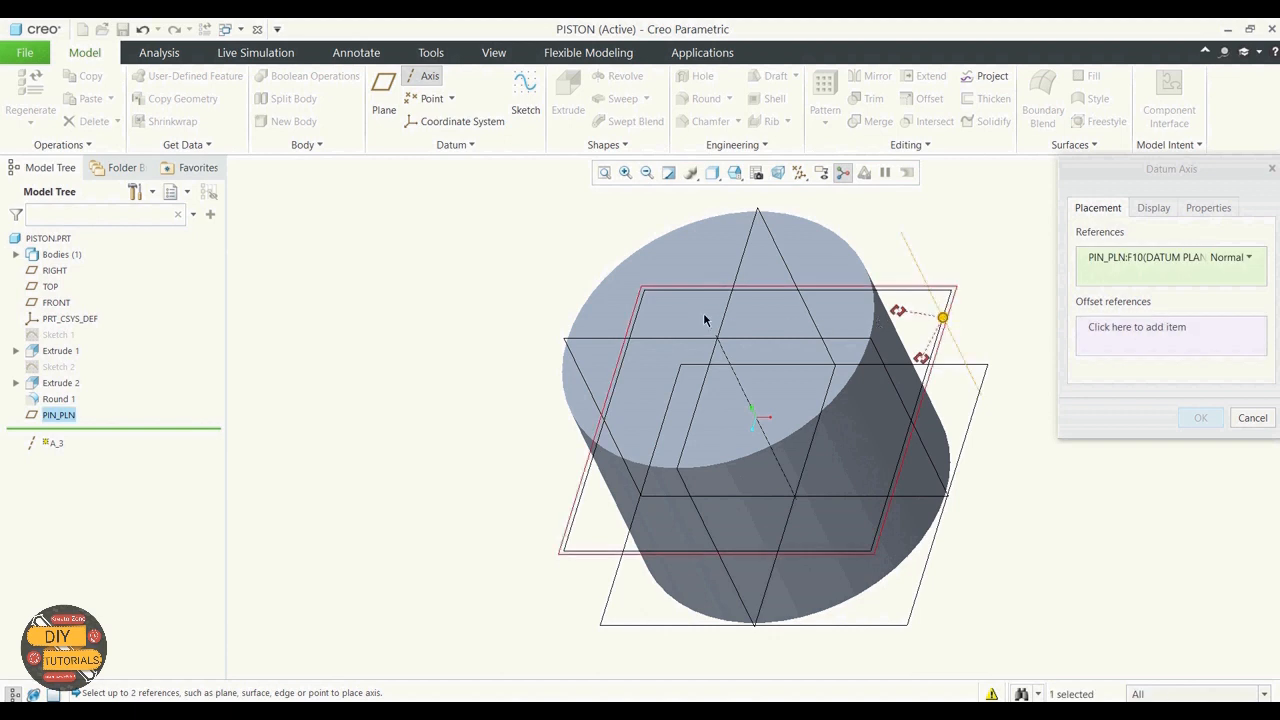
{"action": "left_click", "coordinate": [52, 303], "text": "ctrl"}
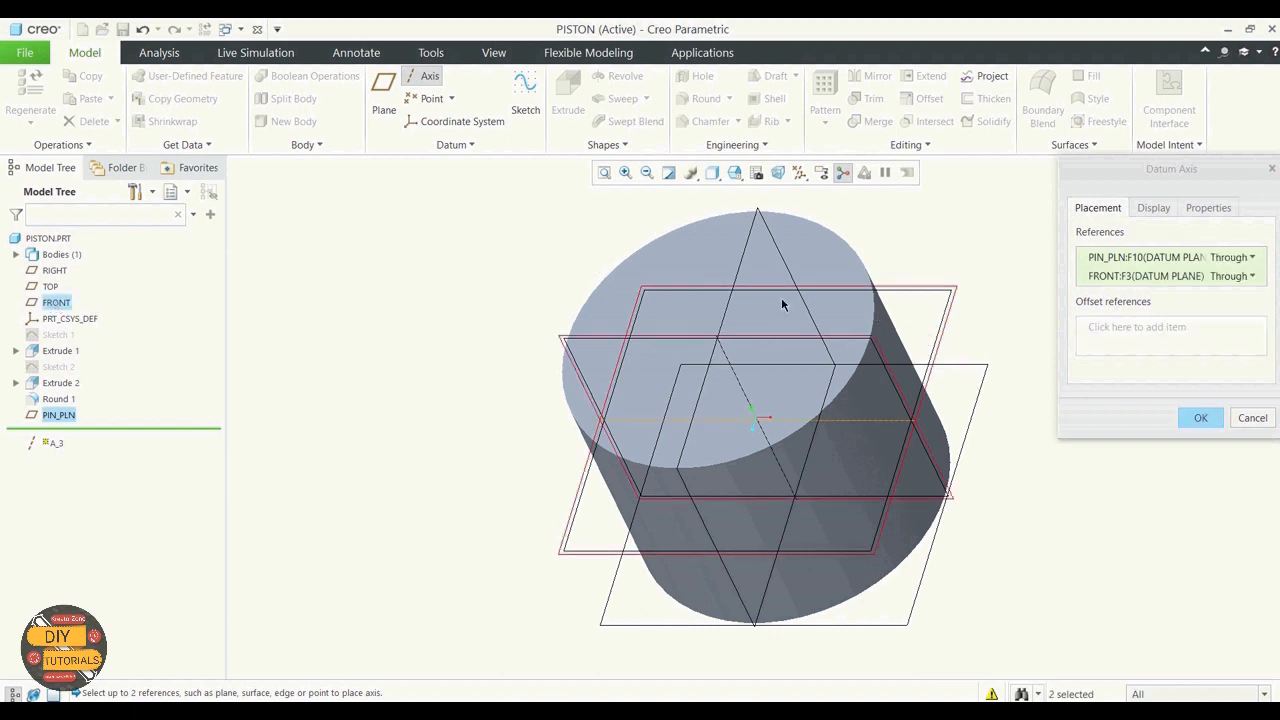
{"action": "left_click", "coordinate": [1198, 419]}
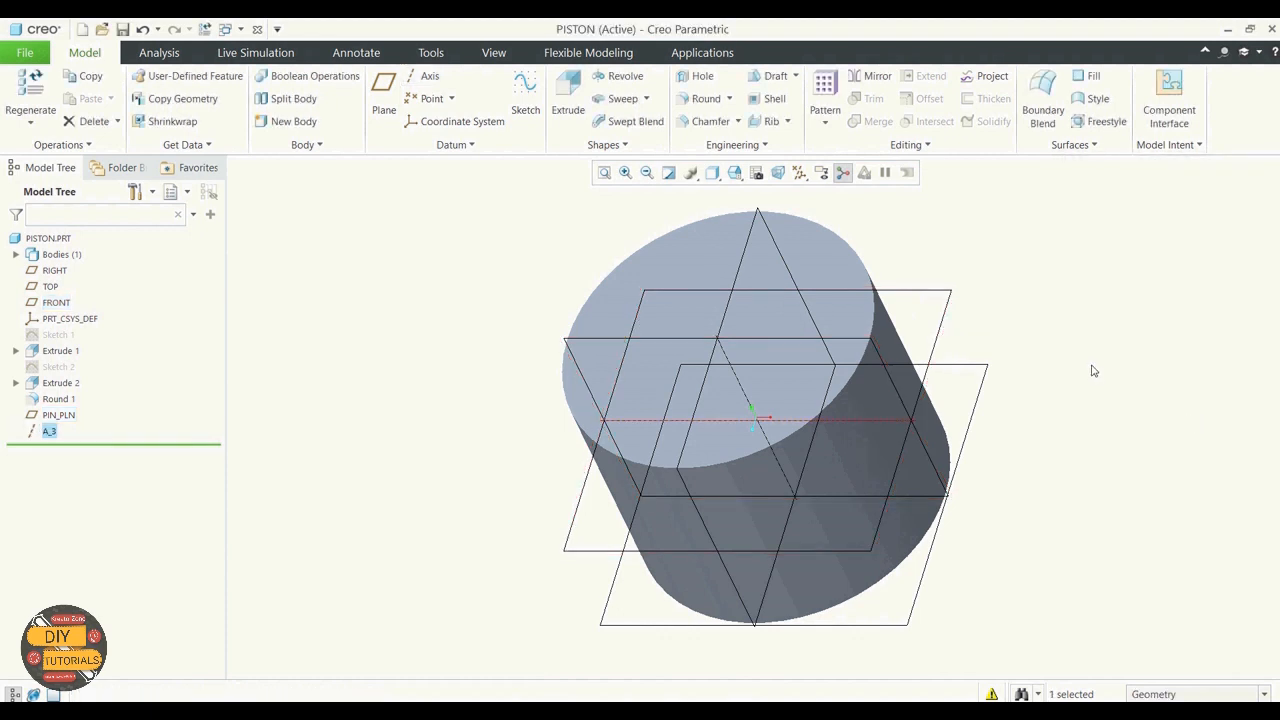
{"action": "mouse_move", "coordinate": [1092, 371]}
{"action": "middle_mouse_down"}
{"action": "mouse_move", "coordinate": [1106, 323]}
{"action": "mouse_move", "coordinate": [1040, 340]}
{"action": "mouse_move", "coordinate": [1094, 326]}
{"action": "mouse_move", "coordinate": [1097, 351]}
{"action": "mouse_move", "coordinate": [1111, 340]}
{"action": "mouse_move", "coordinate": [1006, 381]}
{"action": "middle_mouse_up"}
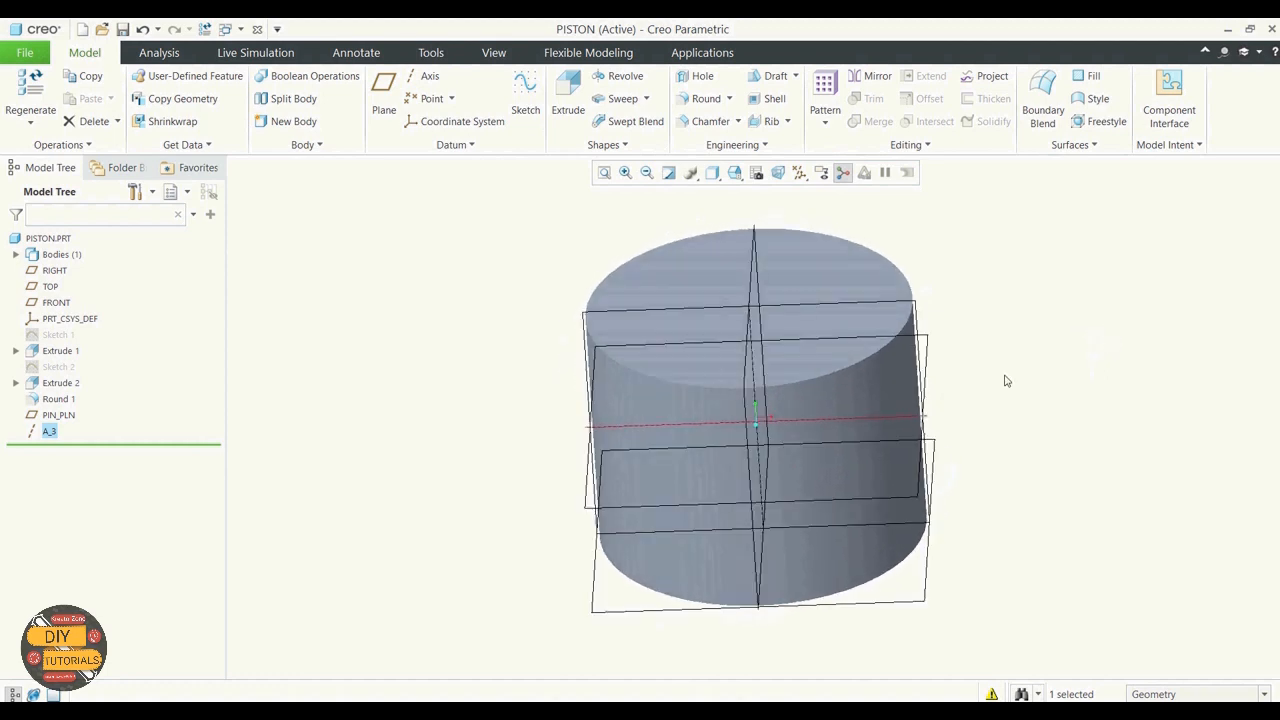
{"action": "left_click", "coordinate": [369, 381]}
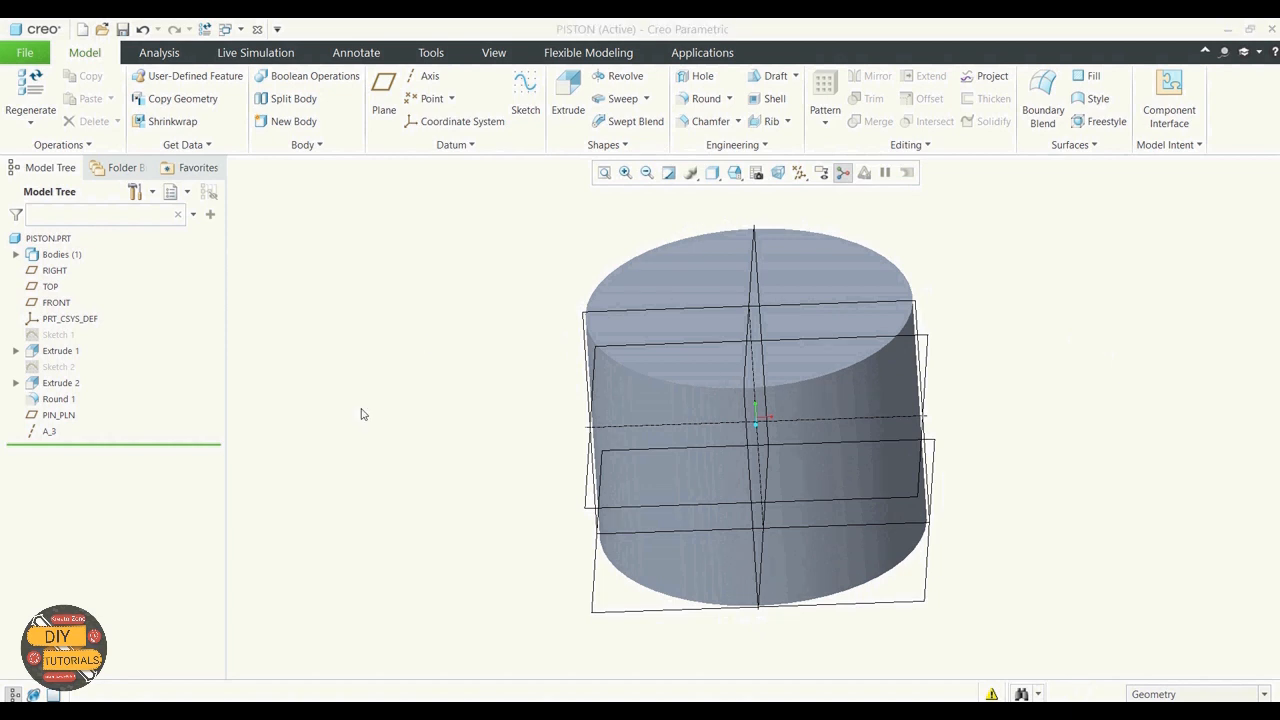
Edit the definition of the new datum axis and rename it PIN_AXIS
{"action": "left_click", "coordinate": [50, 432]}
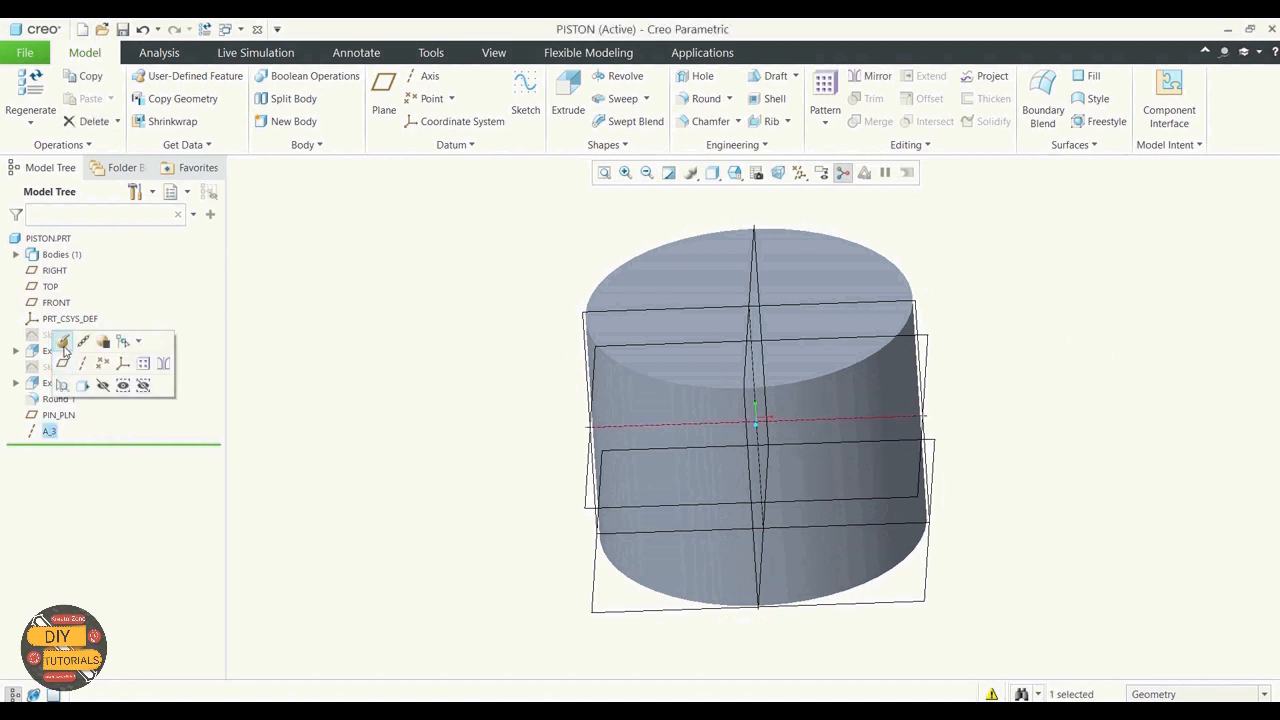
{"action": "left_click", "coordinate": [63, 345]}
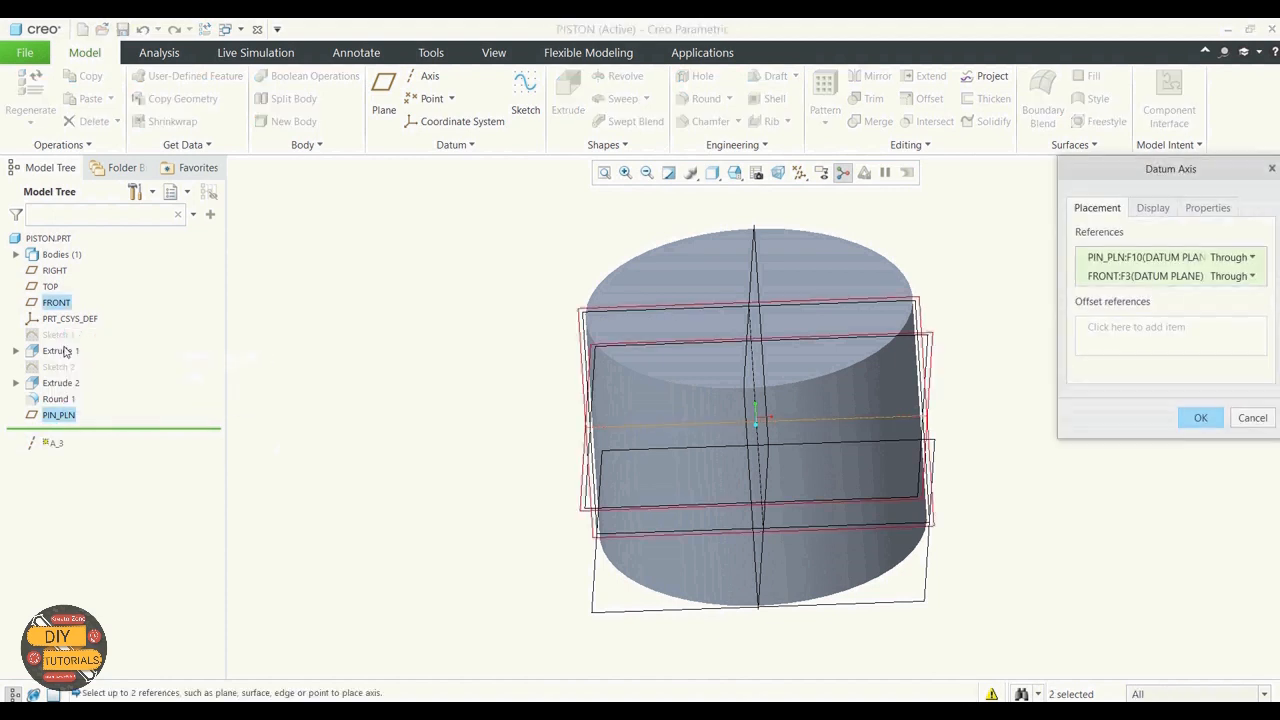
{"action": "left_click", "coordinate": [1172, 214]}
{"action": "left_click", "coordinate": [1207, 208]}
{"action": "double_click", "coordinate": [1166, 245]}
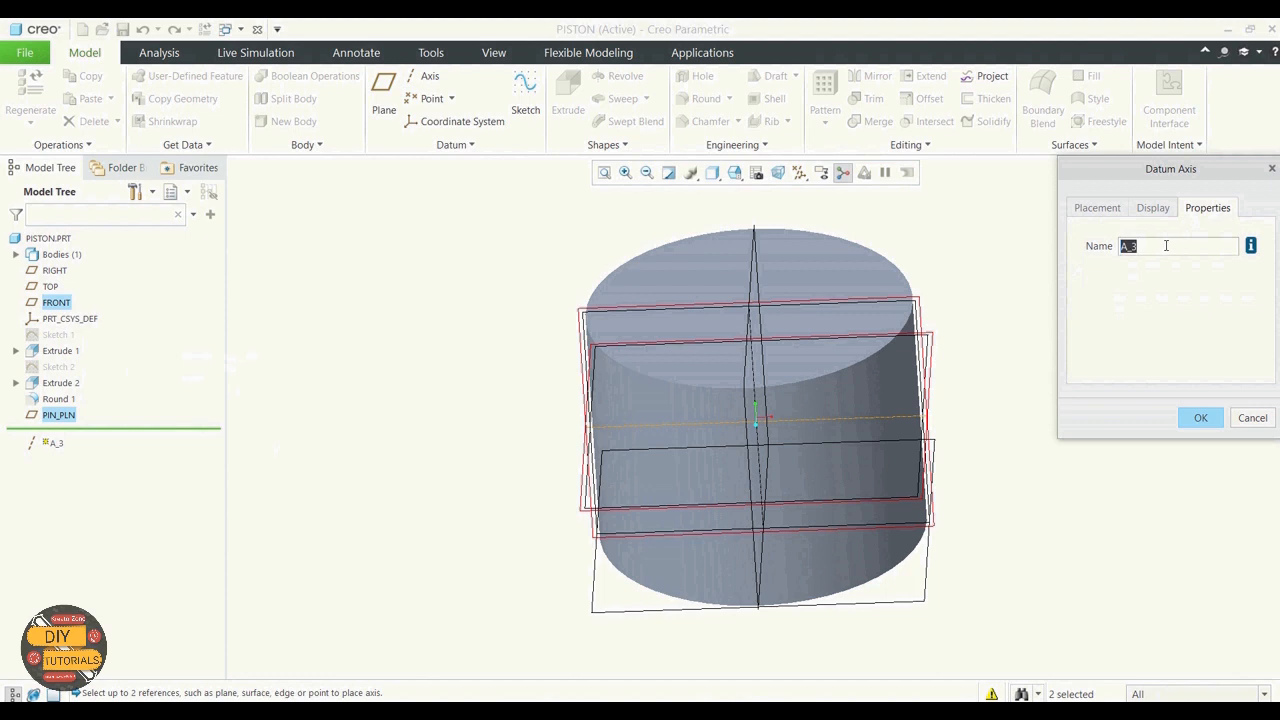
{"action": "key", "text": "BackSpace"}
{"action": "type", "text": "PIN_AXIS"}
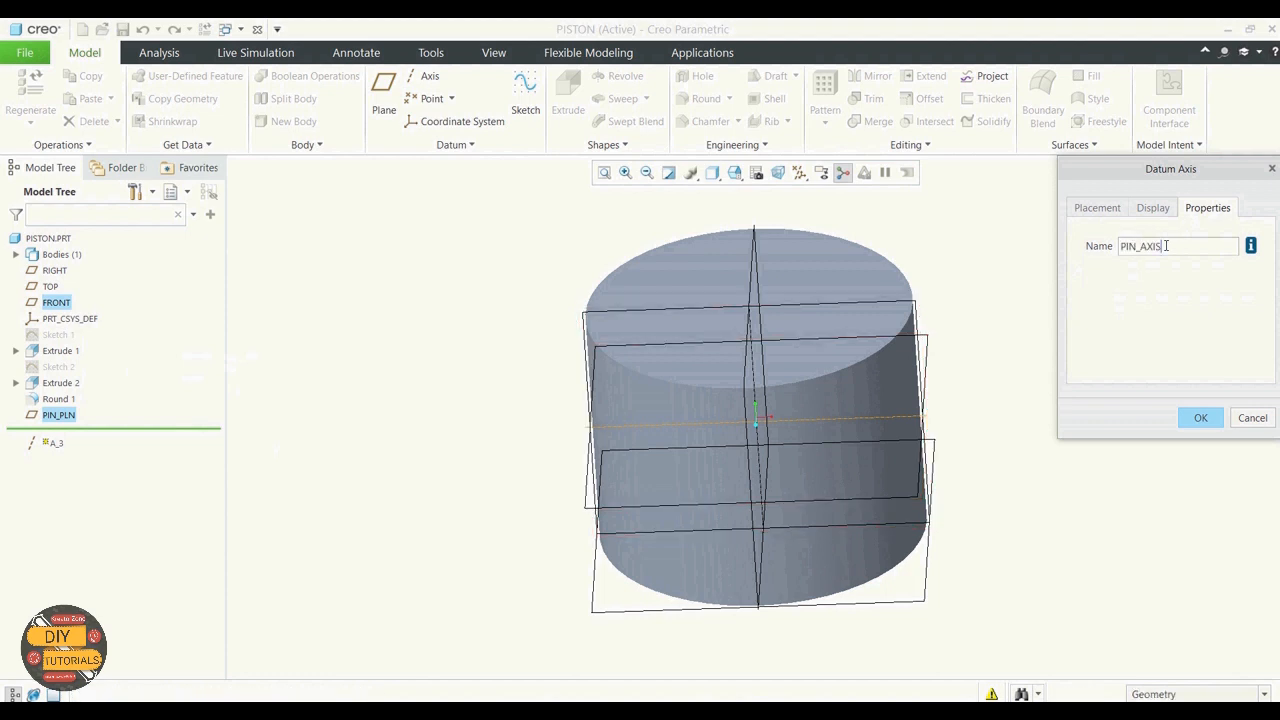
{"action": "left_click", "coordinate": [1201, 418]}
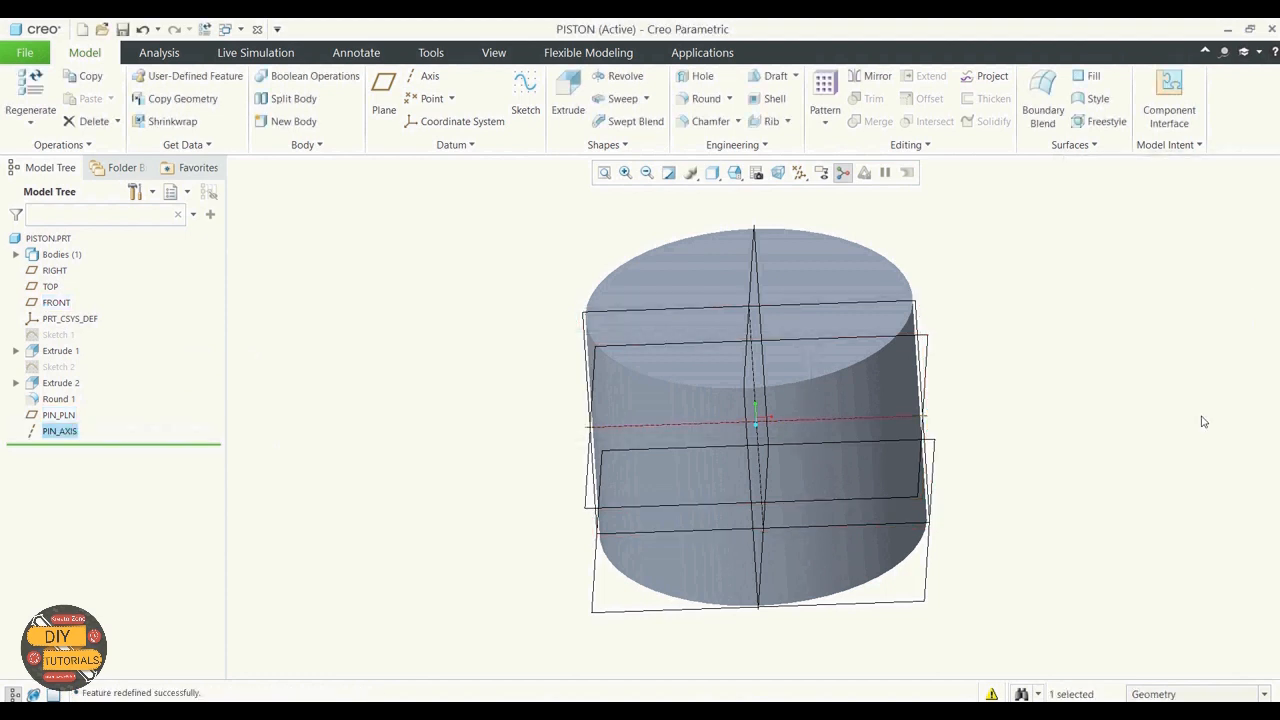
{"action": "left_click", "coordinate": [1085, 370]}
Return the piston model to the default orientation
{"action": "mouse_move", "coordinate": [1086, 309]}
{"action": "middle_mouse_down"}
{"action": "mouse_move", "coordinate": [1071, 307]}
{"action": "mouse_move", "coordinate": [1086, 331]}
{"action": "mouse_move", "coordinate": [1086, 320]}
{"action": "middle_mouse_up"}
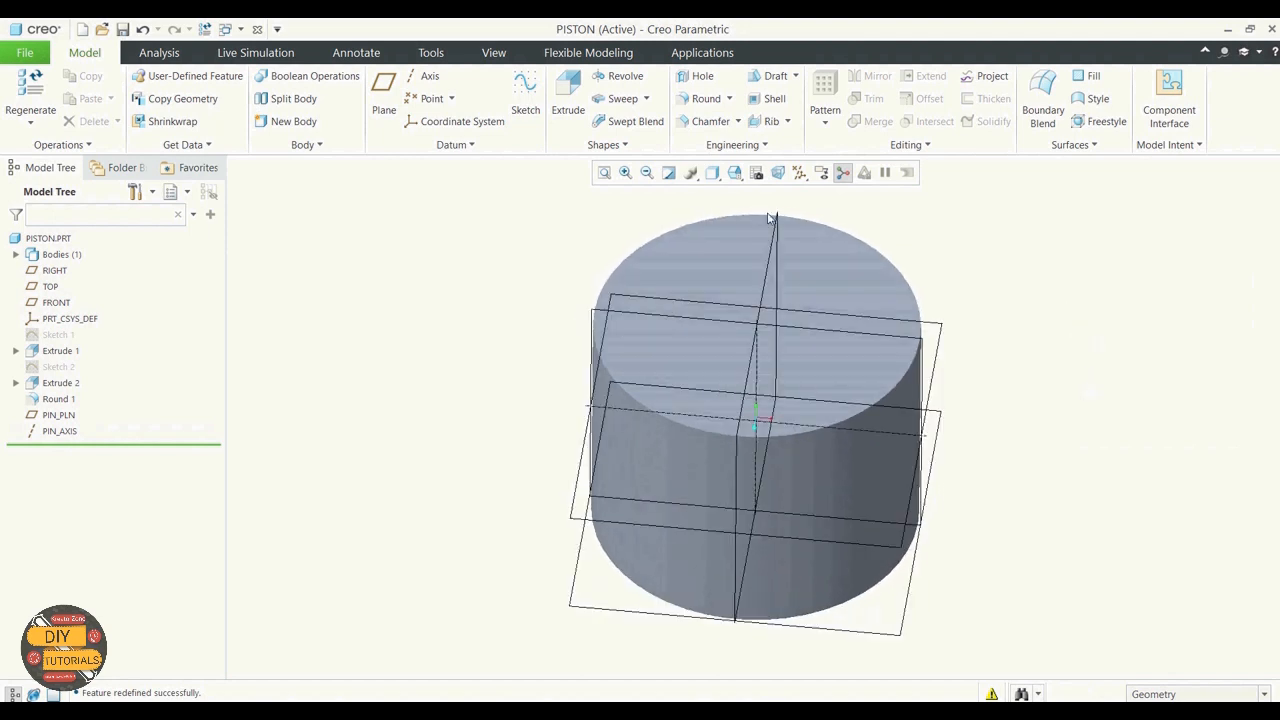
{"action": "left_click", "coordinate": [734, 172]}
{"action": "left_click", "coordinate": [788, 206]}
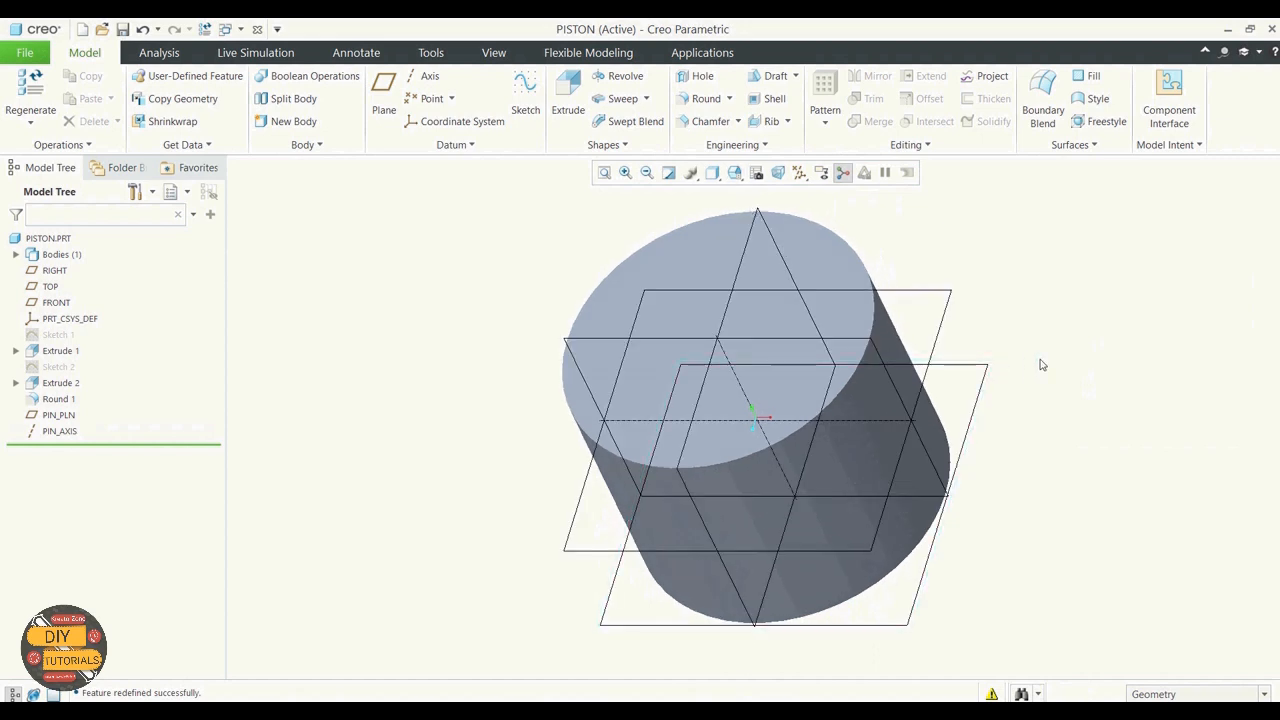
Save the piston part and start a sketch on the FRONT plane with the RIGHT plane as the right-facing orientation reference
{"action": "key", "text": "ctrl+s"}
{"action": "left_click", "coordinate": [525, 108]}
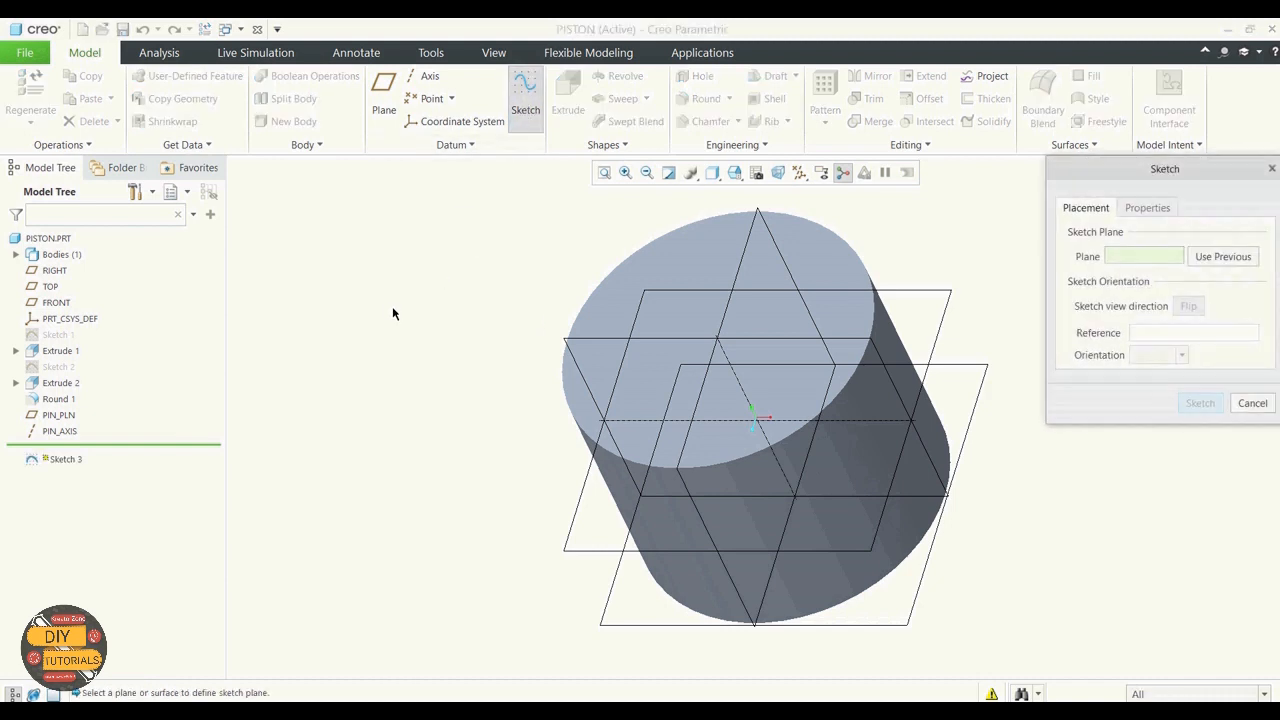
{"action": "left_click", "coordinate": [56, 302]}
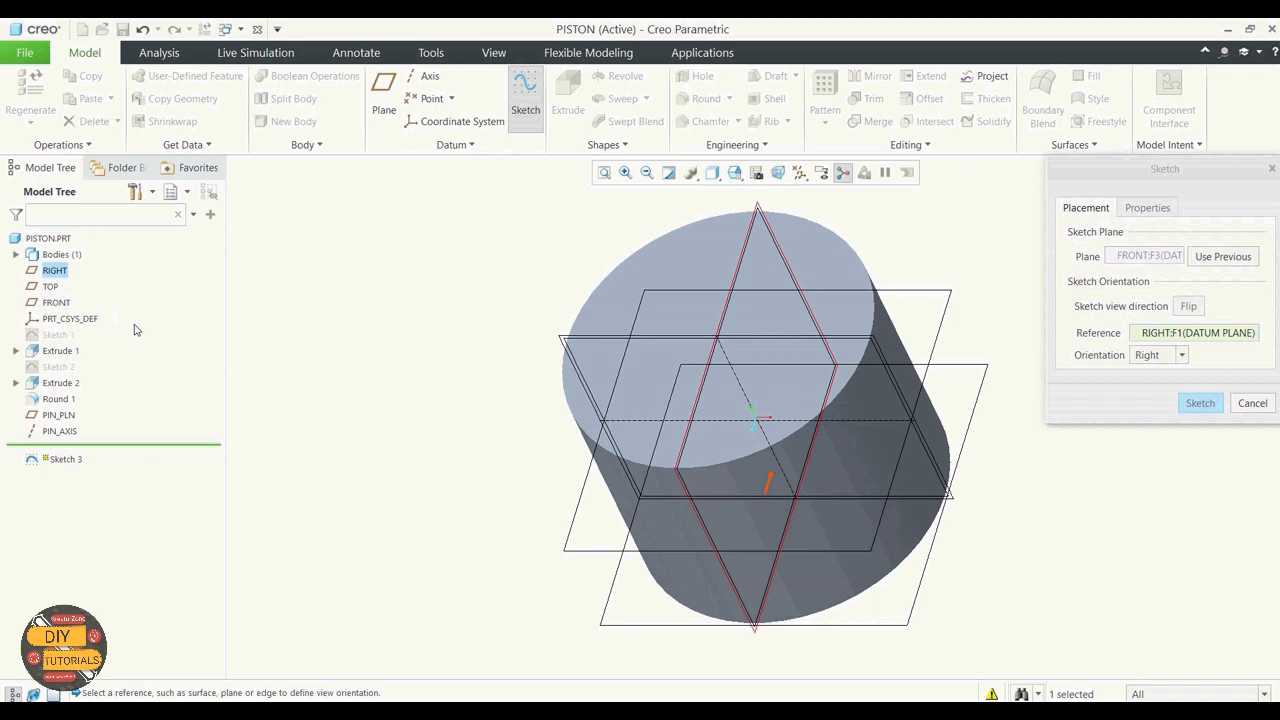
{"action": "left_click", "coordinate": [1200, 403]}
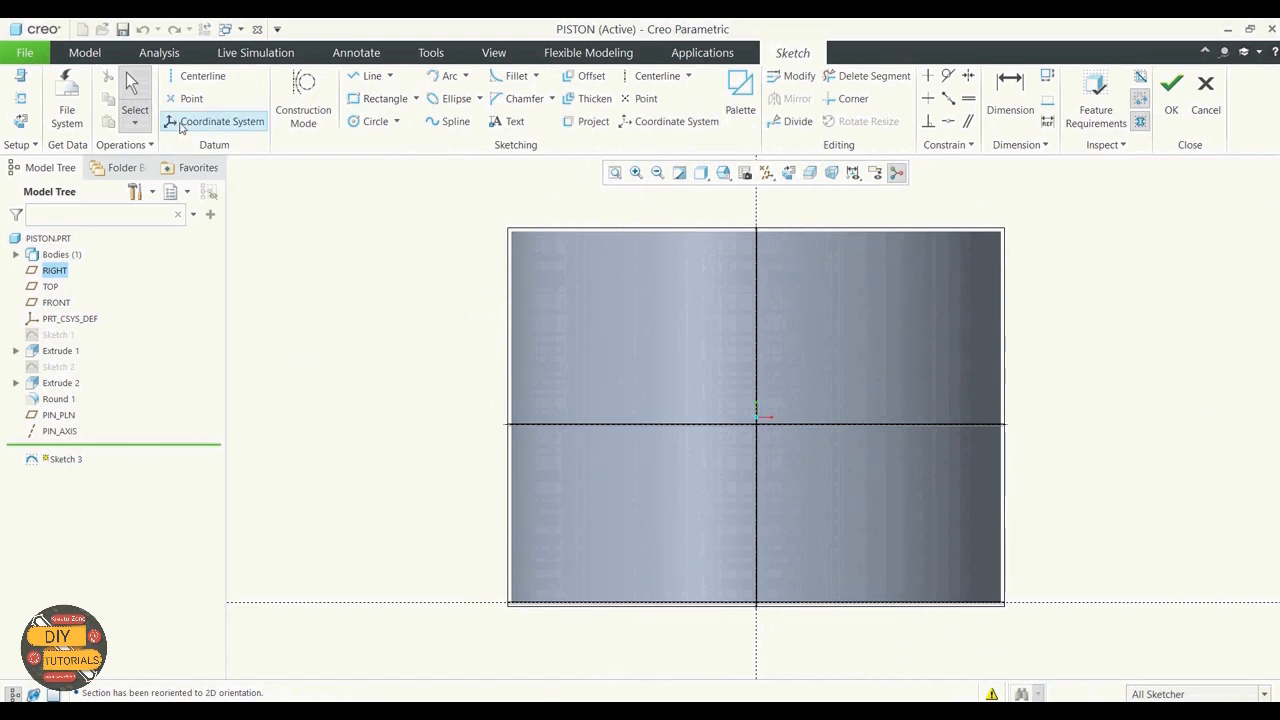
Add PIN_AXIS to the sketch references
{"action": "left_click", "coordinate": [22, 104]}
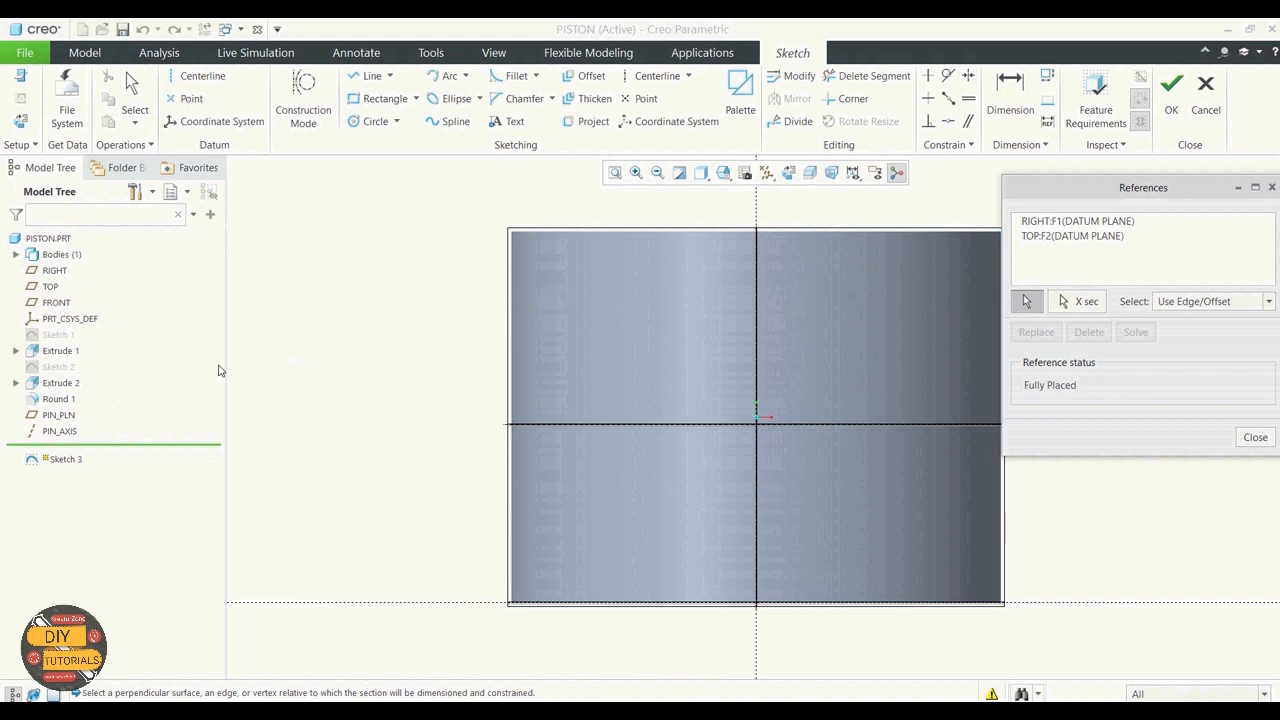
{"action": "left_click", "coordinate": [60, 432]}
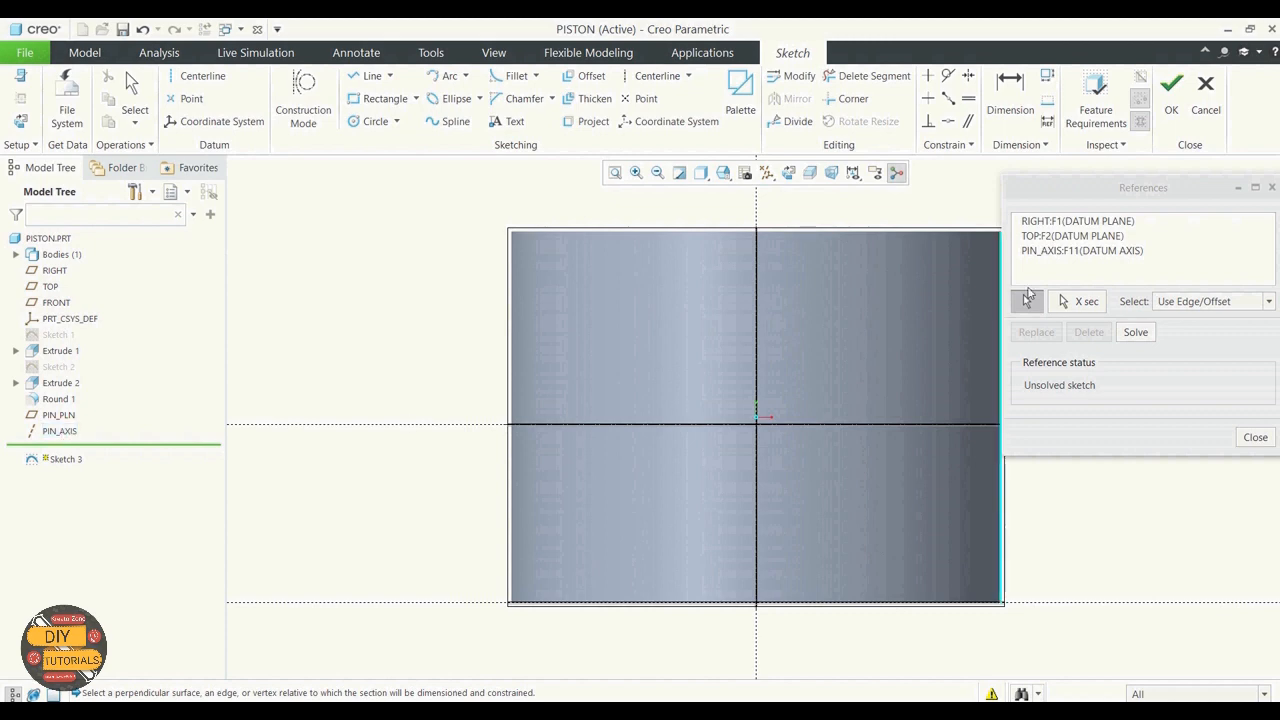
{"action": "left_click", "coordinate": [1253, 437]}
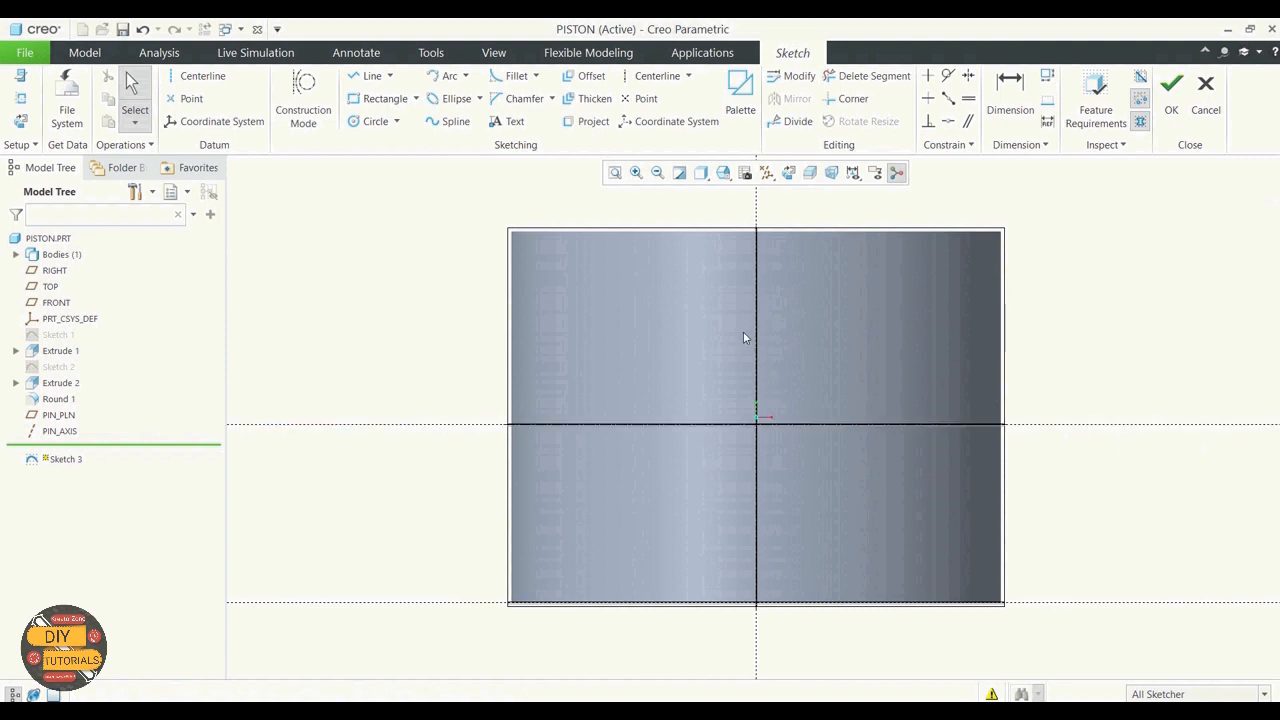
Sketch a closed trapezoid across the pin axis near the cylinder's right edge, about 6.7 mm wide with a vertical outer side about 22.7 mm long
{"action": "left_click", "coordinate": [370, 76]}
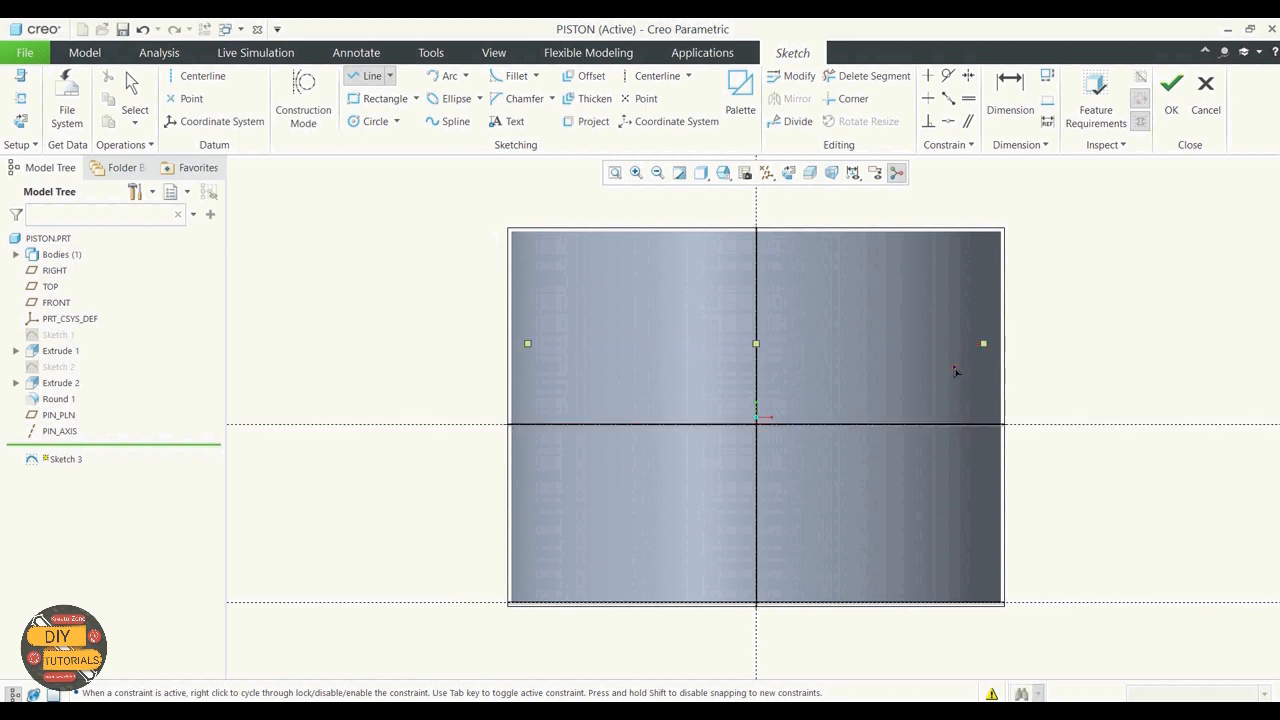
{"action": "left_click", "coordinate": [959, 366]}
{"action": "left_click", "coordinate": [960, 502]}
{"action": "left_click", "coordinate": [919, 479]}
{"action": "left_click", "coordinate": [918, 386]}
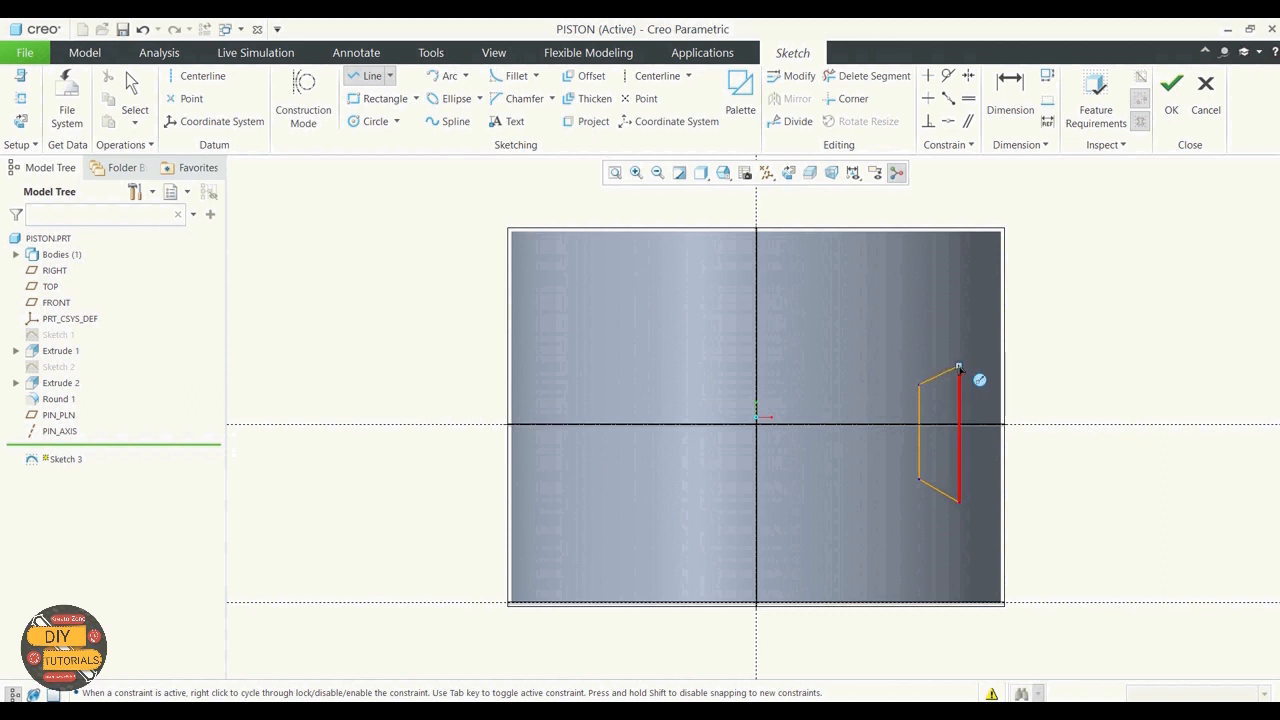
{"action": "left_click", "coordinate": [958, 368]}
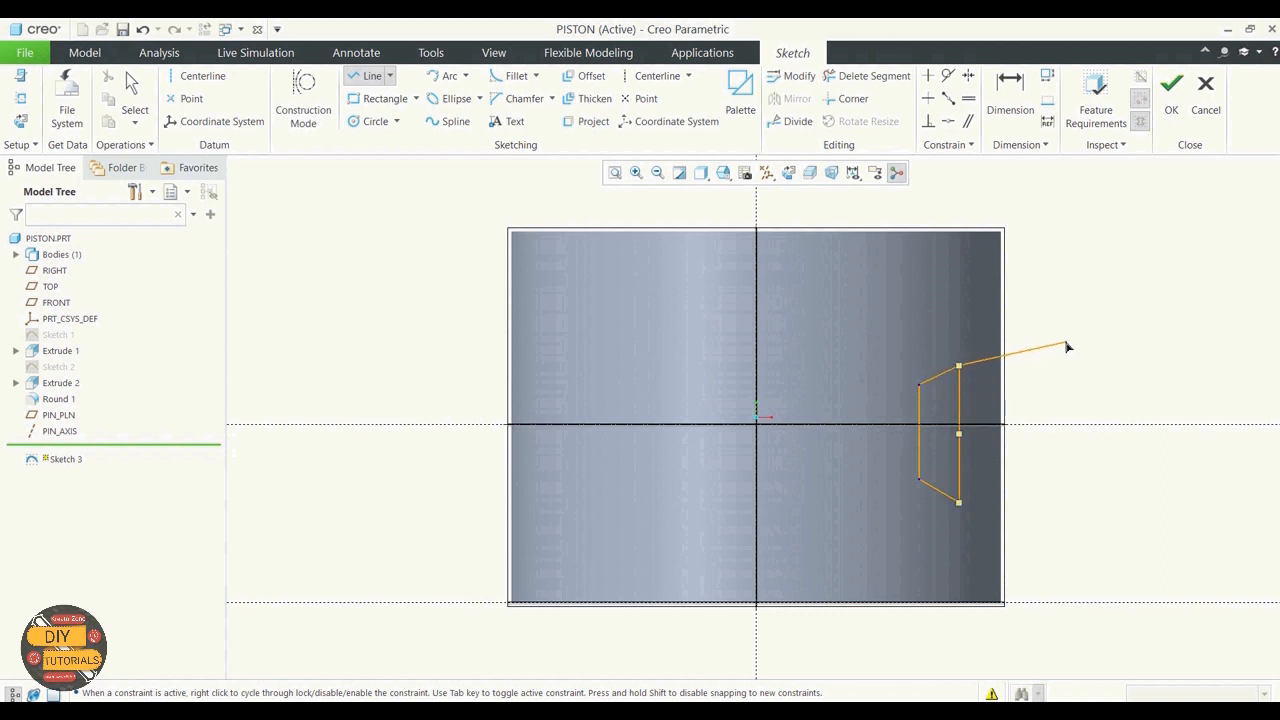
{"action": "middle_click", "coordinate": [1068, 347]}
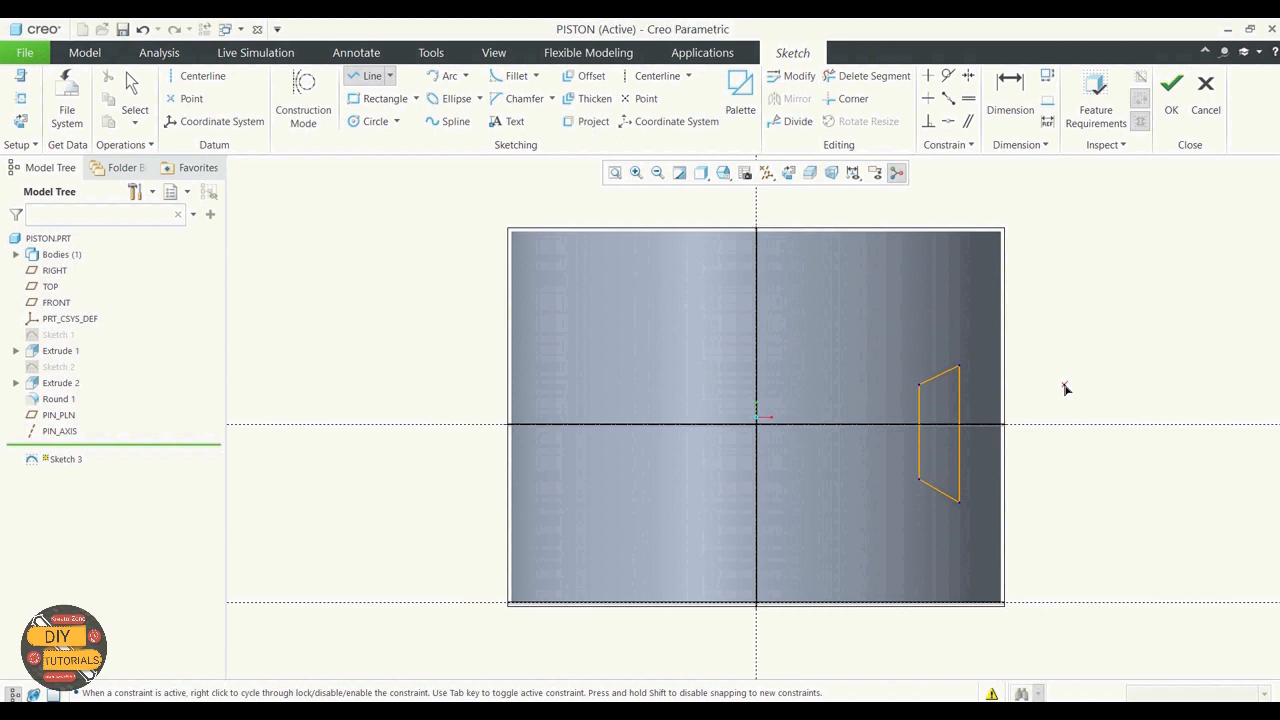
{"action": "left_click", "coordinate": [134, 100]}
{"action": "key", "text": "ctrl+a"}
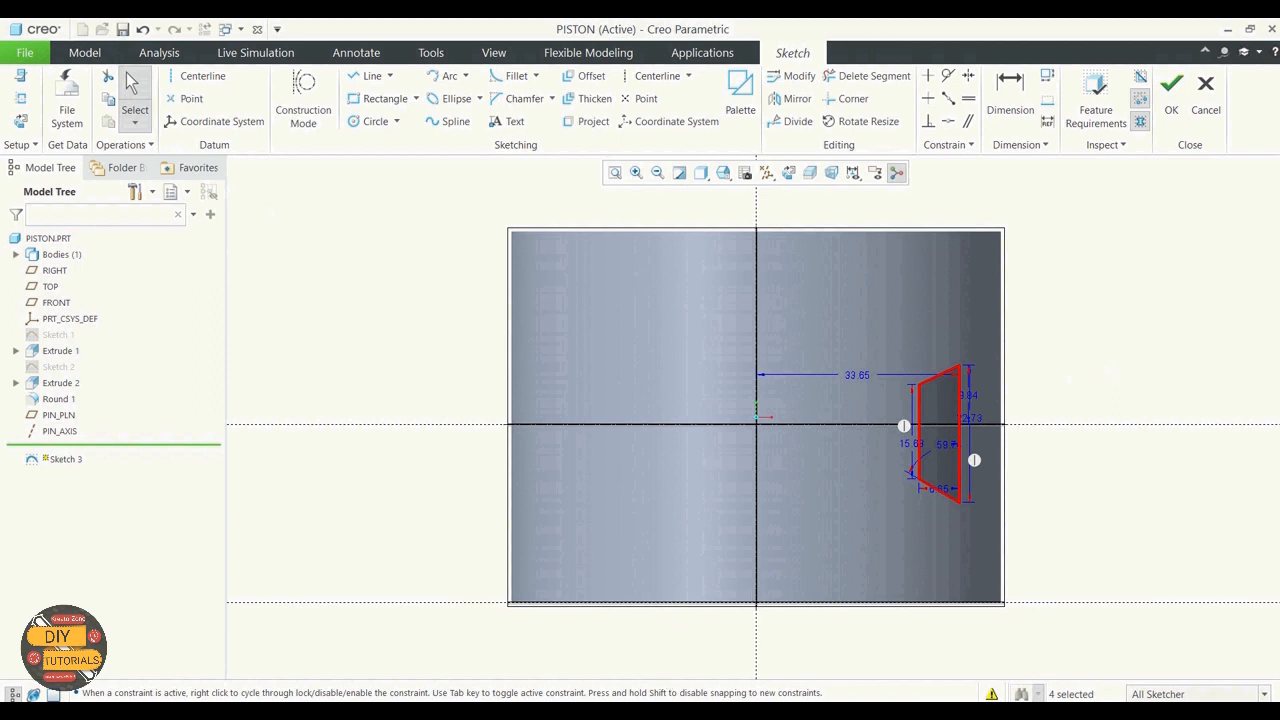
Move the outer side's length dimension and its offset dimension from the pin axis outward, clear of the trapezoid
{"action": "left_click", "coordinate": [963, 421]}
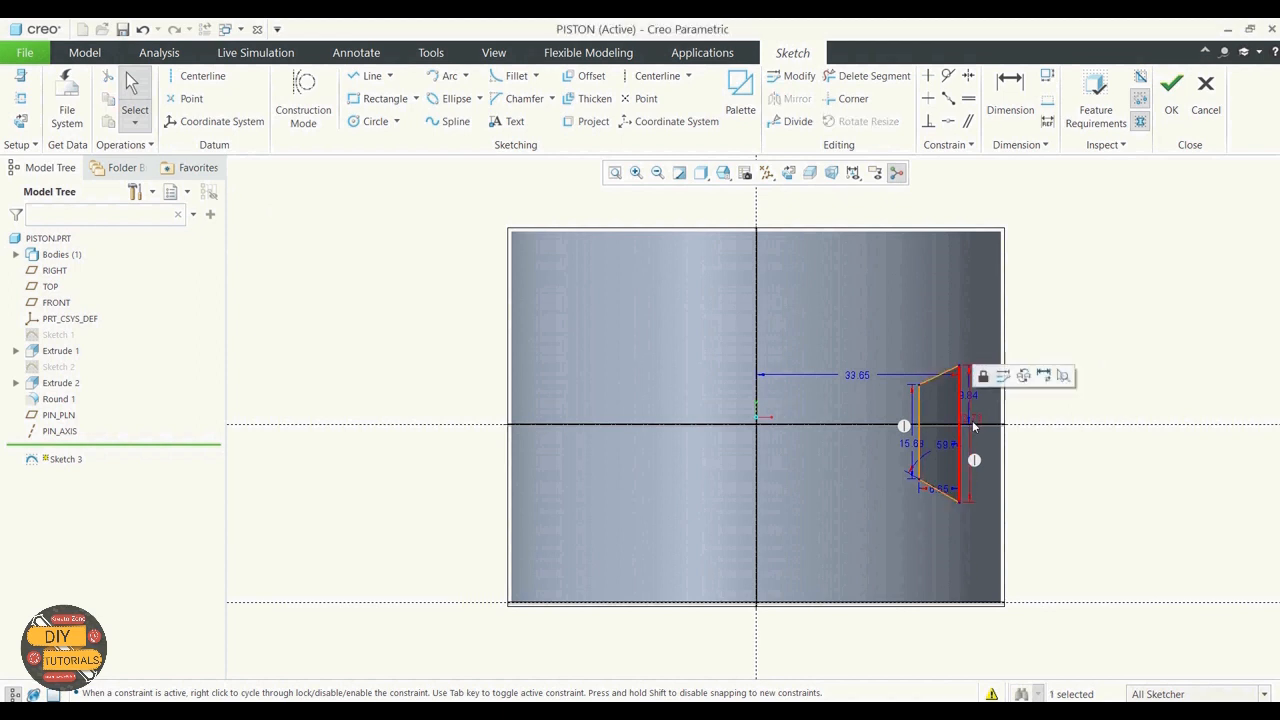
{"action": "left_click_drag", "start_coordinate": [978, 421], "coordinate": [1058, 424]}
{"action": "left_click", "coordinate": [970, 396]}
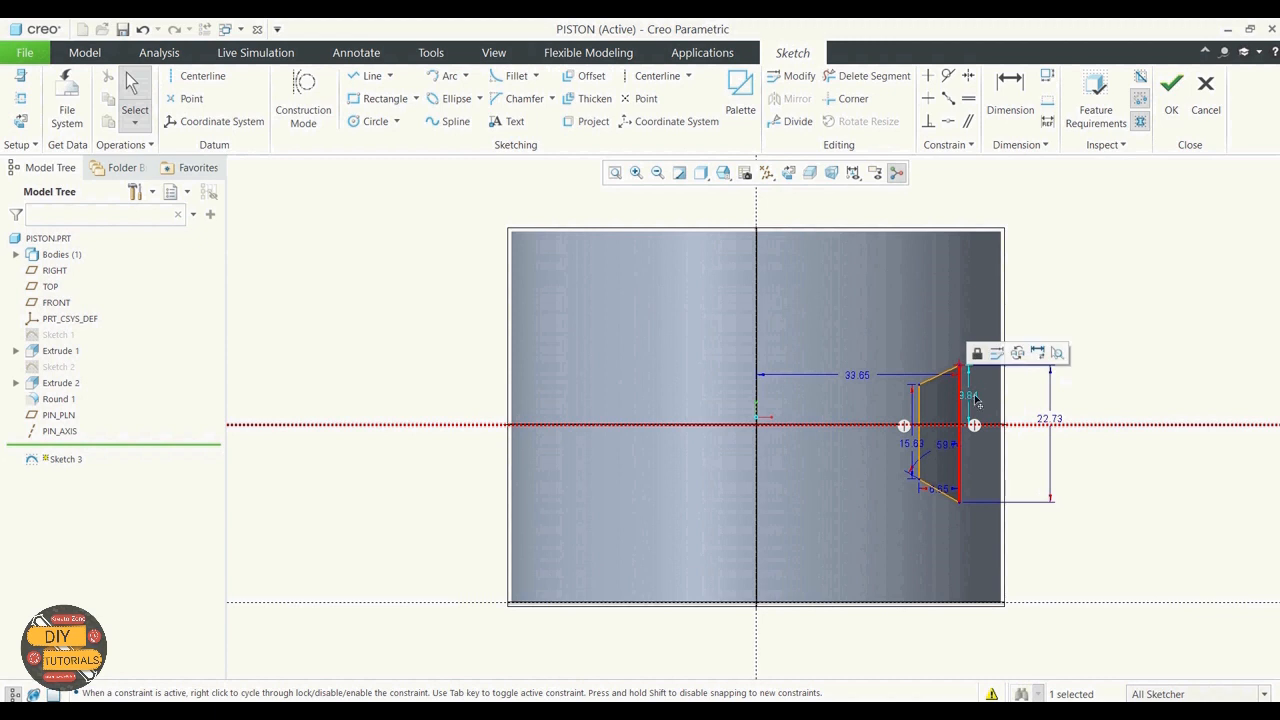
{"action": "left_click_drag", "start_coordinate": [970, 396], "coordinate": [1012, 398]}
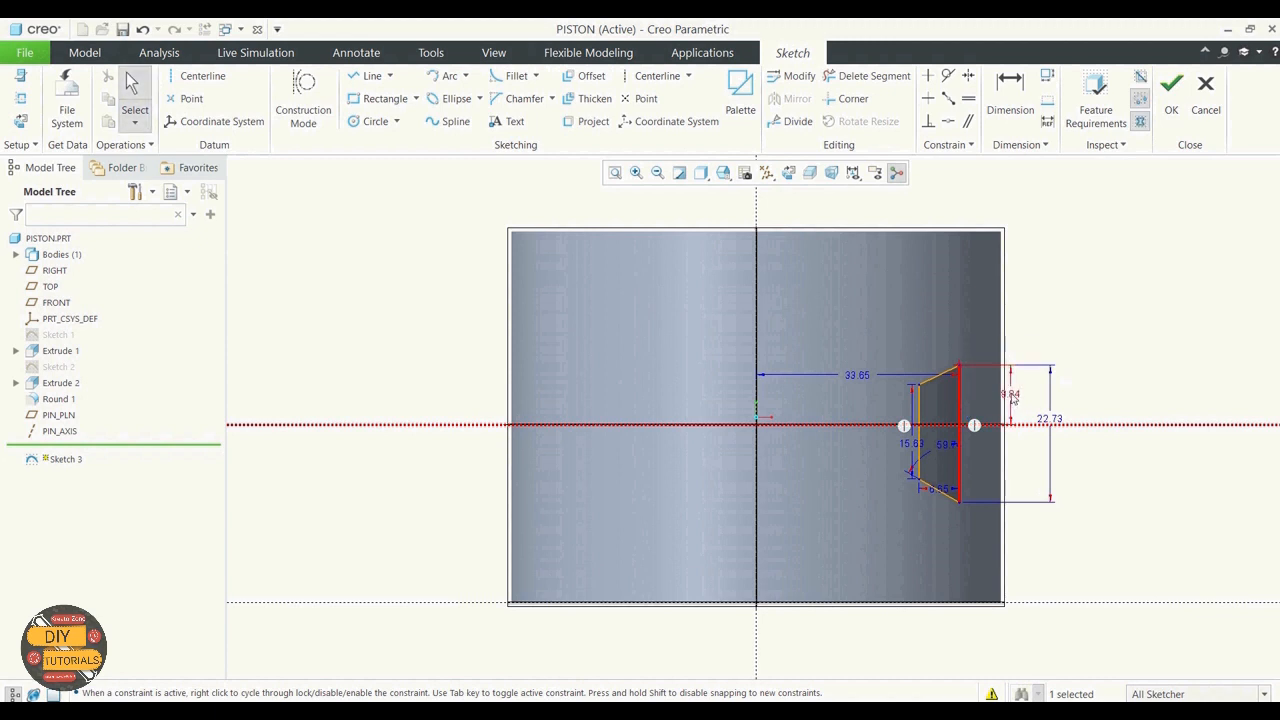
{"action": "left_click", "coordinate": [1090, 387]}
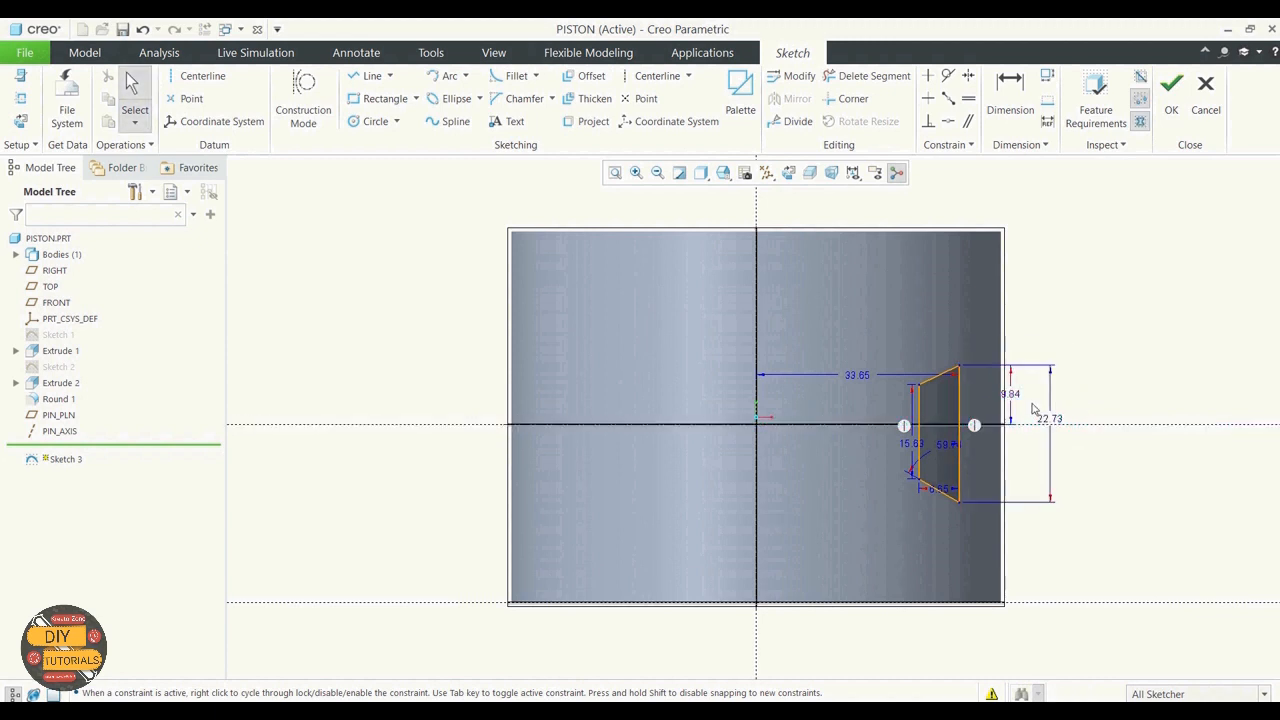
Set the trapezoid's upper outer corner 13.67 mm above the pin axis and the outer side's length to 33.08 mm
{"action": "double_click", "coordinate": [1013, 400]}
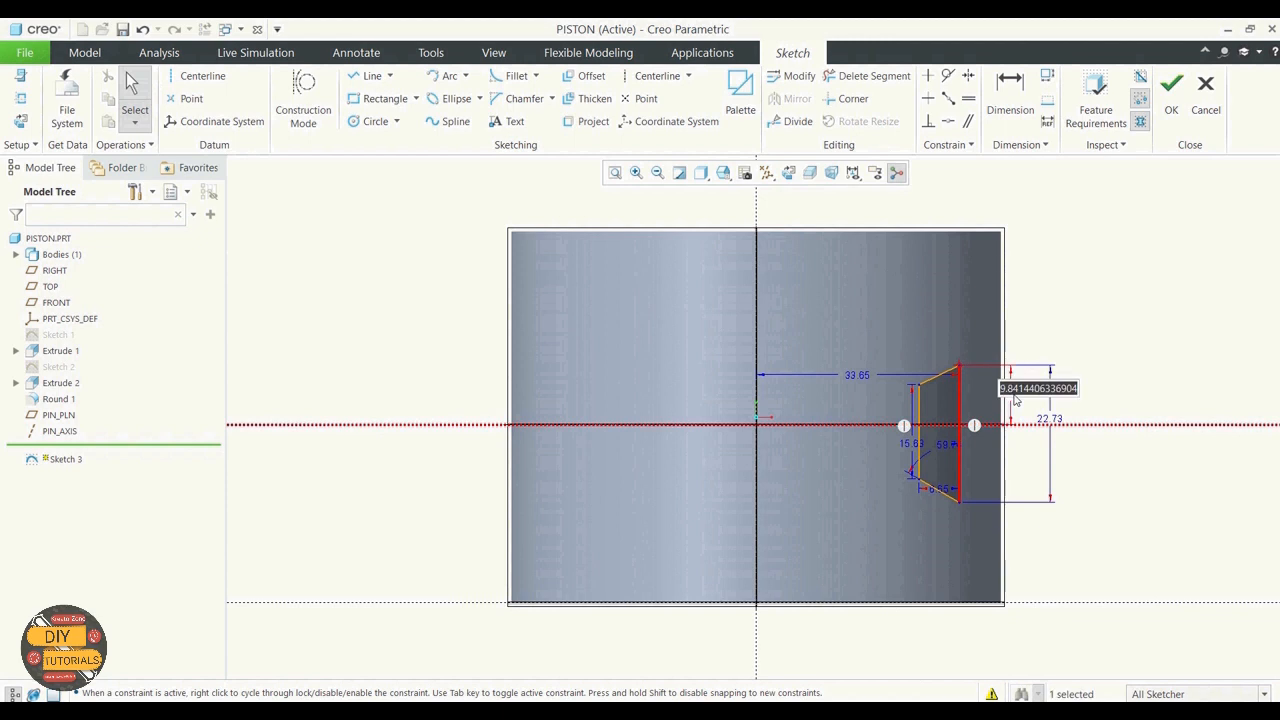
{"action": "type", "text": "13.67"}
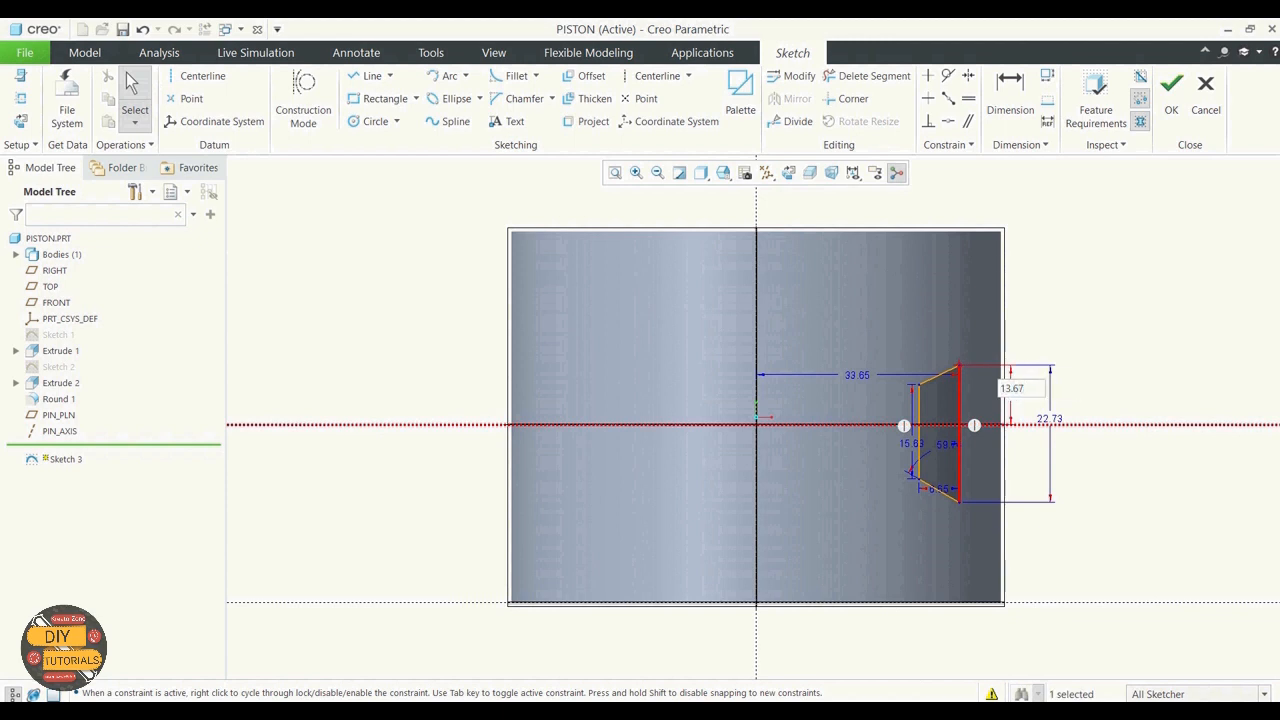
{"action": "key", "text": "Return"}
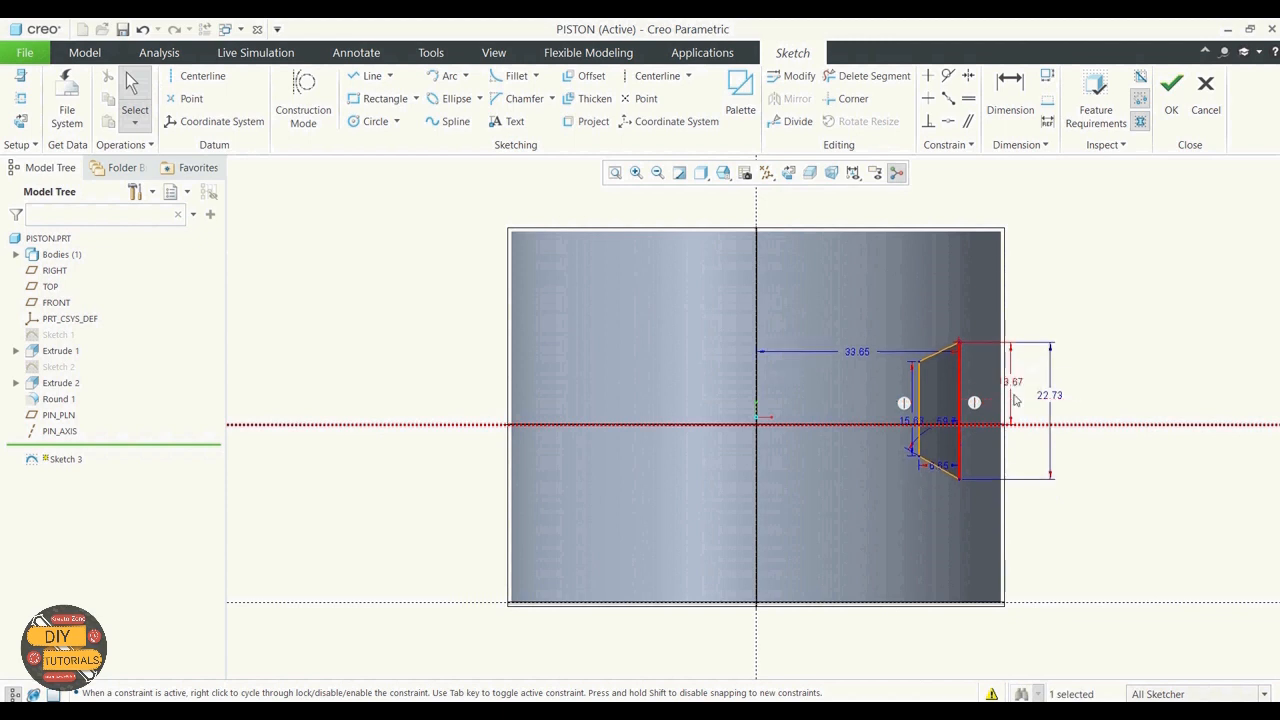
{"action": "double_click", "coordinate": [1062, 401]}
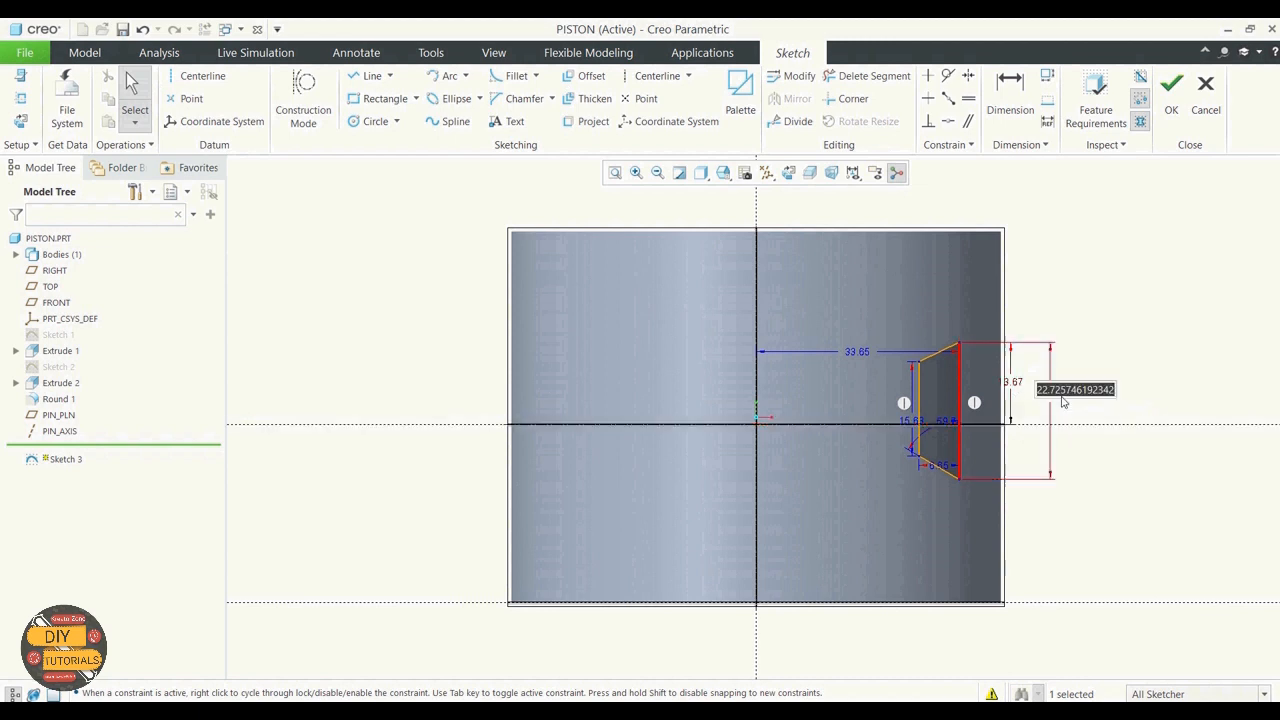
{"action": "type", "text": "33.08"}
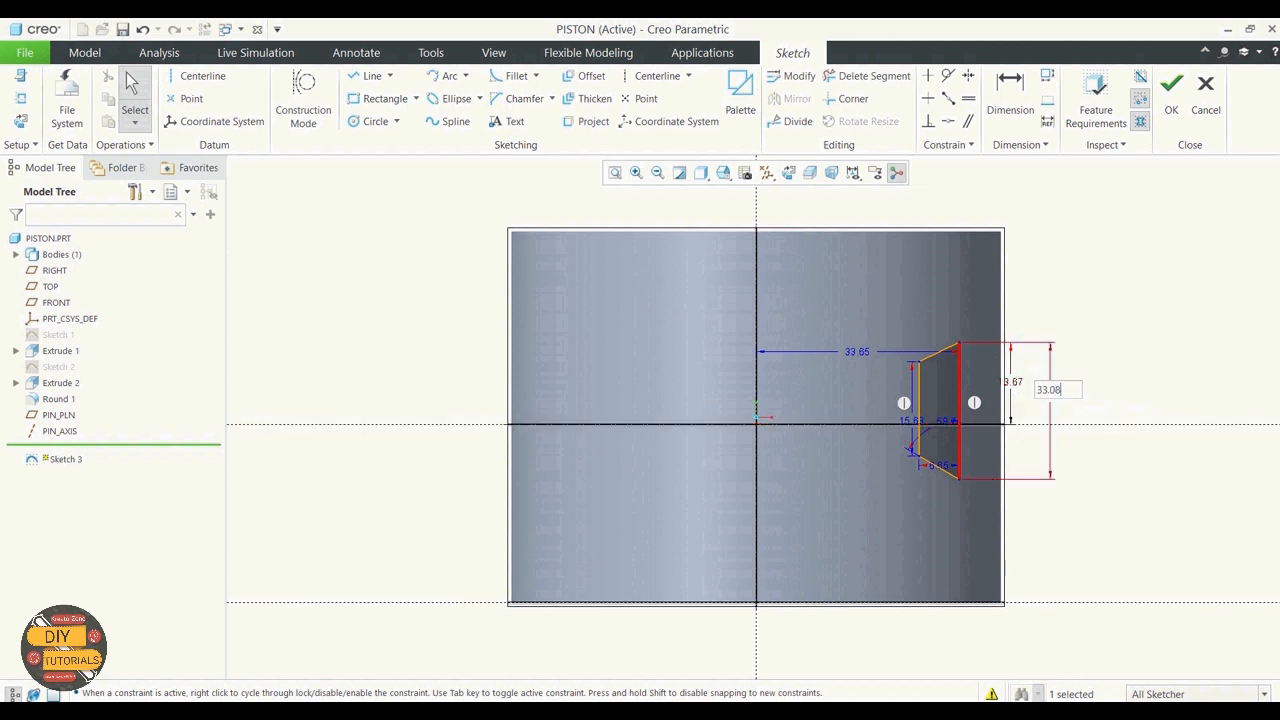
{"action": "key", "text": "Return"}
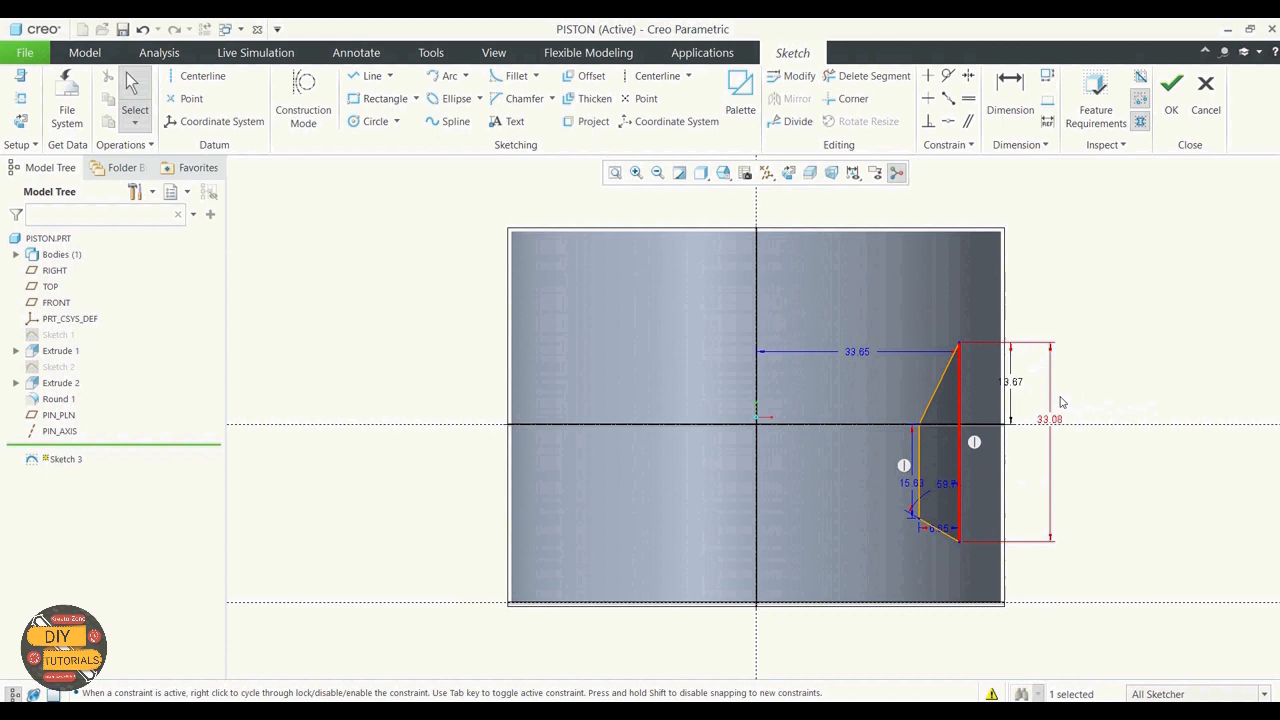
{"action": "left_click", "coordinate": [1122, 386]}
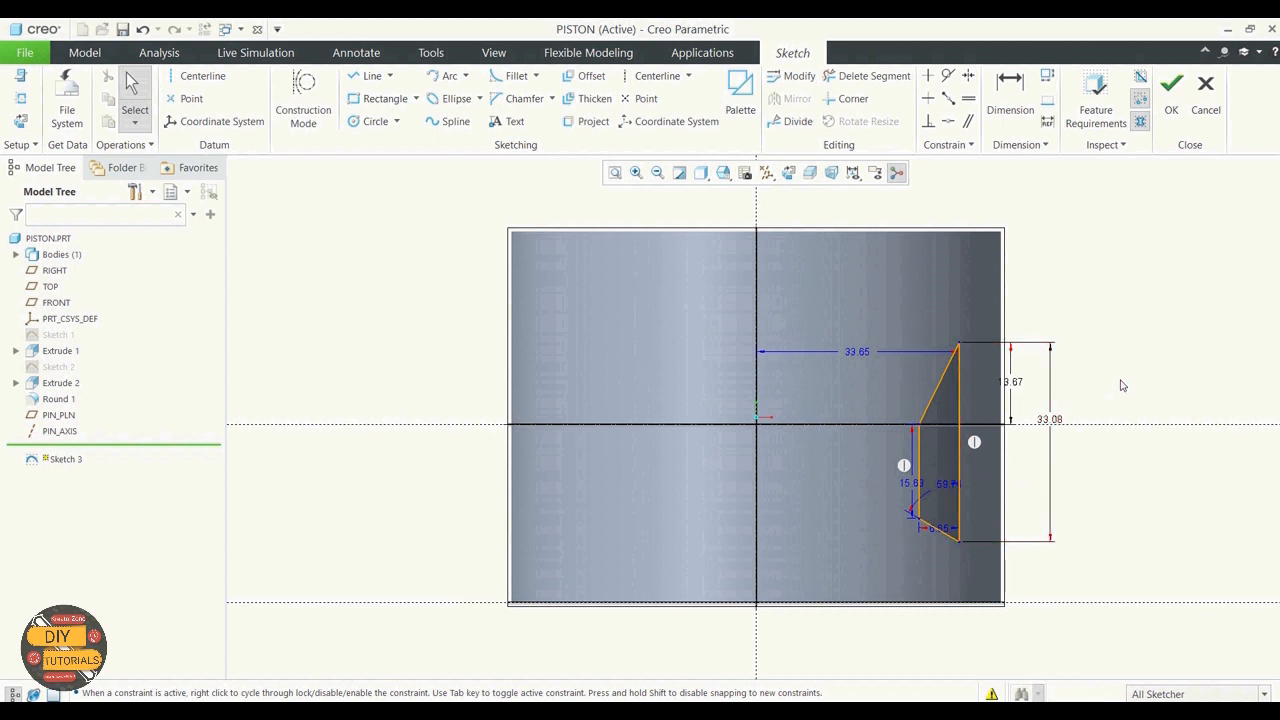
Dimension the trapezoid's inner vertical side at 29.05 mm from the vertical centre reference
{"action": "left_click", "coordinate": [1010, 100]}
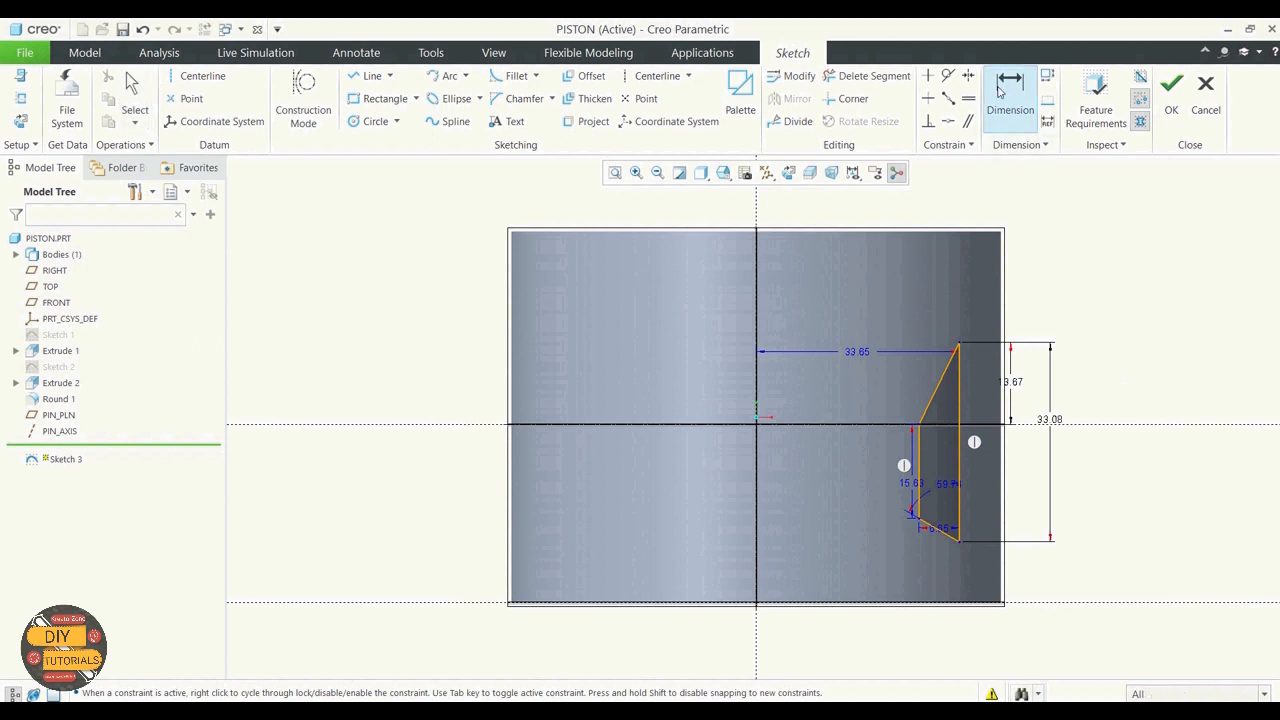
{"action": "left_click", "coordinate": [918, 453]}
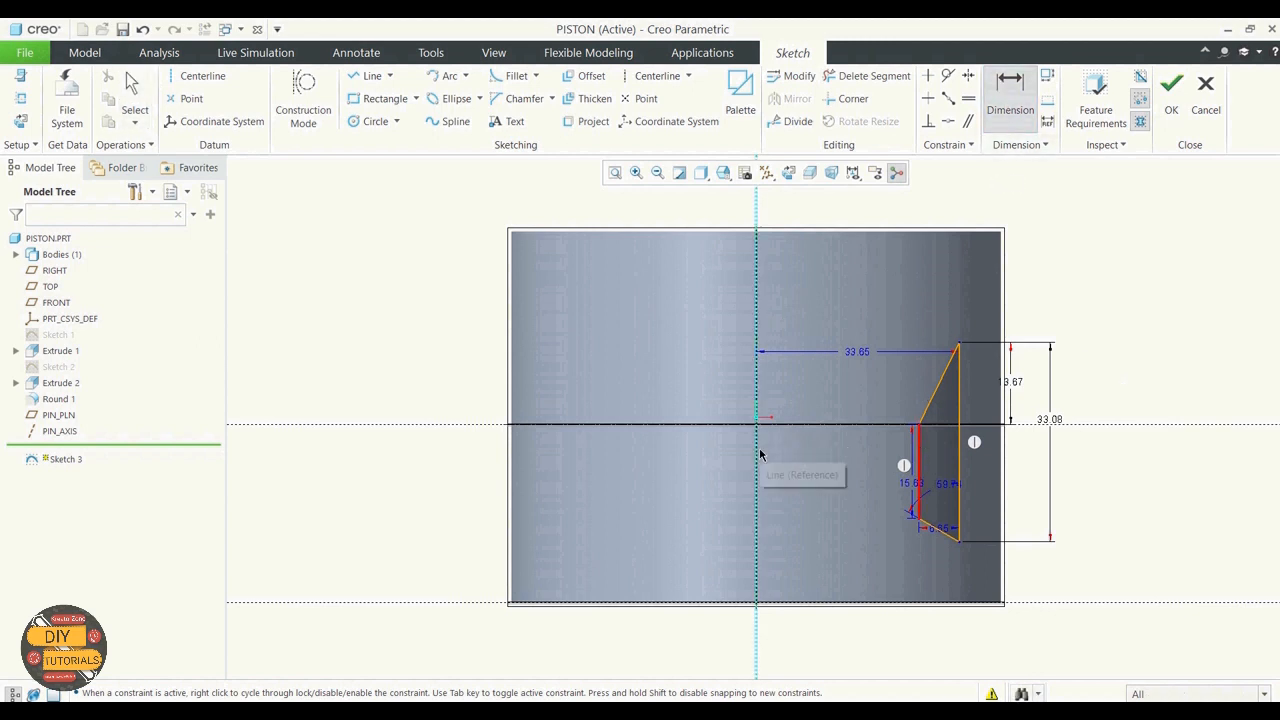
{"action": "left_click", "coordinate": [760, 453]}
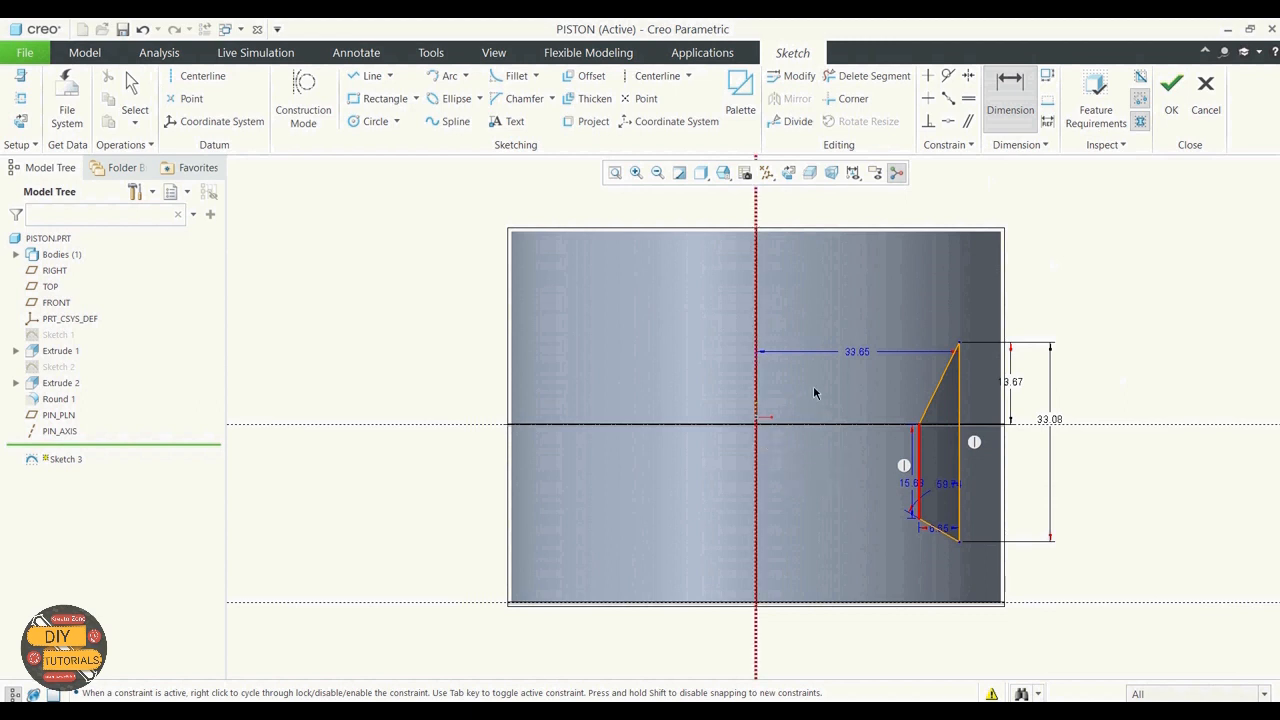
{"action": "middle_click", "coordinate": [826, 387]}
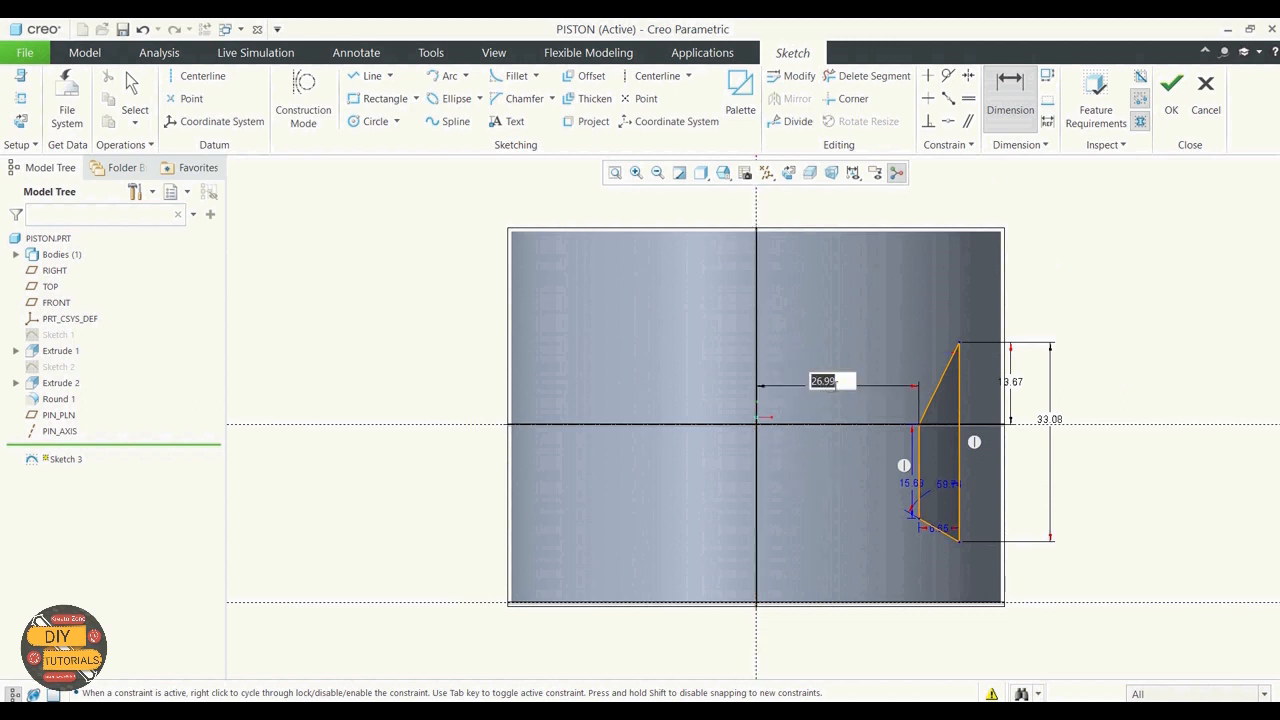
{"action": "left_click", "coordinate": [834, 380]}
{"action": "key", "text": "BackSpace"}
{"action": "key", "text": "BackSpace"}
{"action": "key", "text": "BackSpace"}
{"action": "key", "text": "Return"}
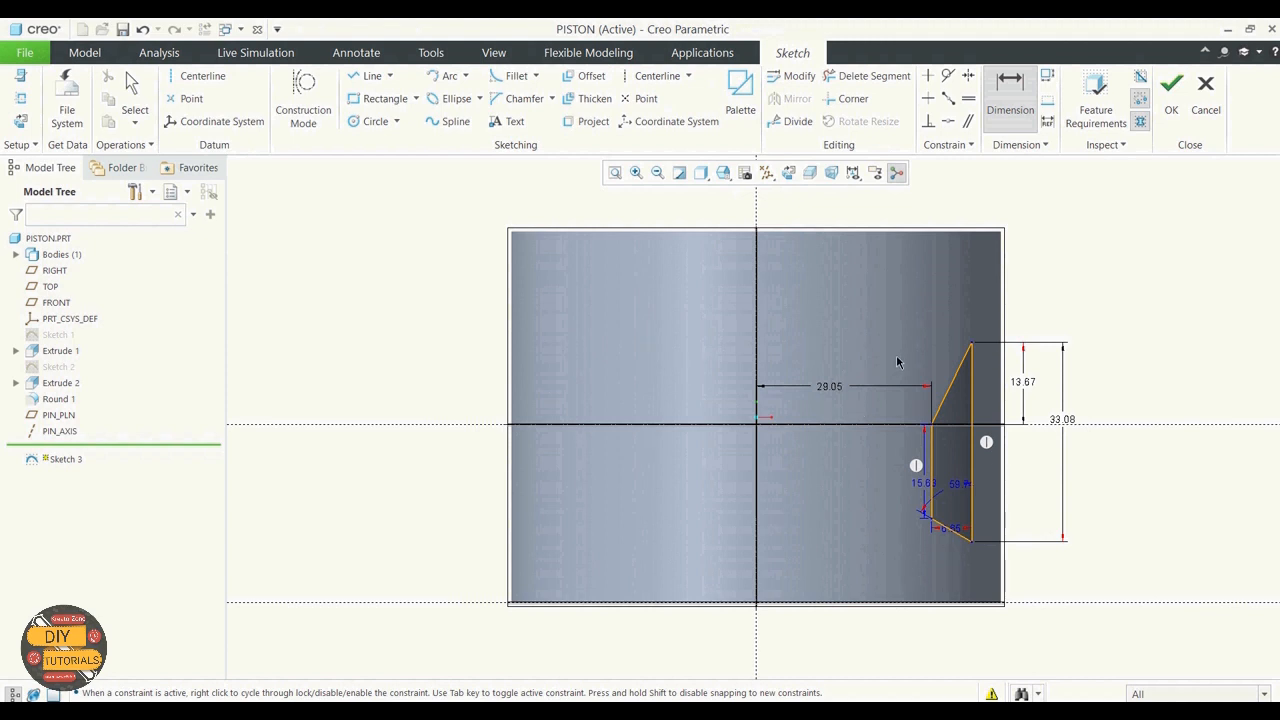
Dimension the distance between the trapezoid's two vertical sides as 10 mm
{"action": "left_click", "coordinate": [1020, 92]}
{"action": "left_click", "coordinate": [931, 470]}
{"action": "left_click", "coordinate": [975, 432]}
{"action": "middle_click", "coordinate": [930, 301]}
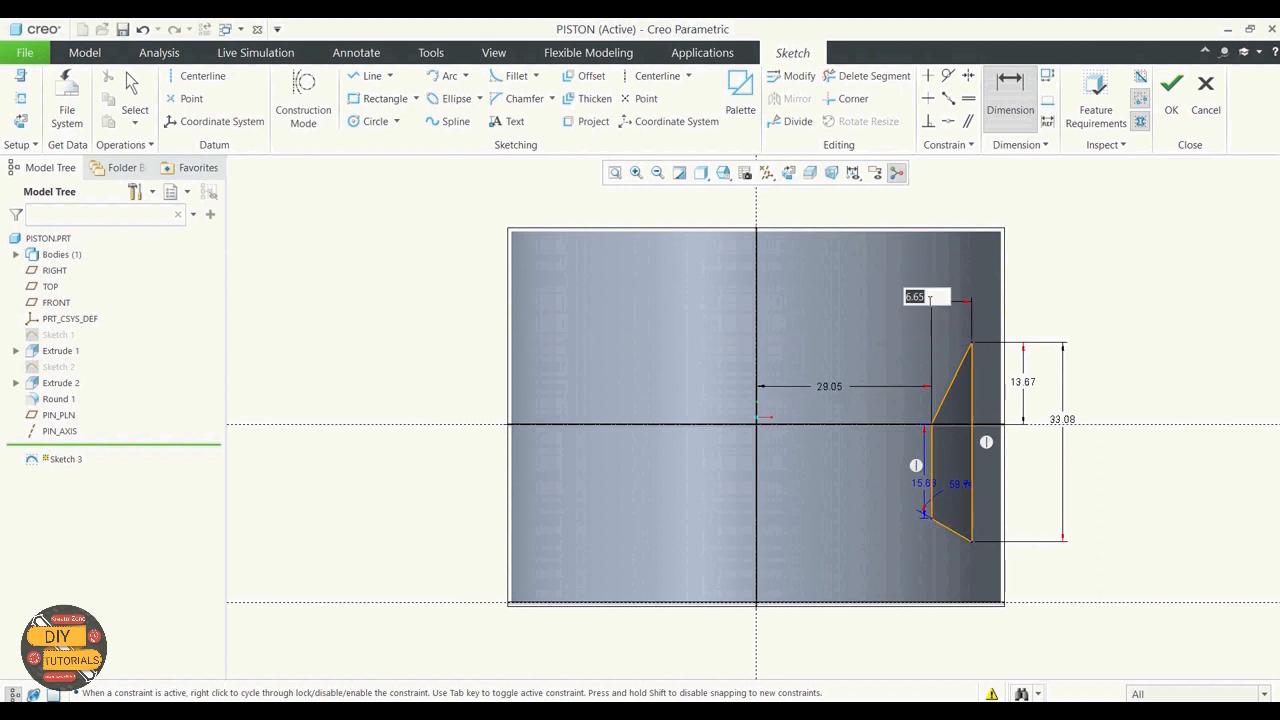
{"action": "type", "text": "10"}
{"action": "key", "text": "Return"}
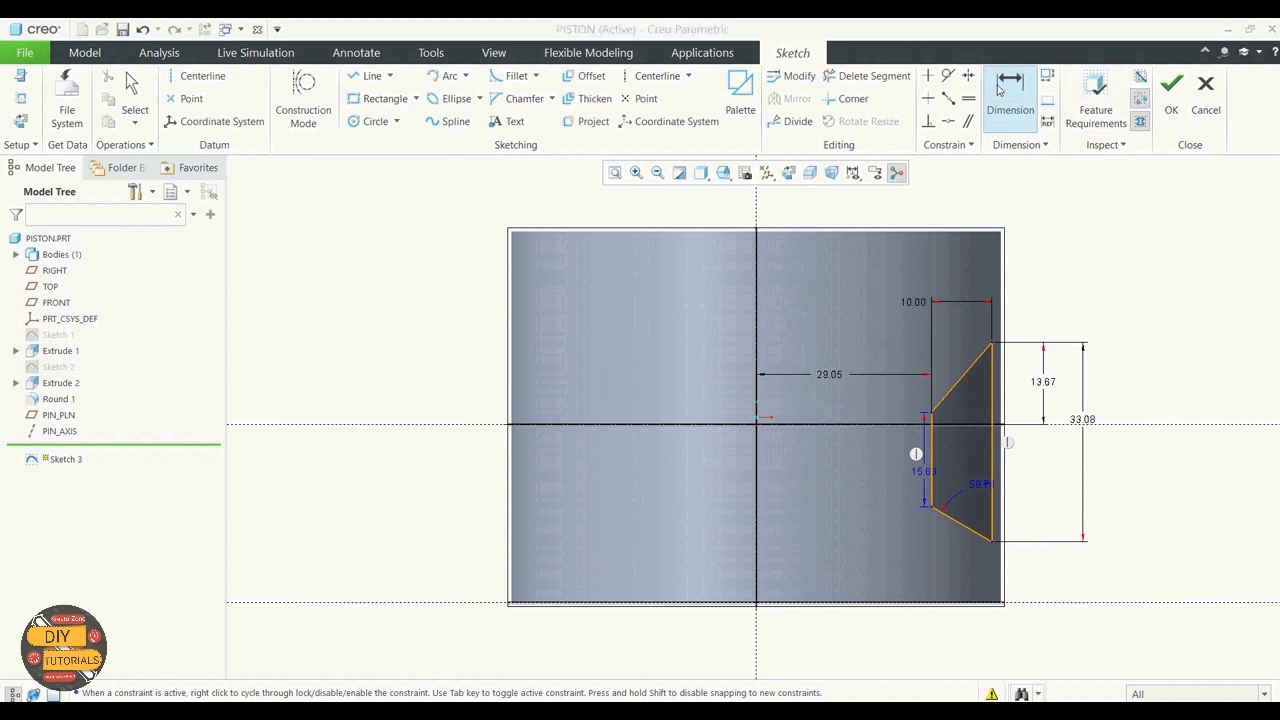
Dimension the angle between the inner vertical side and the upper sloped side as 100 degrees
{"action": "left_click", "coordinate": [938, 428]}
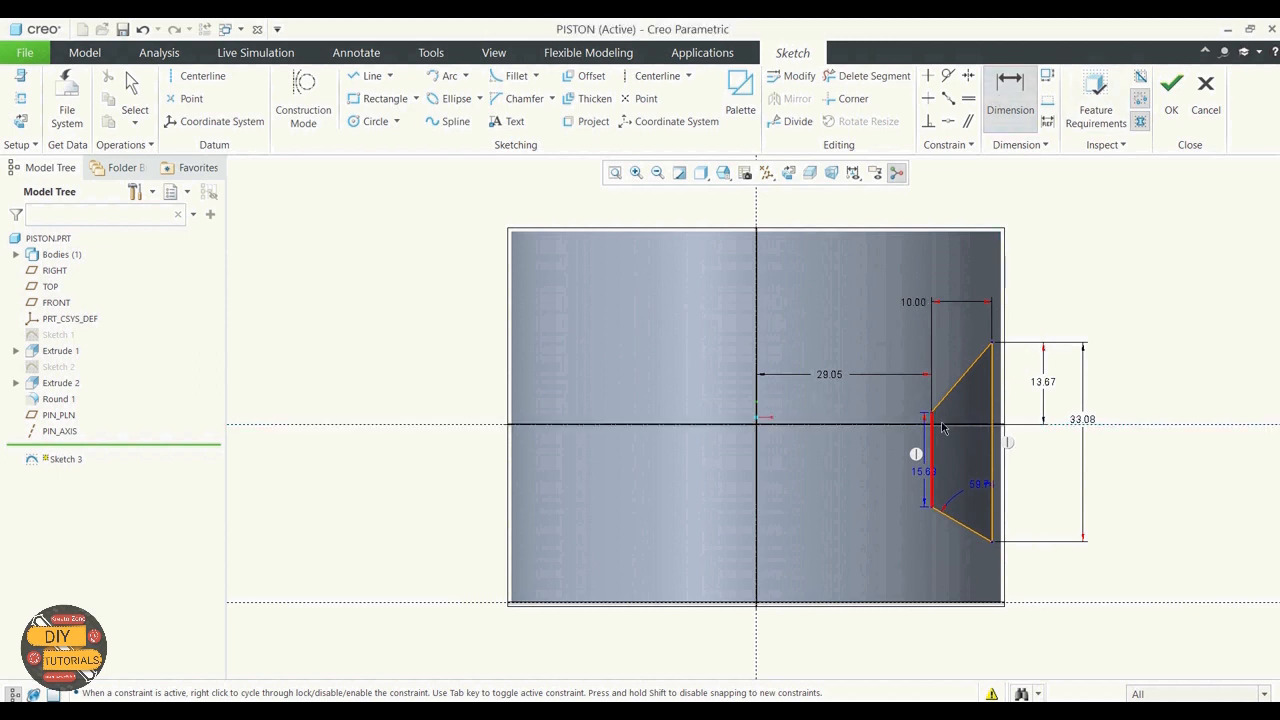
{"action": "left_click", "coordinate": [952, 403]}
{"action": "middle_click", "coordinate": [957, 405]}
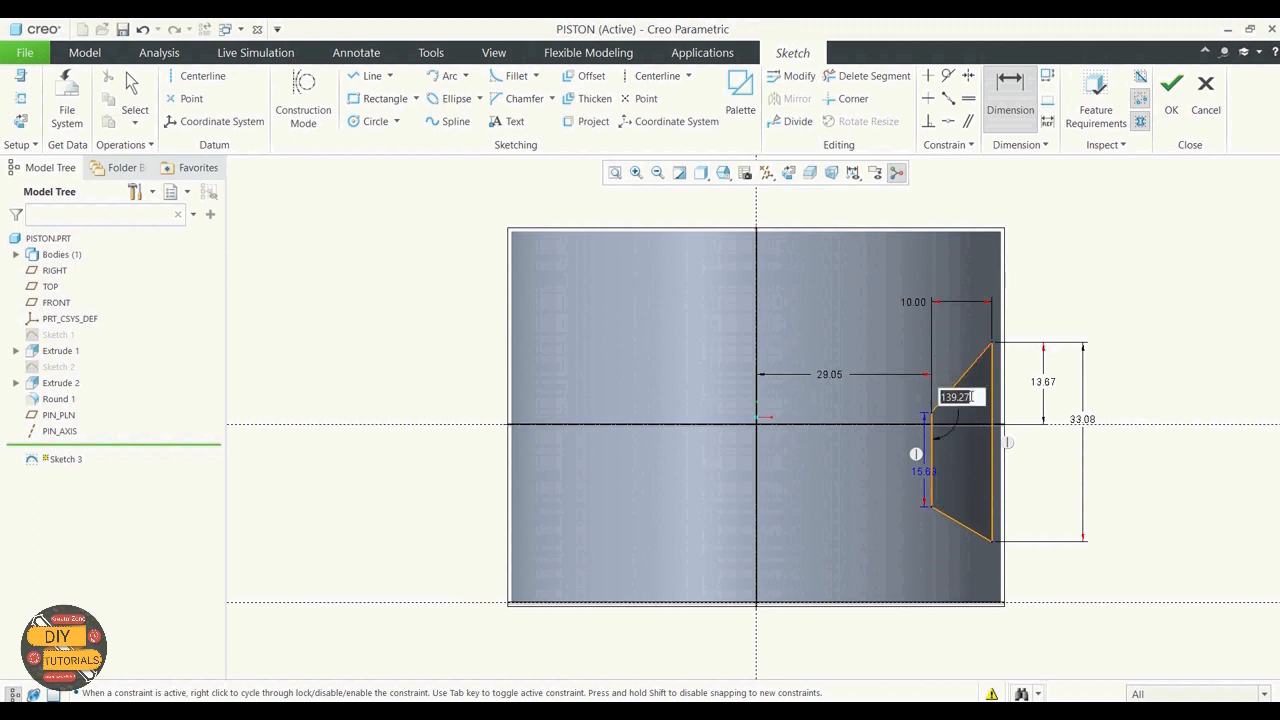
{"action": "type", "text": "100"}
{"action": "key", "text": "Return"}
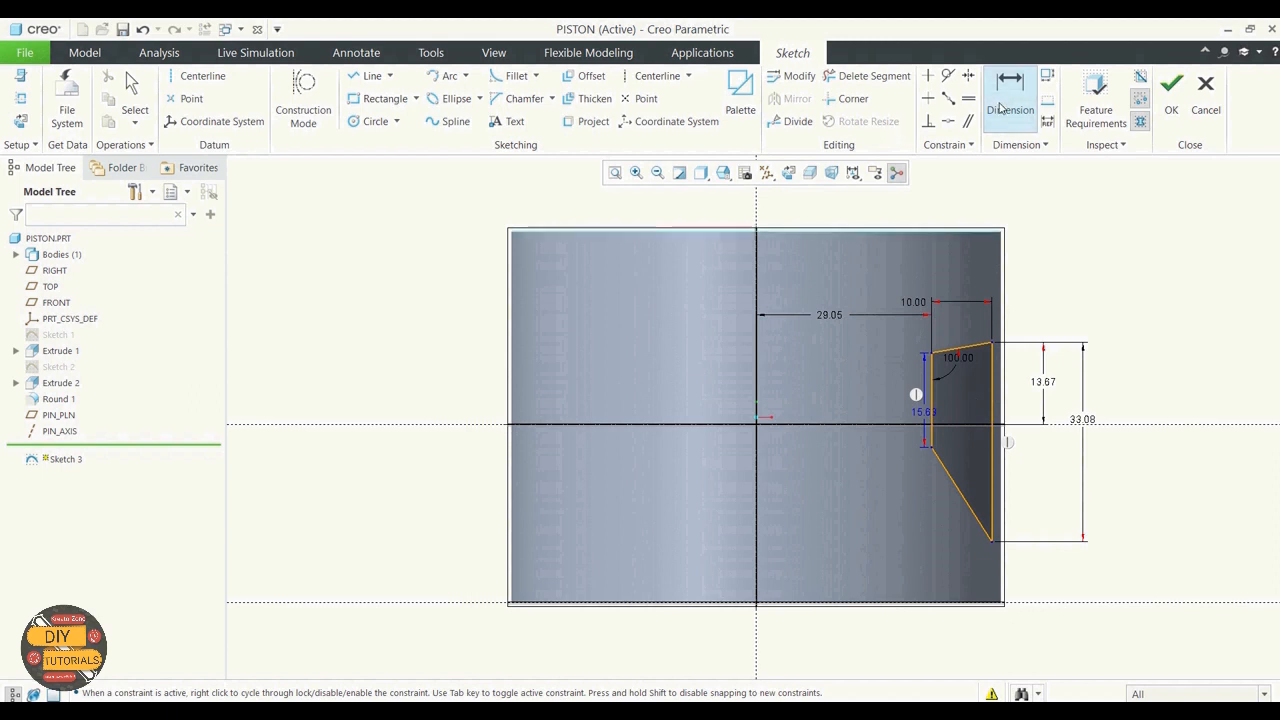
Dimension the angle between the inner vertical side and the lower sloped side as 118 degrees
{"action": "left_click", "coordinate": [943, 470]}
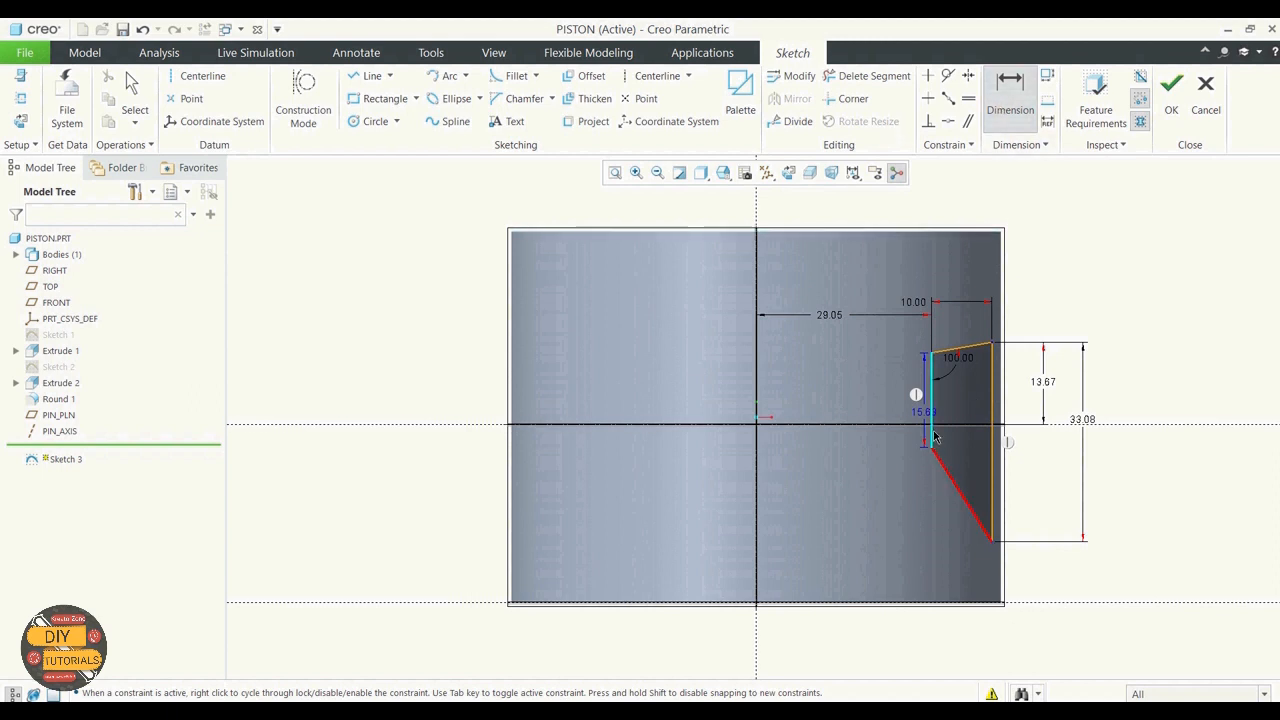
{"action": "left_click", "coordinate": [933, 440], "text": "ctrl"}
{"action": "middle_click", "coordinate": [955, 440]}
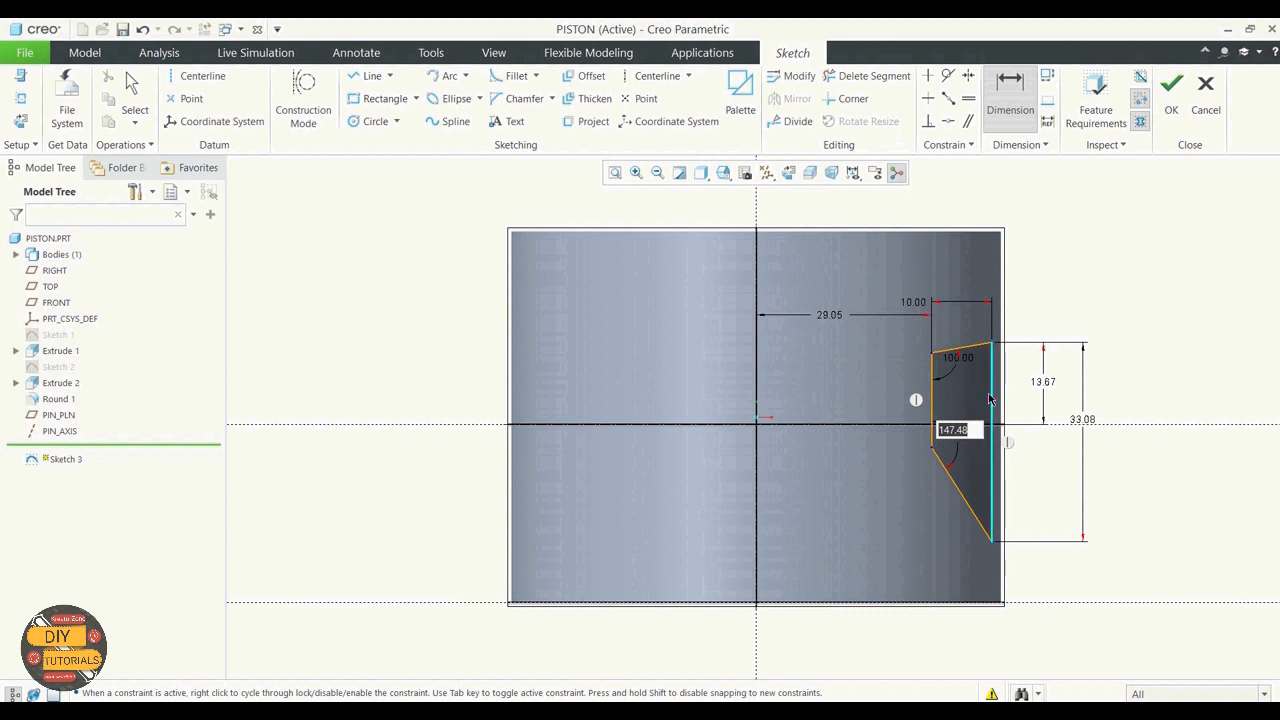
{"action": "type", "text": "118"}
{"action": "key", "text": "Return"}
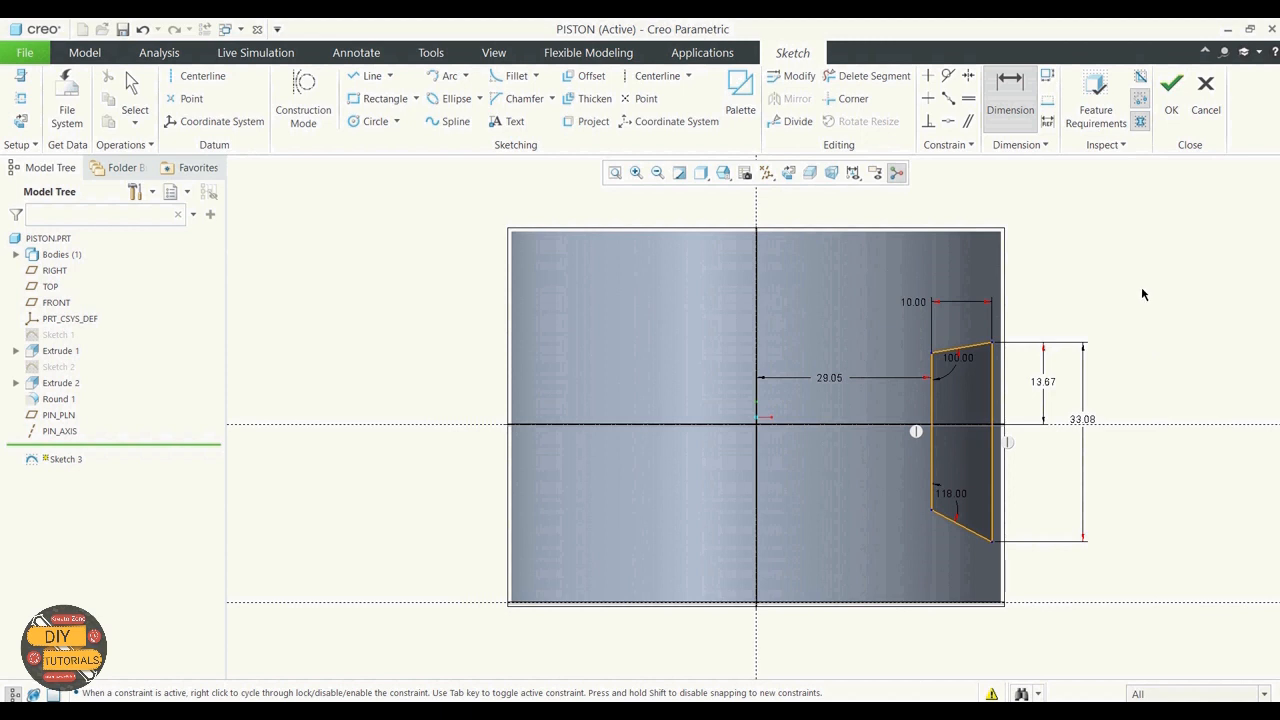
Finish the trapezoid sketch and set the inner vertical side's distance from the vertical centre reference to 29.5 mm
{"action": "left_click", "coordinate": [1172, 90]}
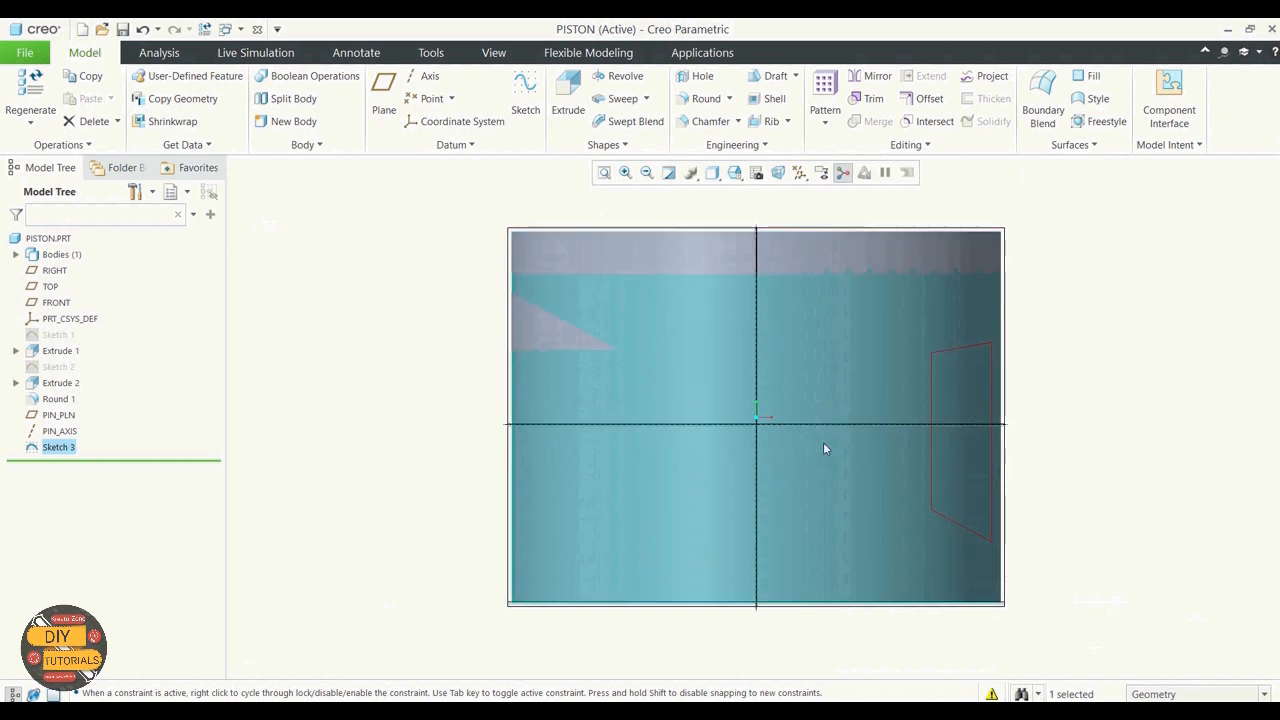
{"action": "right_click", "coordinate": [68, 451]}
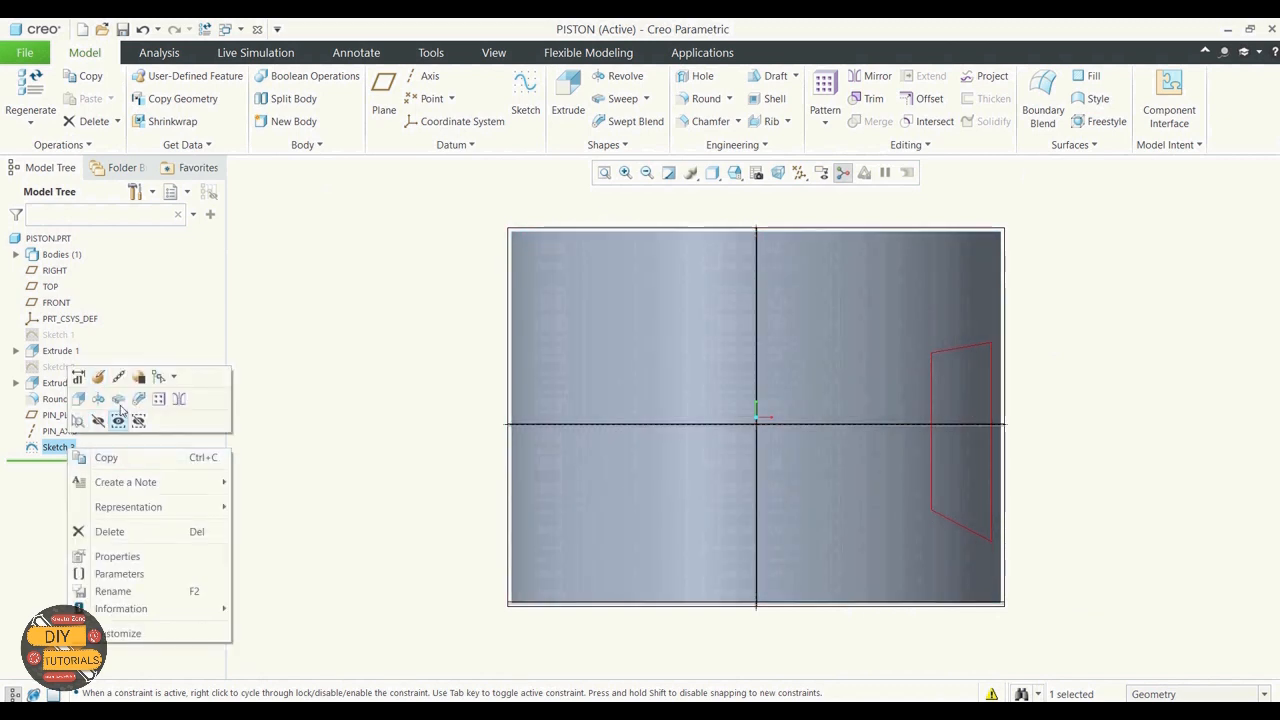
{"action": "left_click", "coordinate": [79, 378]}
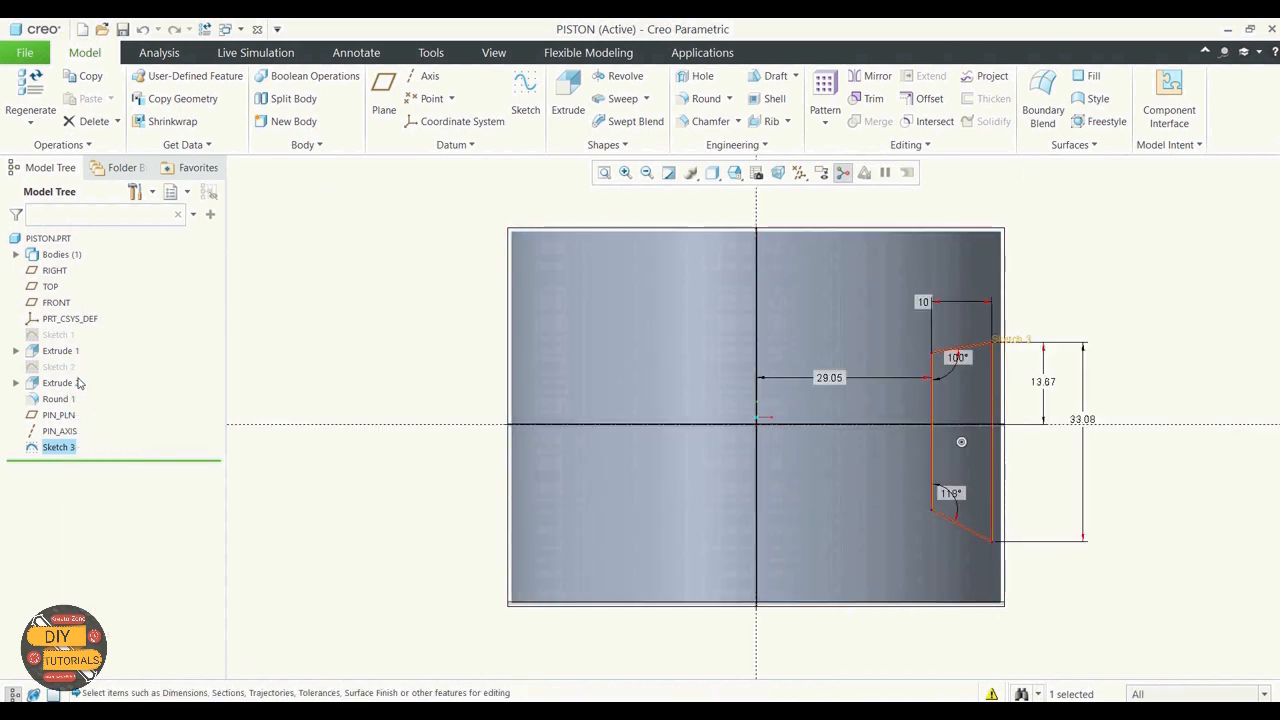
{"action": "left_click", "coordinate": [489, 206]}
{"action": "left_click", "coordinate": [64, 449]}
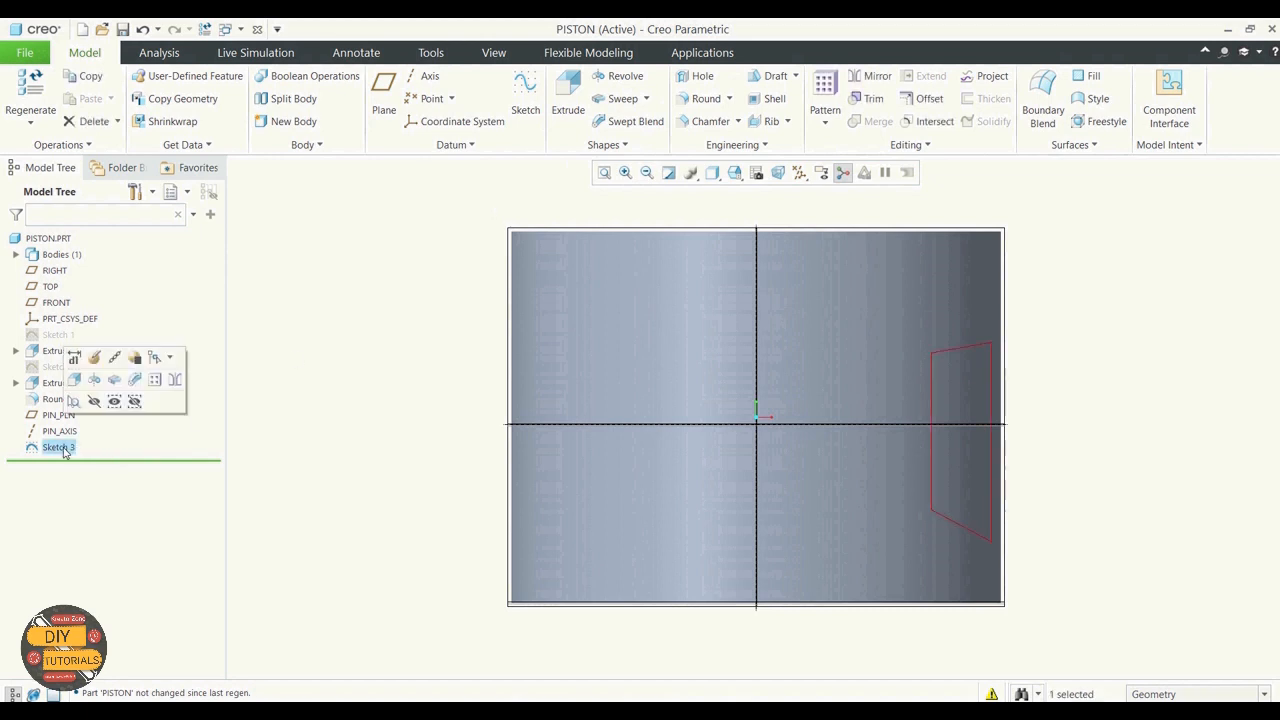
{"action": "left_click", "coordinate": [72, 362]}
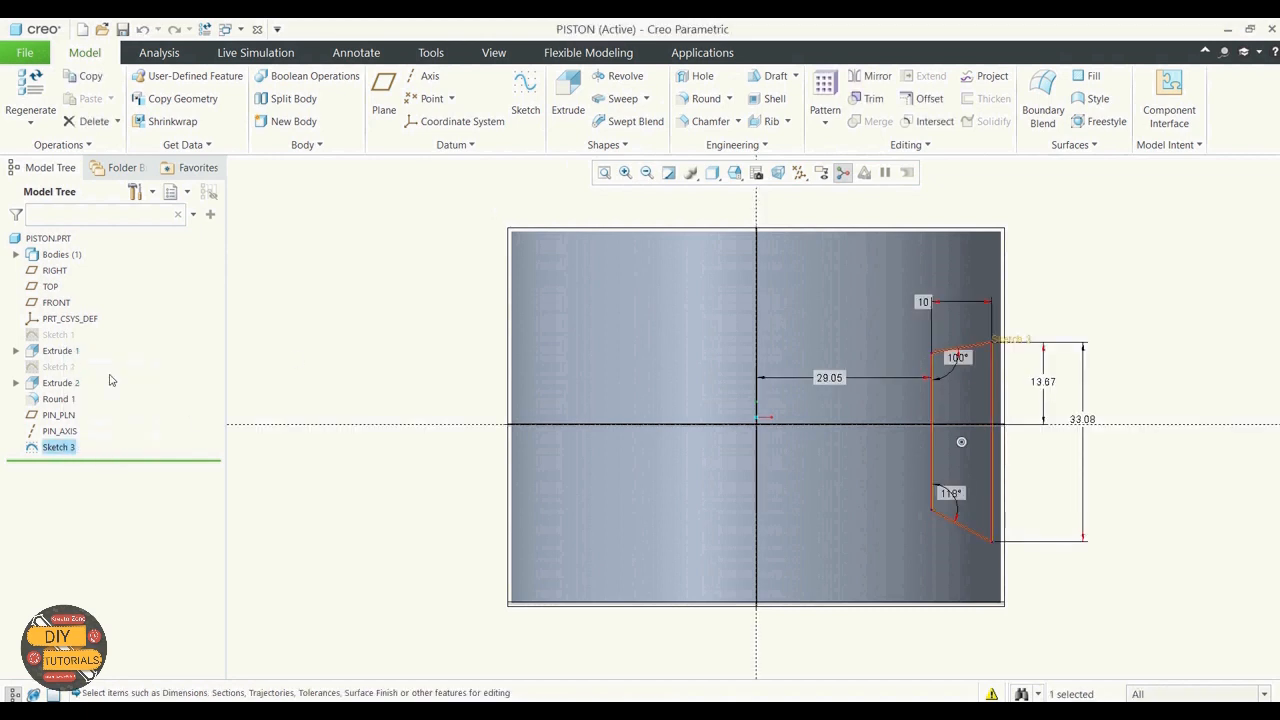
{"action": "double_click", "coordinate": [832, 381]}
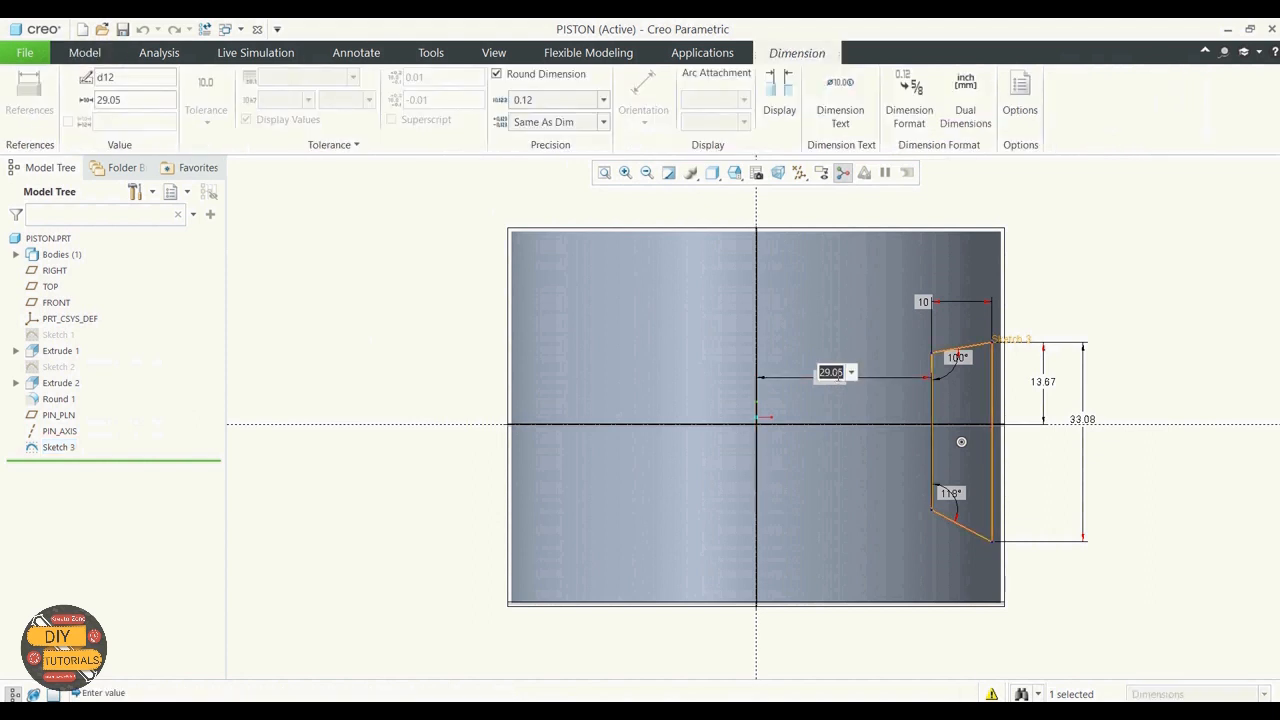
{"action": "type", "text": "29.5"}
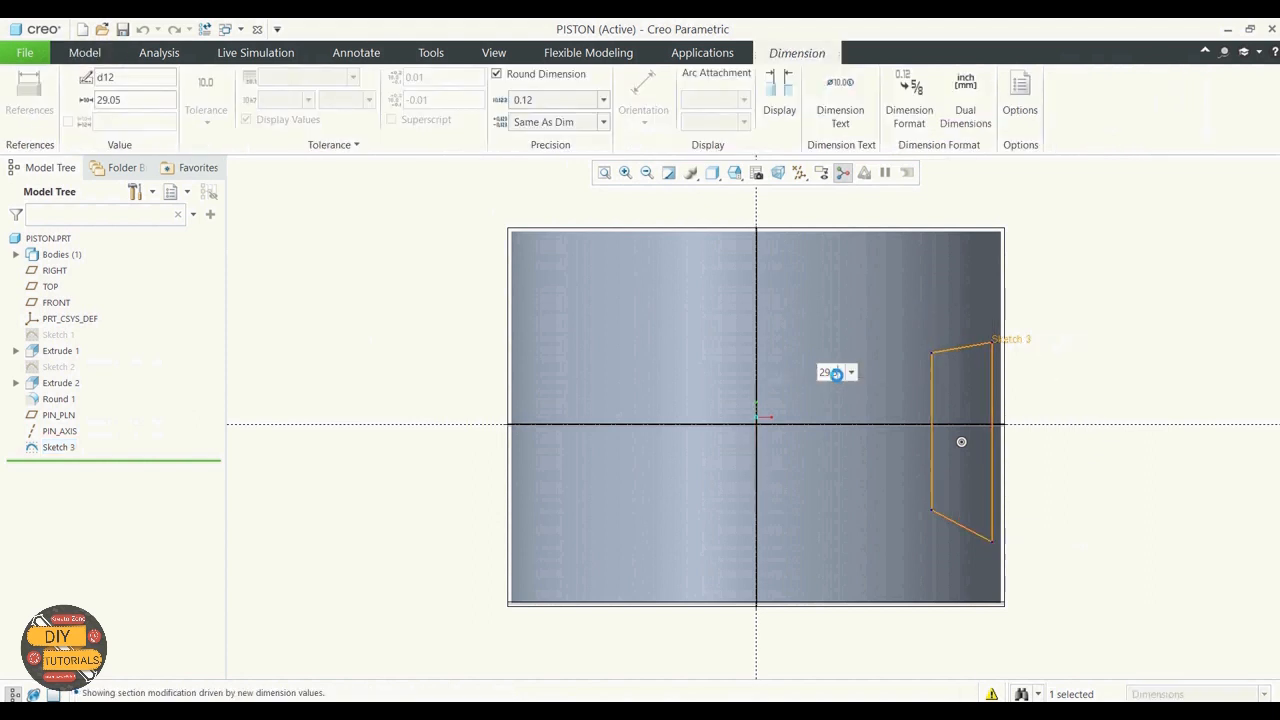
{"action": "key", "text": "Return"}
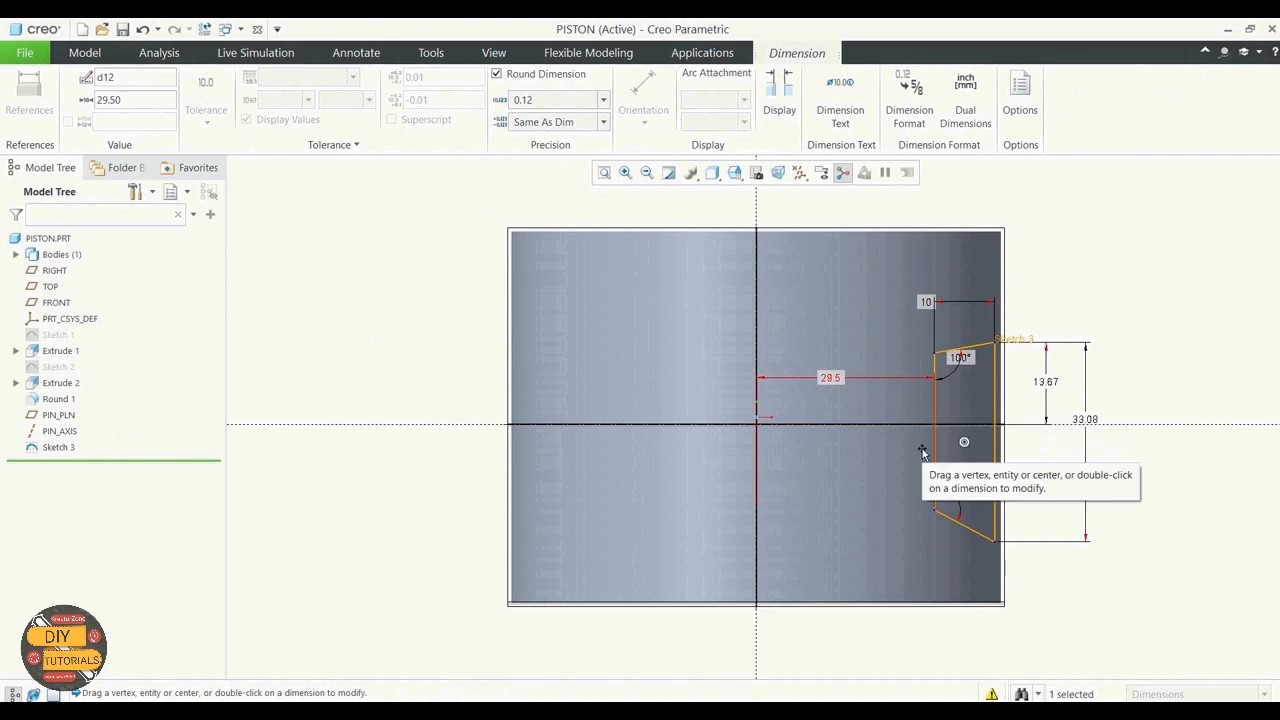
{"action": "left_click", "coordinate": [839, 453]}
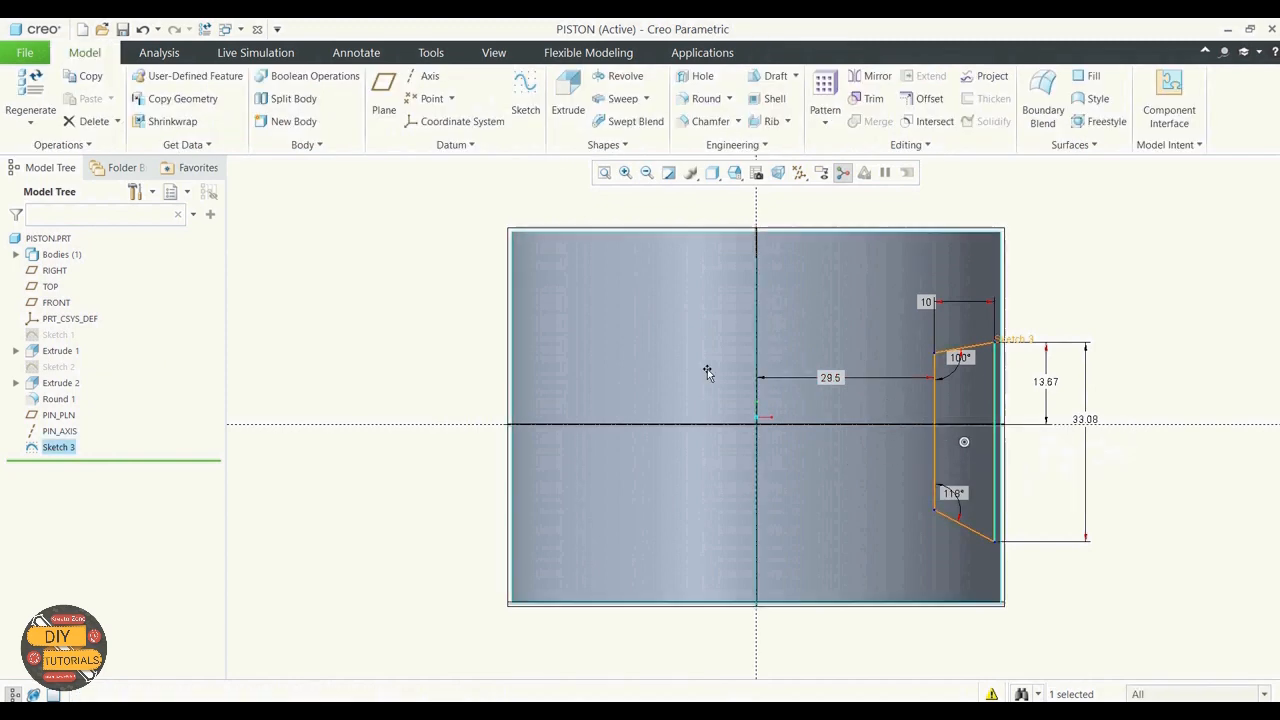
{"action": "left_click", "coordinate": [329, 366]}
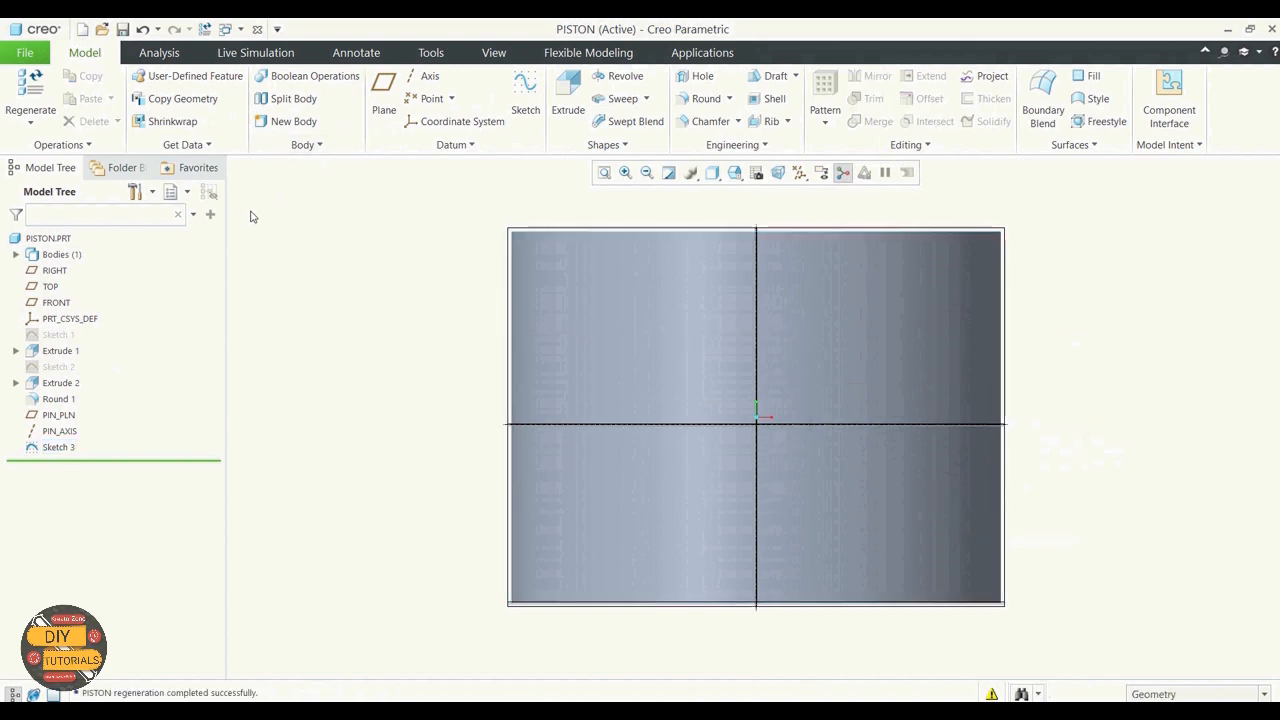
Reopen the trapezoid sketch for editing and orient its sketching plane parallel to the screen
{"action": "middle_click_drag", "start_coordinate": [332, 275], "coordinate": [323, 304]}
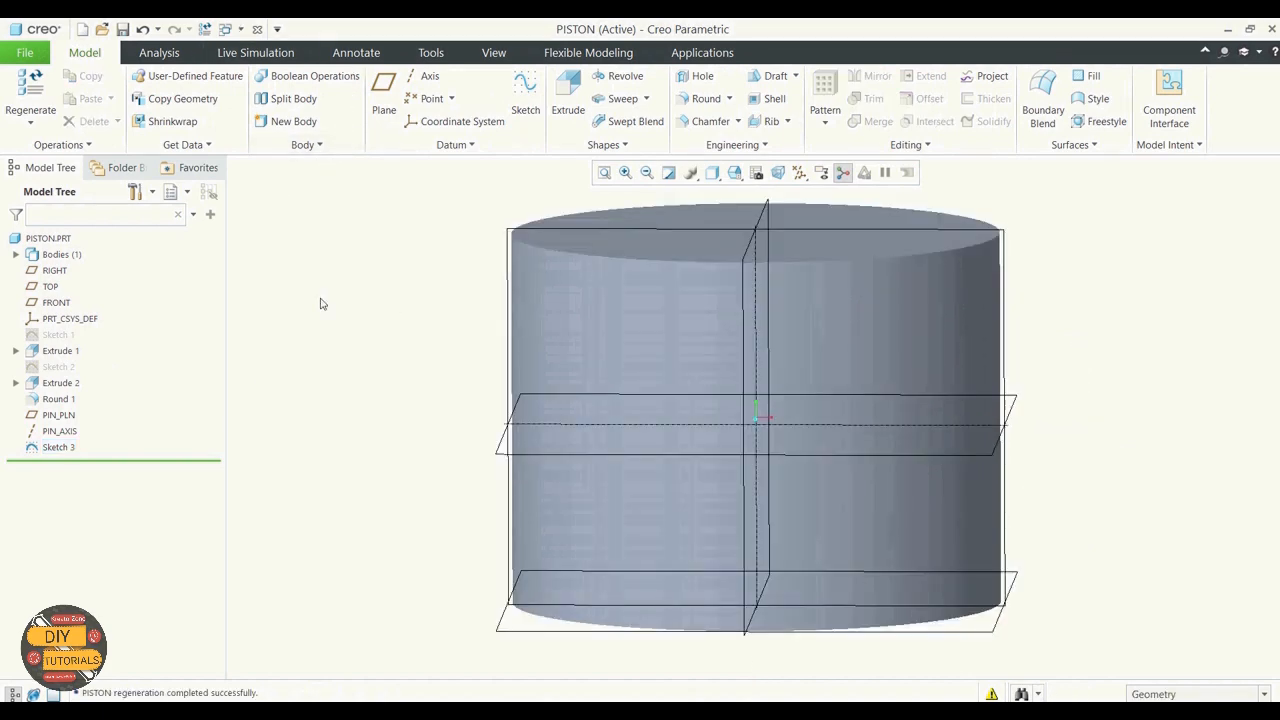
{"action": "left_click", "coordinate": [52, 447]}
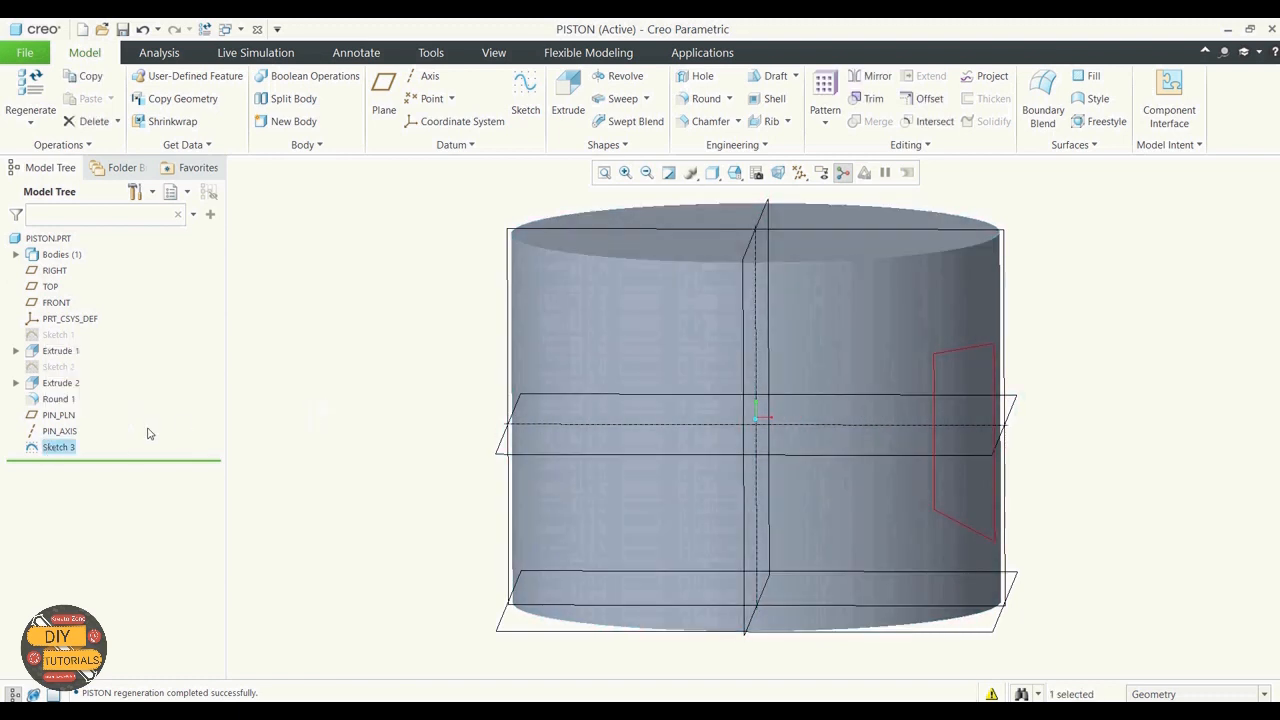
{"action": "right_click", "coordinate": [73, 447]}
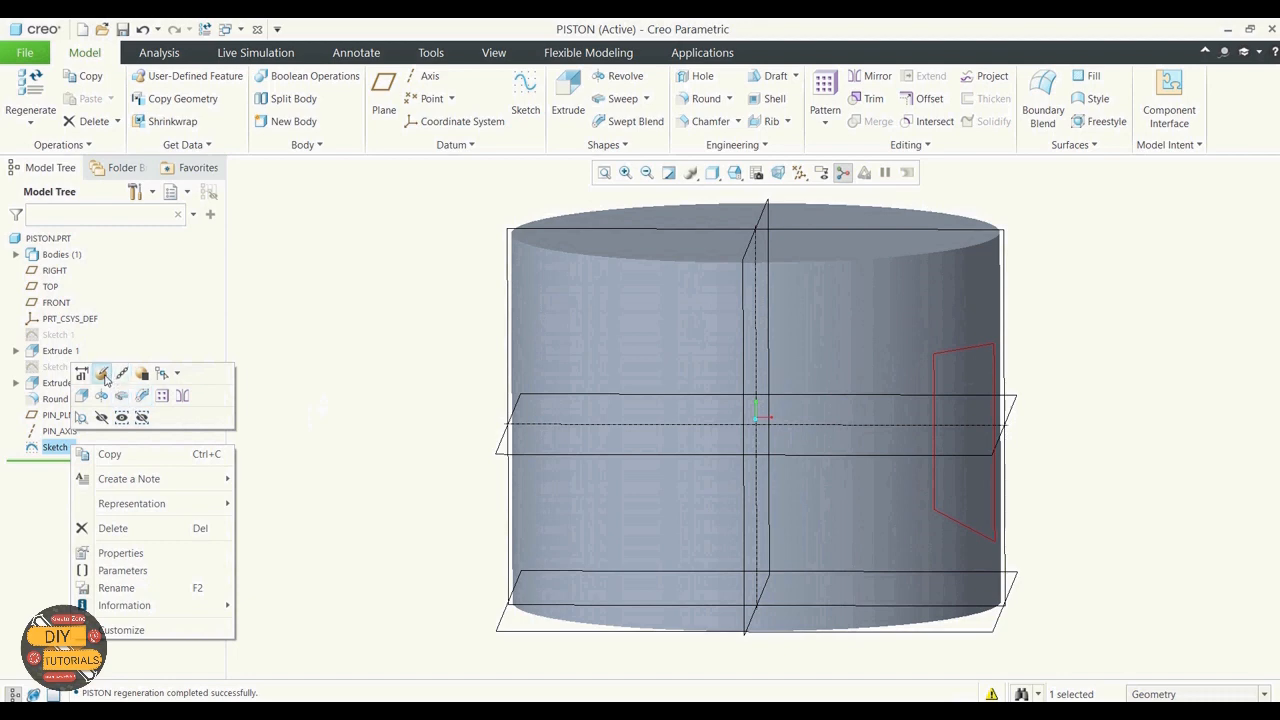
{"action": "left_click", "coordinate": [103, 375]}
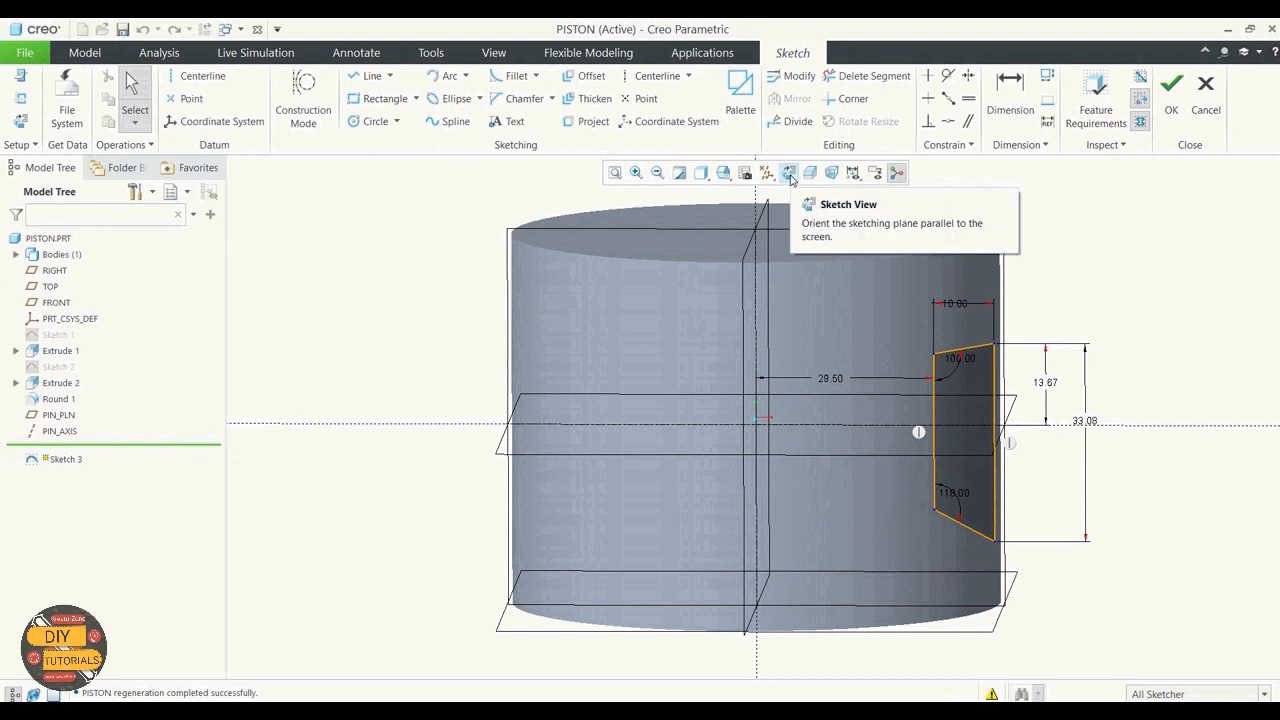
{"action": "left_click", "coordinate": [24, 122]}
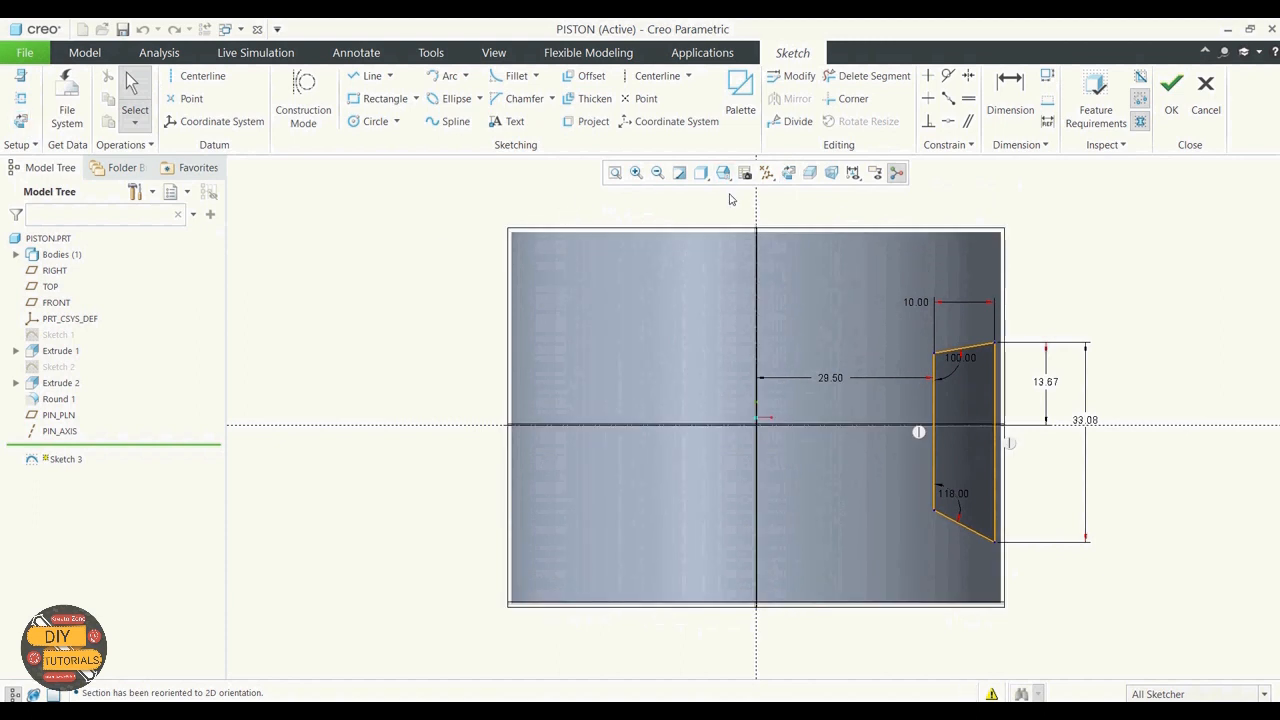
Fillet the trapezoid's upper inner corner with a radius of 3 mm
{"action": "left_click", "coordinate": [516, 76]}
{"action": "left_click", "coordinate": [933, 392]}
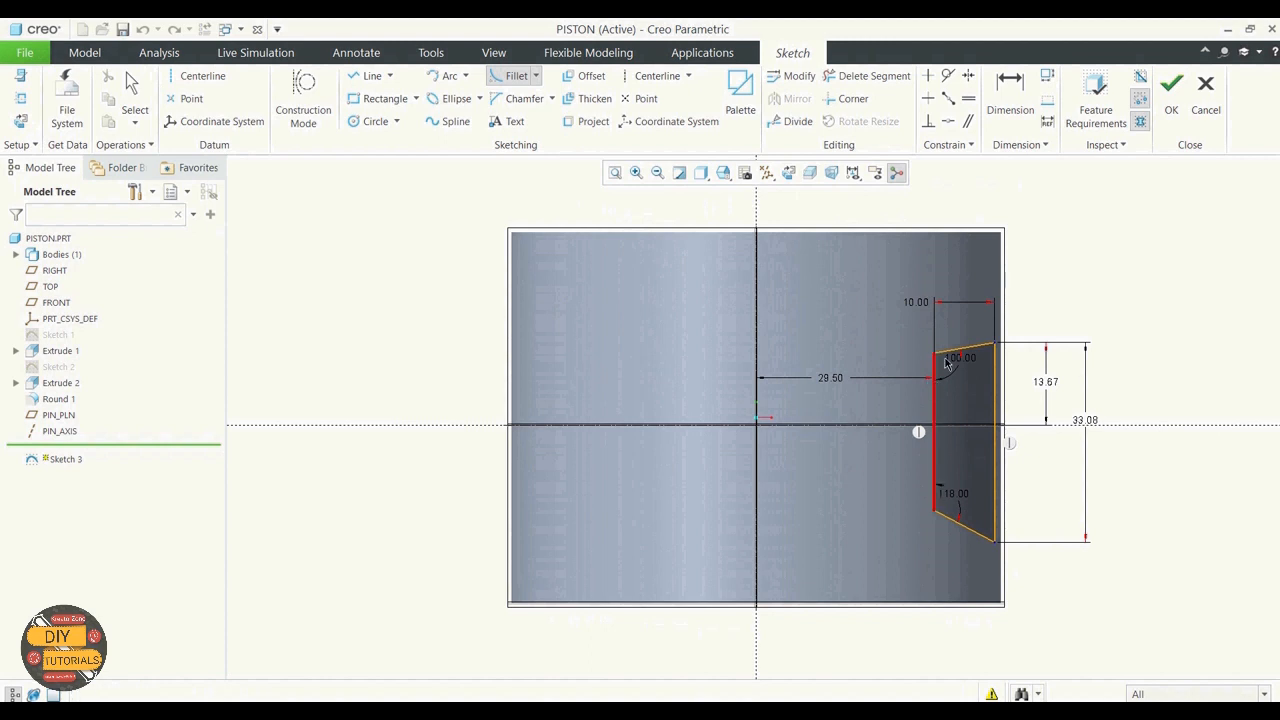
{"action": "left_click", "coordinate": [948, 356]}
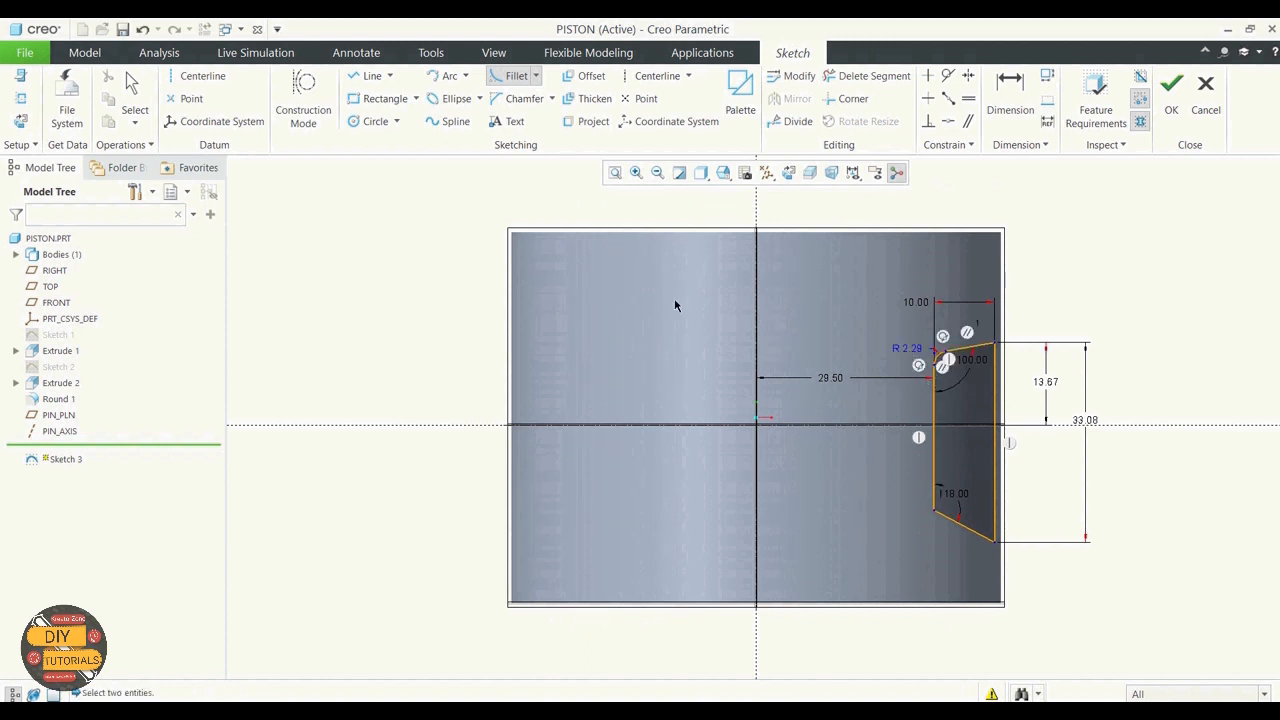
{"action": "left_click", "coordinate": [133, 100]}
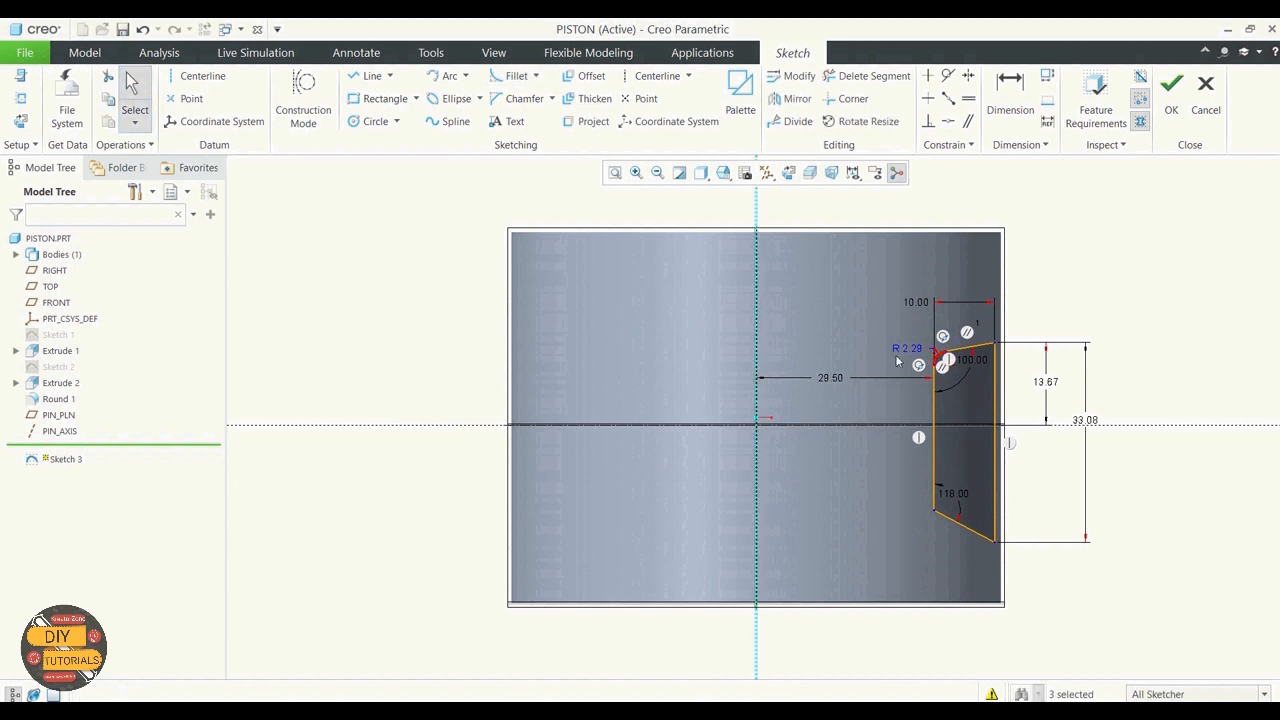
{"action": "double_click", "coordinate": [910, 350]}
{"action": "type", "text": "3"}
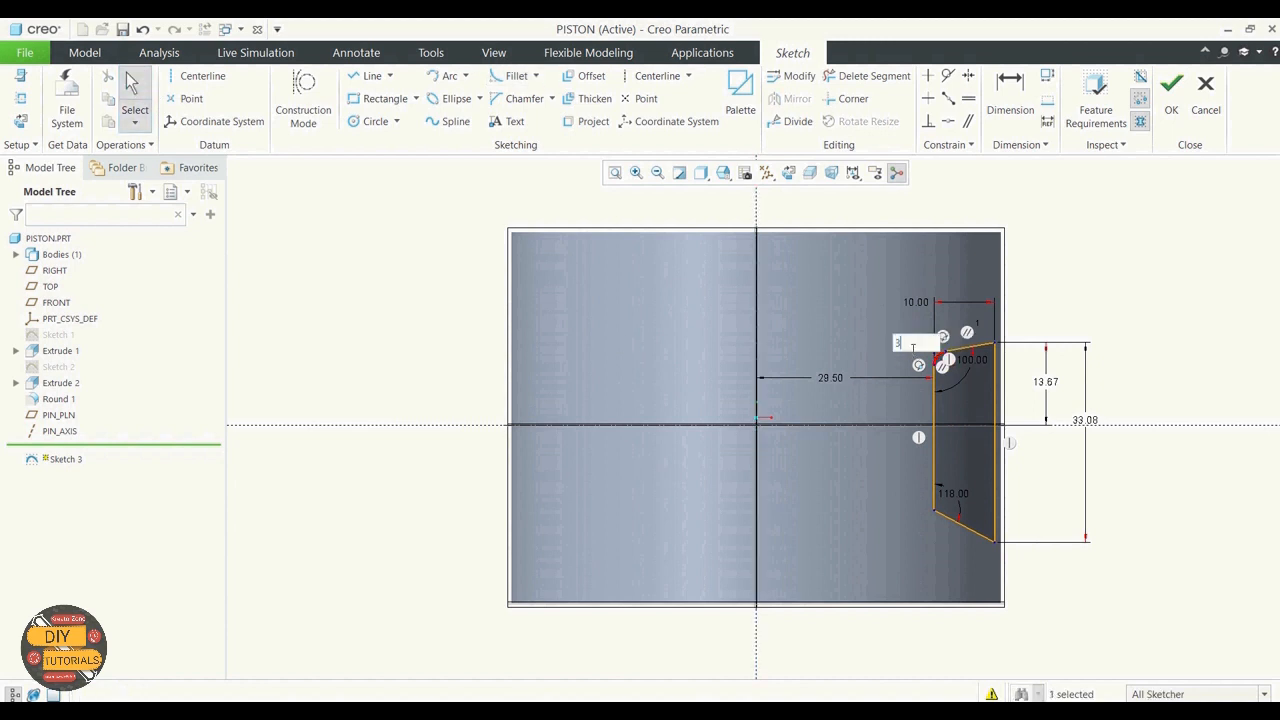
{"action": "key", "text": "Return"}
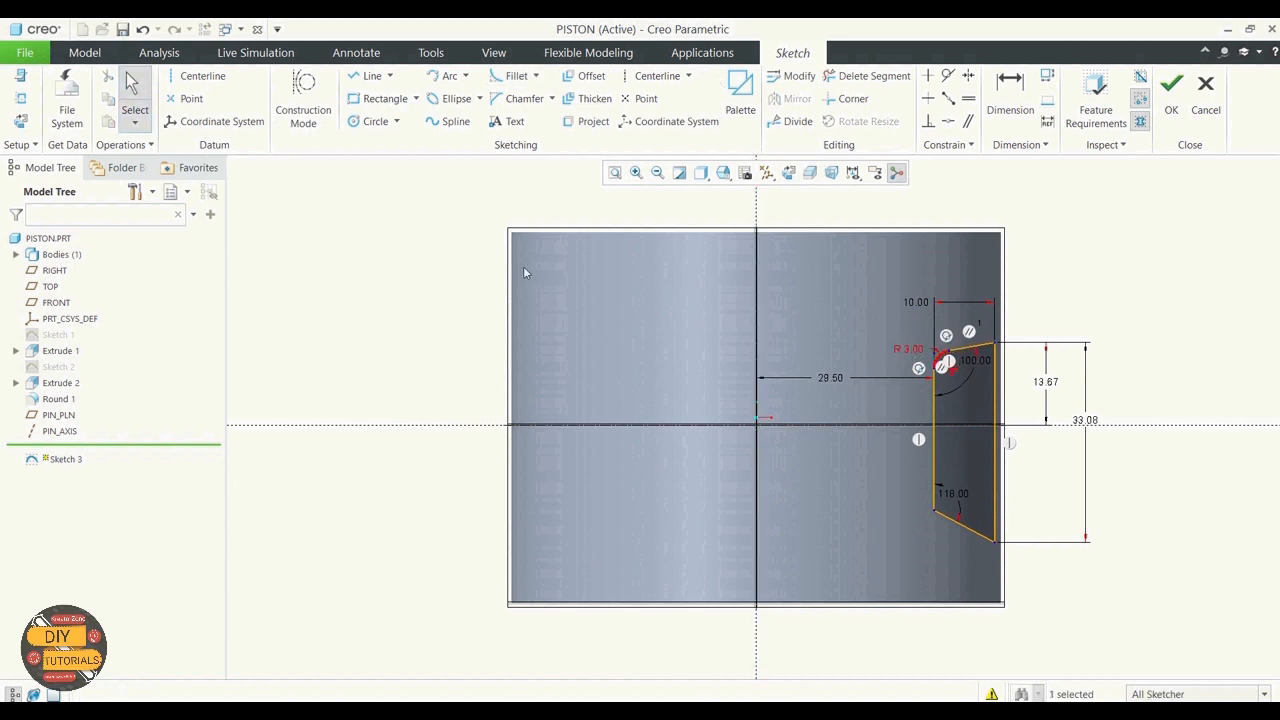
Fillet the trapezoid's lower inner corner with a radius of 3 mm
{"action": "left_click", "coordinate": [507, 79]}
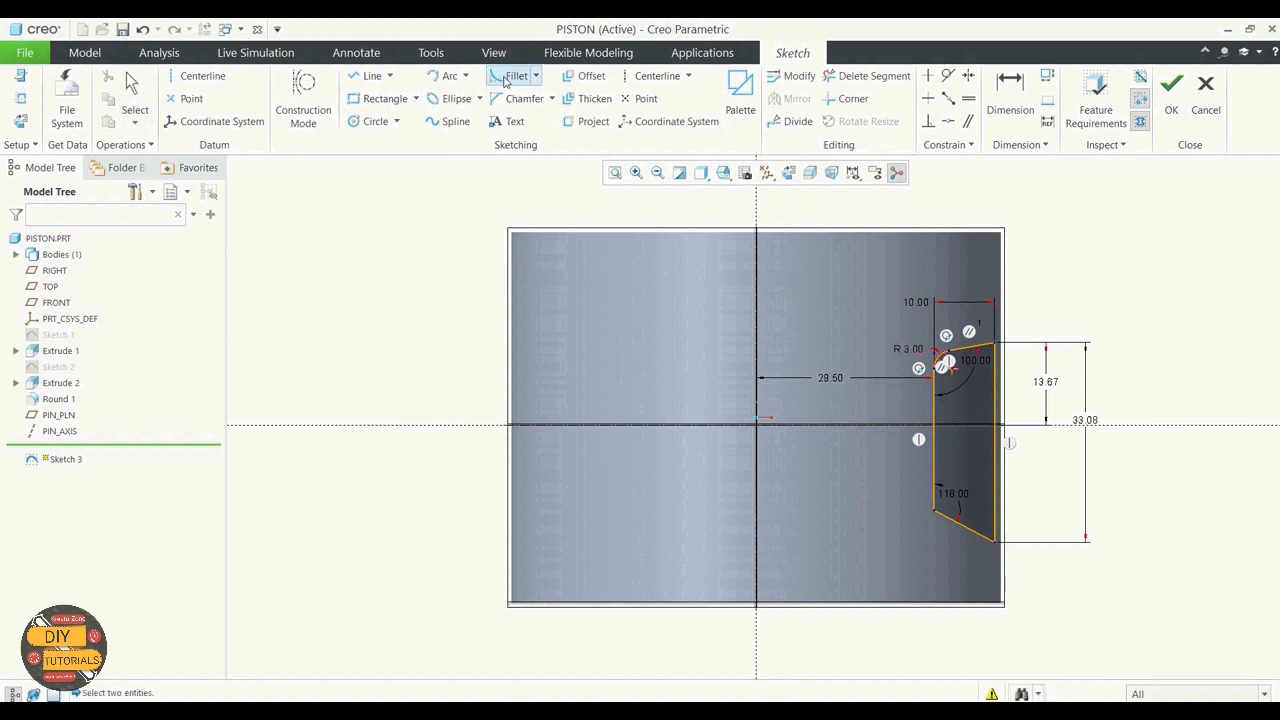
{"action": "left_click", "coordinate": [937, 504]}
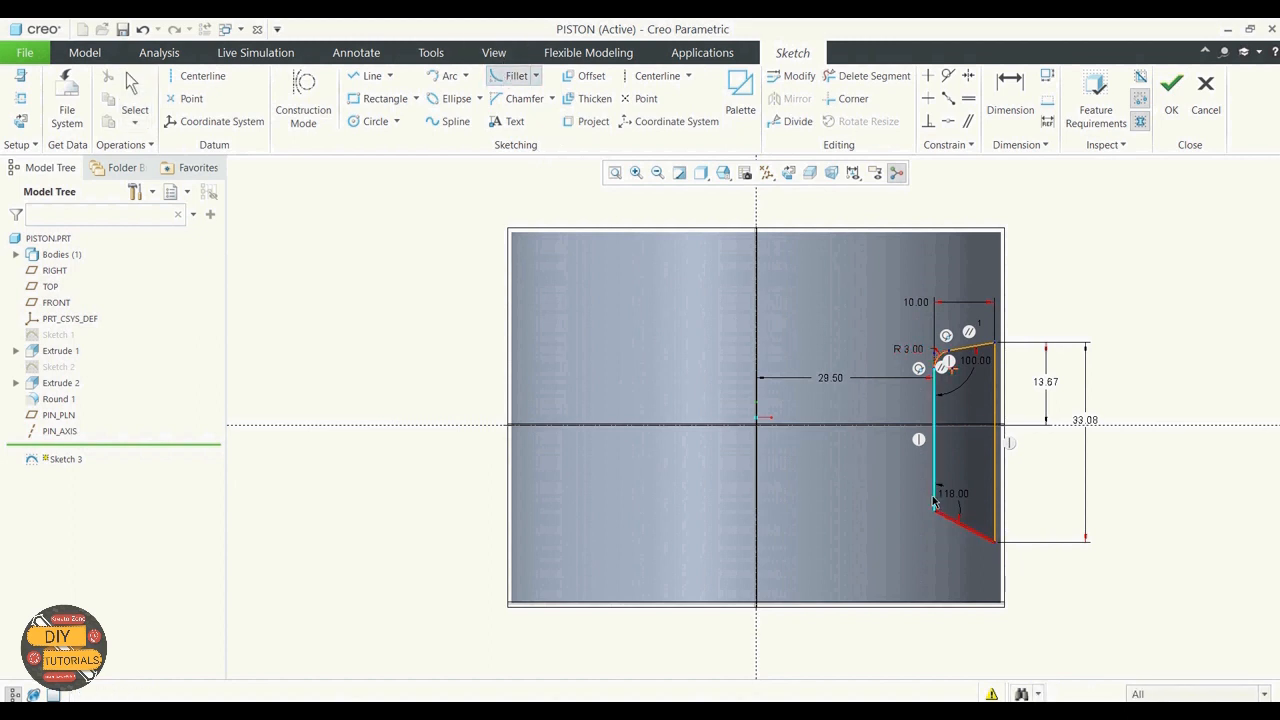
{"action": "left_click", "coordinate": [944, 515]}
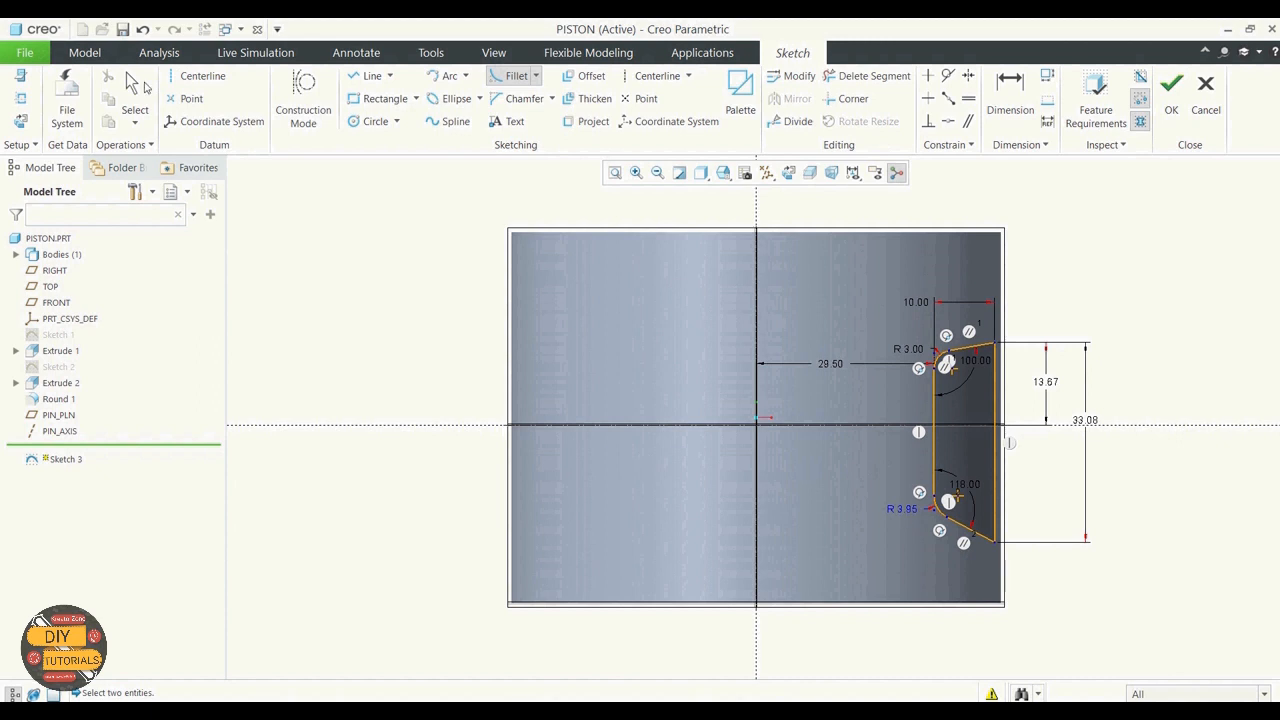
{"action": "left_click", "coordinate": [132, 95]}
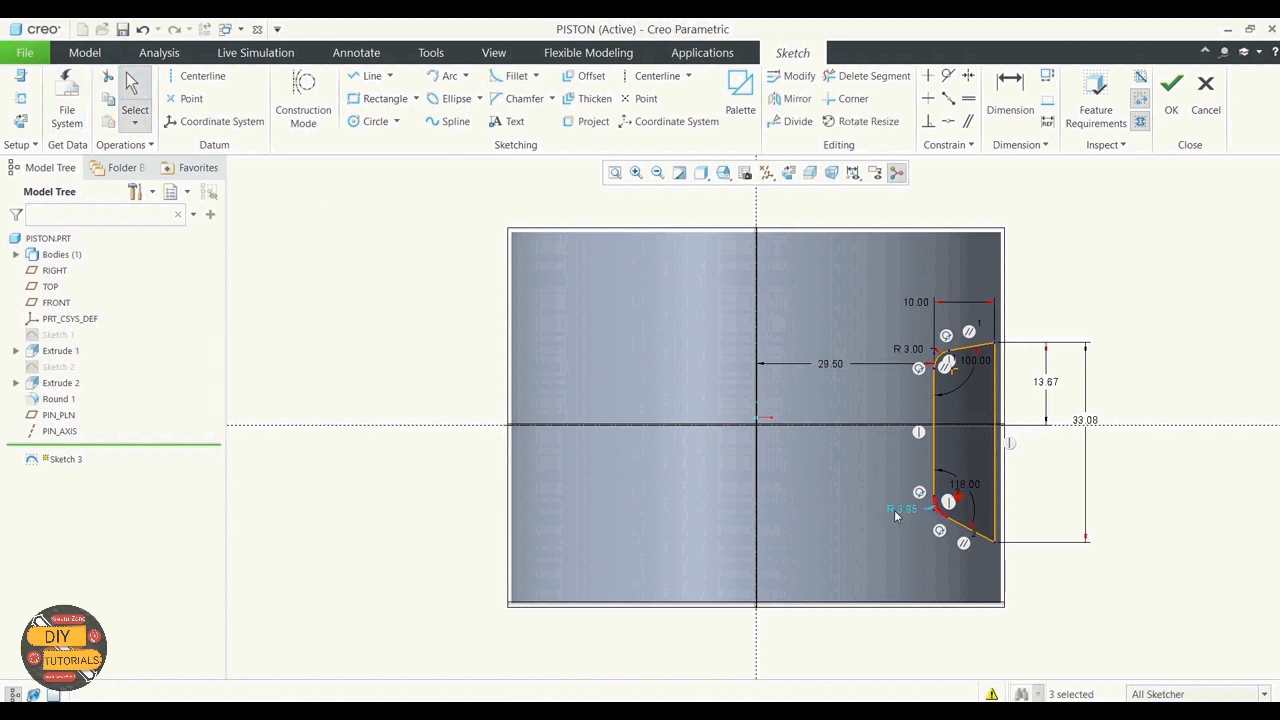
{"action": "double_click", "coordinate": [899, 510]}
{"action": "type", "text": "3"}
{"action": "key", "text": "Return"}
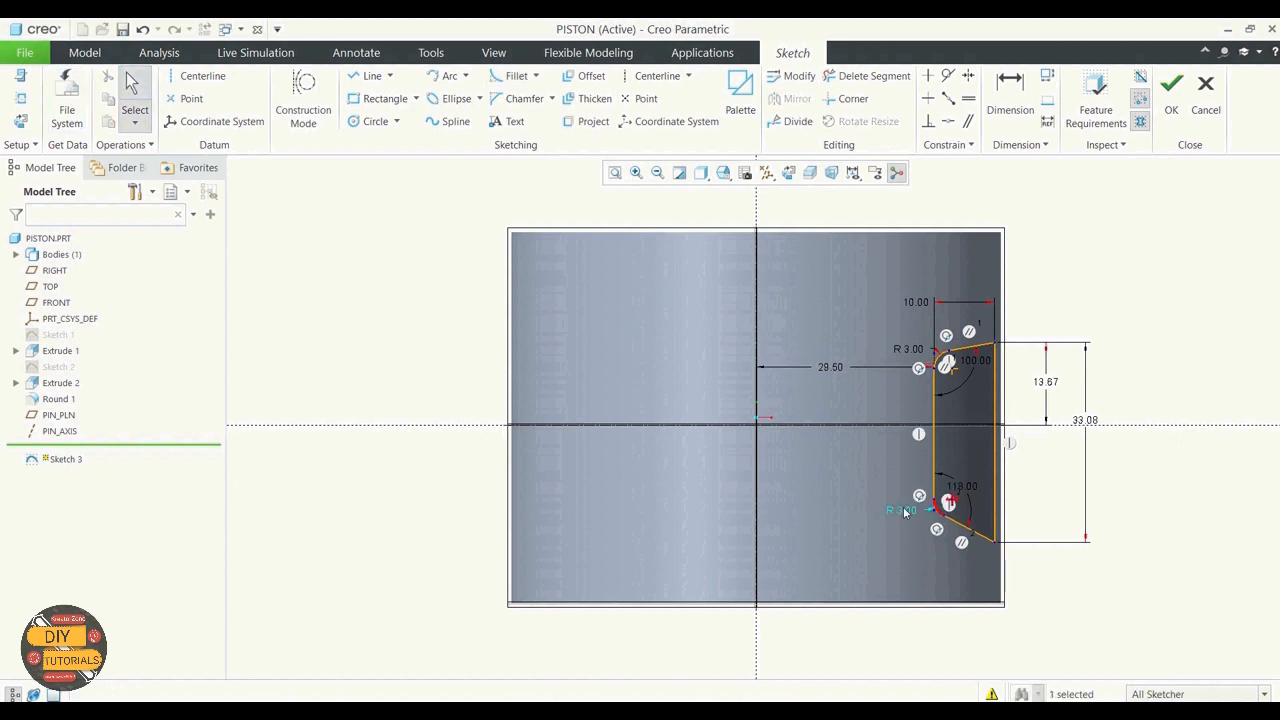
{"action": "left_click", "coordinate": [1147, 416]}
Mirror the whole filleted trapezoid about the vertical centre reference and finish the sketch
{"action": "left_click_drag", "start_coordinate": [844, 275], "coordinate": [1066, 591]}
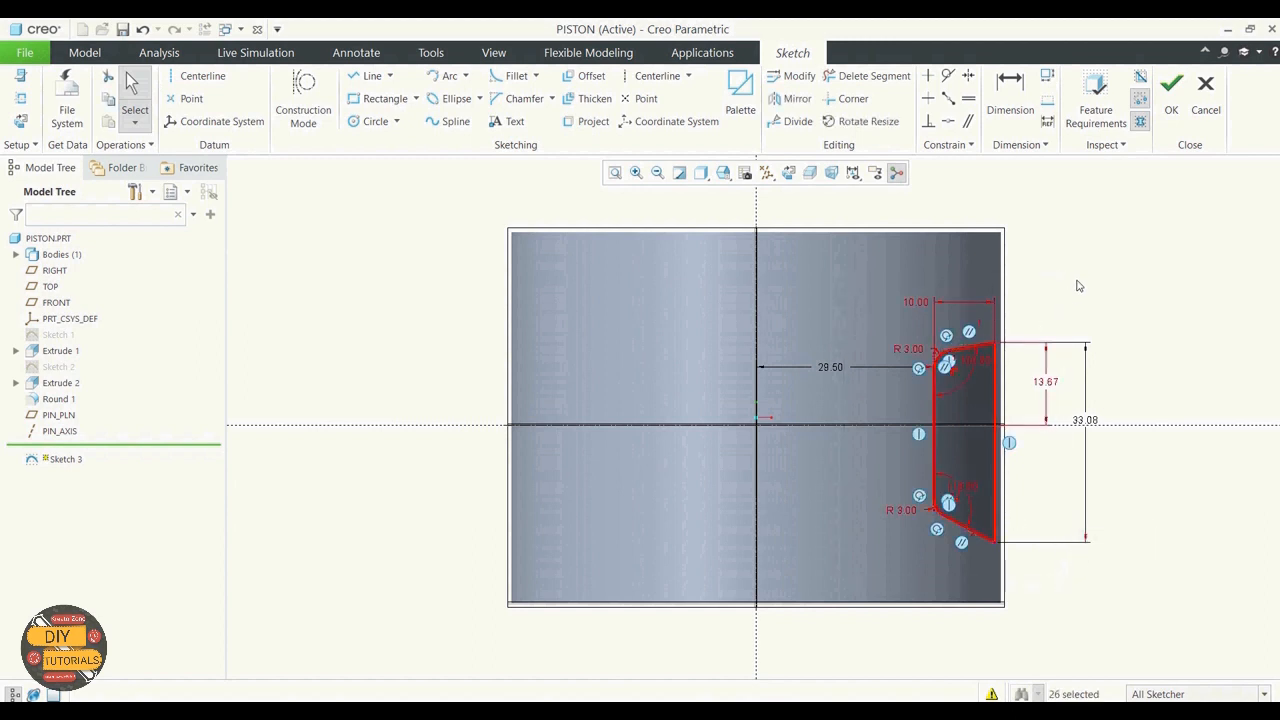
{"action": "left_click", "coordinate": [790, 98]}
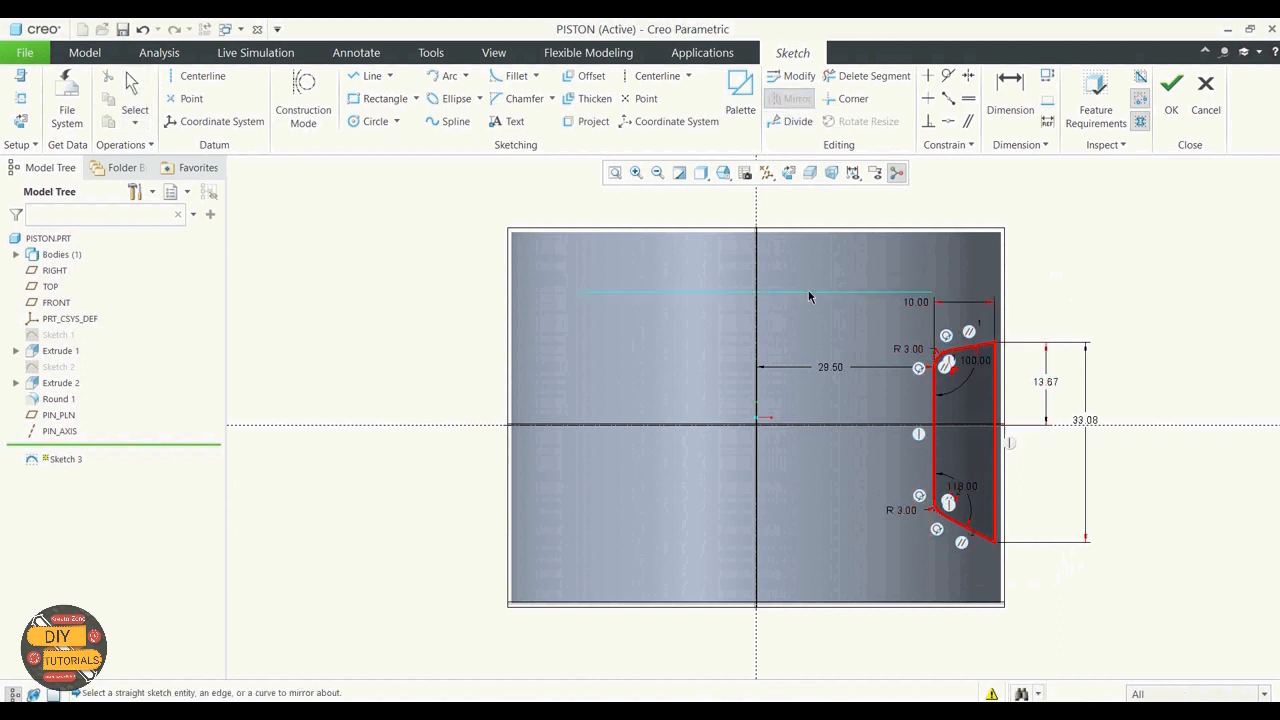
{"action": "left_click", "coordinate": [757, 203]}
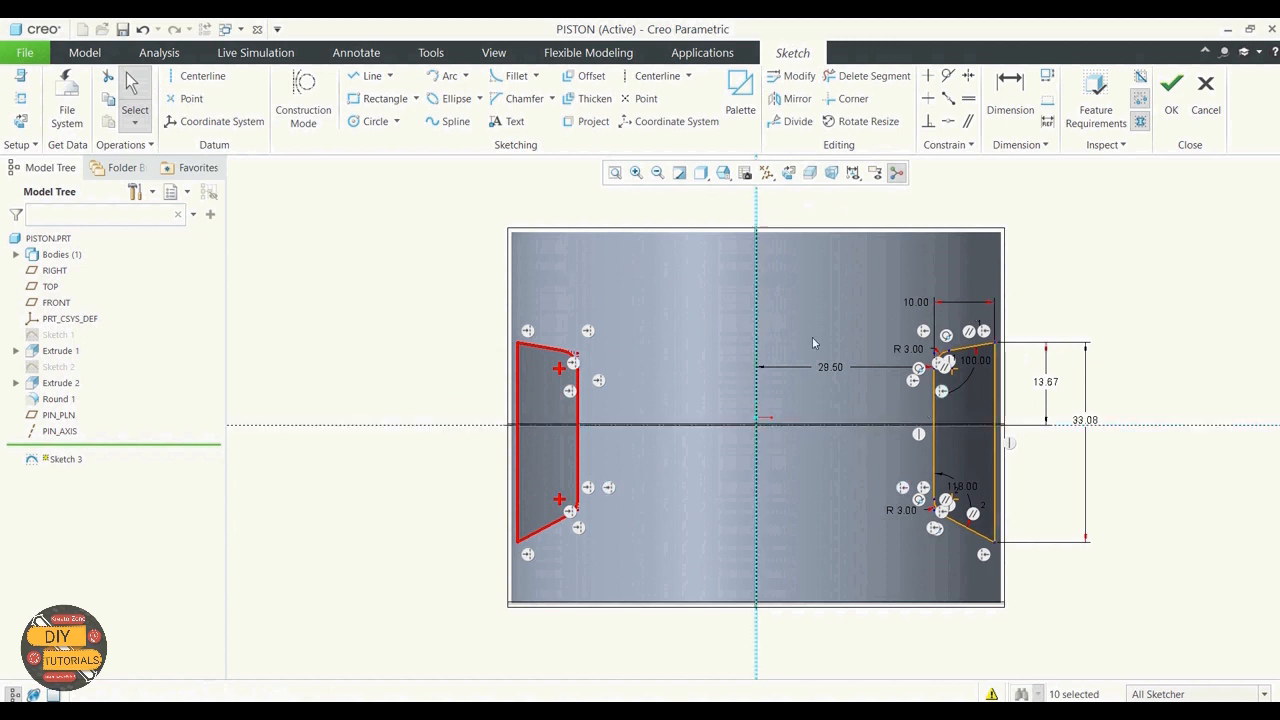
{"action": "left_click", "coordinate": [1172, 97]}
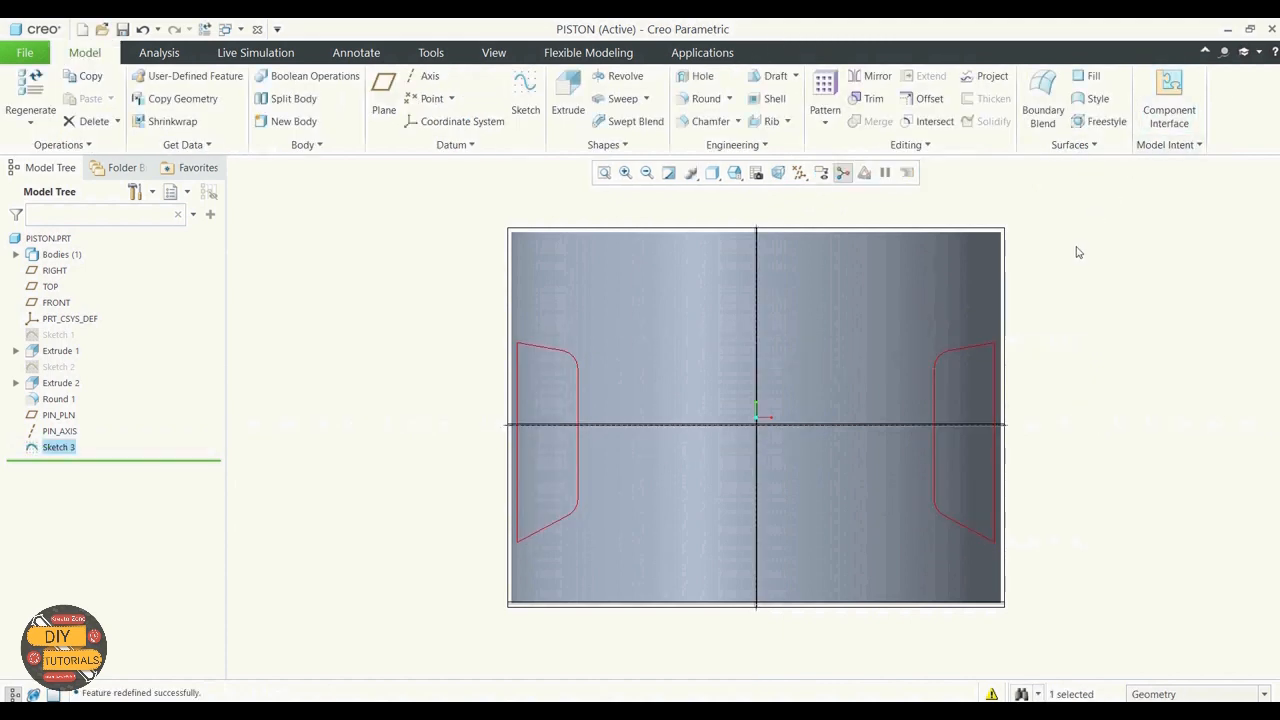
Return the model to its standard orientation and hide the datum planes and axes
{"action": "key", "text": "ctrl+d"}
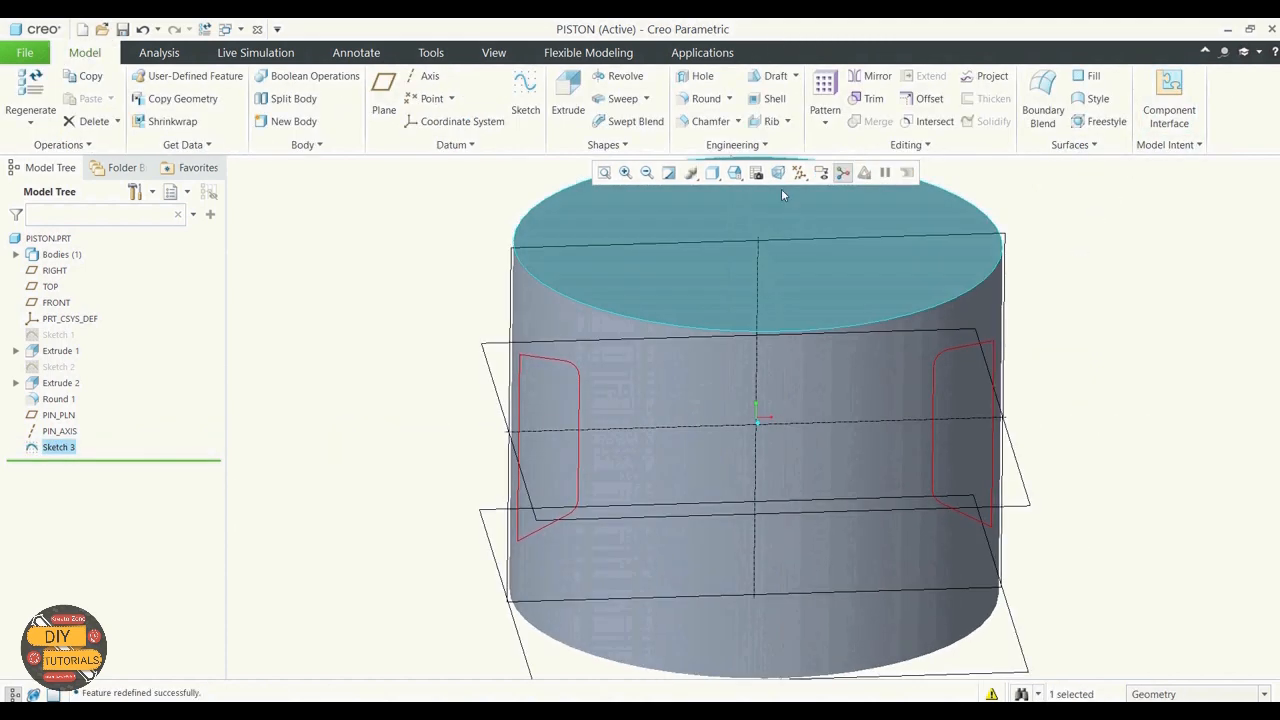
{"action": "left_click", "coordinate": [734, 172]}
{"action": "left_click", "coordinate": [749, 207]}
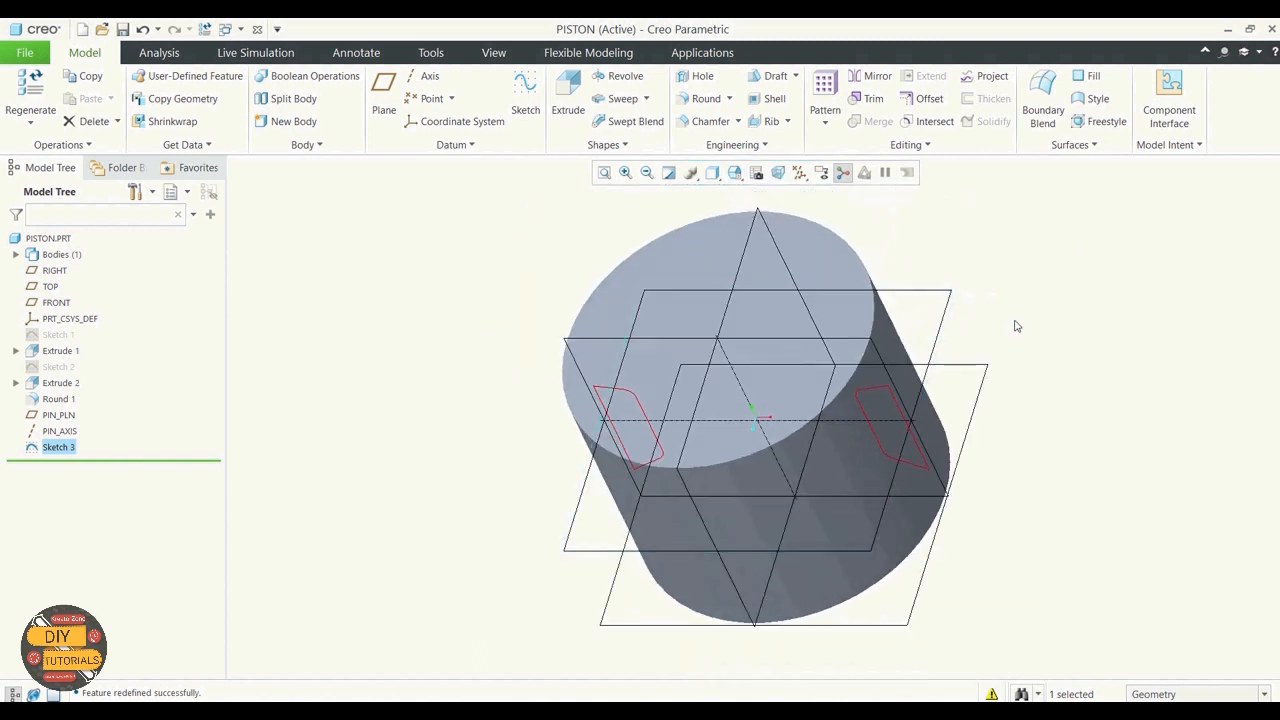
{"action": "left_click", "coordinate": [799, 172]}
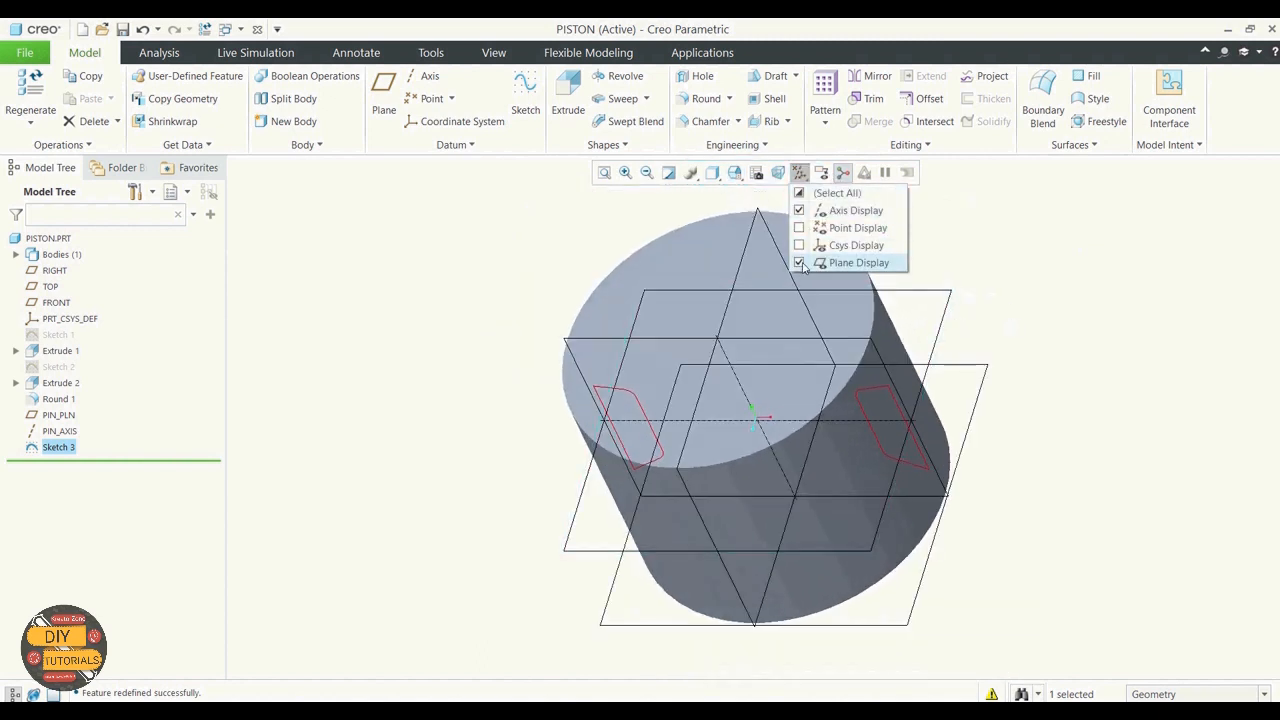
{"action": "left_click", "coordinate": [800, 262]}
{"action": "left_click", "coordinate": [800, 210]}
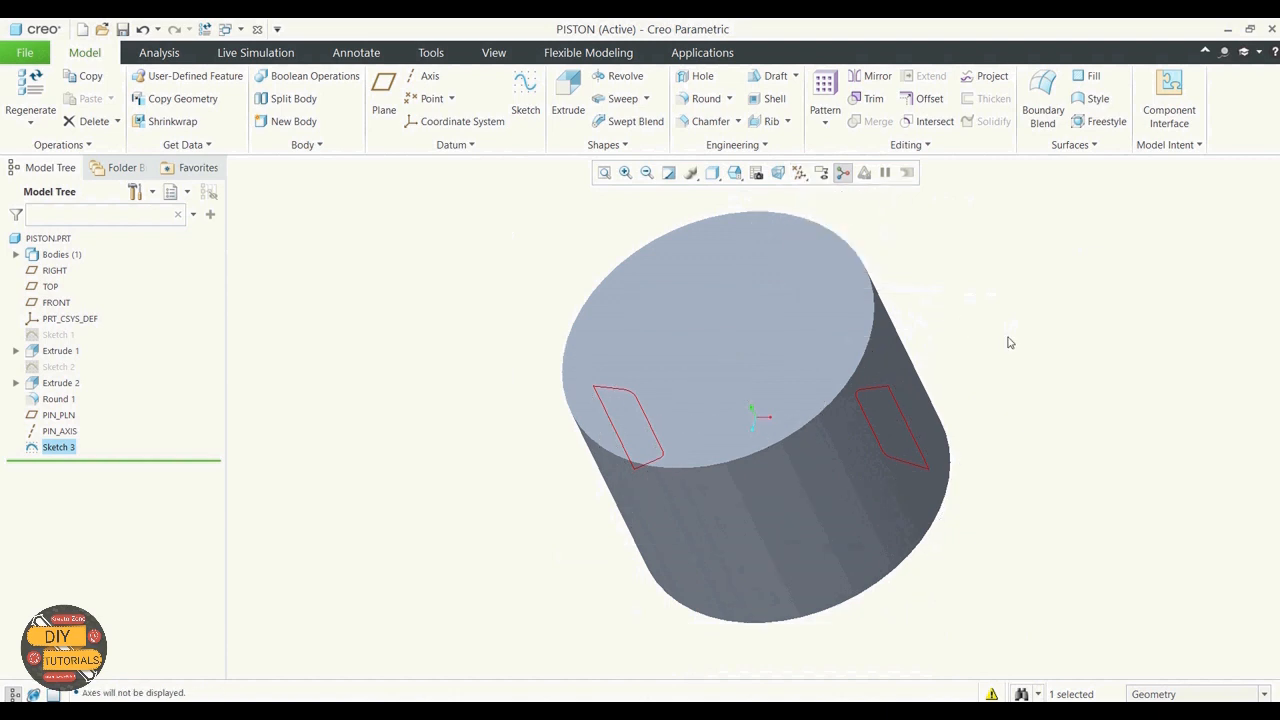
{"action": "left_click", "coordinate": [349, 418]}
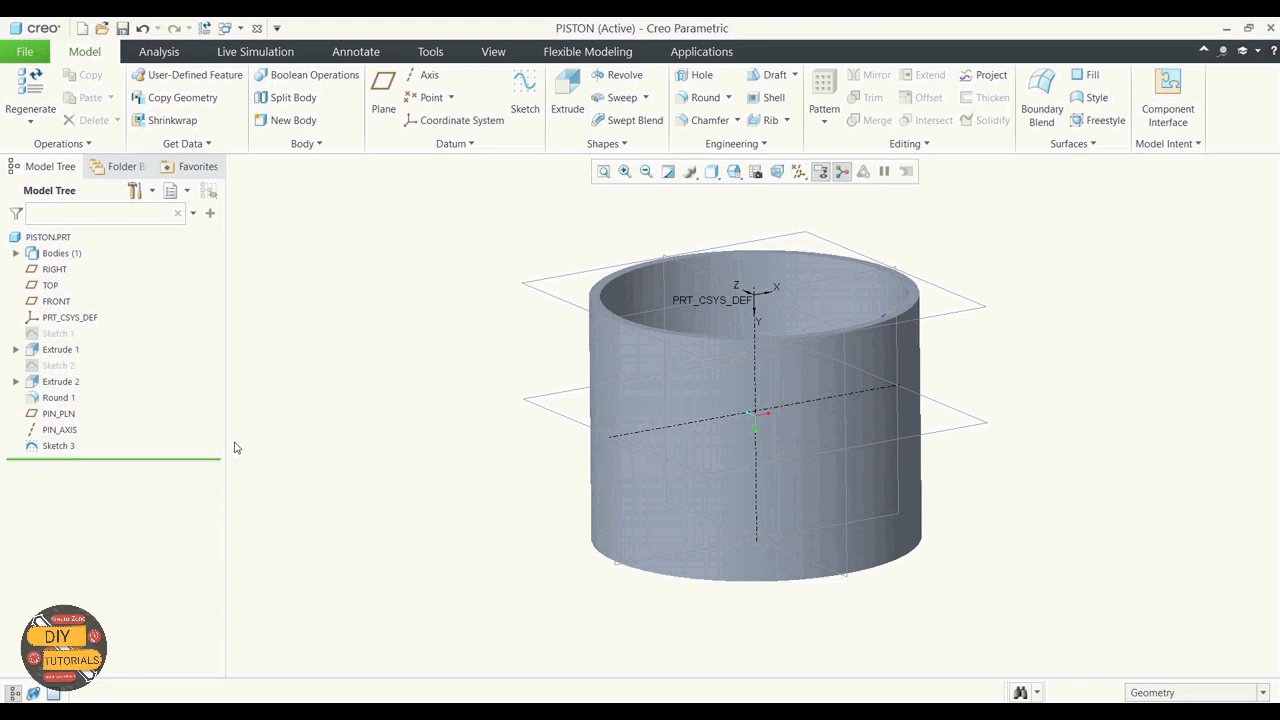
Extrude the two-profile Sketch 3 as a solid, with the first side's depth set to To Next
{"action": "left_click", "coordinate": [57, 447]}
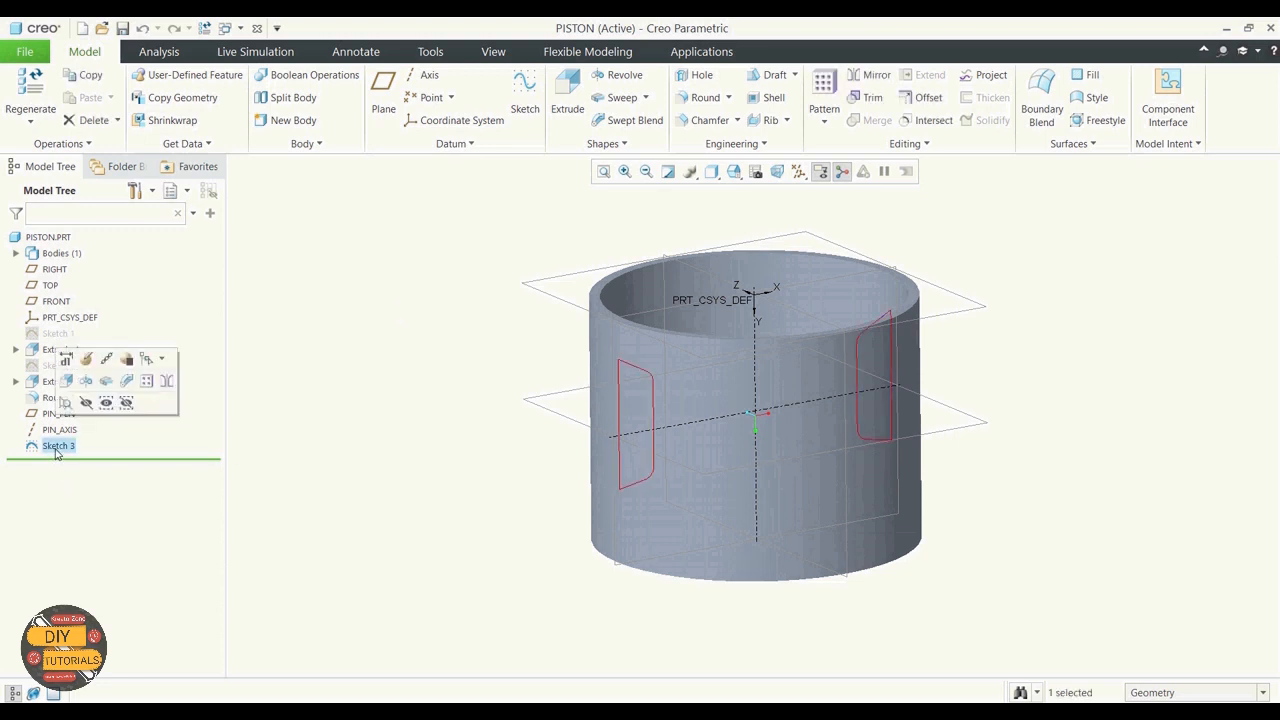
{"action": "mouse_move", "coordinate": [431, 374]}
{"action": "middle_mouse_down"}
{"action": "mouse_move", "coordinate": [397, 370]}
{"action": "mouse_move", "coordinate": [377, 394]}
{"action": "mouse_move", "coordinate": [383, 431]}
{"action": "mouse_move", "coordinate": [394, 429]}
{"action": "middle_mouse_up"}
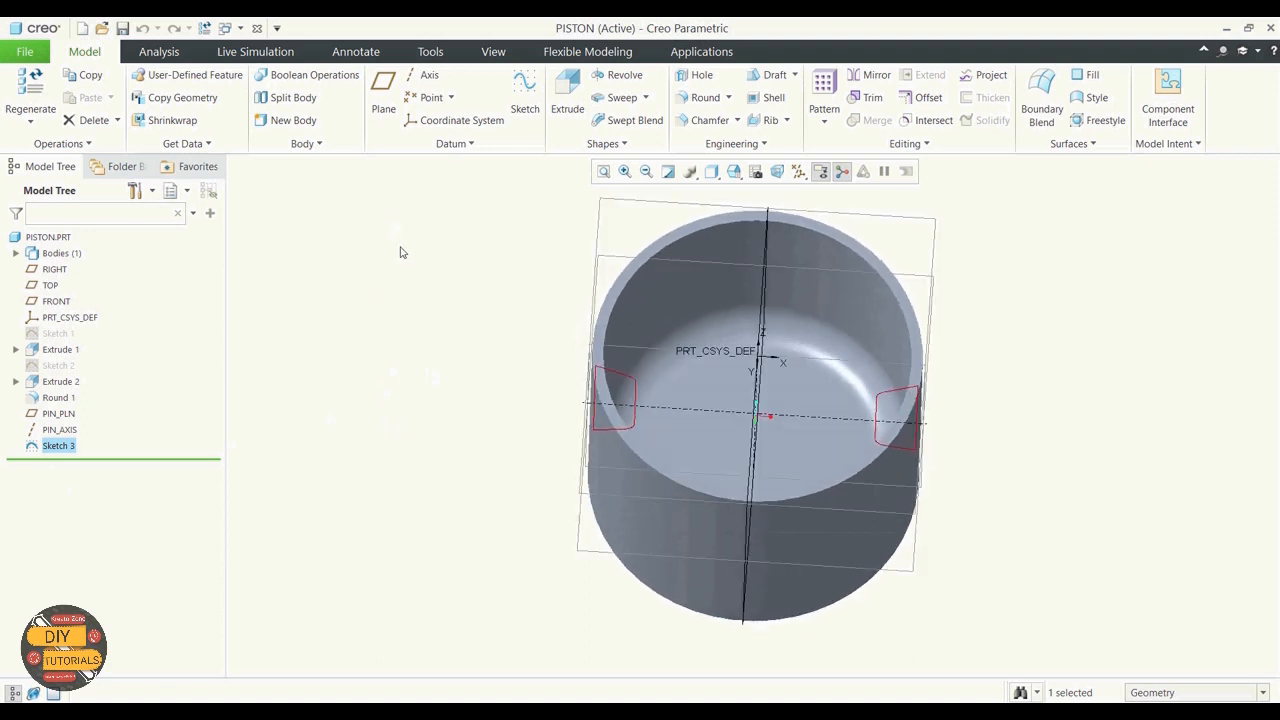
{"action": "left_click", "coordinate": [568, 95]}
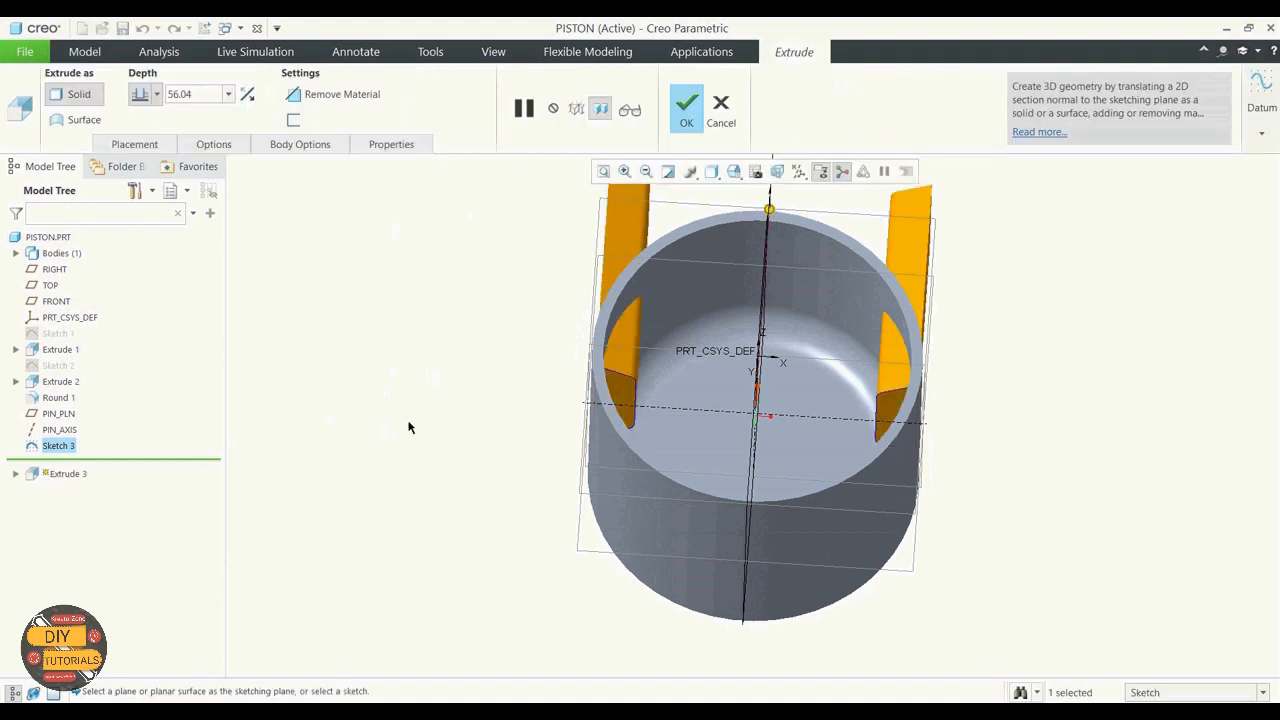
{"action": "middle_click_drag", "start_coordinate": [405, 427], "coordinate": [381, 390]}
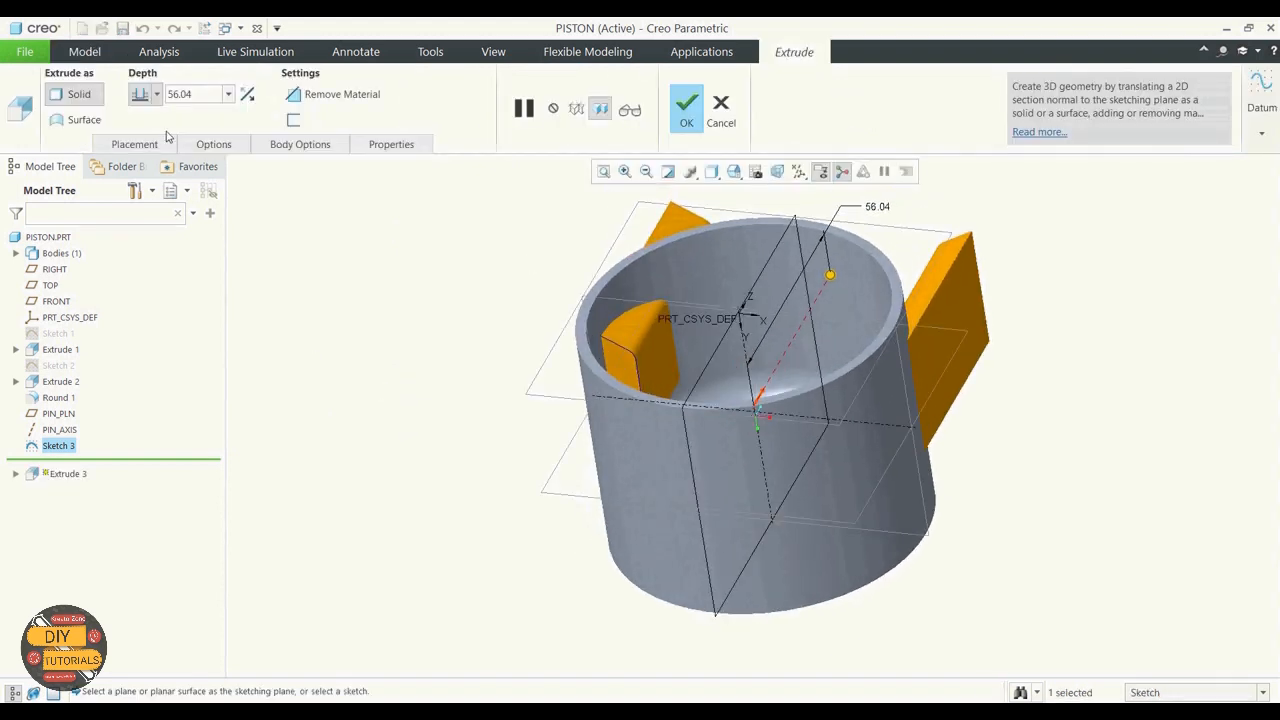
{"action": "left_click", "coordinate": [156, 94]}
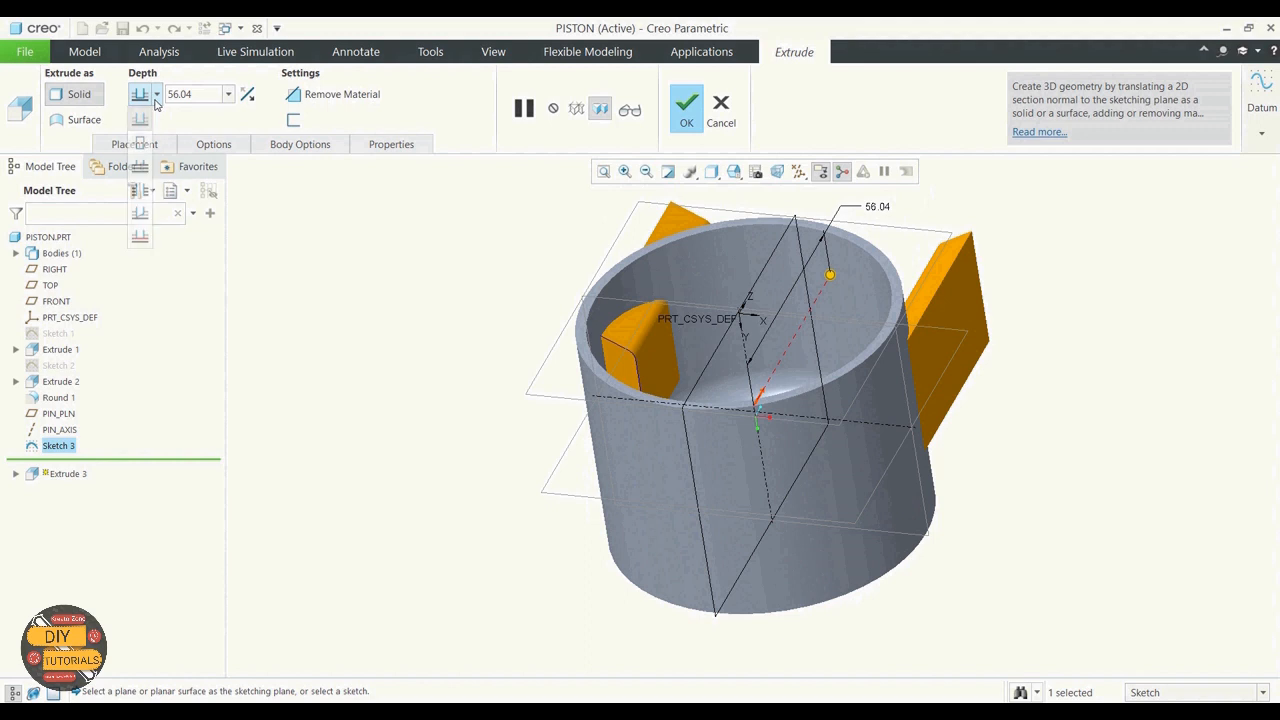
{"action": "left_click", "coordinate": [141, 168]}
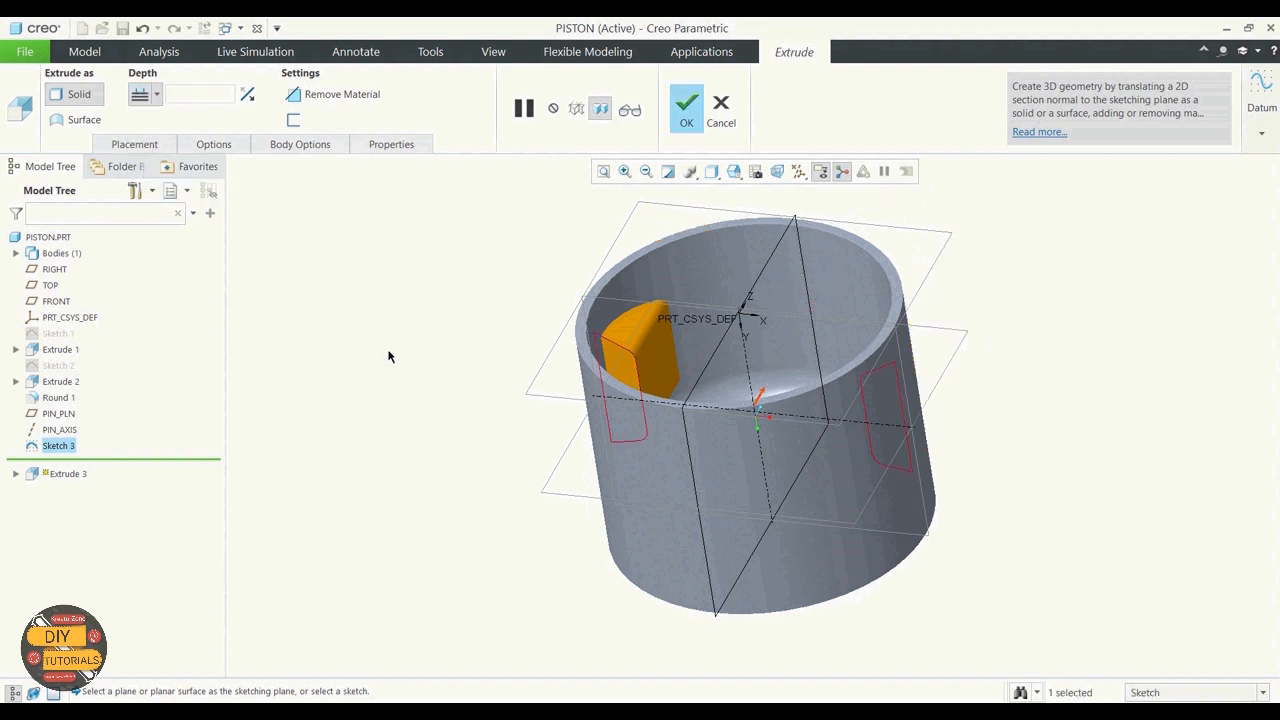
{"action": "middle_click_drag", "start_coordinate": [389, 354], "coordinate": [391, 386]}
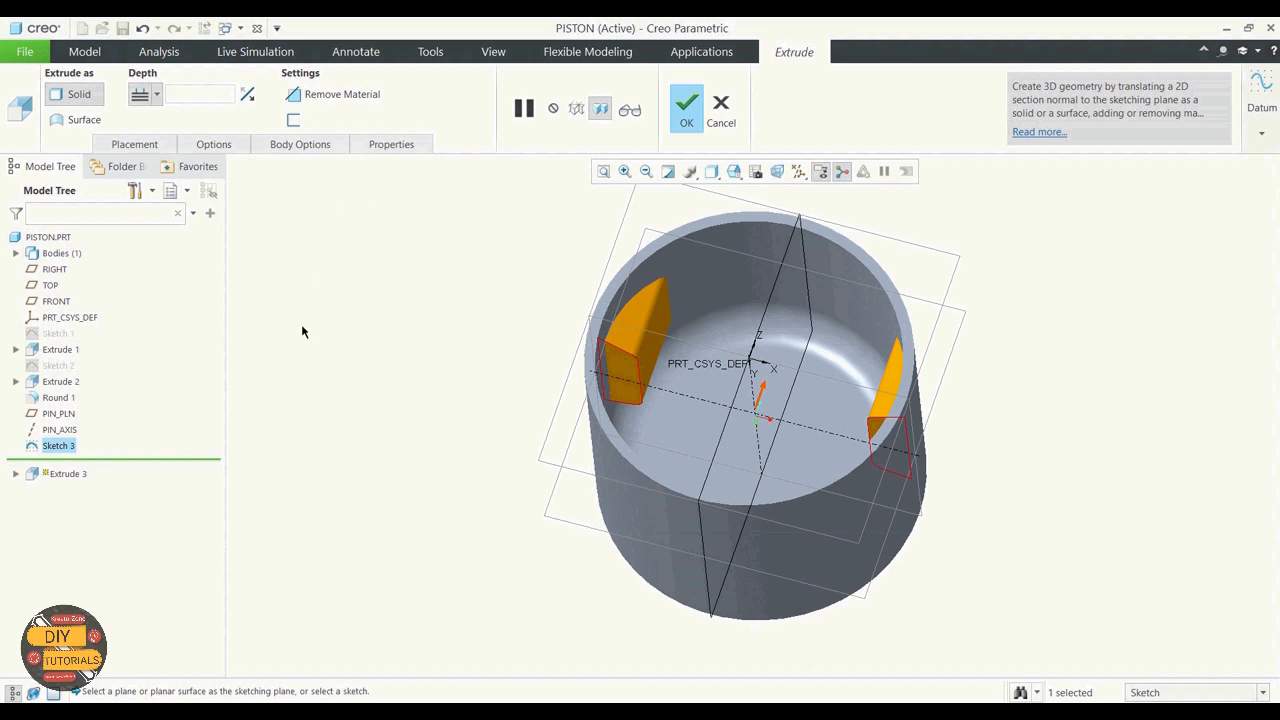
Set the extrusion's second side to To Next, preview the two pin bosses, and complete the feature
{"action": "left_click", "coordinate": [238, 147]}
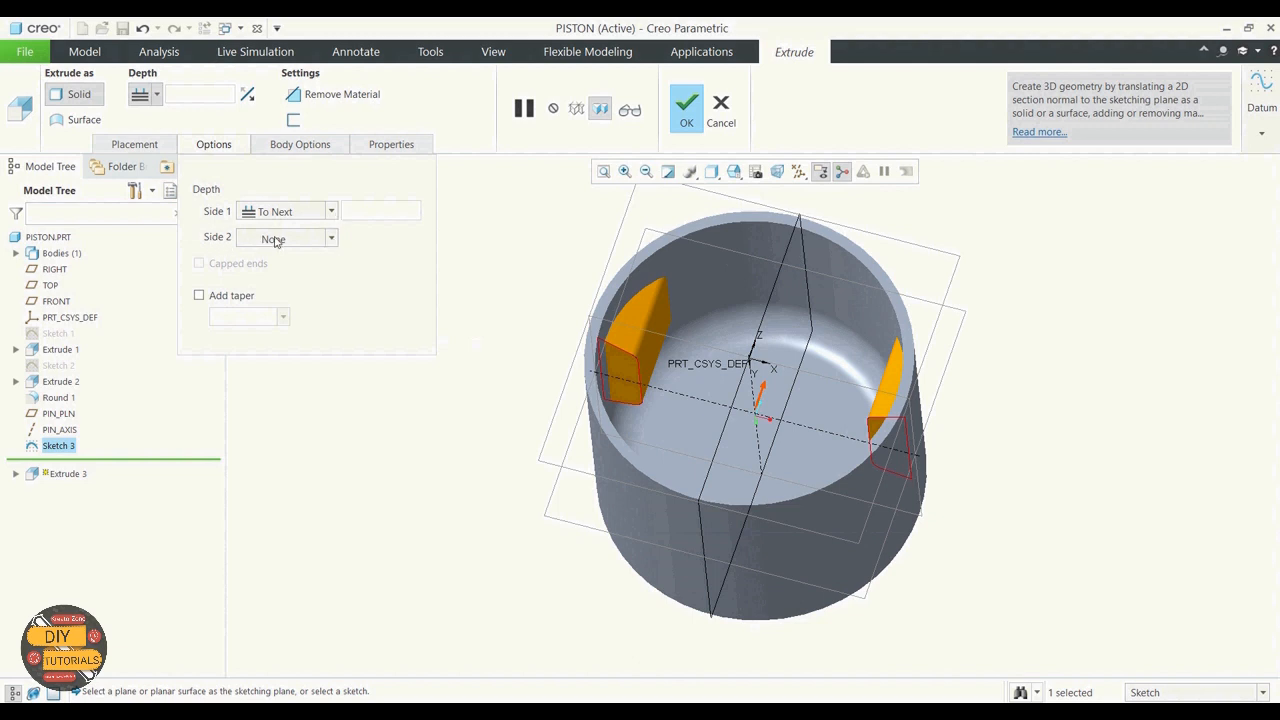
{"action": "left_click", "coordinate": [331, 240]}
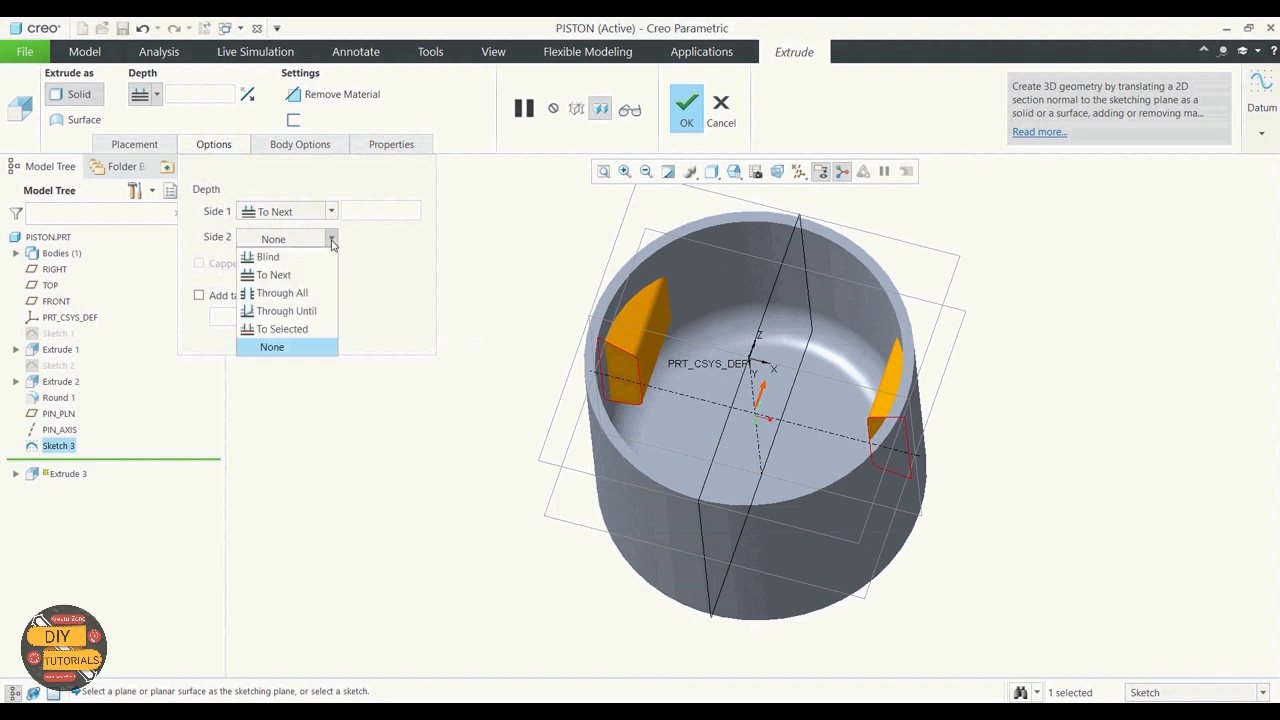
{"action": "left_click", "coordinate": [287, 276]}
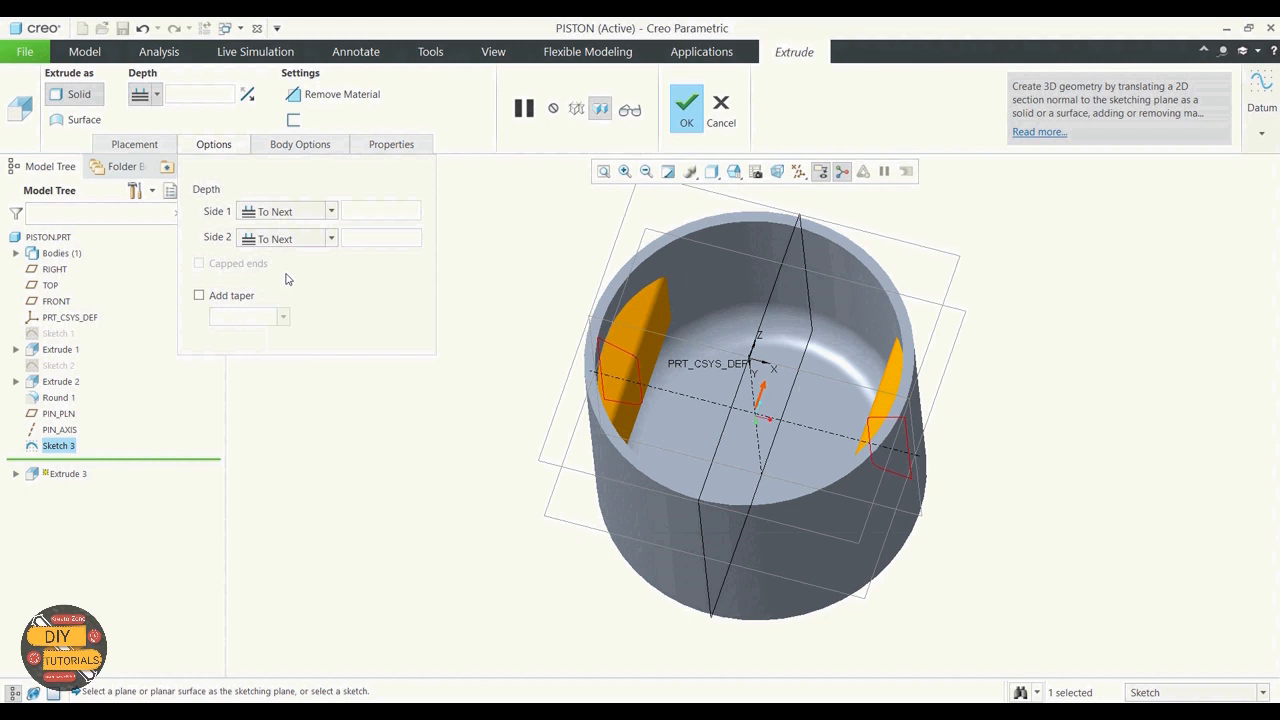
{"action": "left_click", "coordinate": [468, 335]}
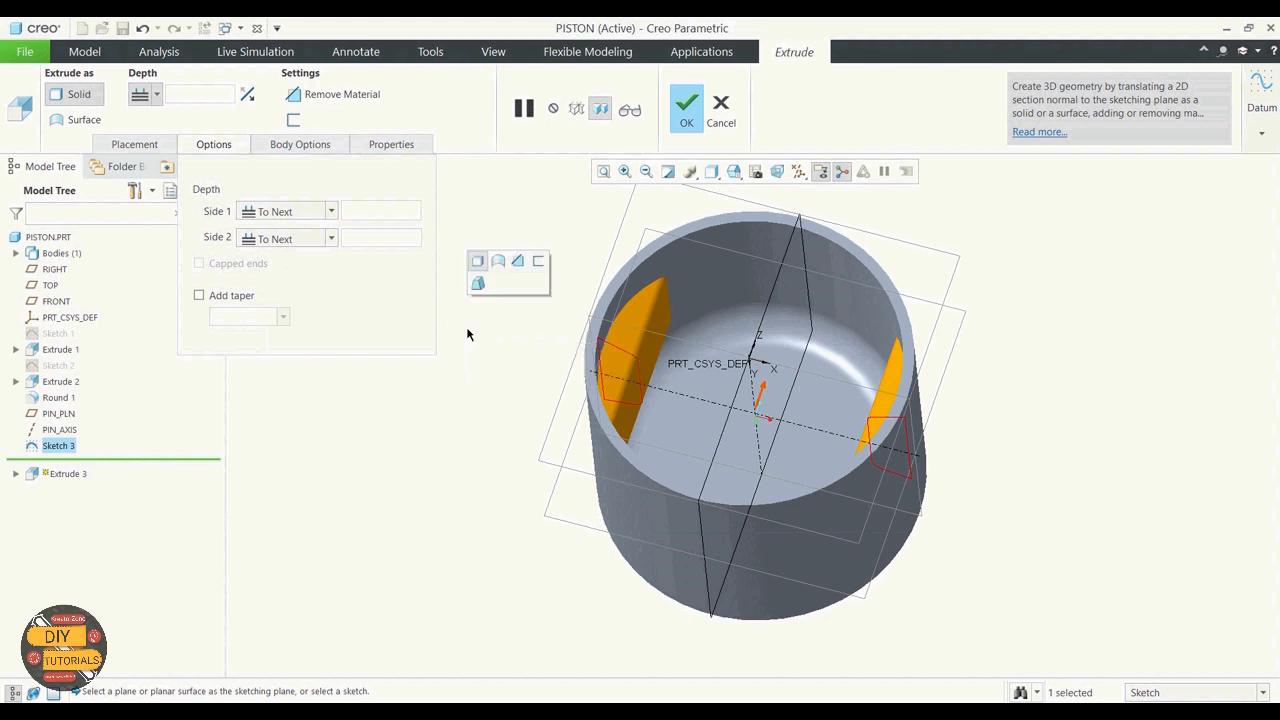
{"action": "left_click", "coordinate": [214, 146]}
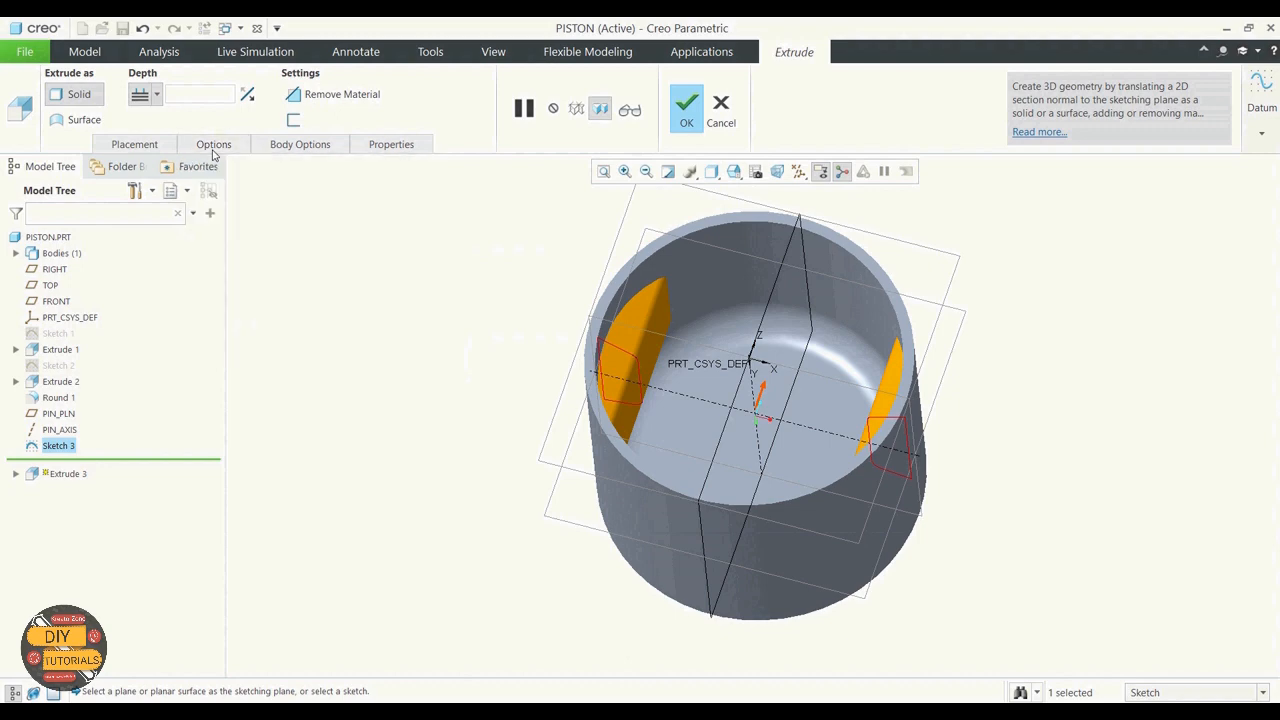
{"action": "mouse_move", "coordinate": [330, 281]}
{"action": "middle_mouse_down"}
{"action": "mouse_move", "coordinate": [363, 277]}
{"action": "mouse_move", "coordinate": [360, 231]}
{"action": "mouse_move", "coordinate": [260, 263]}
{"action": "mouse_move", "coordinate": [305, 266]}
{"action": "mouse_move", "coordinate": [300, 337]}
{"action": "mouse_move", "coordinate": [306, 280]}
{"action": "middle_mouse_up"}
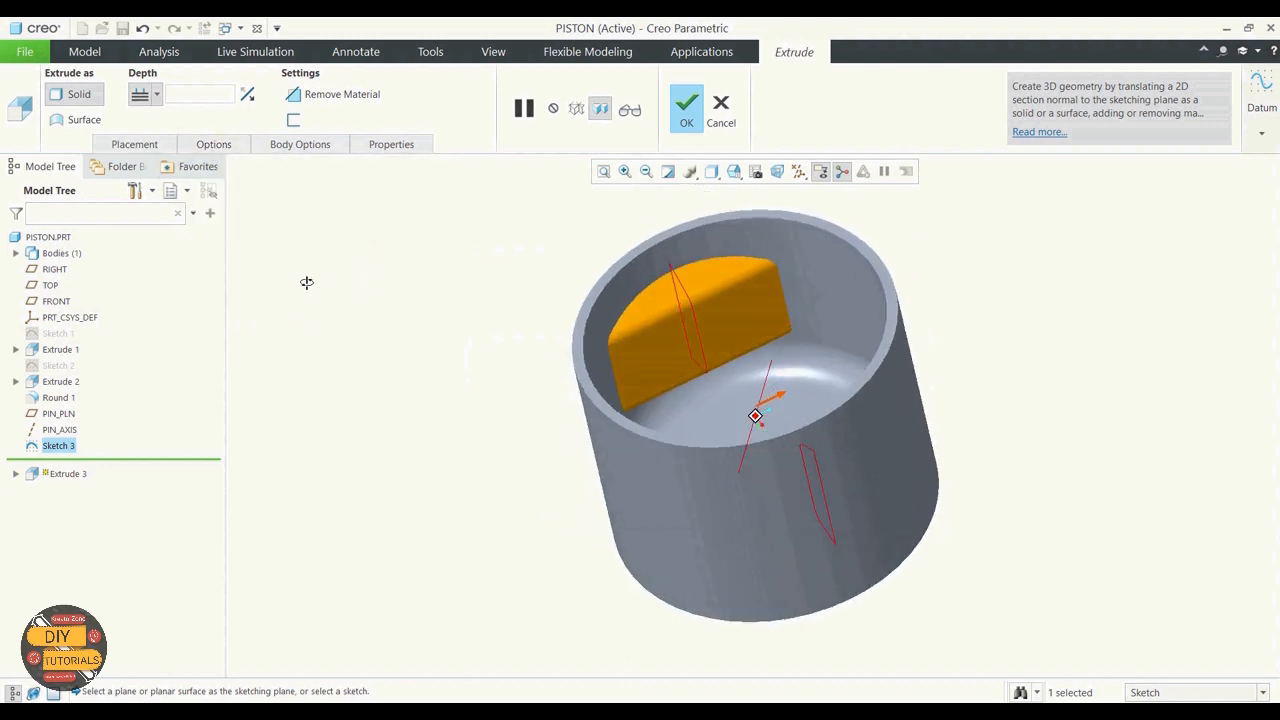
{"action": "left_click", "coordinate": [629, 109]}
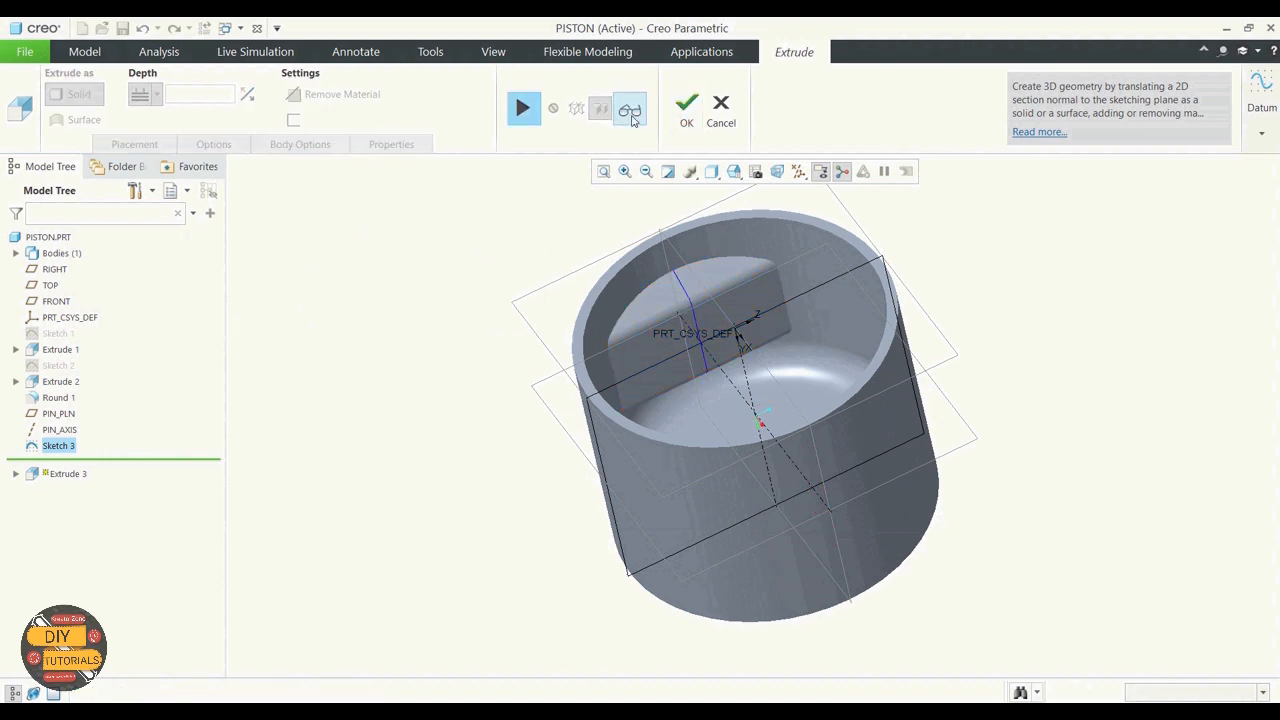
{"action": "mouse_move", "coordinate": [531, 361]}
{"action": "middle_mouse_down"}
{"action": "mouse_move", "coordinate": [511, 368]}
{"action": "mouse_move", "coordinate": [503, 420]}
{"action": "mouse_move", "coordinate": [560, 366]}
{"action": "mouse_move", "coordinate": [530, 348]}
{"action": "middle_mouse_up"}
{"action": "left_click", "coordinate": [629, 109]}
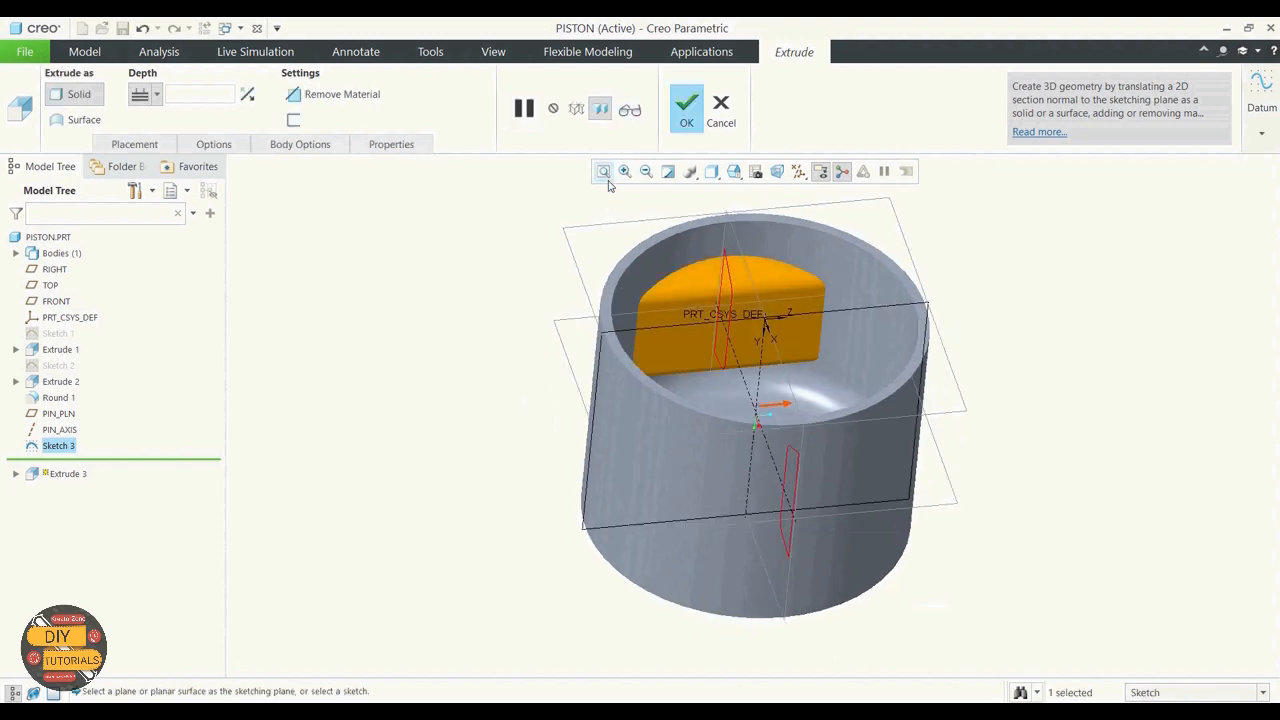
{"action": "left_click", "coordinate": [687, 110]}
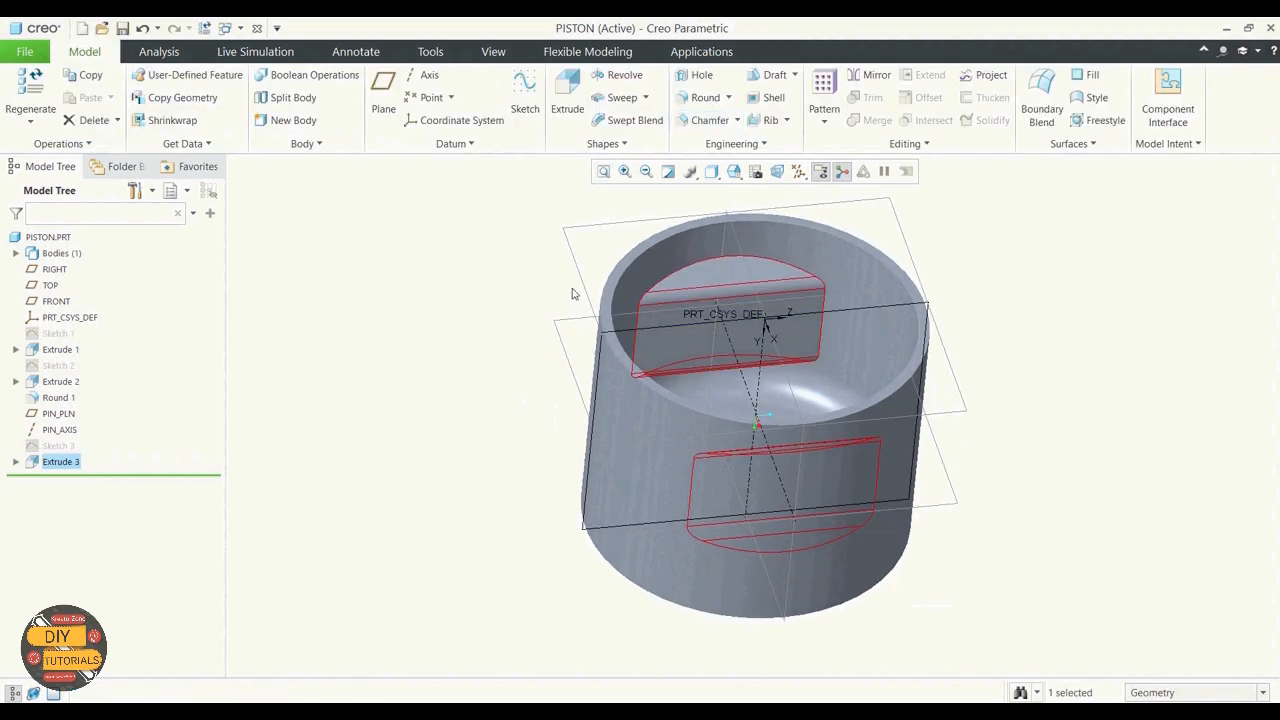
{"action": "middle_click_drag", "start_coordinate": [441, 280], "coordinate": [475, 320]}
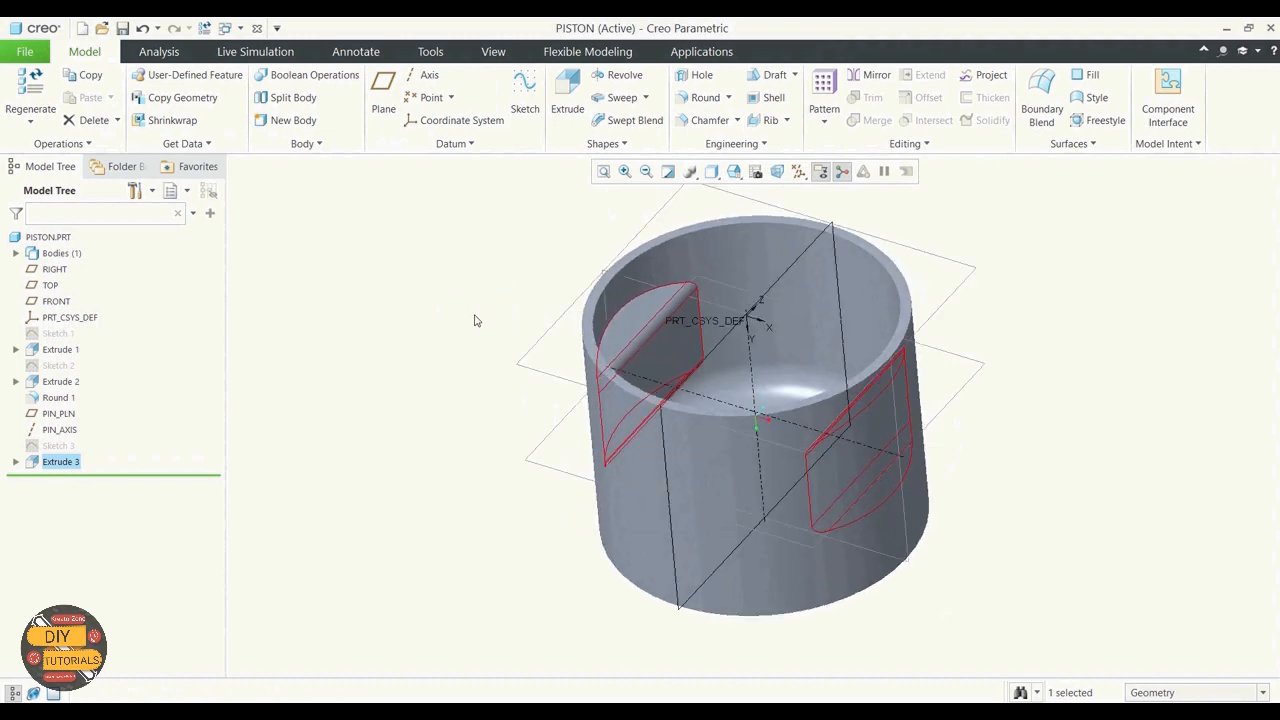
{"action": "left_click", "coordinate": [414, 295]}
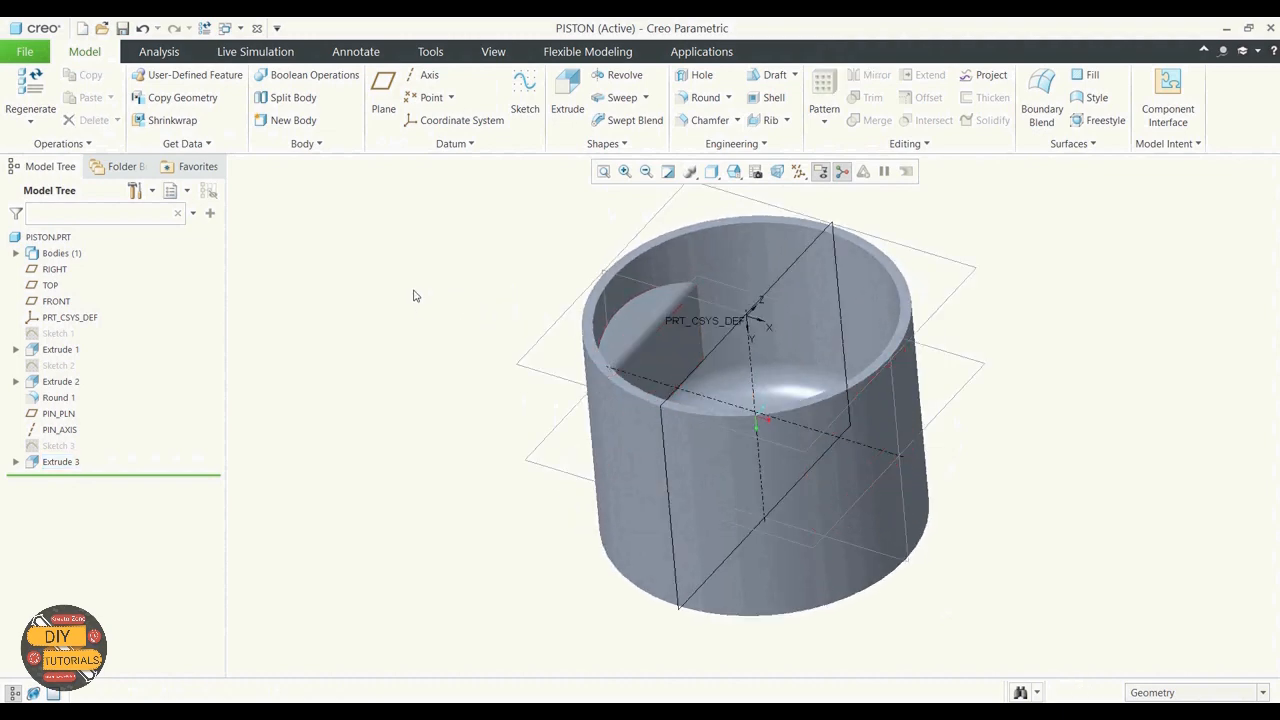
Hide all datum features and check the extruded bosses in wireframe display
{"action": "left_click", "coordinate": [799, 173]}
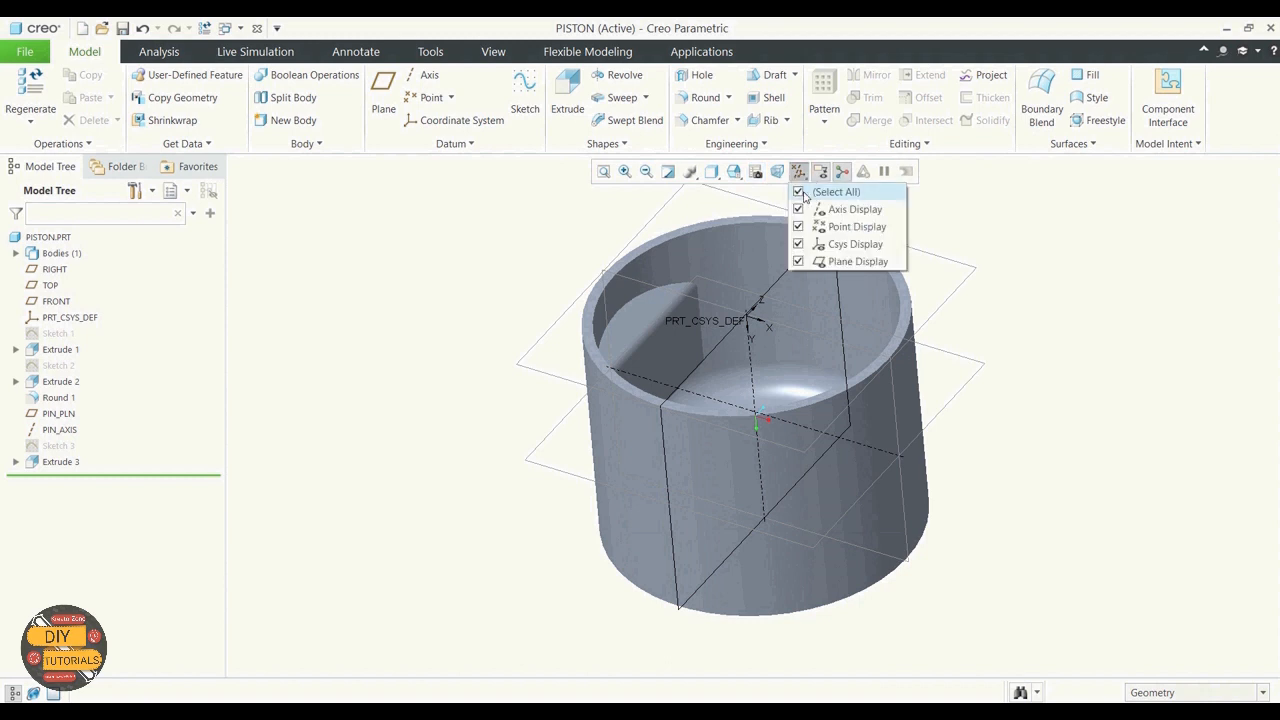
{"action": "left_click", "coordinate": [804, 193]}
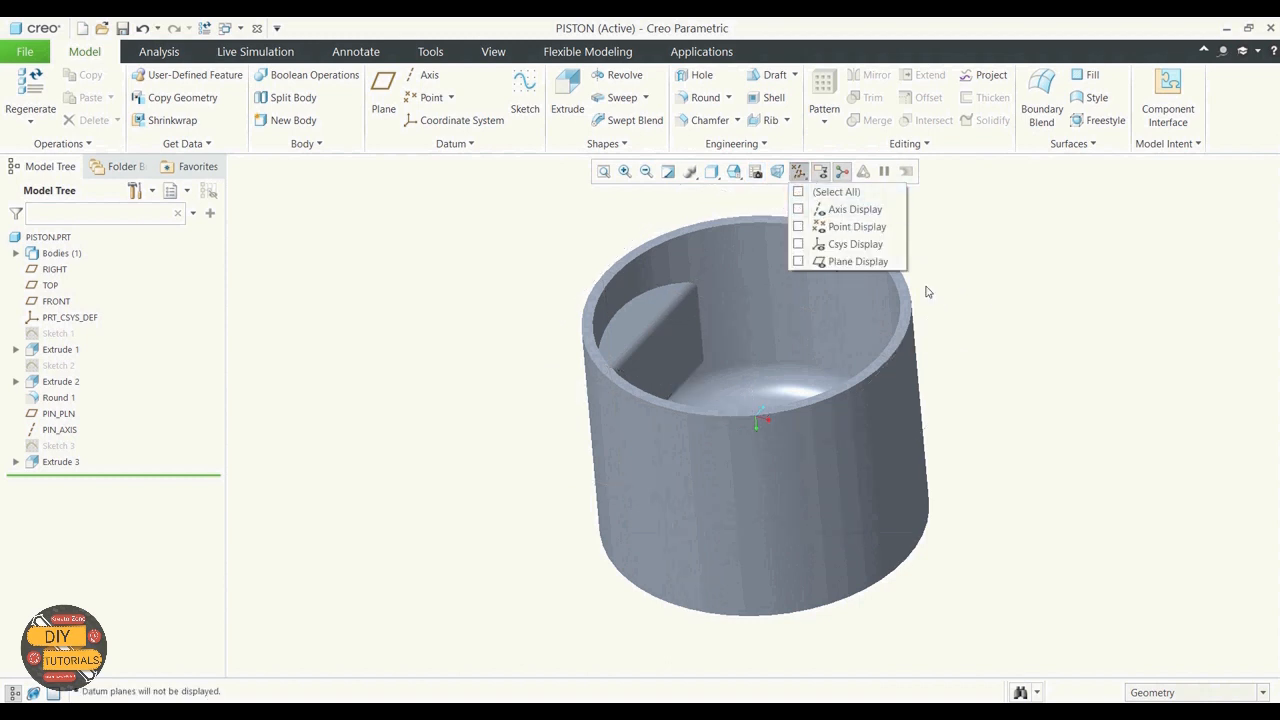
{"action": "left_click", "coordinate": [711, 173]}
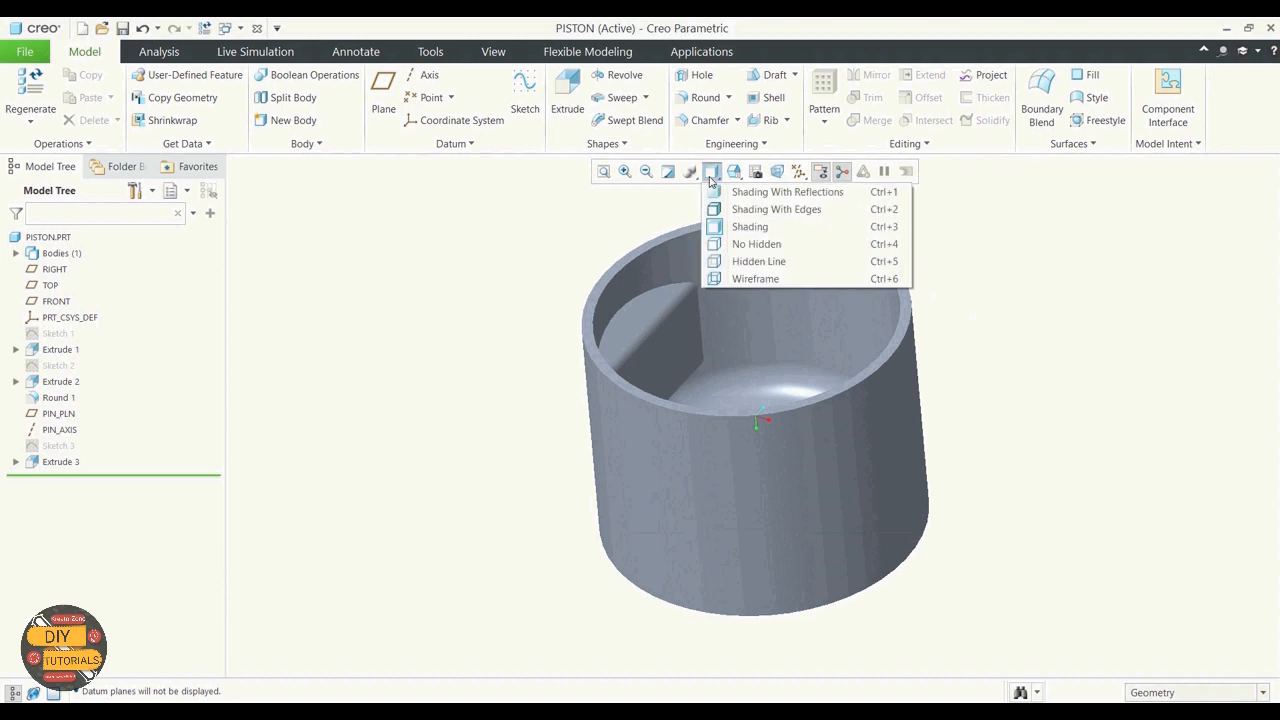
{"action": "left_click", "coordinate": [745, 279]}
{"action": "mouse_move", "coordinate": [1003, 369]}
{"action": "middle_mouse_down"}
{"action": "mouse_move", "coordinate": [1011, 329]}
{"action": "mouse_move", "coordinate": [1091, 331]}
{"action": "mouse_move", "coordinate": [1037, 341]}
{"action": "mouse_move", "coordinate": [1026, 380]}
{"action": "mouse_move", "coordinate": [980, 360]}
{"action": "mouse_move", "coordinate": [962, 412]}
{"action": "mouse_move", "coordinate": [971, 420]}
{"action": "mouse_move", "coordinate": [1020, 360]}
{"action": "mouse_move", "coordinate": [1041, 363]}
{"action": "mouse_move", "coordinate": [1006, 377]}
{"action": "mouse_move", "coordinate": [1016, 384]}
{"action": "middle_mouse_up"}
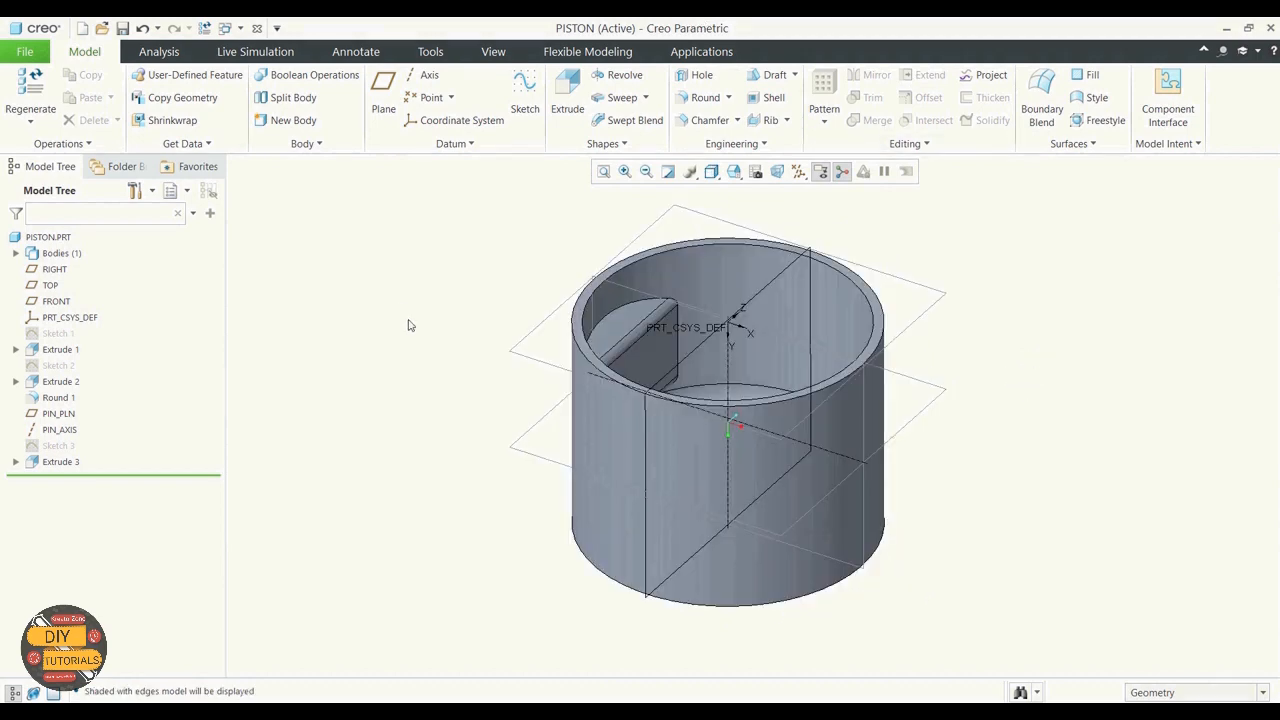
Make the hidden Sketch 3 visible again in the model
{"action": "left_click", "coordinate": [58, 446]}
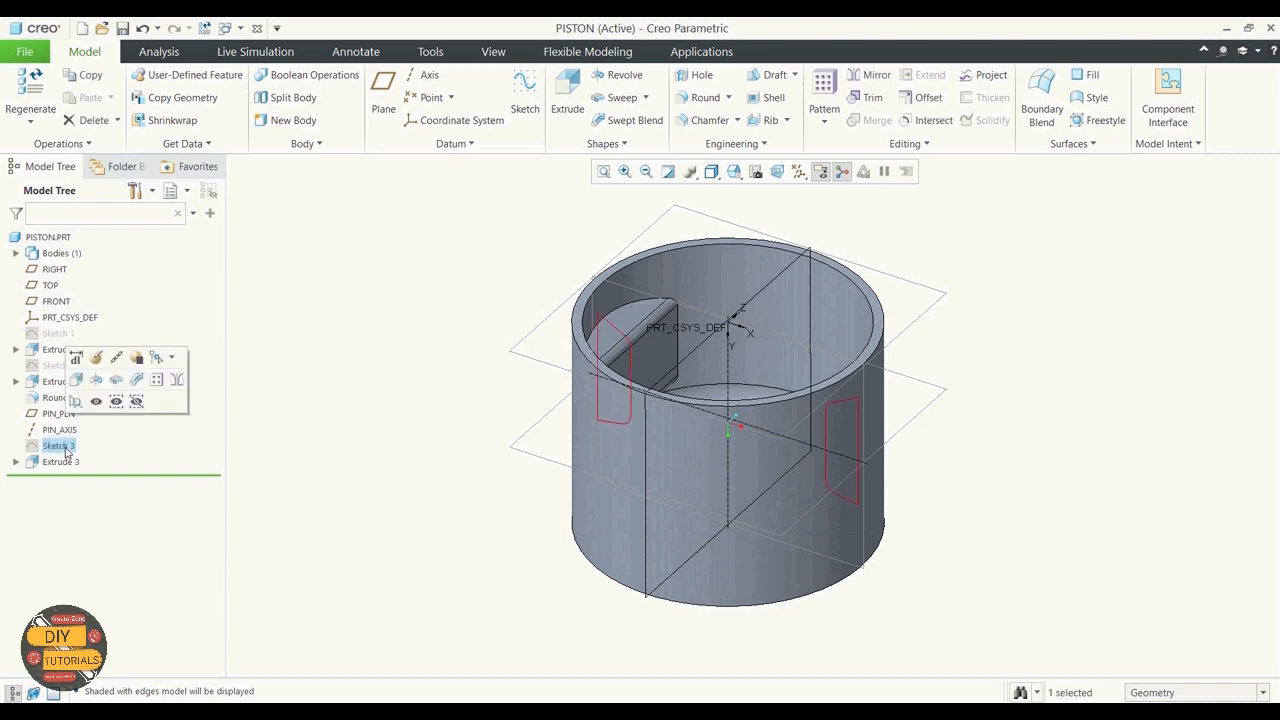
{"action": "left_click", "coordinate": [96, 402]}
{"action": "left_click", "coordinate": [325, 455]}
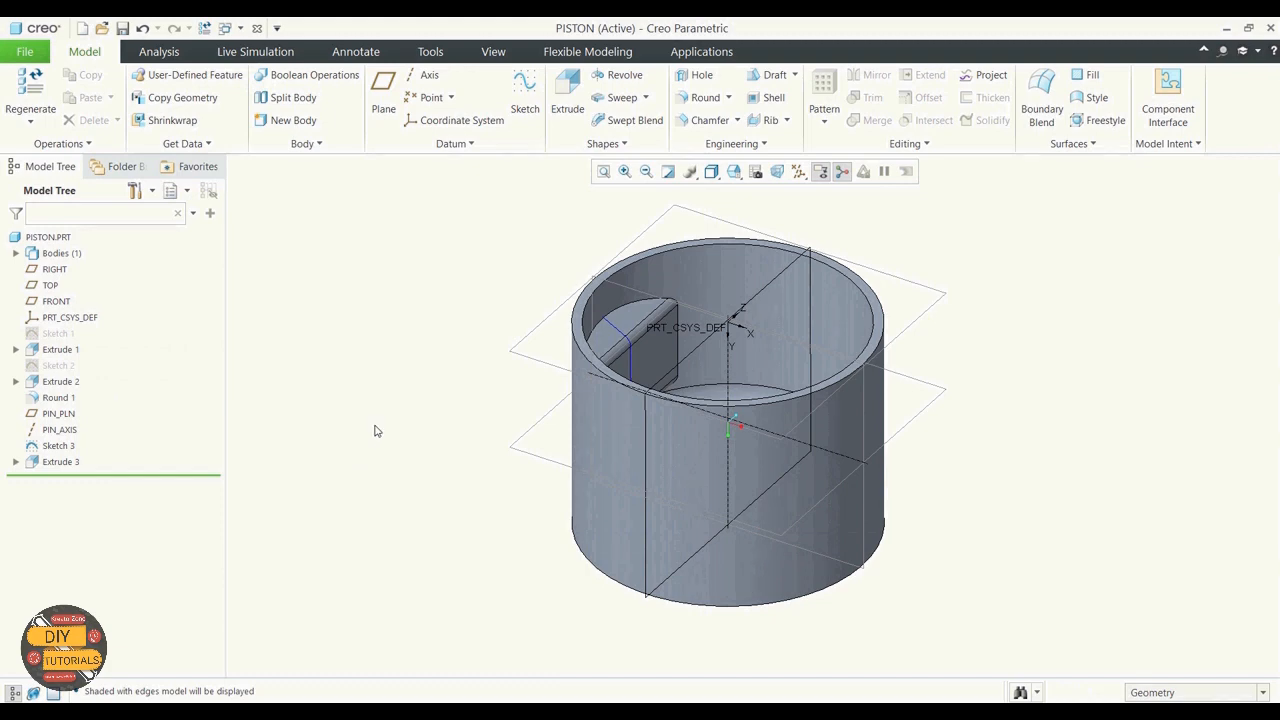
Start a new solid extrusion with an internal sketch on the previously used sketch plane, viewed straight on
{"action": "middle_click_drag", "start_coordinate": [886, 291], "coordinate": [977, 353]}
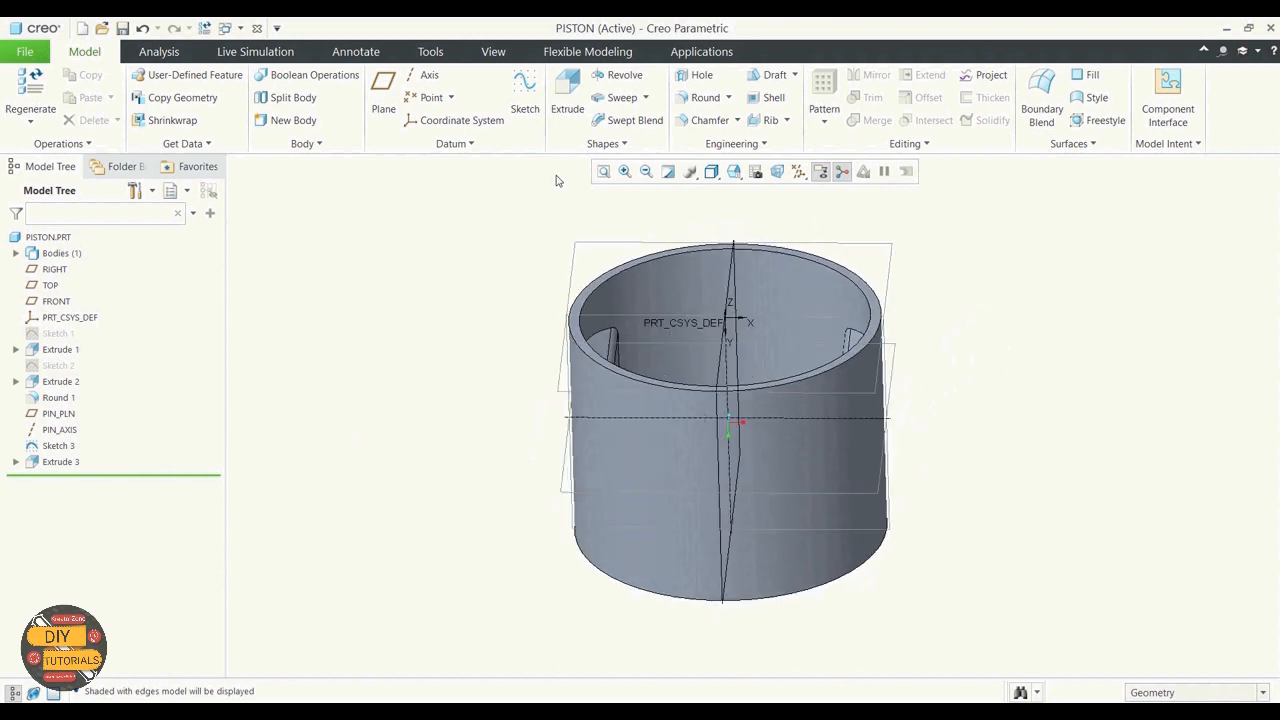
{"action": "left_click", "coordinate": [563, 124]}
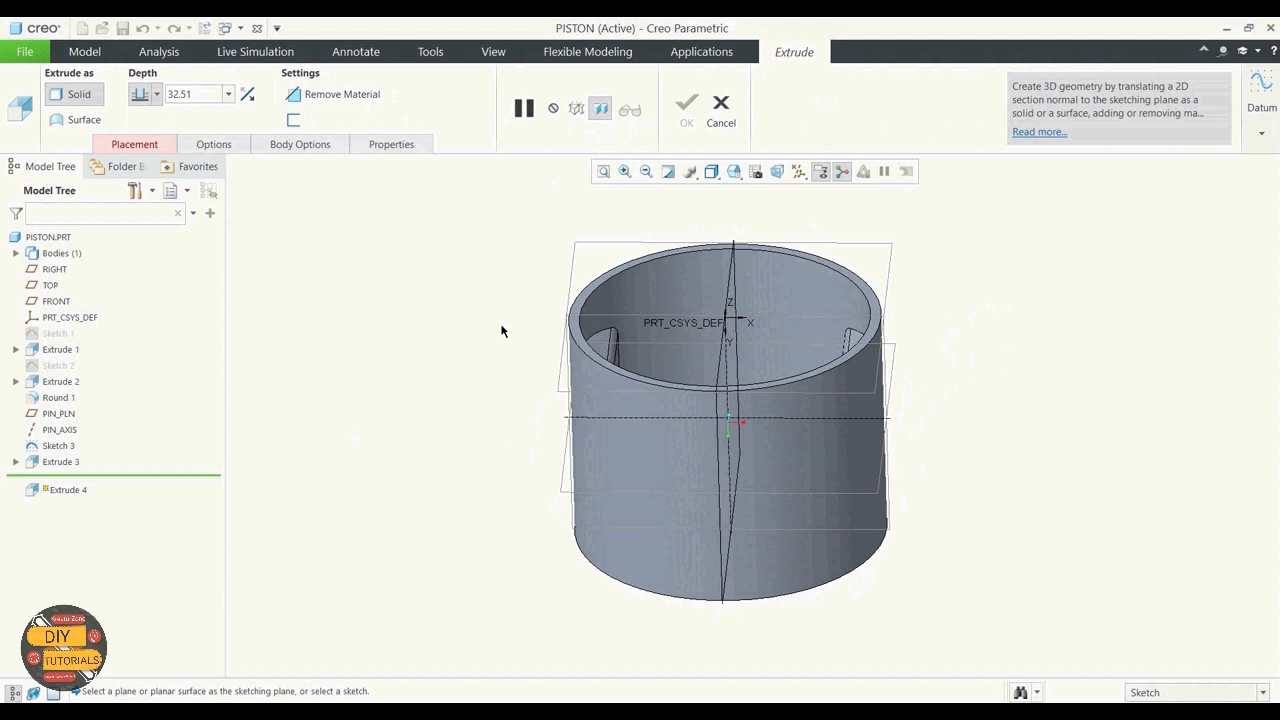
{"action": "left_click", "coordinate": [134, 145]}
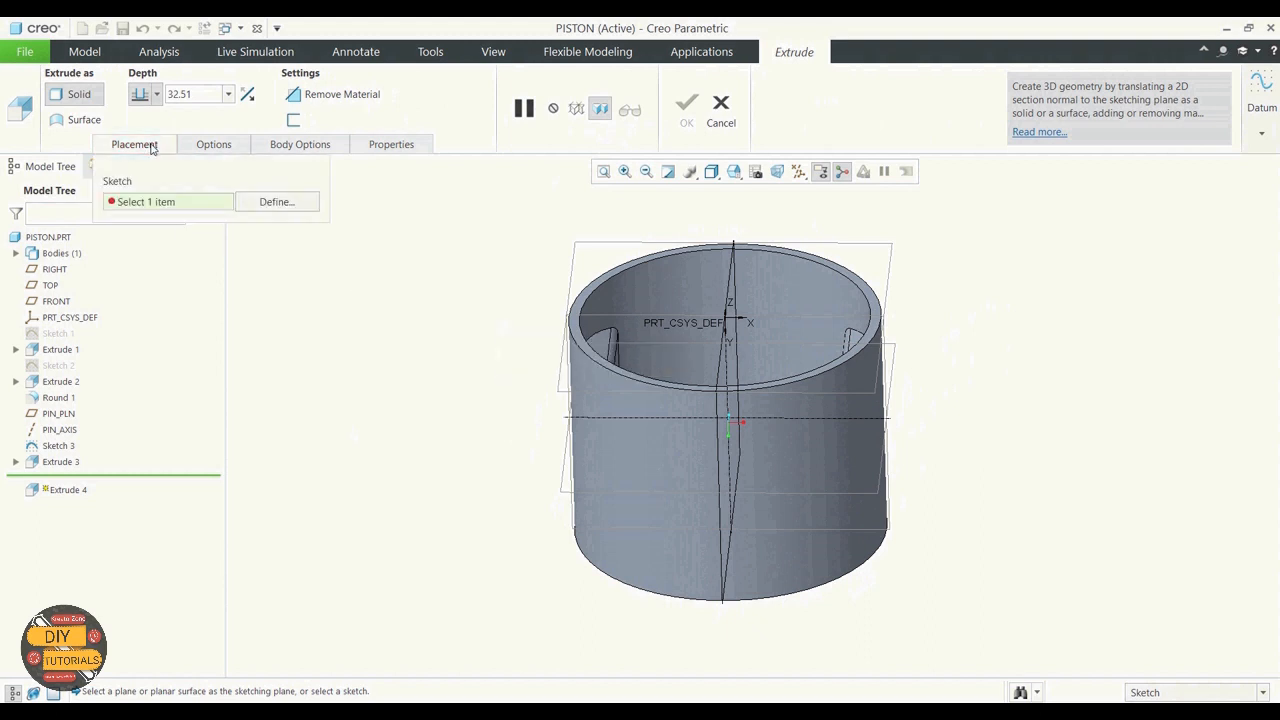
{"action": "left_click", "coordinate": [263, 203]}
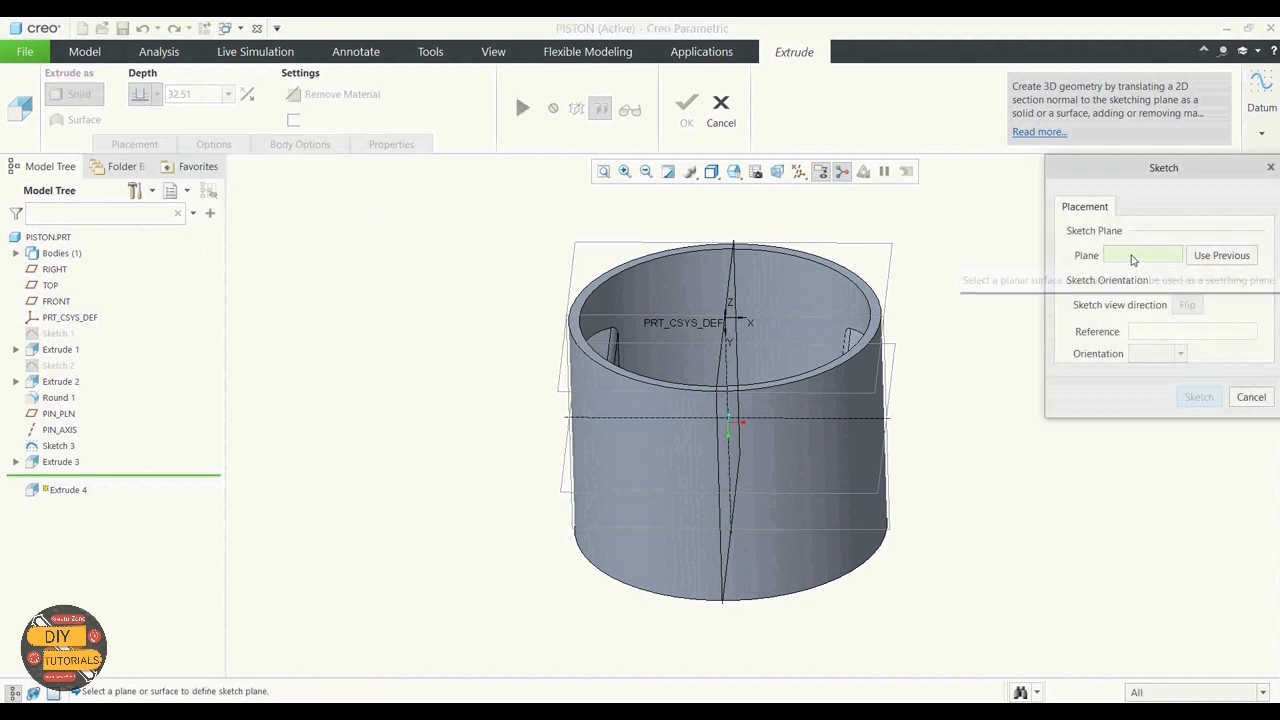
{"action": "left_click", "coordinate": [1229, 258]}
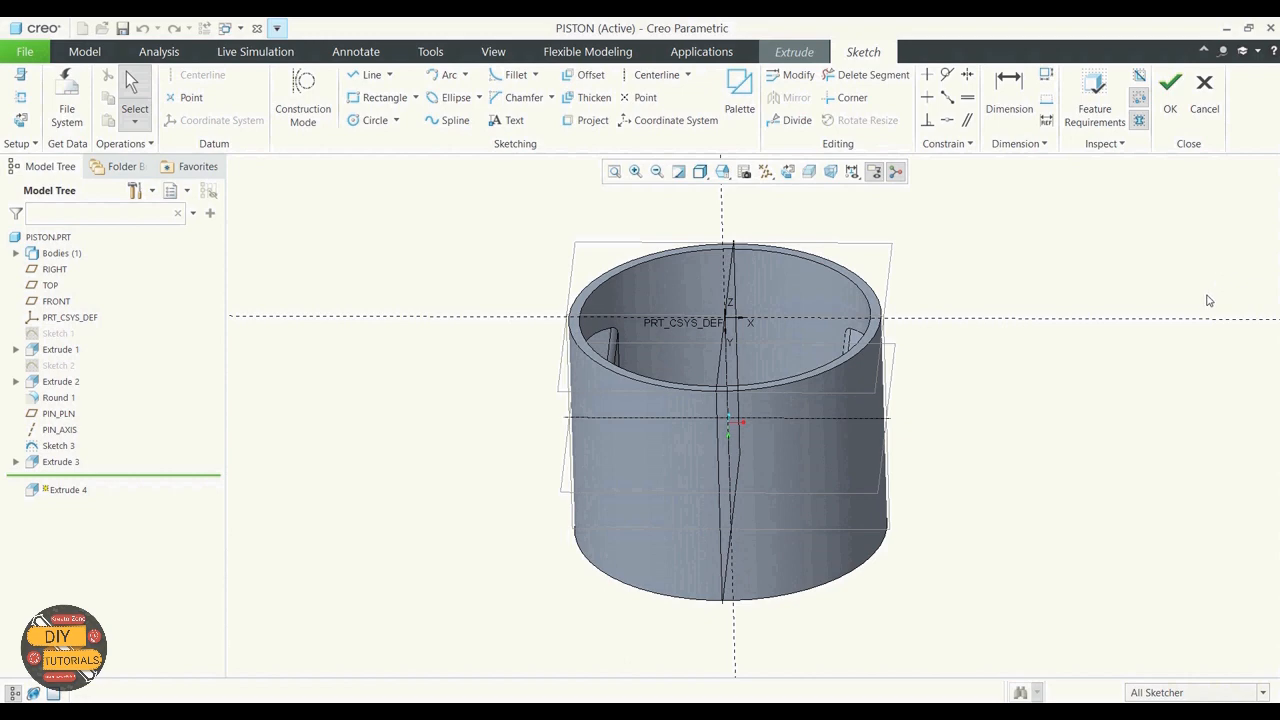
{"action": "left_click", "coordinate": [787, 172]}
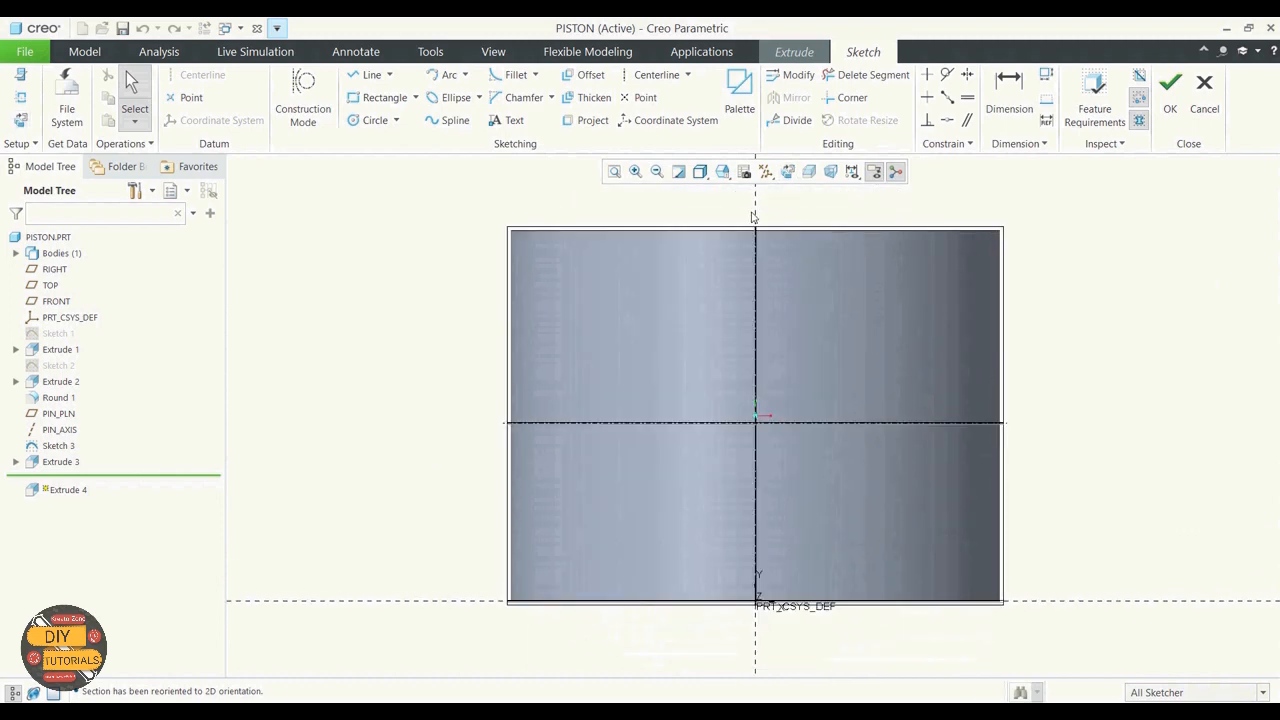
Set the display style to Wireframe for sketching over the internal boss profiles
{"action": "left_click", "coordinate": [722, 174]}
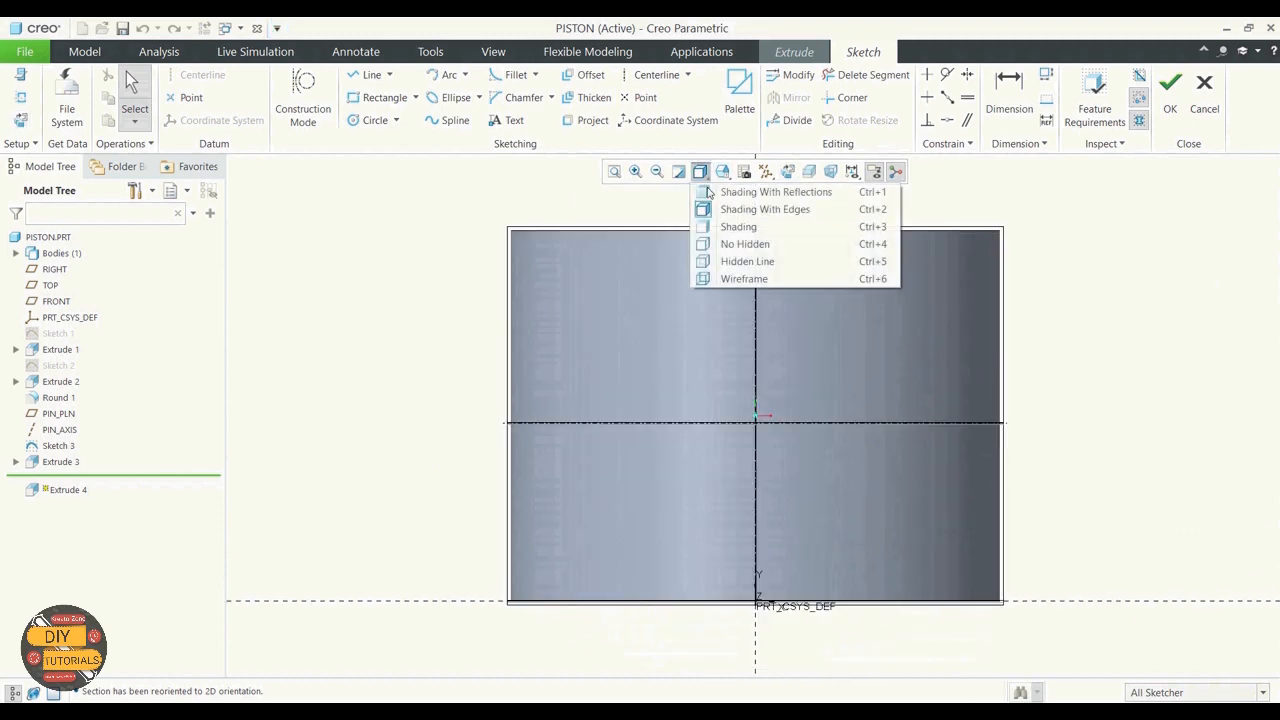
{"action": "left_click", "coordinate": [707, 280]}
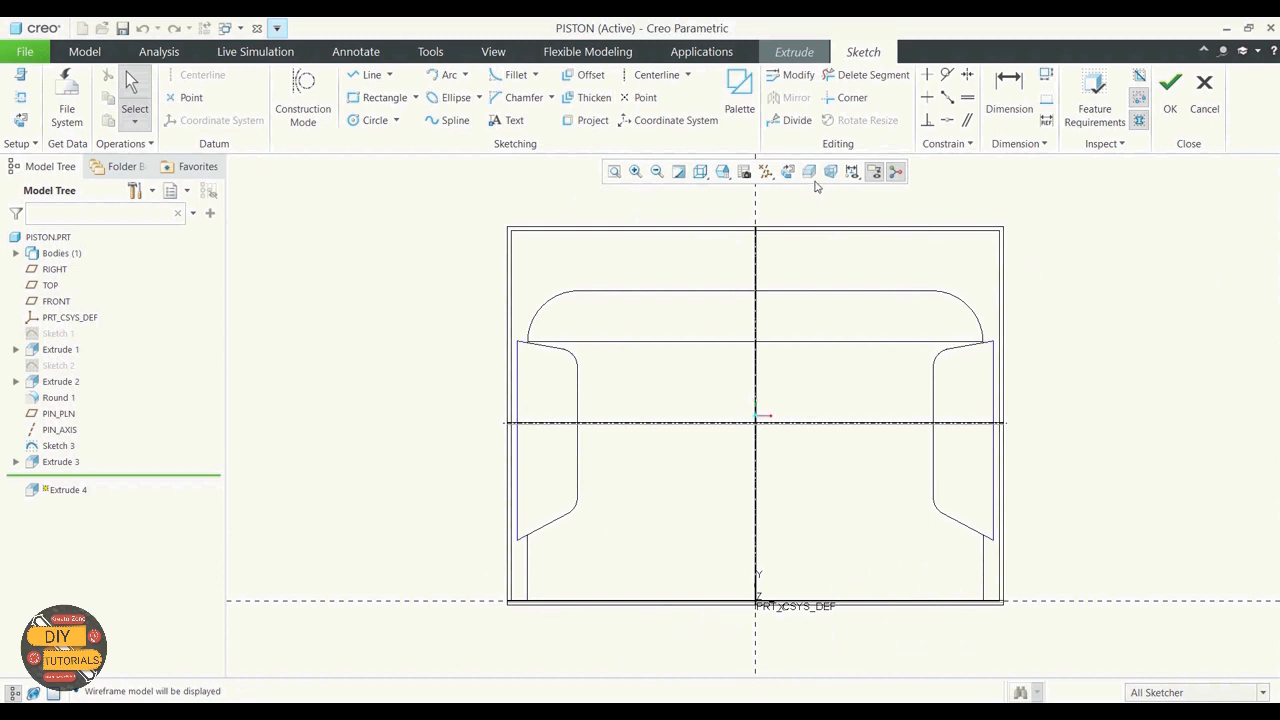
{"action": "left_click", "coordinate": [766, 172]}
{"action": "left_click", "coordinate": [775, 178]}
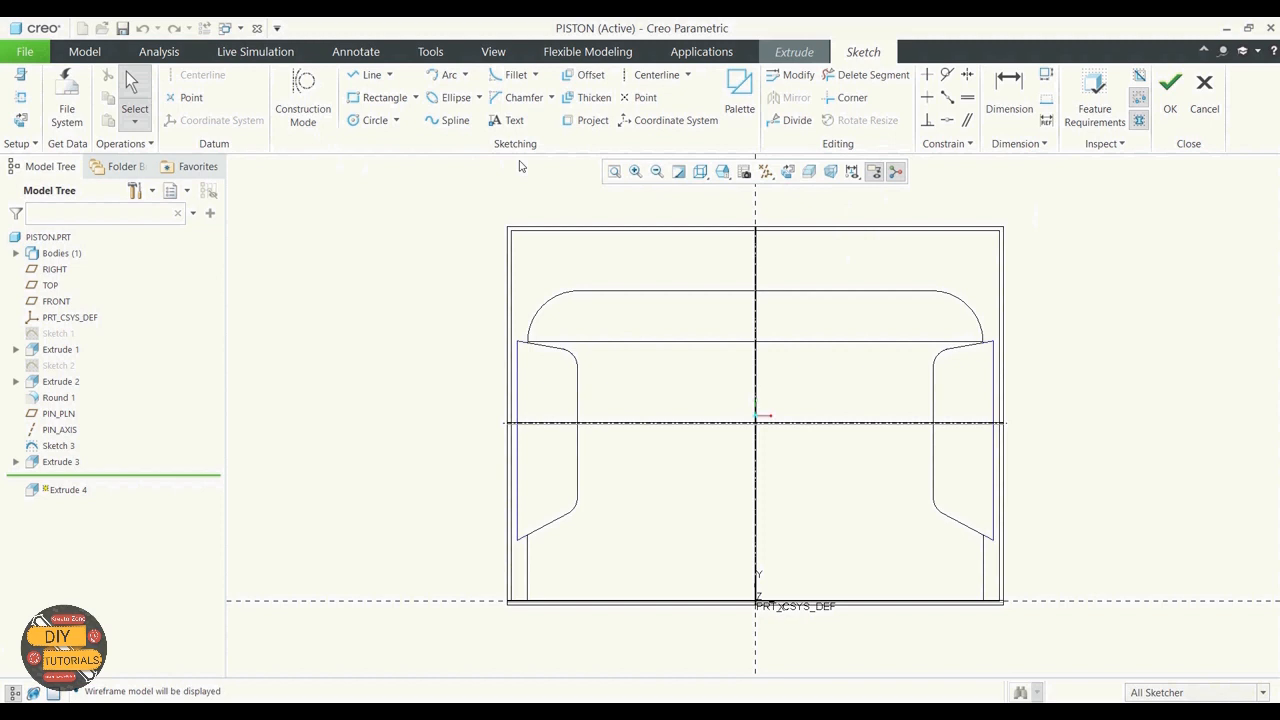
Offset the closed loop of the right boss profile inward by 2.7
{"action": "left_click", "coordinate": [570, 80]}
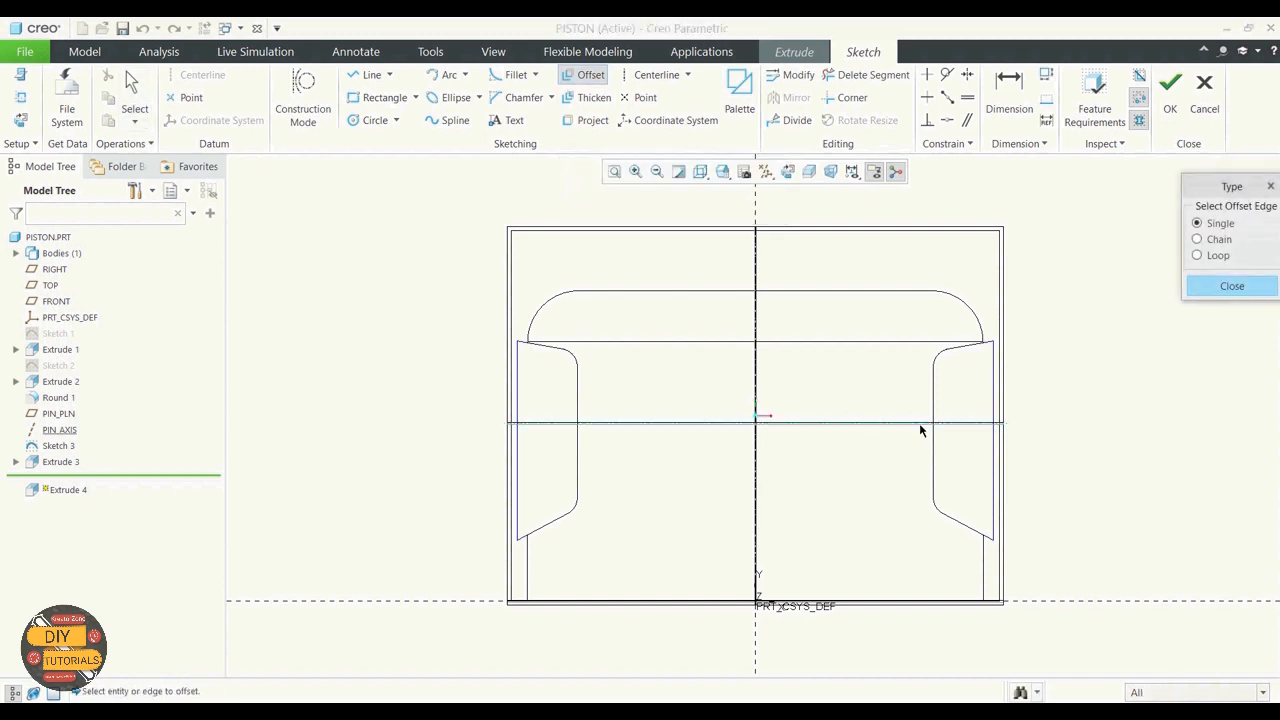
{"action": "left_click", "coordinate": [1200, 256]}
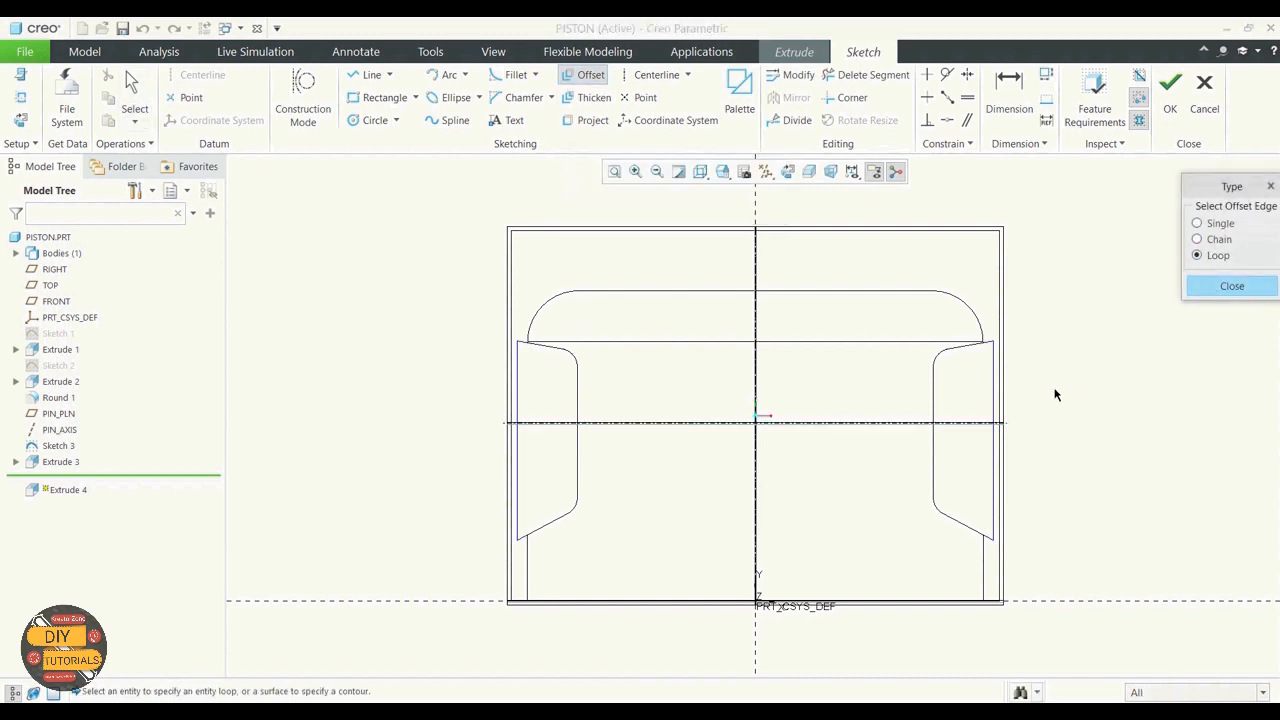
{"action": "left_click", "coordinate": [994, 393]}
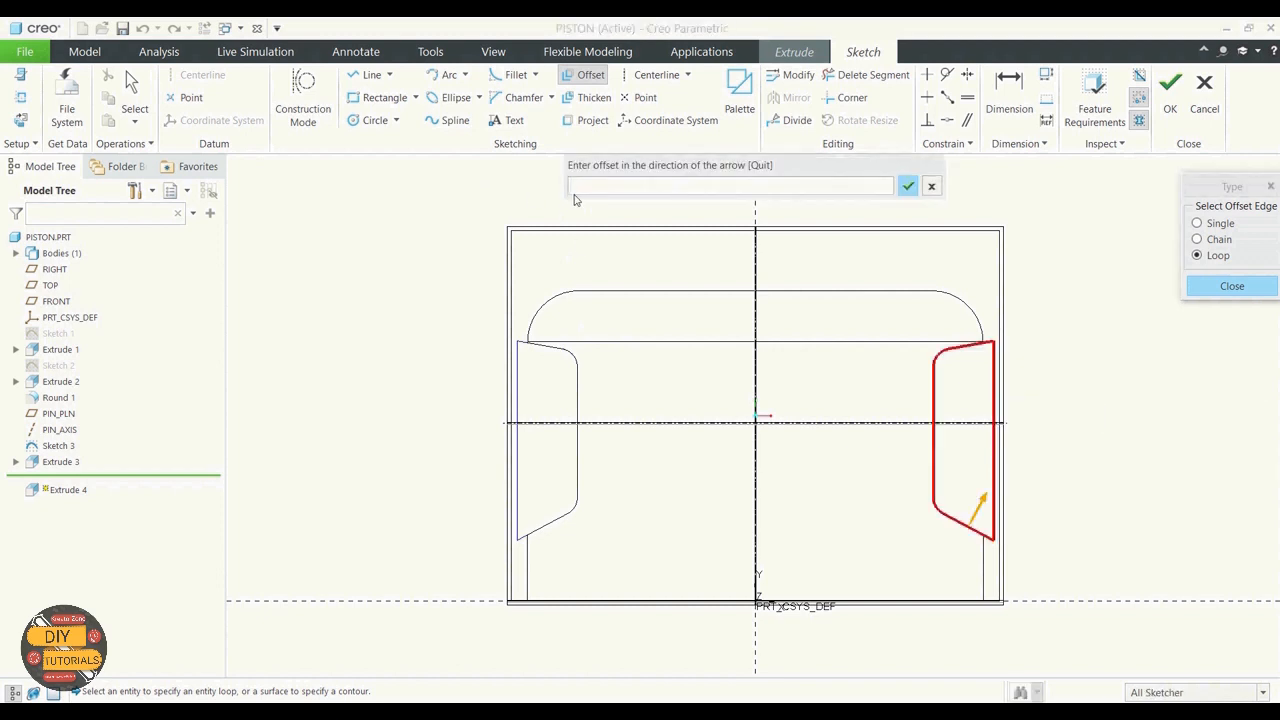
{"action": "type", "text": "2.7"}
{"action": "key", "text": "Return"}
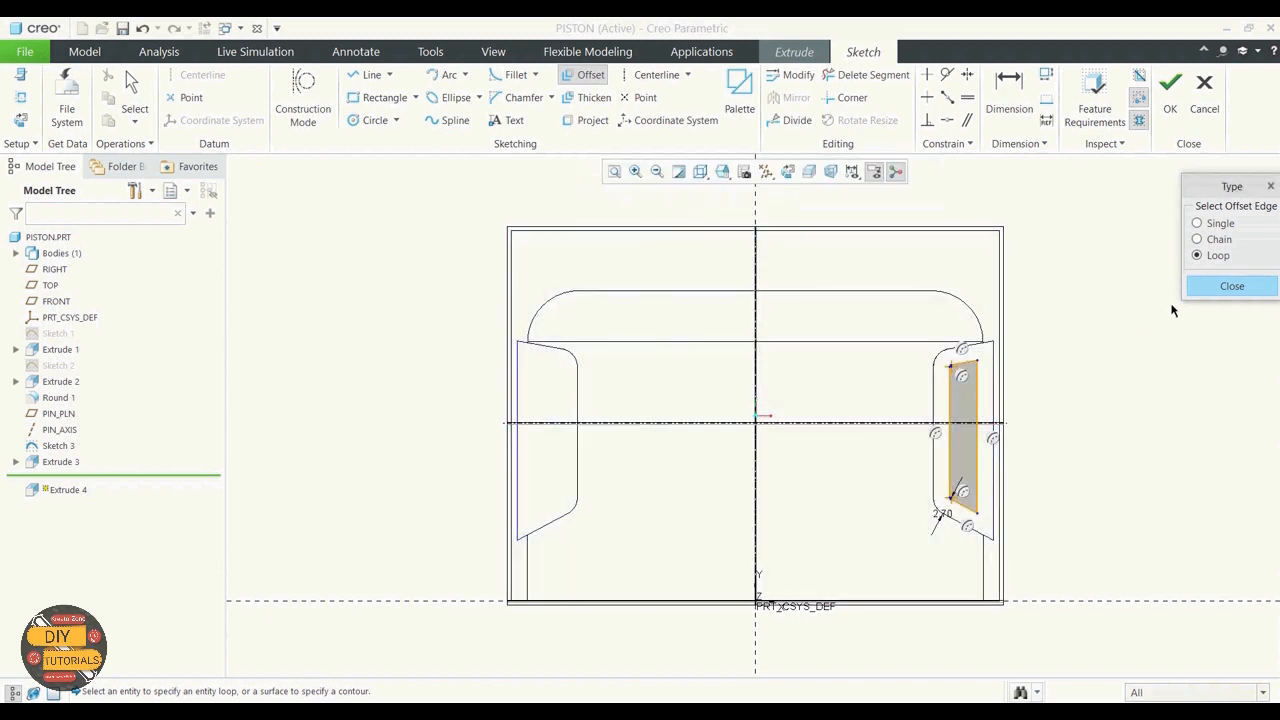
{"action": "left_click", "coordinate": [1230, 287]}
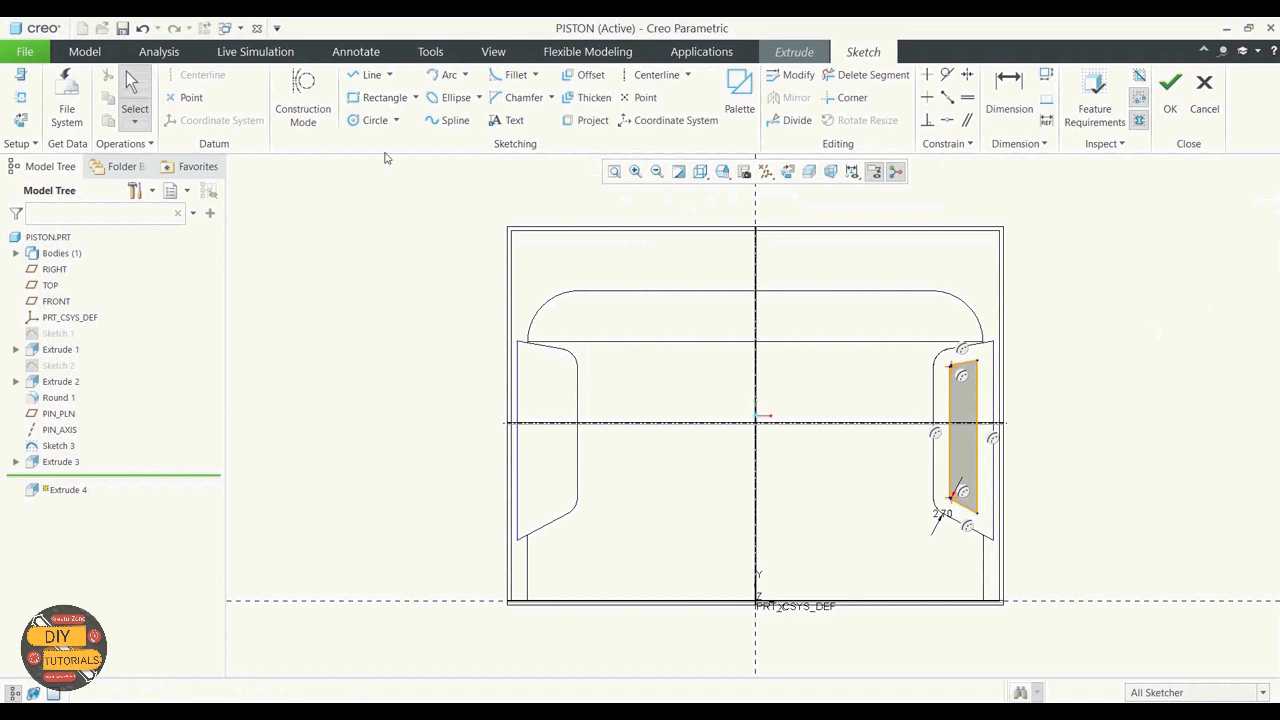
Delete the outer vertical line of the offset profile on the right boss
{"action": "left_click", "coordinate": [979, 410]}
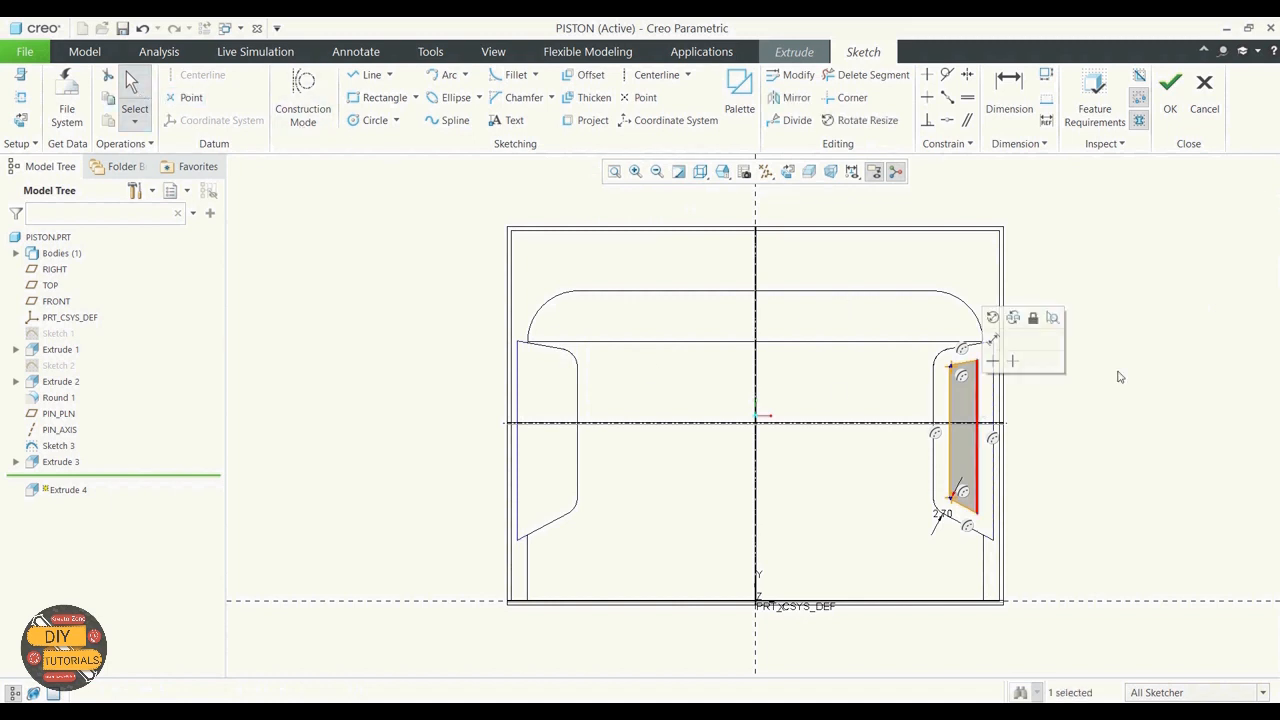
{"action": "right_click", "coordinate": [976, 407]}
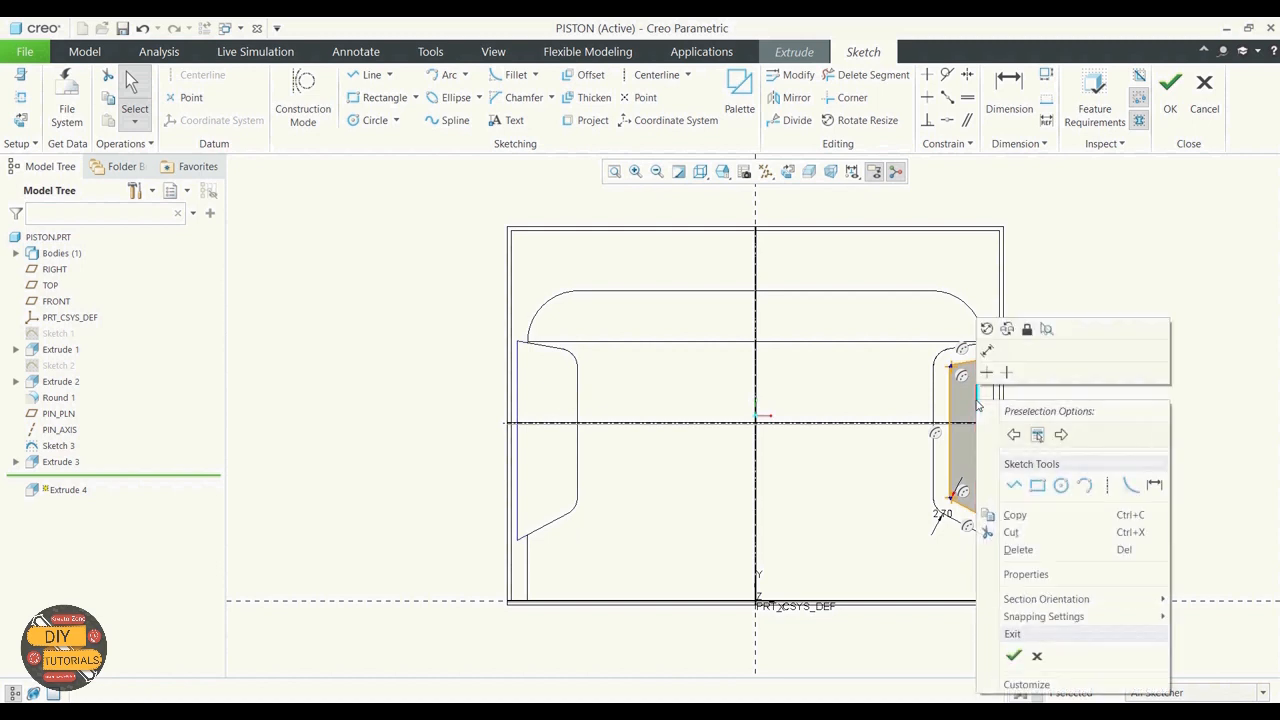
{"action": "left_click", "coordinate": [1019, 551]}
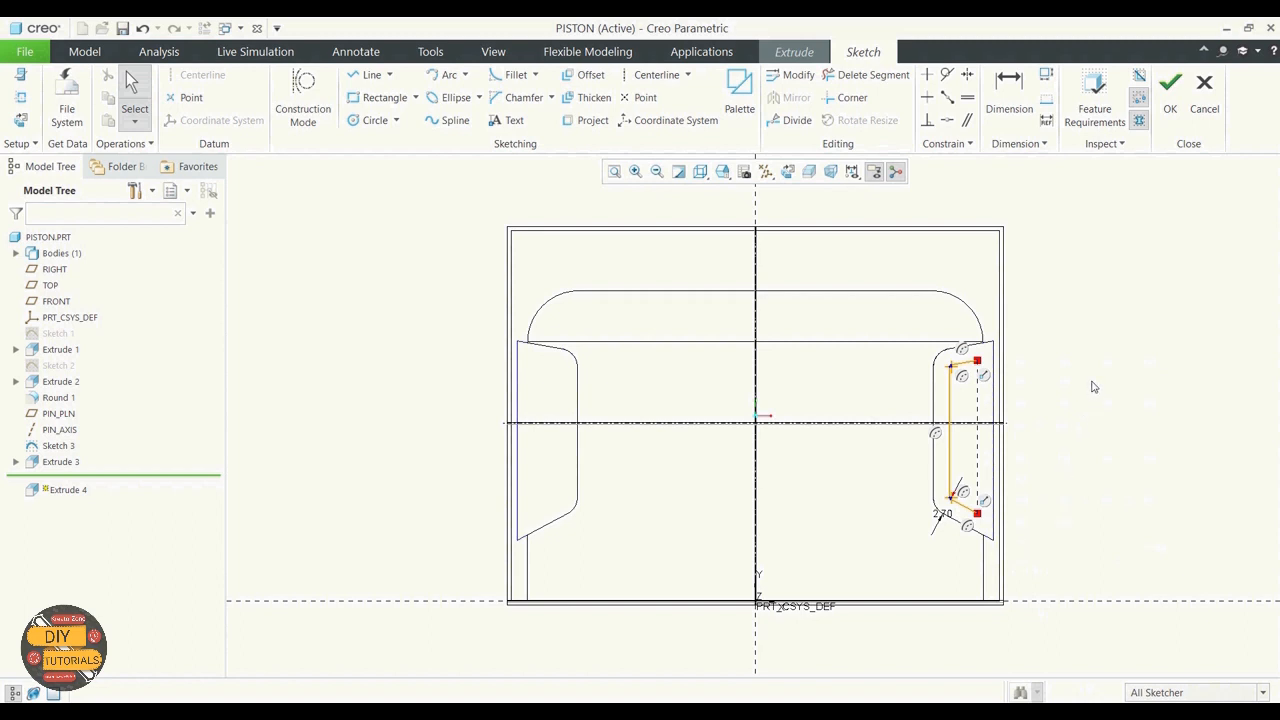
Project the inner vertical edge of the piston's right wall into the sketch
{"action": "scroll", "coordinate": [1093, 387], "scroll_direction": "up", "scroll_amount": 1}
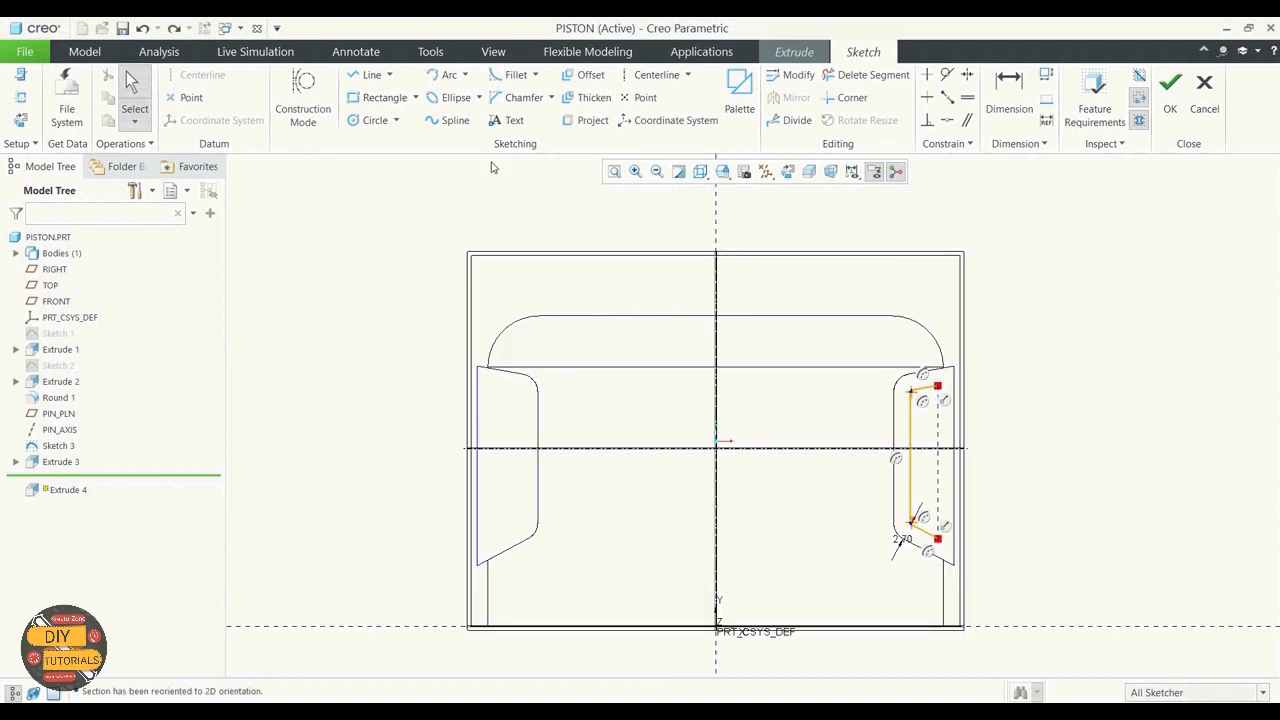
{"action": "left_click", "coordinate": [574, 121]}
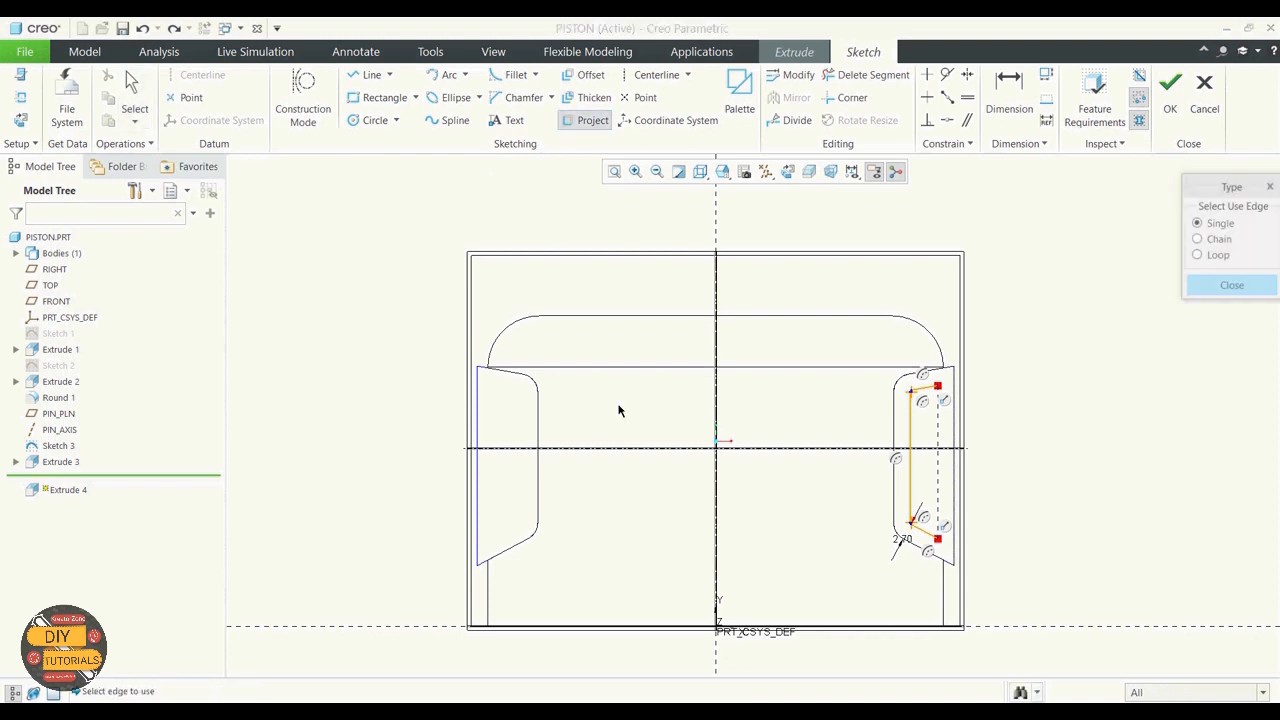
{"action": "left_click", "coordinate": [957, 344]}
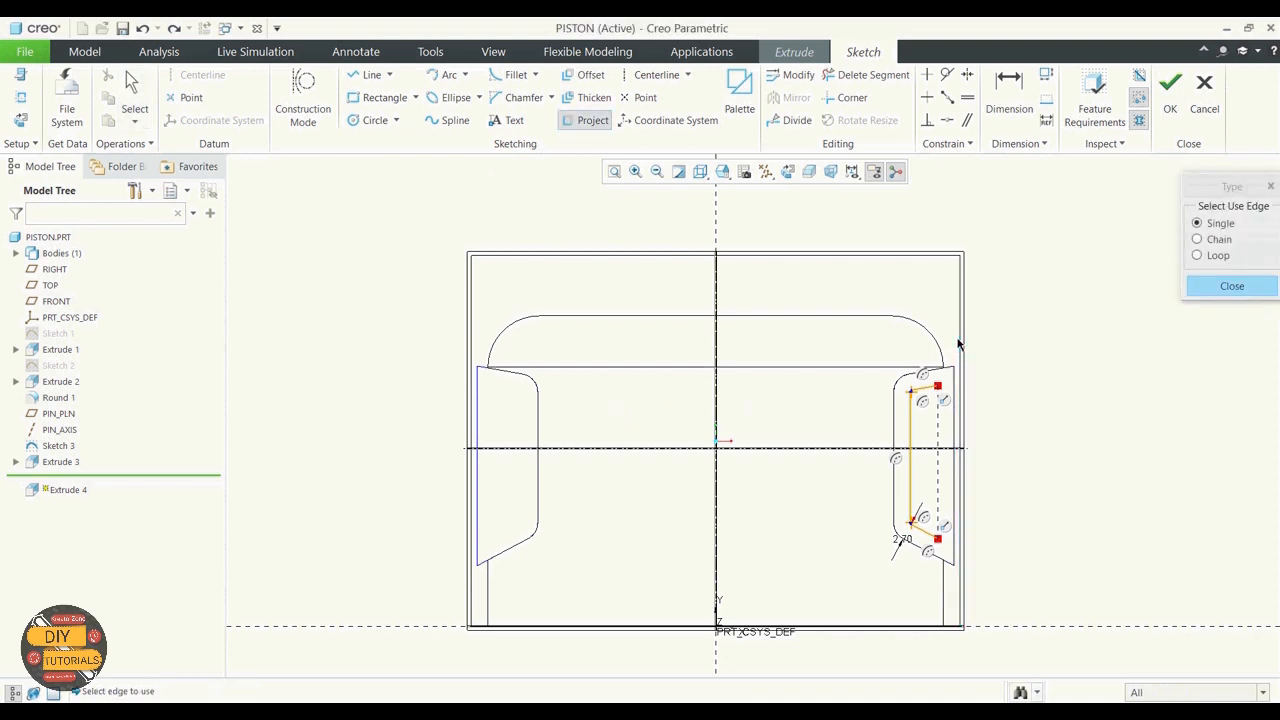
{"action": "left_click", "coordinate": [1230, 287]}
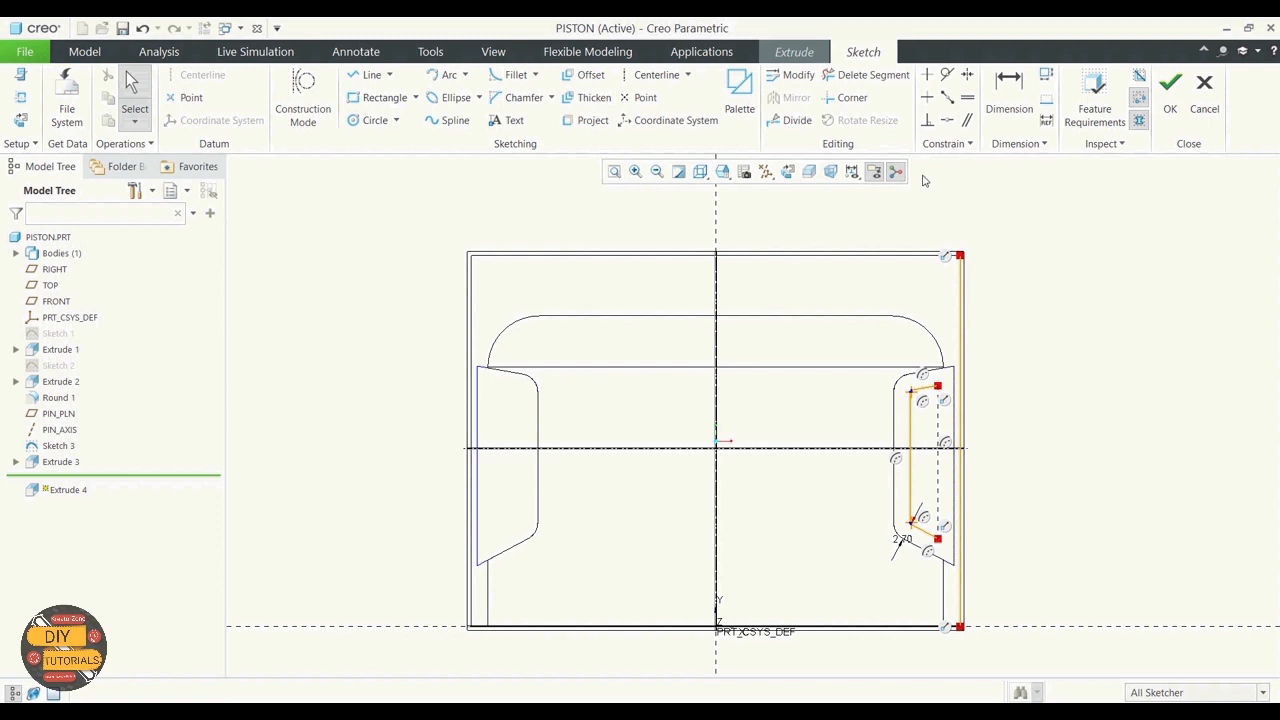
Close the right offset profile by corner-trimming its upper and lower slanted lines to the projected wall line
{"action": "left_click", "coordinate": [846, 97]}
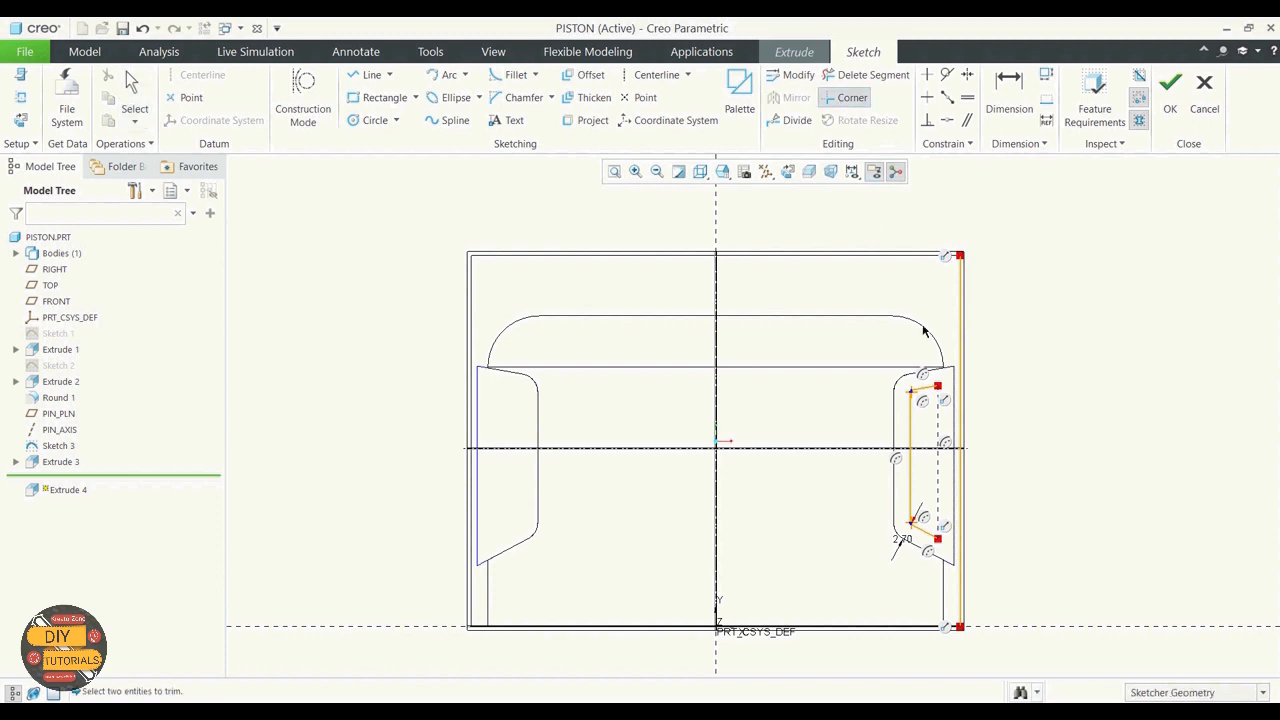
{"action": "left_click", "coordinate": [921, 394]}
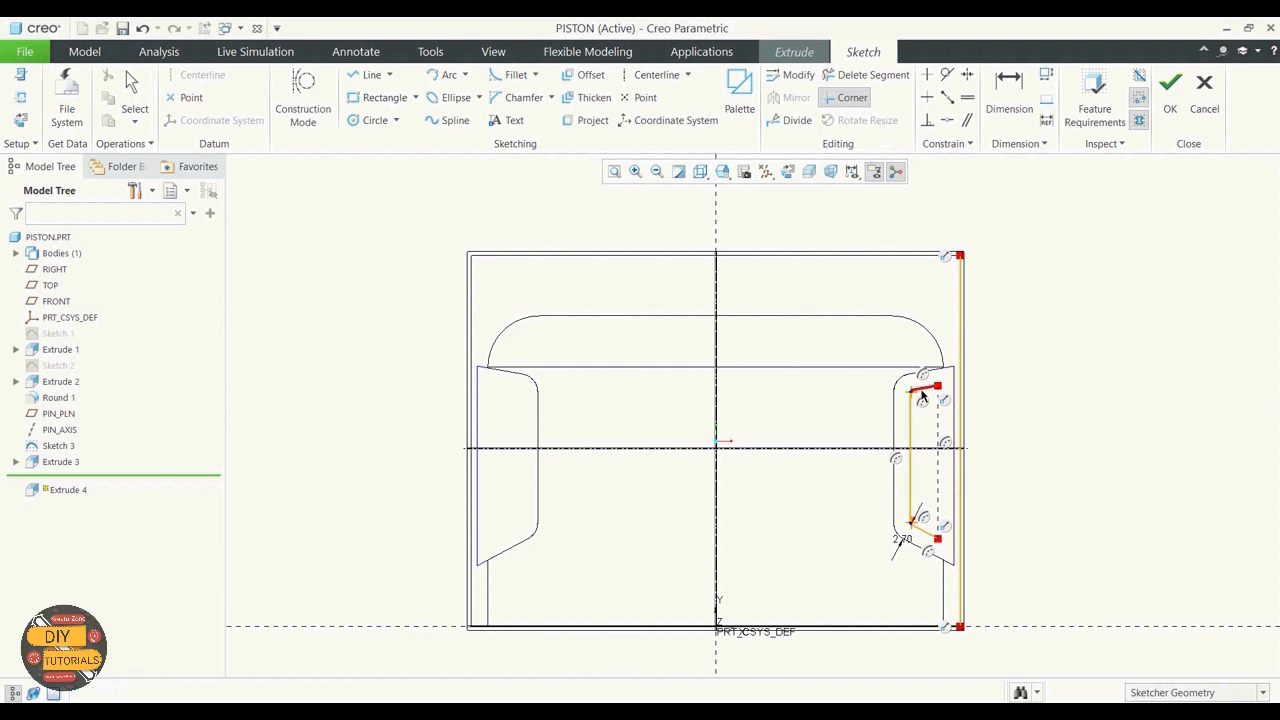
{"action": "left_click", "coordinate": [958, 443]}
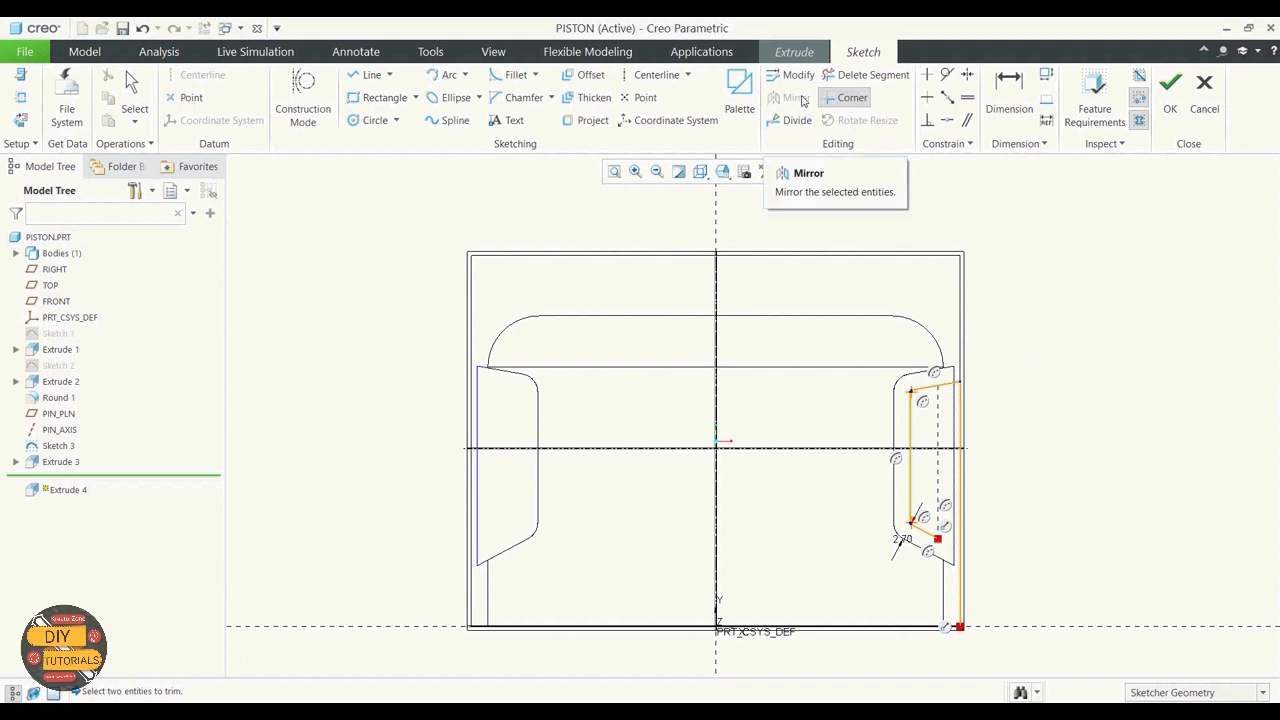
{"action": "left_click", "coordinate": [926, 537]}
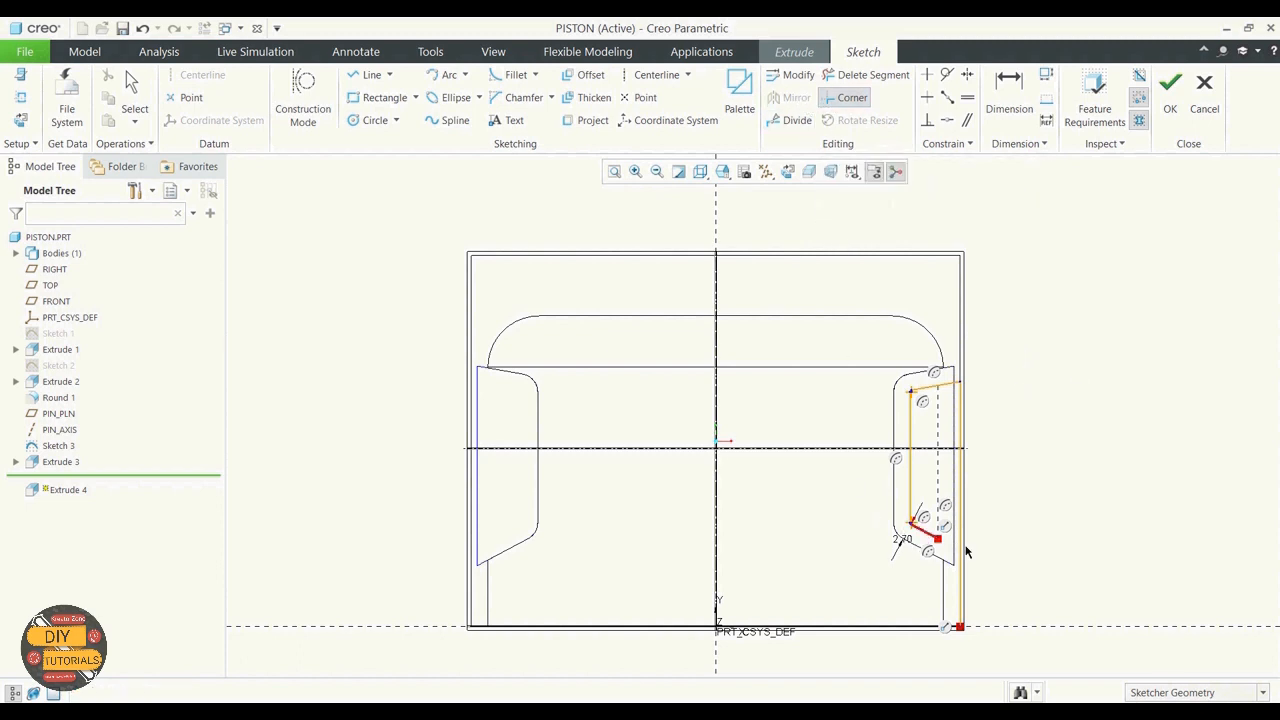
{"action": "left_click", "coordinate": [958, 484]}
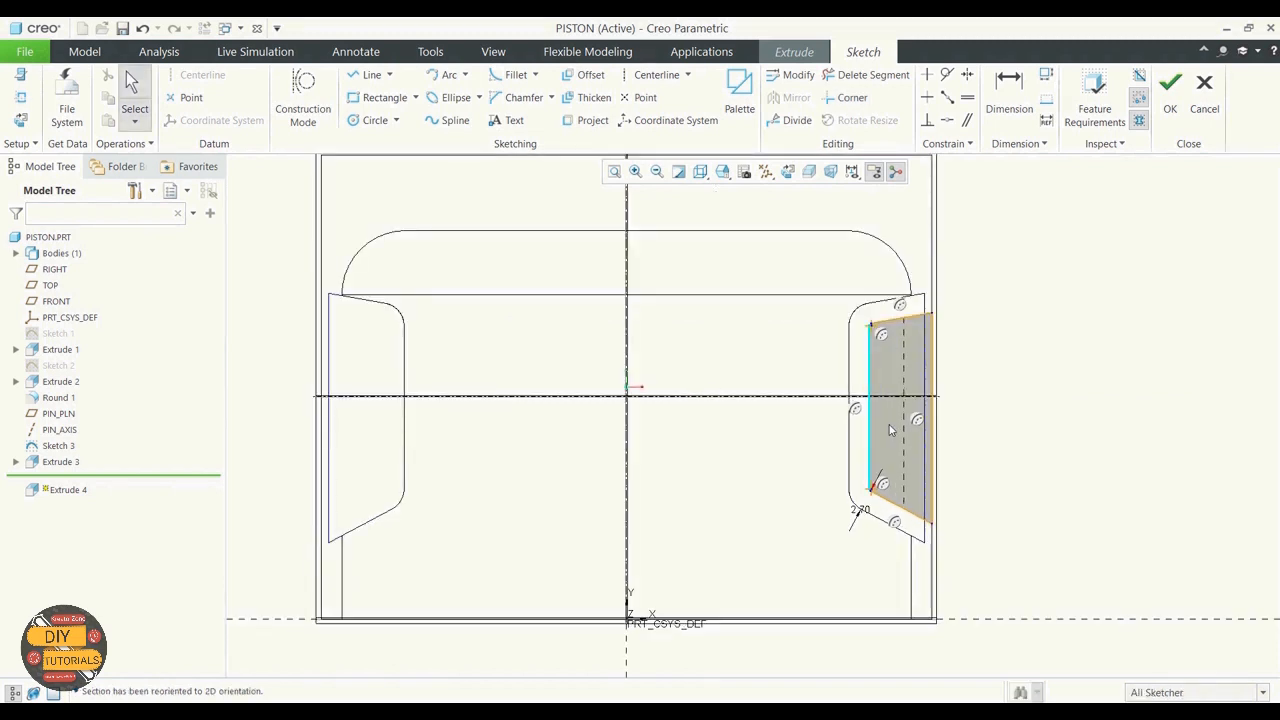
Mirror all lines and corner arcs of the closed right profile about the vertical centerline
{"action": "scroll", "coordinate": [971, 393], "scroll_direction": "down", "scroll_amount": 2}
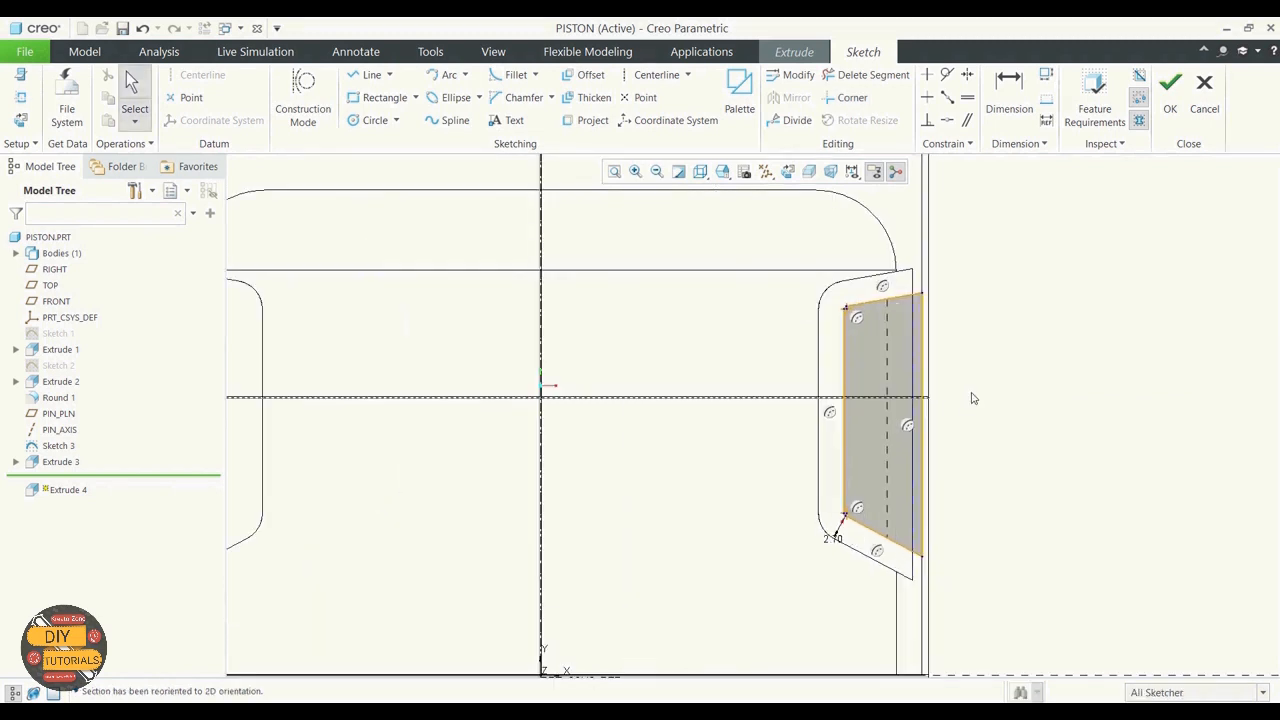
{"action": "scroll", "coordinate": [971, 398], "scroll_direction": "down", "scroll_amount": 2}
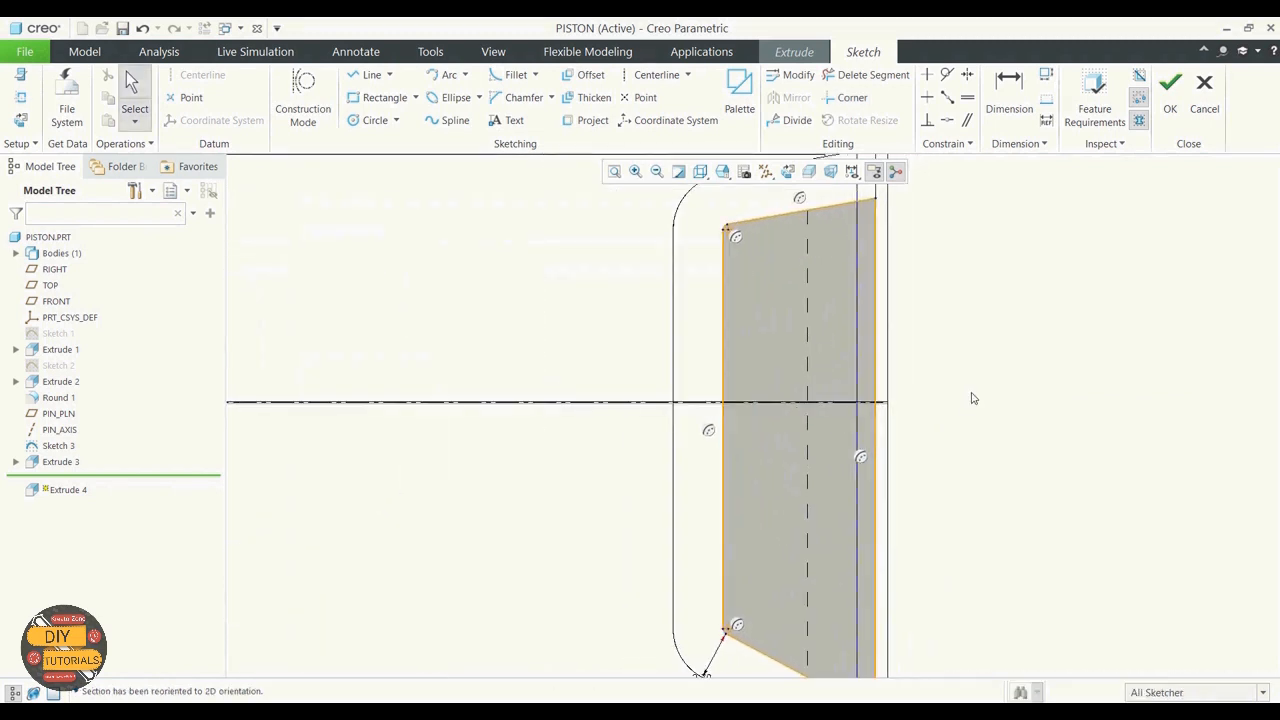
{"action": "scroll", "coordinate": [946, 365], "scroll_direction": "up", "scroll_amount": 2}
{"action": "scroll", "coordinate": [950, 374], "scroll_direction": "down", "scroll_amount": 1}
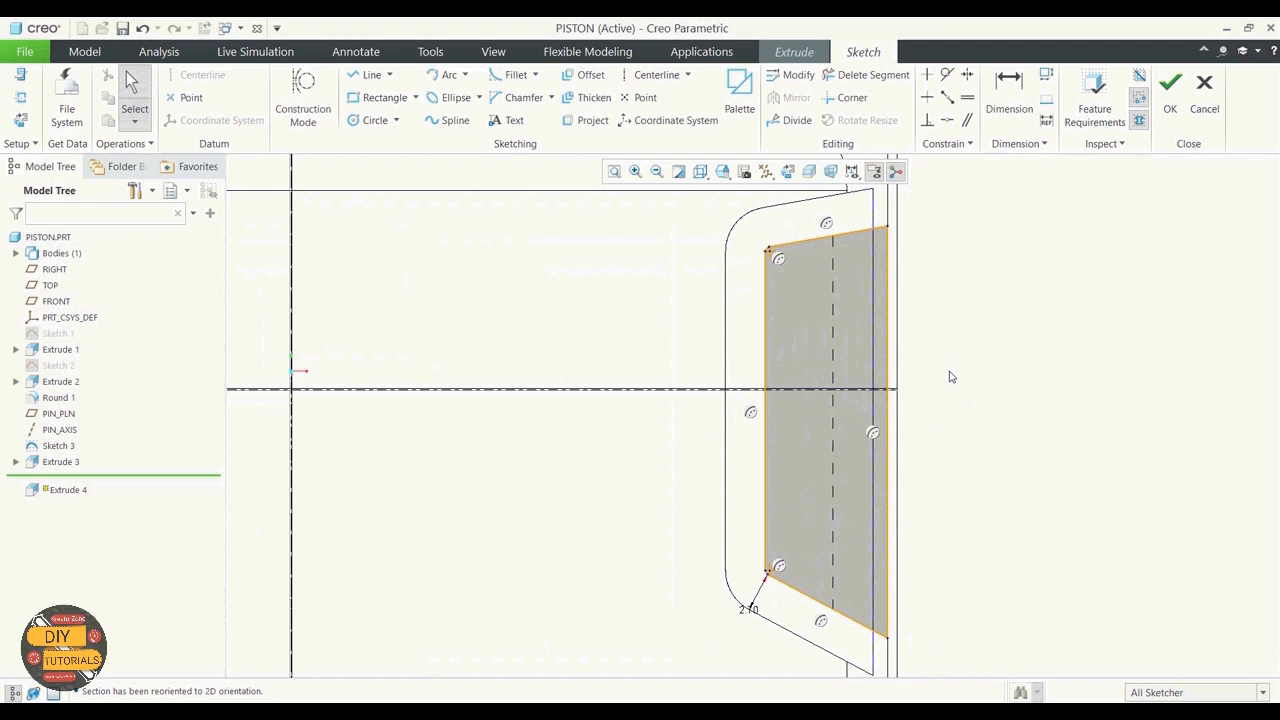
{"action": "left_click", "coordinate": [797, 598]}
{"action": "scroll", "coordinate": [756, 574], "scroll_direction": "down", "scroll_amount": 3}
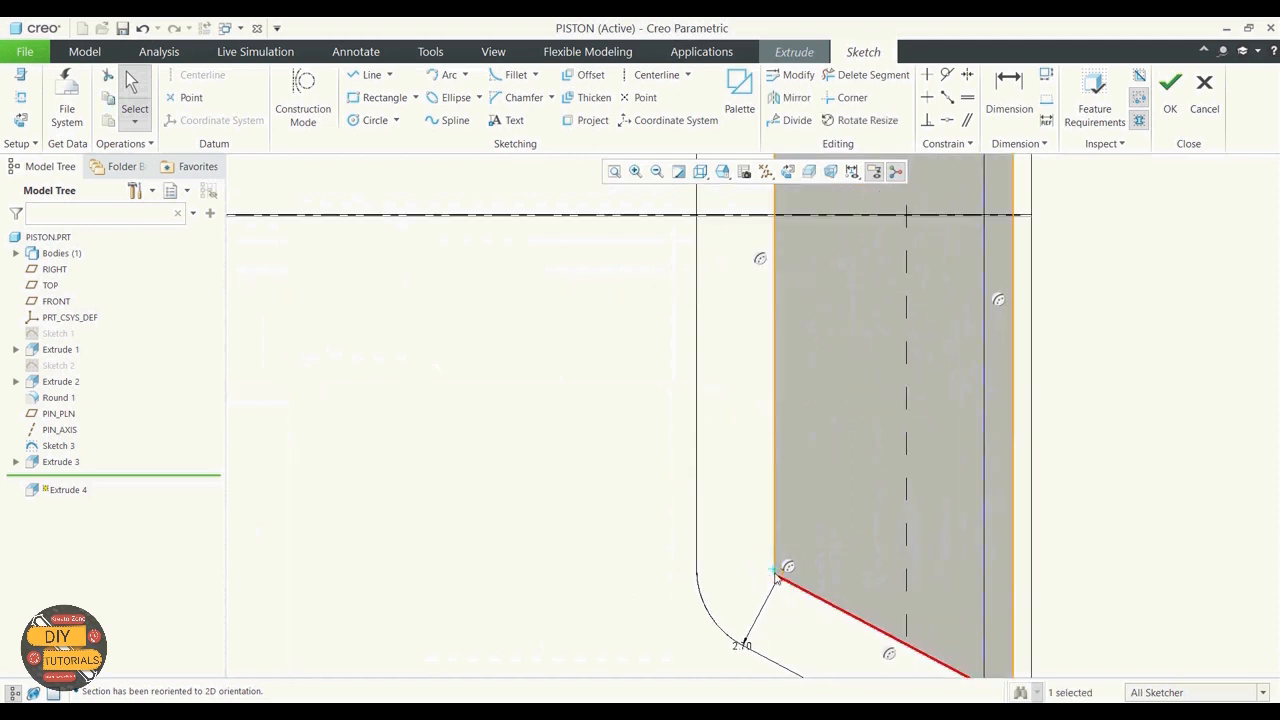
{"action": "scroll", "coordinate": [775, 577], "scroll_direction": "down", "scroll_amount": 4}
{"action": "left_click", "coordinate": [777, 567], "text": "ctrl"}
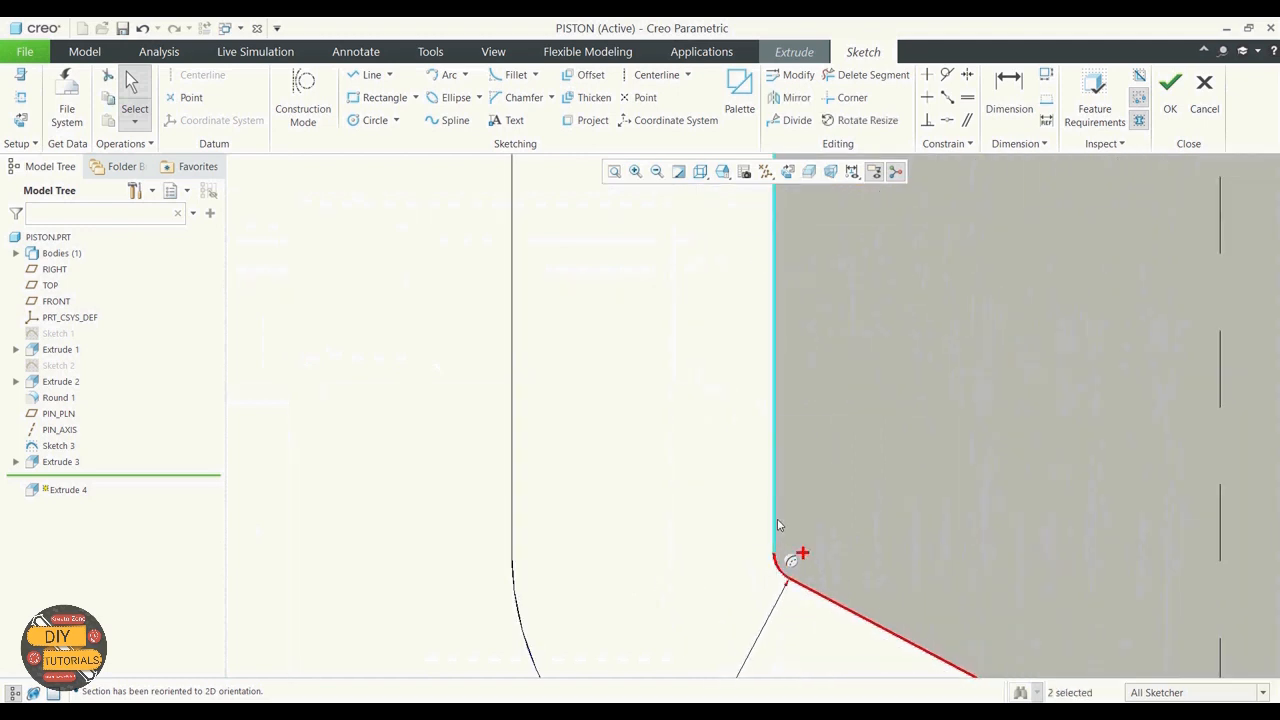
{"action": "left_click", "coordinate": [775, 521], "text": "ctrl"}
{"action": "scroll", "coordinate": [772, 545], "scroll_direction": "up", "scroll_amount": 4}
{"action": "scroll", "coordinate": [777, 545], "scroll_direction": "up", "scroll_amount": 4}
{"action": "scroll", "coordinate": [757, 357], "scroll_direction": "down", "scroll_amount": 4}
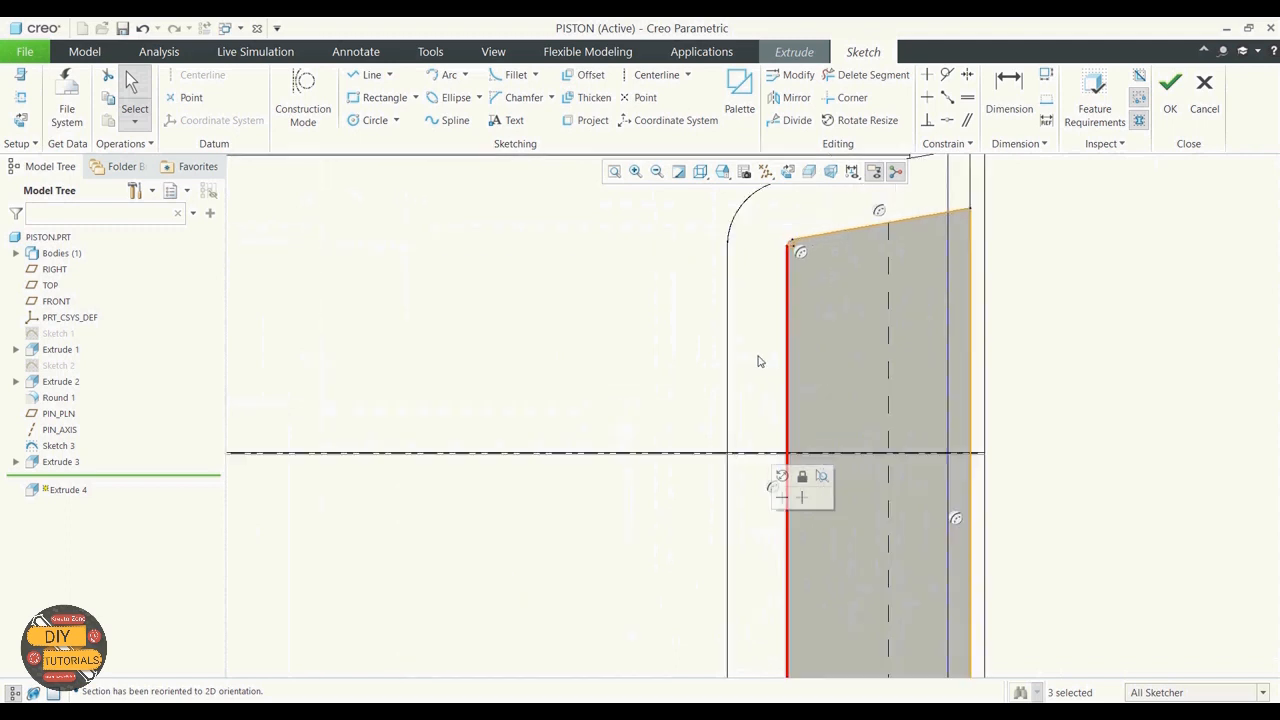
{"action": "scroll", "coordinate": [790, 248], "scroll_direction": "down", "scroll_amount": 4}
{"action": "left_click", "coordinate": [793, 242], "text": "ctrl"}
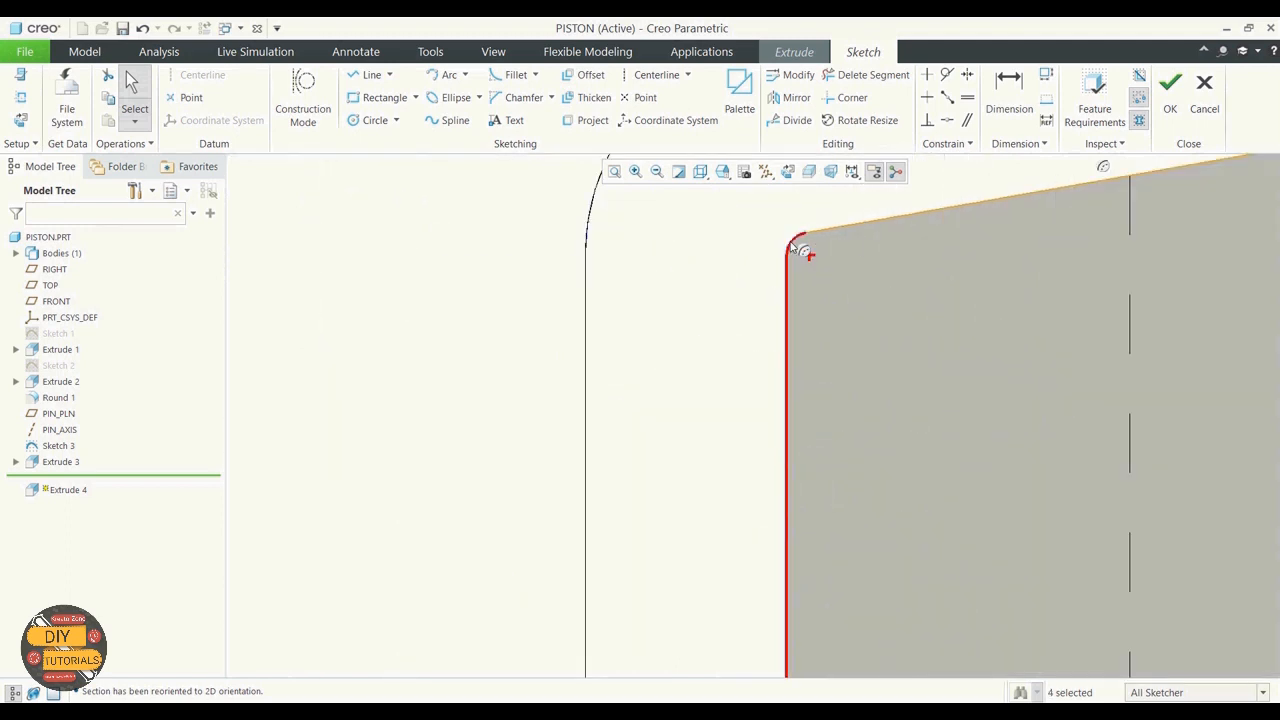
{"action": "left_click", "coordinate": [882, 222], "text": "ctrl"}
{"action": "scroll", "coordinate": [812, 255], "scroll_direction": "up", "scroll_amount": 4}
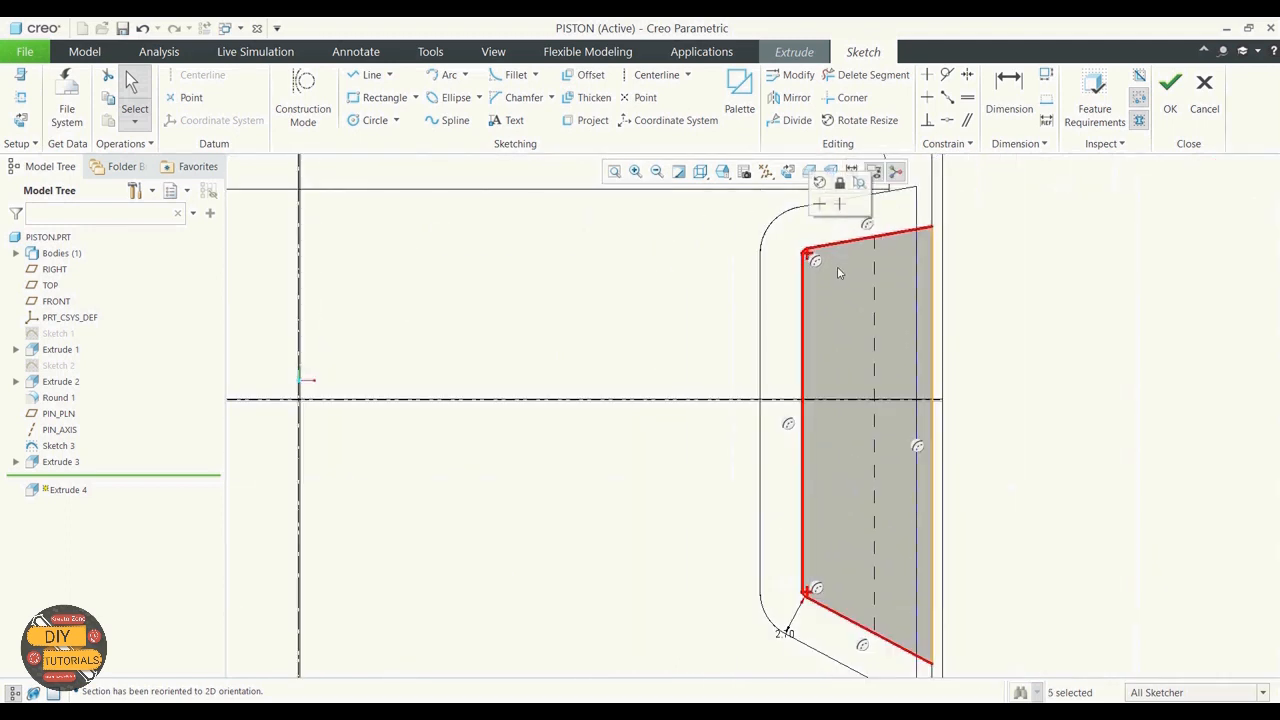
{"action": "left_click", "coordinate": [930, 313], "text": "ctrl"}
{"action": "scroll", "coordinate": [1020, 310], "scroll_direction": "up", "scroll_amount": 3}
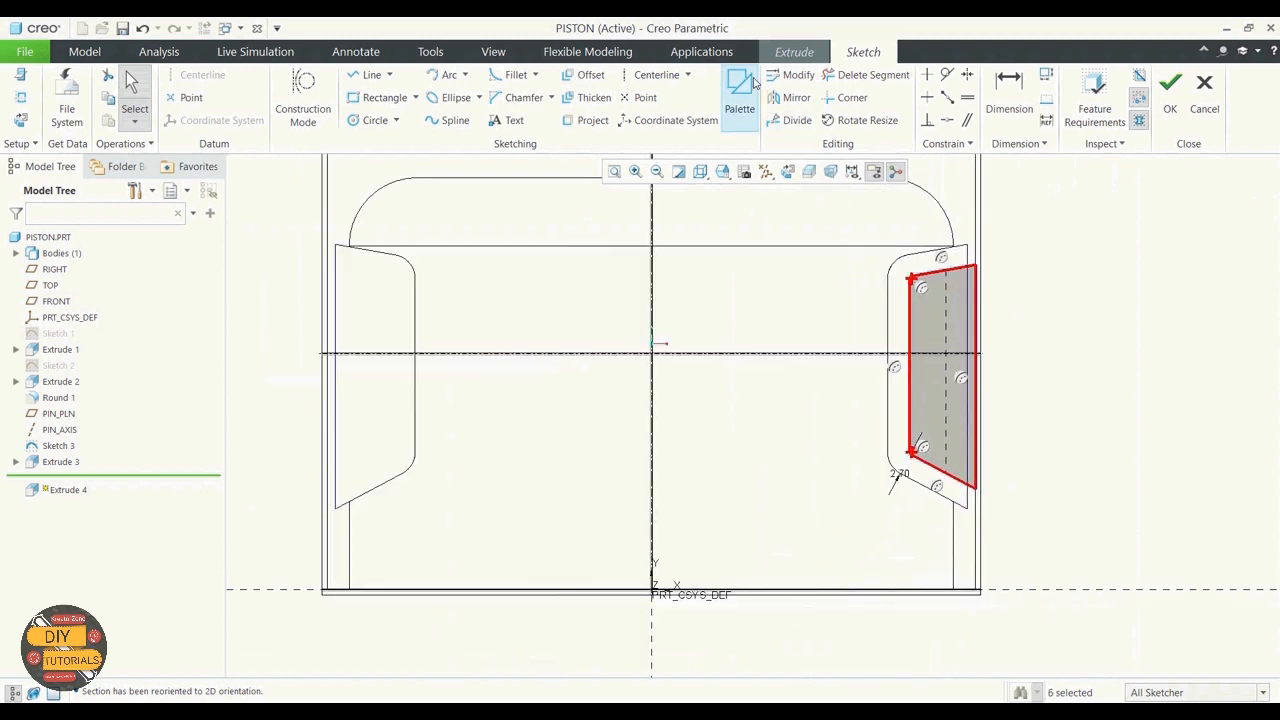
{"action": "left_click", "coordinate": [790, 97]}
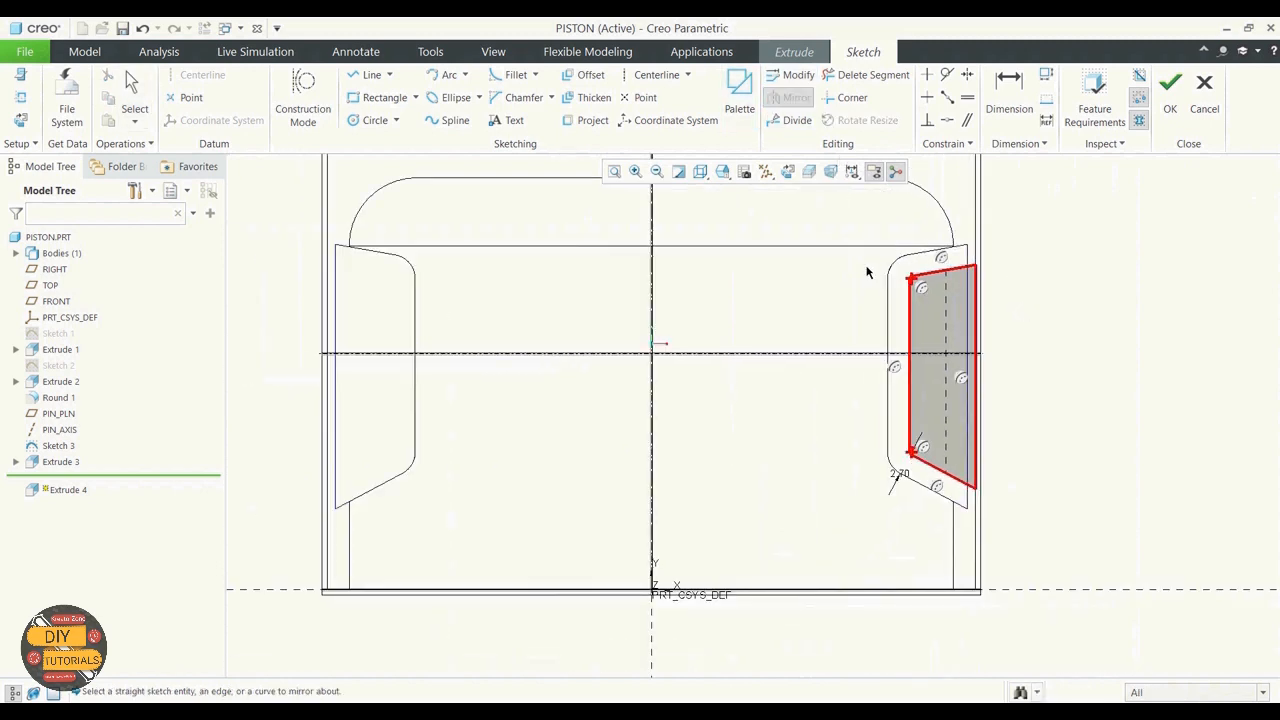
{"action": "left_click", "coordinate": [652, 279]}
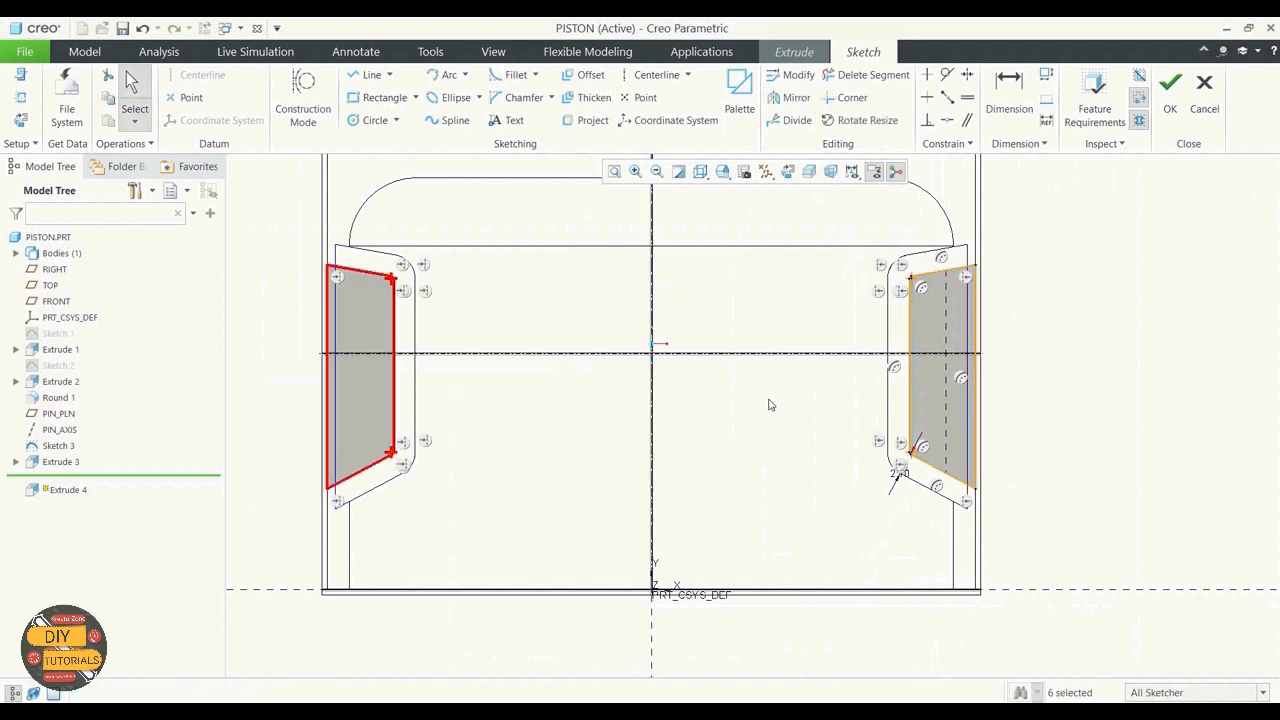
{"action": "left_click", "coordinate": [770, 405]}
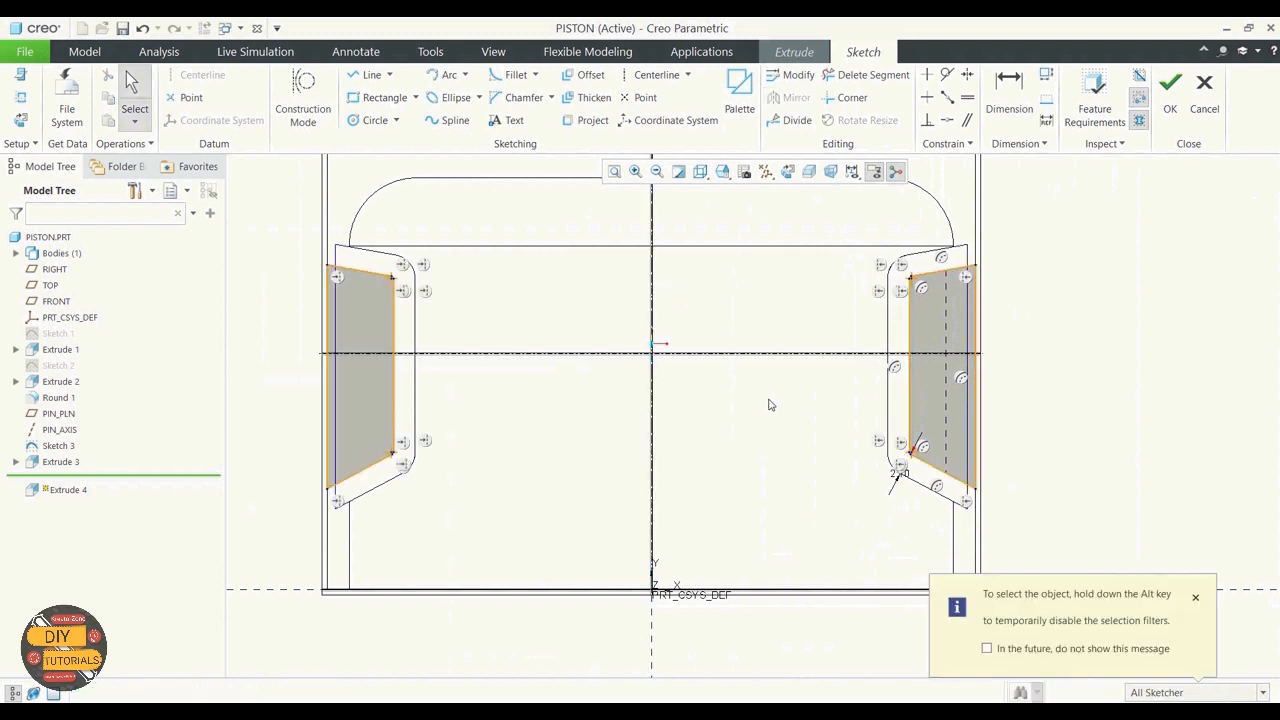
{"action": "left_click", "coordinate": [1195, 597]}
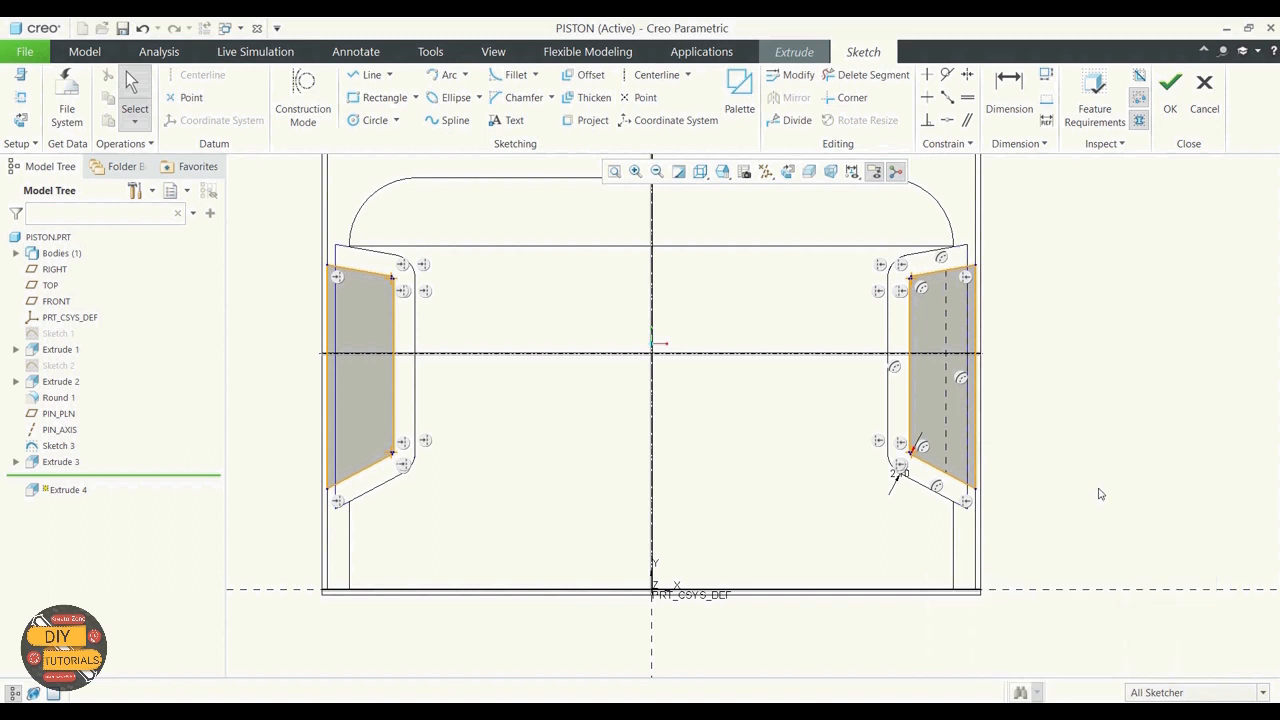
Accept the sketch with both closed profiles as the section of the extrusion
{"action": "scroll", "coordinate": [1100, 494], "scroll_direction": "up", "scroll_amount": 2}
{"action": "scroll", "coordinate": [896, 322], "scroll_direction": "down", "scroll_amount": 1}
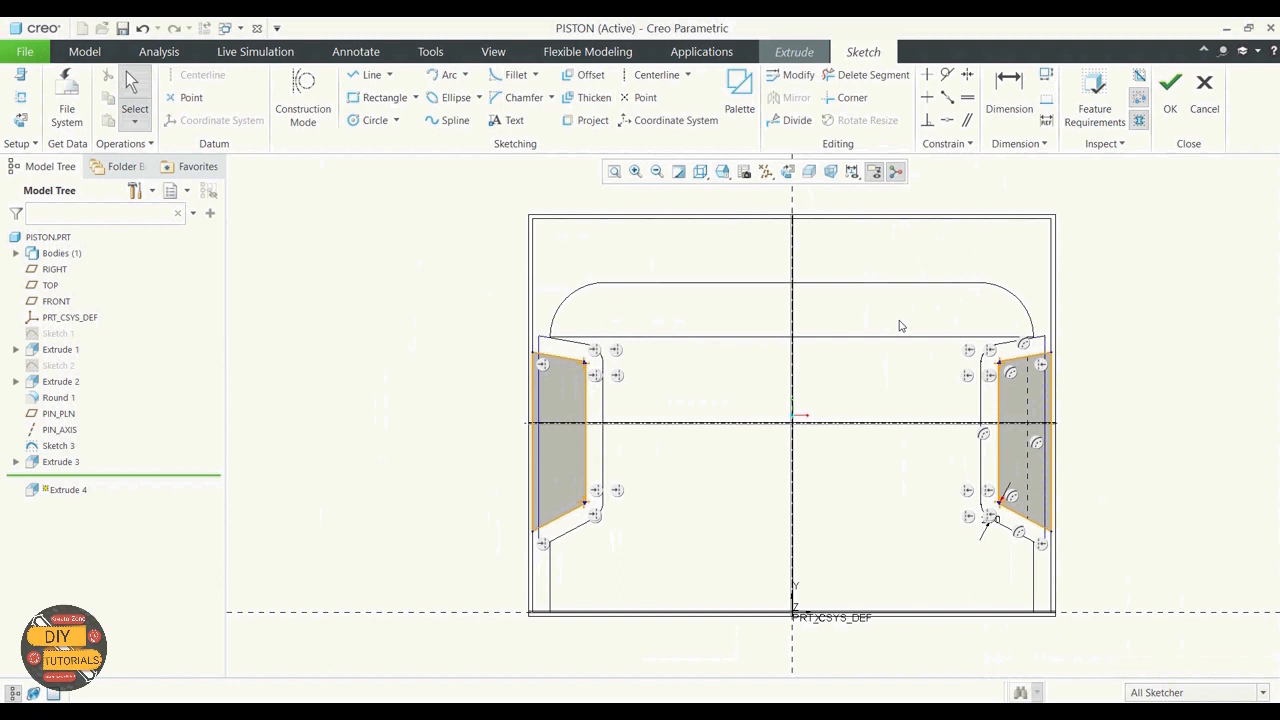
{"action": "left_click", "coordinate": [1166, 96]}
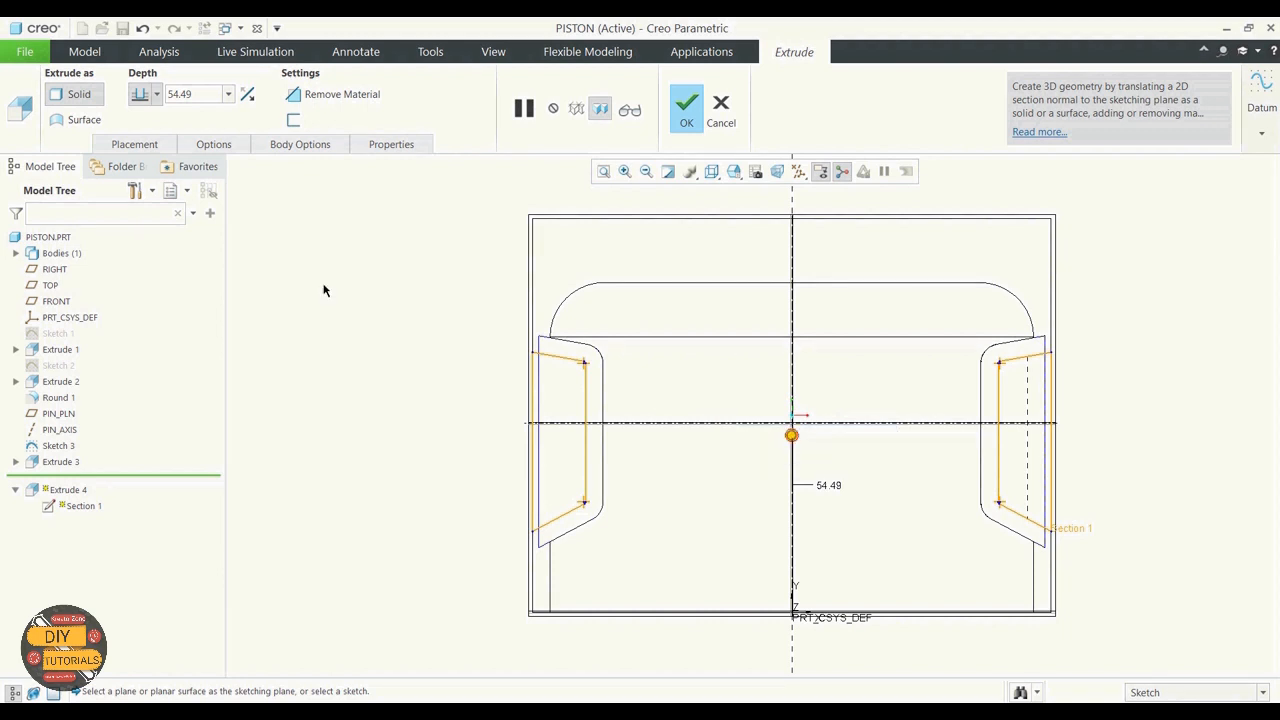
Set the extrusion to remove material with a depth of 160, symmetric about the sketch plane
{"action": "double_click", "coordinate": [200, 93]}
{"action": "key", "text": "BackSpace"}
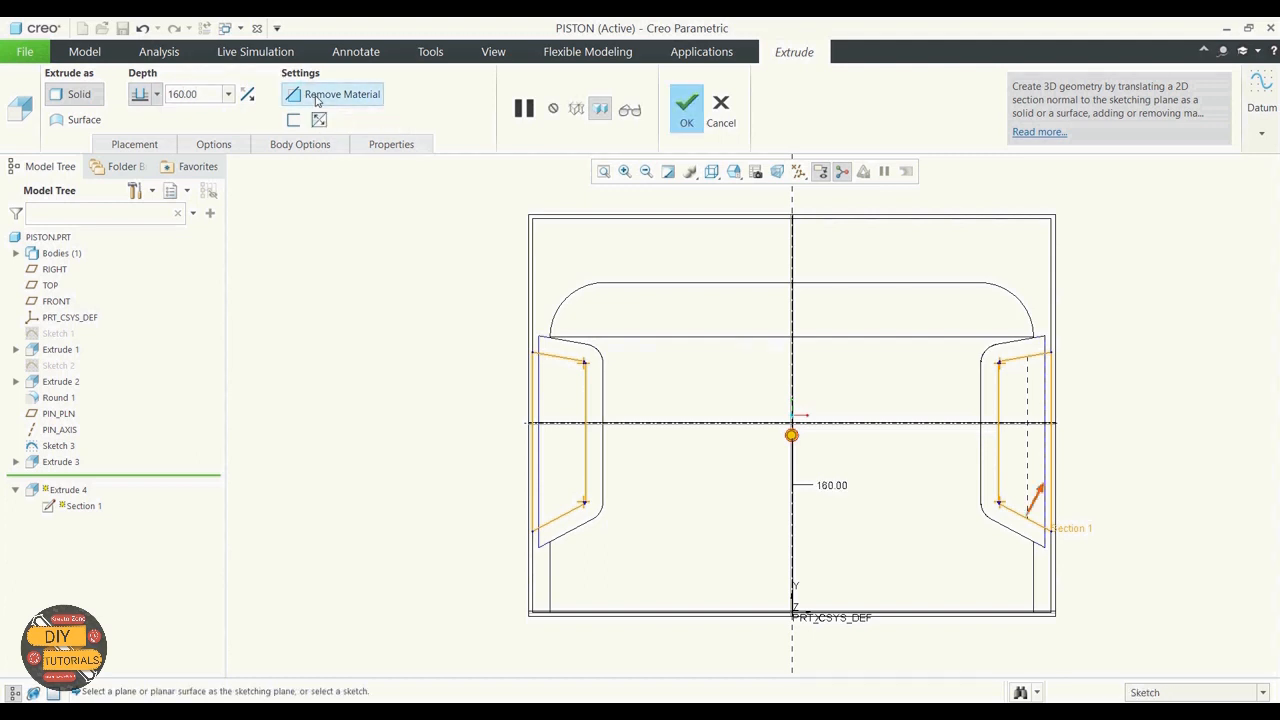
{"action": "left_click", "coordinate": [316, 100]}
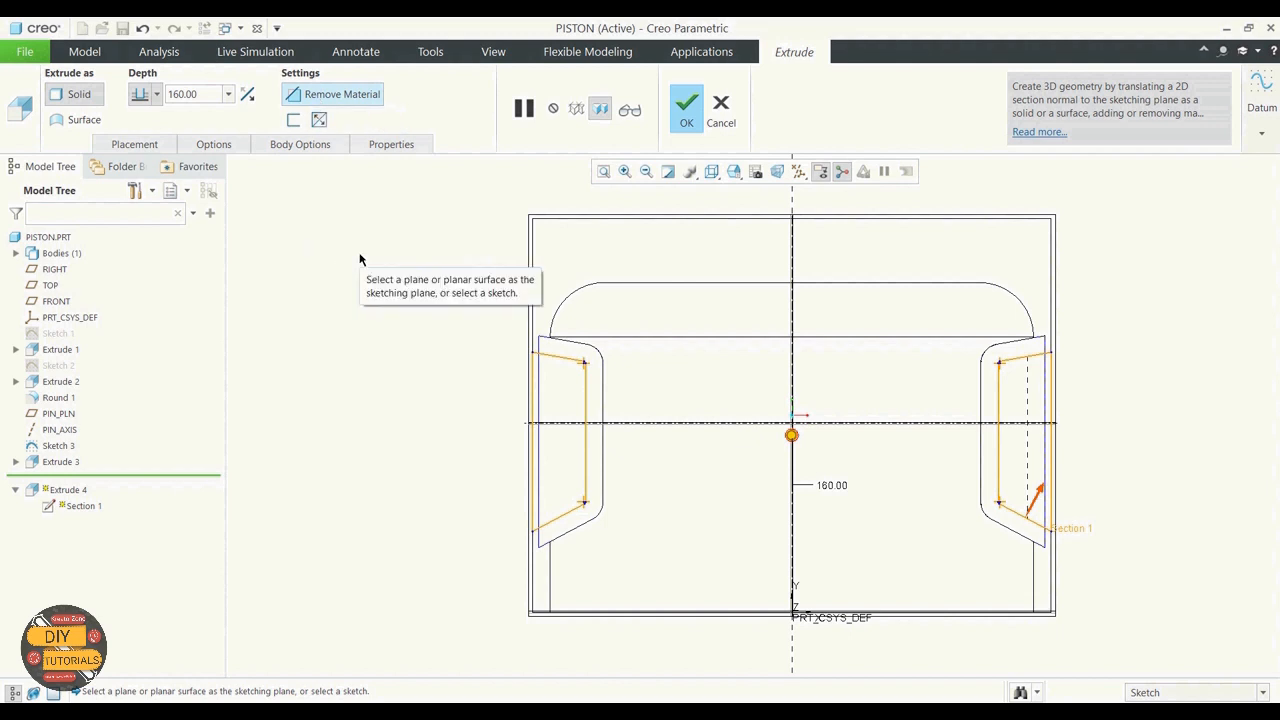
{"action": "left_click", "coordinate": [156, 94]}
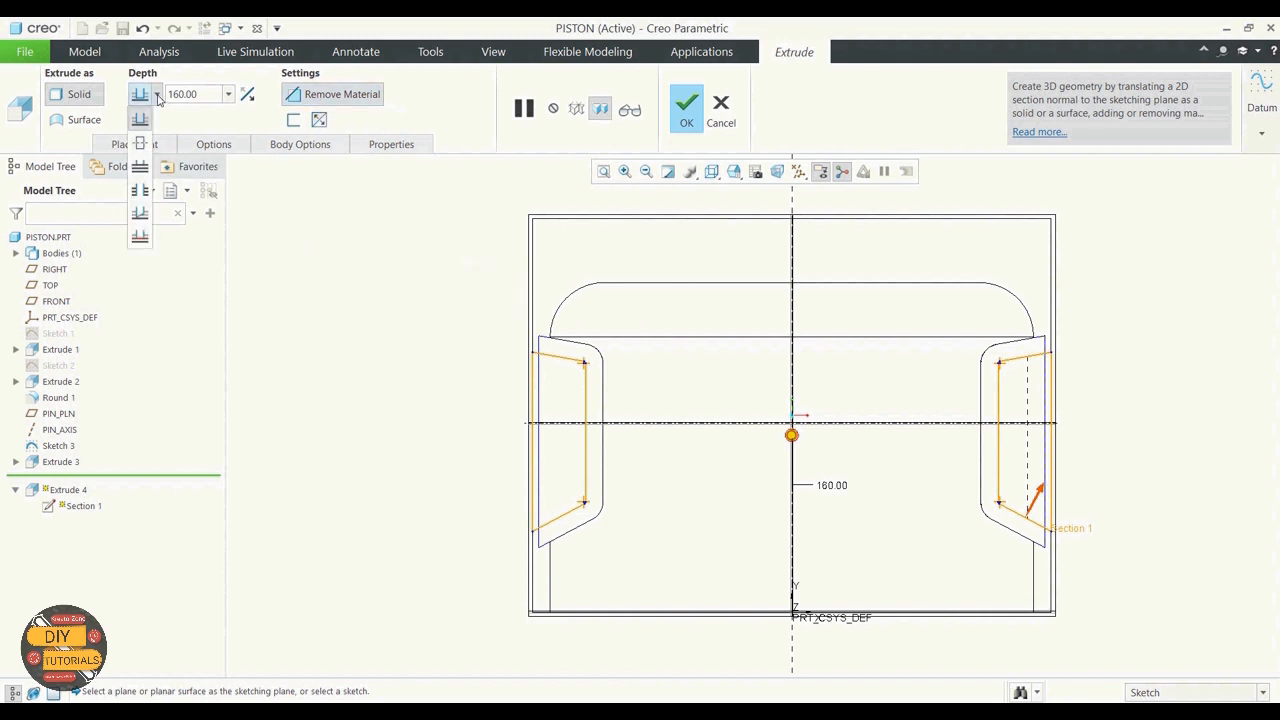
{"action": "left_click", "coordinate": [141, 144]}
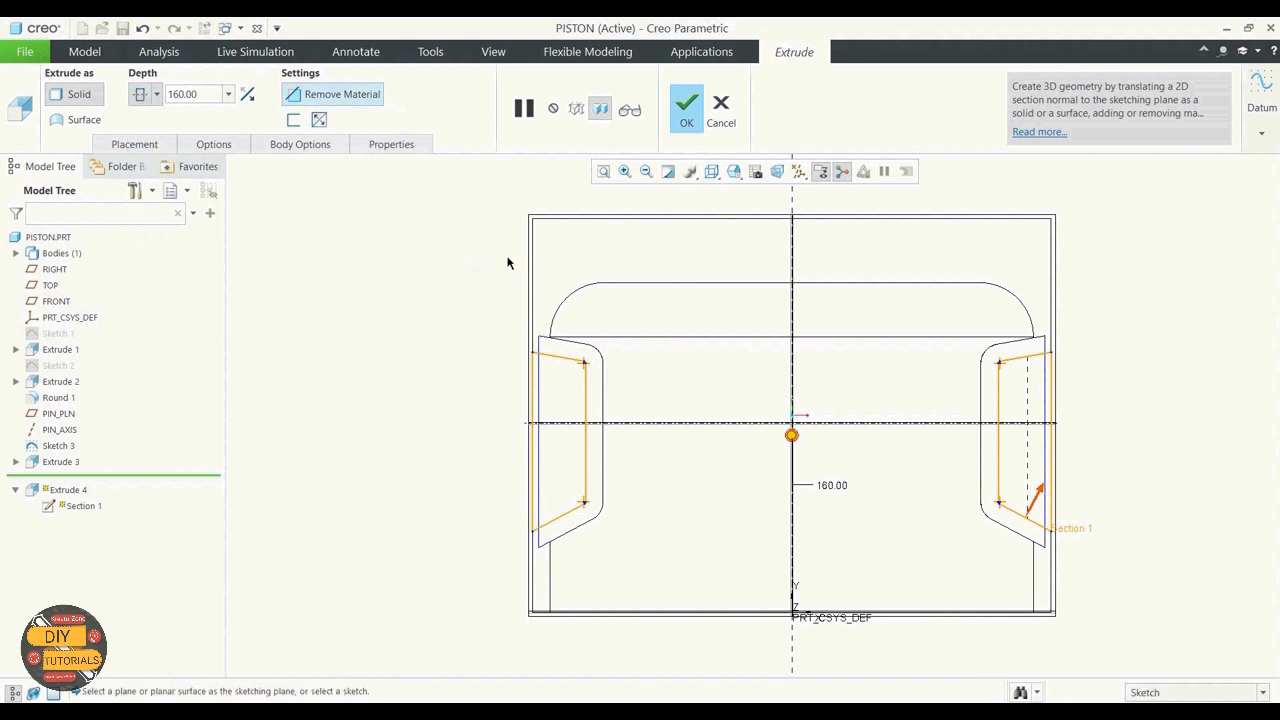
Switch the model display from wireframe to Shading With Edges
{"action": "middle_click_drag", "start_coordinate": [507, 263], "coordinate": [483, 303]}
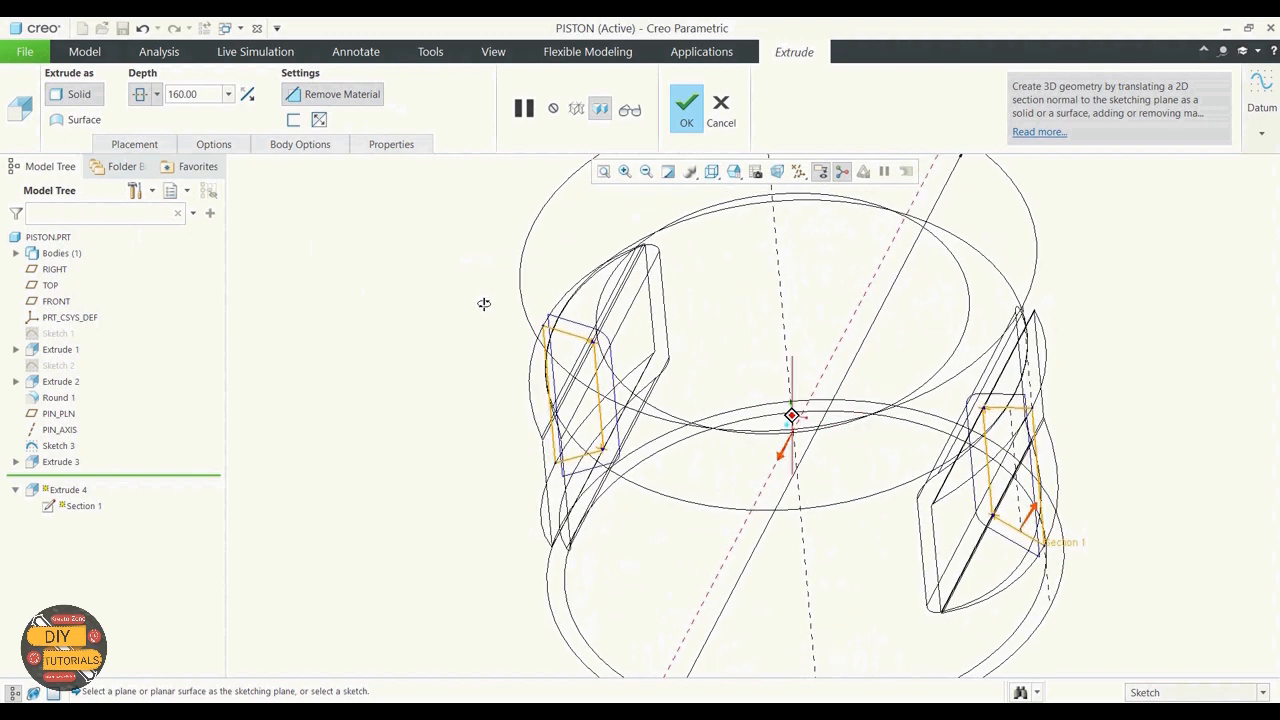
{"action": "scroll", "coordinate": [425, 335], "scroll_direction": "up", "scroll_amount": 2}
{"action": "scroll", "coordinate": [425, 335], "scroll_direction": "up", "scroll_amount": 1}
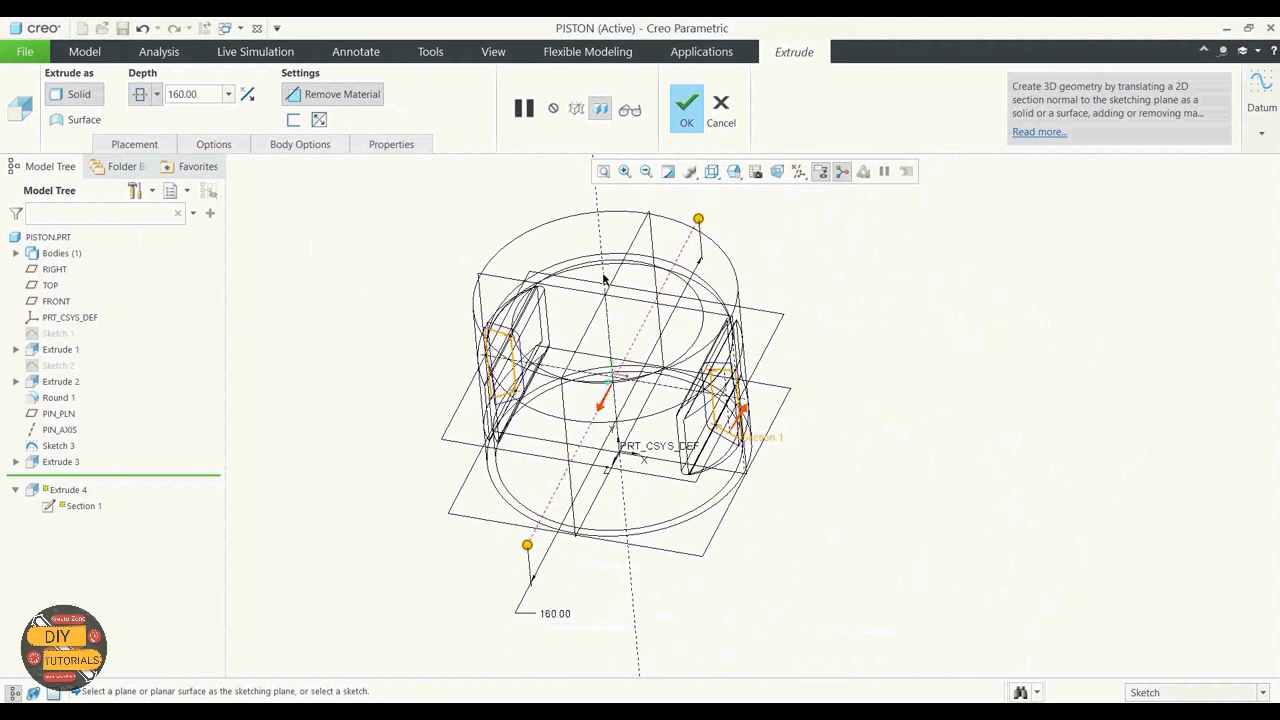
{"action": "left_click", "coordinate": [712, 171]}
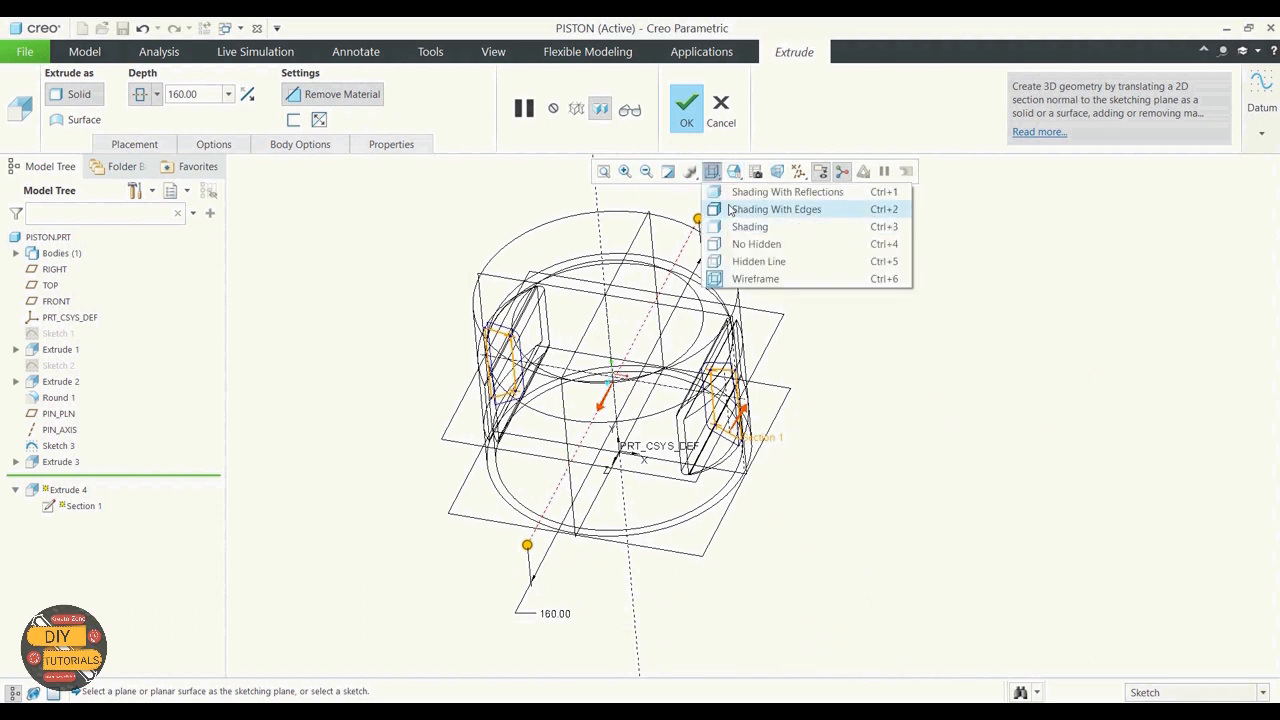
{"action": "left_click", "coordinate": [730, 209]}
{"action": "middle_click_drag", "start_coordinate": [857, 340], "coordinate": [894, 311]}
{"action": "scroll", "coordinate": [900, 358], "scroll_direction": "down", "scroll_amount": 2}
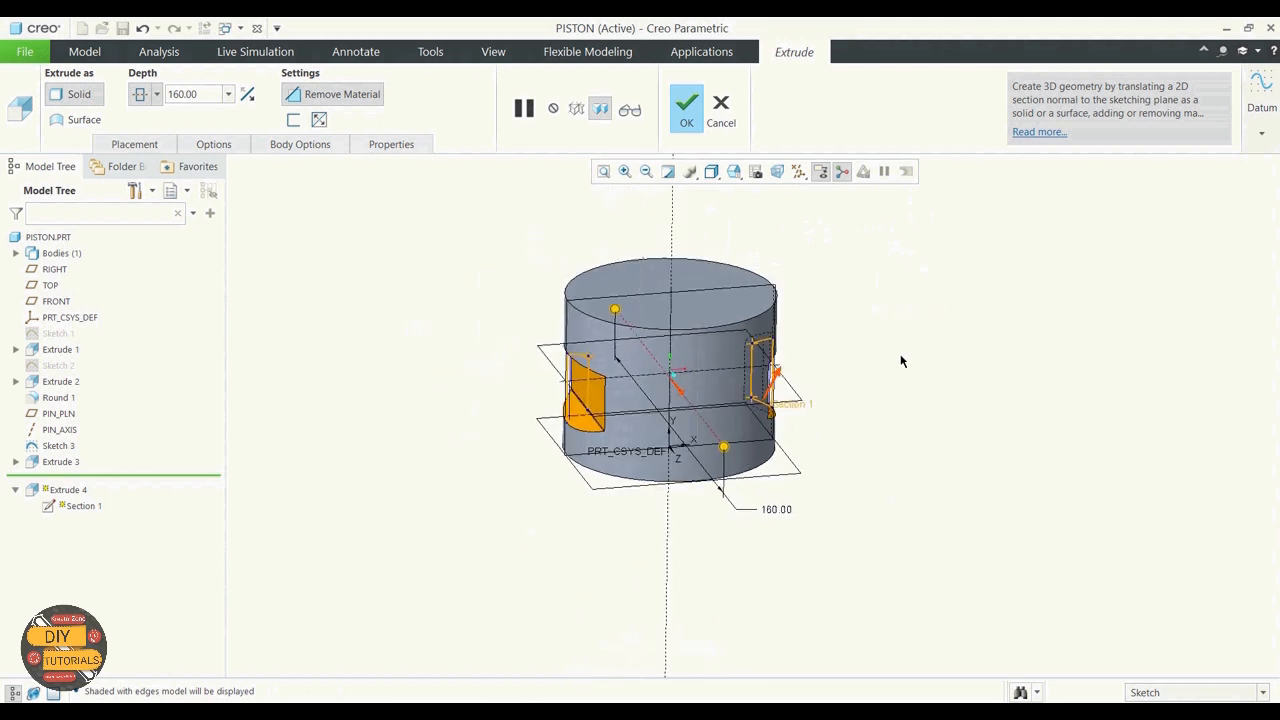
Preview the symmetric cut through the piston's side walls, accept the extrusion and clear the selection
{"action": "left_click", "coordinate": [524, 108]}
{"action": "middle_click_drag", "start_coordinate": [871, 316], "coordinate": [836, 330]}
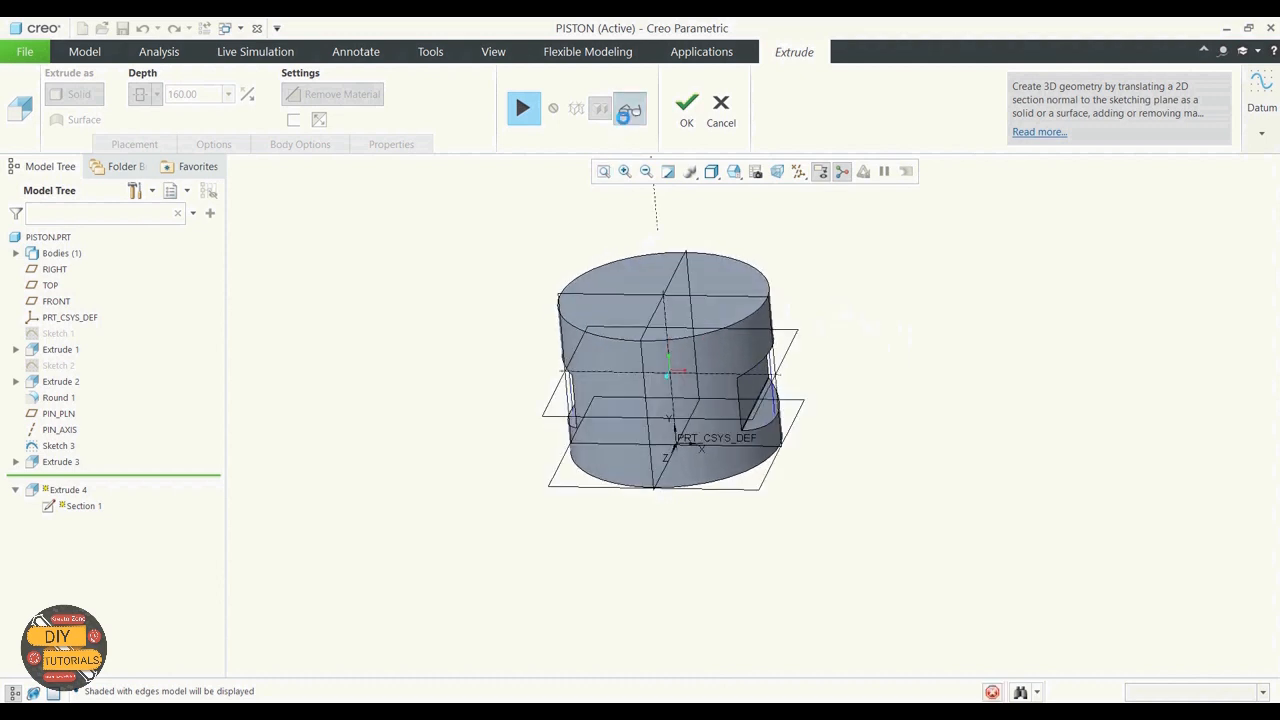
{"action": "left_click", "coordinate": [629, 110]}
{"action": "left_click", "coordinate": [686, 105]}
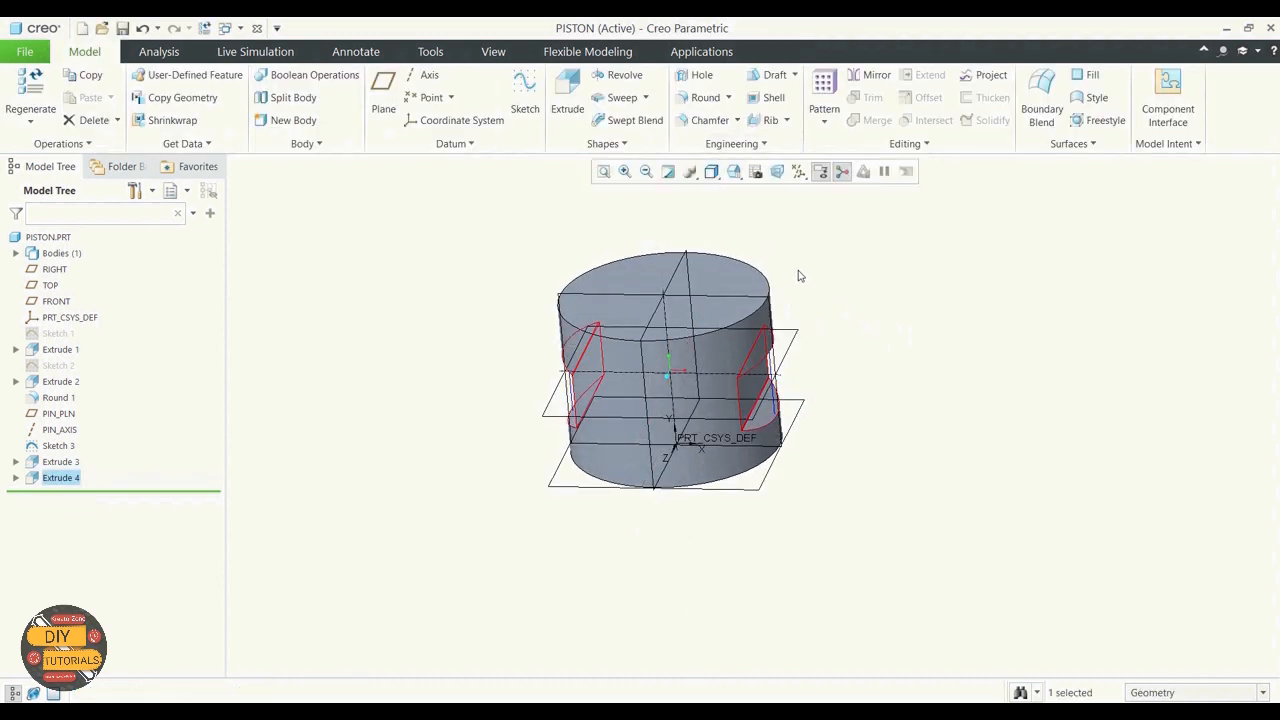
{"action": "left_click", "coordinate": [829, 289]}
Hide all datum axes, points, coordinate systems and planes in the piston view
{"action": "middle_click_drag", "start_coordinate": [937, 366], "coordinate": [940, 351]}
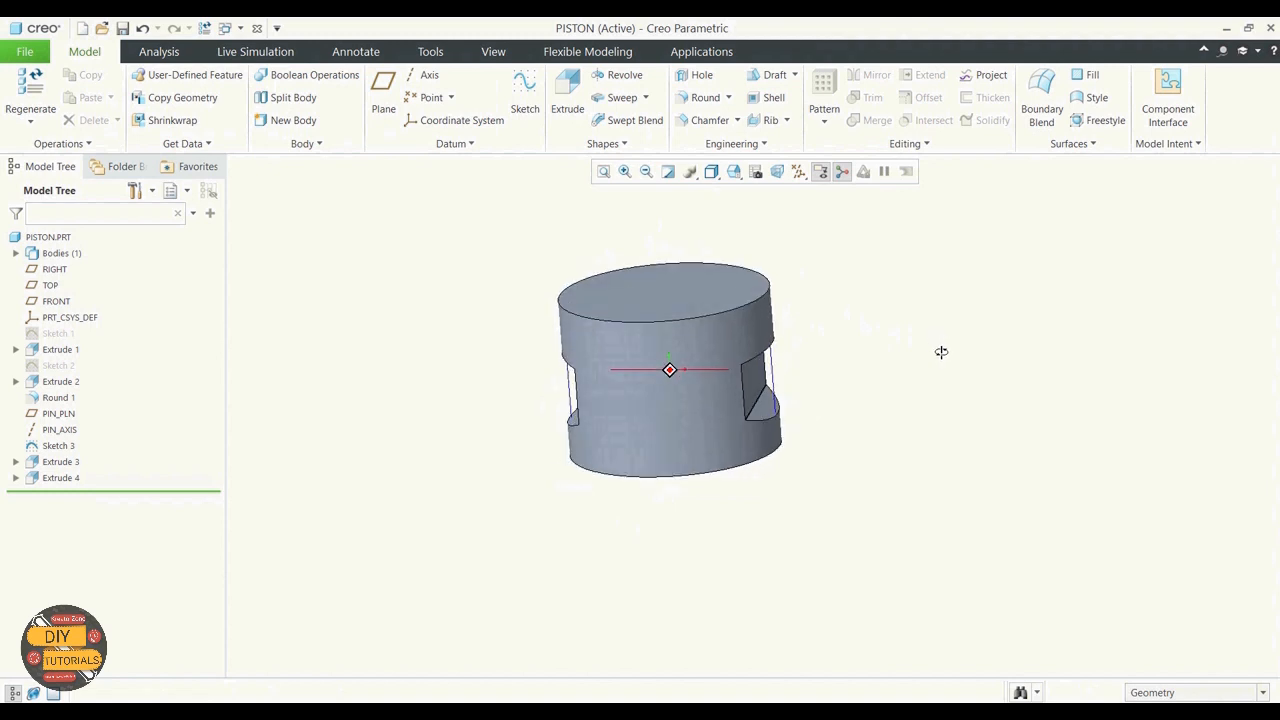
{"action": "left_click", "coordinate": [799, 171]}
{"action": "left_click", "coordinate": [798, 192]}
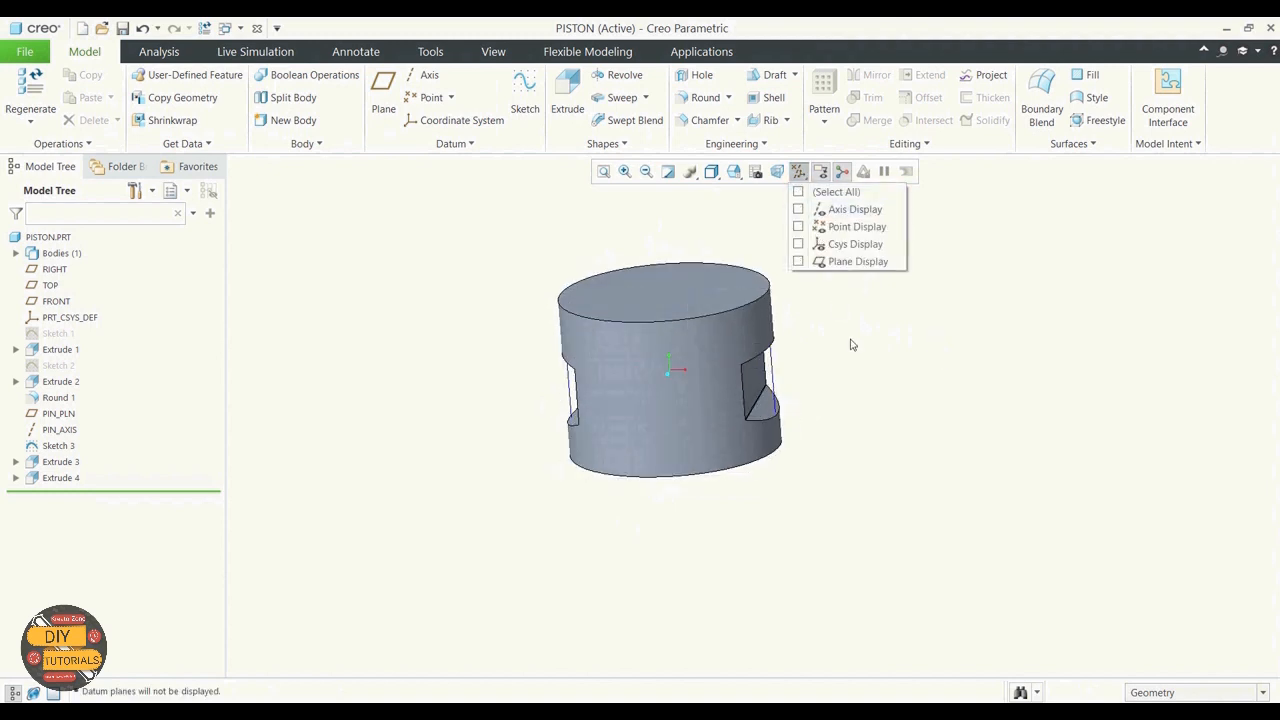
Return the piston to its default orientation and hide Sketch 3
{"action": "scroll", "coordinate": [849, 451], "scroll_direction": "down", "scroll_amount": 3}
{"action": "left_click", "coordinate": [734, 172]}
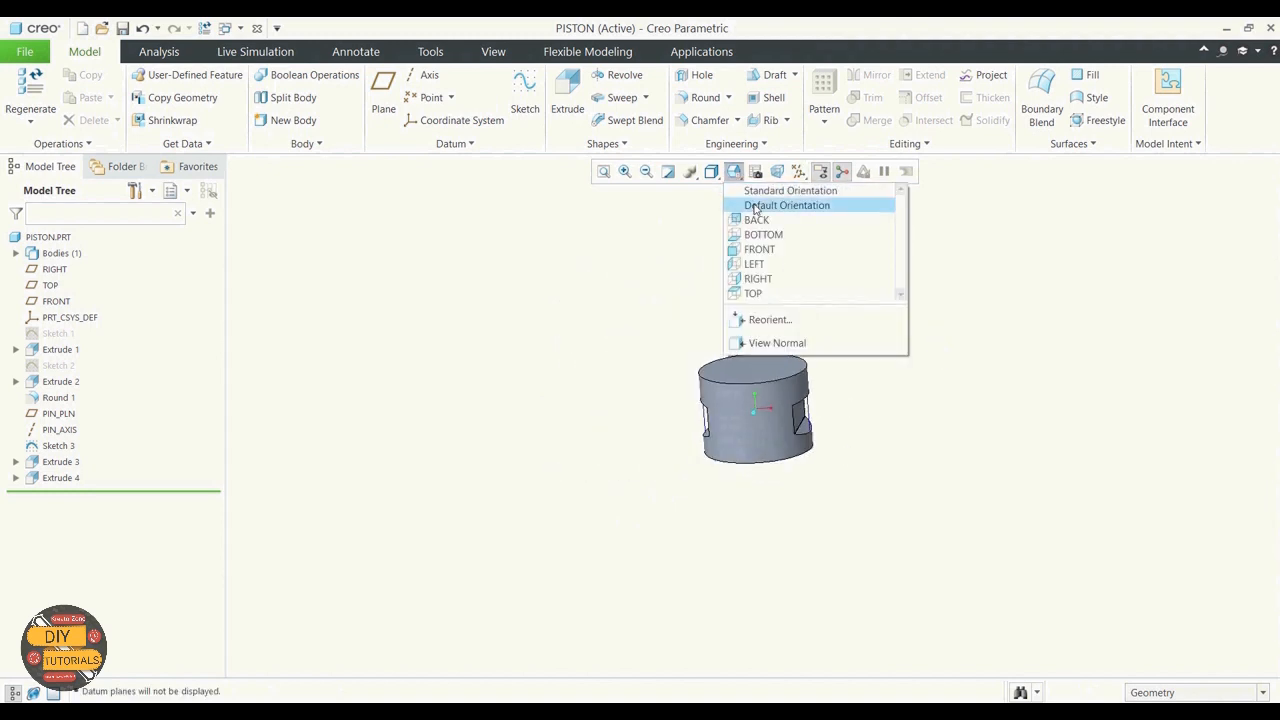
{"action": "left_click", "coordinate": [786, 205]}
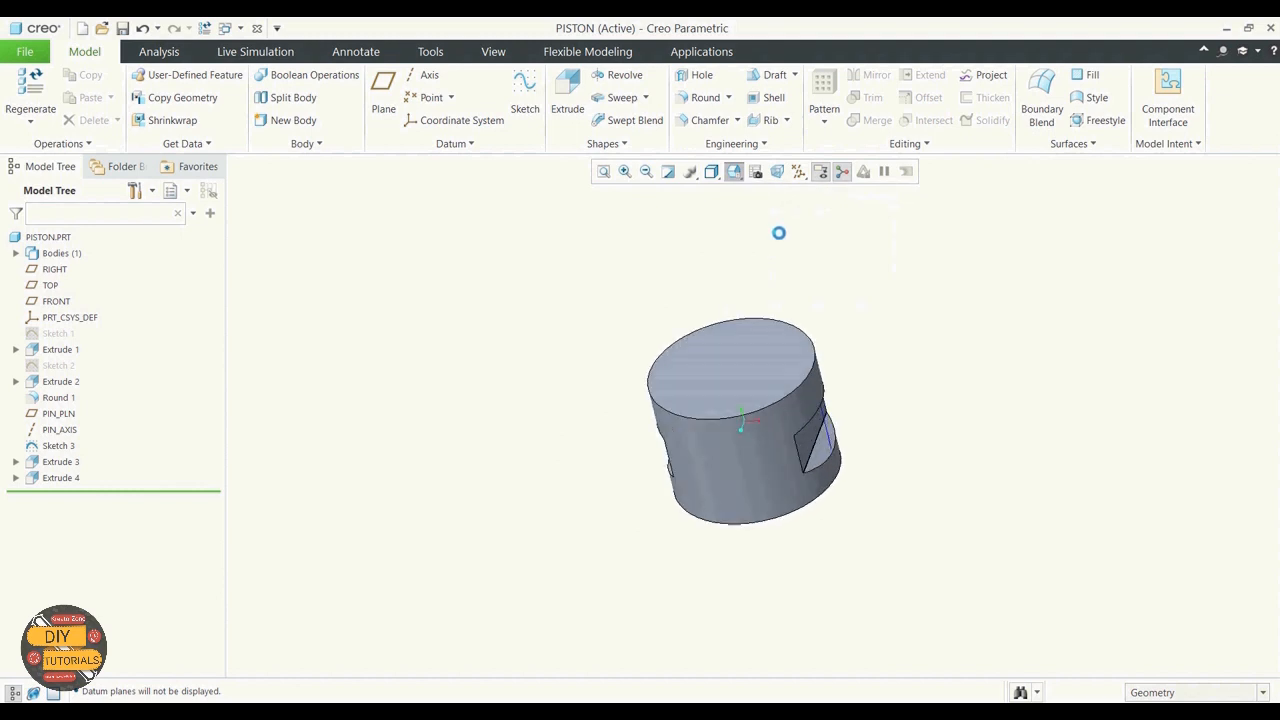
{"action": "left_click", "coordinate": [60, 446]}
{"action": "right_click", "coordinate": [60, 447]}
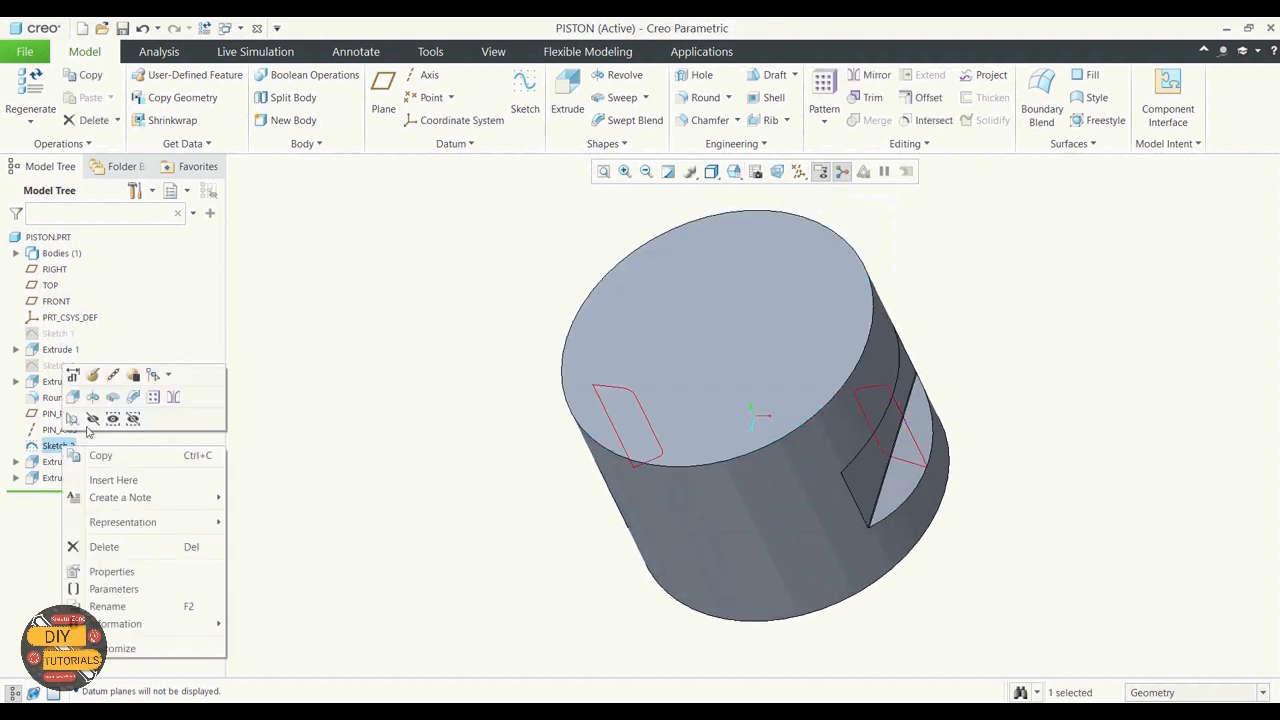
{"action": "left_click", "coordinate": [94, 425]}
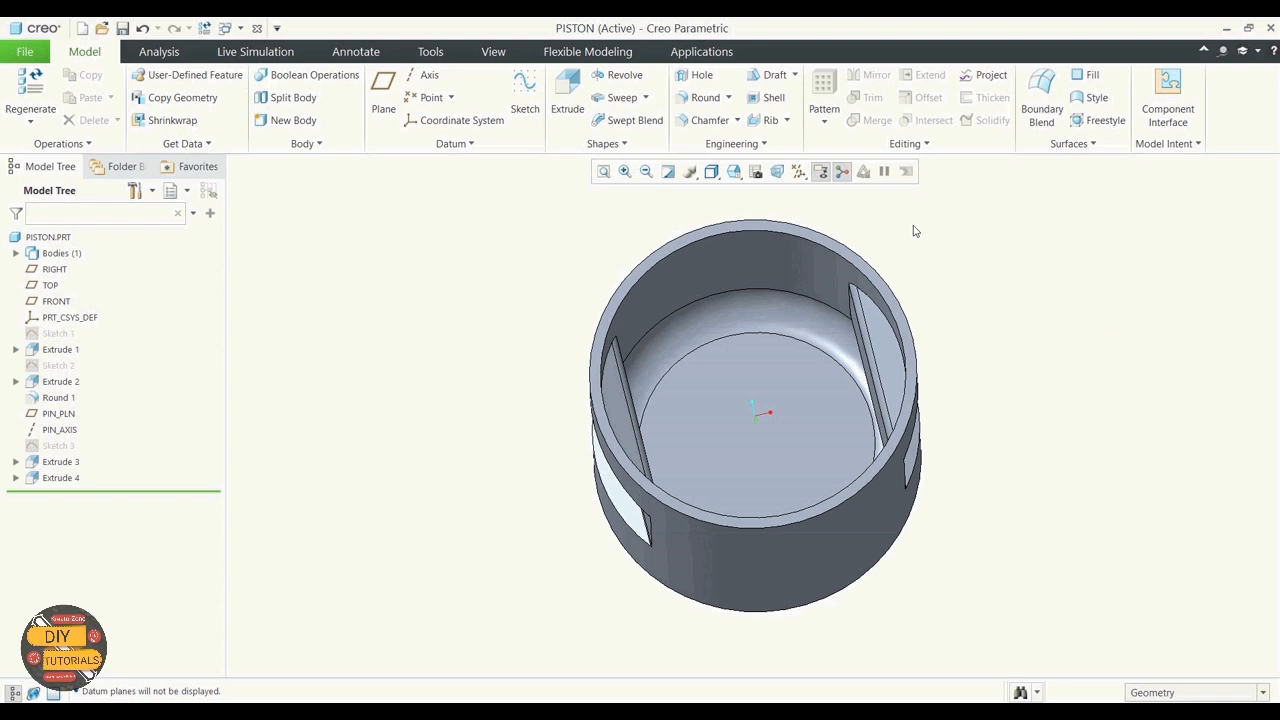
Display the datum planes and start a sketch on the RIGHT plane with TOP as the right-facing reference, viewed square-on
{"action": "left_click", "coordinate": [819, 173]}
{"action": "left_click", "coordinate": [825, 261]}
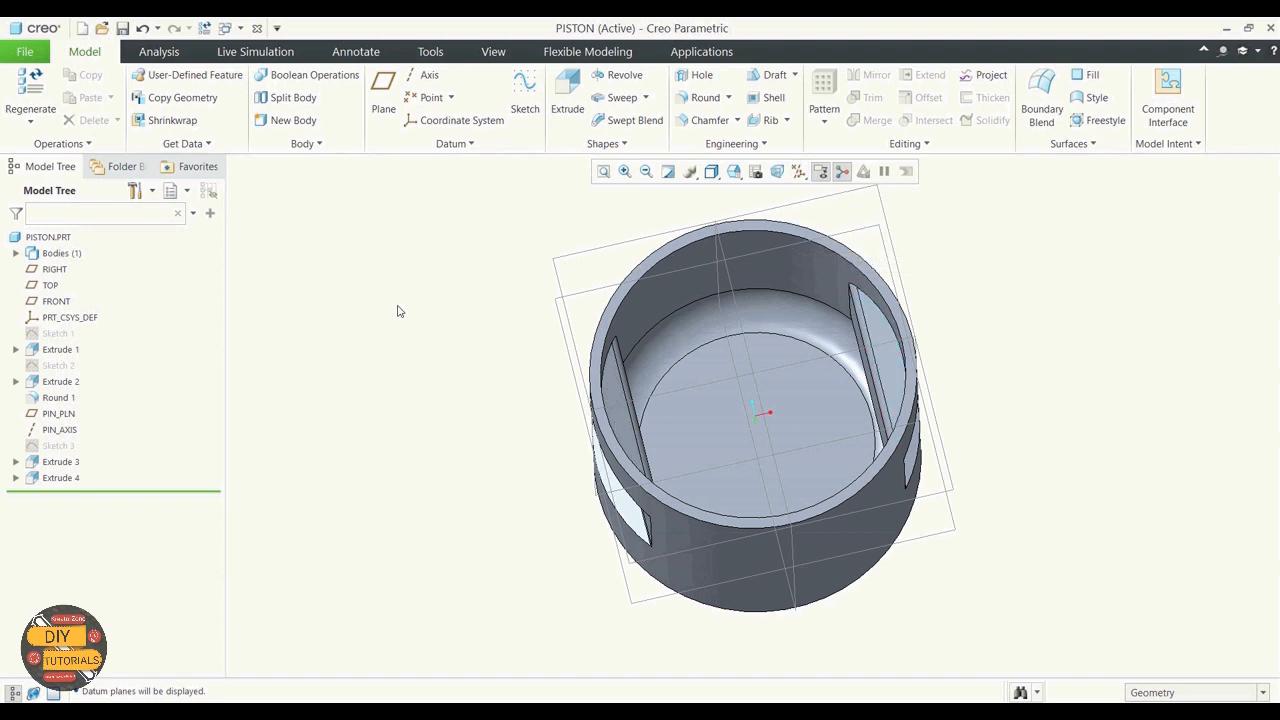
{"action": "left_click", "coordinate": [524, 92]}
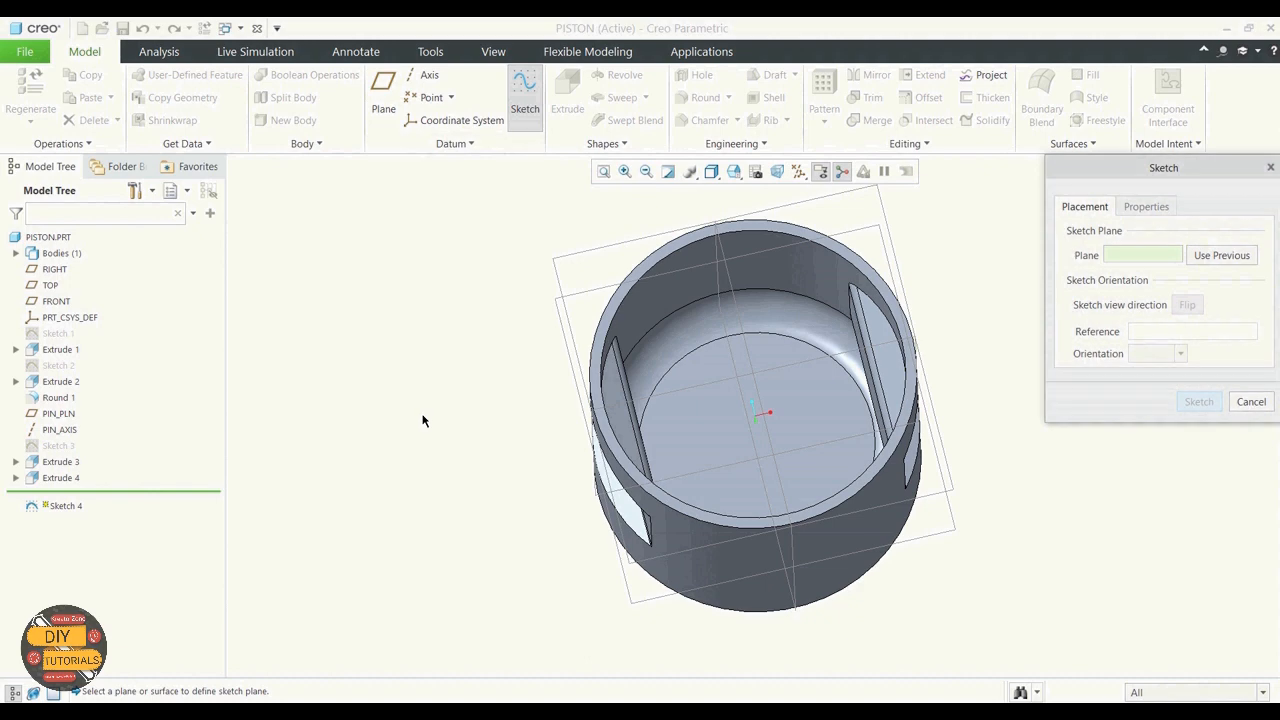
{"action": "left_click", "coordinate": [741, 316]}
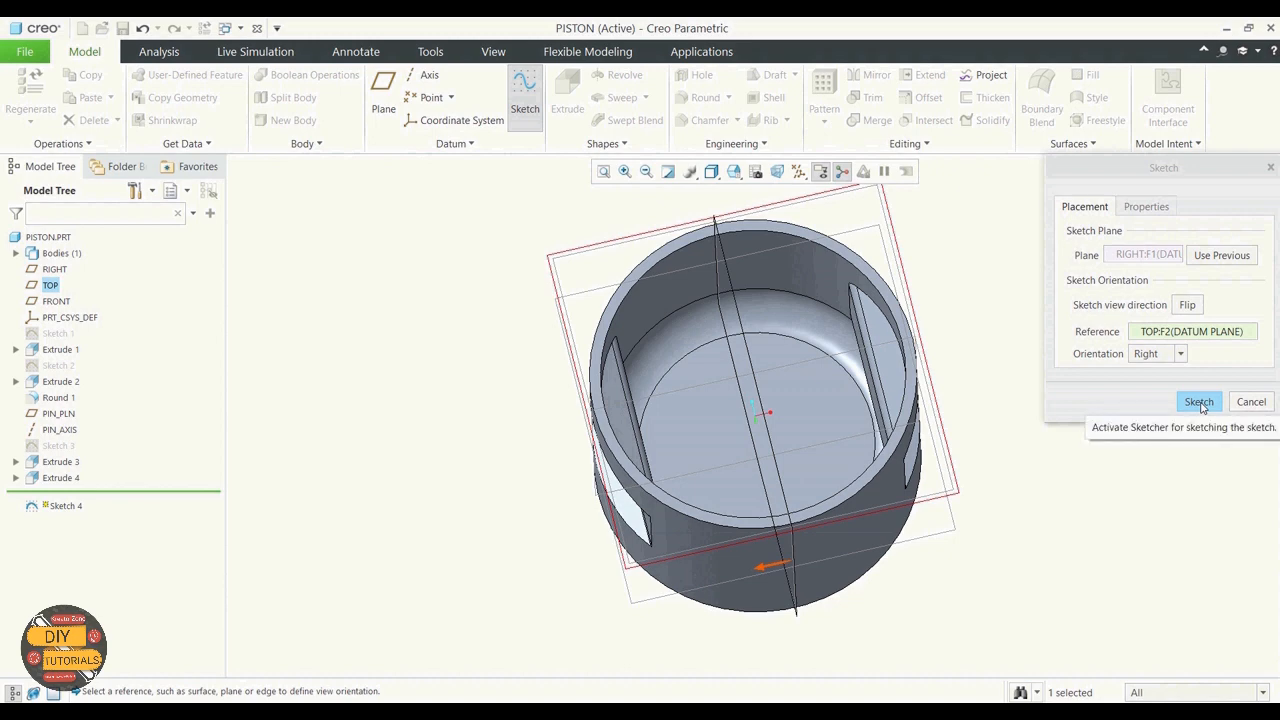
{"action": "left_click", "coordinate": [1199, 402]}
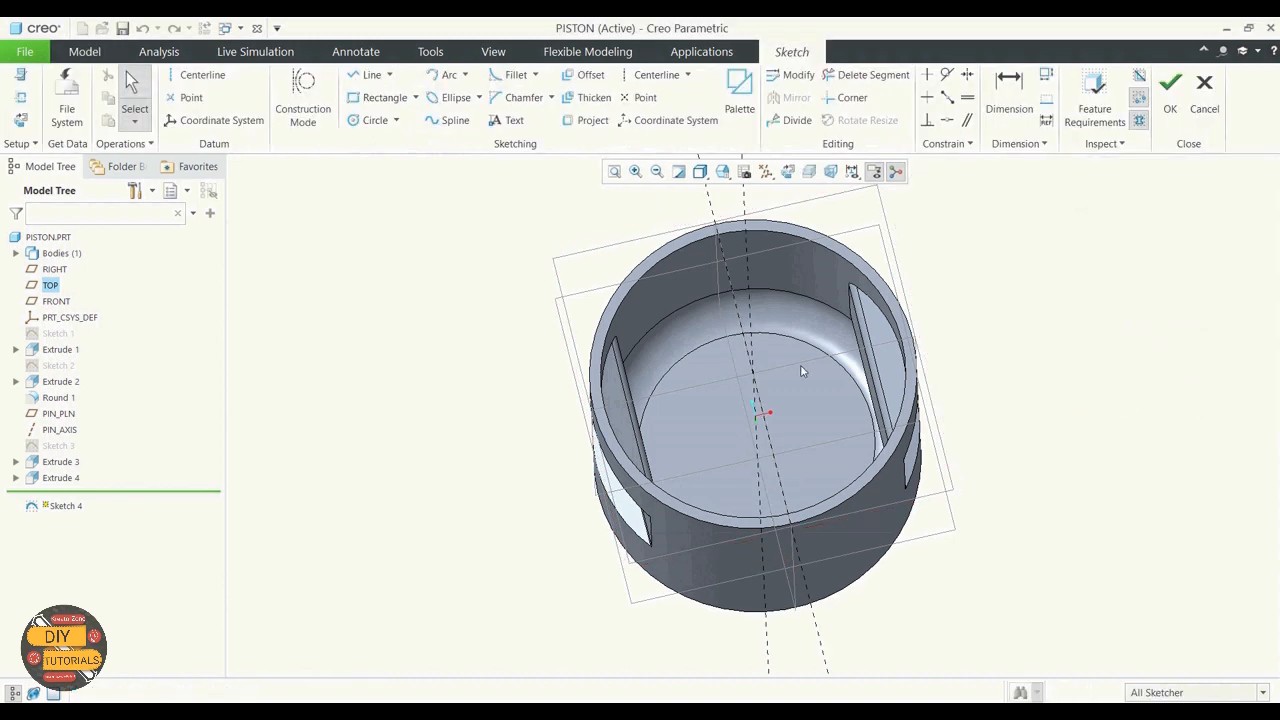
{"action": "left_click", "coordinate": [20, 119]}
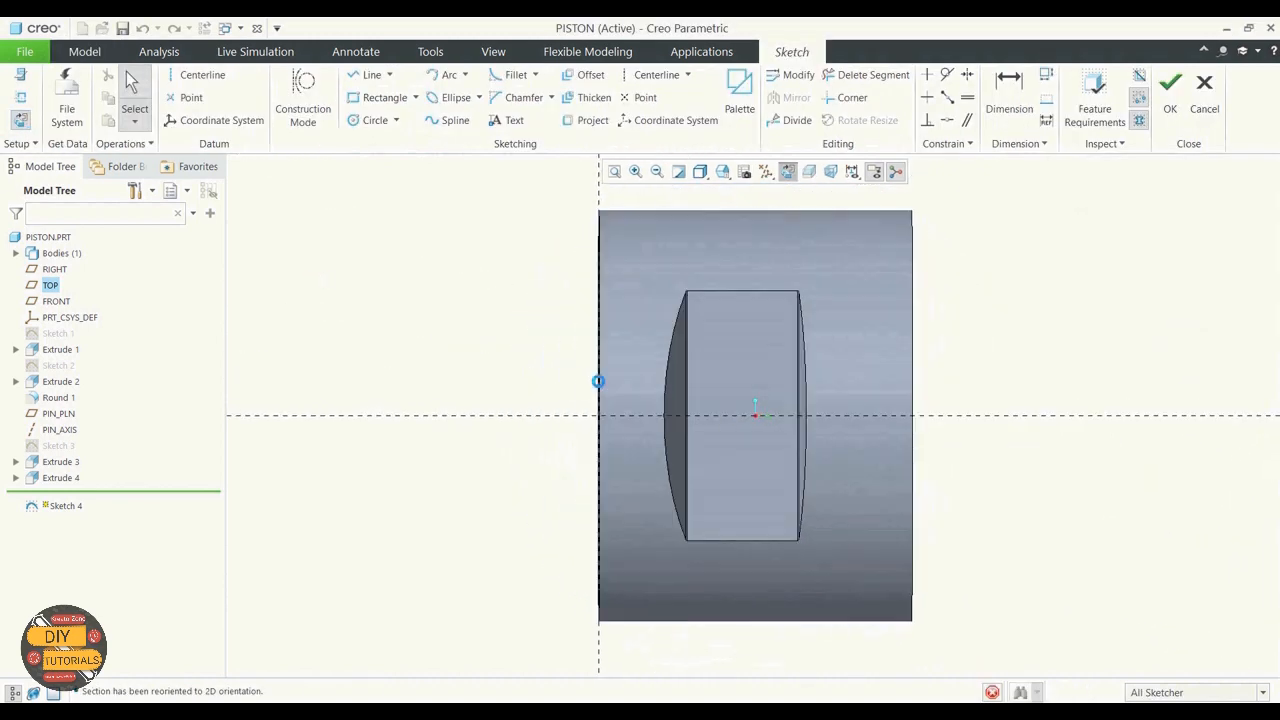
Add the inner floor surface of Extrude 2 and the PIN_PLN datum plane as sketch references
{"action": "middle_click_drag", "start_coordinate": [403, 320], "coordinate": [485, 312]}
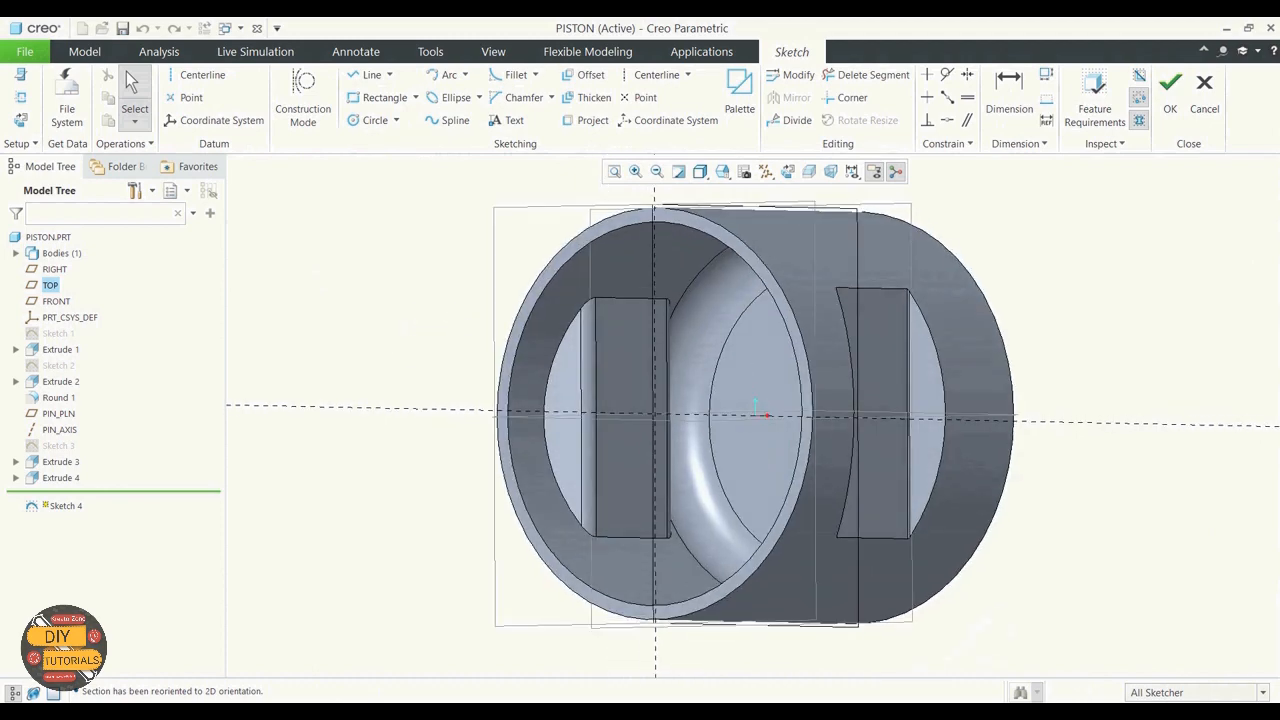
{"action": "left_click", "coordinate": [21, 95]}
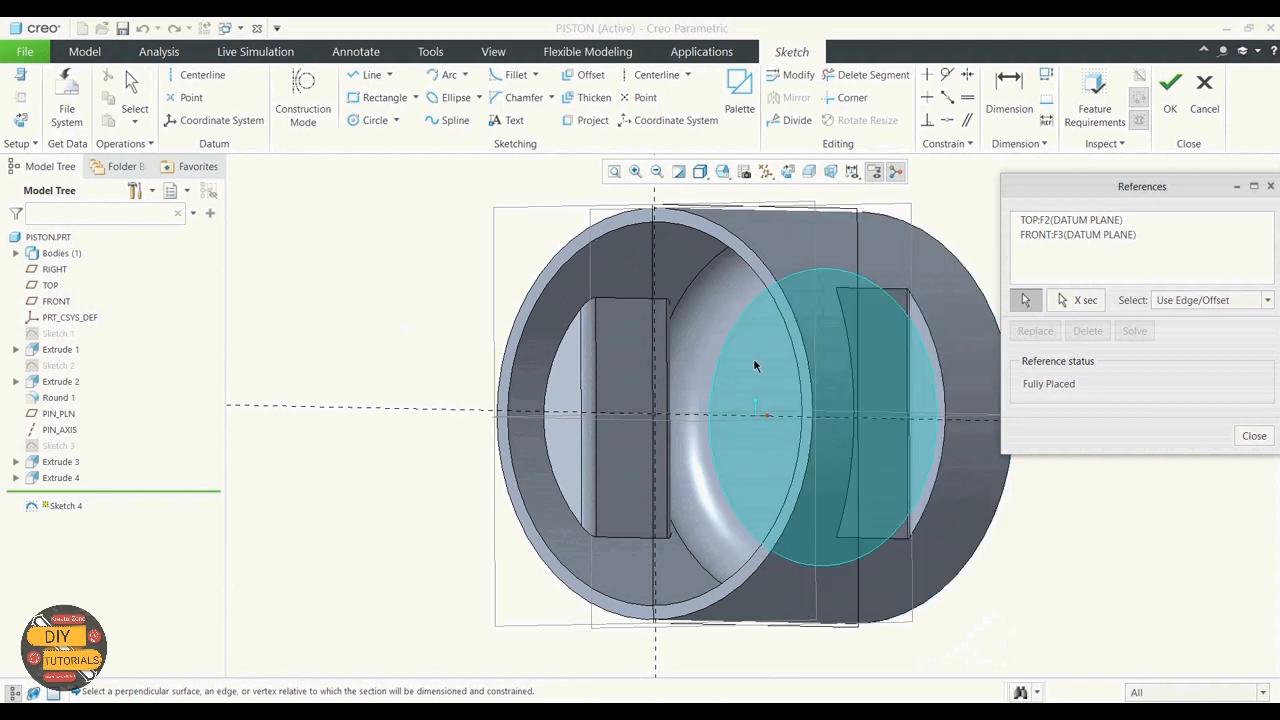
{"action": "left_click", "coordinate": [629, 405]}
{"action": "mouse_move", "coordinate": [434, 360]}
{"action": "middle_mouse_down"}
{"action": "mouse_move", "coordinate": [471, 297]}
{"action": "mouse_move", "coordinate": [502, 292]}
{"action": "mouse_move", "coordinate": [483, 280]}
{"action": "mouse_move", "coordinate": [496, 282]}
{"action": "middle_mouse_up"}
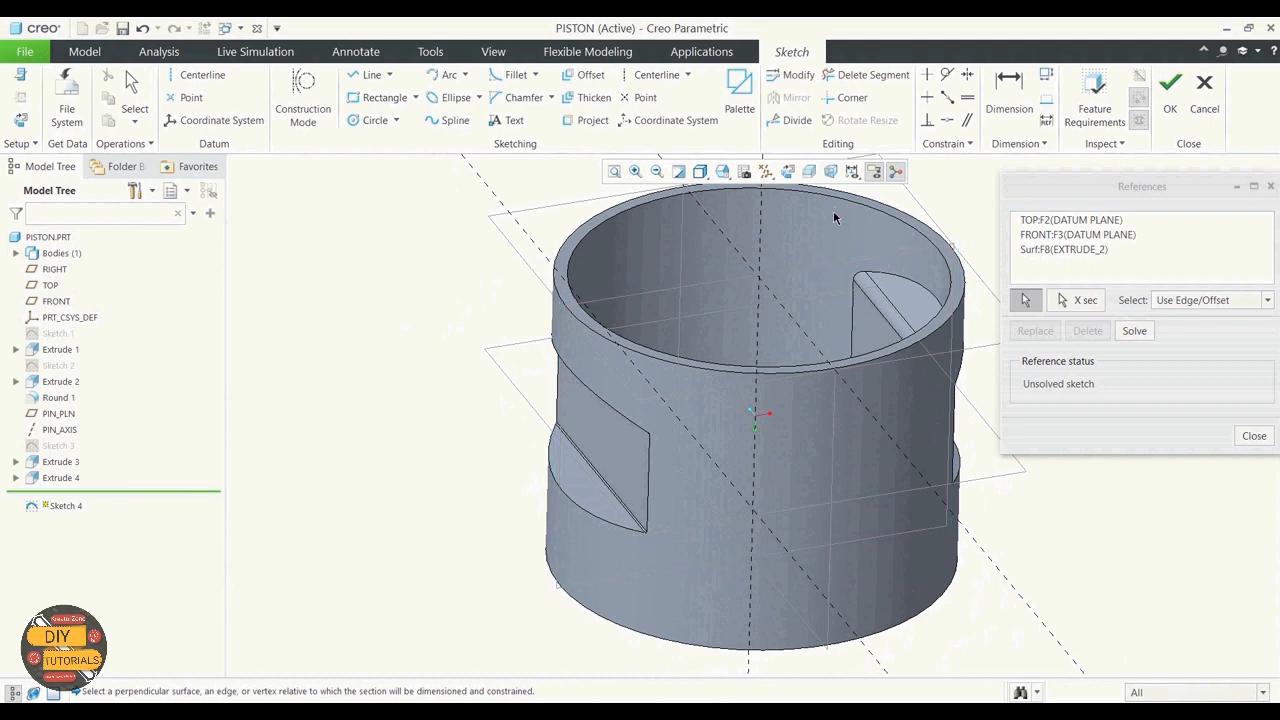
{"action": "left_click", "coordinate": [765, 171]}
{"action": "left_click", "coordinate": [505, 378]}
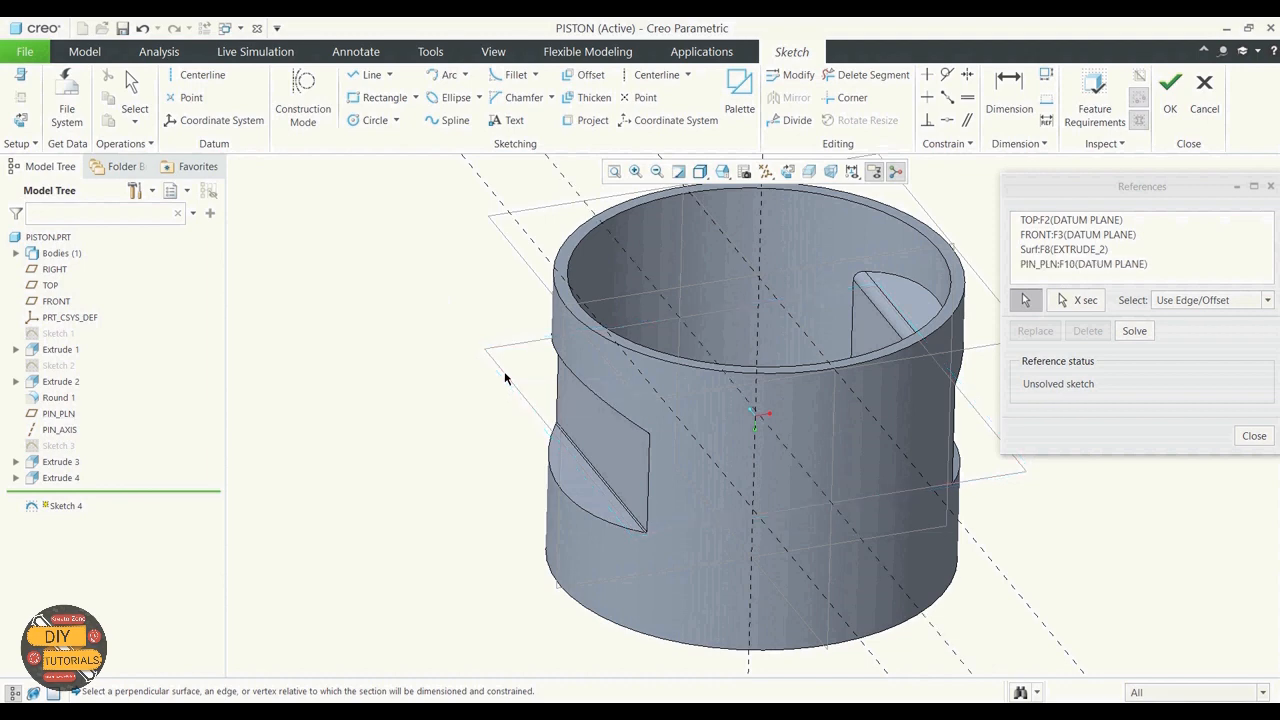
{"action": "left_click", "coordinate": [1254, 435]}
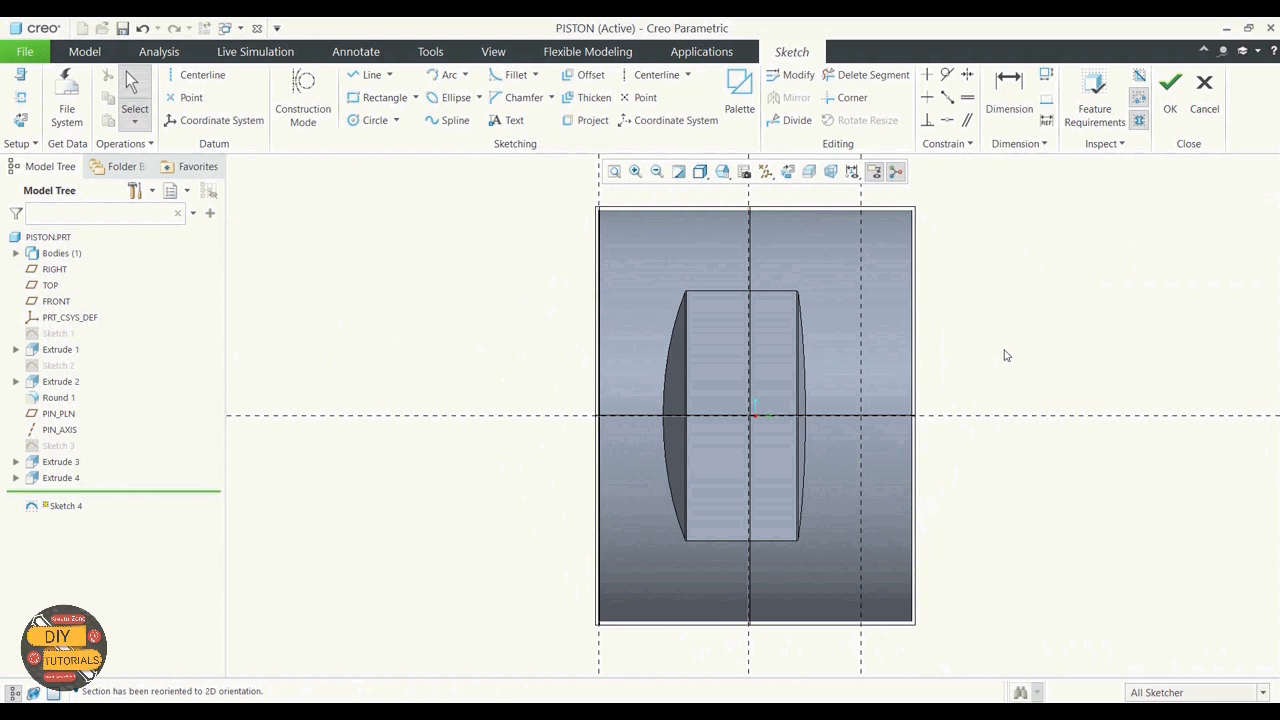
Add datum centerlines along the horizontal reference and vertically along the PIN_PLN and inner floor references
{"action": "left_click", "coordinate": [312, 82]}
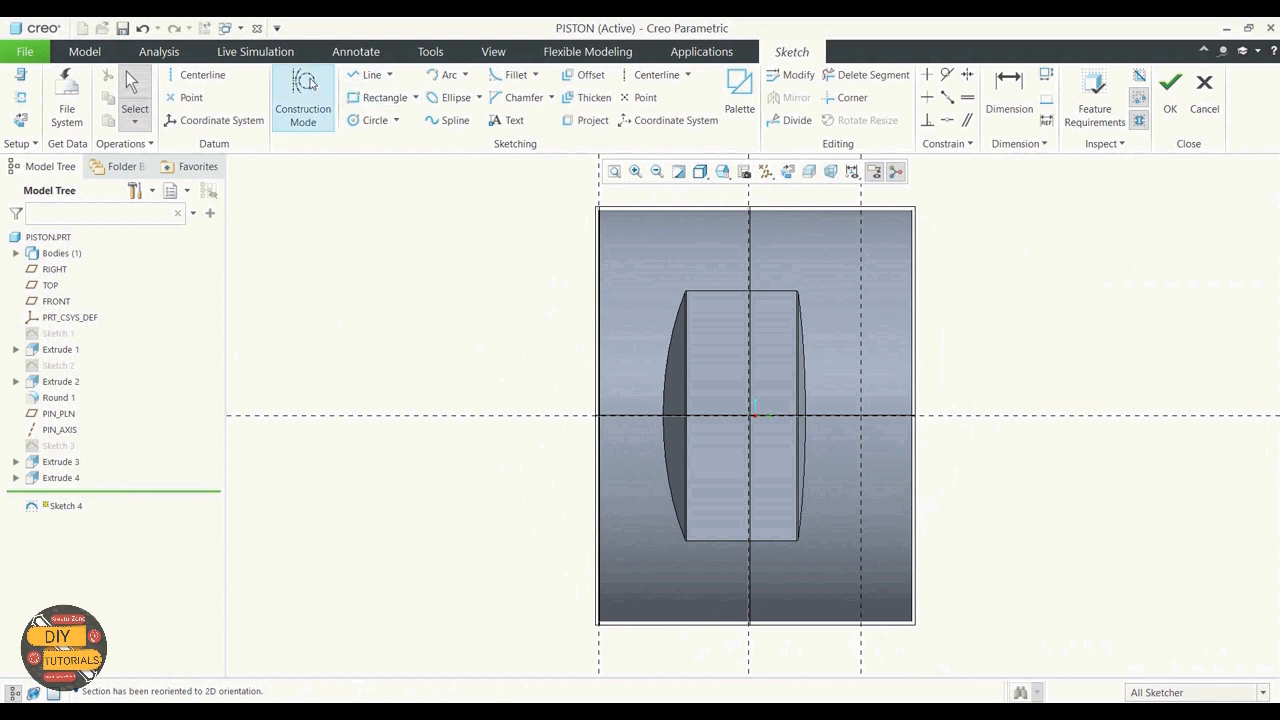
{"action": "left_click", "coordinate": [197, 75]}
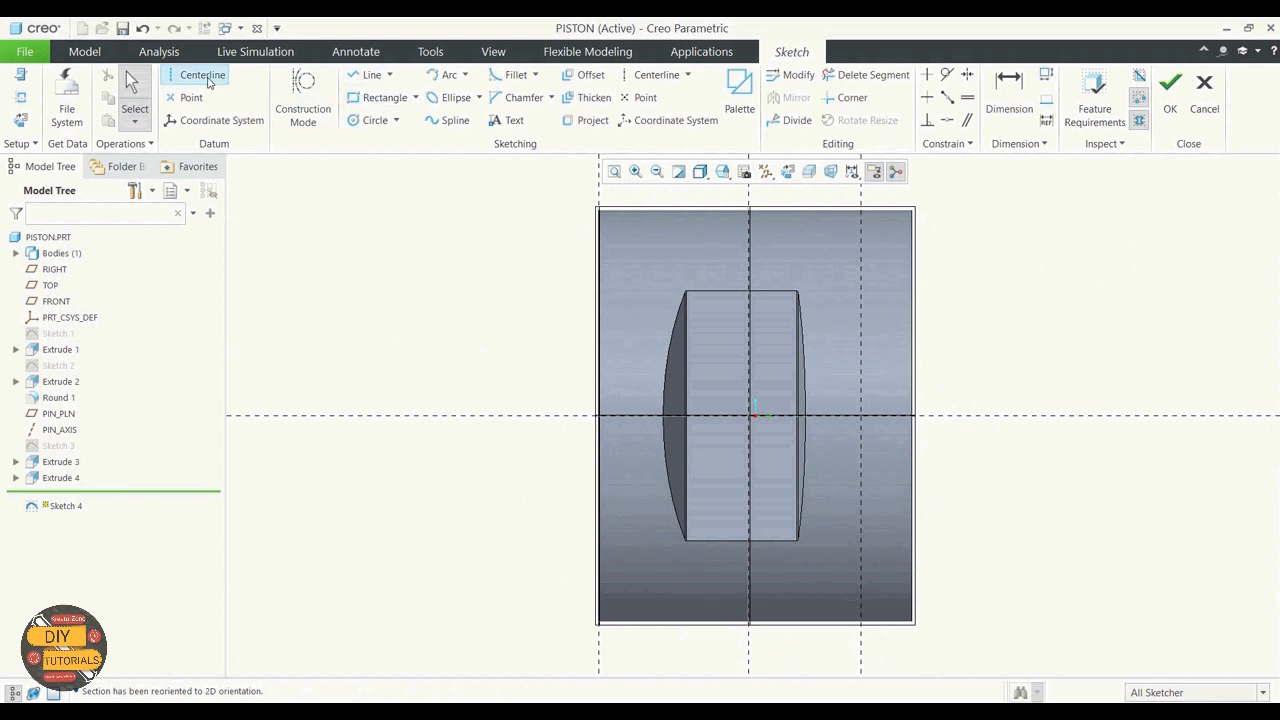
{"action": "left_click", "coordinate": [751, 417]}
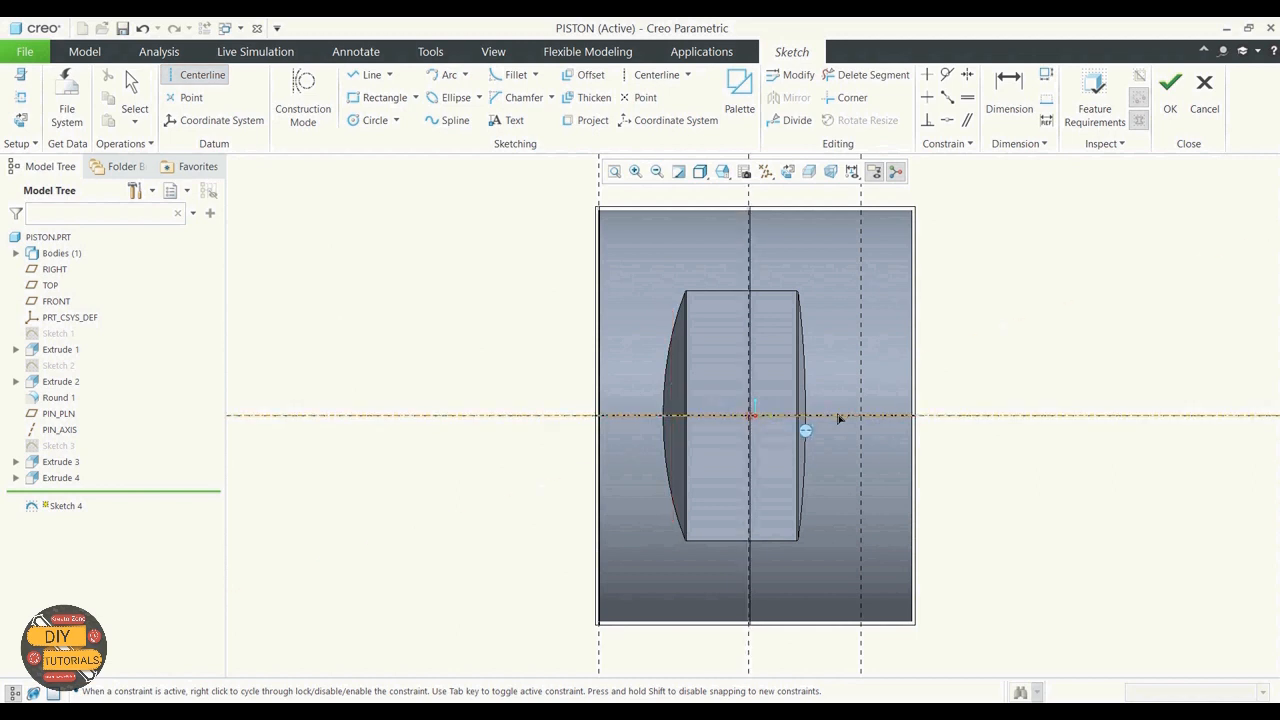
{"action": "left_click", "coordinate": [750, 375]}
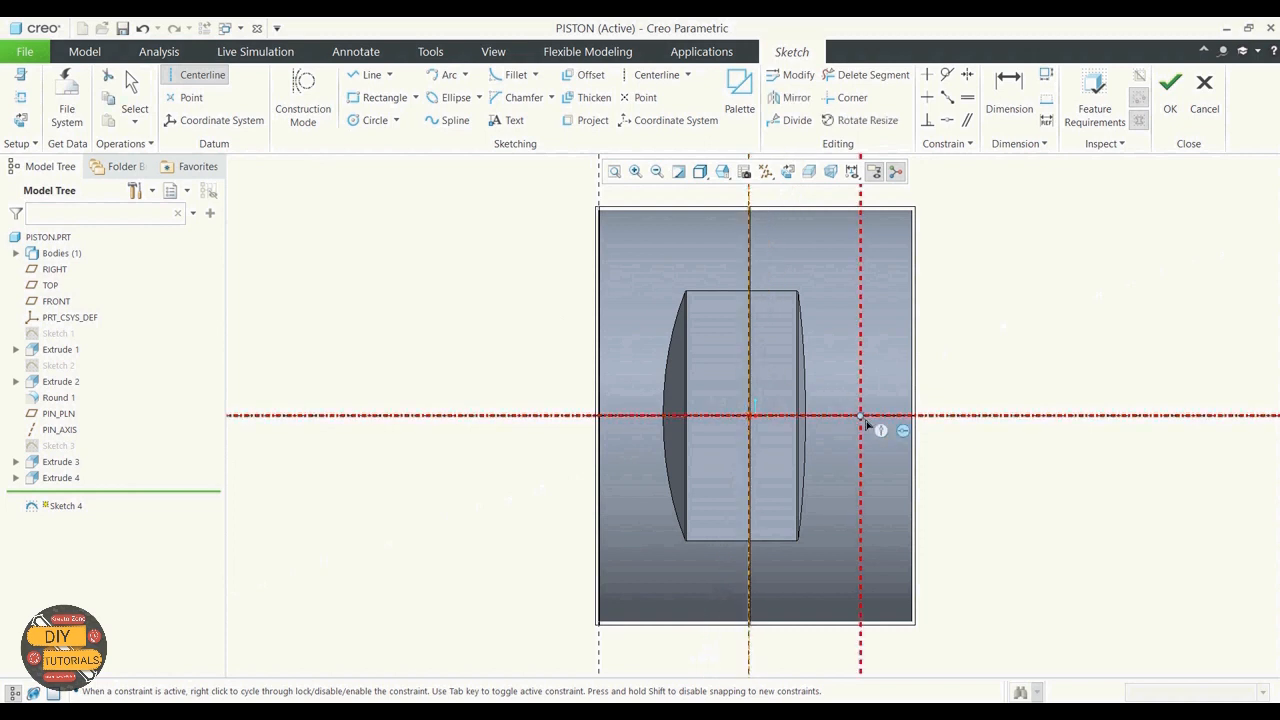
{"action": "left_click", "coordinate": [861, 416]}
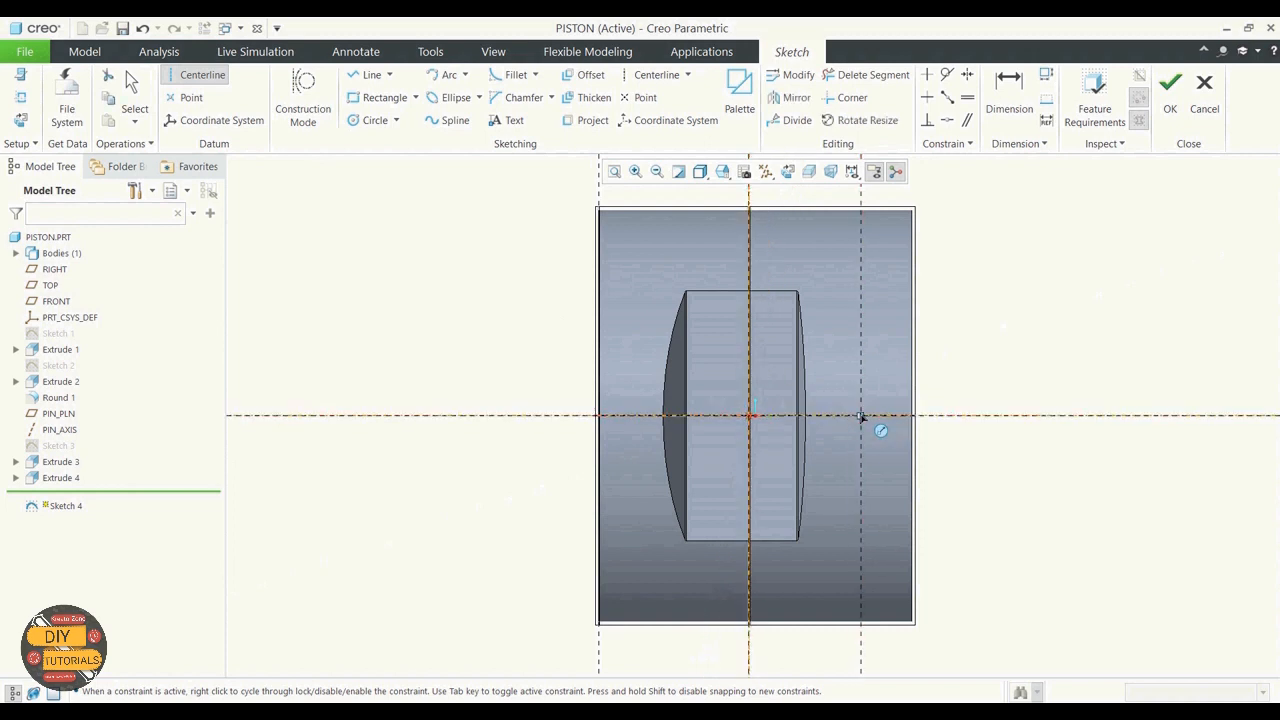
{"action": "left_click", "coordinate": [861, 405]}
{"action": "left_click", "coordinate": [861, 390]}
{"action": "left_click", "coordinate": [135, 80]}
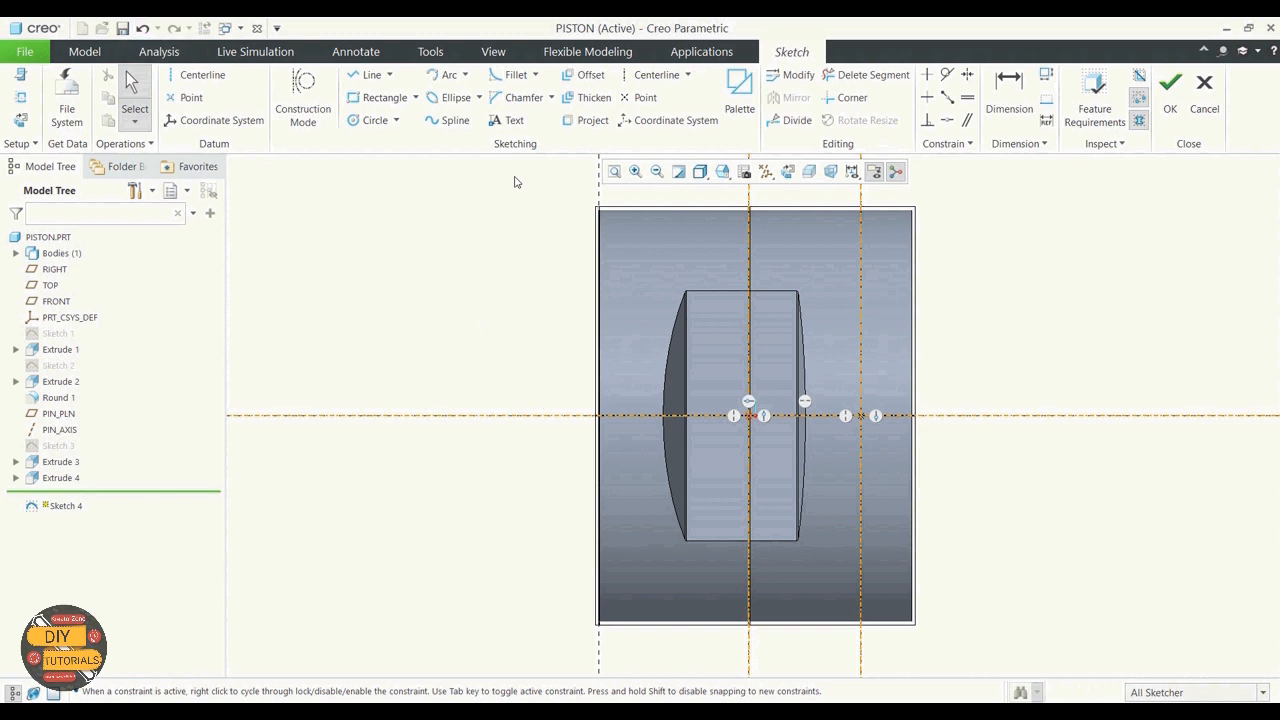
{"action": "left_click", "coordinate": [372, 104]}
{"action": "left_click", "coordinate": [415, 99]}
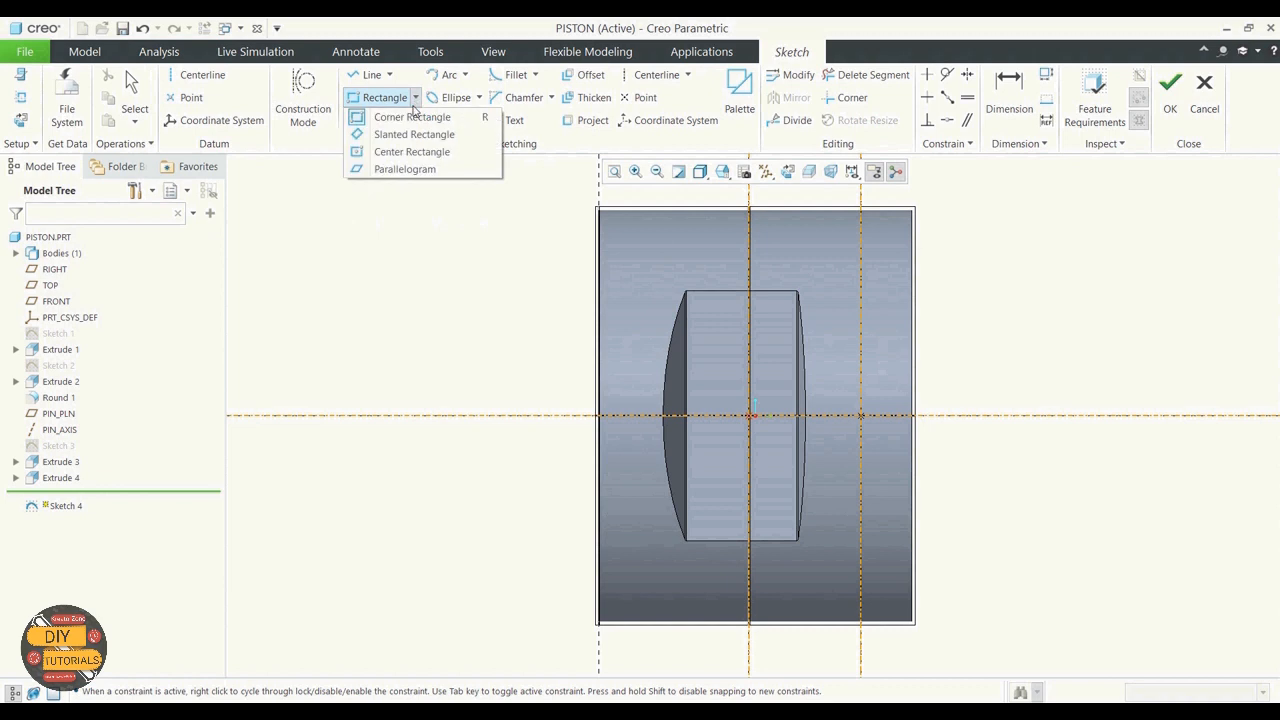
{"action": "left_click", "coordinate": [371, 152]}
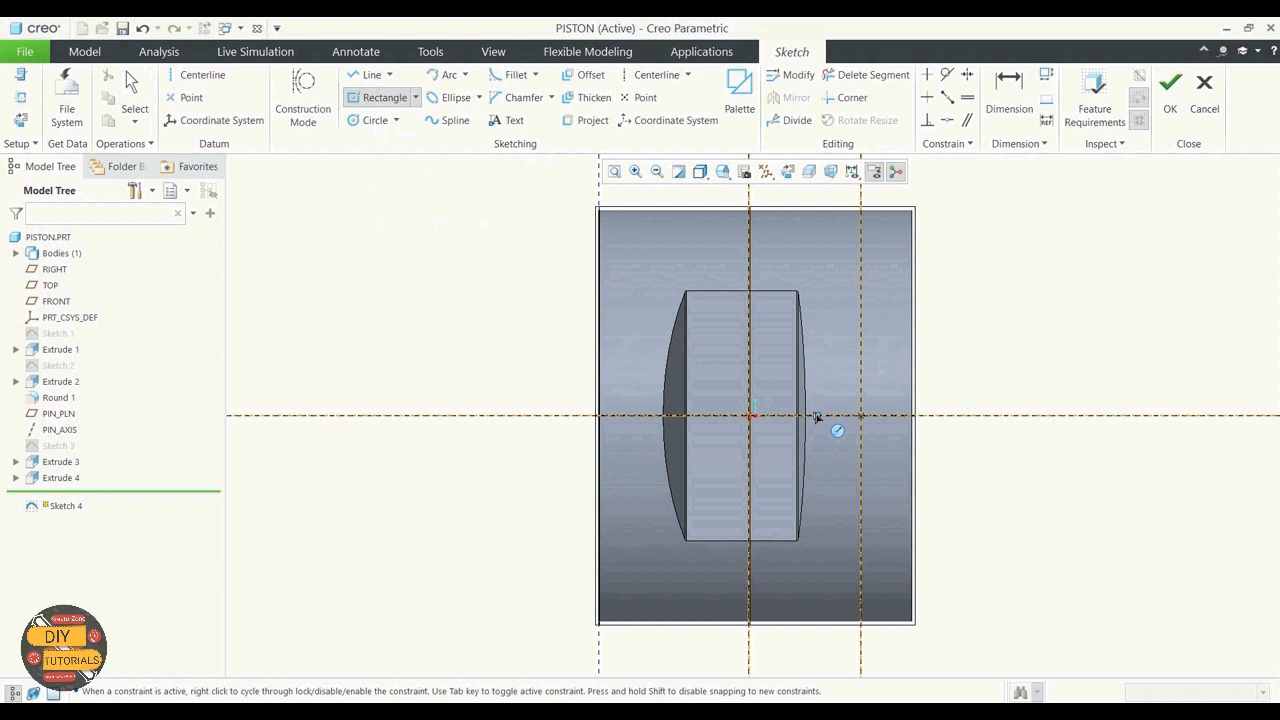
{"action": "left_click", "coordinate": [817, 416]}
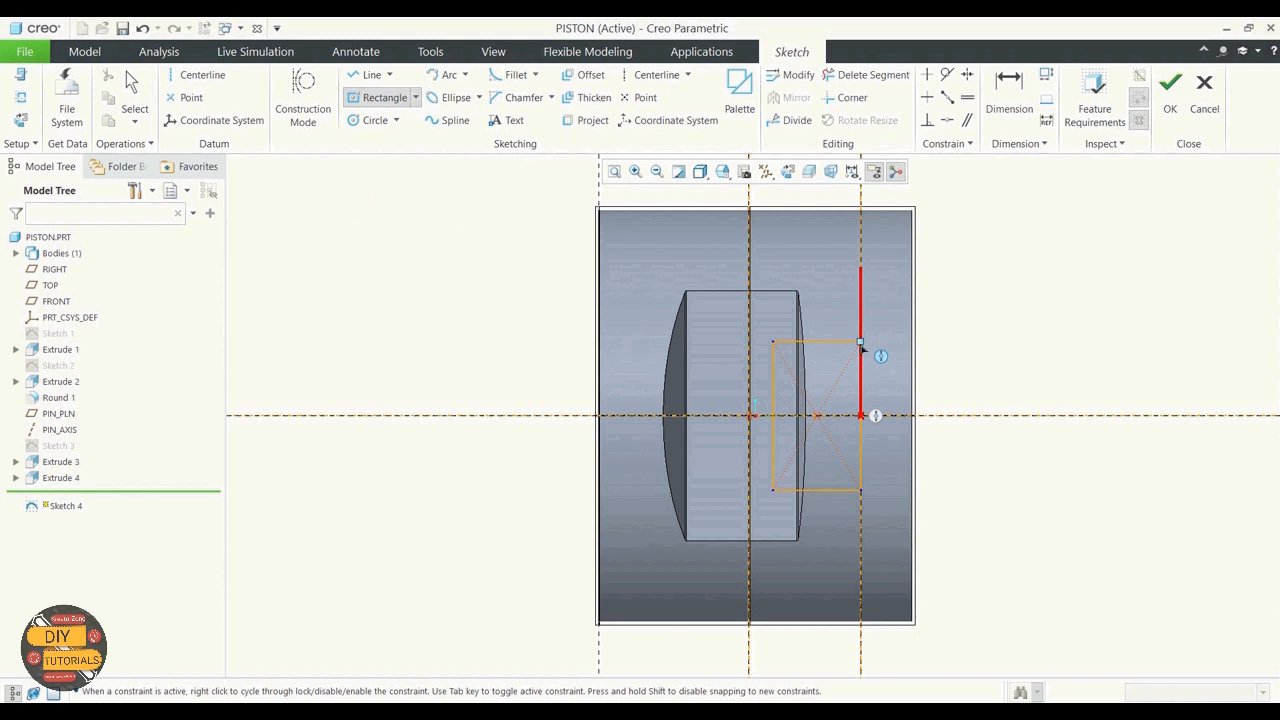
{"action": "left_click", "coordinate": [861, 344]}
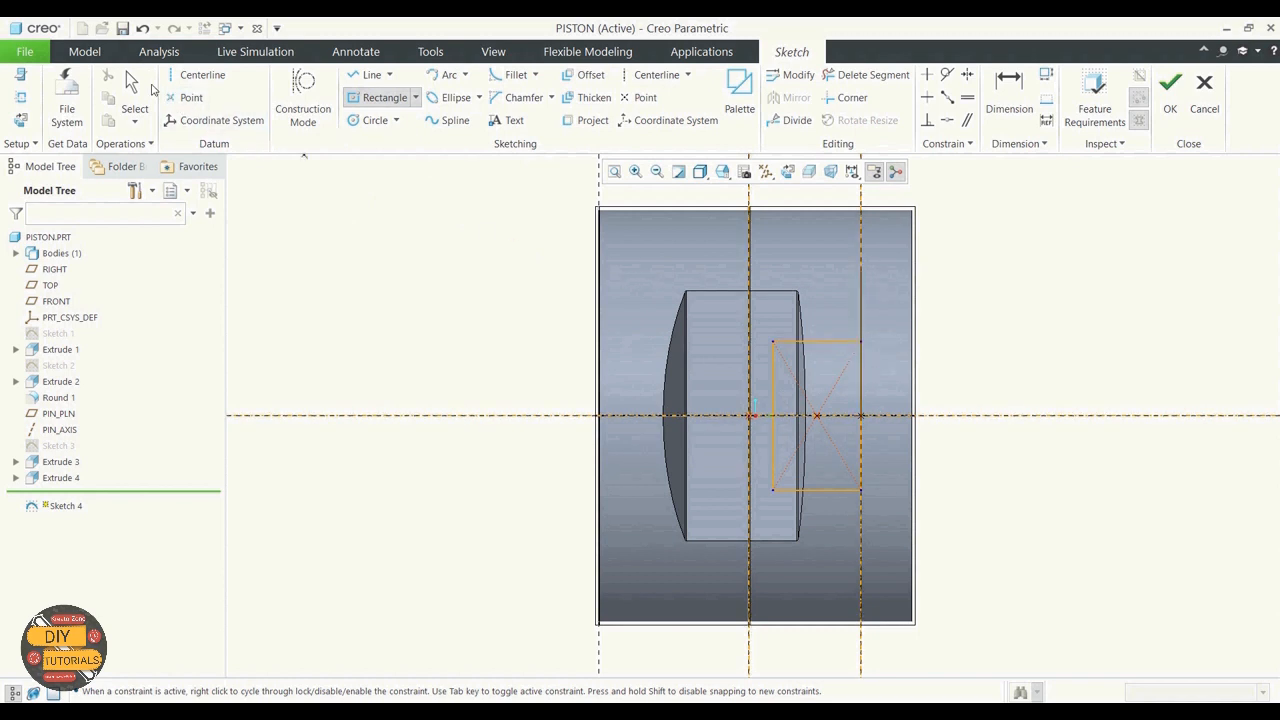
{"action": "left_click", "coordinate": [147, 121]}
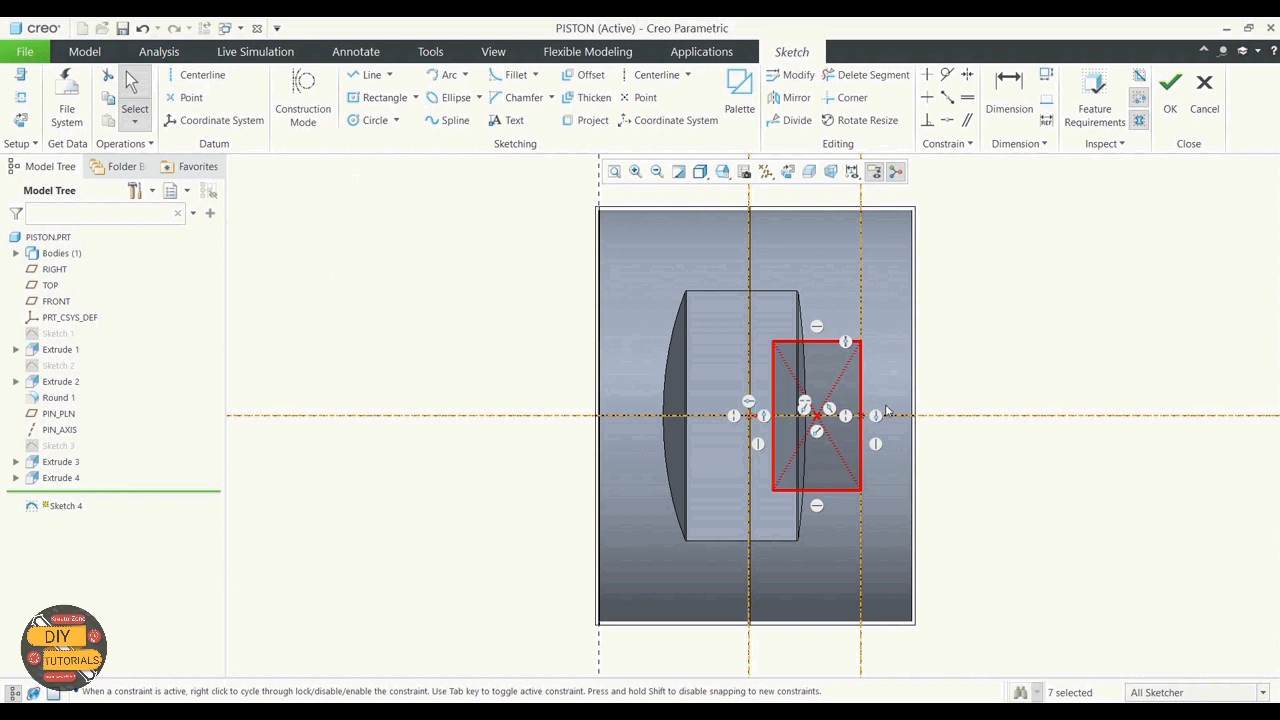
{"action": "scroll", "coordinate": [886, 410], "scroll_direction": "up", "scroll_amount": 2}
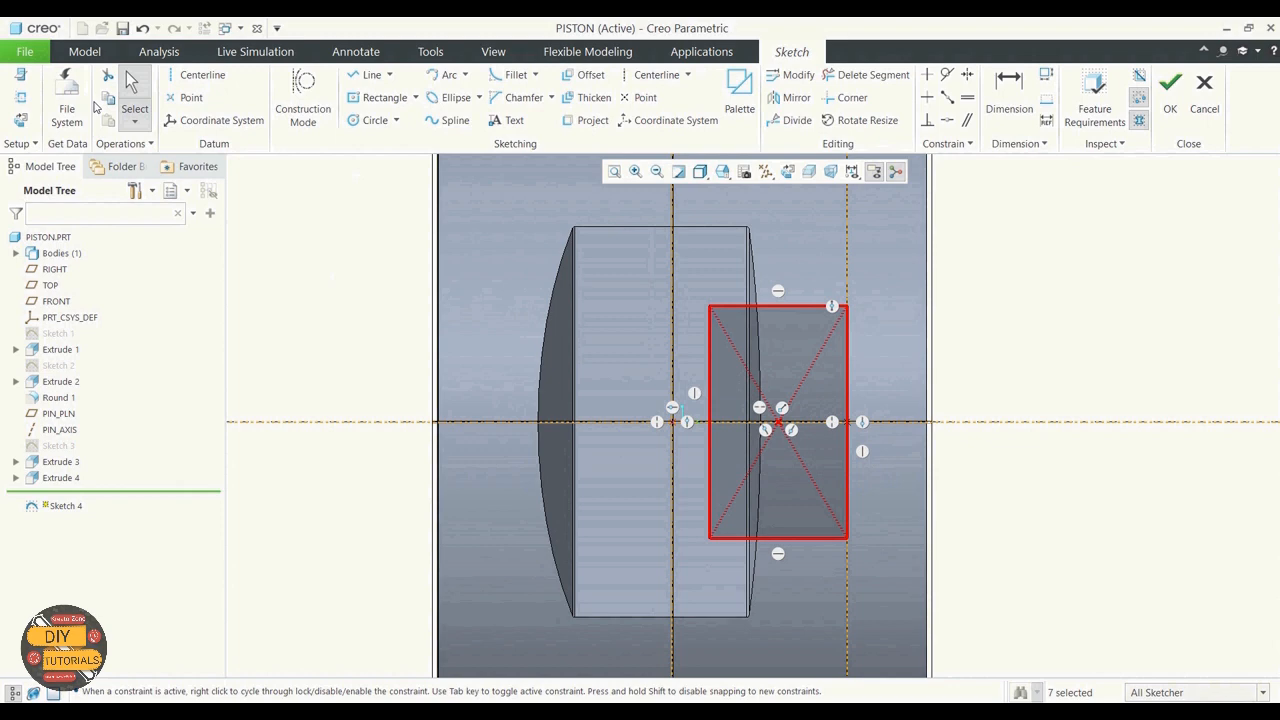
{"action": "key", "text": "Delete"}
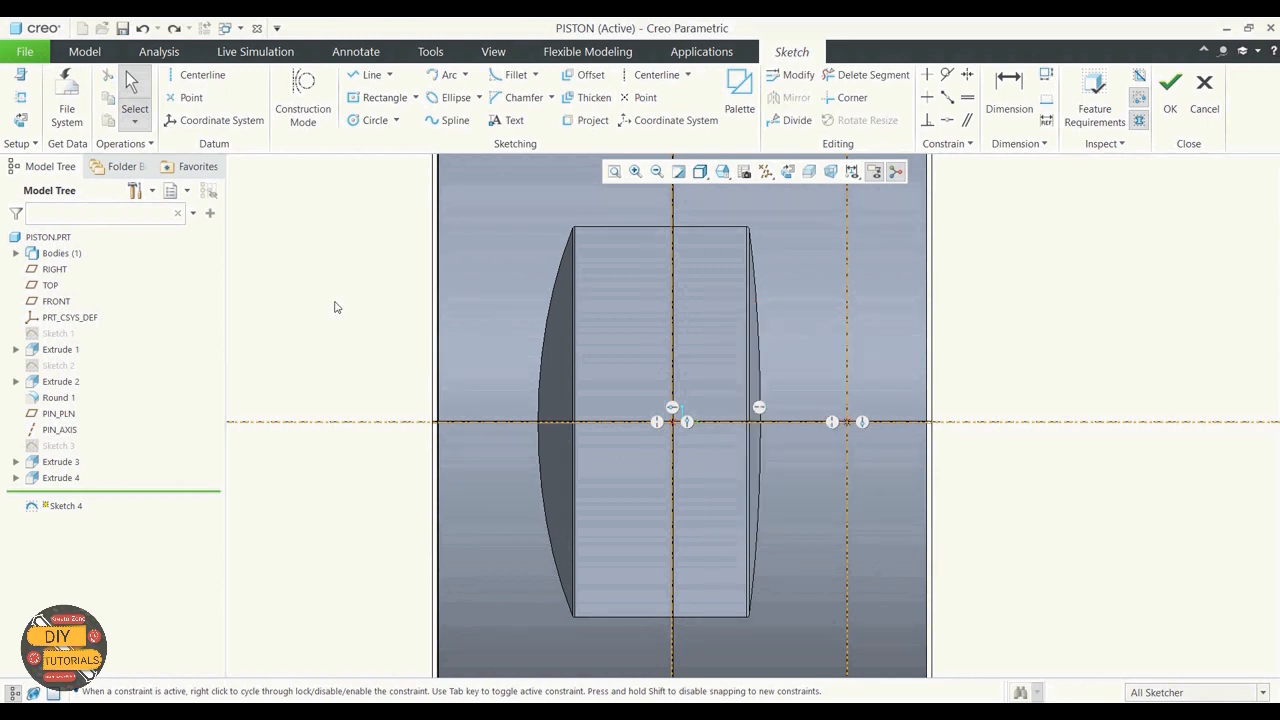
Sketch a corner rectangle between the two vertical centerlines, symmetric about the horizontal one, and set its height to 28
{"action": "left_click", "coordinate": [415, 97]}
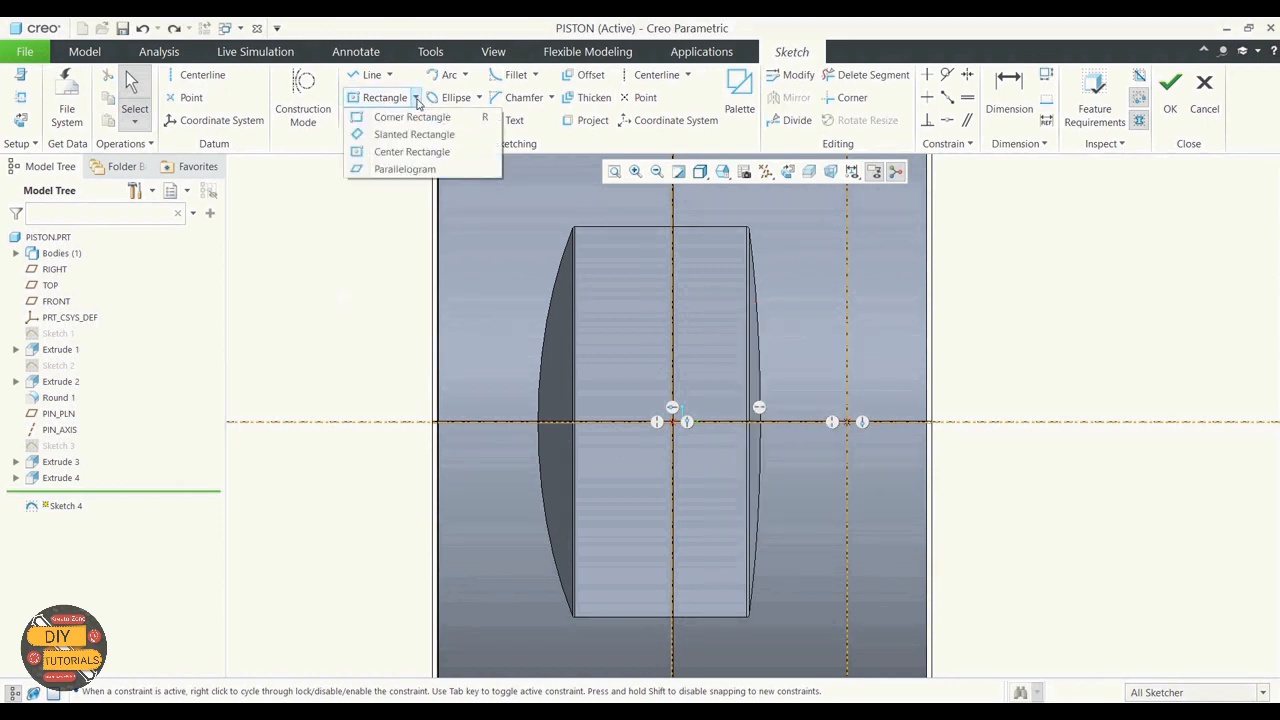
{"action": "left_click", "coordinate": [388, 118]}
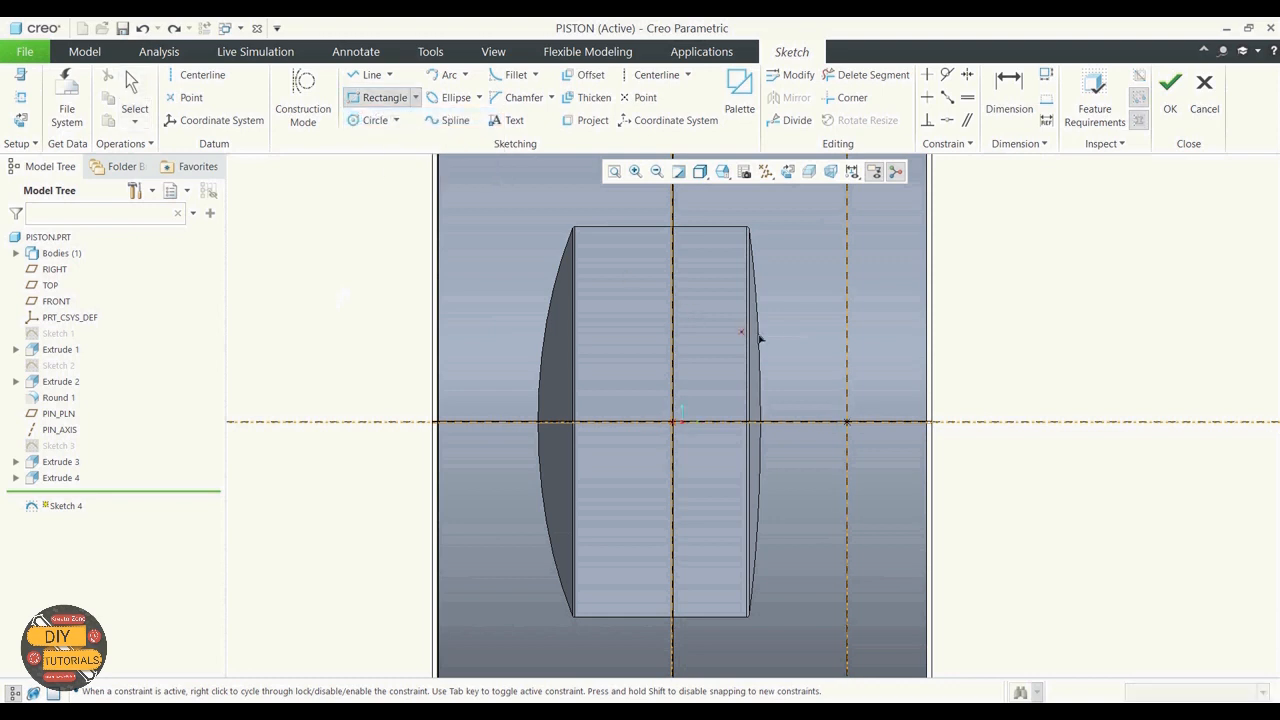
{"action": "left_click", "coordinate": [848, 321]}
{"action": "left_click", "coordinate": [674, 533]}
{"action": "left_click", "coordinate": [132, 100]}
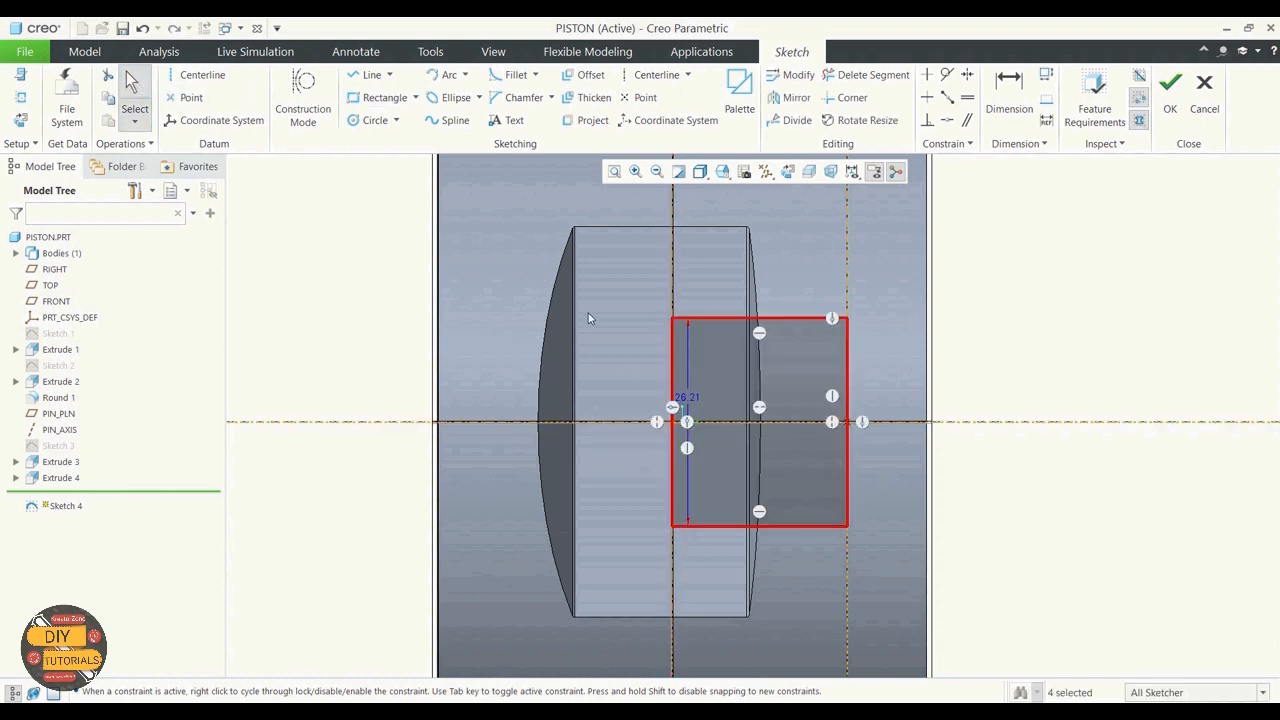
{"action": "double_click", "coordinate": [688, 398]}
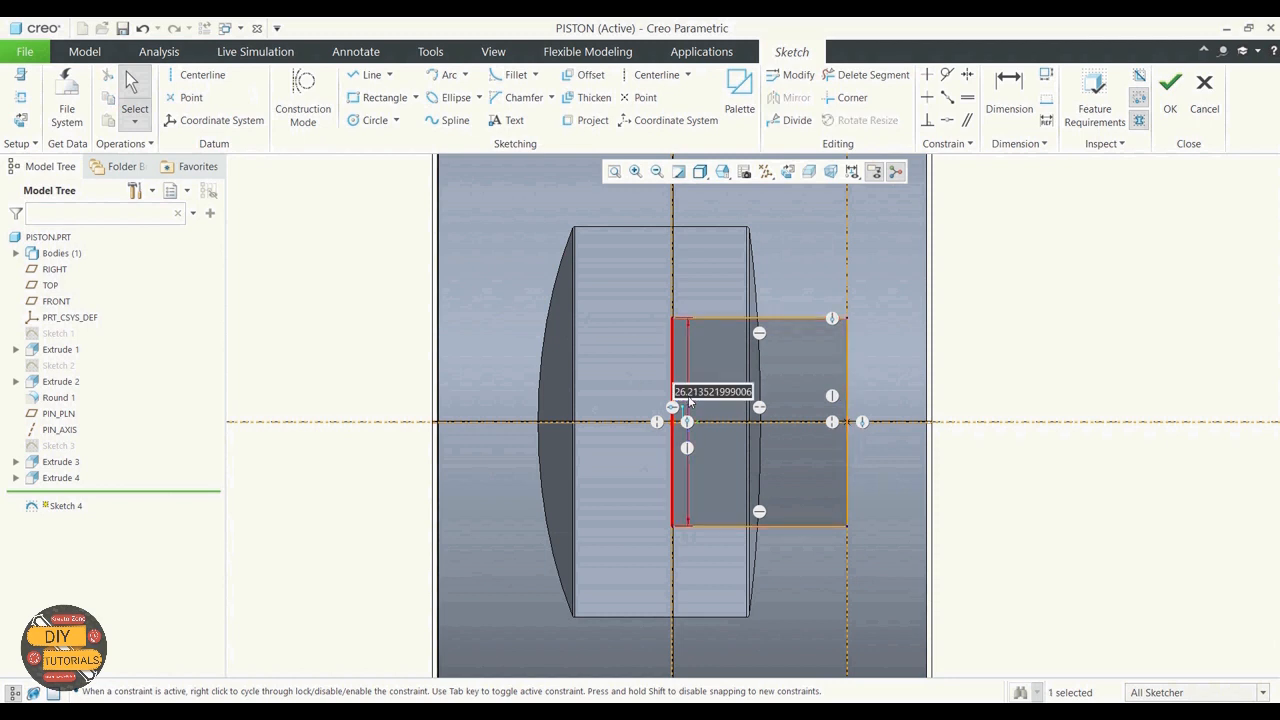
{"action": "type", "text": "28"}
{"action": "key", "text": "Return"}
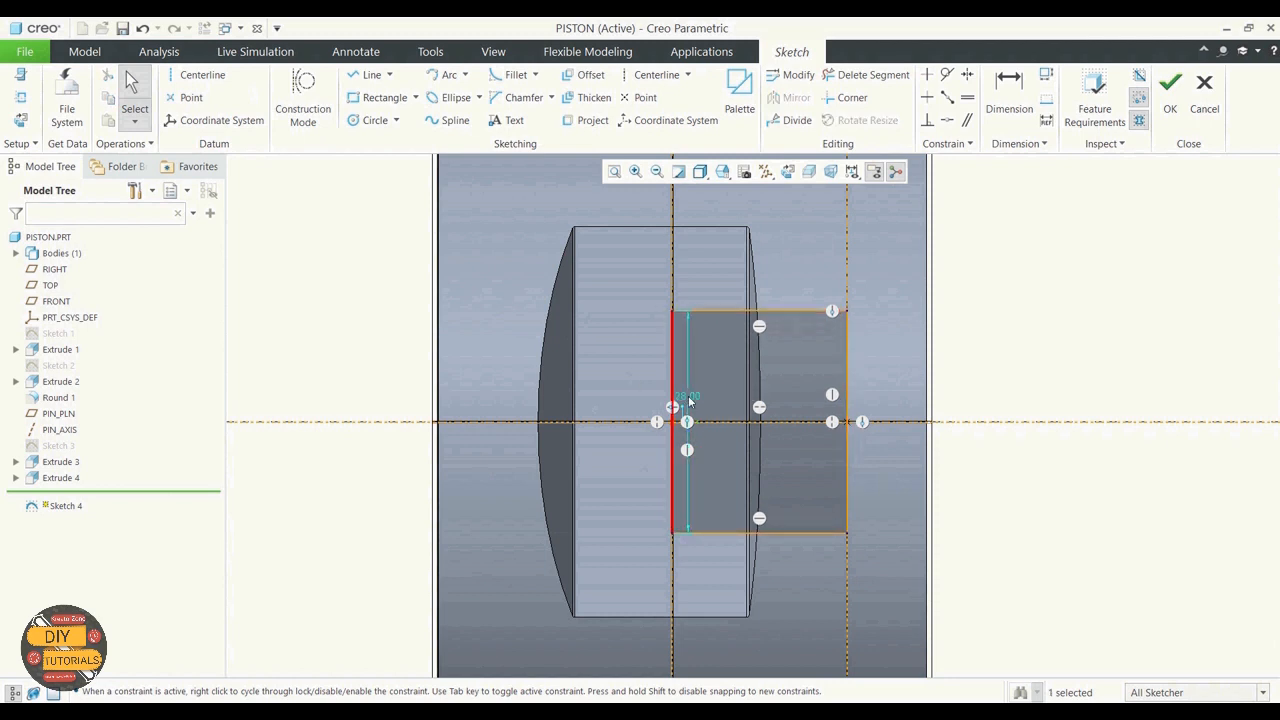
Sketch a circle centred where the PIN_PLN and horizontal centerlines cross, tangent to the rectangle's upper and lower edges
{"action": "left_click", "coordinate": [372, 120]}
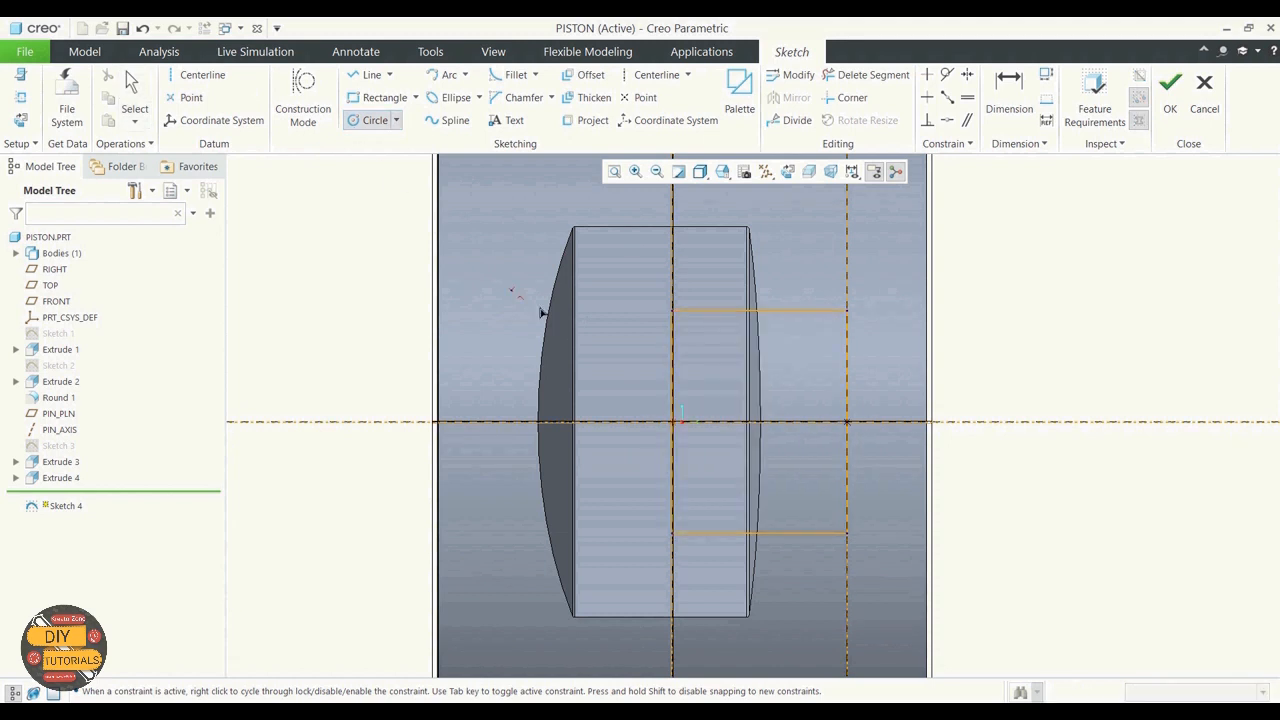
{"action": "left_click", "coordinate": [672, 421]}
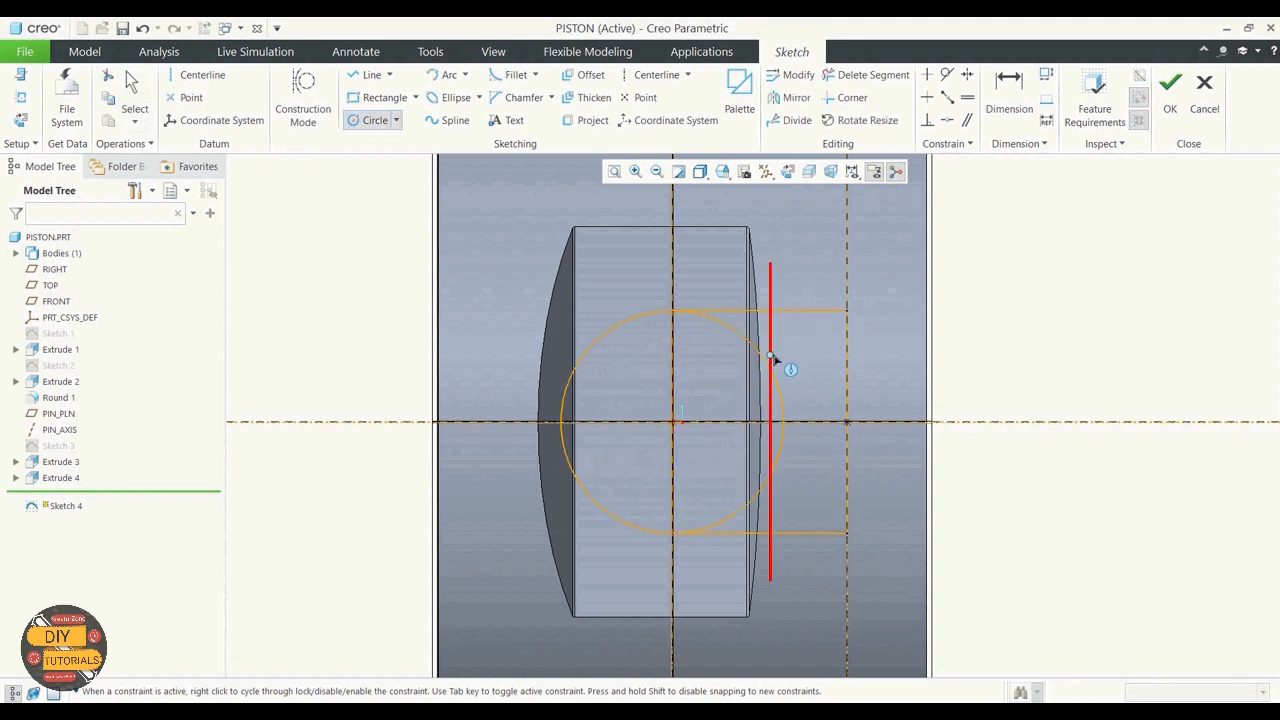
{"action": "left_click", "coordinate": [770, 356]}
{"action": "left_click", "coordinate": [134, 95]}
{"action": "left_click", "coordinate": [372, 292]}
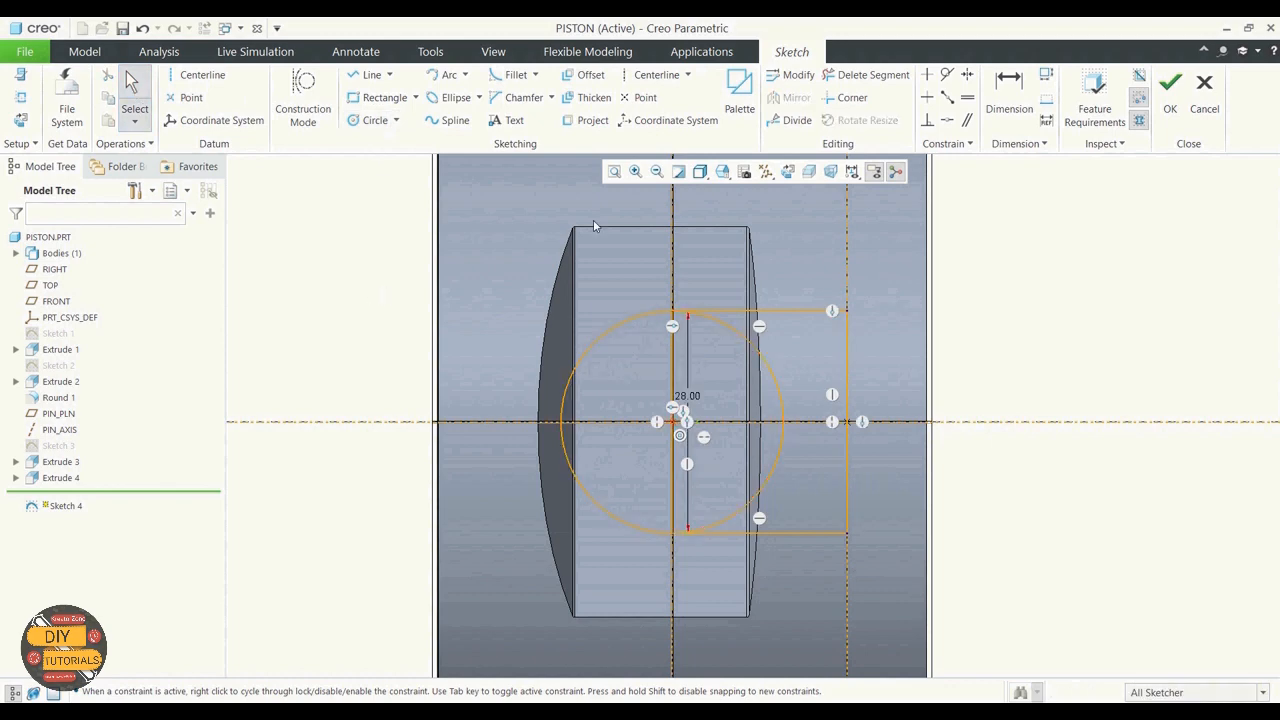
Trim the inner segments of the circle and rectangle to leave a closed D-shaped pin boss profile, and finish the sketch
{"action": "left_click", "coordinate": [874, 78]}
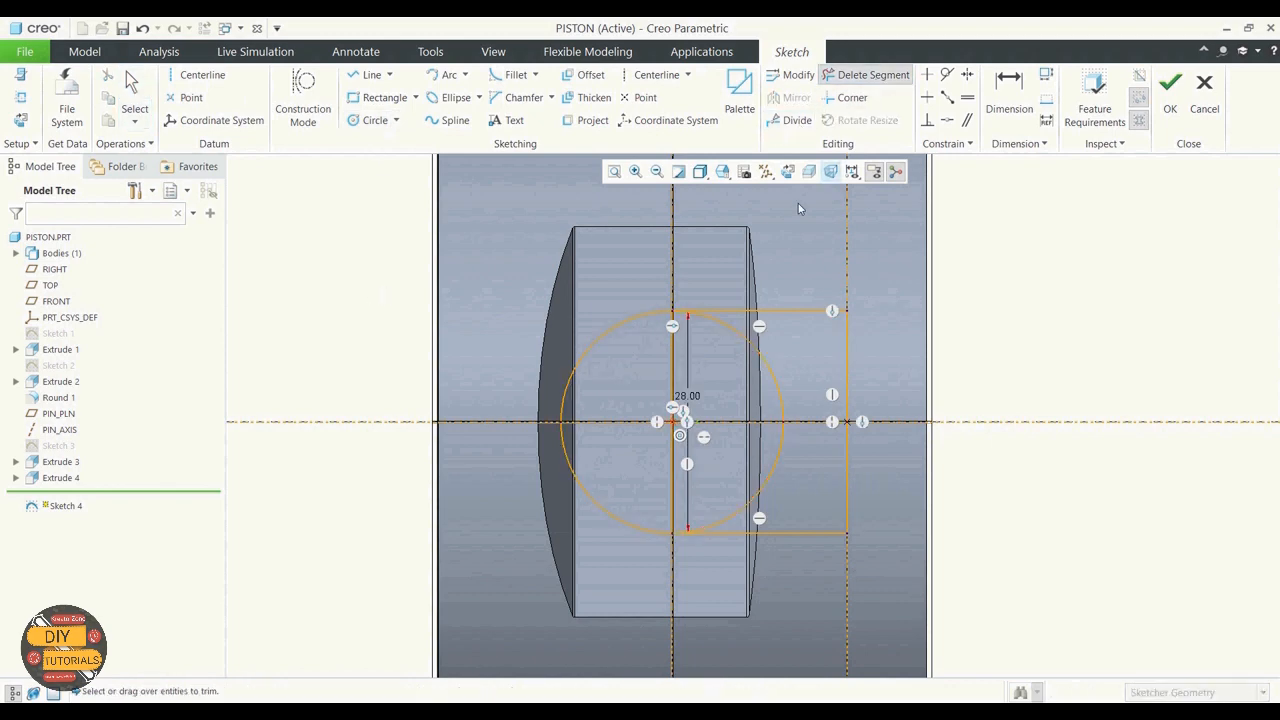
{"action": "left_click", "coordinate": [730, 330]}
{"action": "left_click", "coordinate": [673, 353]}
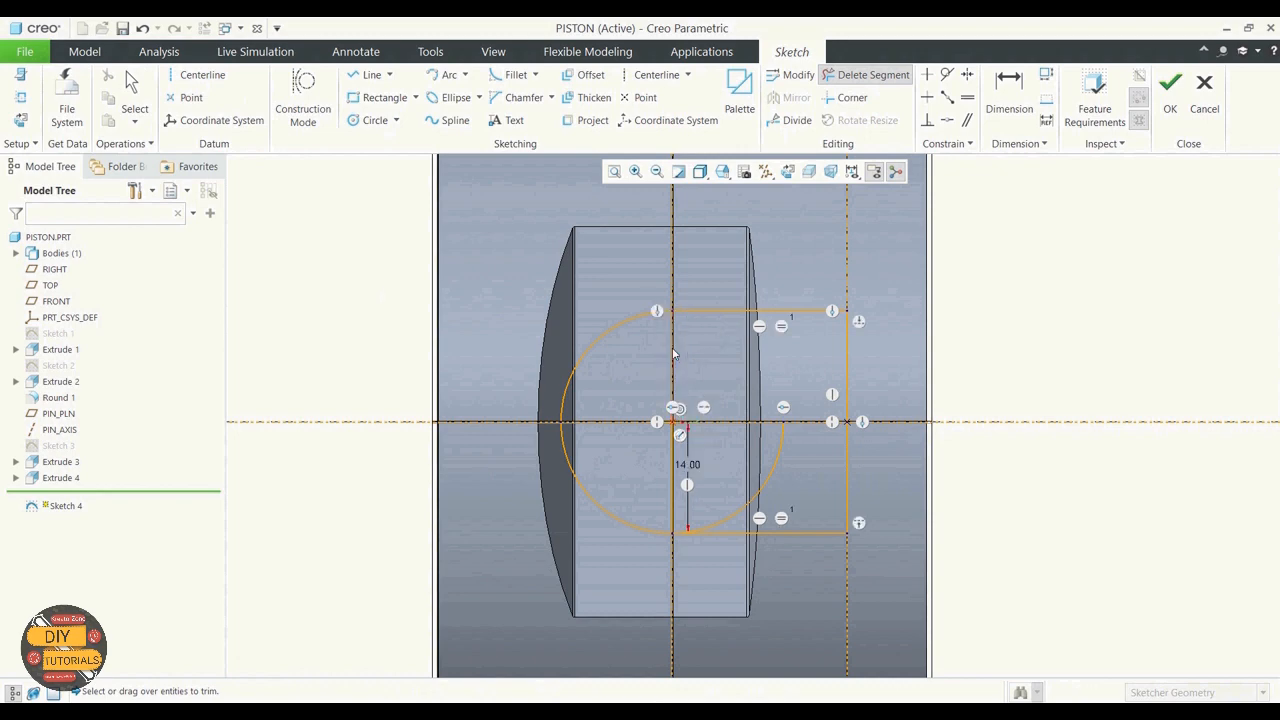
{"action": "left_click", "coordinate": [673, 443]}
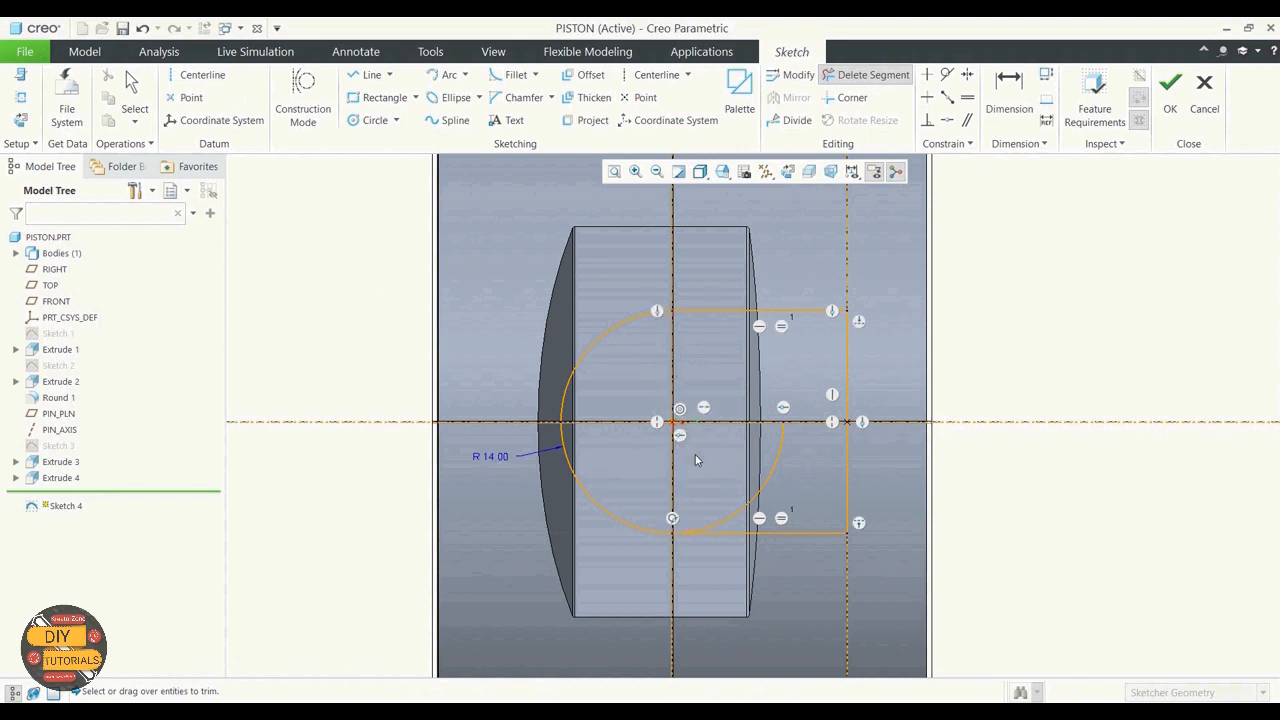
{"action": "left_click", "coordinate": [745, 511]}
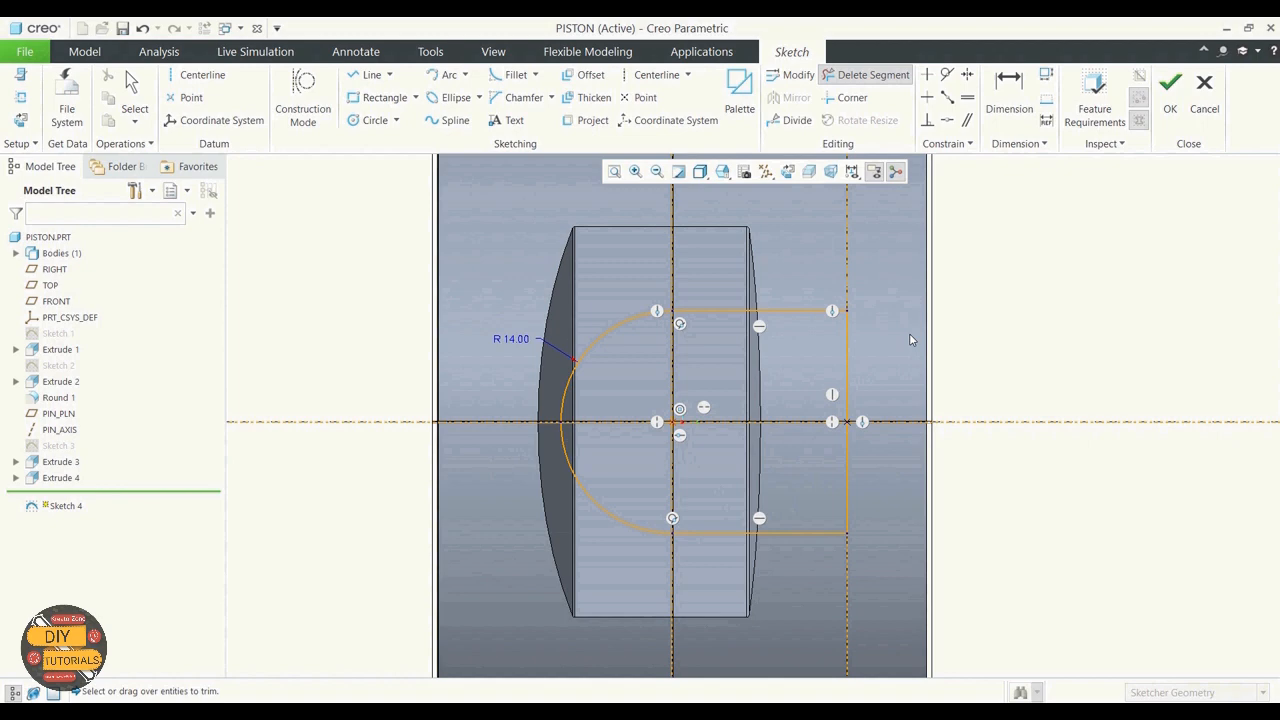
{"action": "left_click", "coordinate": [1170, 110]}
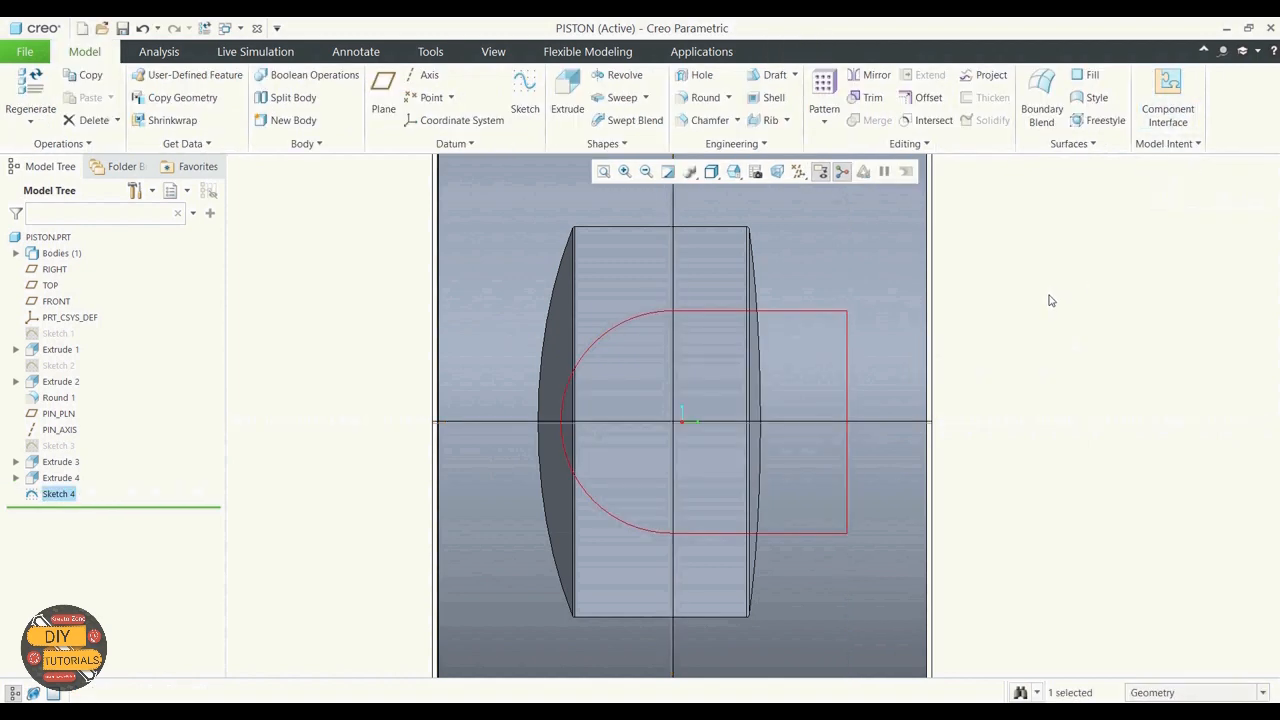
Try to extrude the pin boss profile as a solid with the To Next depth option on both sides
{"action": "mouse_move", "coordinate": [1051, 297]}
{"action": "middle_mouse_down"}
{"action": "mouse_move", "coordinate": [1088, 280]}
{"action": "mouse_move", "coordinate": [1137, 226]}
{"action": "middle_mouse_up"}
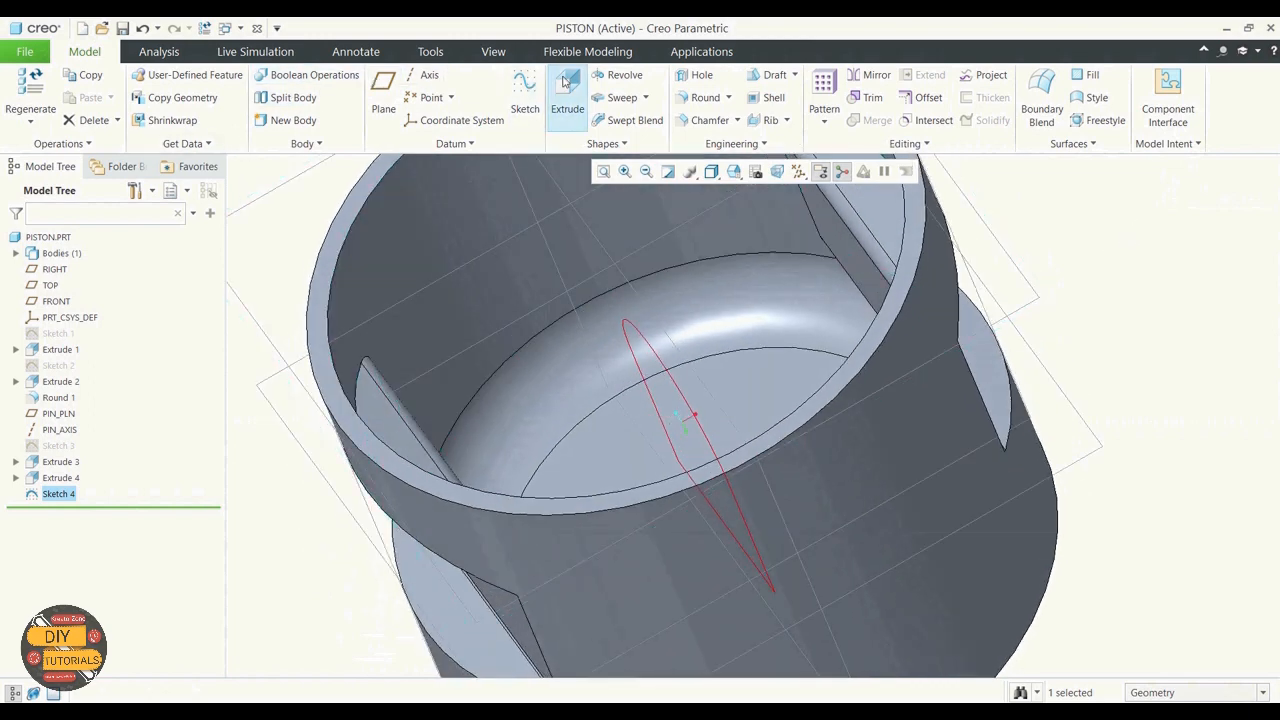
{"action": "left_click", "coordinate": [565, 82]}
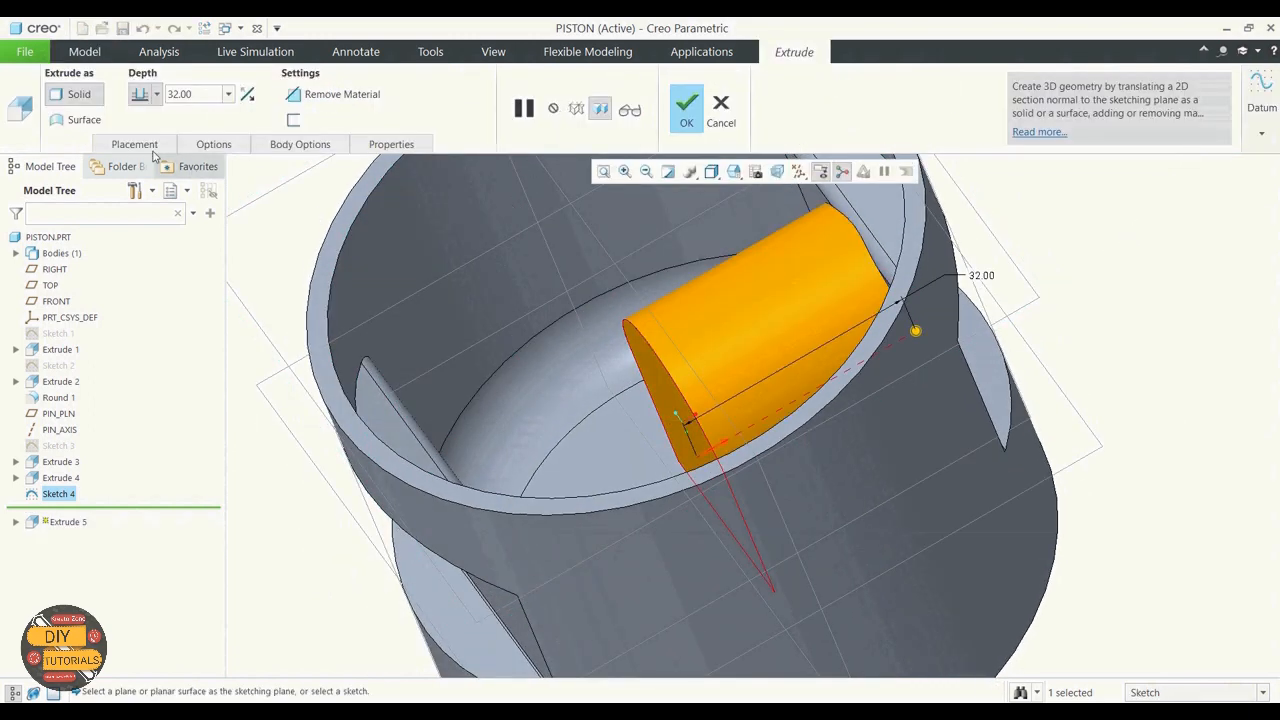
{"action": "left_click", "coordinate": [157, 94]}
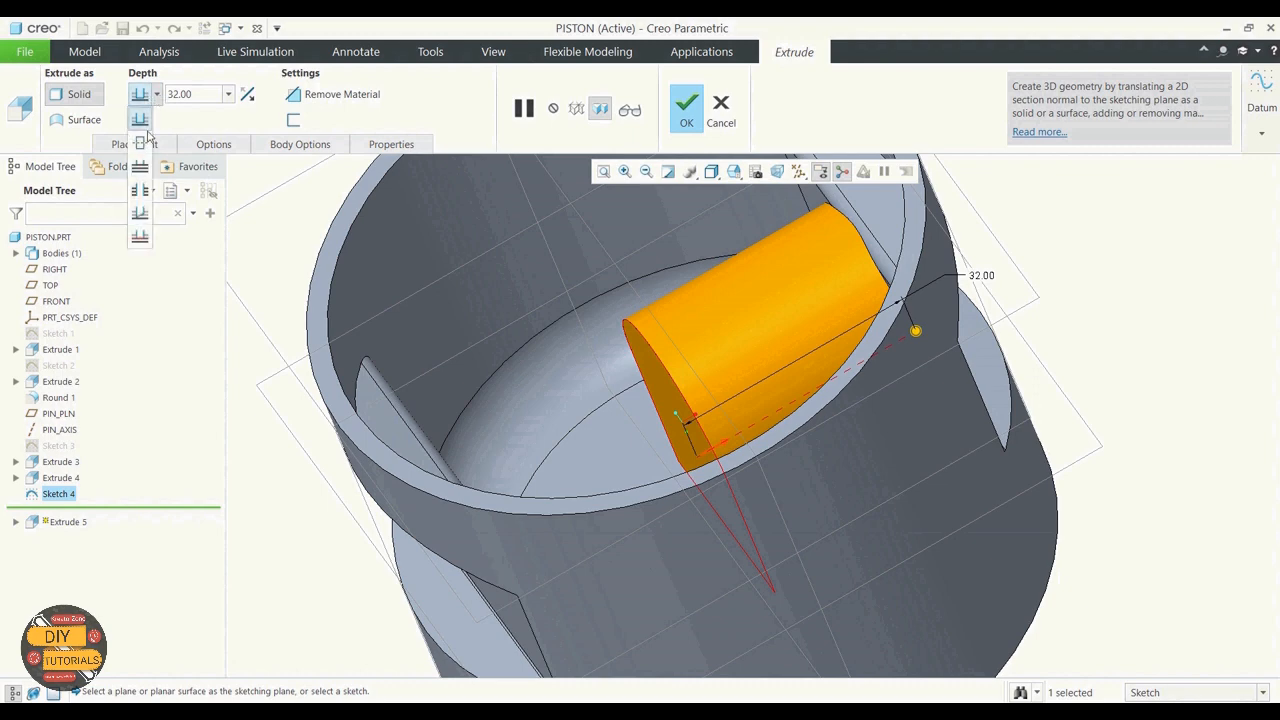
{"action": "left_click", "coordinate": [140, 166]}
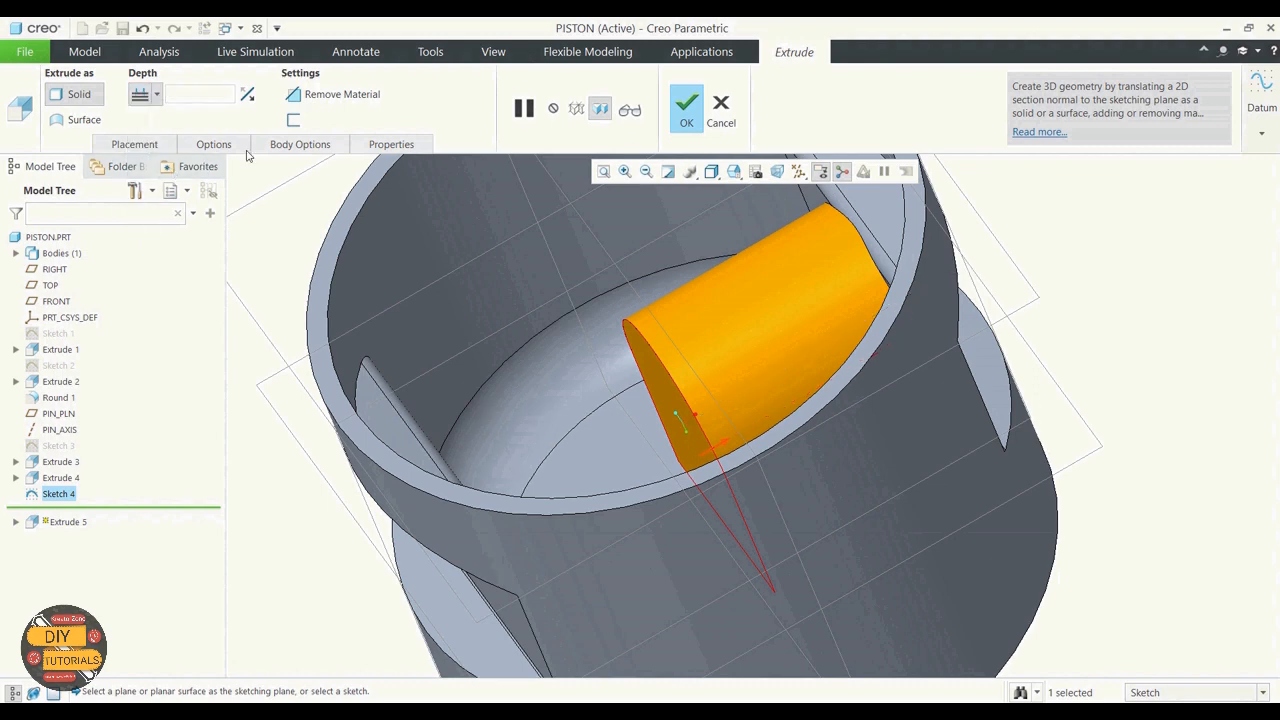
{"action": "left_click", "coordinate": [134, 144]}
{"action": "left_click", "coordinate": [143, 146]}
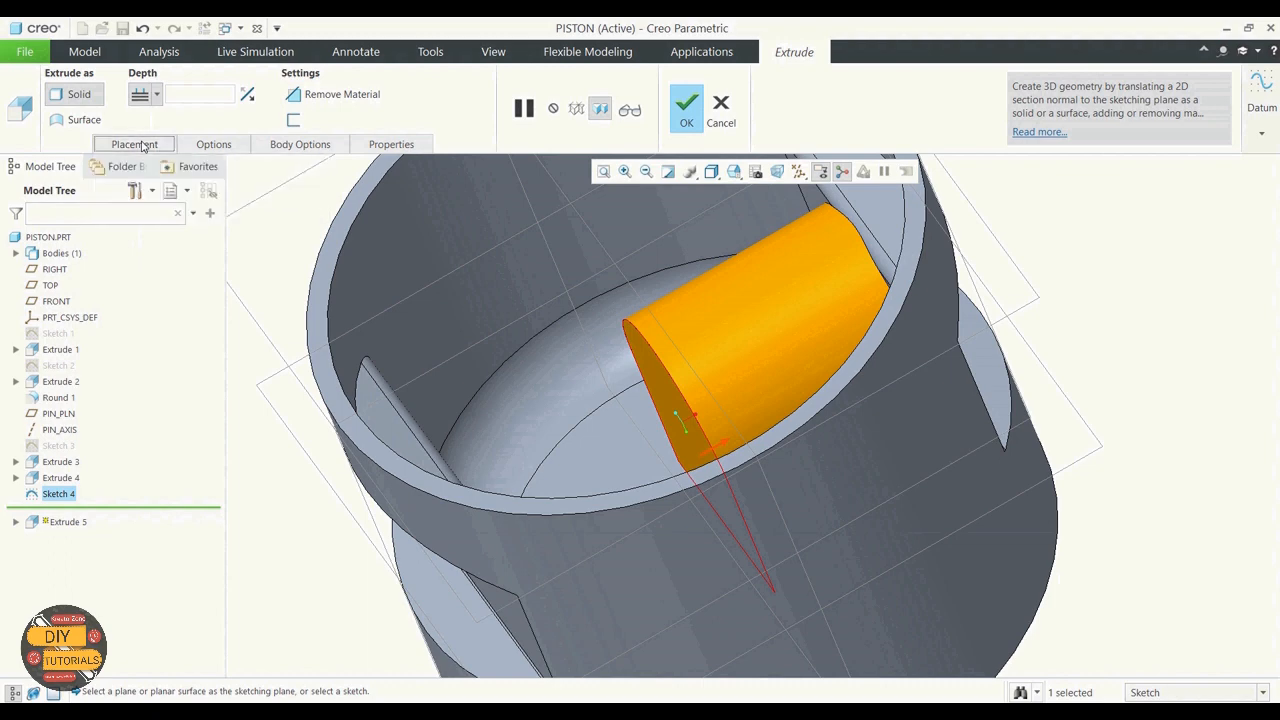
{"action": "left_click", "coordinate": [214, 144]}
{"action": "left_click", "coordinate": [331, 240]}
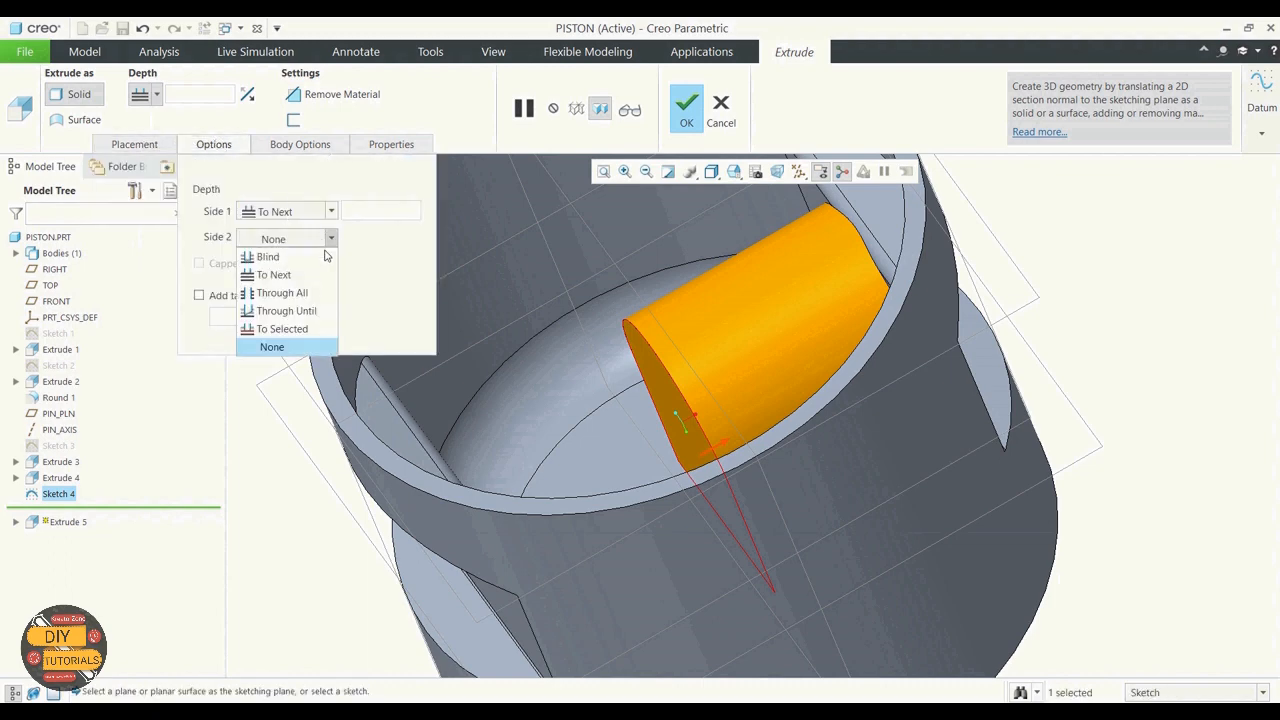
{"action": "left_click", "coordinate": [296, 275]}
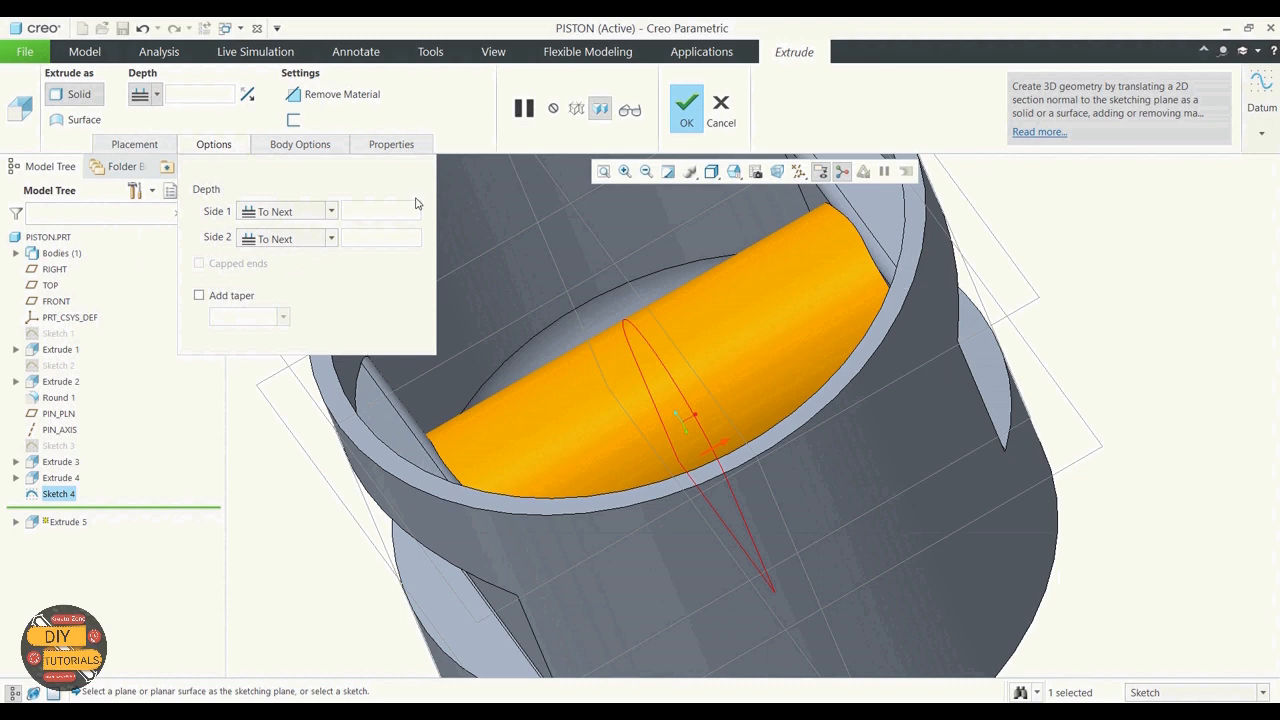
{"action": "left_click", "coordinate": [213, 145]}
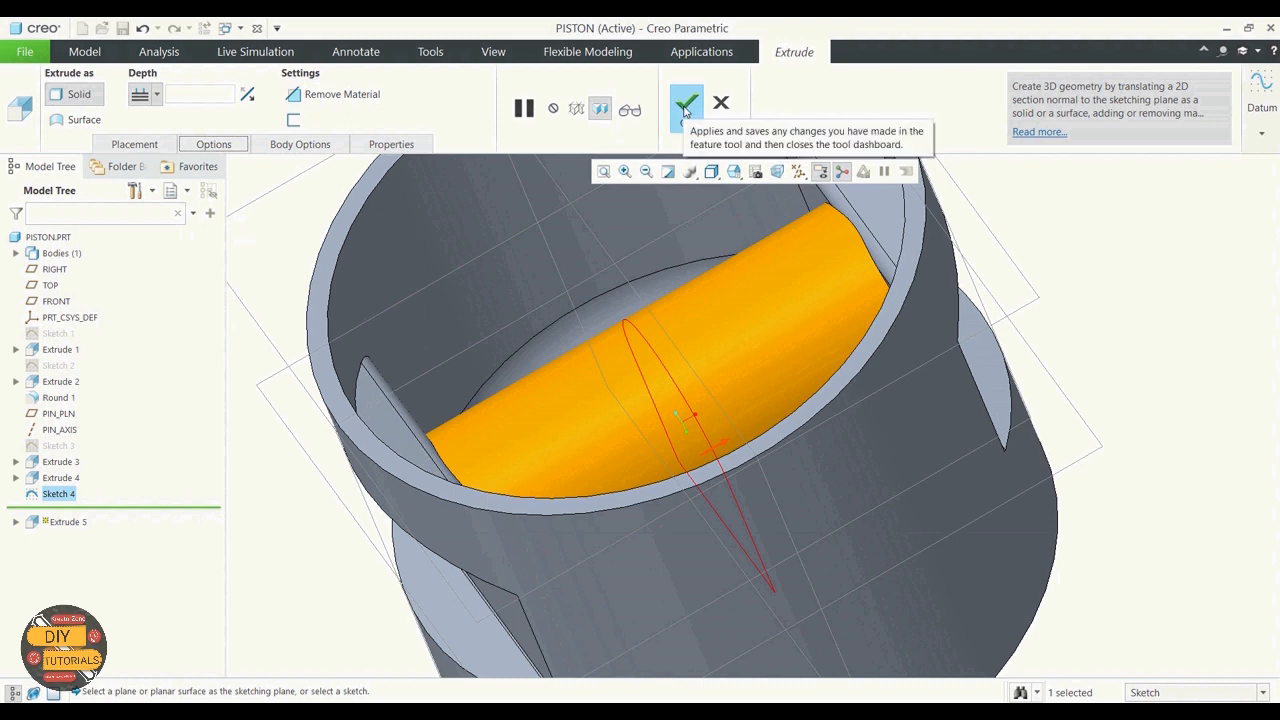
{"action": "left_click", "coordinate": [685, 107]}
{"action": "scroll", "coordinate": [641, 287], "scroll_direction": "up", "scroll_amount": 3}
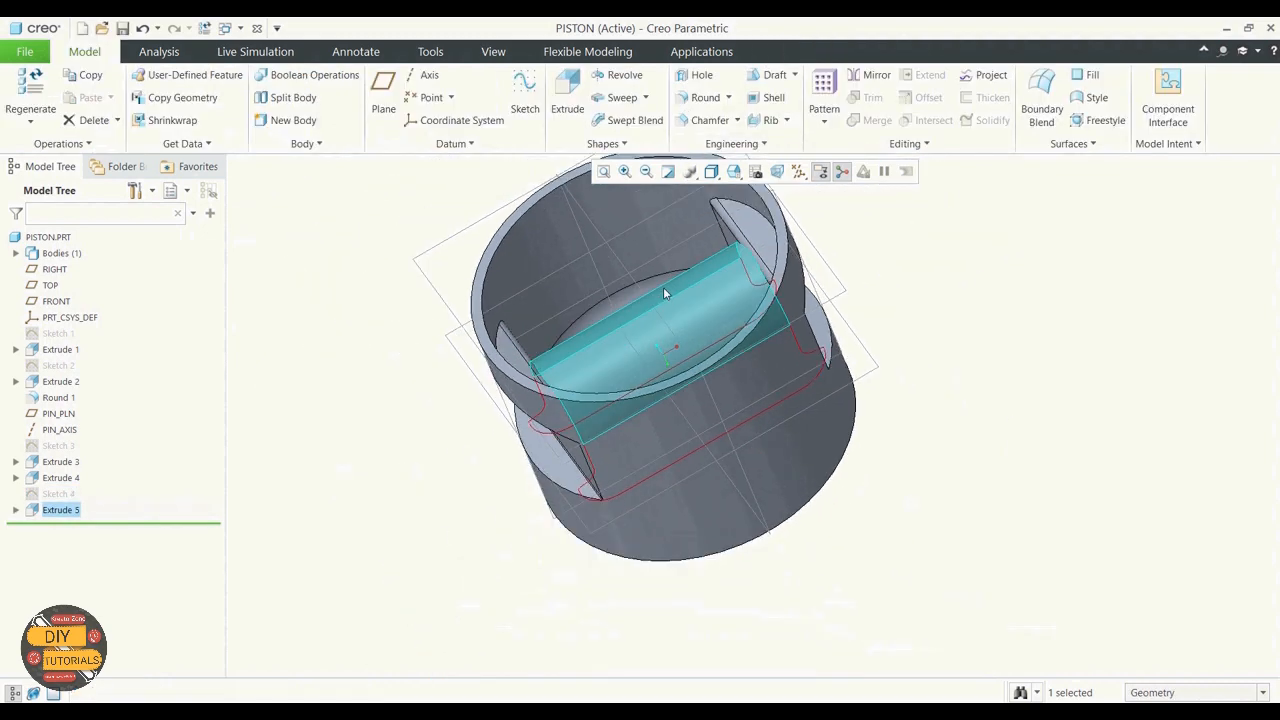
{"action": "middle_click_drag", "start_coordinate": [663, 287], "coordinate": [840, 297]}
{"action": "left_click", "coordinate": [958, 336]}
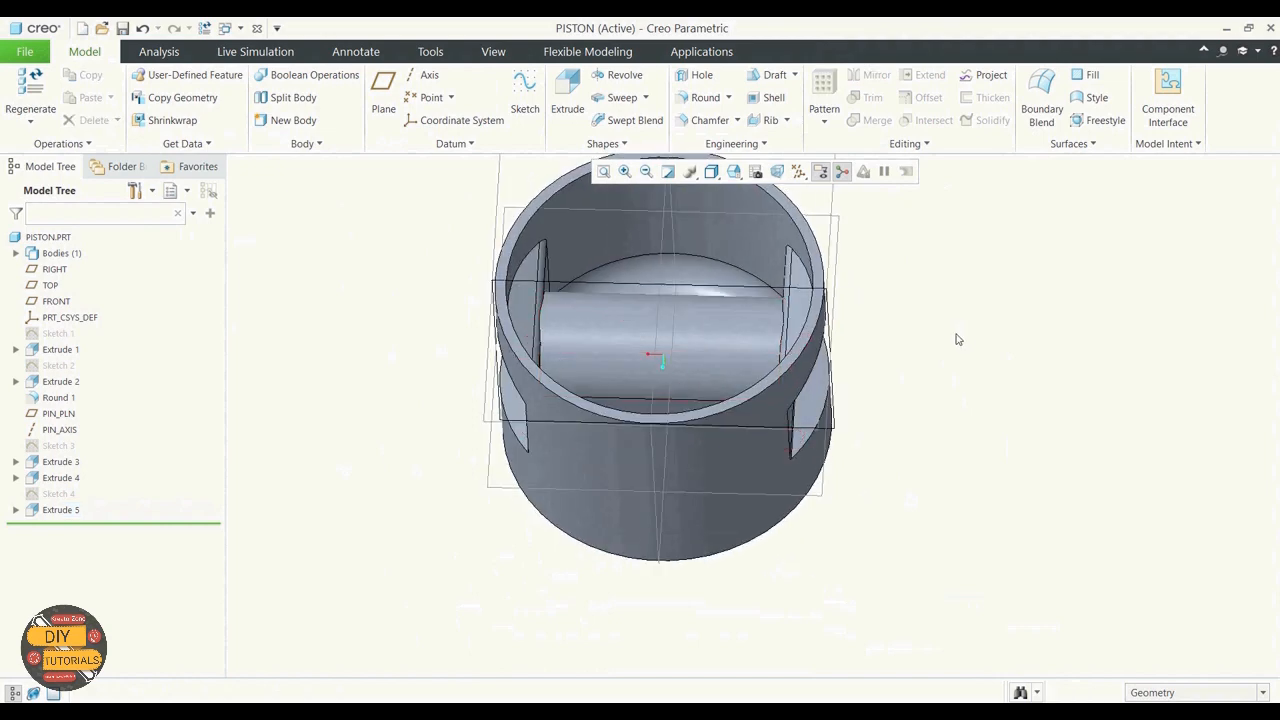
{"action": "middle_click_drag", "start_coordinate": [951, 323], "coordinate": [951, 311]}
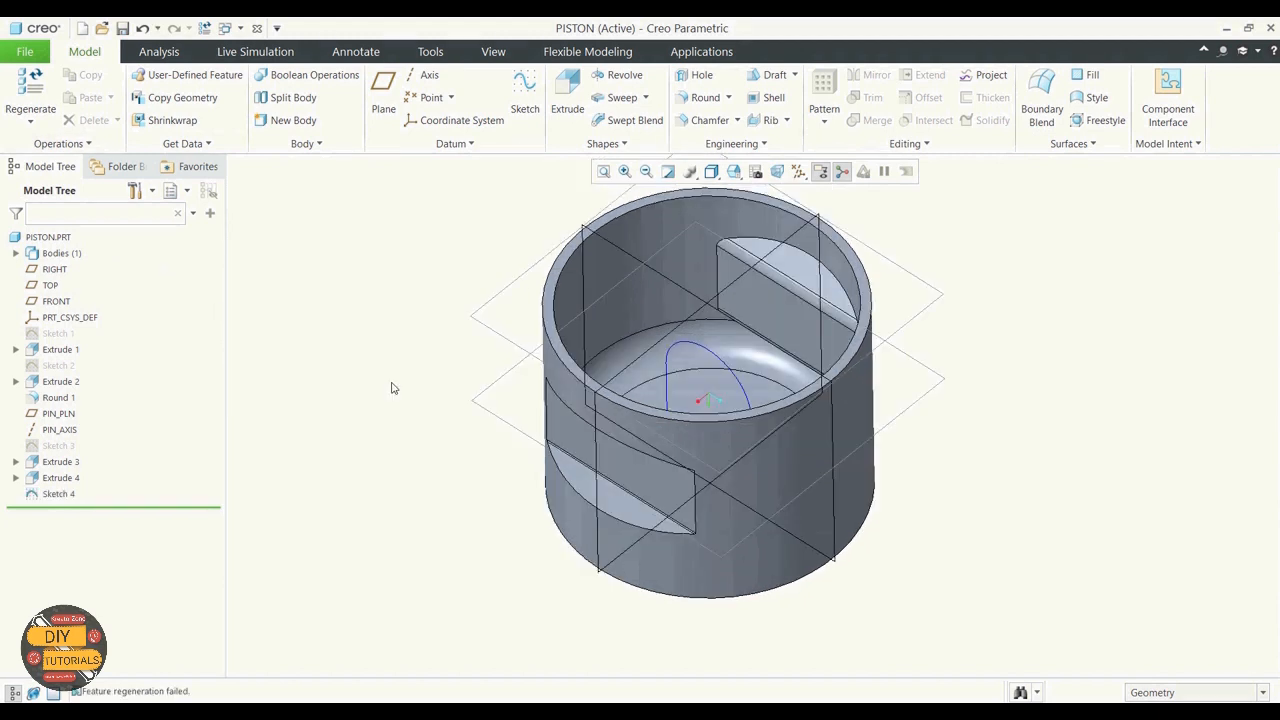
Extrude Sketch 4 as a solid, setting the depth of both Side 1 and Side 2 to To Next
{"action": "left_click", "coordinate": [58, 494]}
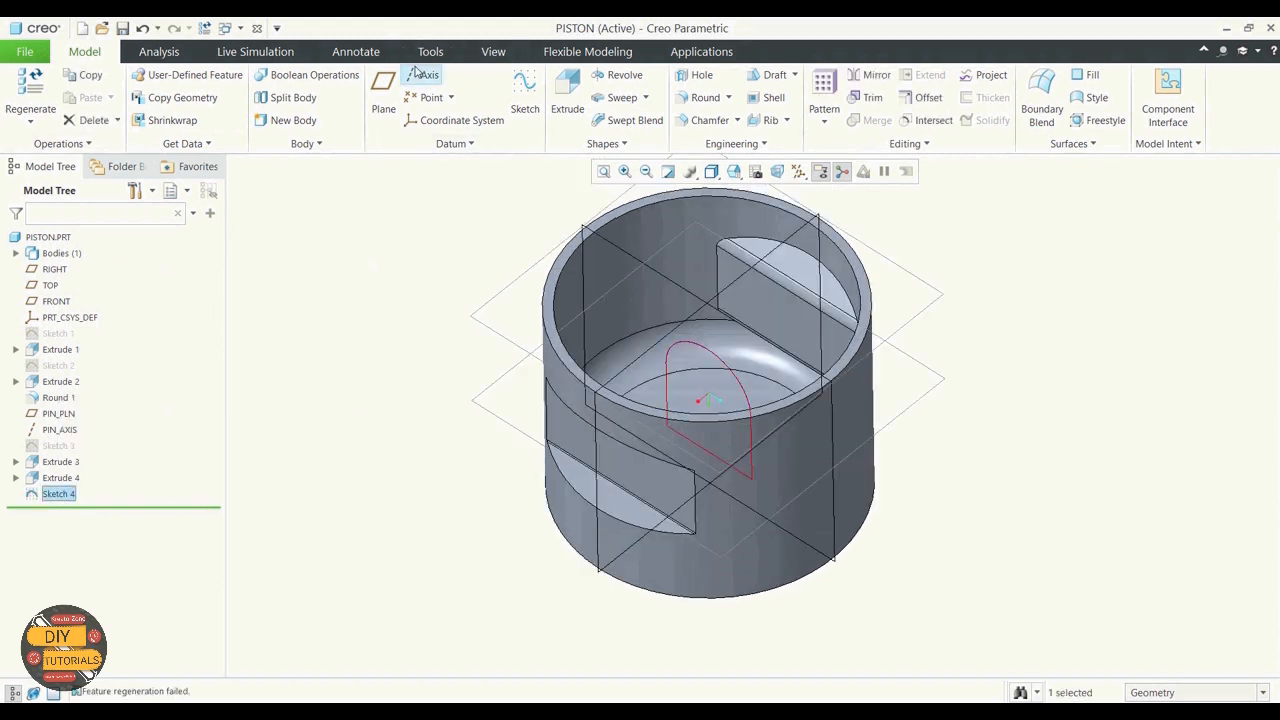
{"action": "left_click", "coordinate": [567, 92]}
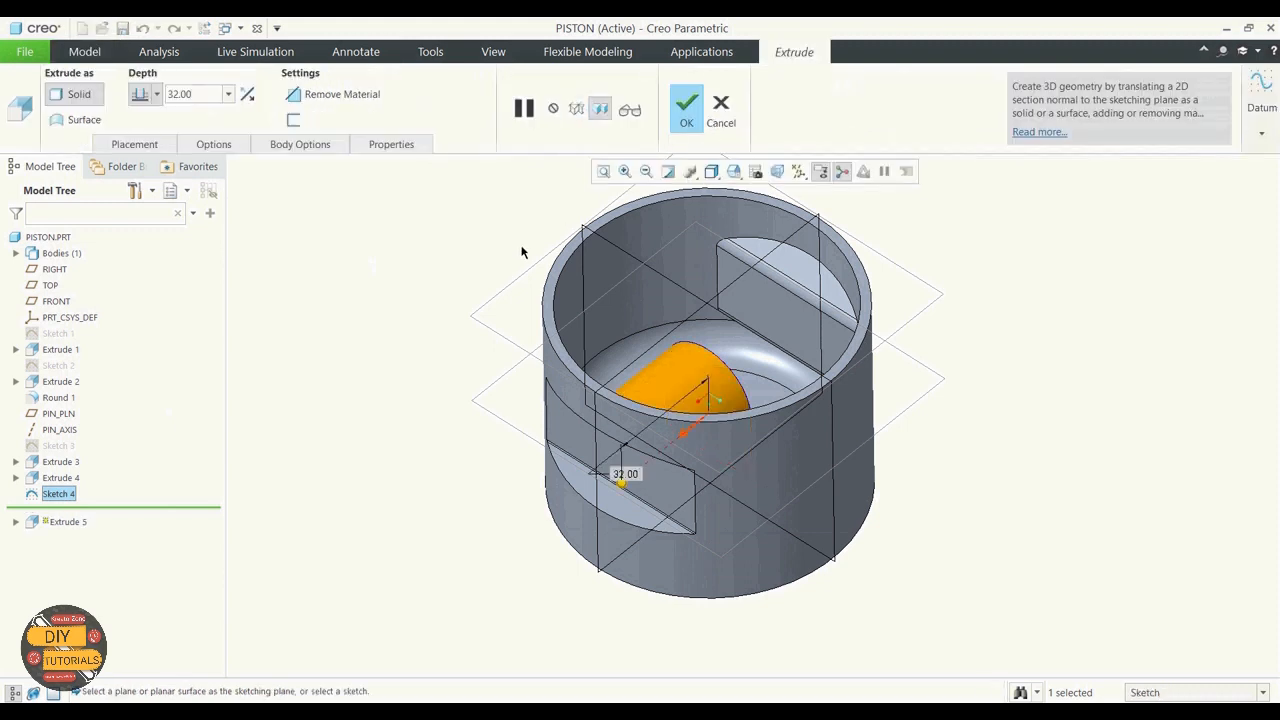
{"action": "left_click", "coordinate": [146, 97]}
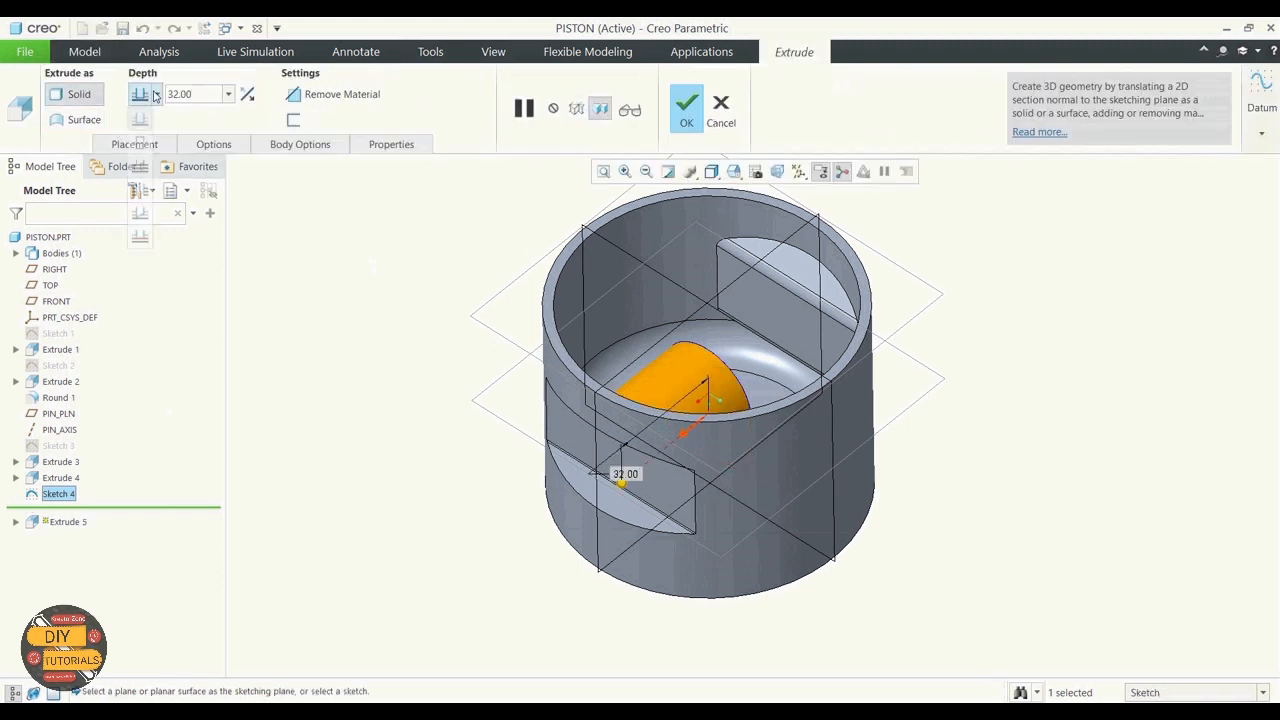
{"action": "left_click", "coordinate": [142, 172]}
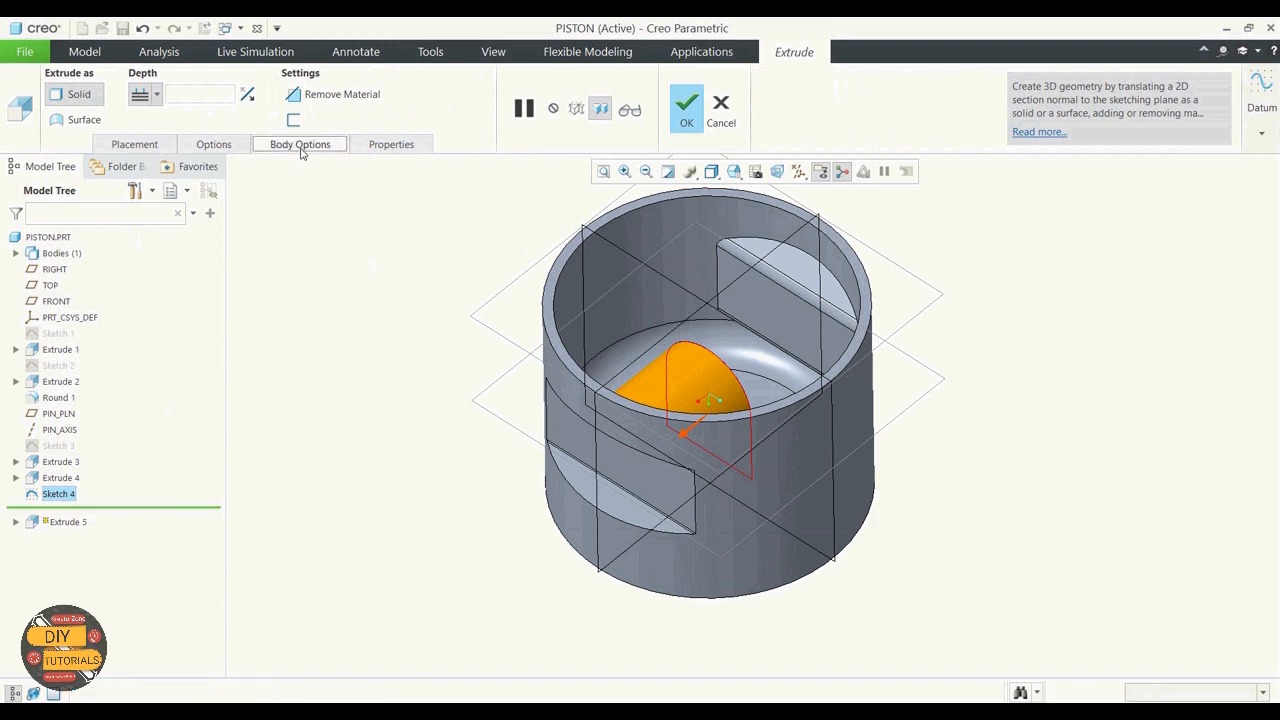
{"action": "left_click", "coordinate": [300, 148]}
{"action": "left_click", "coordinate": [215, 143]}
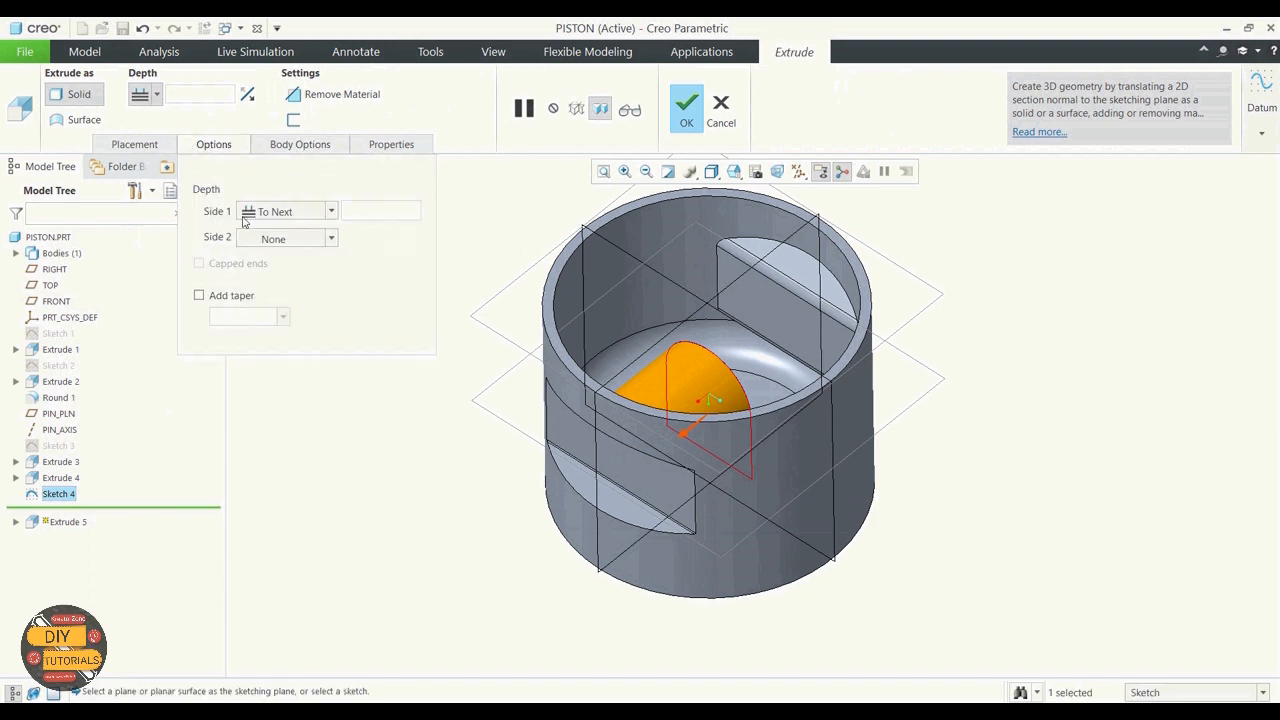
{"action": "left_click", "coordinate": [330, 238]}
{"action": "left_click", "coordinate": [283, 275]}
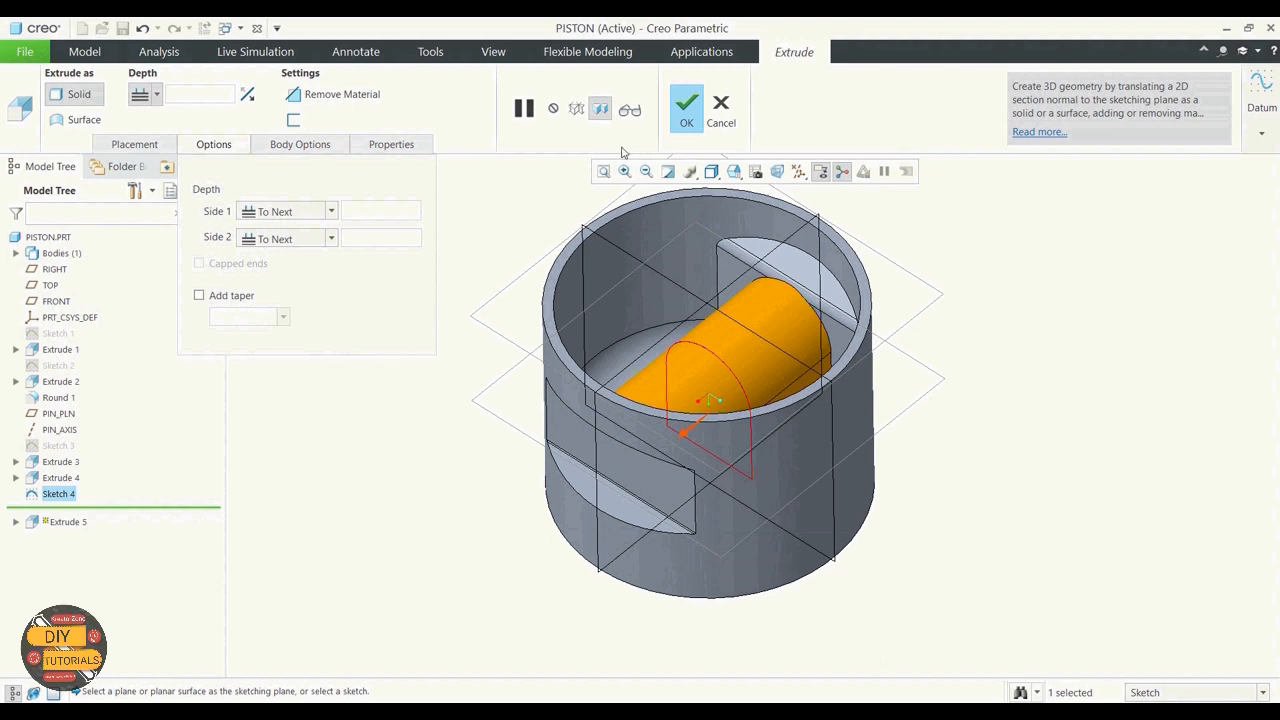
{"action": "left_click", "coordinate": [630, 110]}
{"action": "left_click", "coordinate": [686, 105]}
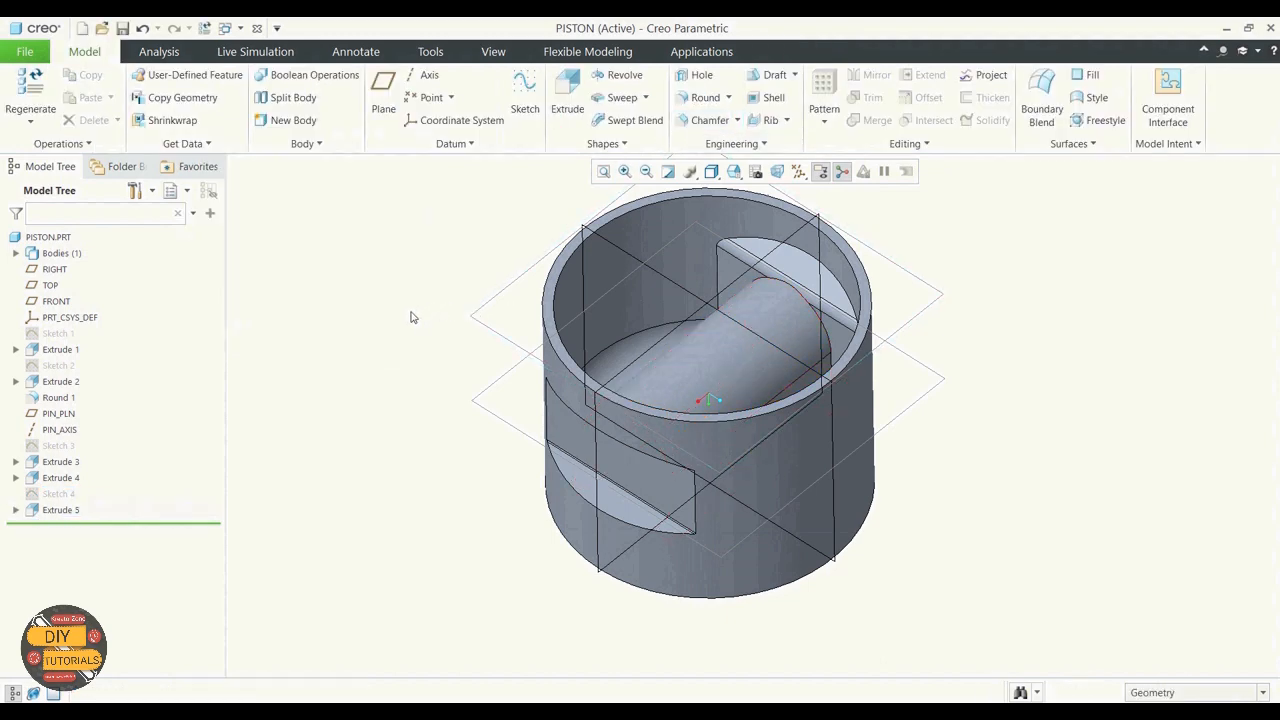
Start a sketch on the piston's inner floor surface with the RIGHT plane as Bottom reference, viewed square to the sketch plane
{"action": "middle_click_drag", "start_coordinate": [410, 317], "coordinate": [419, 362]}
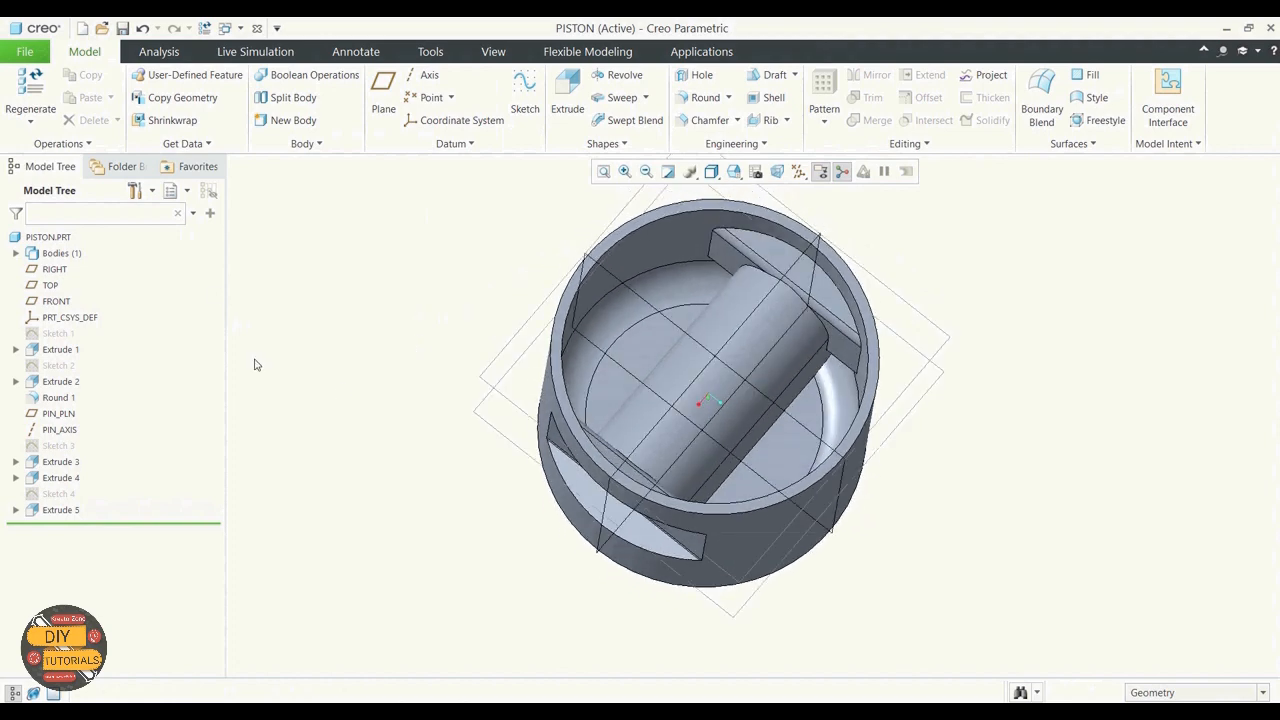
{"action": "left_click", "coordinate": [525, 100]}
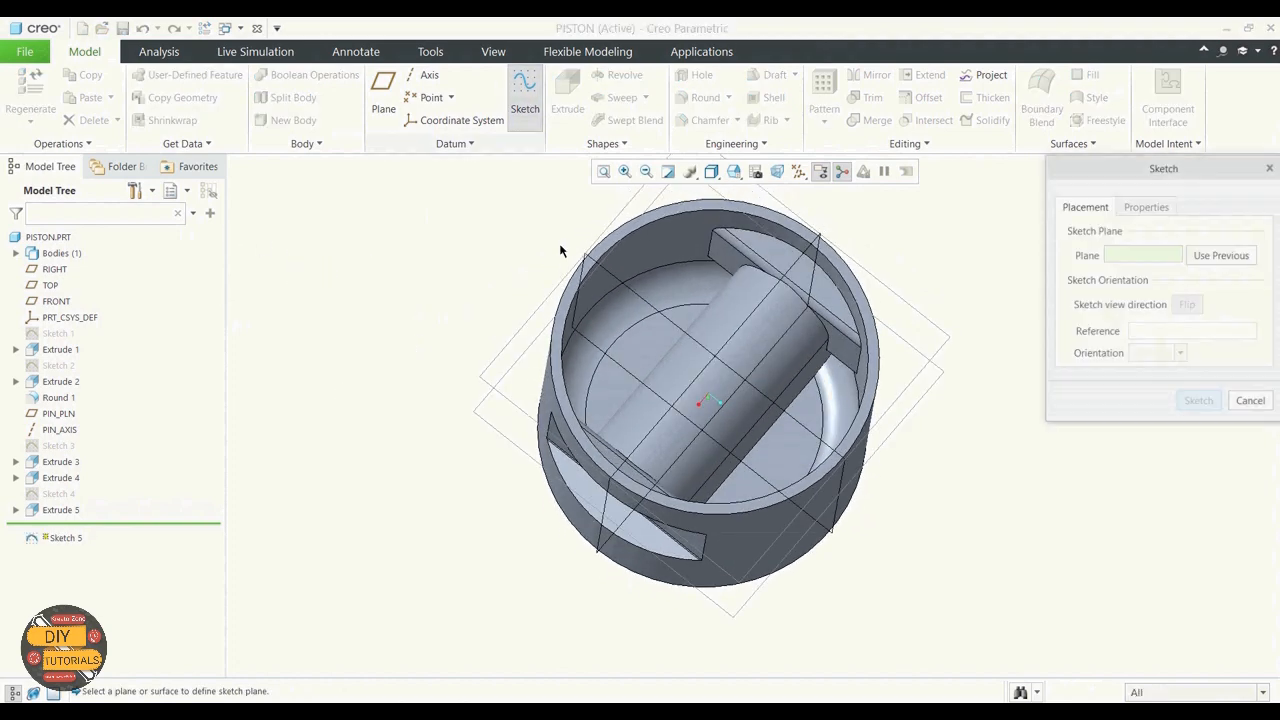
{"action": "left_click", "coordinate": [648, 350]}
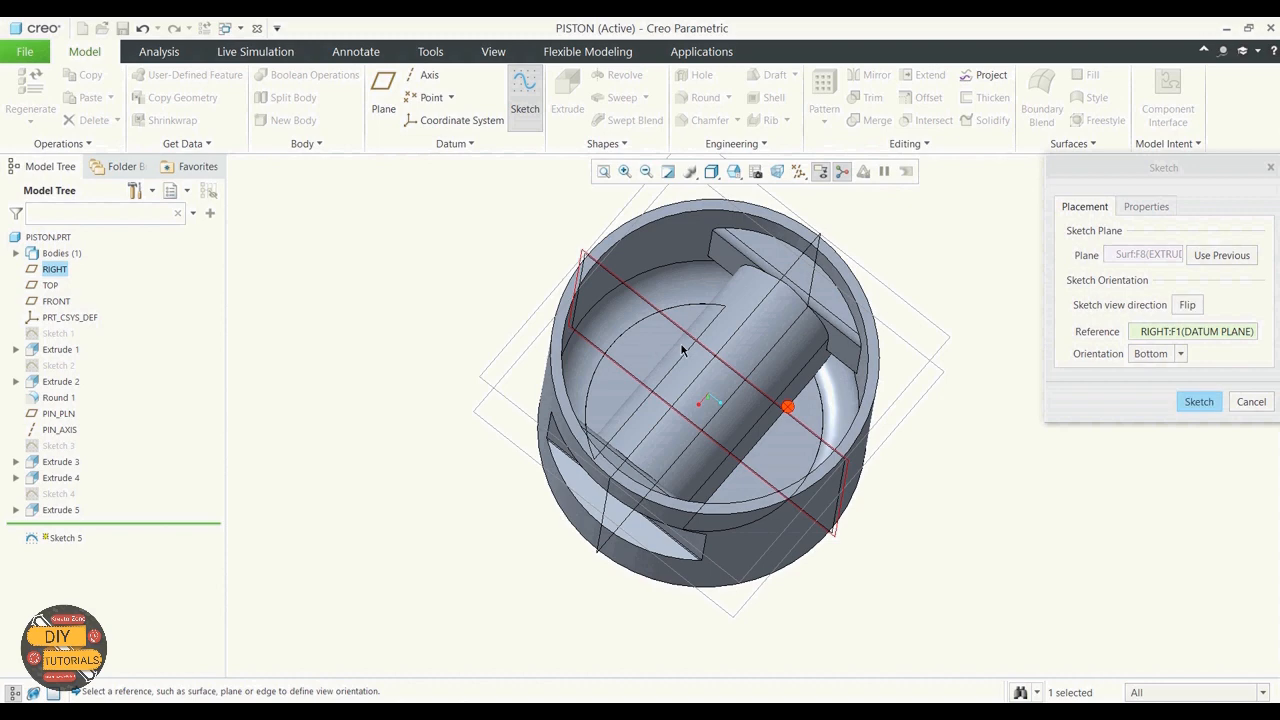
{"action": "left_click", "coordinate": [1199, 399]}
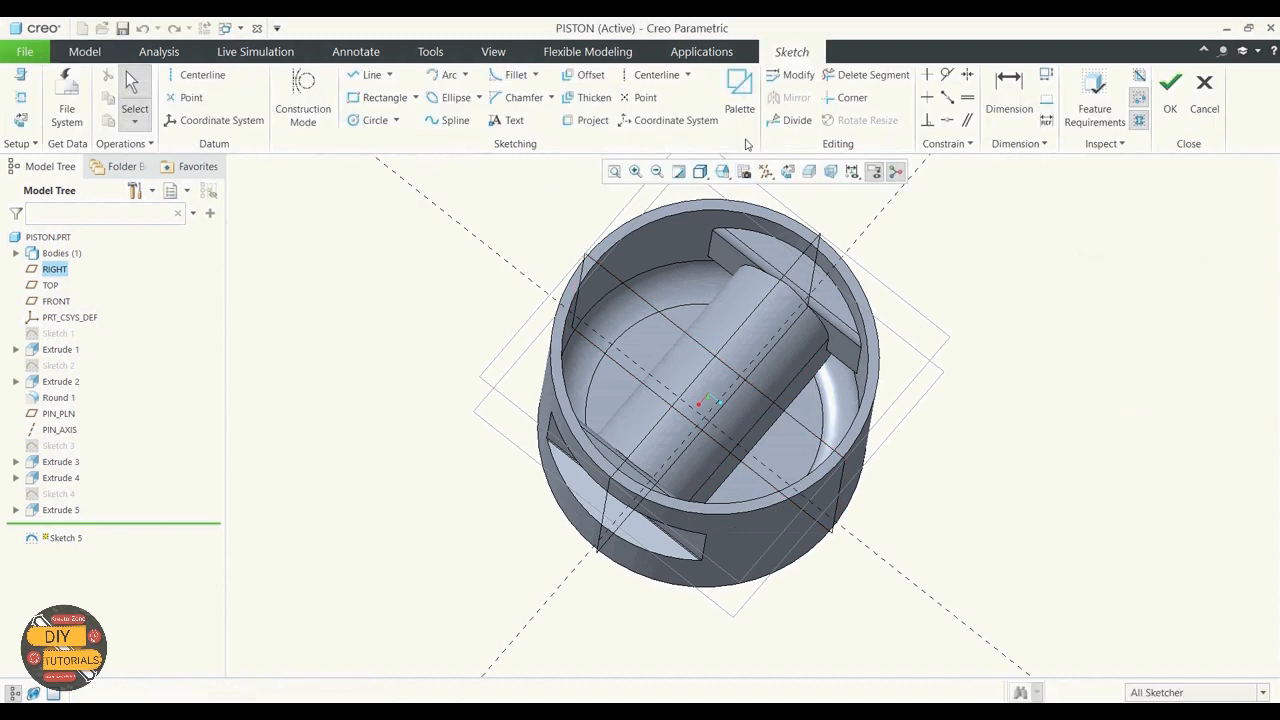
{"action": "left_click", "coordinate": [787, 172]}
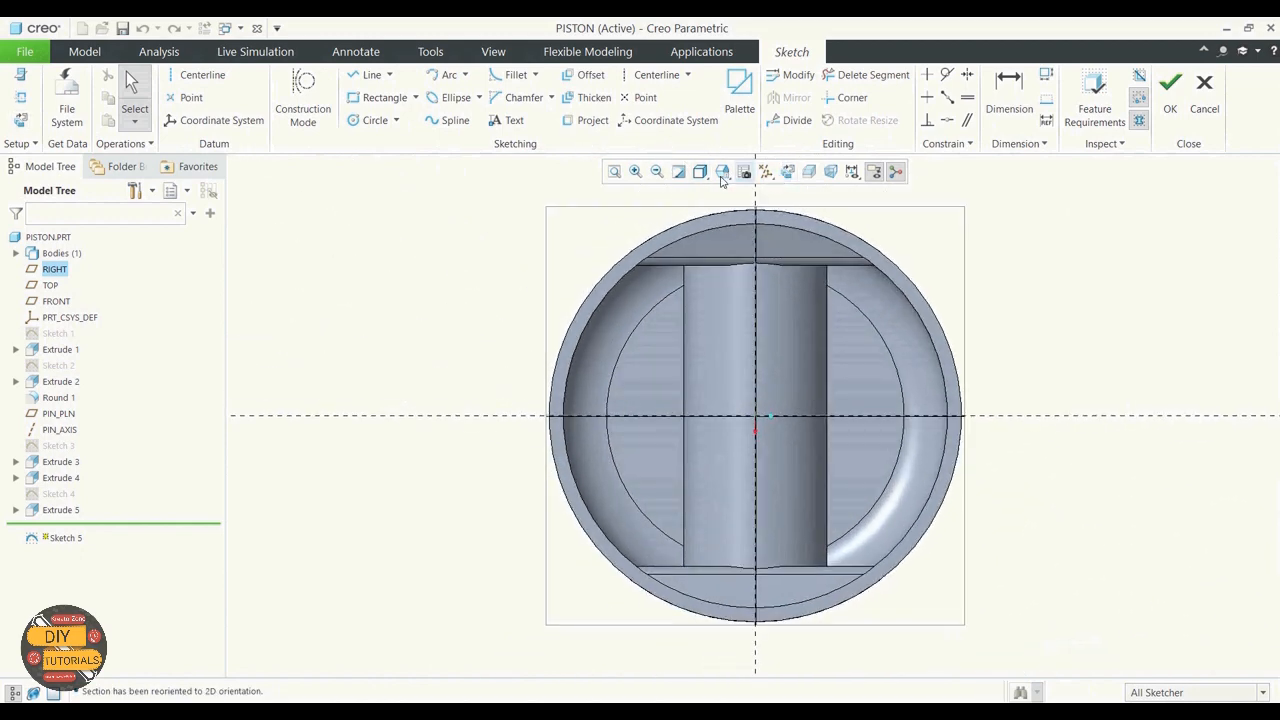
Add vertical and horizontal datum centerlines through the centre of the piston
{"action": "left_click", "coordinate": [200, 76]}
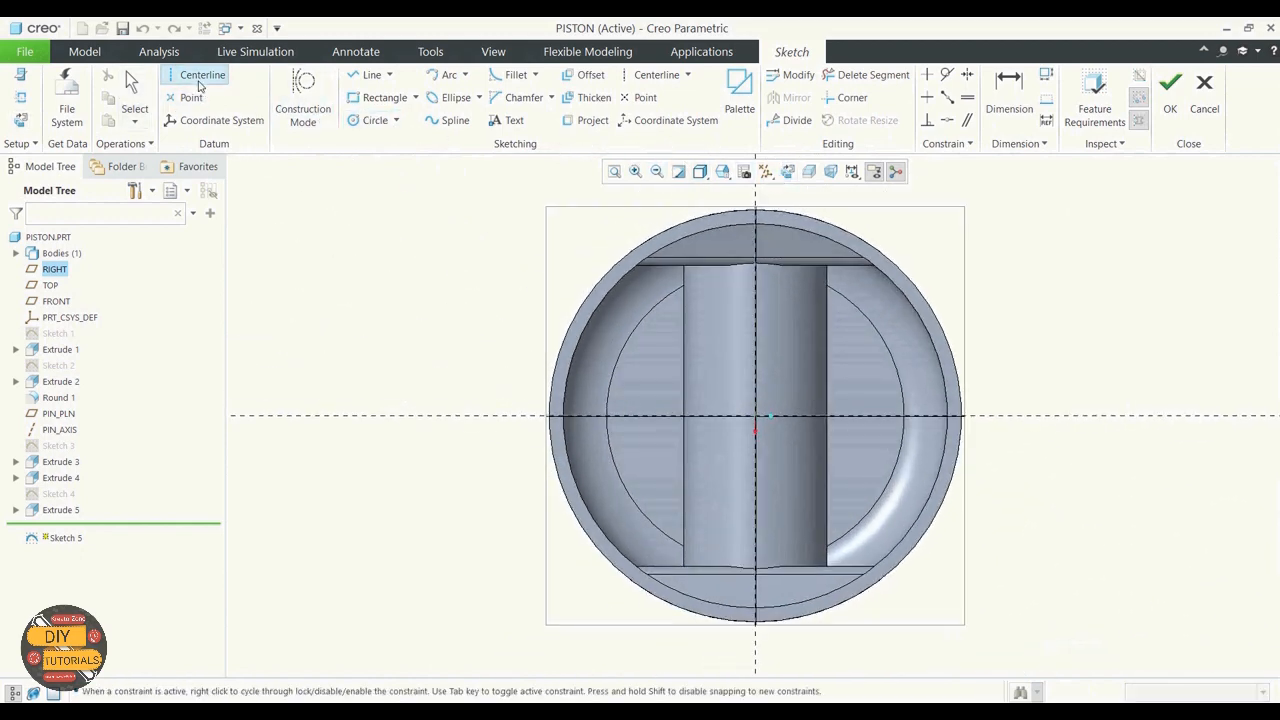
{"action": "left_click", "coordinate": [756, 416]}
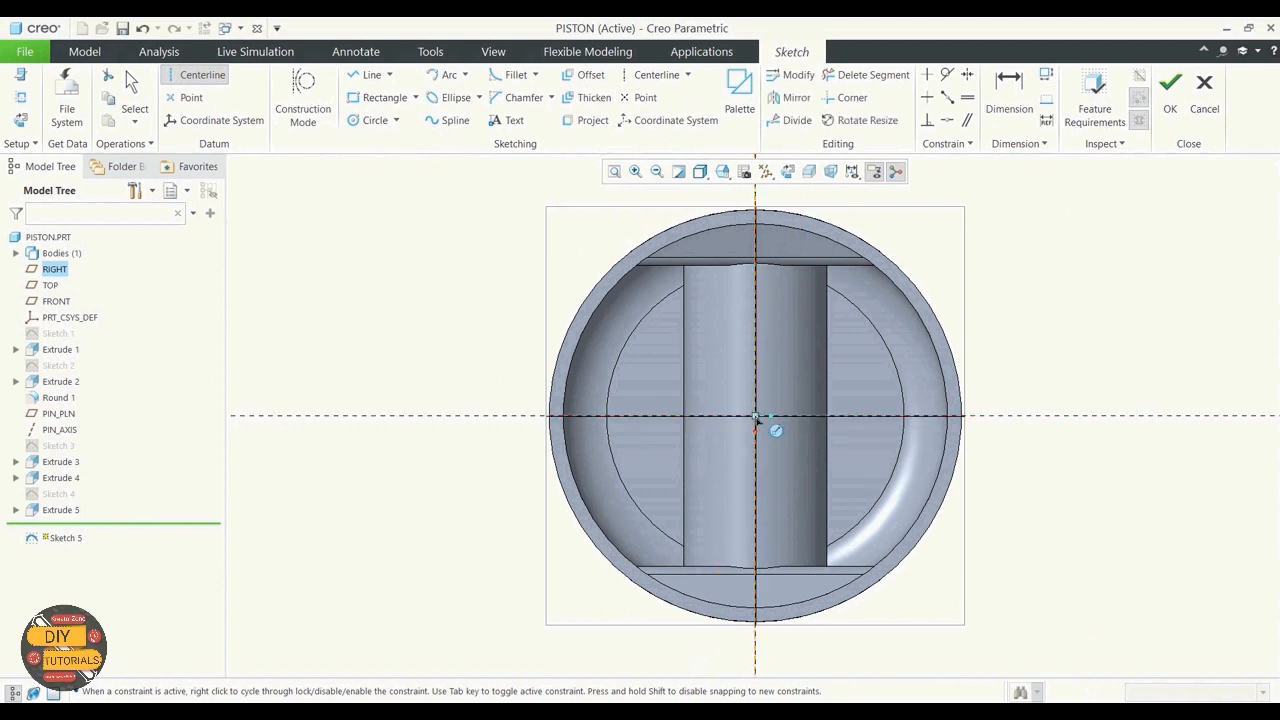
{"action": "left_click", "coordinate": [791, 419]}
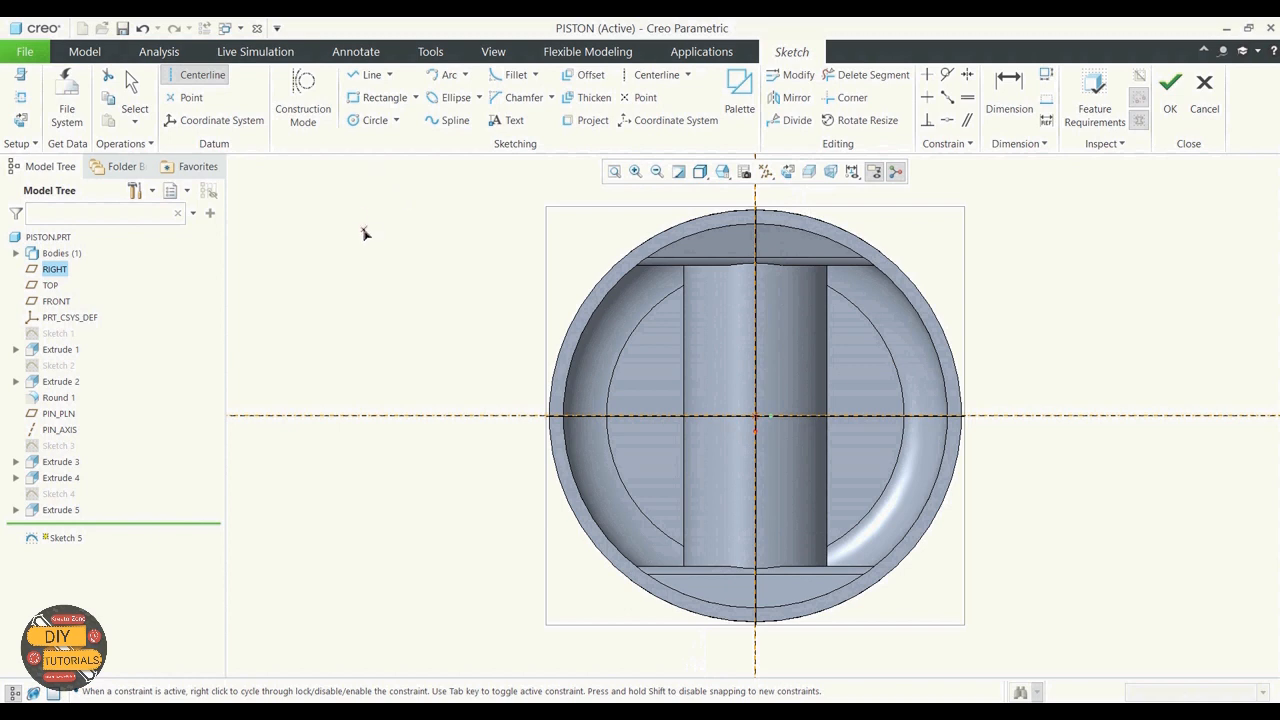
Sketch a center rectangle about 34 wide and 24 high at the intersection of the two centerlines
{"action": "left_click", "coordinate": [416, 97]}
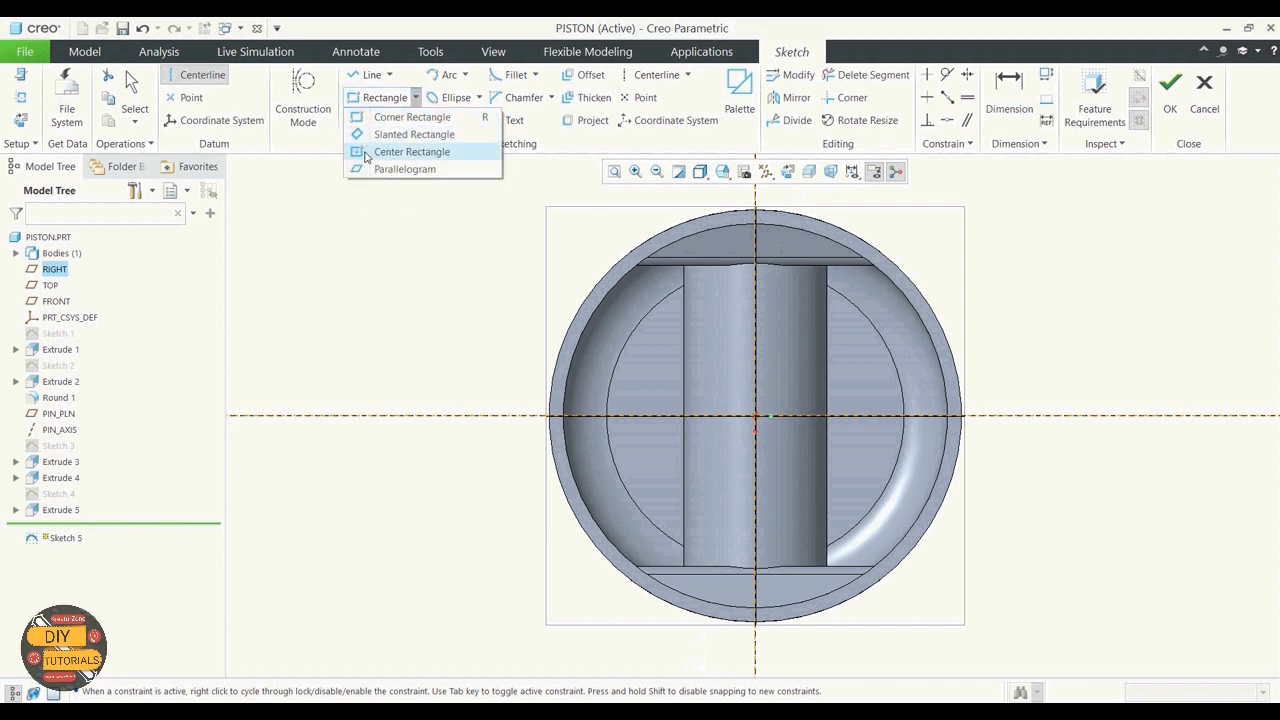
{"action": "left_click", "coordinate": [408, 151]}
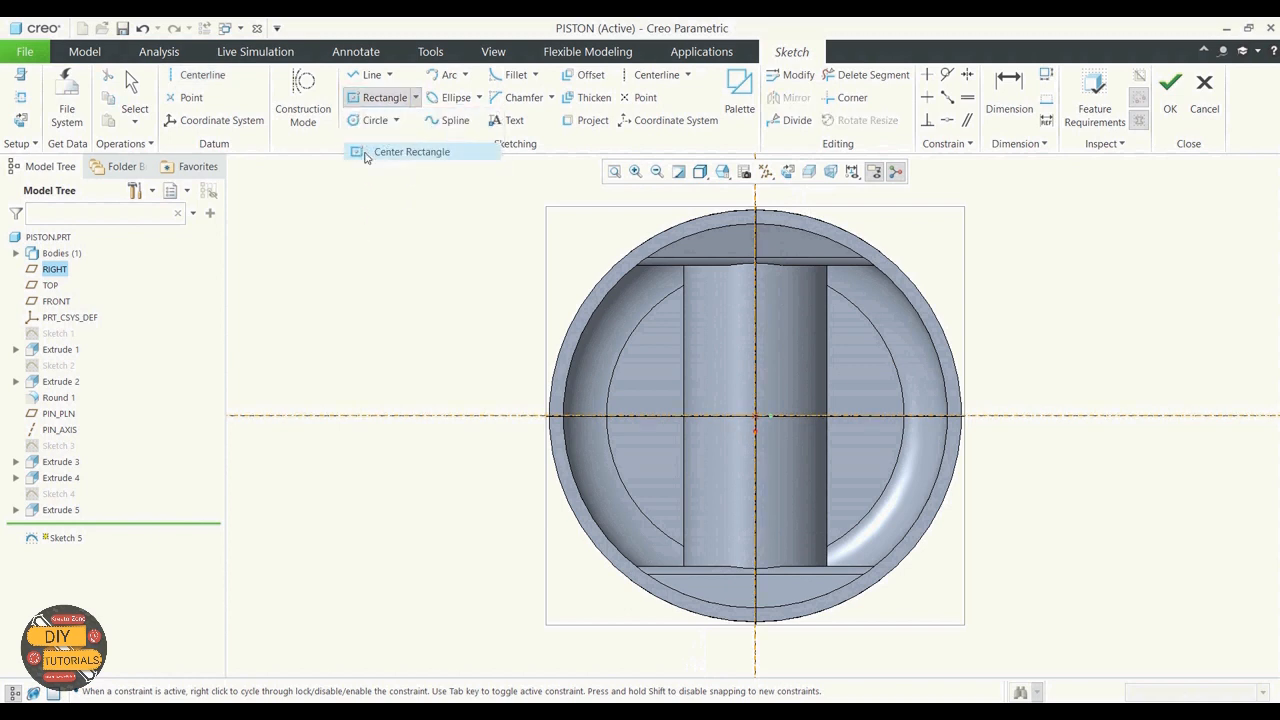
{"action": "left_click", "coordinate": [757, 421]}
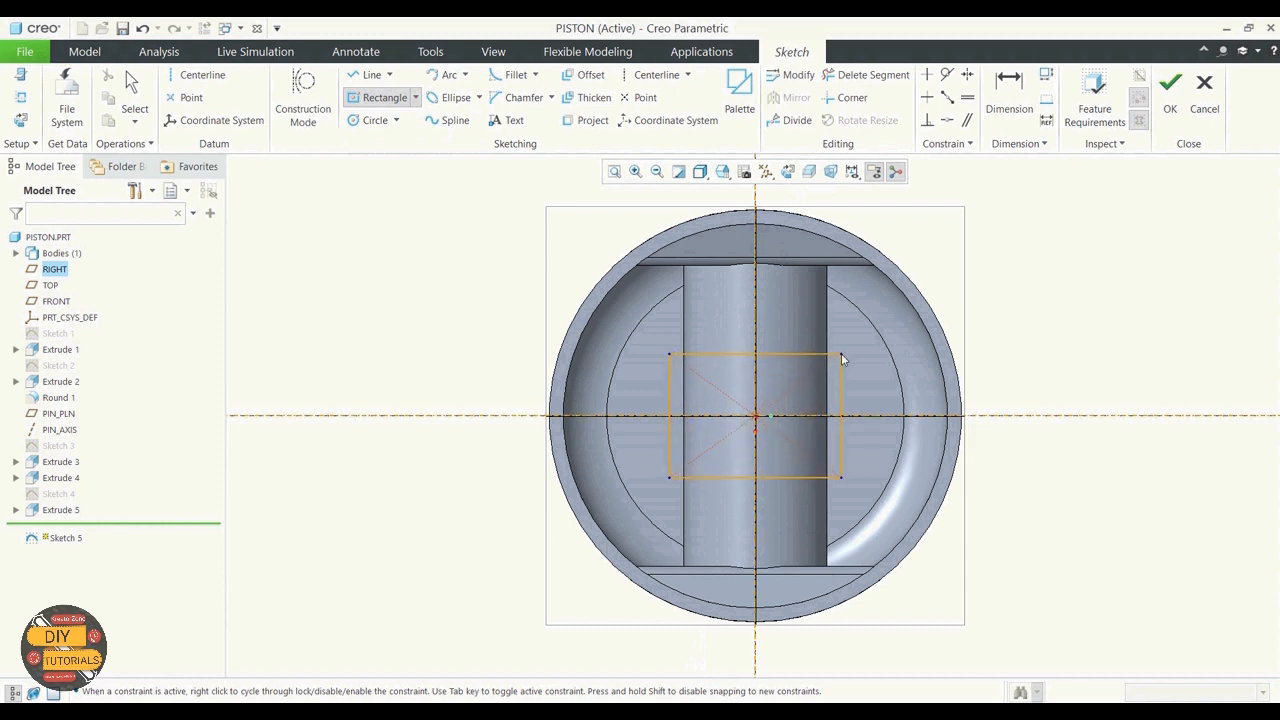
{"action": "left_click", "coordinate": [837, 358]}
{"action": "middle_click", "coordinate": [342, 306]}
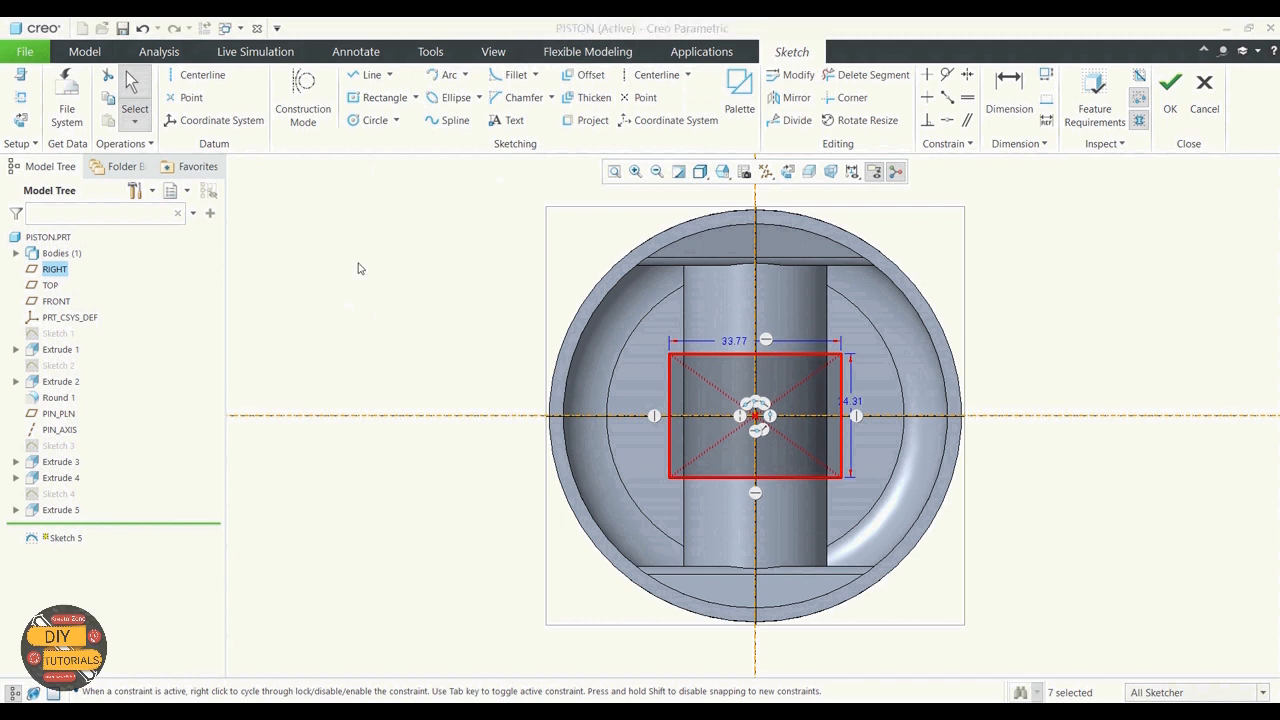
Set the center rectangle's width and height both to 28.7 and finish the sketch
{"action": "double_click", "coordinate": [730, 345]}
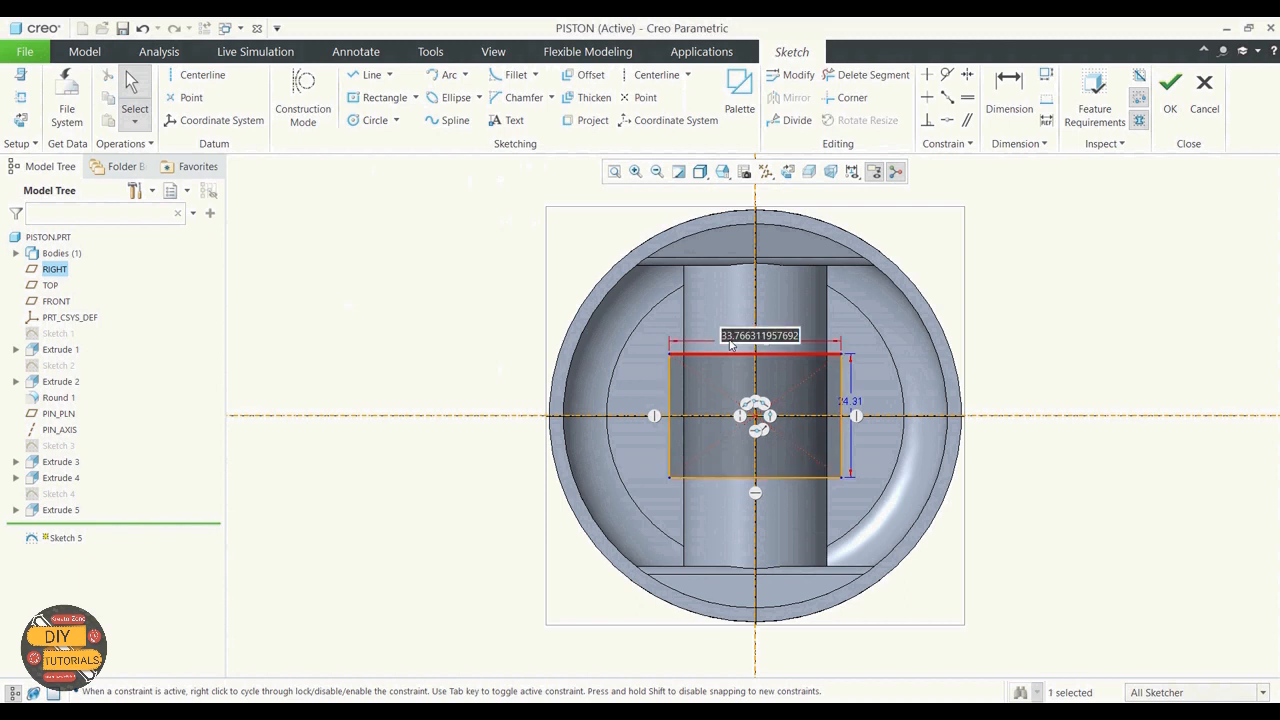
{"action": "type", "text": "28"}
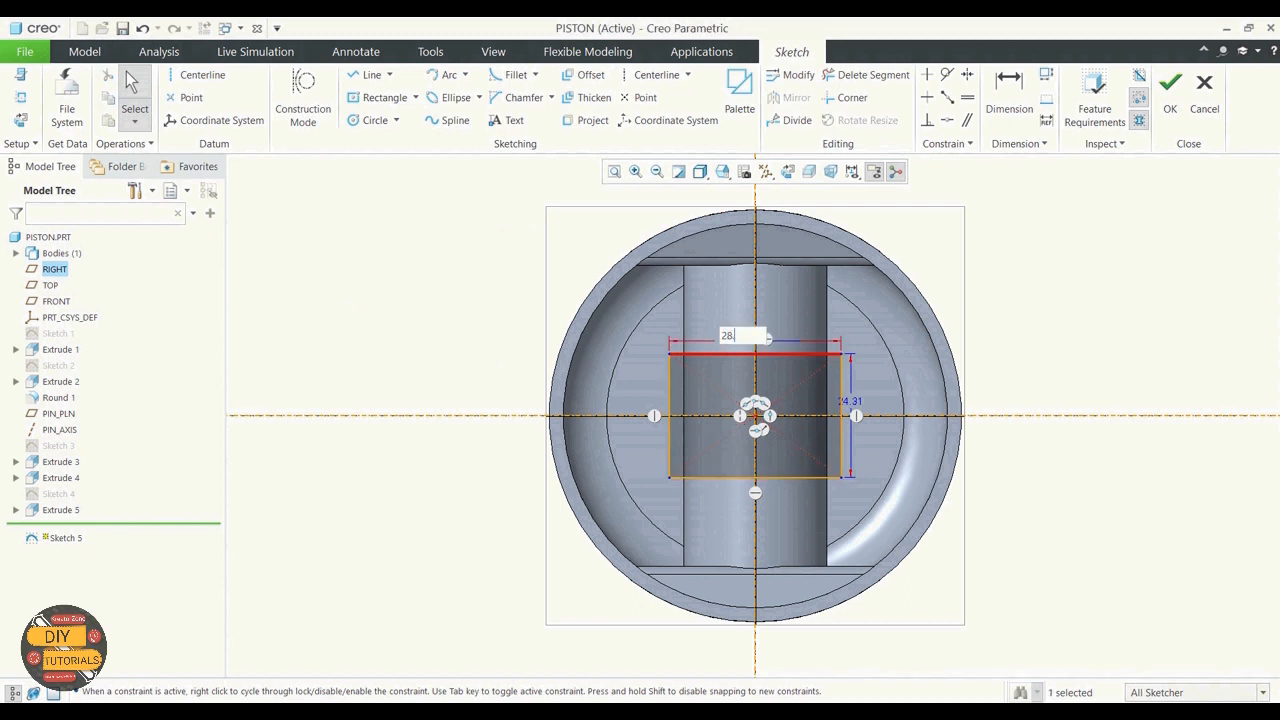
{"action": "type", "text": ".7"}
{"action": "key", "text": "Return"}
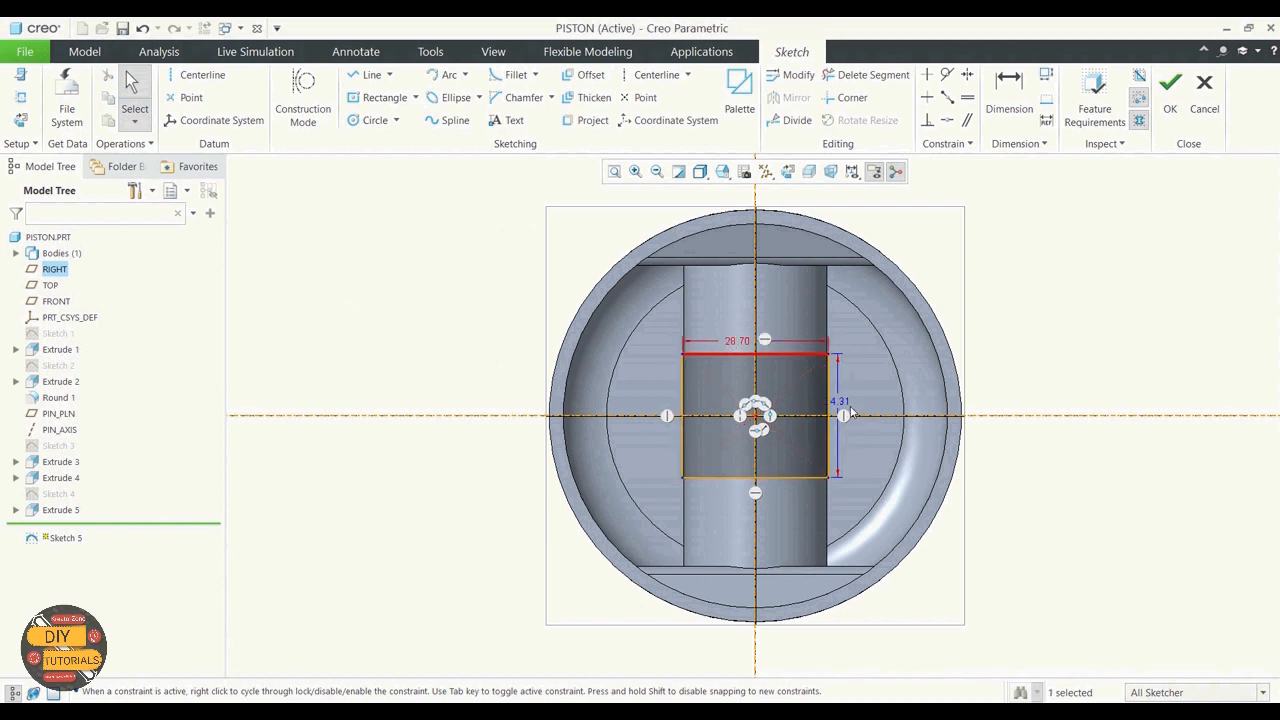
{"action": "double_click", "coordinate": [841, 402]}
{"action": "type", "text": "28.7"}
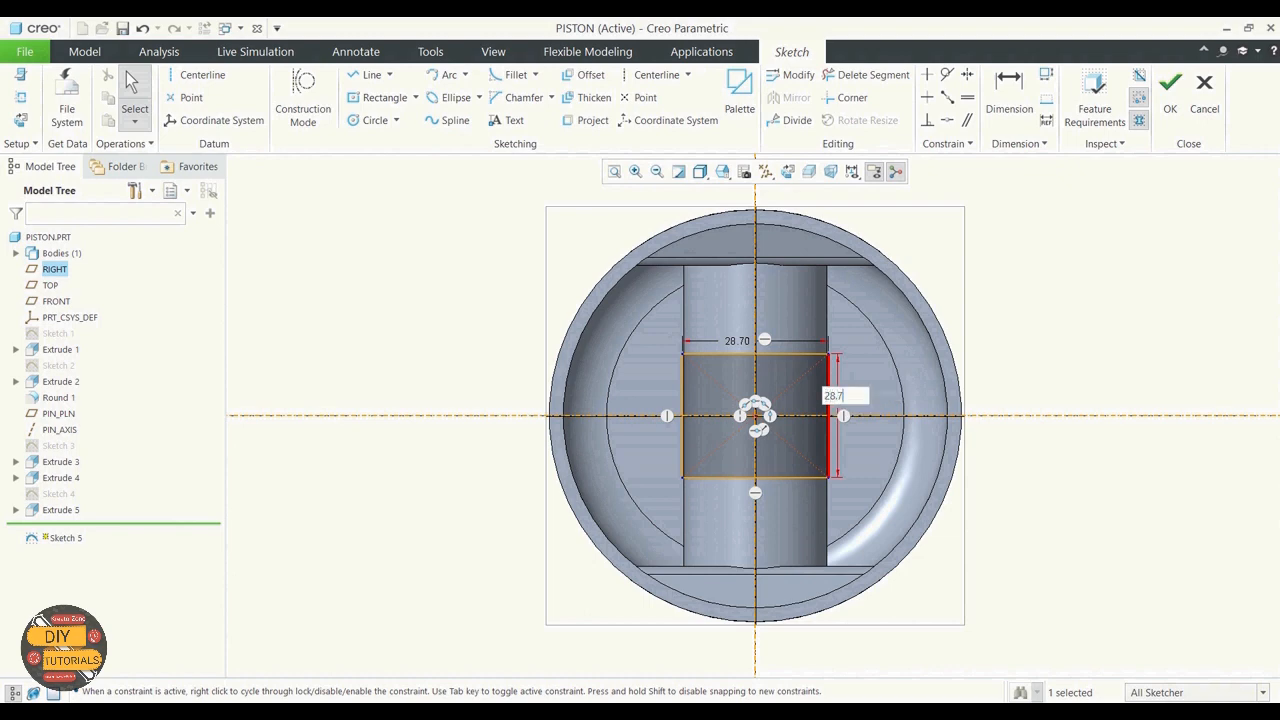
{"action": "key", "text": "Return"}
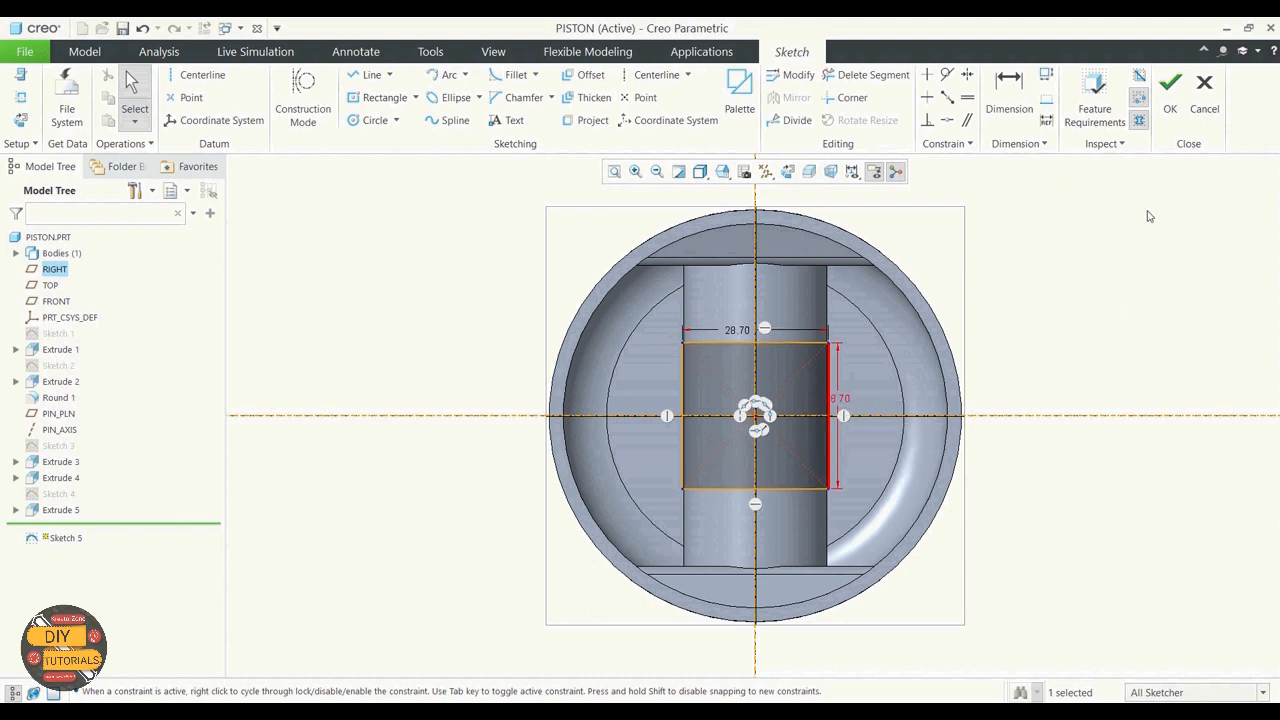
{"action": "left_click", "coordinate": [1170, 104]}
Extrude the 28.7 square as a Remove Material cut with a depth of 45 through the middle of the pin boss
{"action": "middle_click_drag", "start_coordinate": [1104, 308], "coordinate": [1078, 245]}
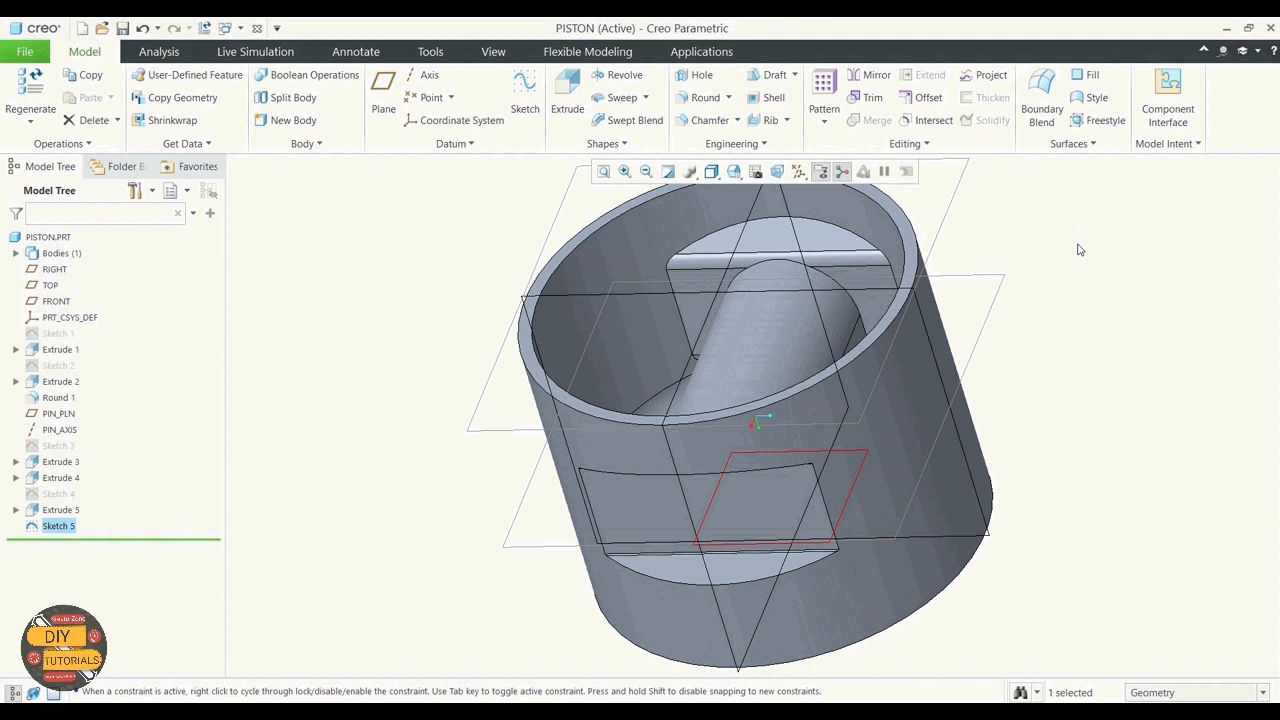
{"action": "left_click", "coordinate": [566, 100]}
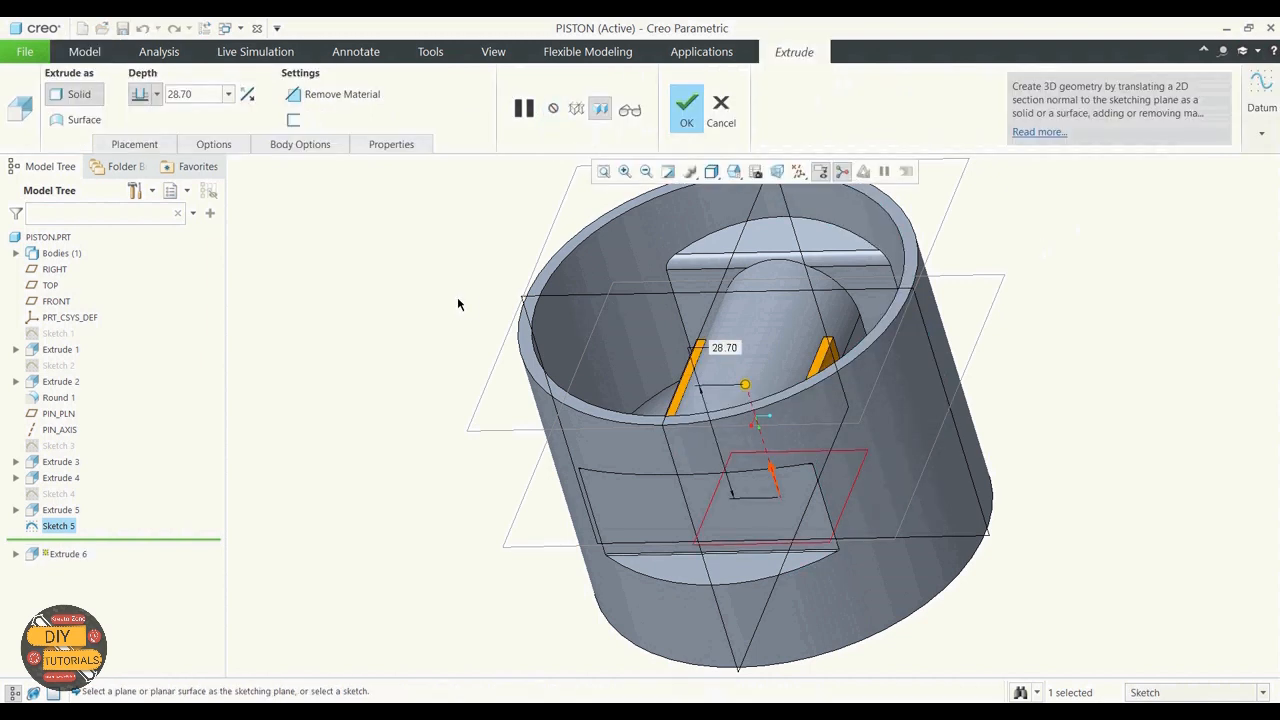
{"action": "left_click", "coordinate": [322, 100]}
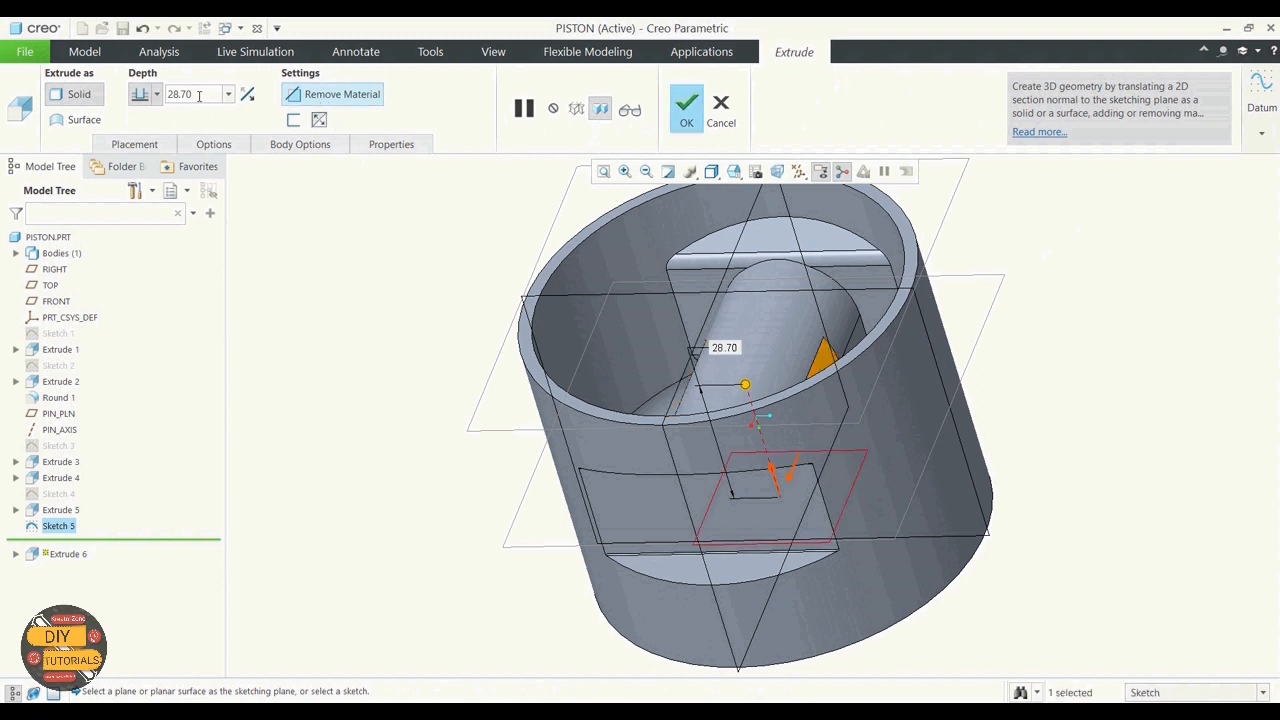
{"action": "double_click", "coordinate": [199, 95]}
{"action": "type", "text": "30"}
{"action": "key", "text": "Return"}
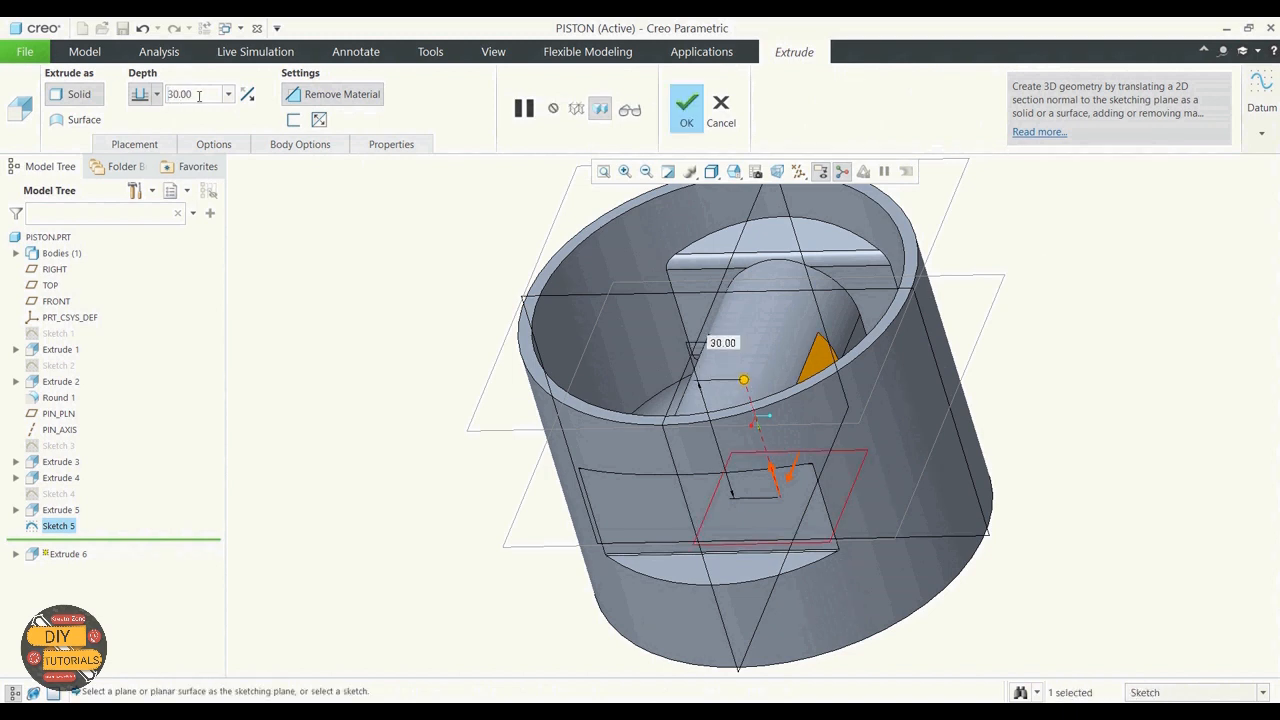
{"action": "left_click_drag", "start_coordinate": [197, 96], "coordinate": [159, 94]}
{"action": "left_click_drag", "start_coordinate": [743, 382], "coordinate": [749, 298]}
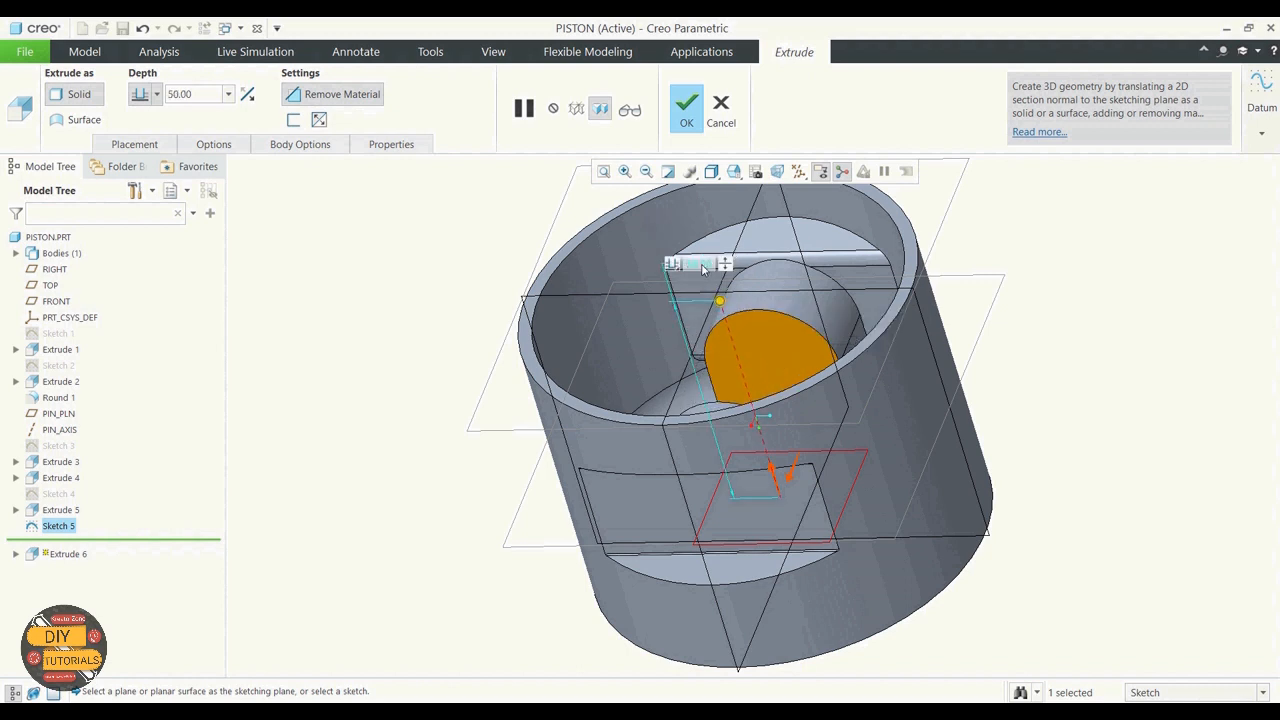
{"action": "double_click", "coordinate": [702, 268]}
{"action": "type", "text": "45"}
{"action": "key", "text": "Return"}
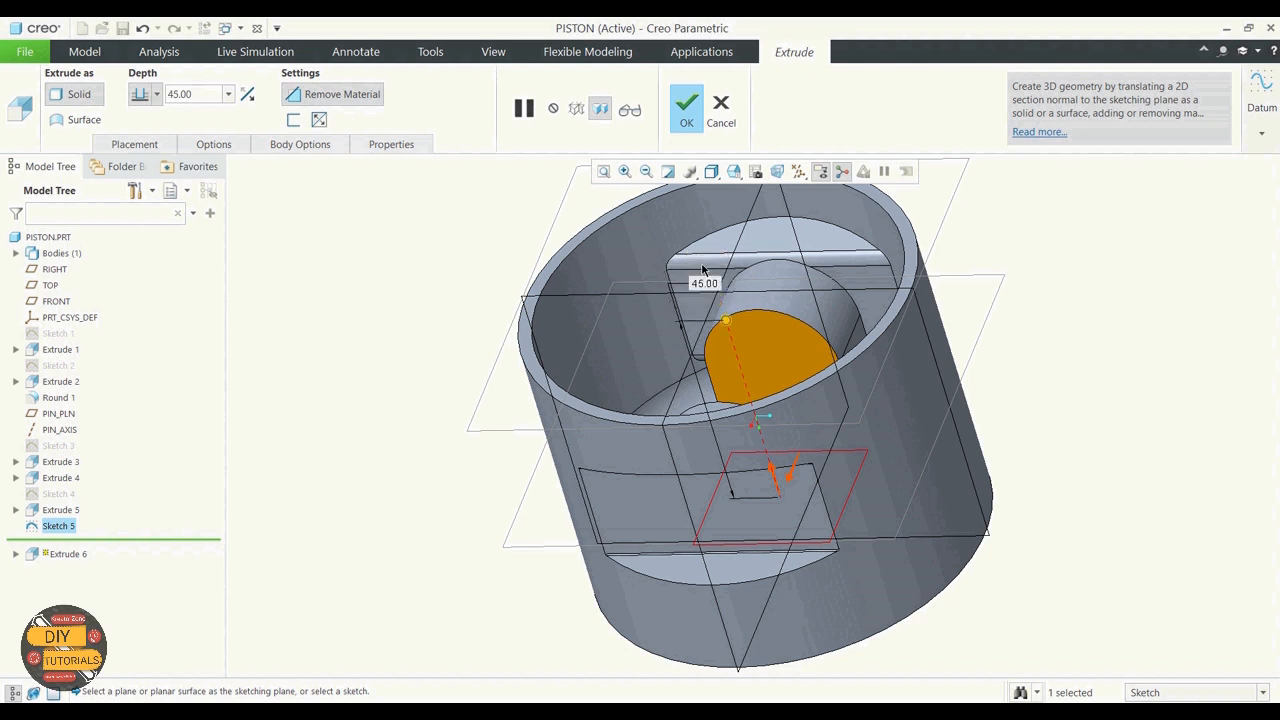
{"action": "left_click", "coordinate": [686, 112]}
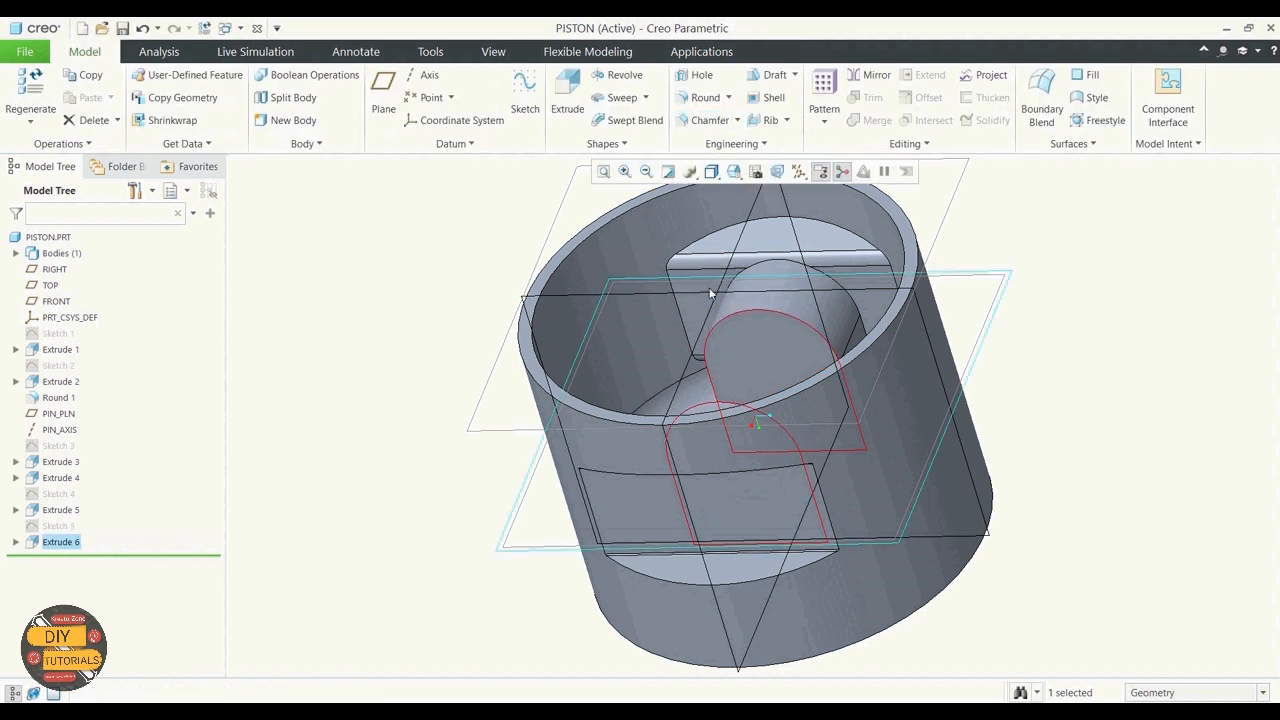
Start a sketch on the flat recessed face on the outside of the piston wall, keeping the default orientation
{"action": "middle_click_drag", "start_coordinate": [395, 412], "coordinate": [407, 449]}
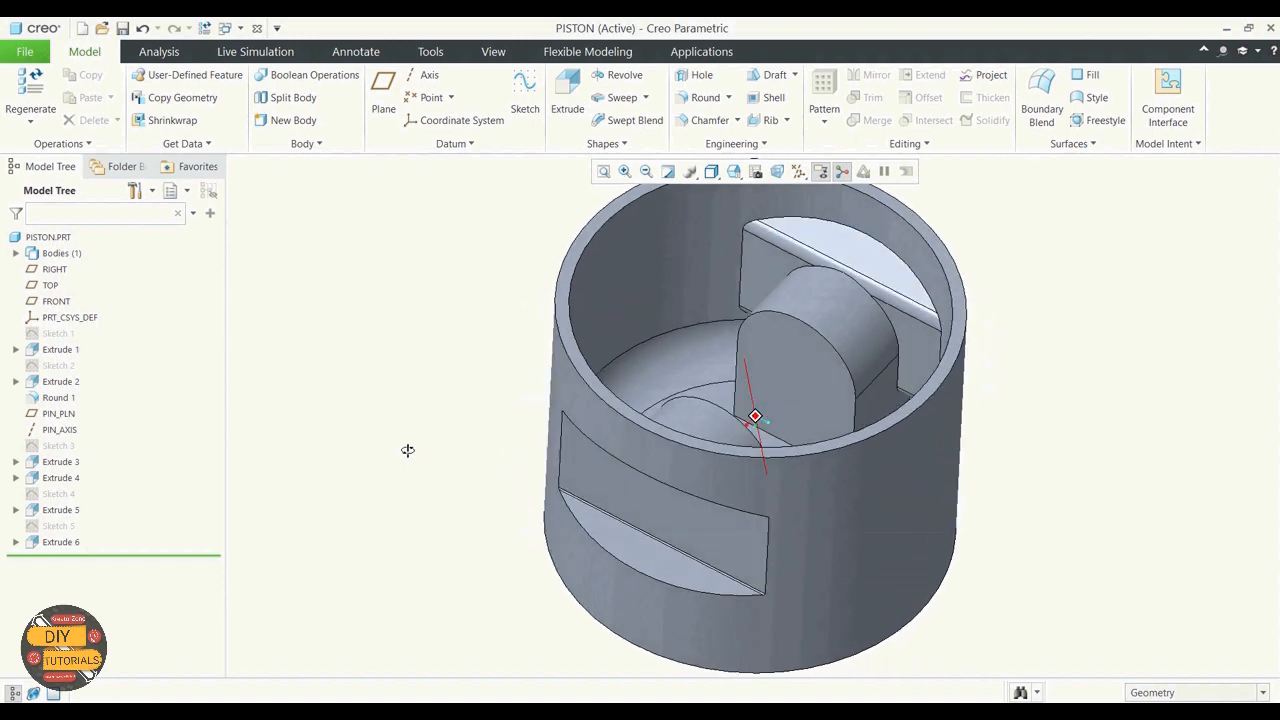
{"action": "scroll", "coordinate": [425, 482], "scroll_direction": "up", "scroll_amount": 1}
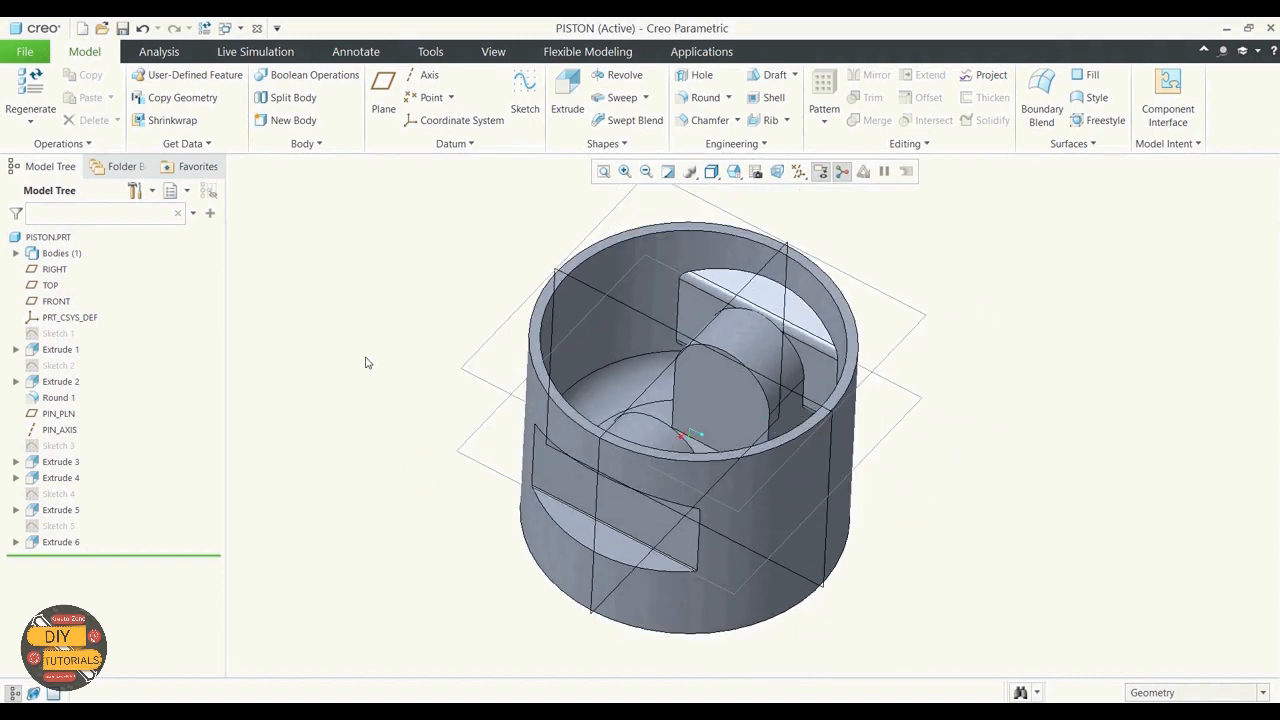
{"action": "left_click", "coordinate": [525, 95]}
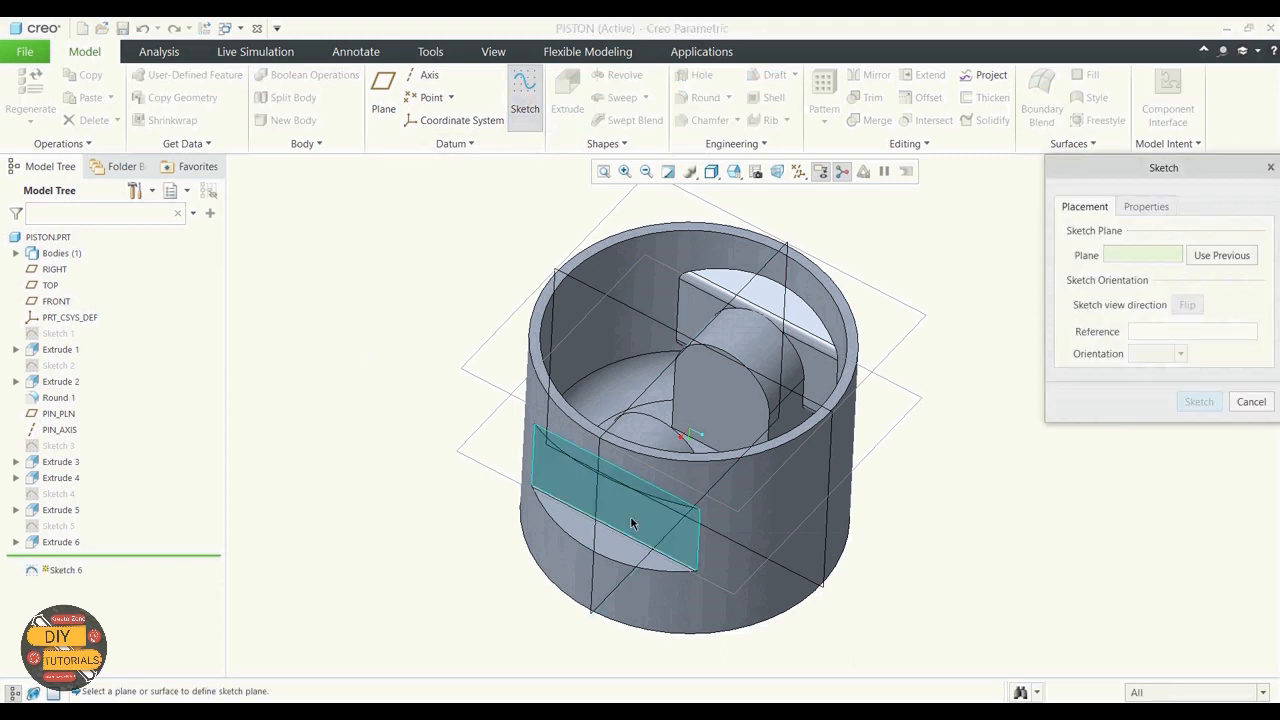
{"action": "left_click", "coordinate": [631, 522]}
{"action": "left_click", "coordinate": [1199, 401]}
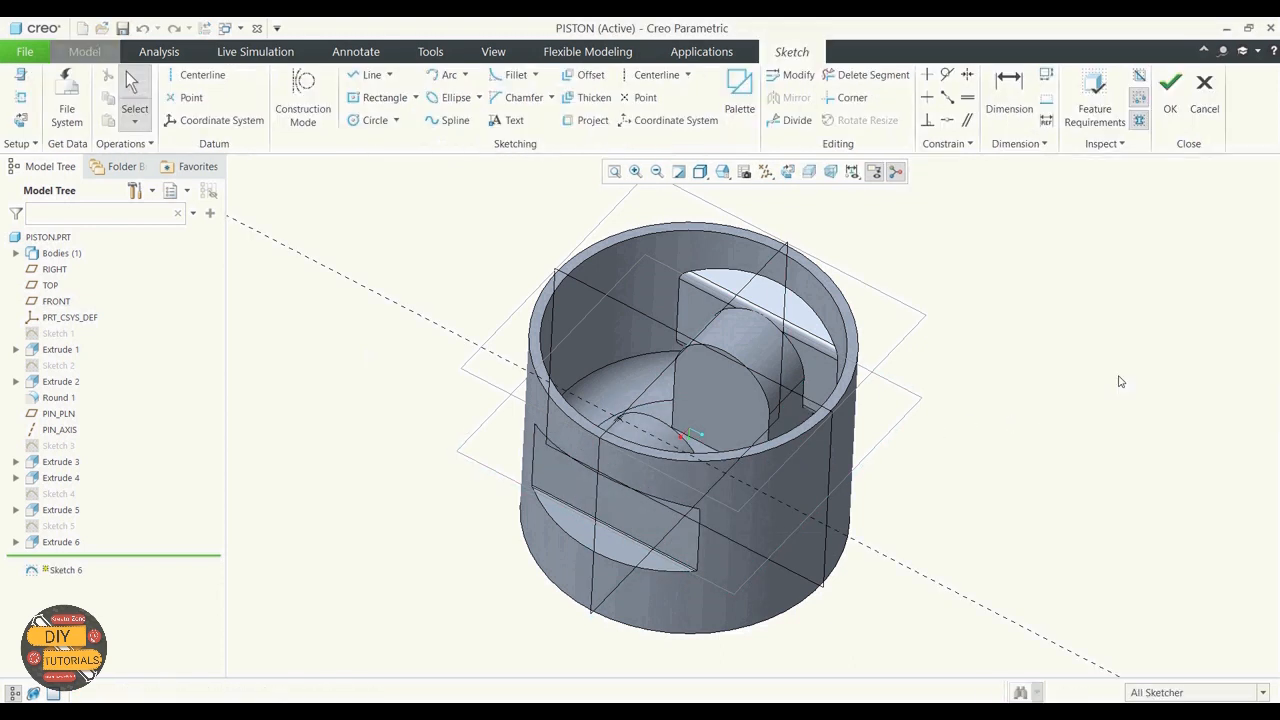
Add the pin boss's cylindrical surface as a sketch reference and view the sketch plane square on
{"action": "left_click", "coordinate": [20, 103]}
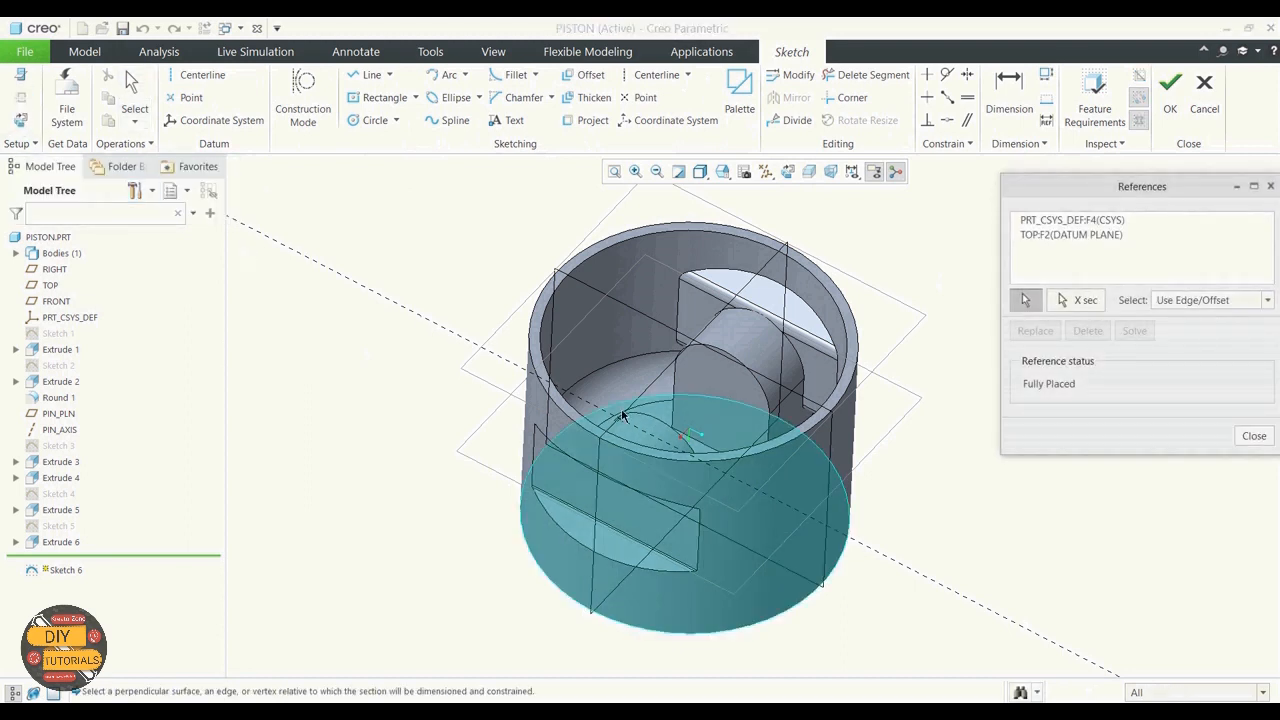
{"action": "left_click", "coordinate": [640, 430]}
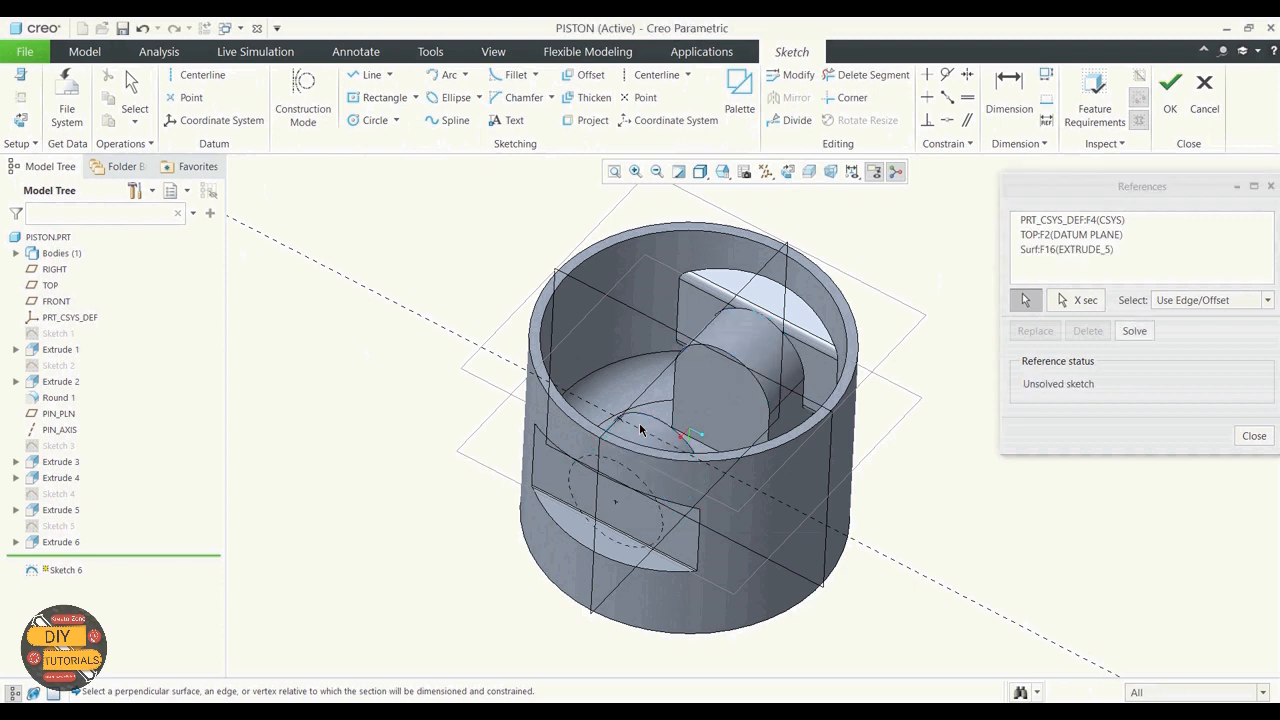
{"action": "left_click", "coordinate": [1254, 437]}
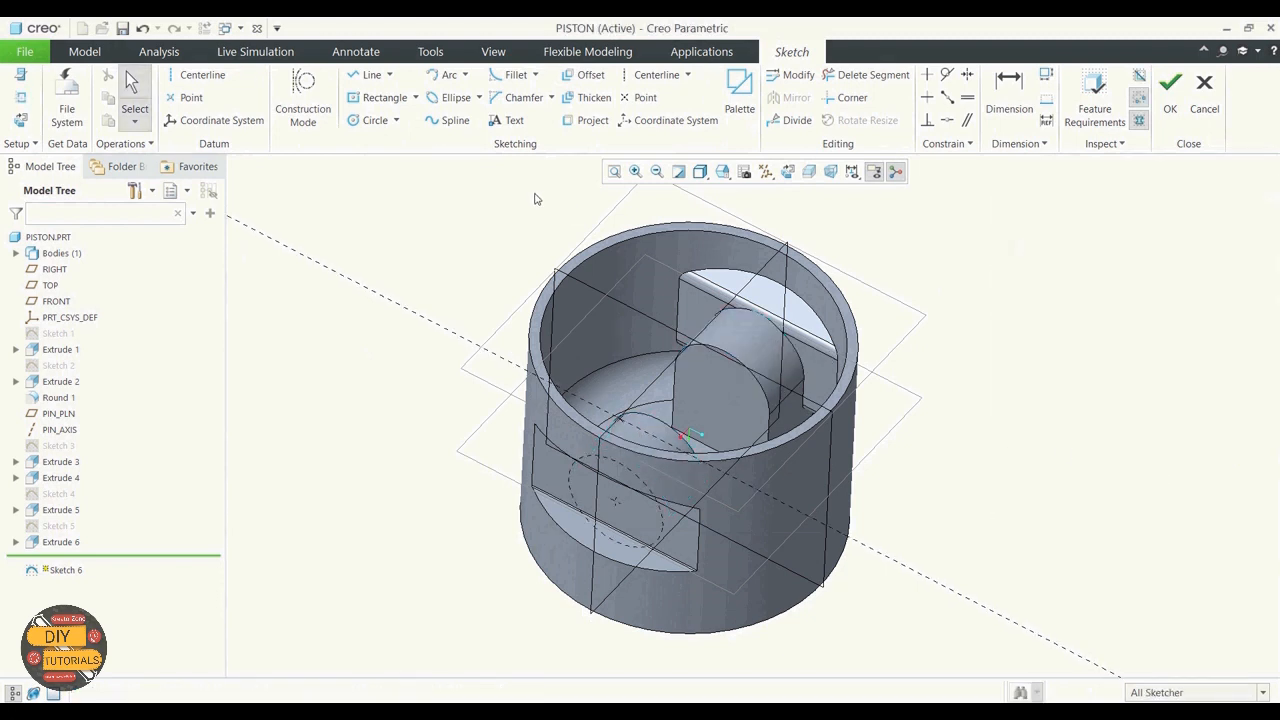
{"action": "left_click", "coordinate": [788, 172]}
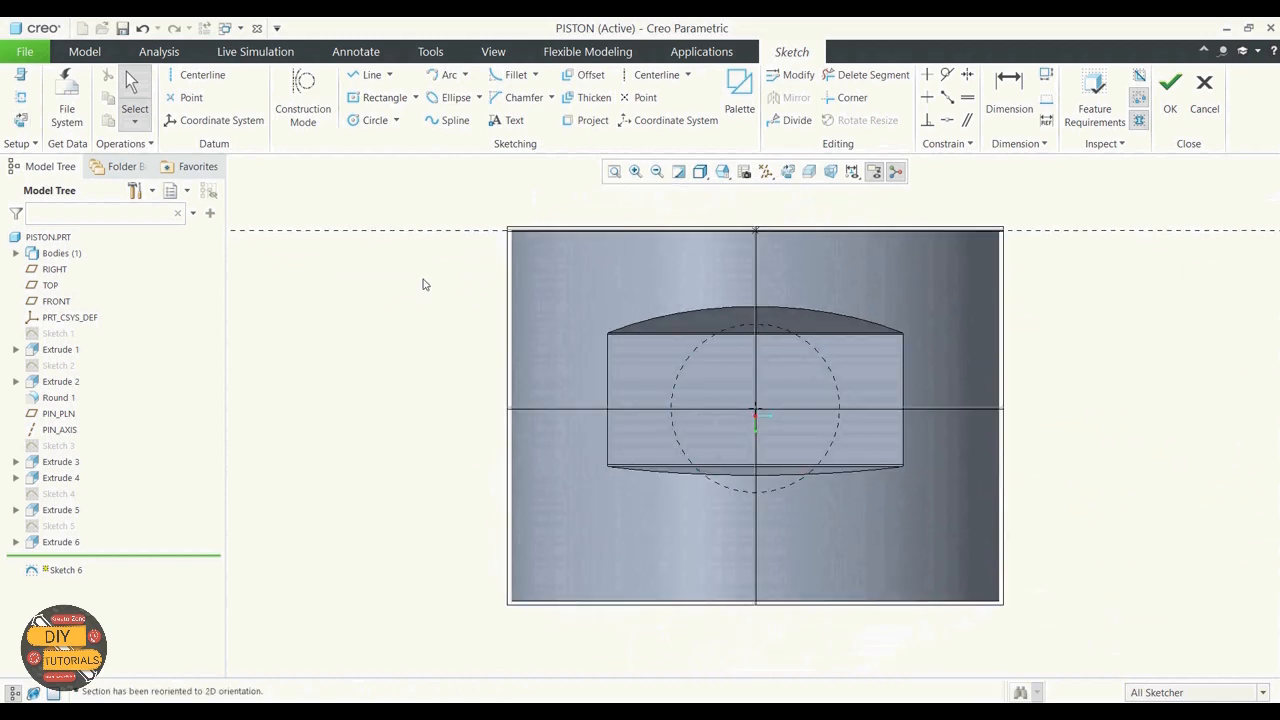
Sketch a circle coincident with the referenced pin boss outline, centred on the pin axis, and finish the sketch
{"action": "left_click", "coordinate": [372, 120]}
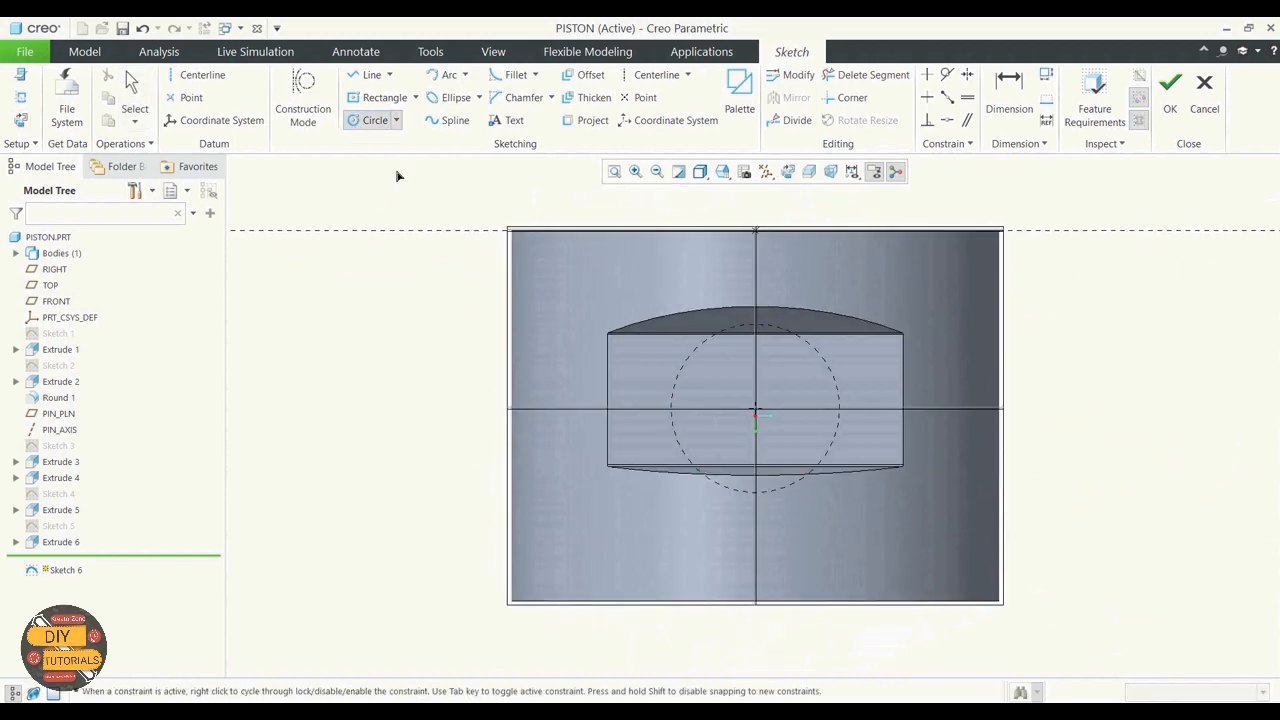
{"action": "left_click", "coordinate": [757, 412]}
{"action": "left_click", "coordinate": [835, 377]}
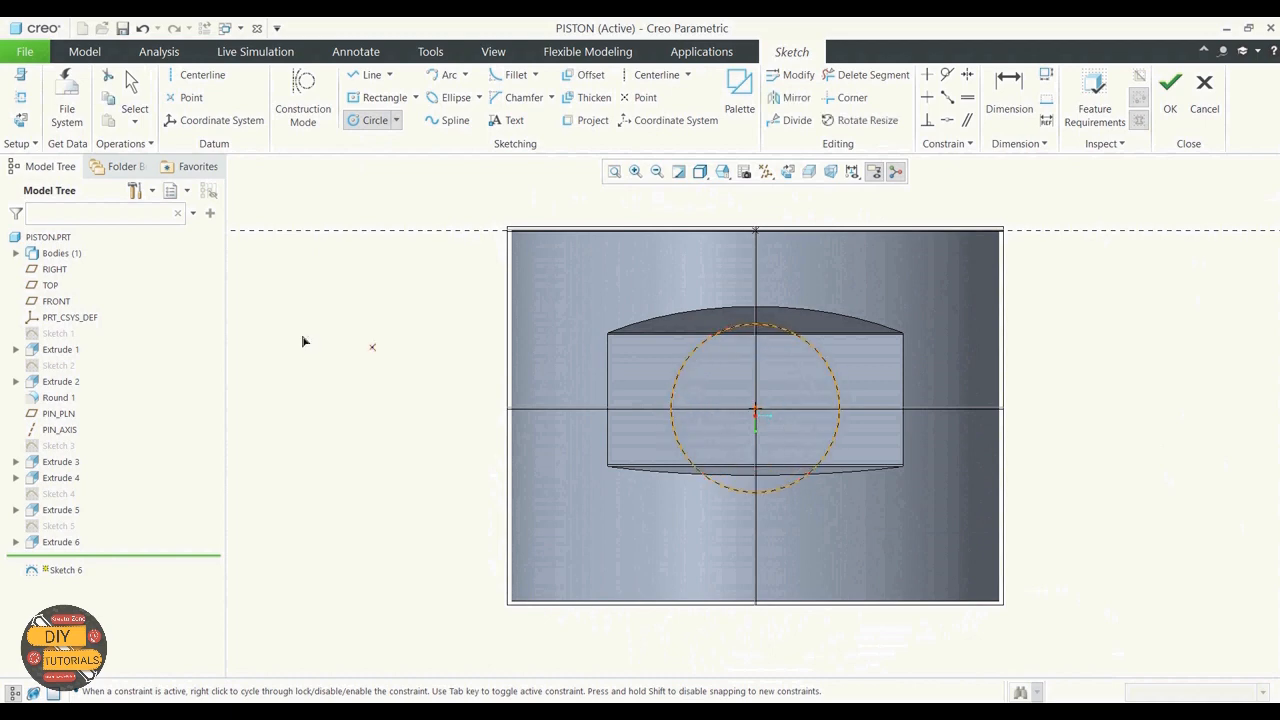
{"action": "left_click", "coordinate": [132, 92]}
{"action": "key", "text": "ctrl+d"}
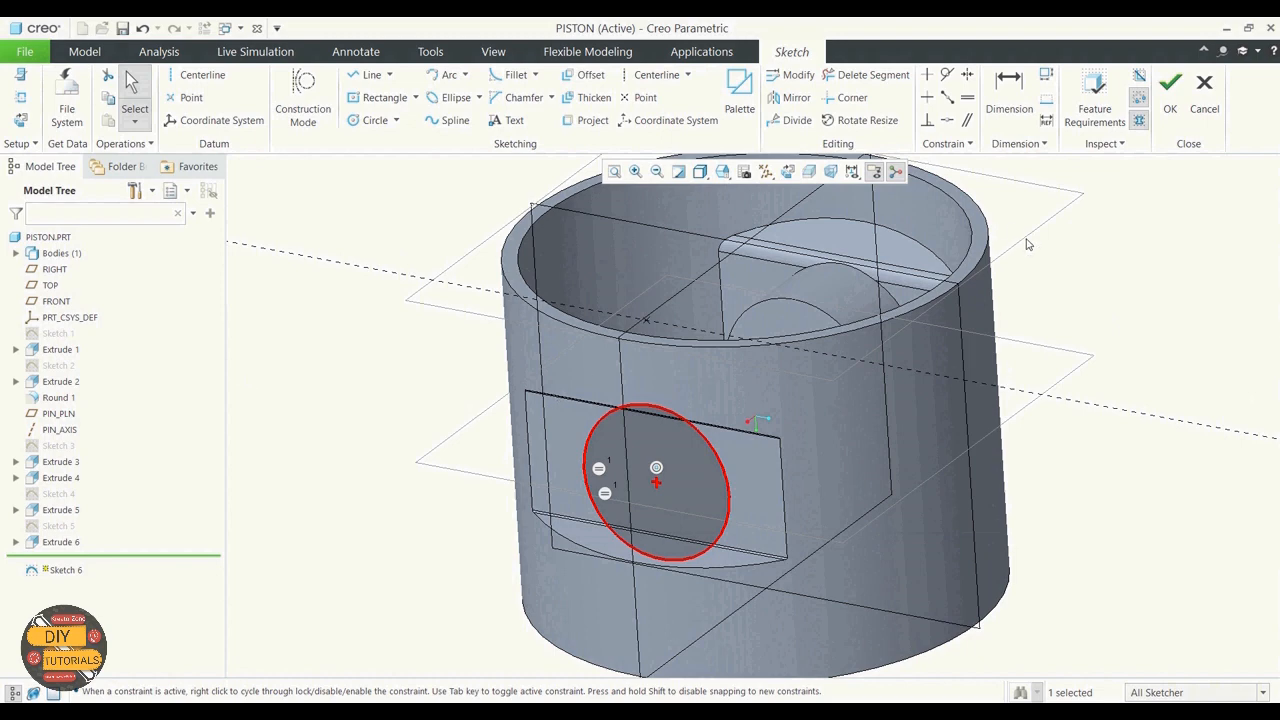
{"action": "left_click", "coordinate": [1160, 108]}
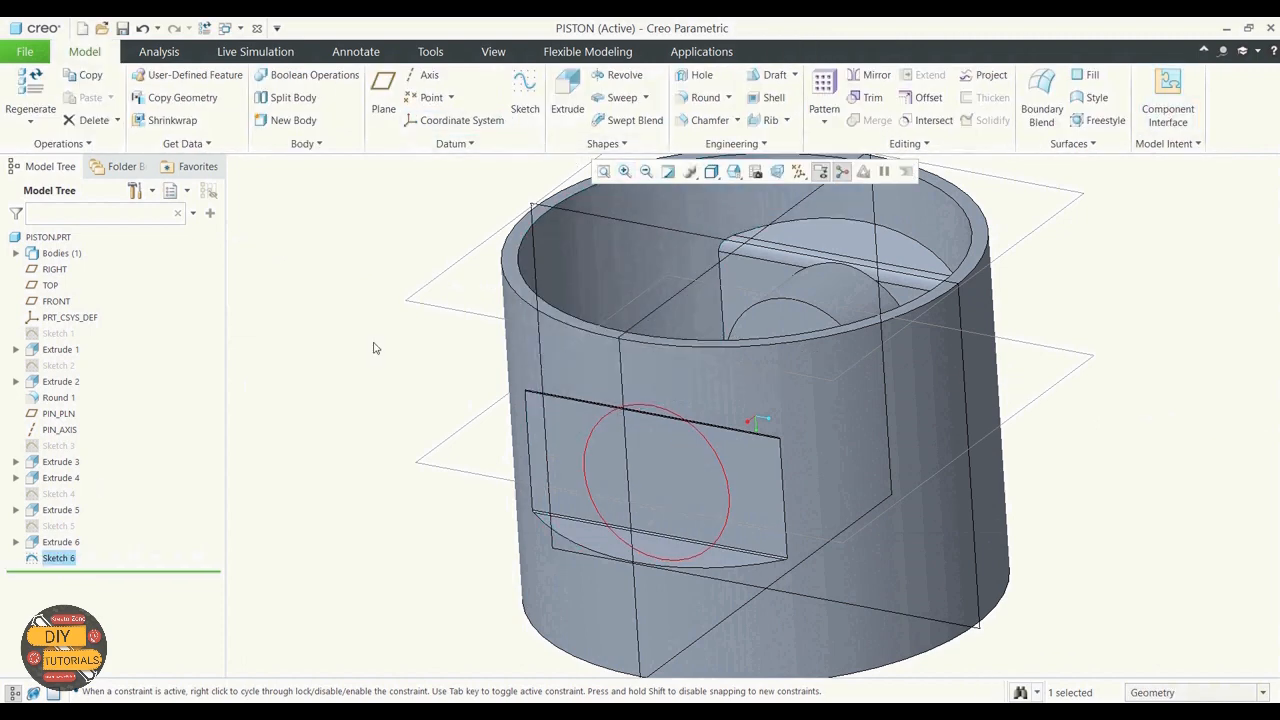
Extrude the circle as a solid outward from the recessed face with a depth of 1.5
{"action": "left_click", "coordinate": [570, 95]}
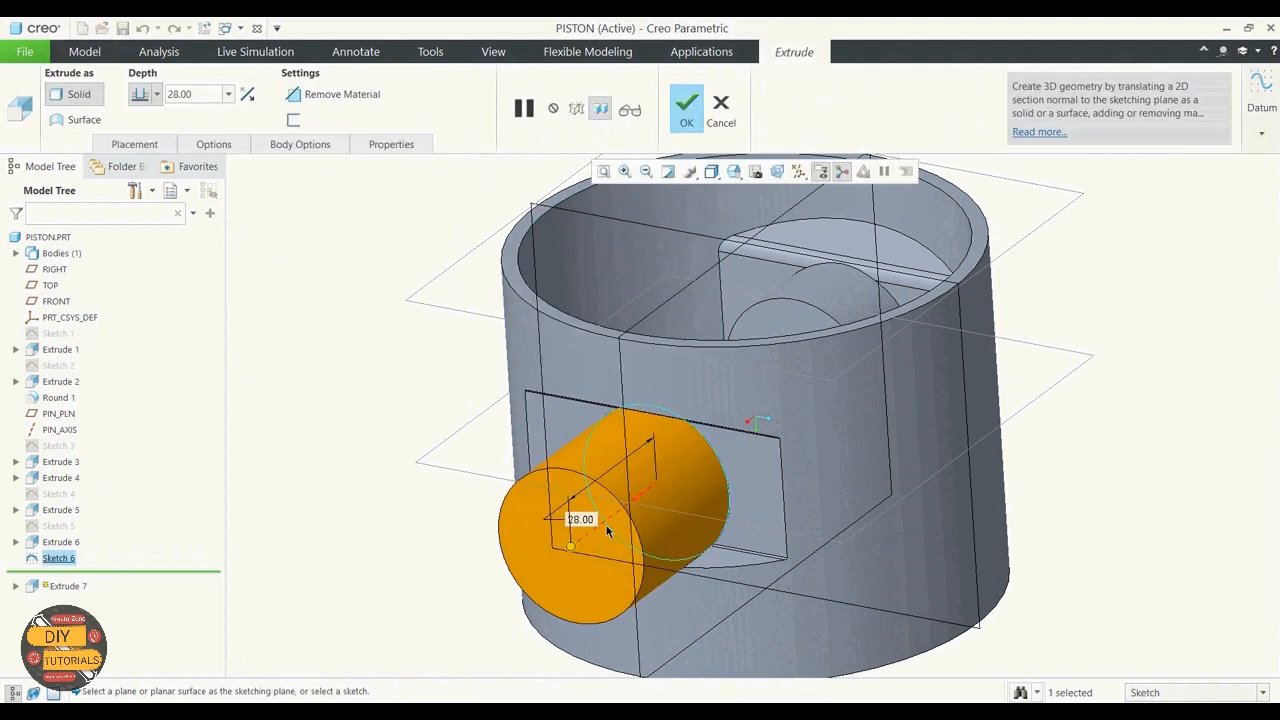
{"action": "type", "text": "1"}
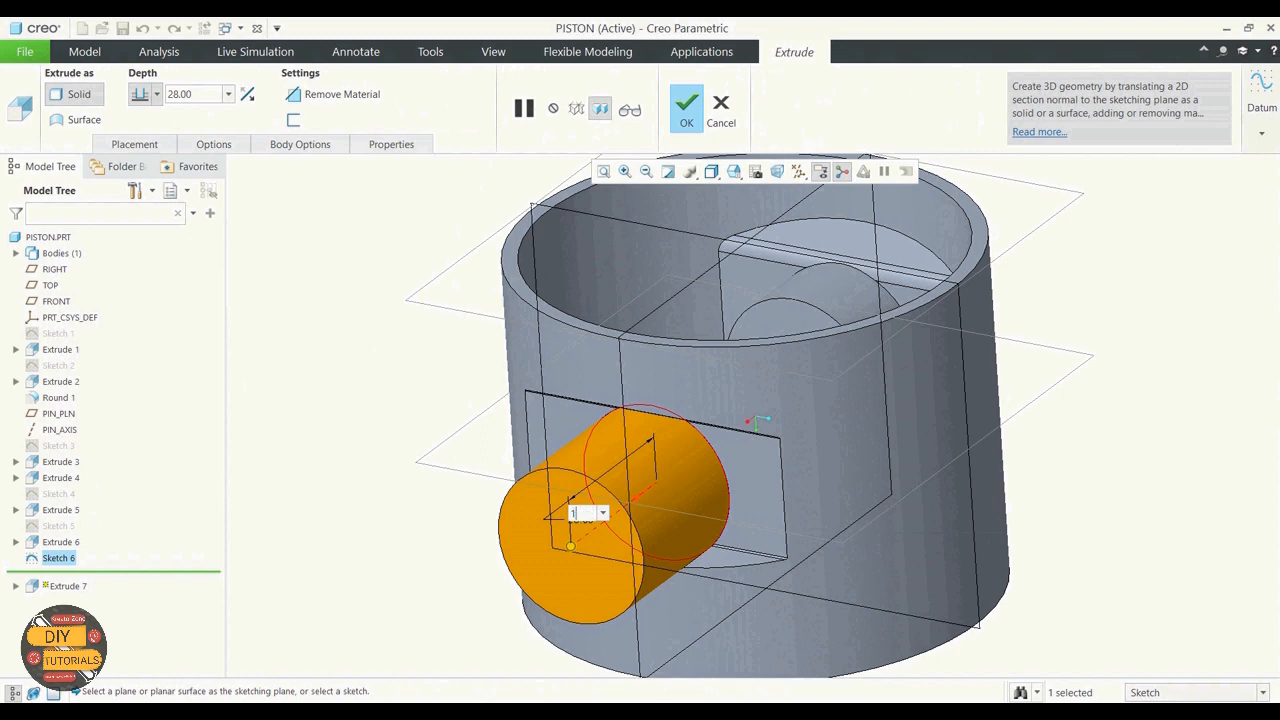
{"action": "type", "text": ".5"}
{"action": "key", "text": "Return"}
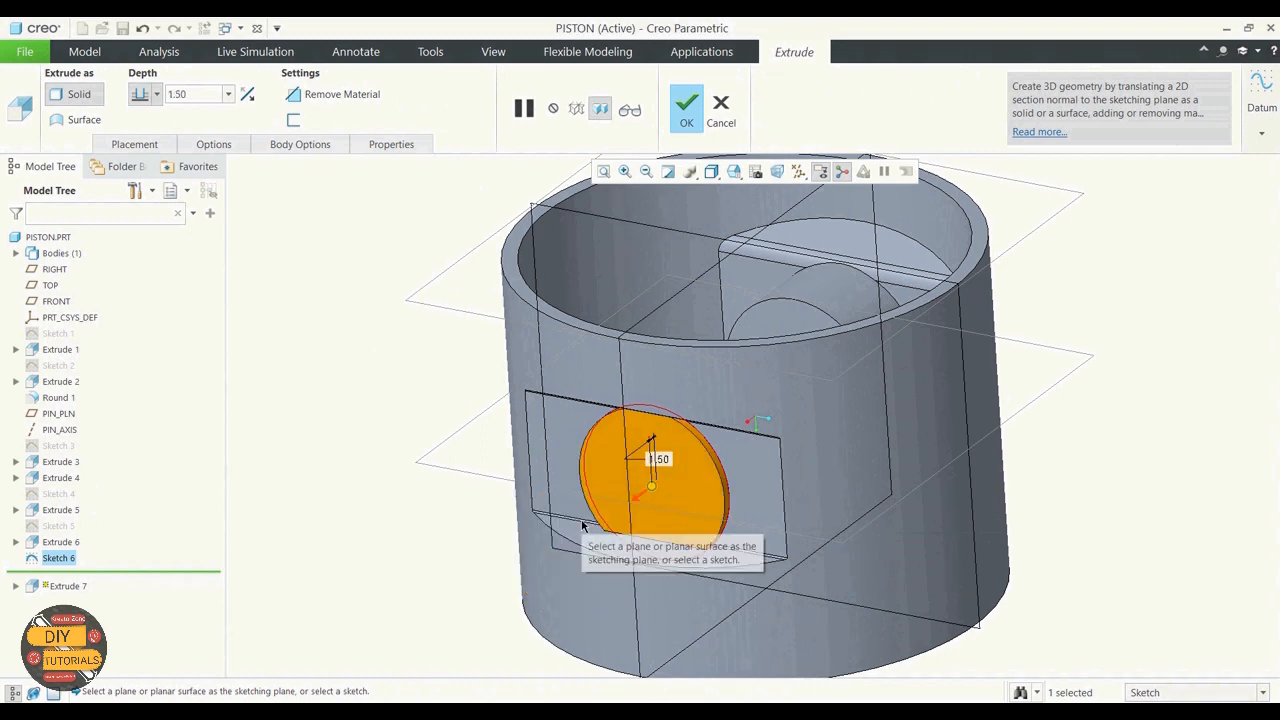
{"action": "left_click", "coordinate": [686, 104]}
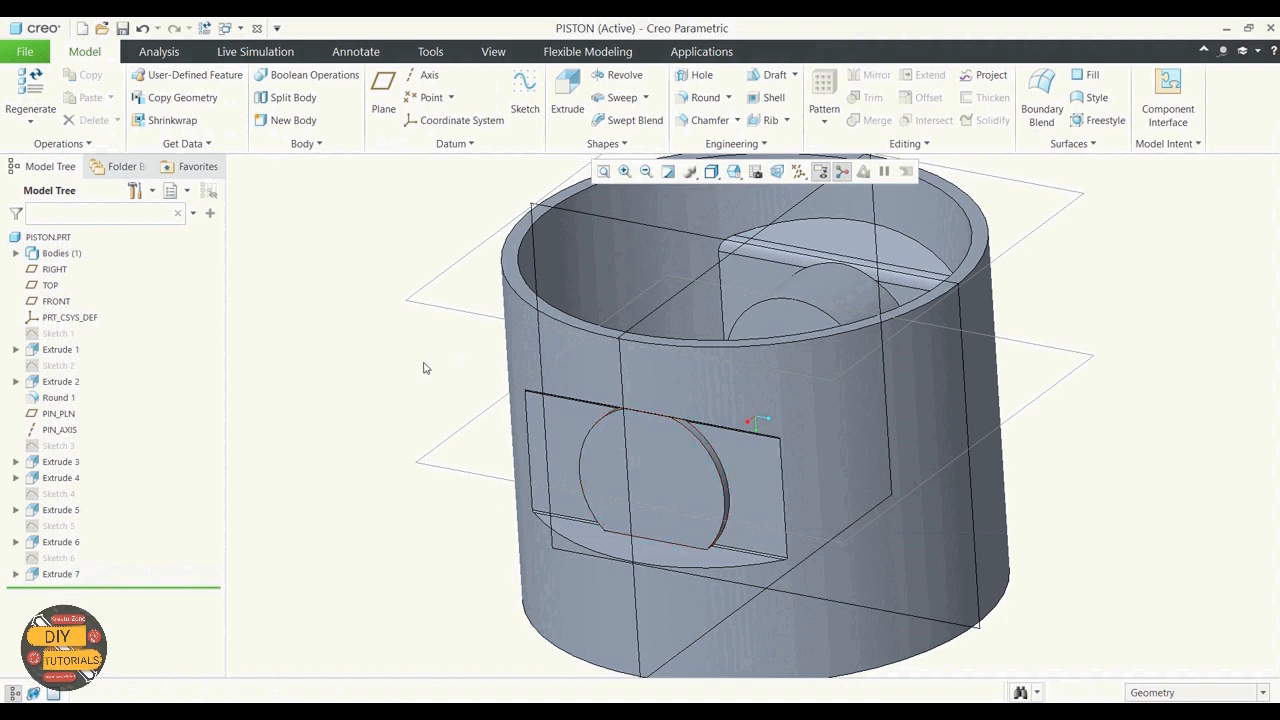
Mirror Extrude 7 about the RIGHT datum plane onto the opposite recessed face
{"action": "middle_click_drag", "start_coordinate": [423, 368], "coordinate": [527, 397]}
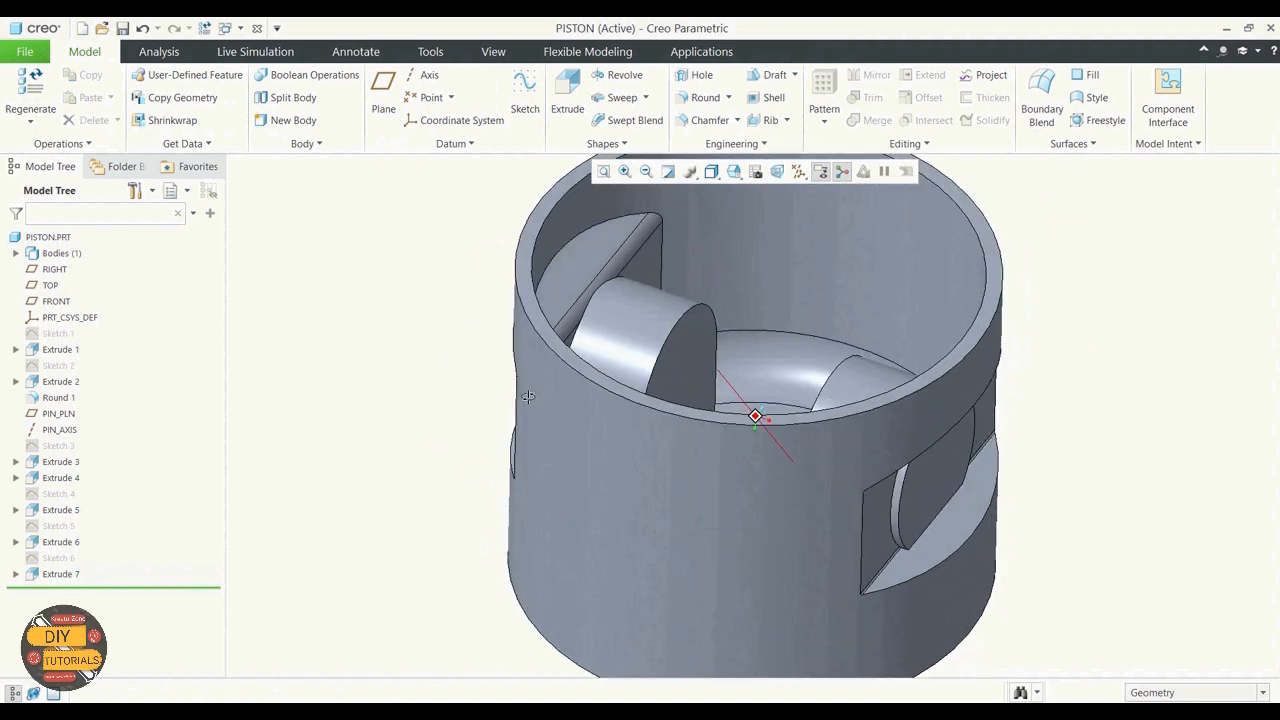
{"action": "key", "text": "ctrl+d"}
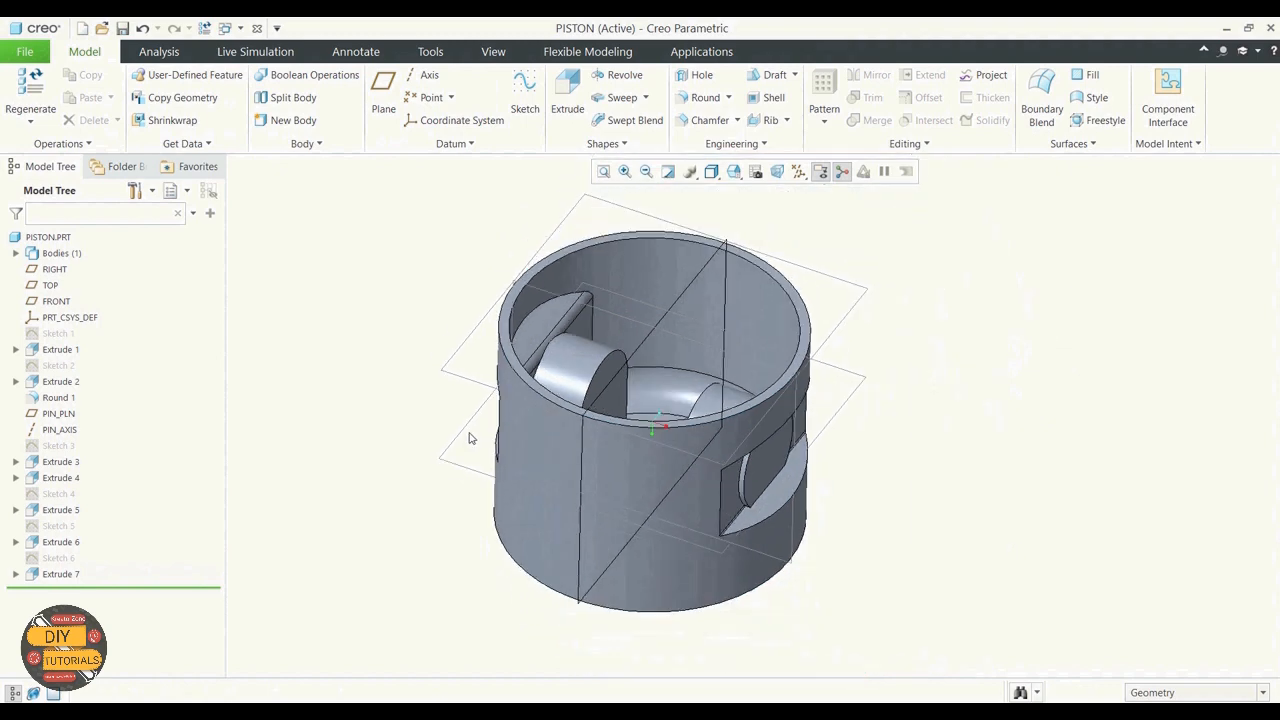
{"action": "left_click", "coordinate": [62, 575]}
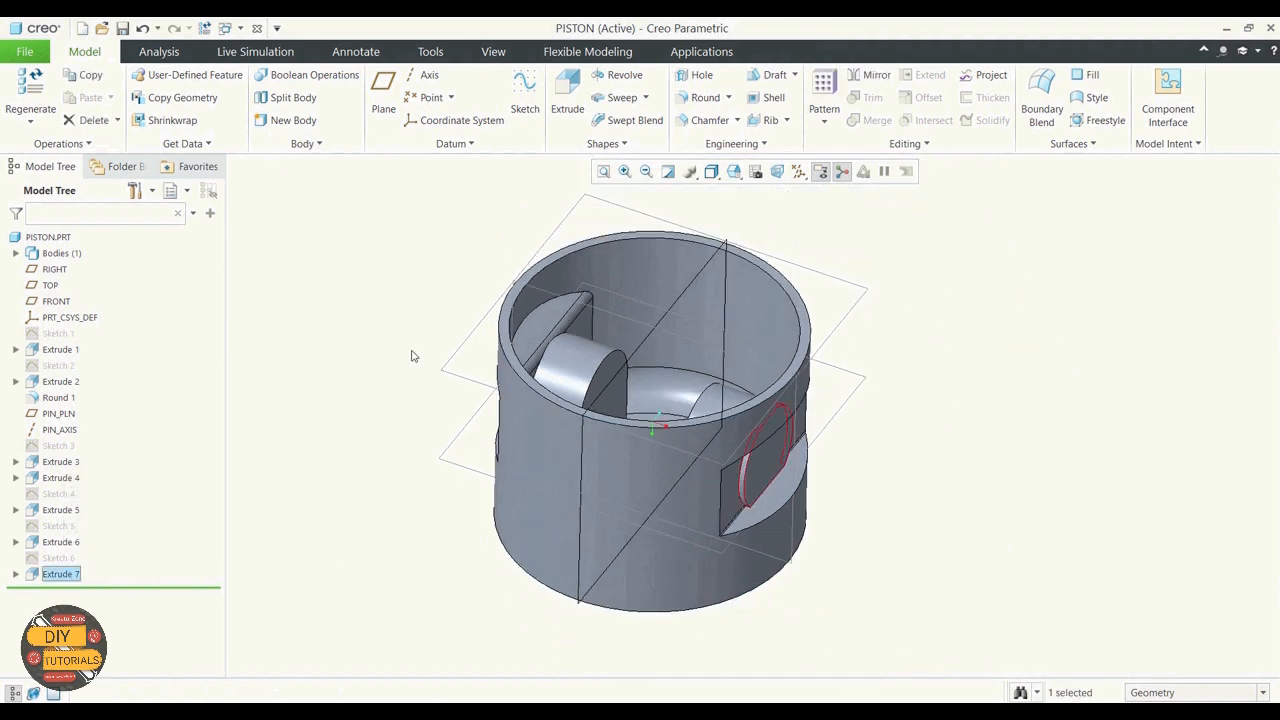
{"action": "left_click", "coordinate": [872, 93]}
{"action": "left_click", "coordinate": [717, 262]}
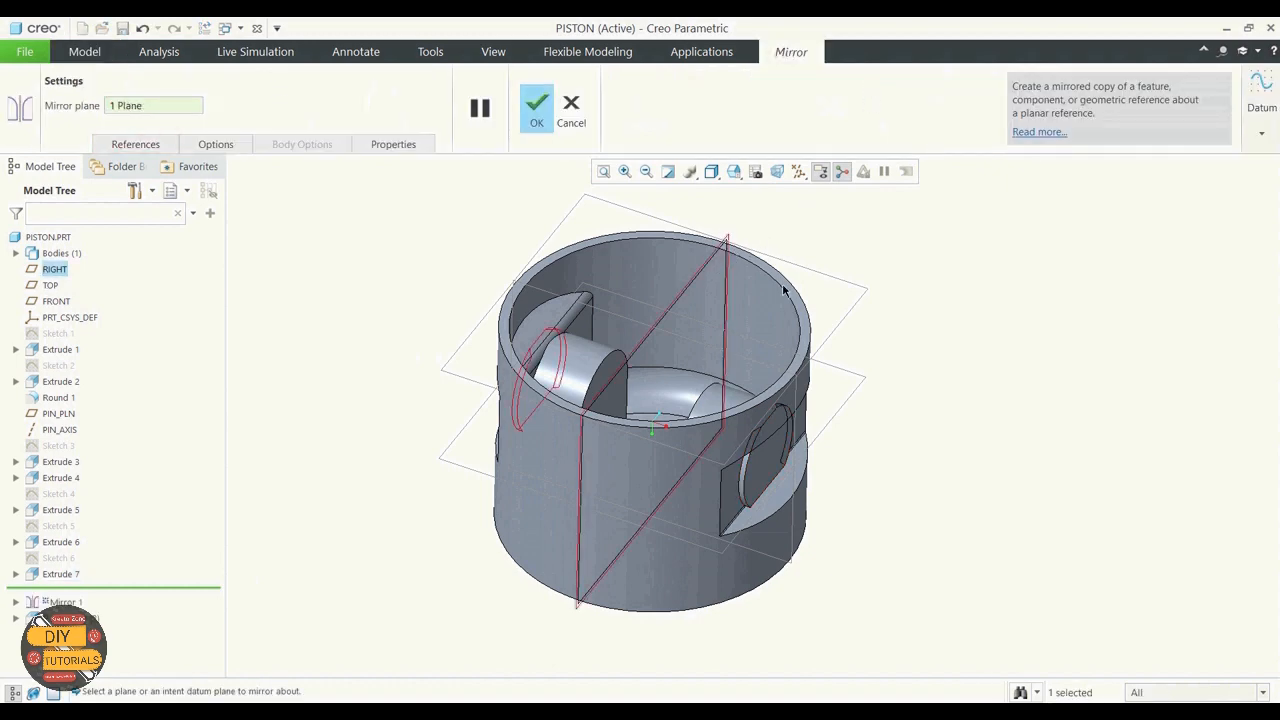
{"action": "middle_click_drag", "start_coordinate": [879, 291], "coordinate": [951, 277]}
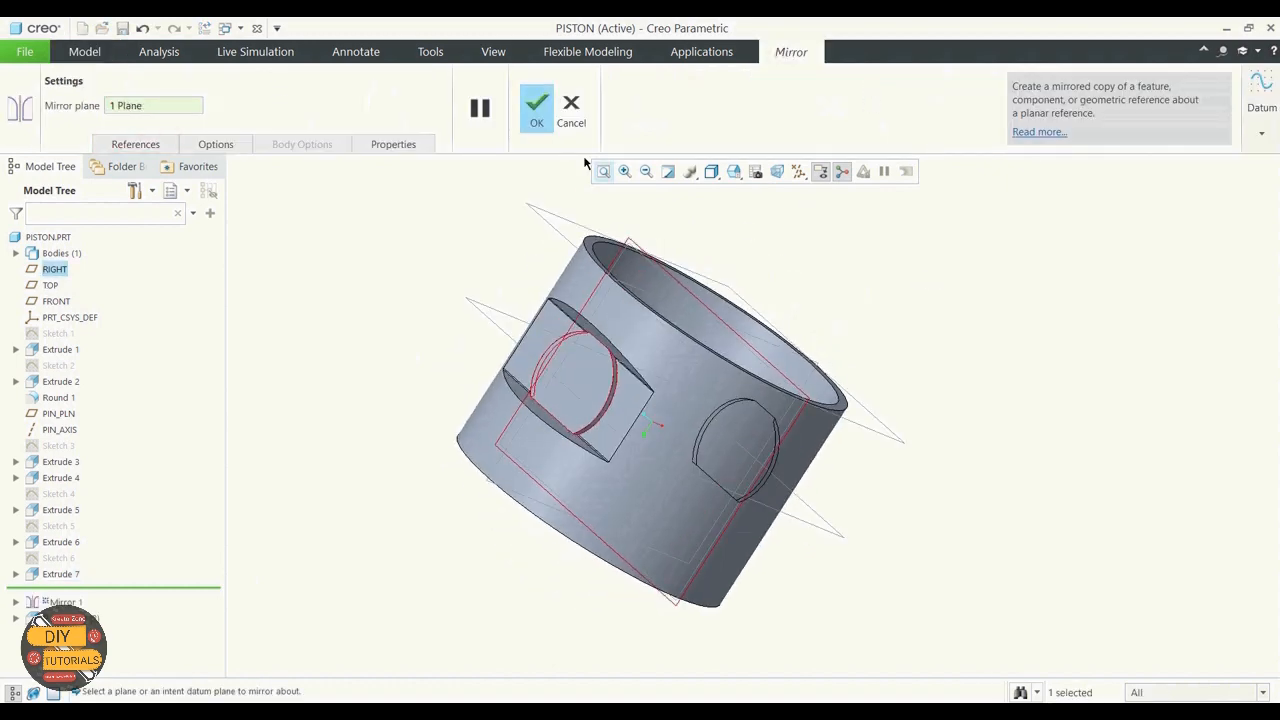
{"action": "left_click", "coordinate": [536, 104]}
Turn on the display of datum axes in the model view
{"action": "middle_click_drag", "start_coordinate": [429, 320], "coordinate": [351, 363]}
{"action": "left_click", "coordinate": [356, 354]}
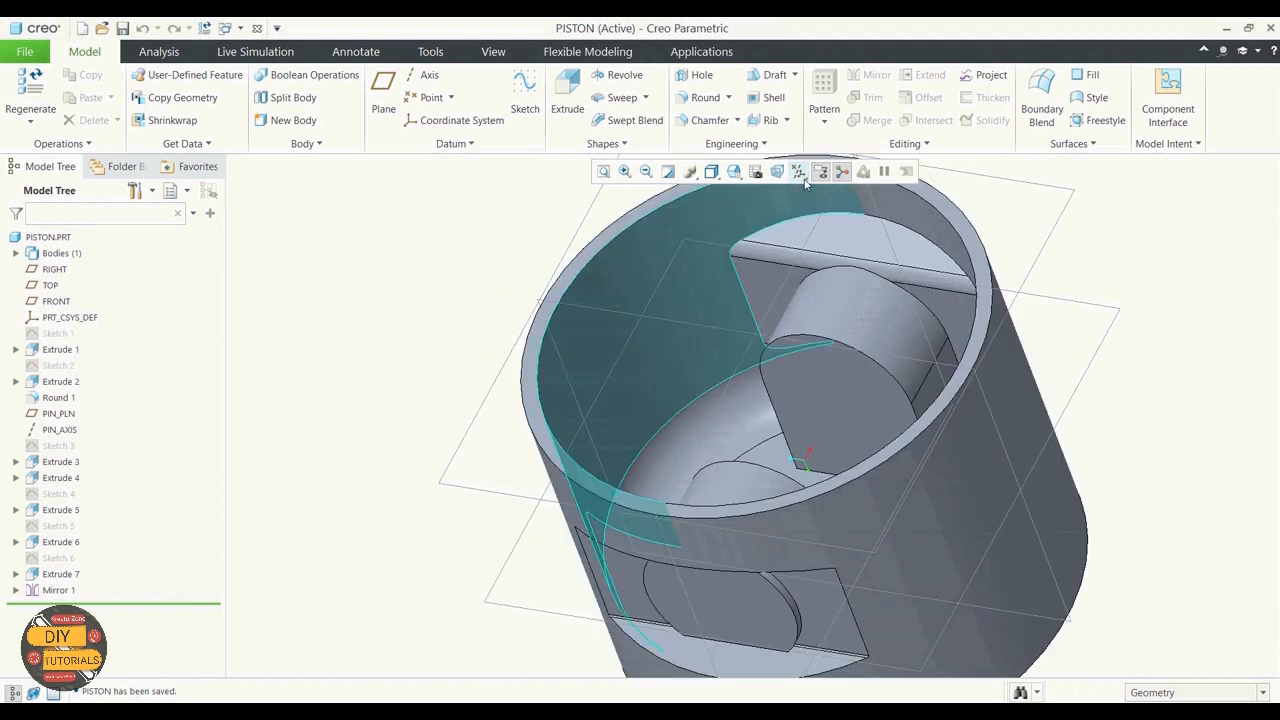
{"action": "left_click", "coordinate": [800, 172]}
{"action": "left_click", "coordinate": [806, 209]}
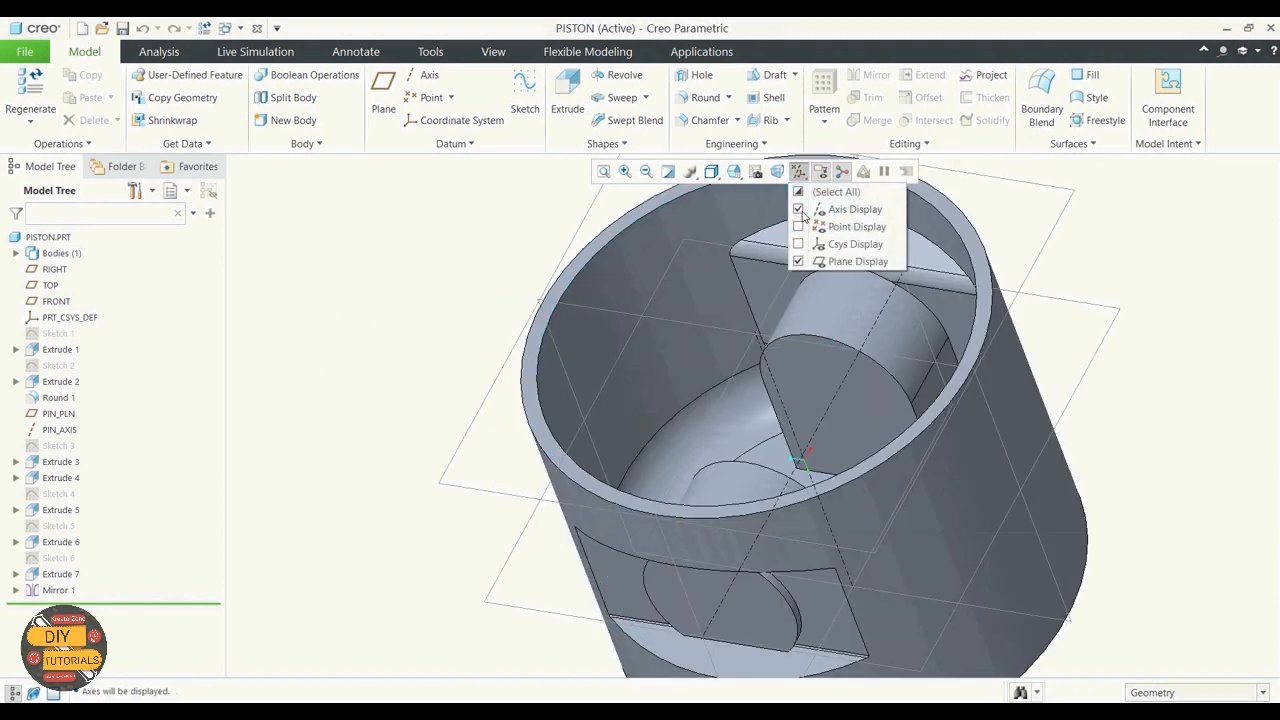
Start a simple hole placed on PIN_AXIS with the RIGHT datum plane as its placement reference
{"action": "left_click", "coordinate": [490, 262]}
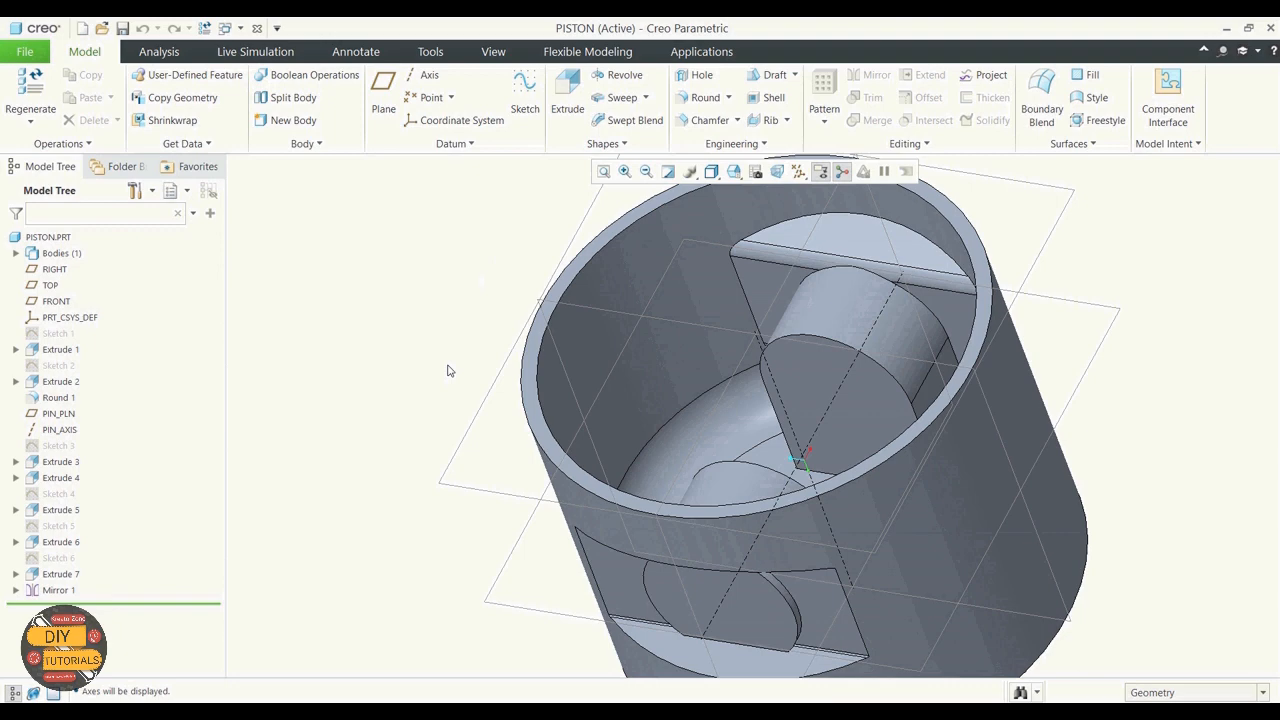
{"action": "left_click", "coordinate": [700, 80]}
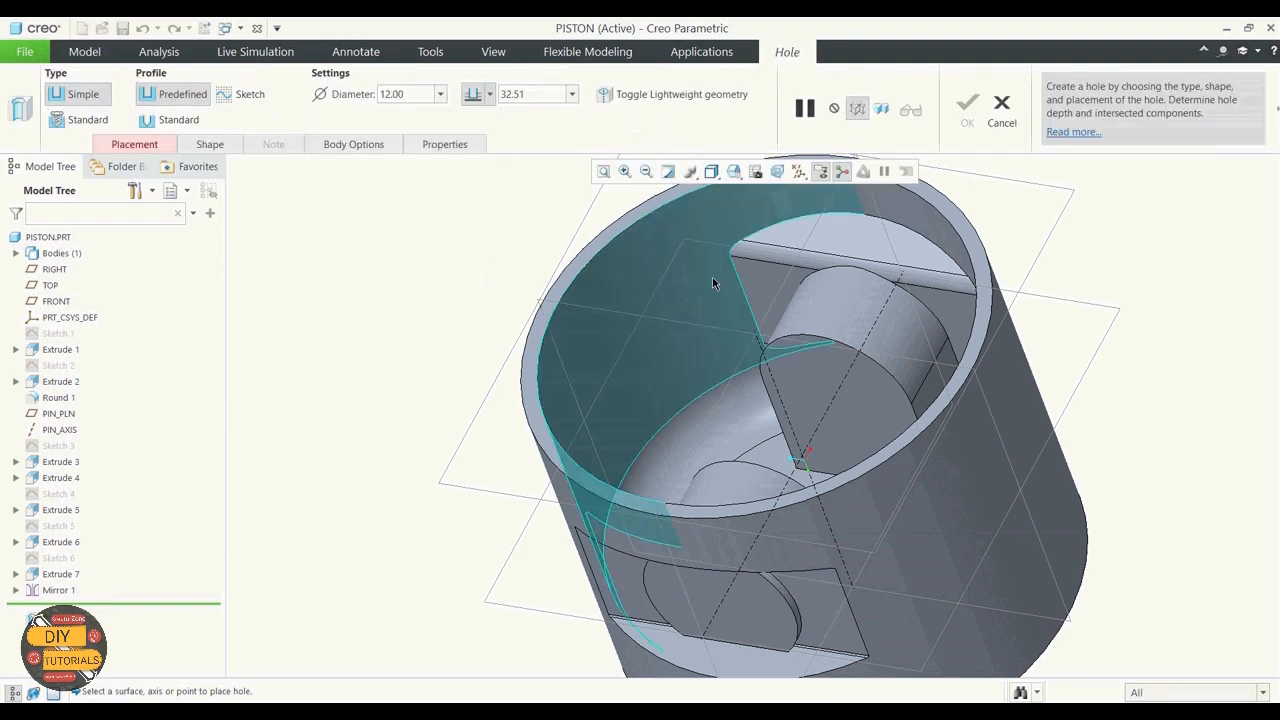
{"action": "left_click", "coordinate": [722, 608]}
{"action": "scroll", "coordinate": [780, 344], "scroll_direction": "down", "scroll_amount": 3}
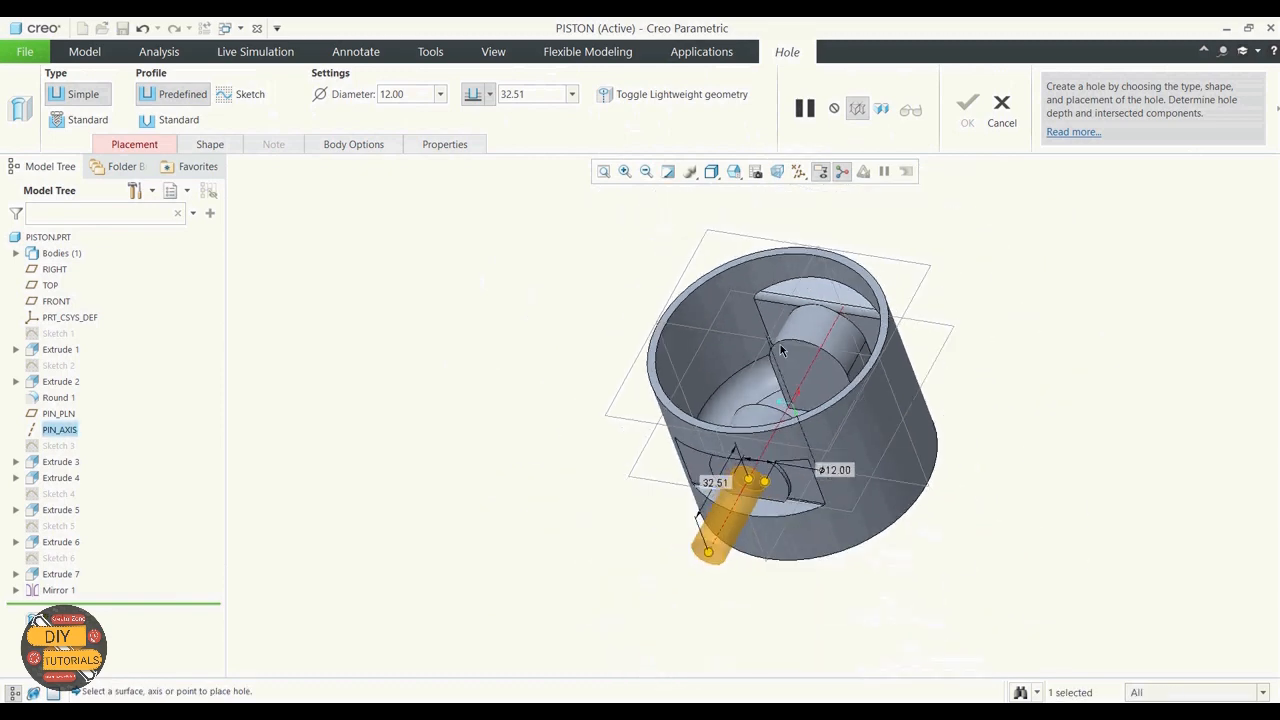
{"action": "scroll", "coordinate": [752, 550], "scroll_direction": "up", "scroll_amount": 3}
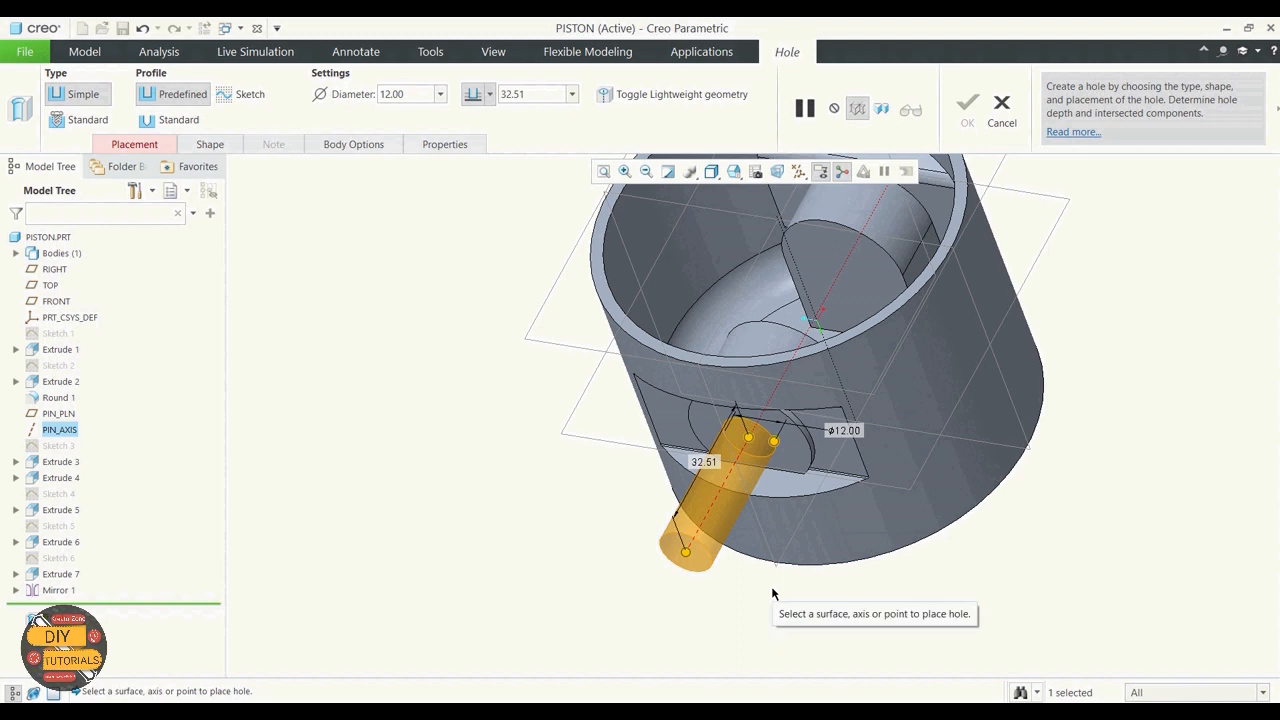
{"action": "left_click", "coordinate": [738, 218], "text": "ctrl"}
{"action": "scroll", "coordinate": [728, 369], "scroll_direction": "down", "scroll_amount": 4}
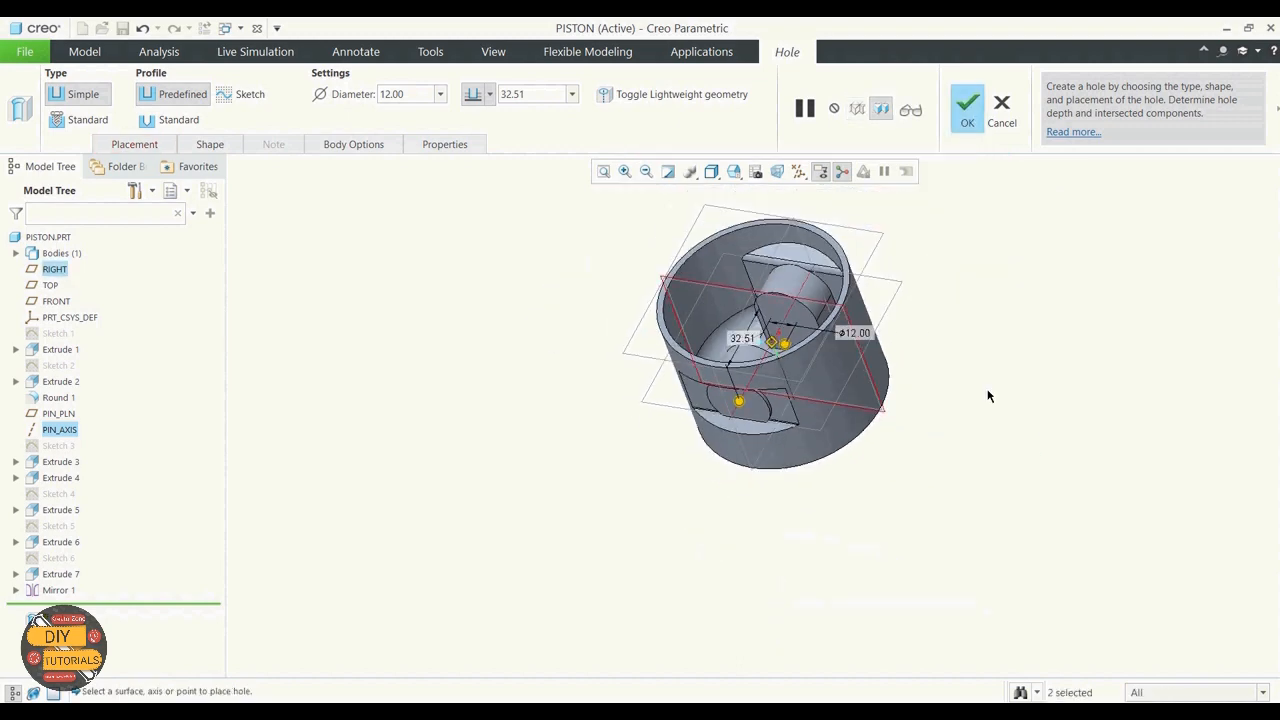
{"action": "middle_click_drag", "start_coordinate": [989, 396], "coordinate": [1046, 322]}
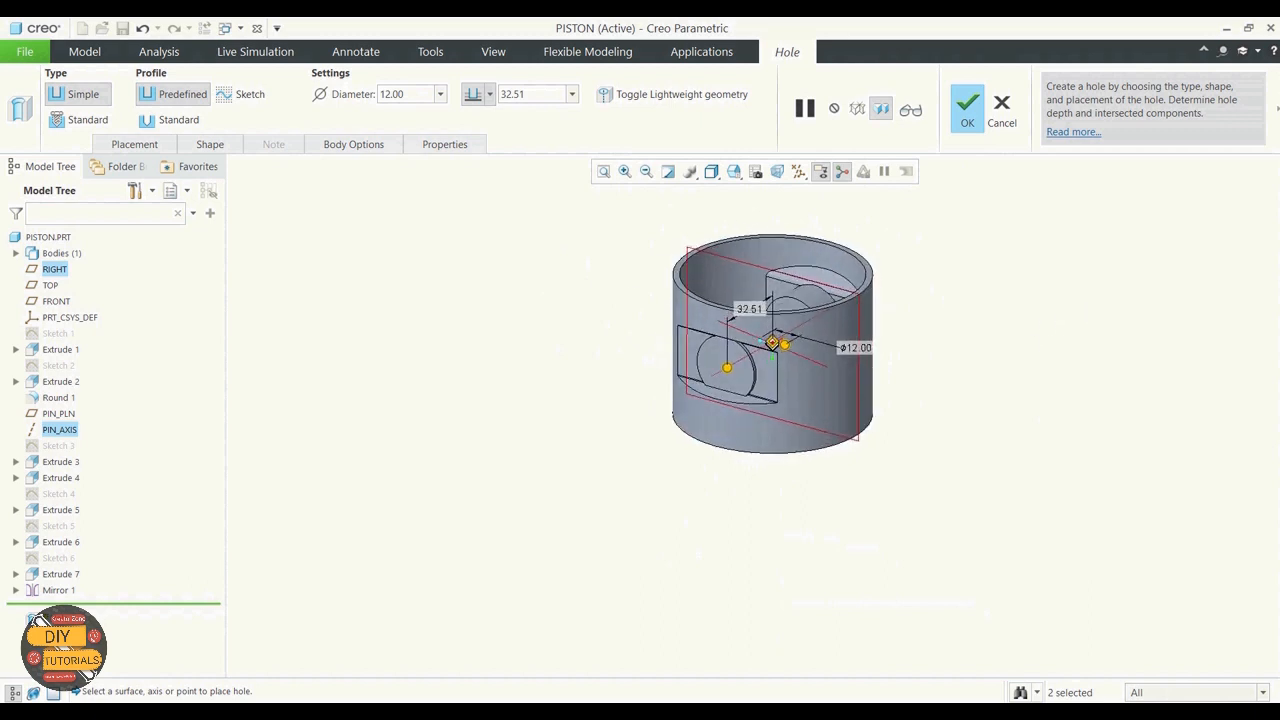
Set the hole's depth to 160, extending symmetrically to both sides of the RIGHT datum plane
{"action": "double_click", "coordinate": [866, 350]}
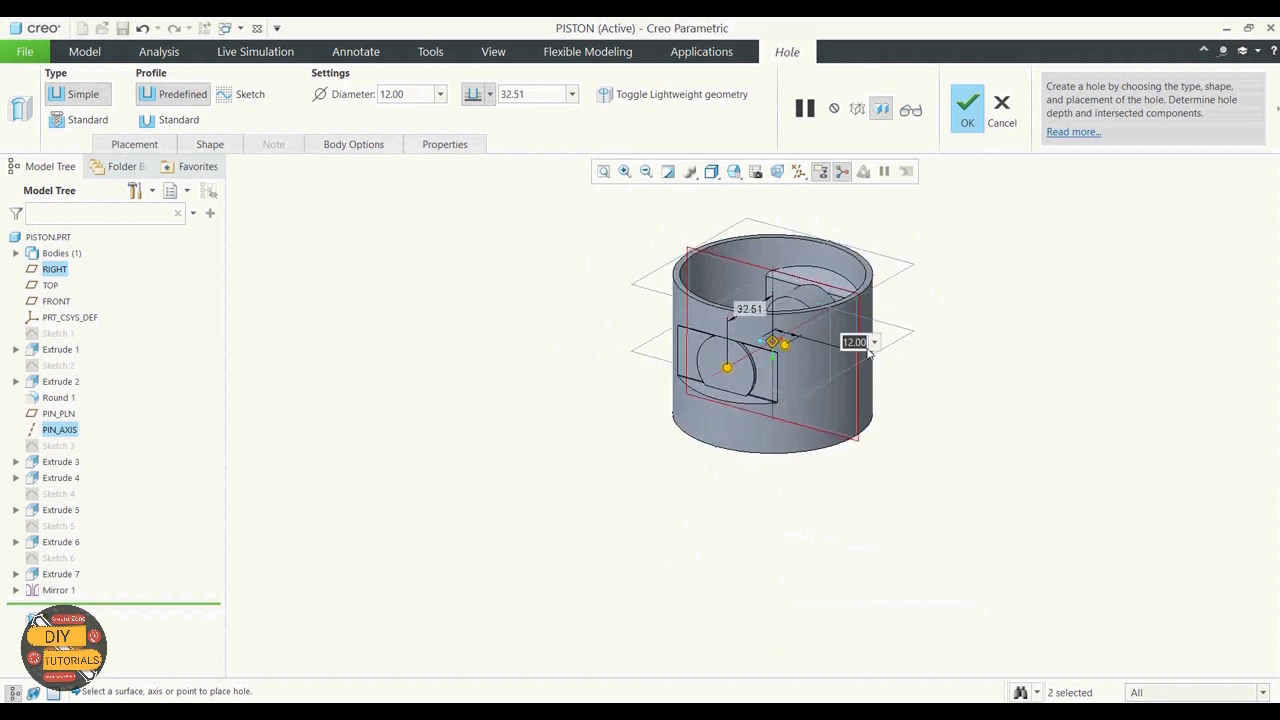
{"action": "type", "text": "20.5"}
{"action": "double_click", "coordinate": [753, 311]}
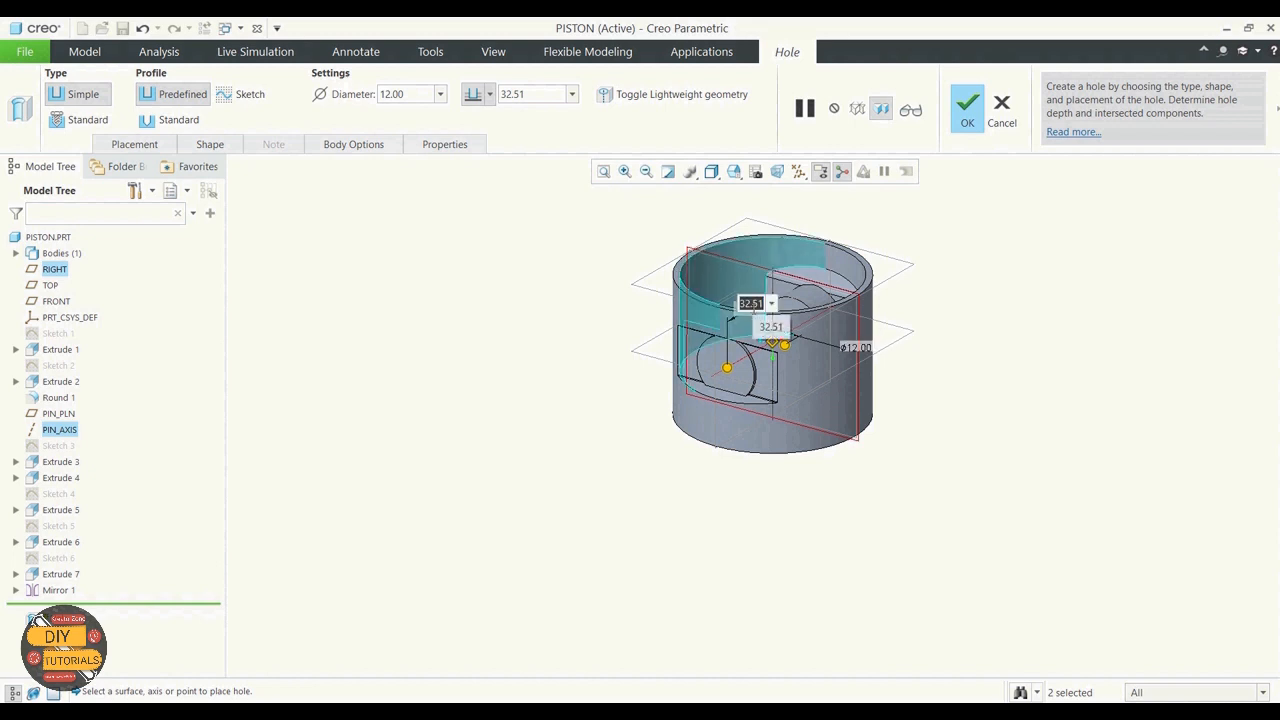
{"action": "type", "text": "160"}
{"action": "key", "text": "Return"}
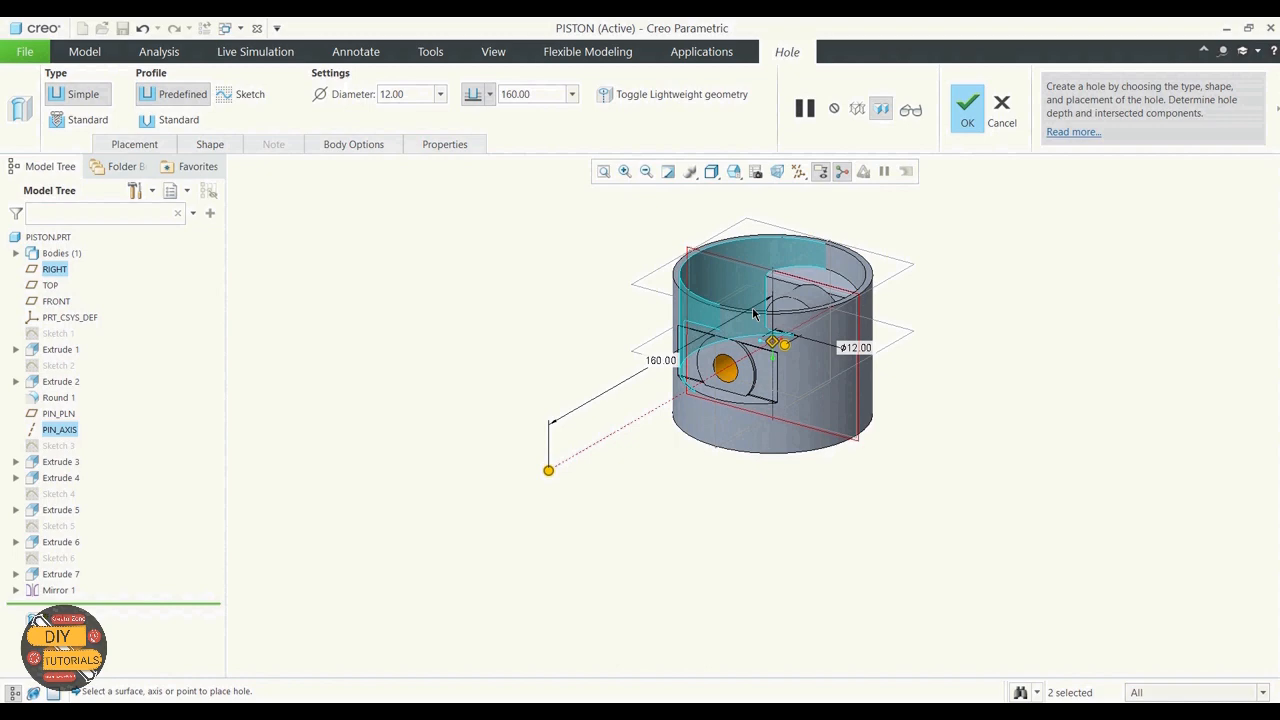
{"action": "middle_click_drag", "start_coordinate": [883, 460], "coordinate": [875, 506]}
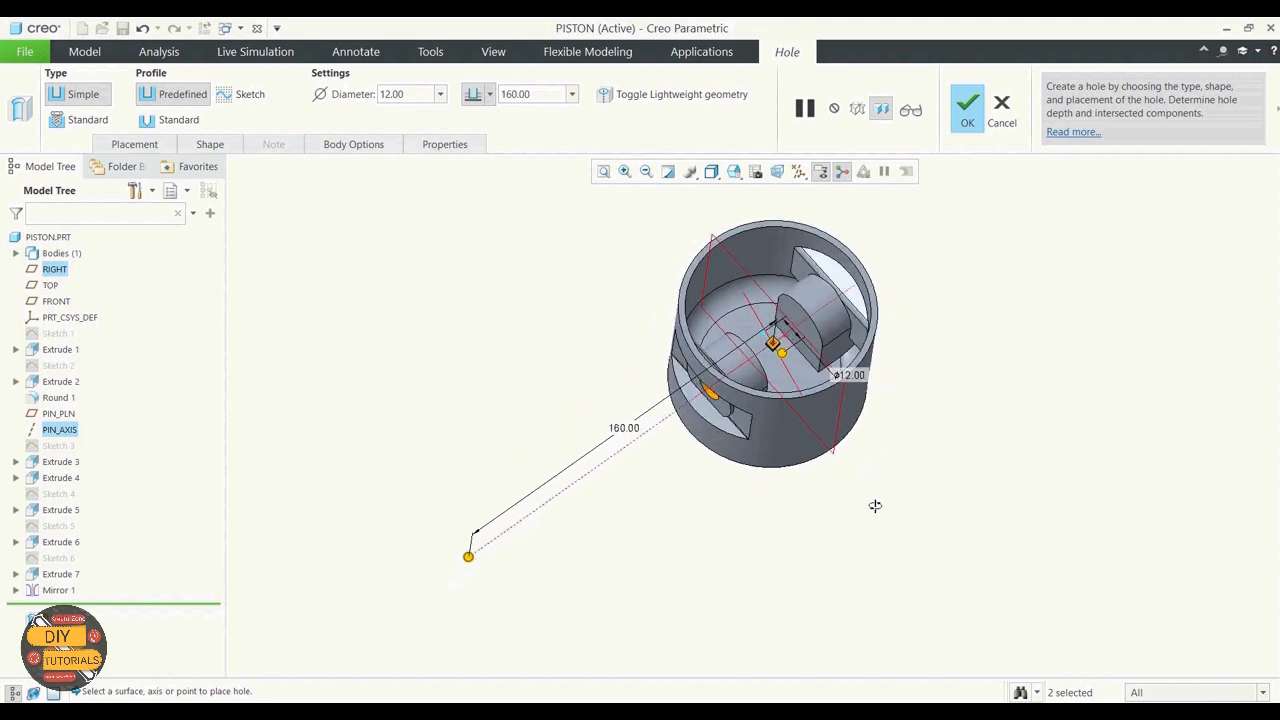
{"action": "left_click", "coordinate": [489, 94]}
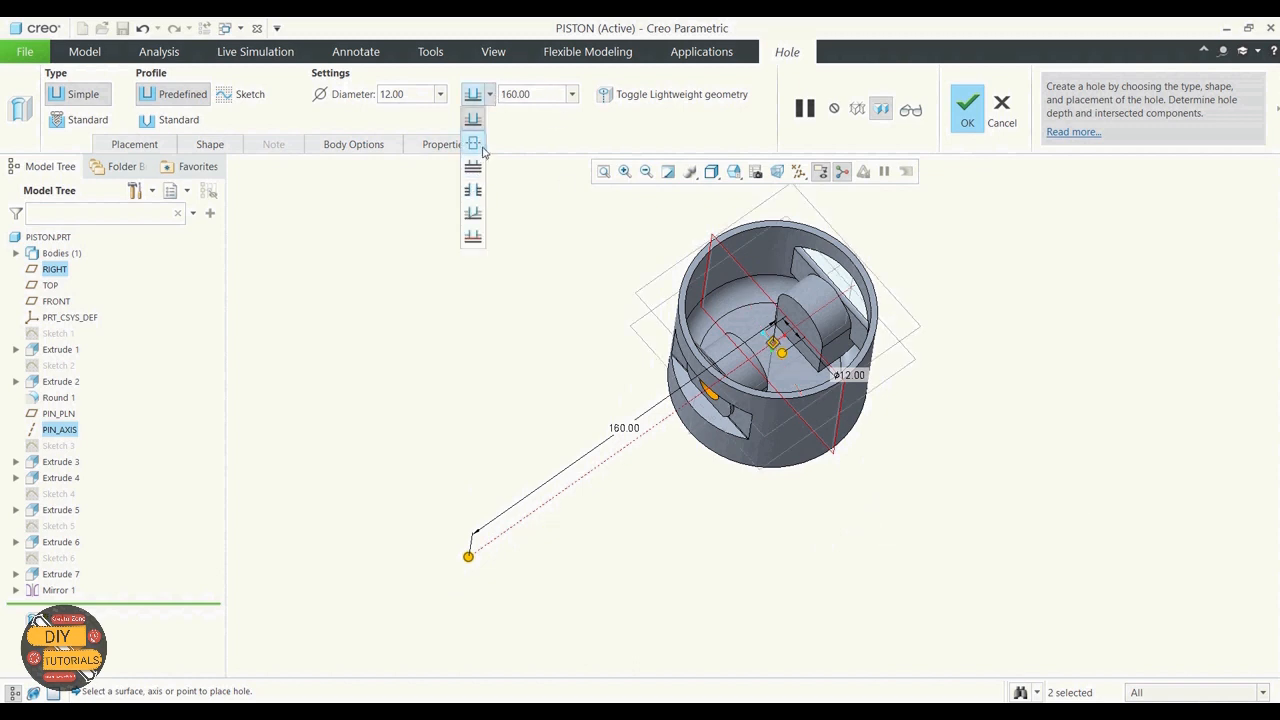
{"action": "left_click", "coordinate": [474, 144]}
{"action": "middle_click_drag", "start_coordinate": [550, 358], "coordinate": [574, 346]}
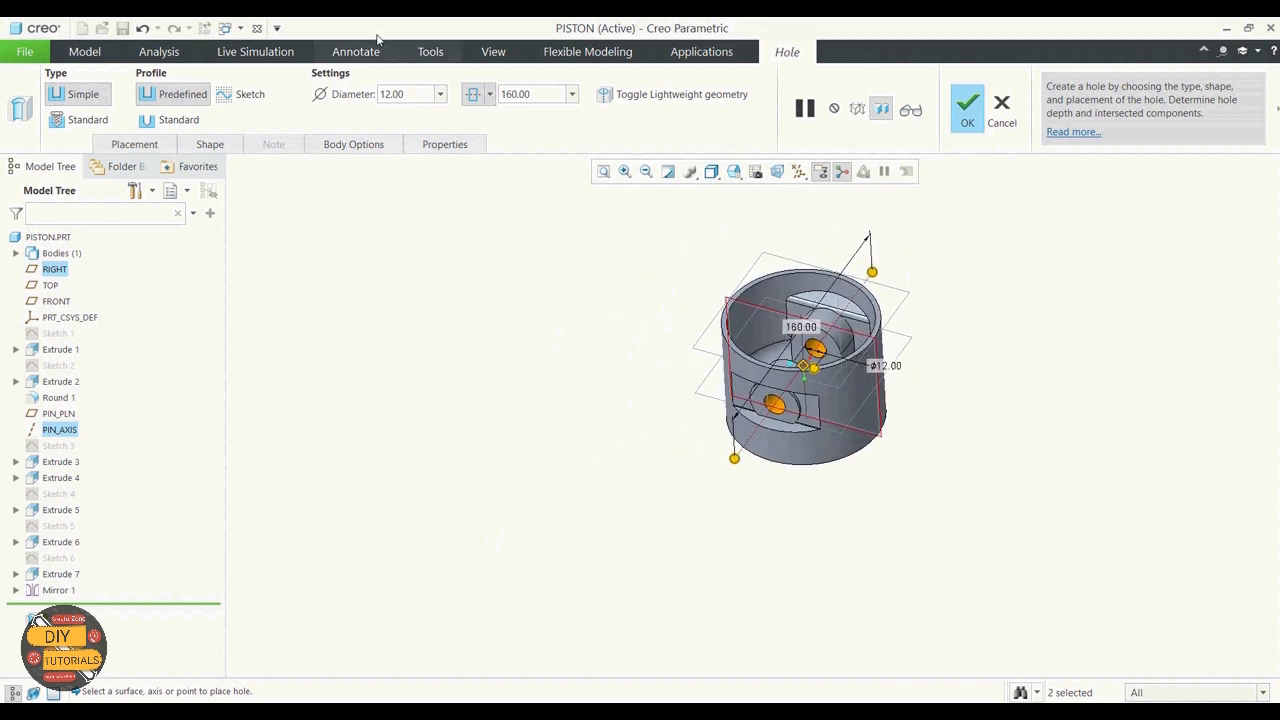
Set the hole's diameter to 20.5 and complete the hole through both pin bosses
{"action": "double_click", "coordinate": [395, 93]}
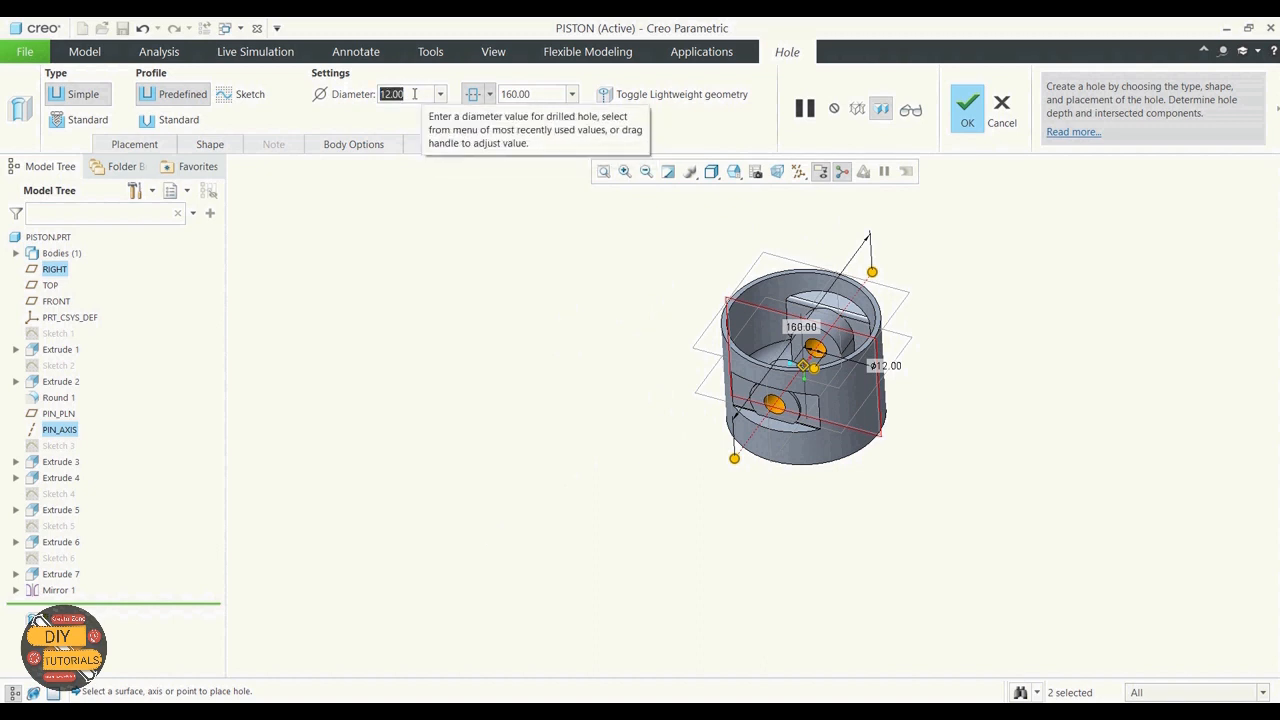
{"action": "type", "text": "20.5"}
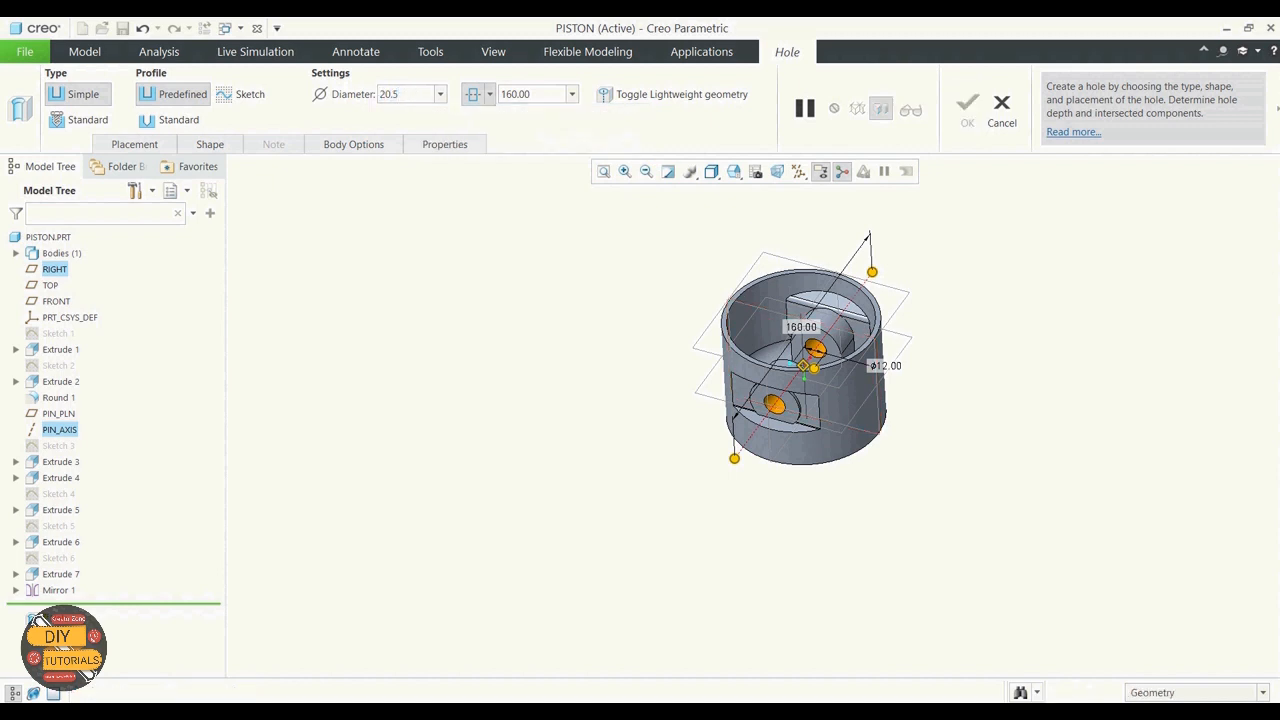
{"action": "key", "text": "Return"}
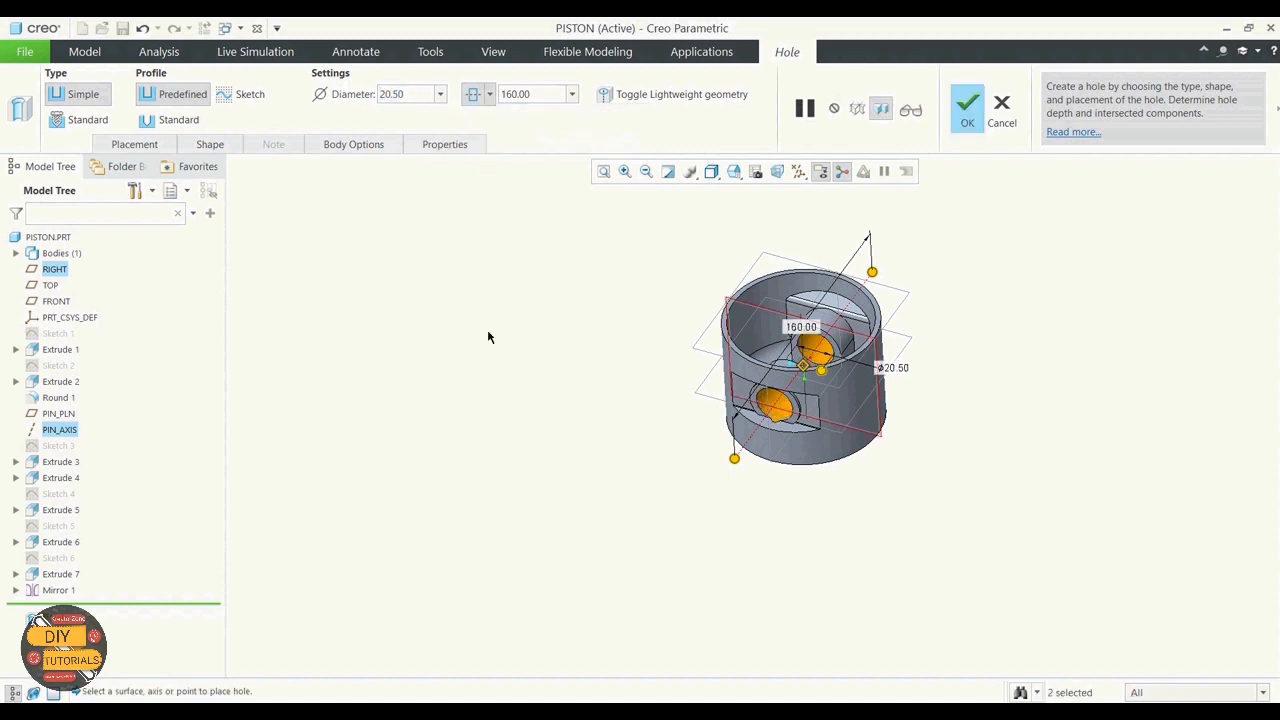
{"action": "middle_click_drag", "start_coordinate": [487, 337], "coordinate": [506, 289]}
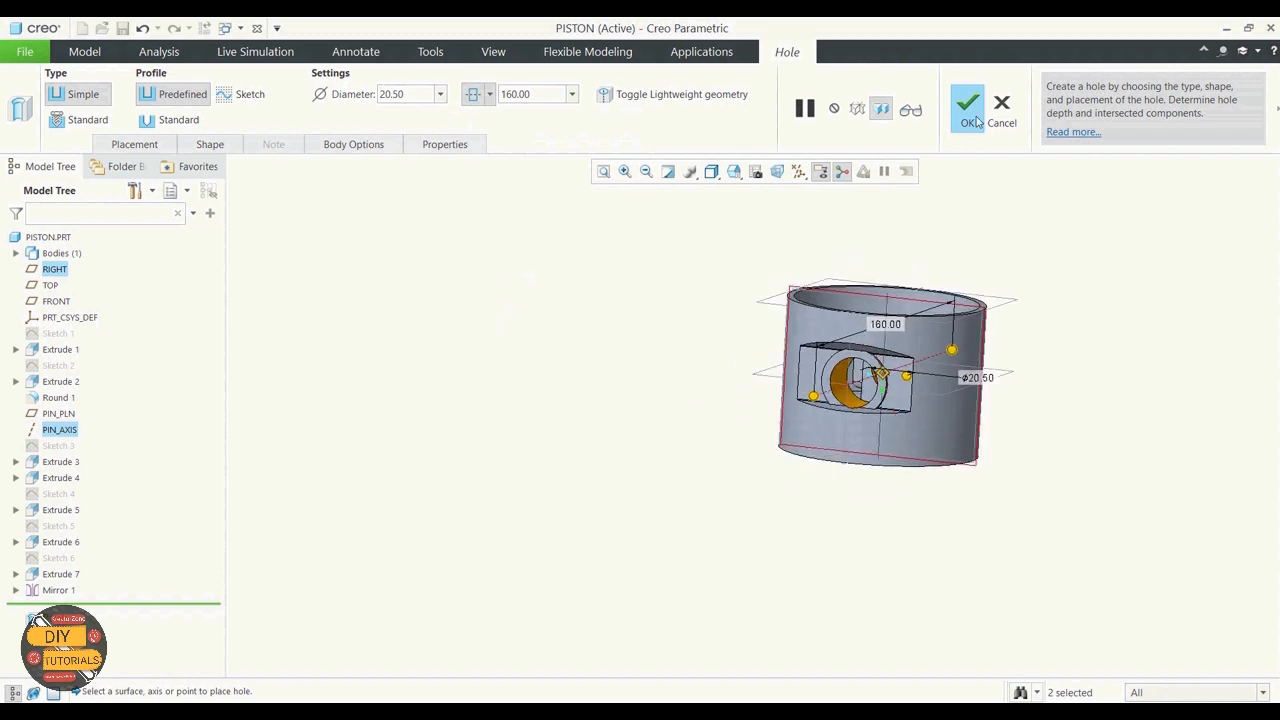
{"action": "scroll", "coordinate": [958, 250], "scroll_direction": "down", "scroll_amount": 1}
{"action": "middle_click_drag", "start_coordinate": [957, 251], "coordinate": [928, 294]}
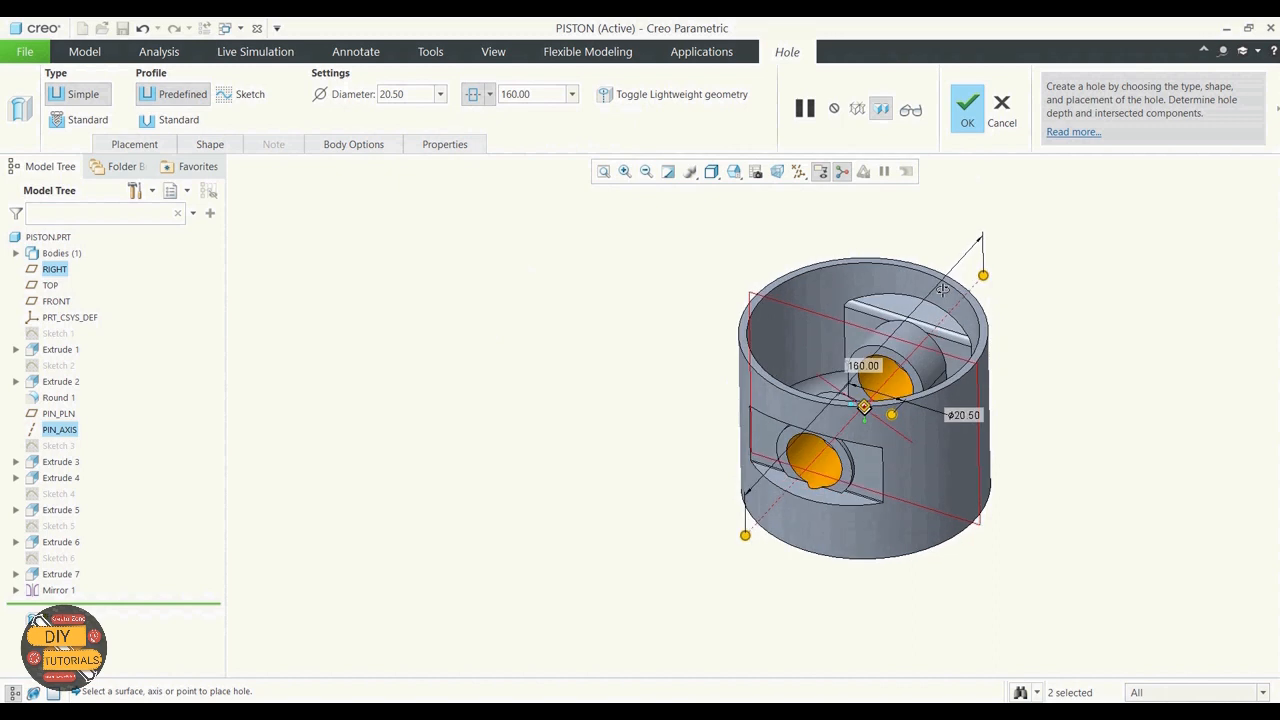
{"action": "left_click", "coordinate": [967, 105]}
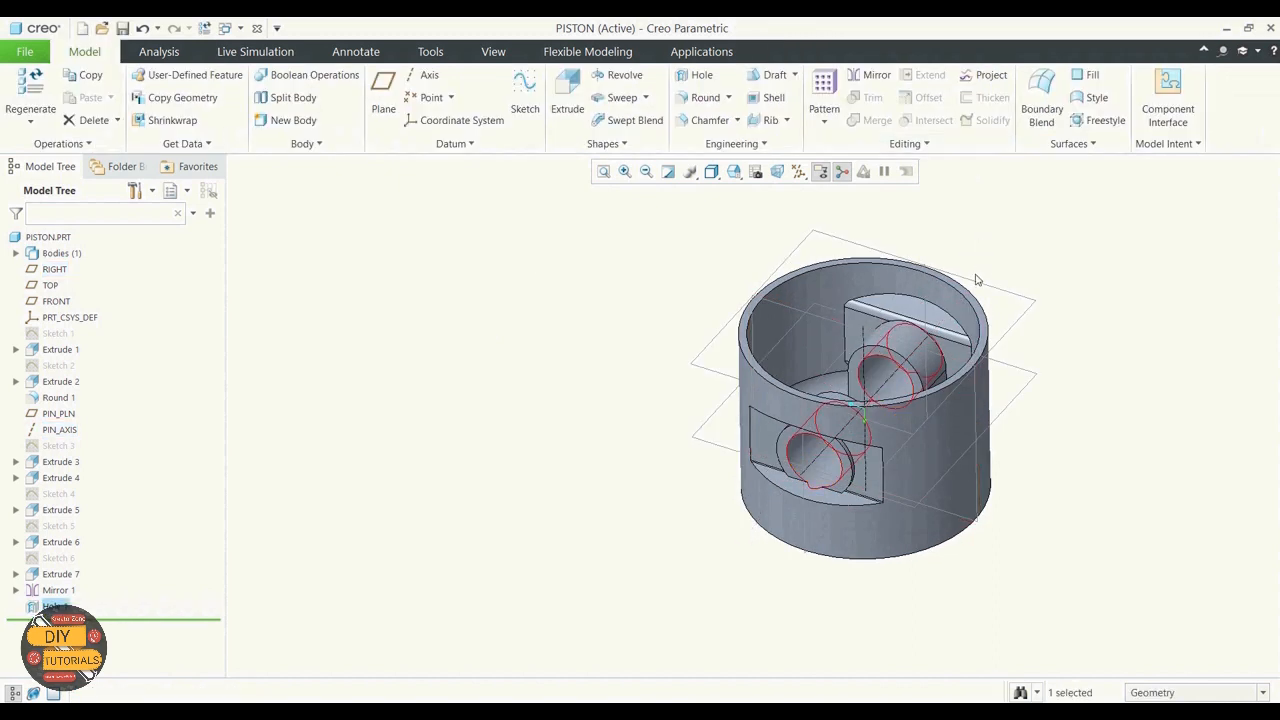
{"action": "left_click", "coordinate": [585, 271]}
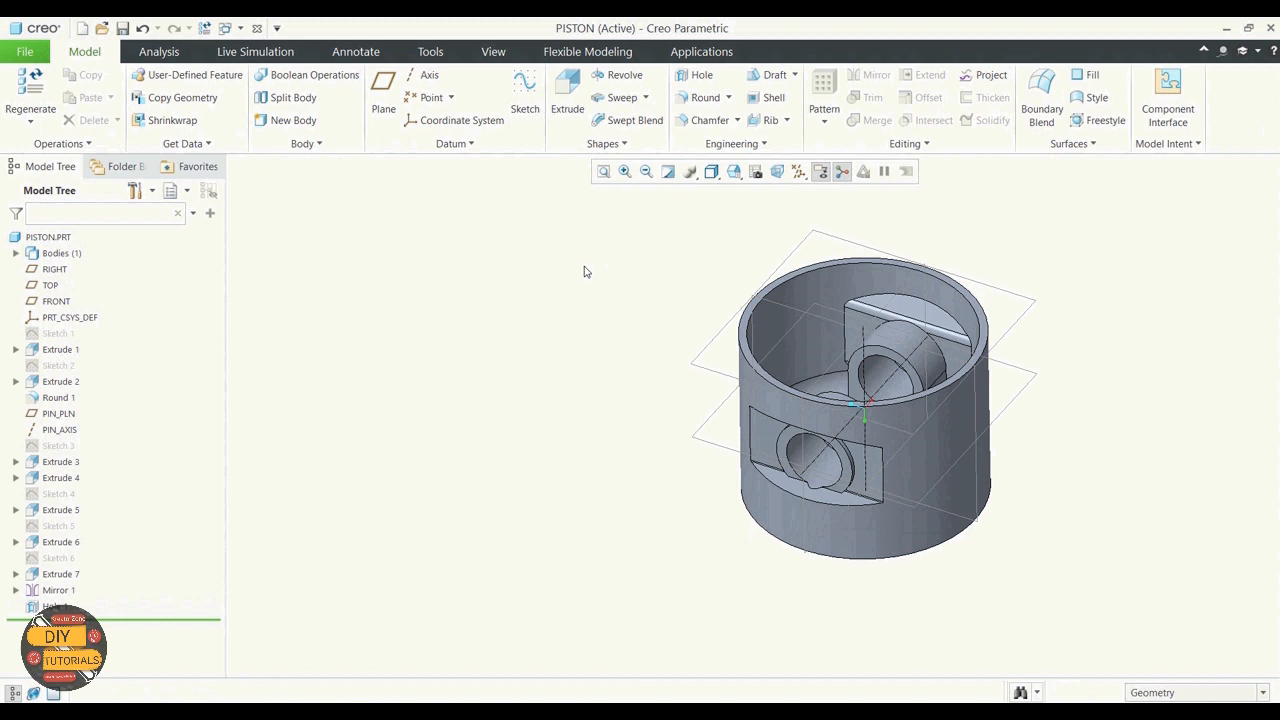
Return the model to its default orientation and turn off the display of all datum features
{"action": "key", "text": "ctrl+d"}
{"action": "left_click", "coordinate": [804, 171]}
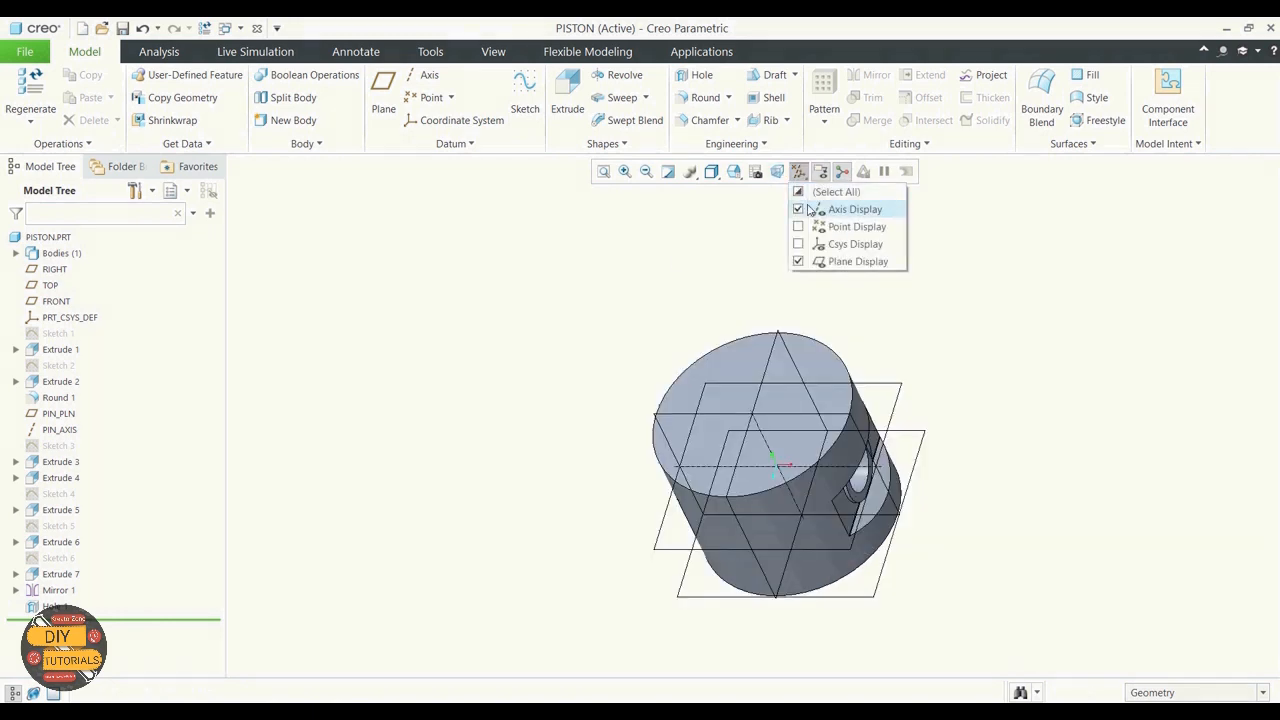
{"action": "left_click", "coordinate": [806, 193]}
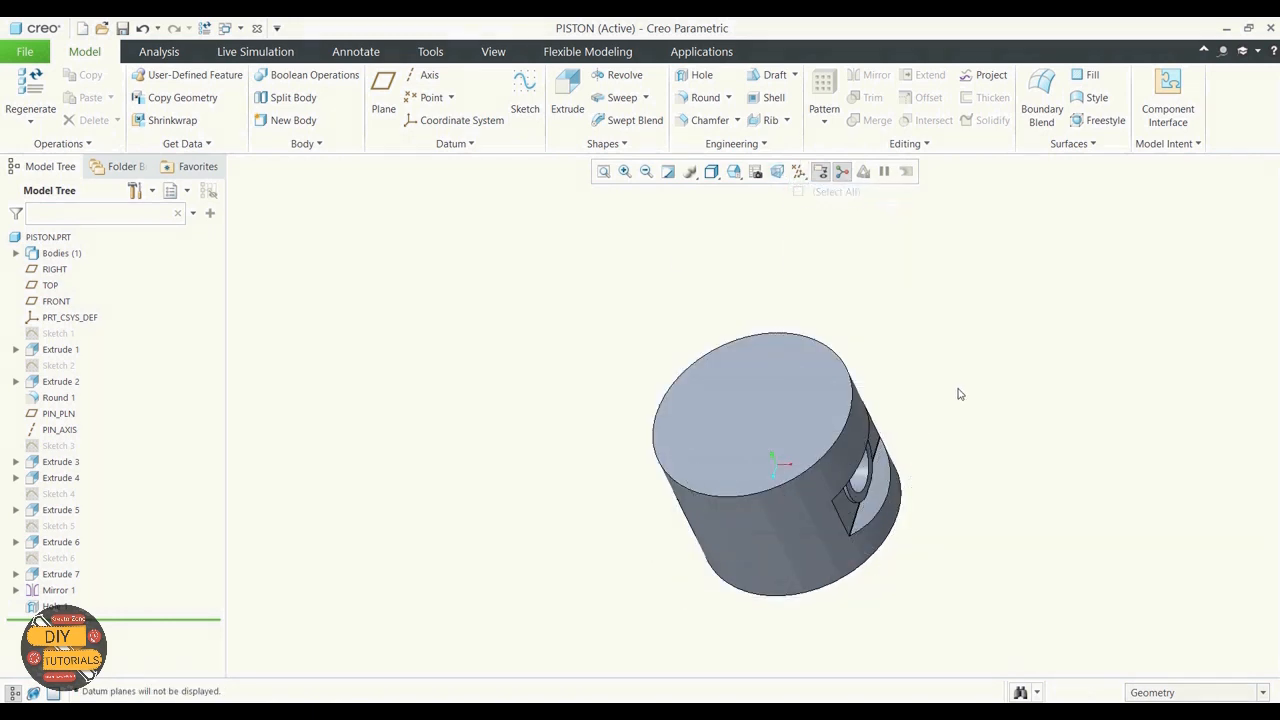
Start a round of radius 5 on one pin boss's inner end edge, its base edge and the adjoining curved edge at the piston wall
{"action": "middle_click_drag", "start_coordinate": [958, 392], "coordinate": [757, 306]}
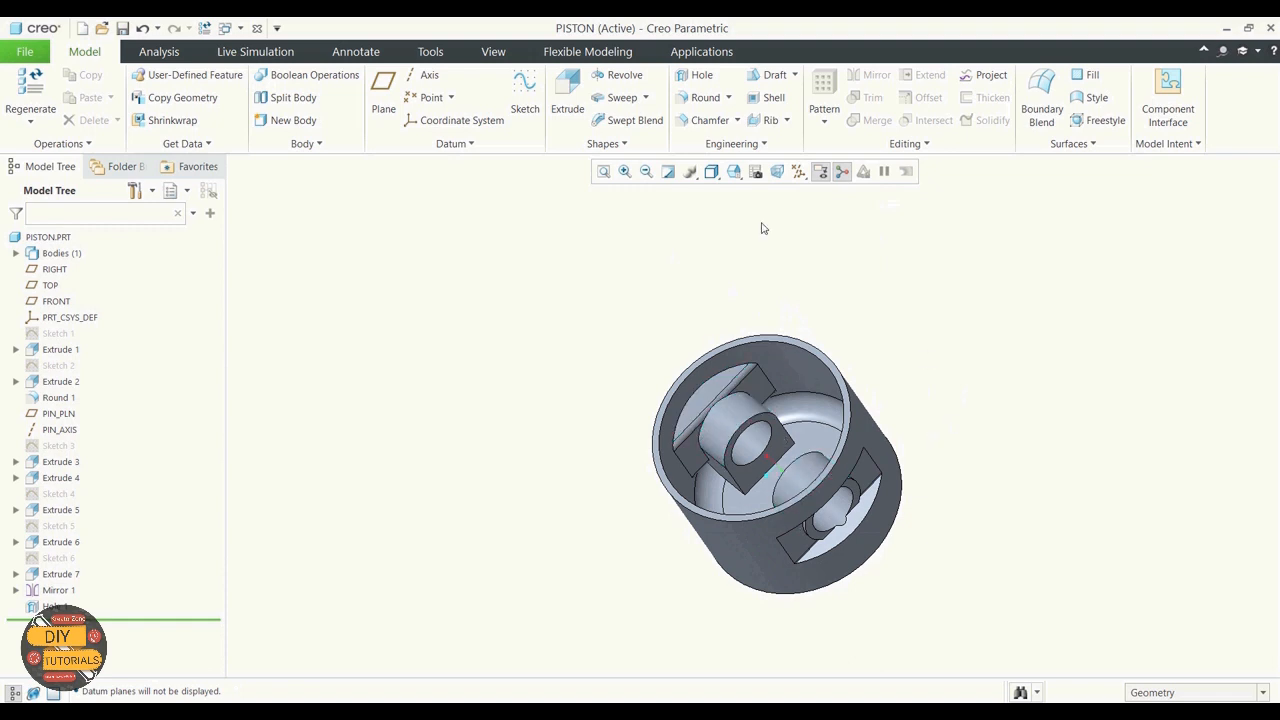
{"action": "left_click", "coordinate": [709, 101]}
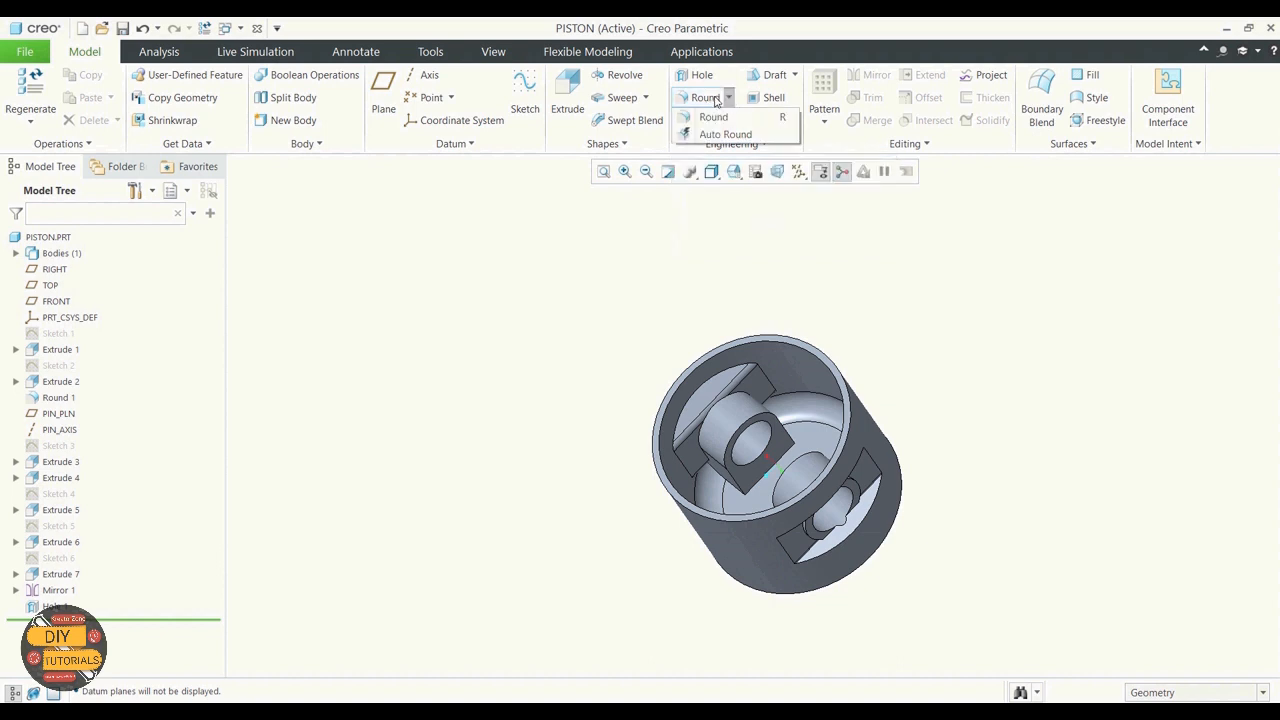
{"action": "left_click", "coordinate": [713, 119]}
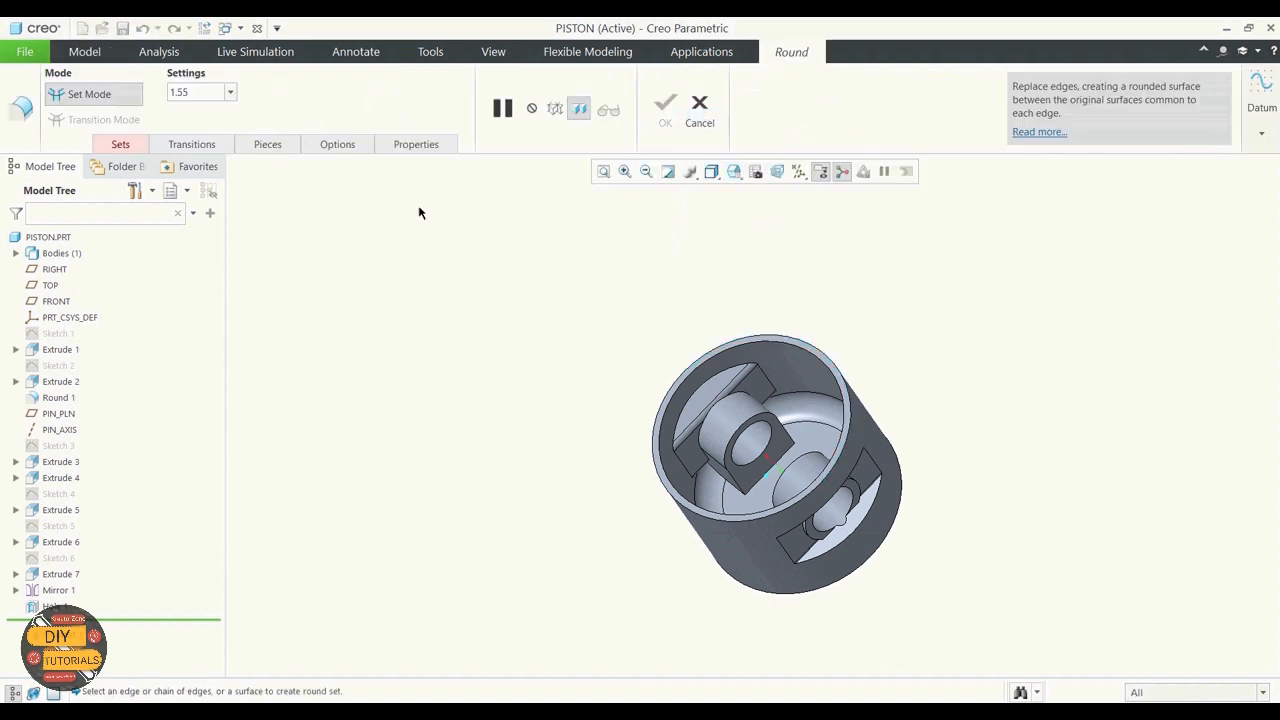
{"action": "double_click", "coordinate": [201, 92]}
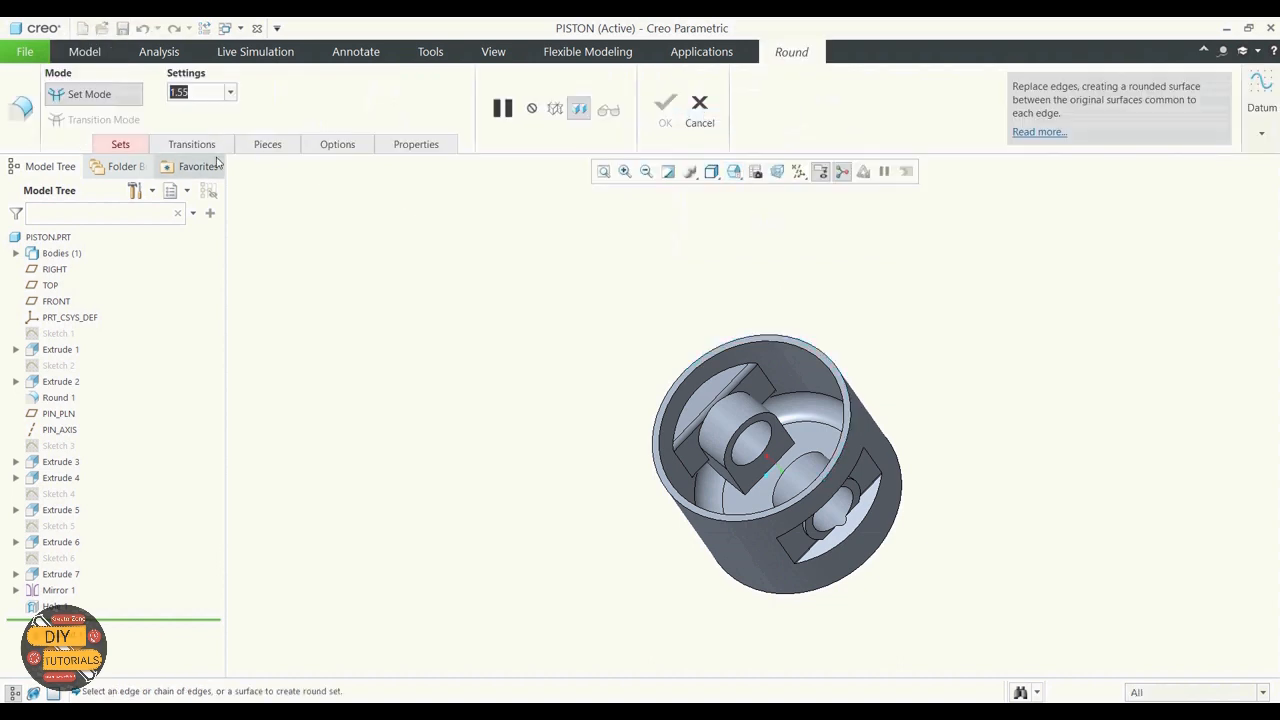
{"action": "type", "text": "5"}
{"action": "key", "text": "Return"}
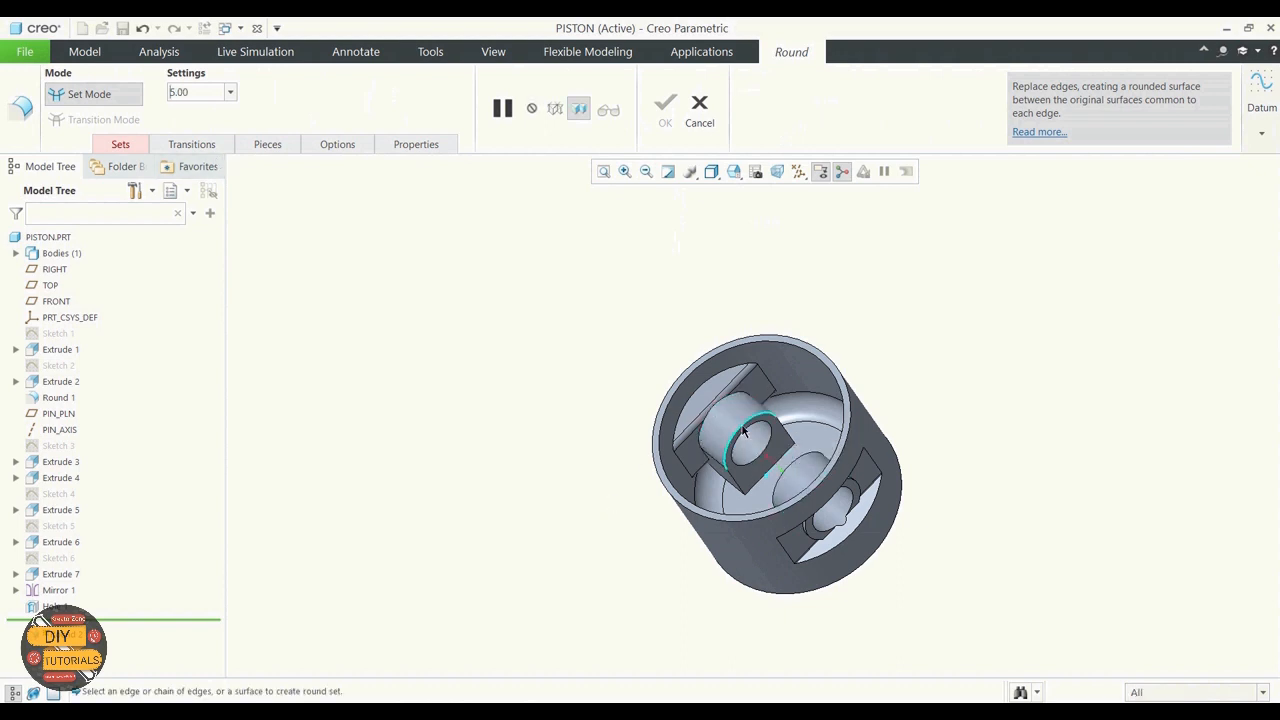
{"action": "left_click", "coordinate": [743, 431]}
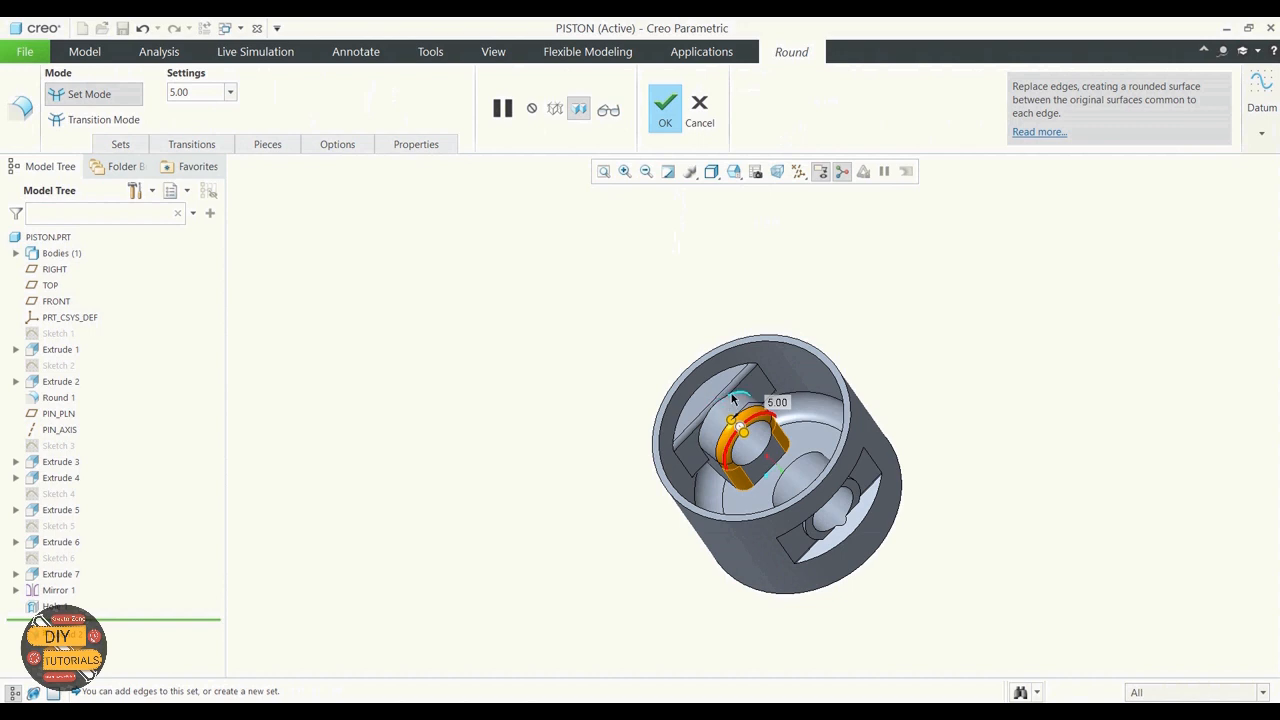
{"action": "left_click", "coordinate": [733, 397], "text": "ctrl"}
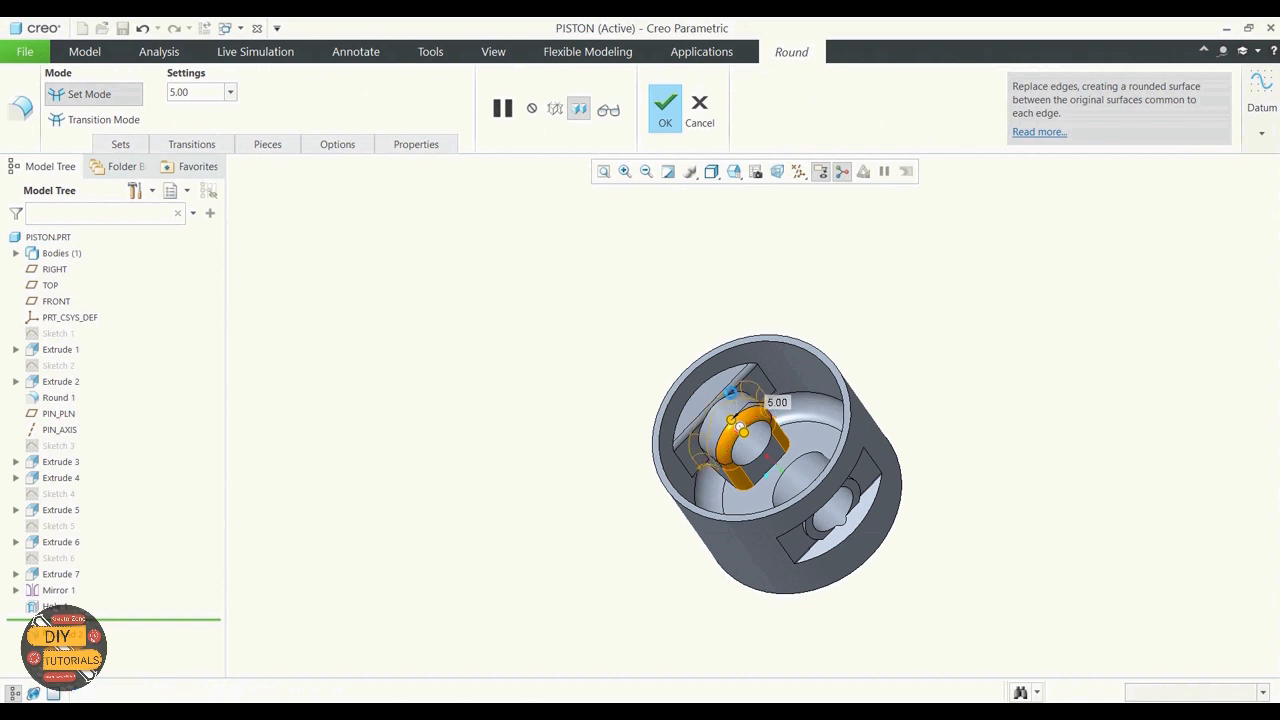
{"action": "left_click", "coordinate": [697, 392], "text": "ctrl"}
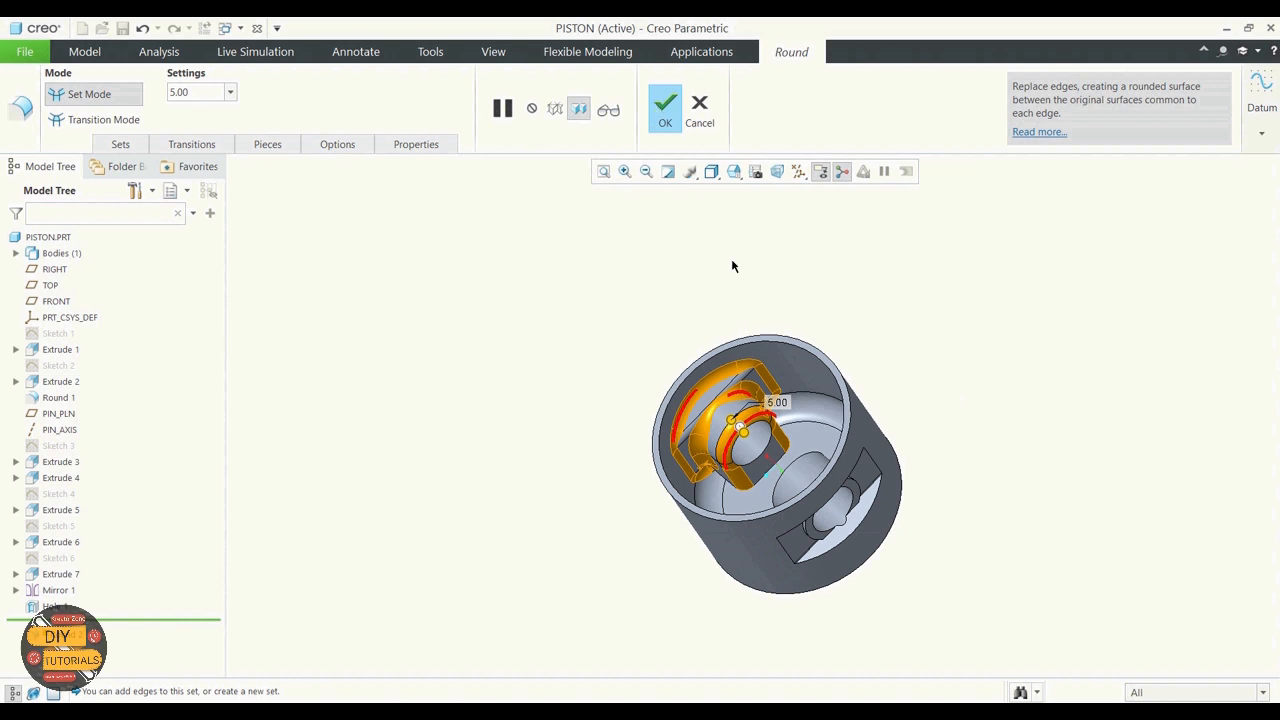
Add the three matching edges of the opposite pin boss to the round, preview it and complete the feature
{"action": "middle_click_drag", "start_coordinate": [732, 266], "coordinate": [923, 331]}
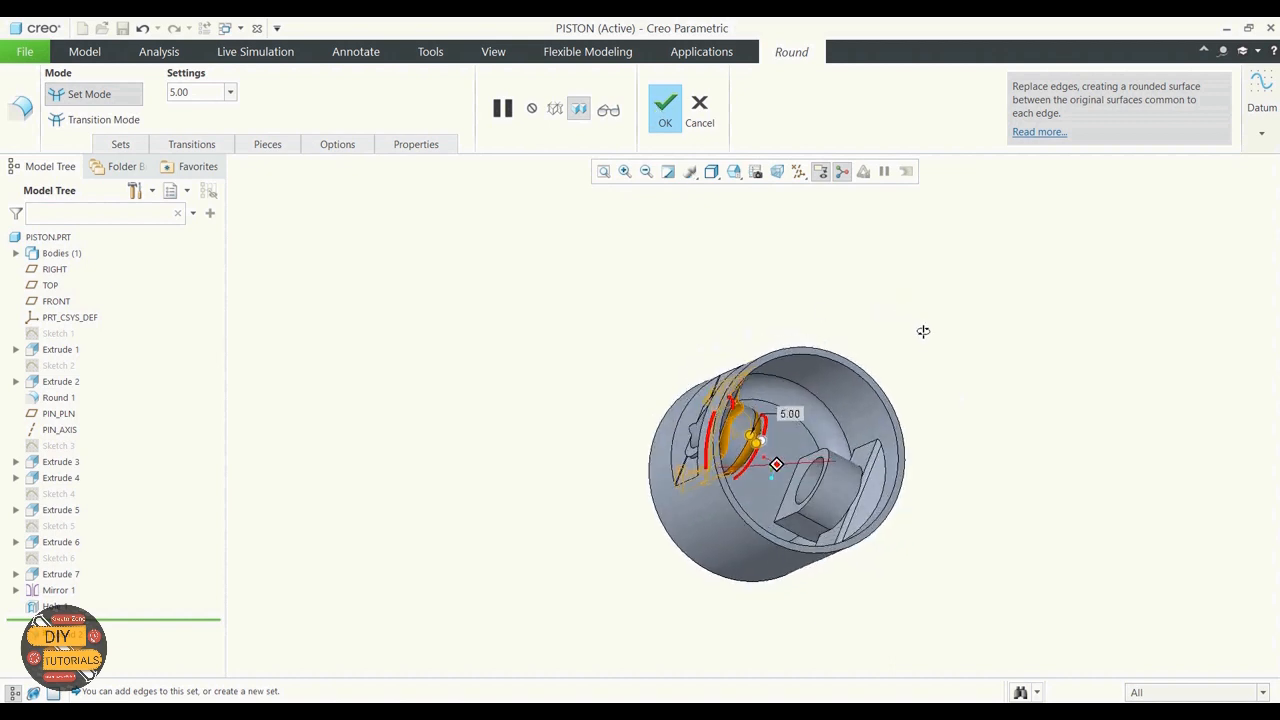
{"action": "left_click", "coordinate": [838, 474], "text": "ctrl"}
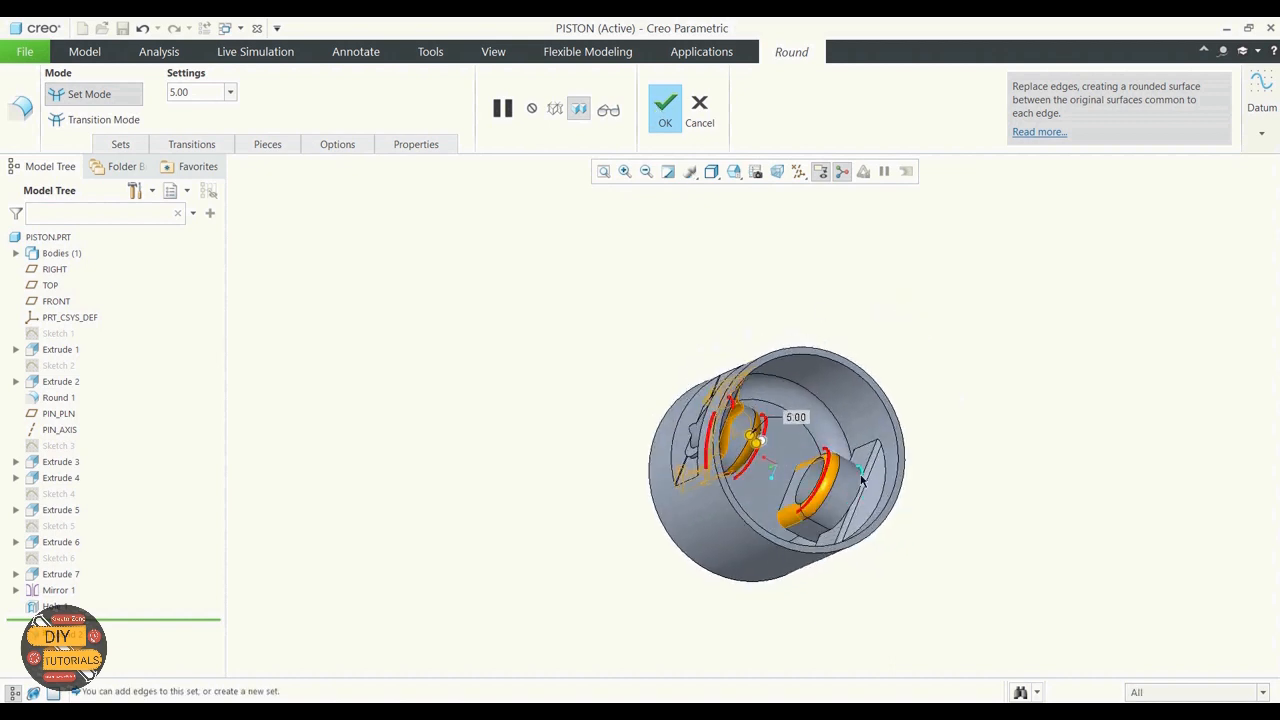
{"action": "left_click", "coordinate": [863, 472], "text": "ctrl"}
{"action": "left_click", "coordinate": [889, 468], "text": "ctrl"}
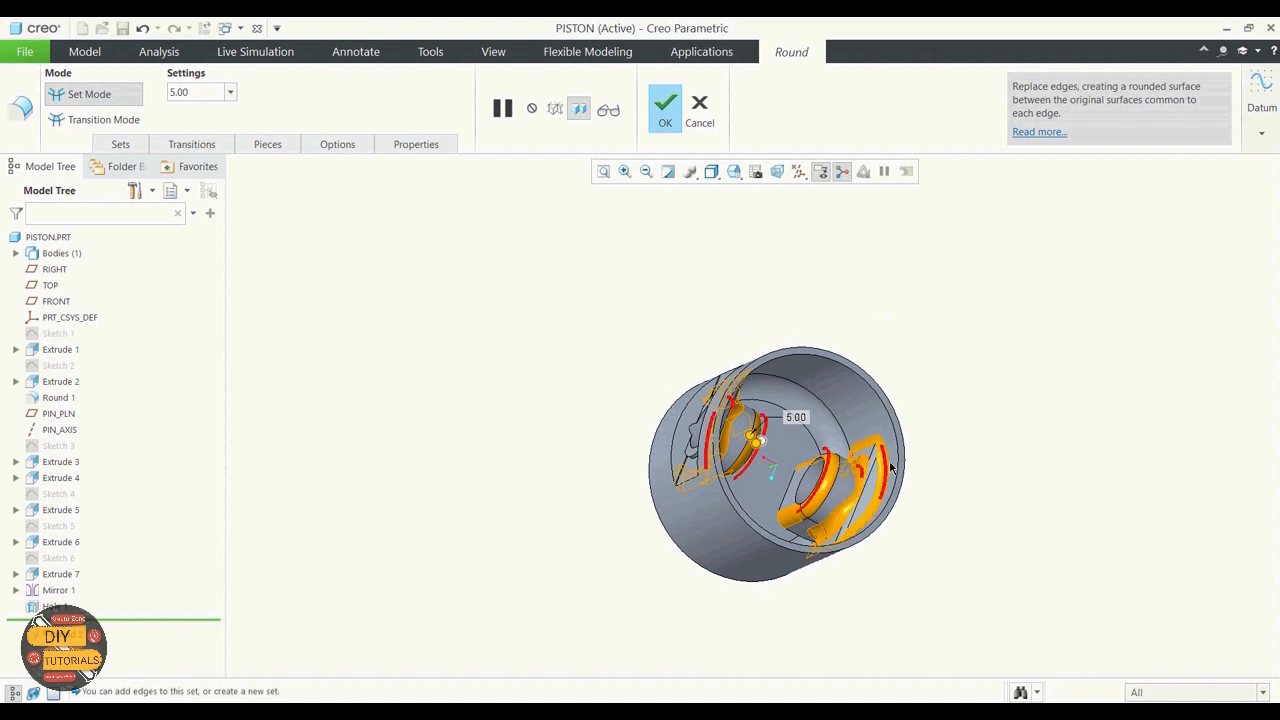
{"action": "middle_click_drag", "start_coordinate": [1049, 383], "coordinate": [1017, 363]}
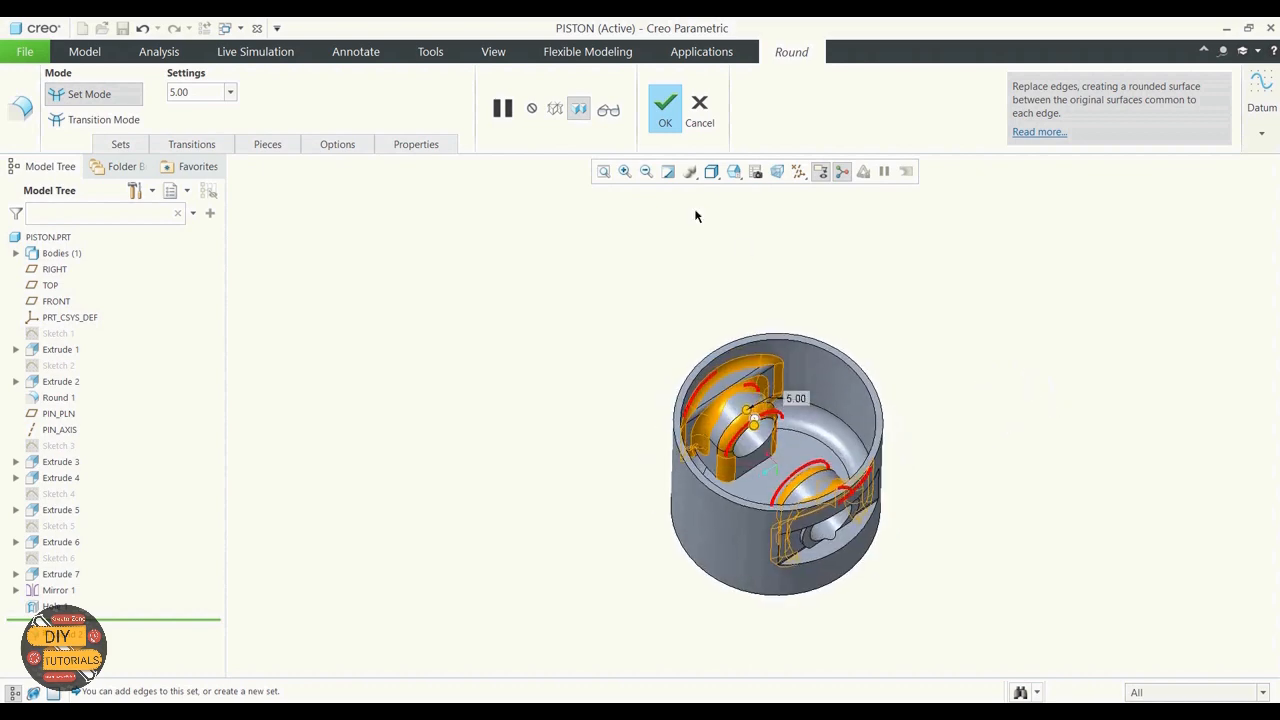
{"action": "left_click", "coordinate": [603, 108]}
{"action": "mouse_move", "coordinate": [1085, 391]}
{"action": "middle_mouse_down"}
{"action": "mouse_move", "coordinate": [1054, 403]}
{"action": "mouse_move", "coordinate": [1059, 449]}
{"action": "mouse_move", "coordinate": [1091, 449]}
{"action": "mouse_move", "coordinate": [1091, 471]}
{"action": "mouse_move", "coordinate": [1073, 371]}
{"action": "middle_mouse_up"}
{"action": "left_click", "coordinate": [663, 113]}
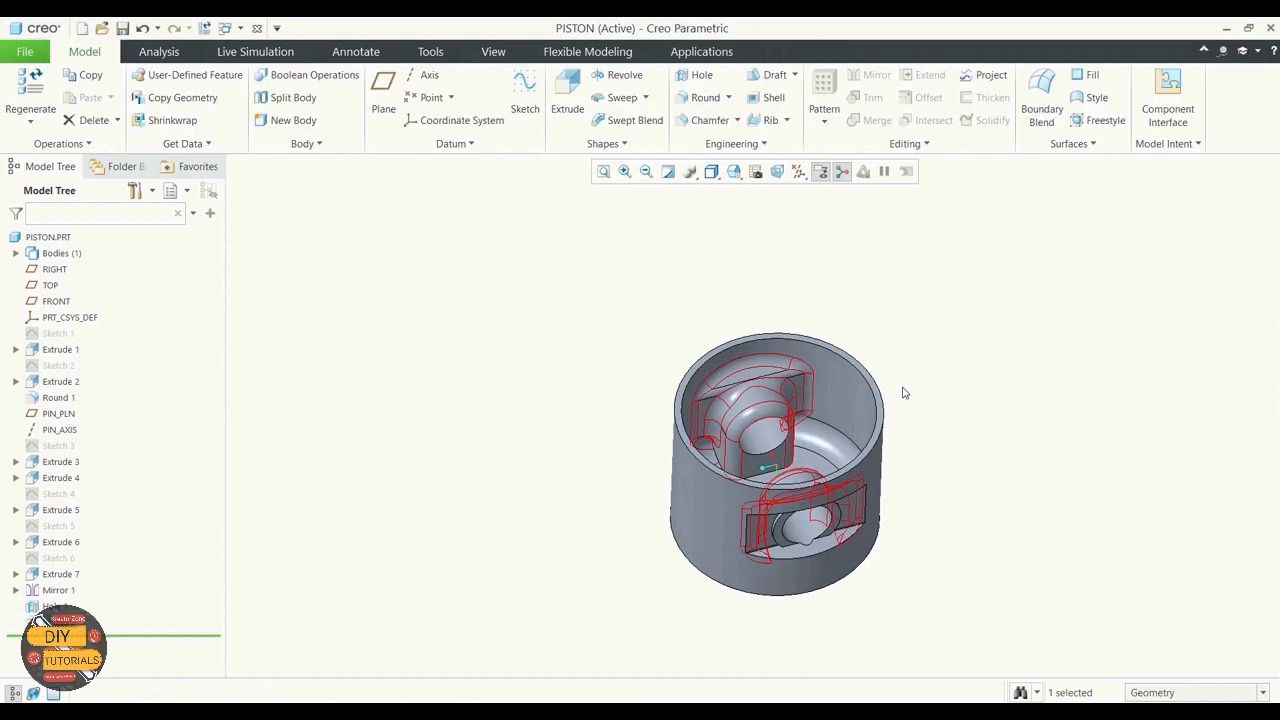
{"action": "left_click", "coordinate": [618, 362]}
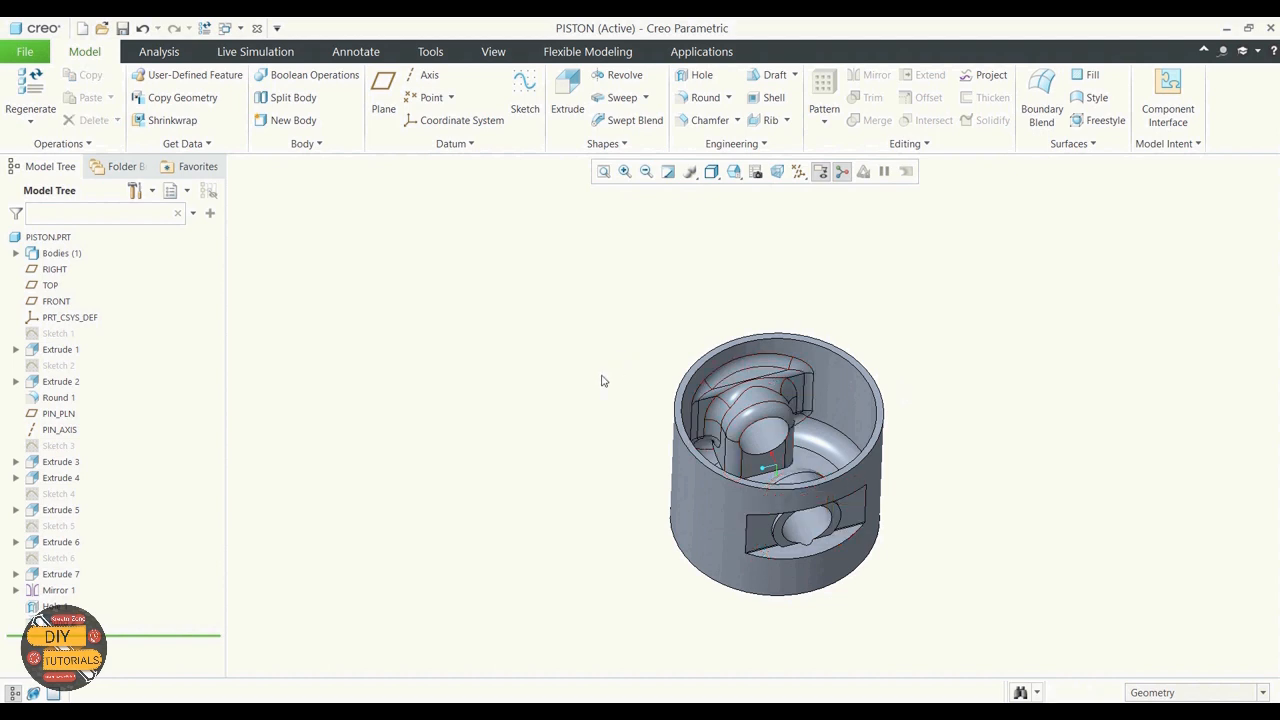
Turn on datum plane display and start a sketch on the FRONT plane with RIGHT as reference, viewed parallel to the screen
{"action": "middle_click_drag", "start_coordinate": [602, 382], "coordinate": [646, 408]}
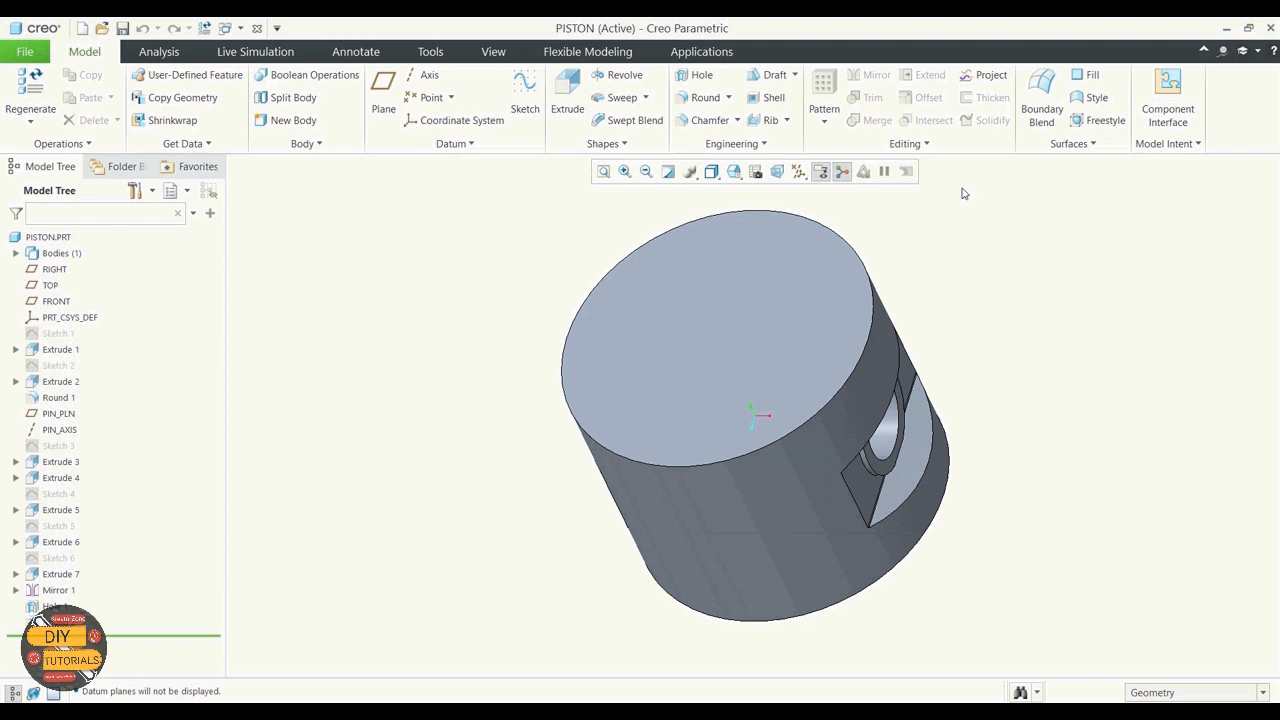
{"action": "left_click", "coordinate": [798, 171]}
{"action": "left_click", "coordinate": [824, 261]}
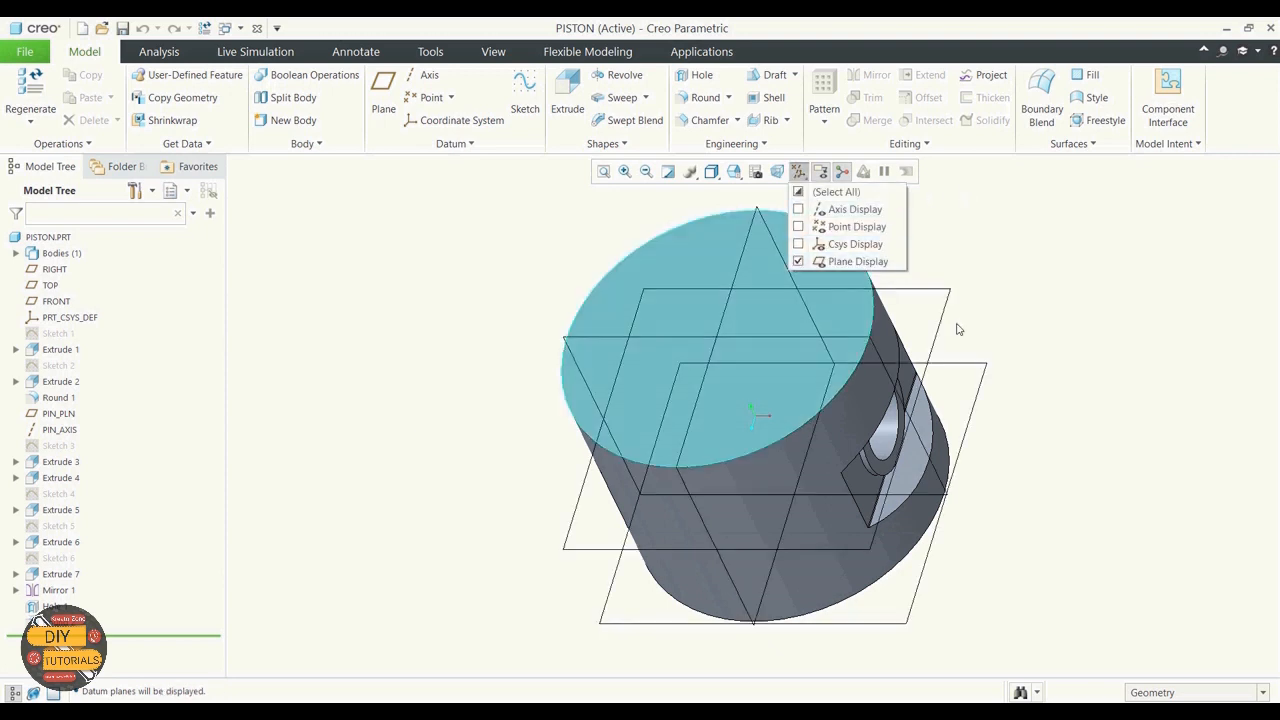
{"action": "left_click", "coordinate": [1006, 321]}
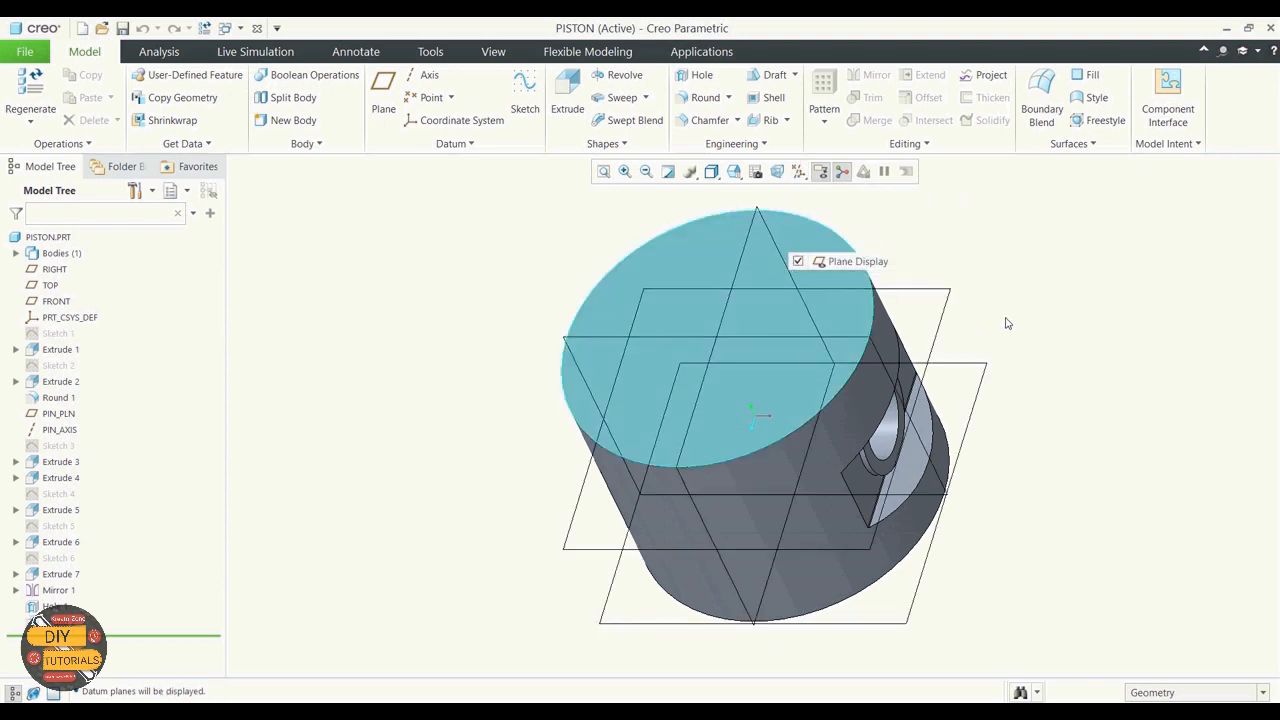
{"action": "left_click", "coordinate": [514, 86]}
{"action": "left_click", "coordinate": [846, 337]}
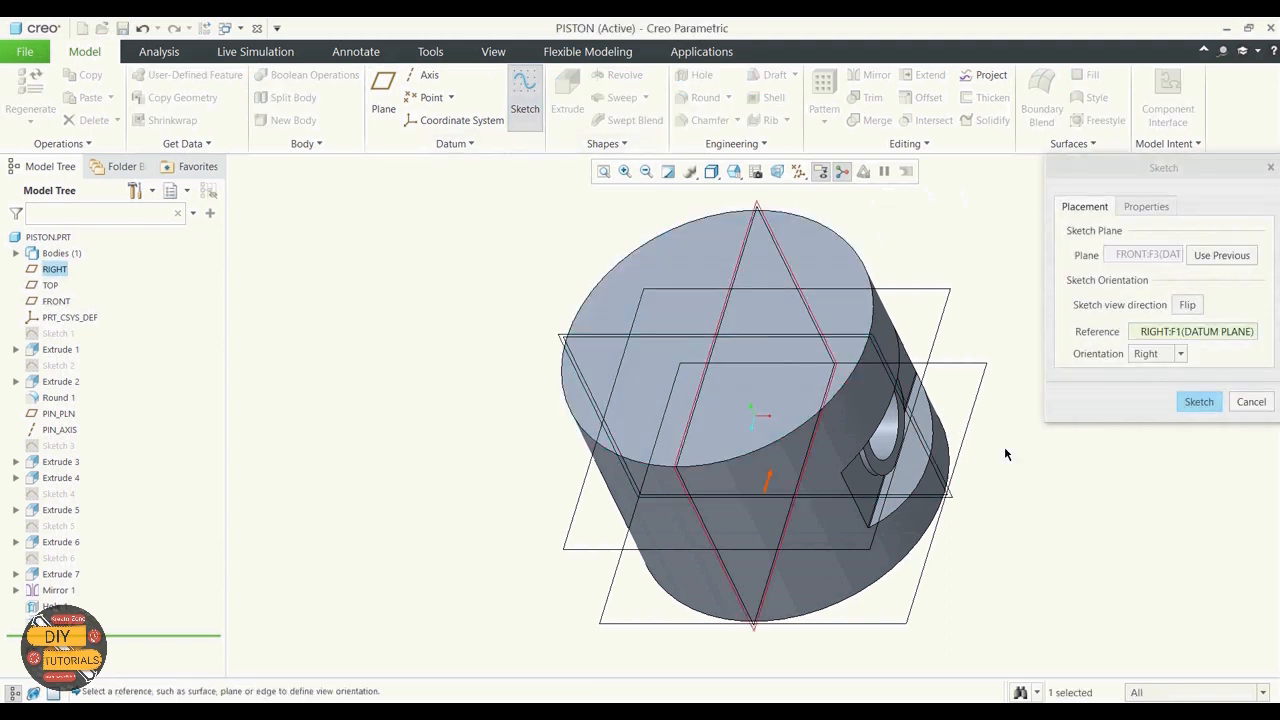
{"action": "left_click", "coordinate": [1192, 402]}
{"action": "left_click", "coordinate": [809, 171]}
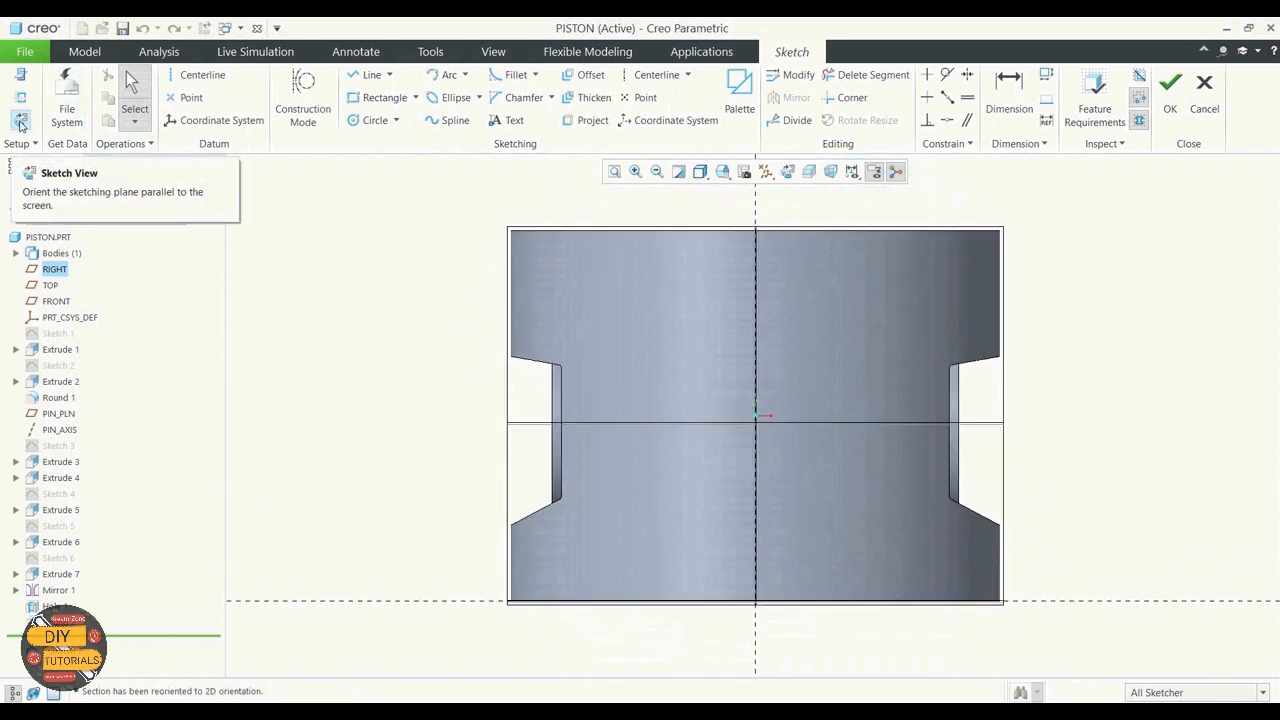
Add a vertical centerline along the piston's left outer wall and a horizontal centerline along its base edge
{"action": "left_click", "coordinate": [206, 80]}
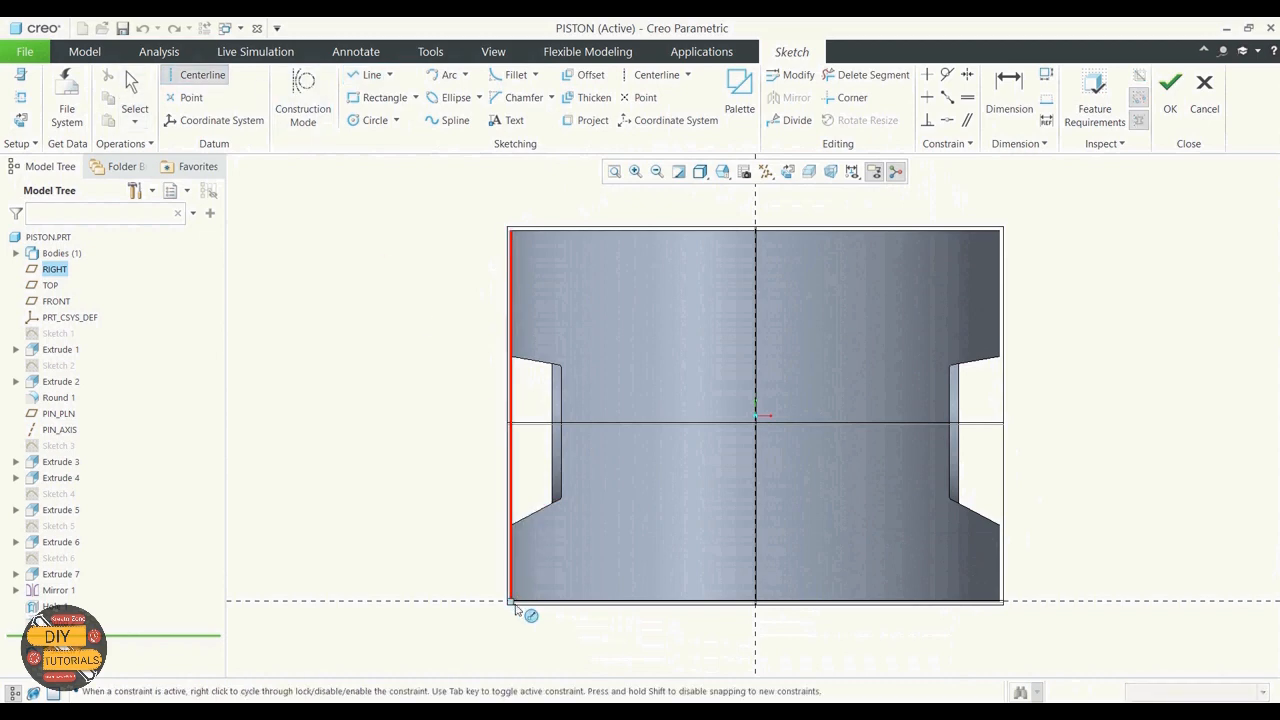
{"action": "left_click", "coordinate": [515, 606]}
{"action": "left_click", "coordinate": [505, 440]}
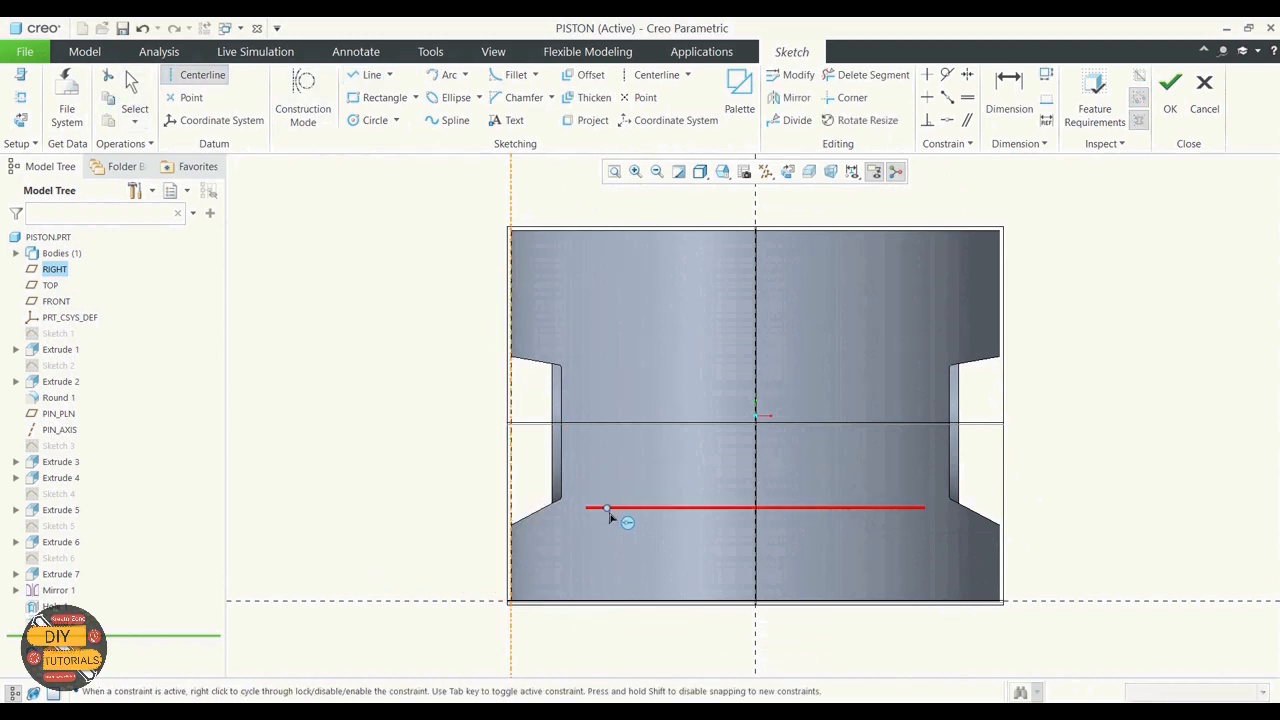
{"action": "left_click", "coordinate": [512, 606]}
{"action": "left_click", "coordinate": [597, 604]}
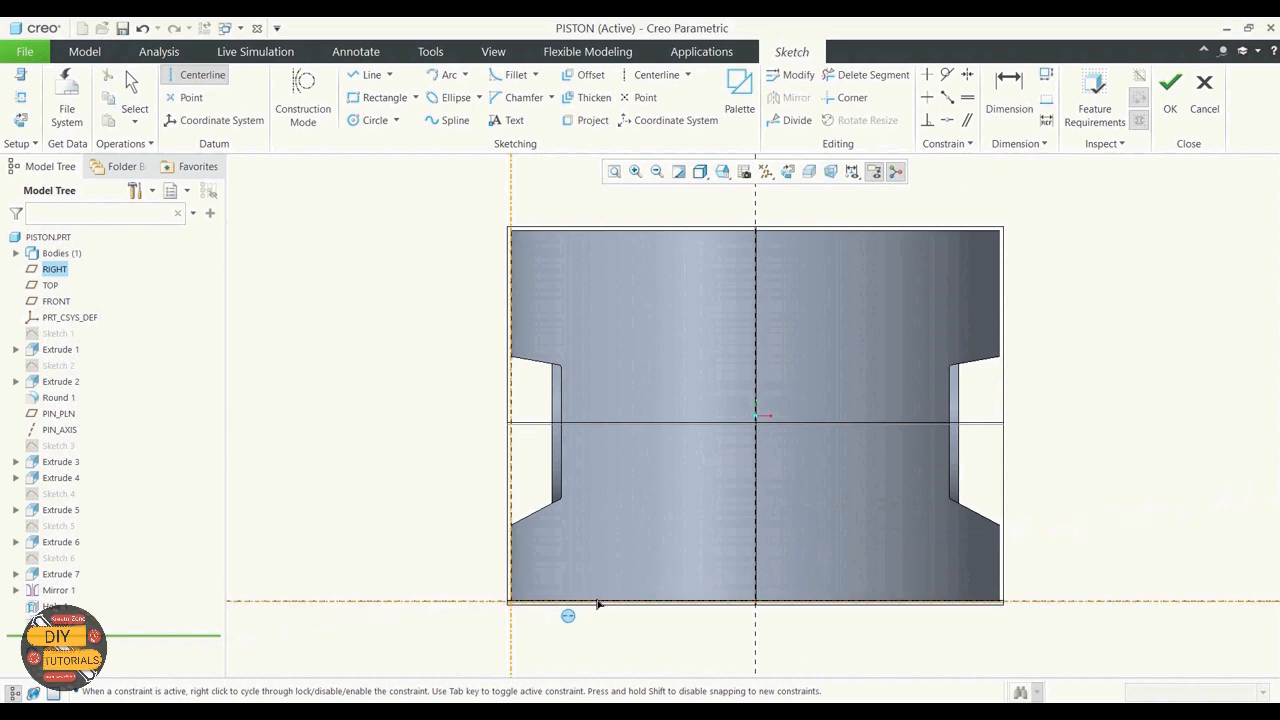
{"action": "middle_click", "coordinate": [1027, 514]}
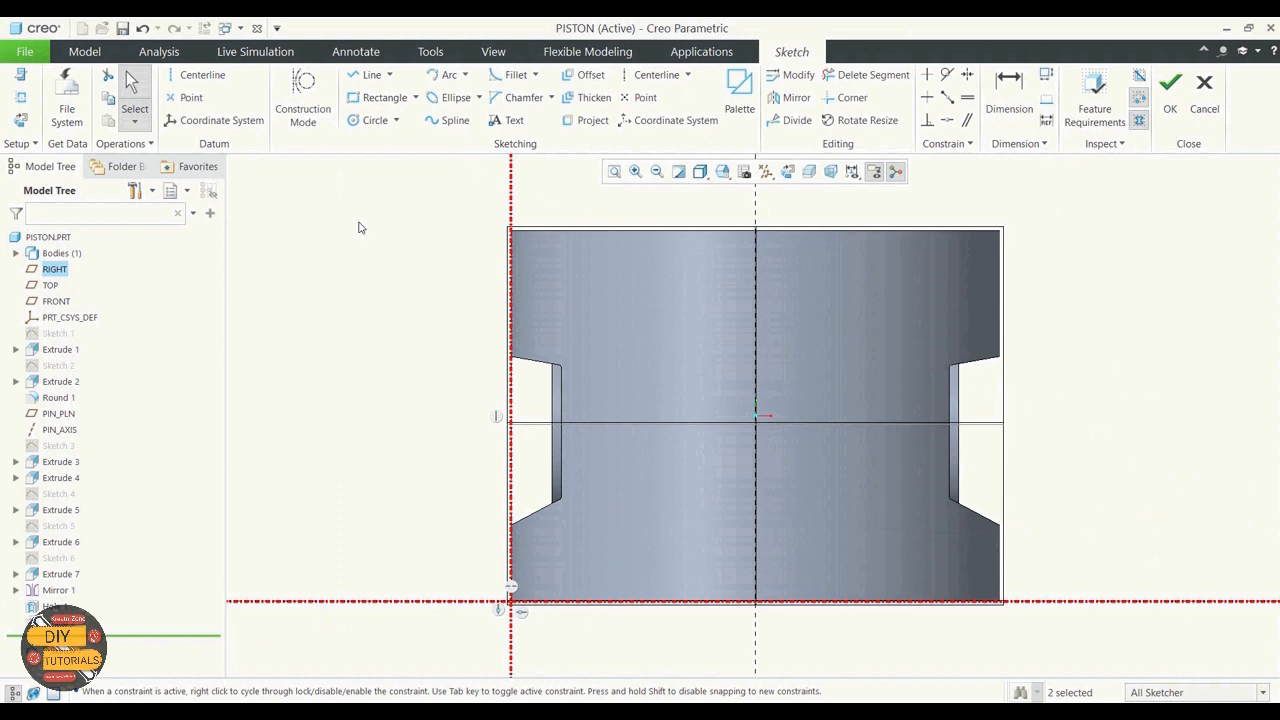
Sketch a small rectangle about 9 wide and 3.8 high across the piston's right outer wall, above the side recess
{"action": "left_click", "coordinate": [380, 97]}
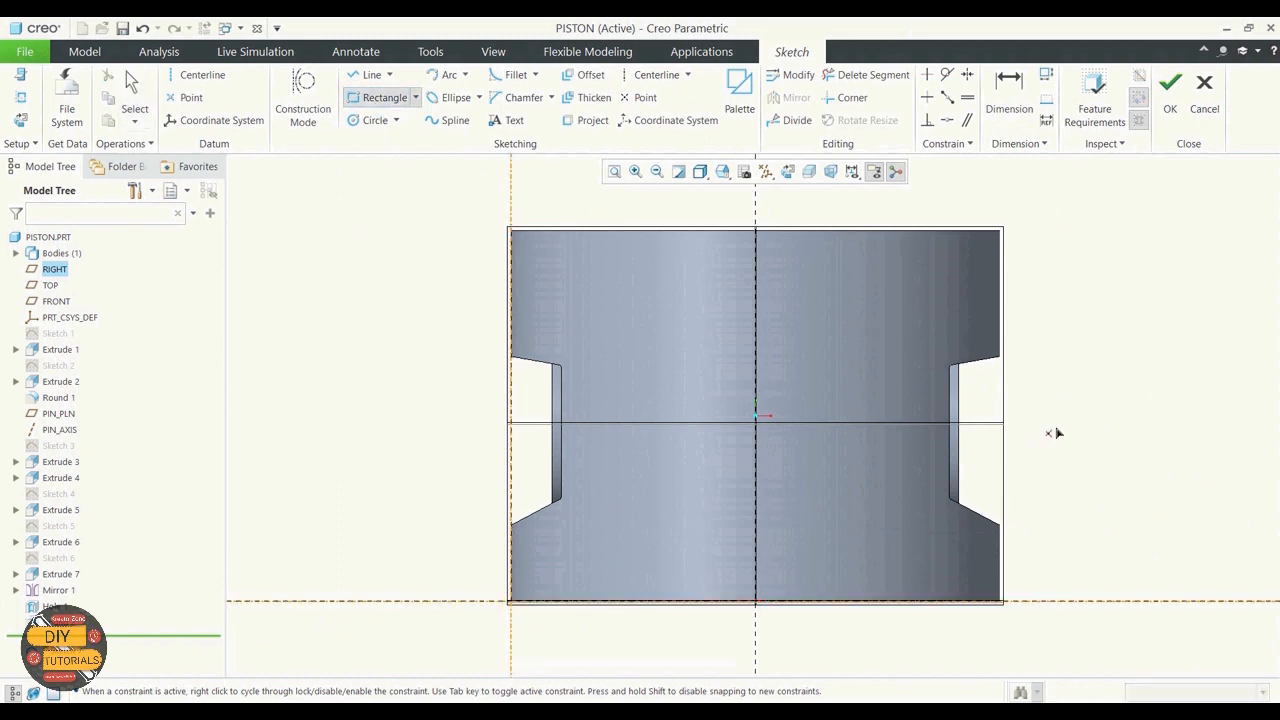
{"action": "left_click", "coordinate": [1025, 310]}
{"action": "left_click", "coordinate": [971, 331]}
{"action": "left_click", "coordinate": [150, 90]}
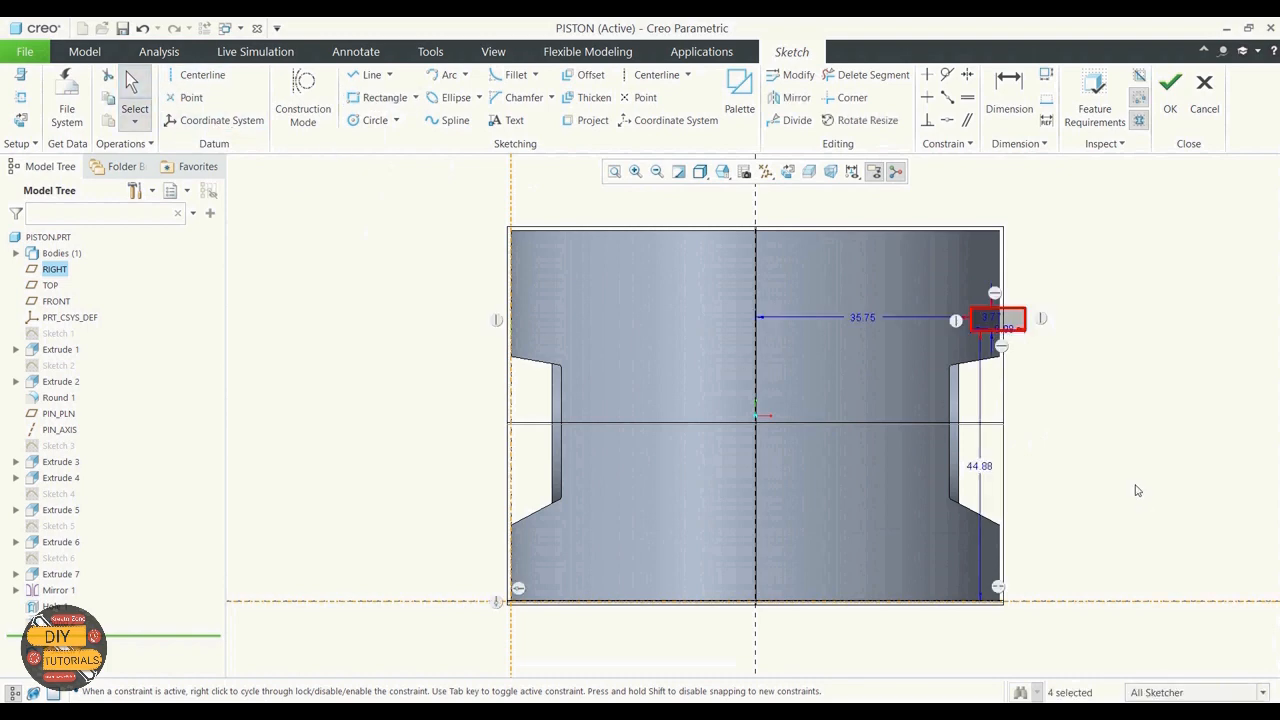
Set the rectangle's lower edge 48 above the piston base and its height to 1.7
{"action": "double_click", "coordinate": [979, 476]}
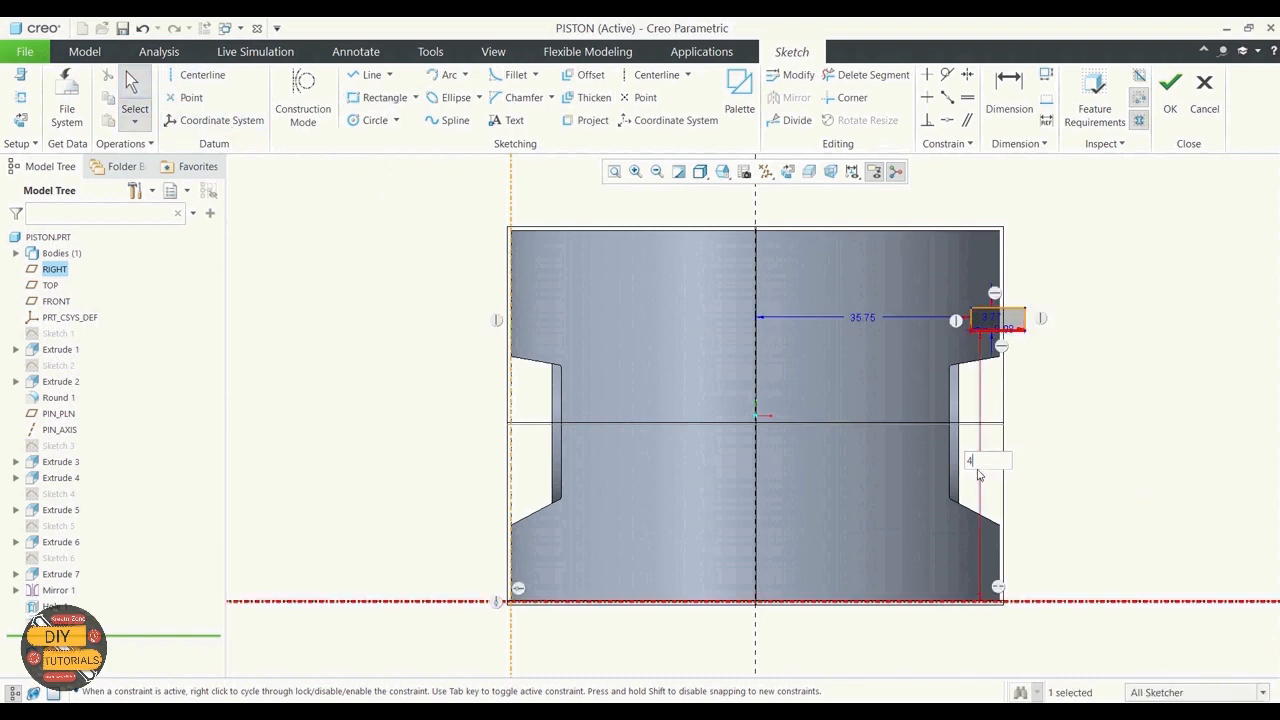
{"action": "type", "text": "48"}
{"action": "key", "text": "Return"}
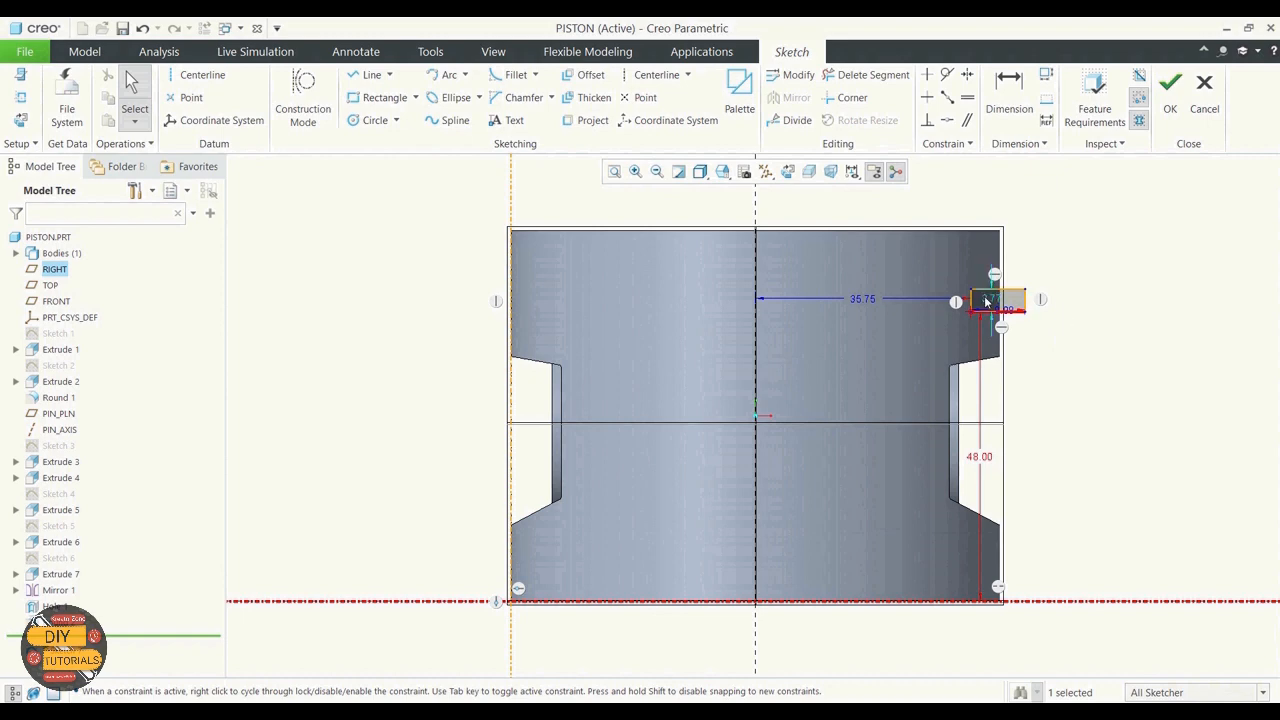
{"action": "double_click", "coordinate": [985, 300]}
{"action": "type", "text": "1.7"}
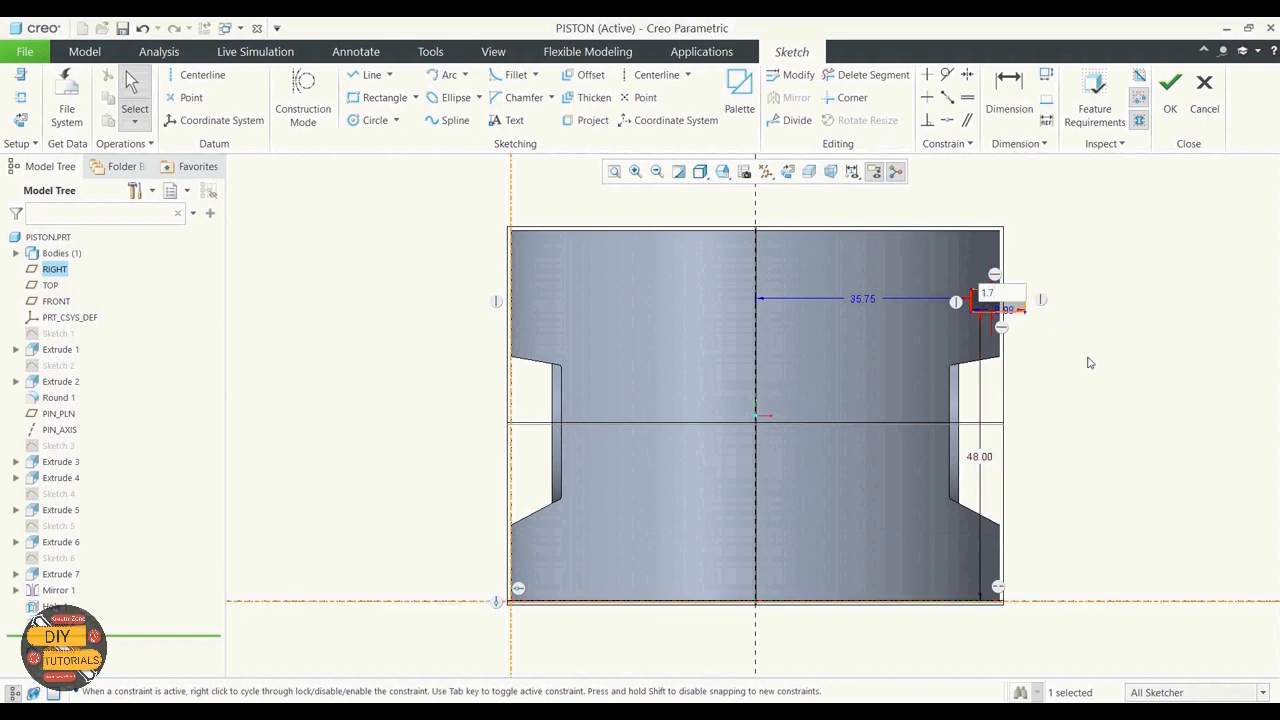
{"action": "left_click", "coordinate": [1090, 363]}
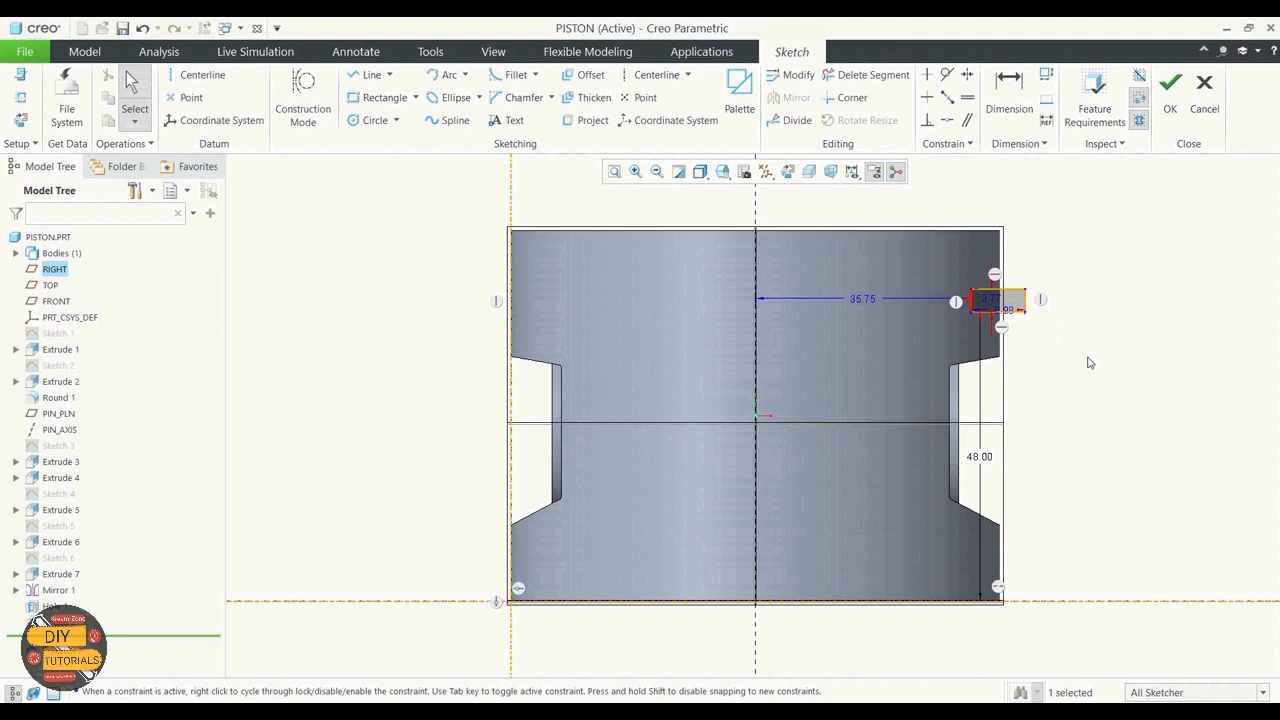
{"action": "double_click", "coordinate": [989, 299]}
{"action": "type", "text": "1.7"}
{"action": "key", "text": "Return"}
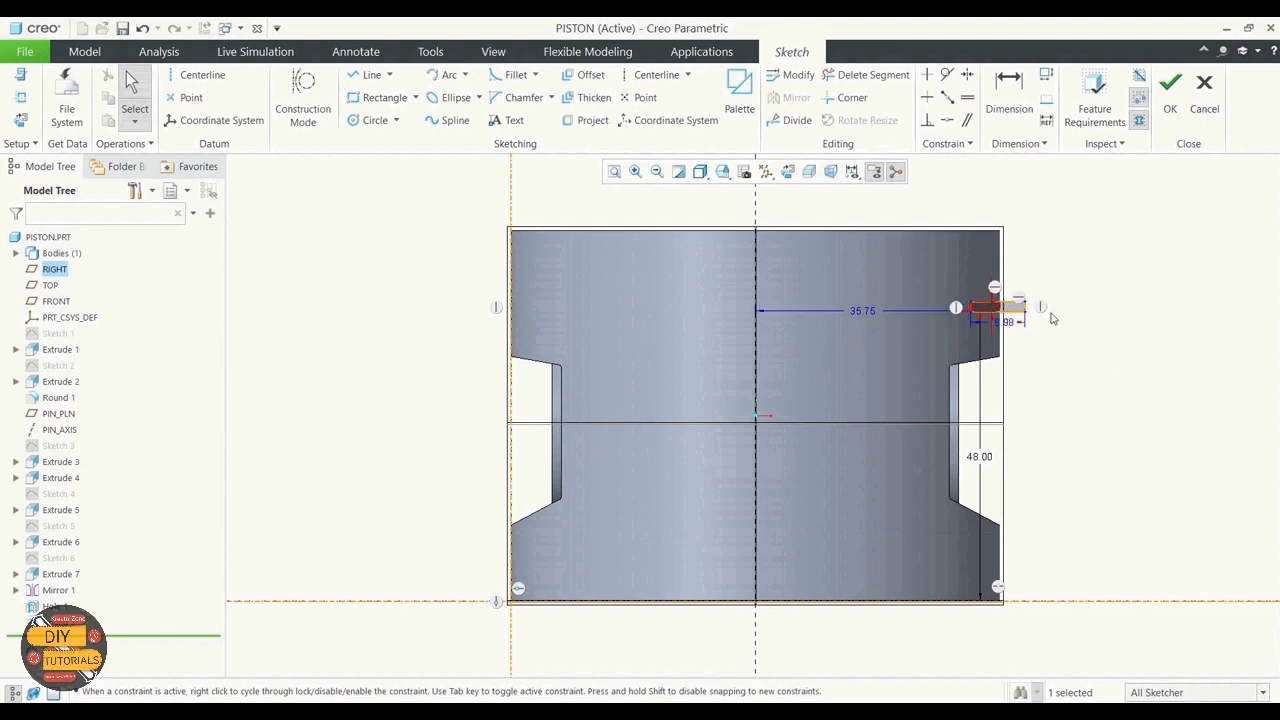
{"action": "left_click", "coordinate": [1052, 350]}
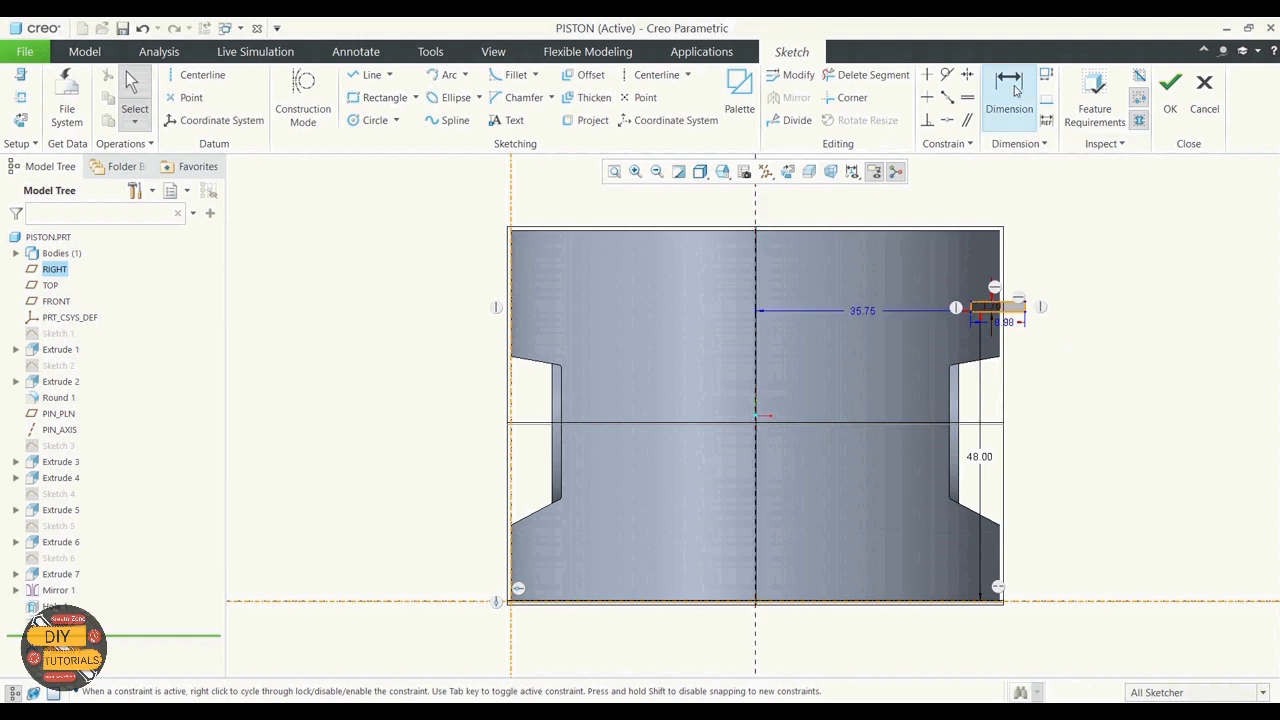
Dimension the rectangle's inner edge at 78 from the vertical centerline on the opposite wall and finish the sketch
{"action": "left_click", "coordinate": [1012, 92]}
{"action": "scroll", "coordinate": [988, 308], "scroll_direction": "up", "scroll_amount": 3}
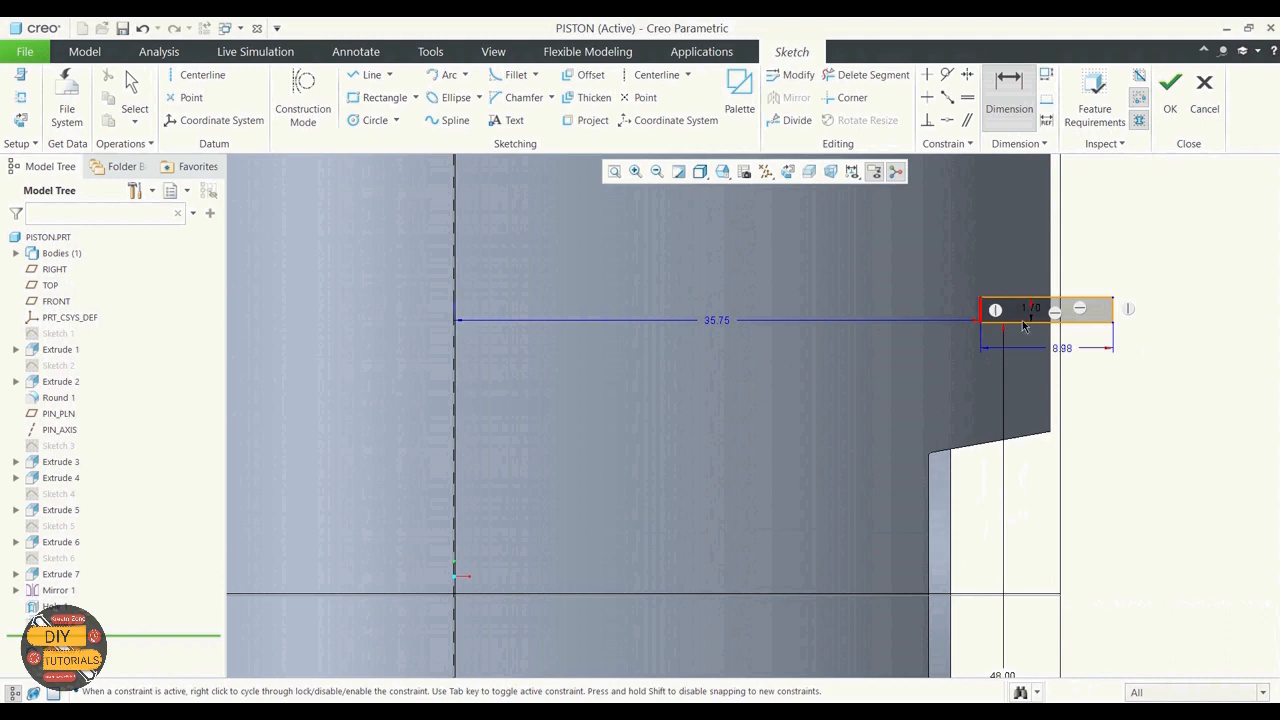
{"action": "scroll", "coordinate": [1022, 325], "scroll_direction": "down", "scroll_amount": 3}
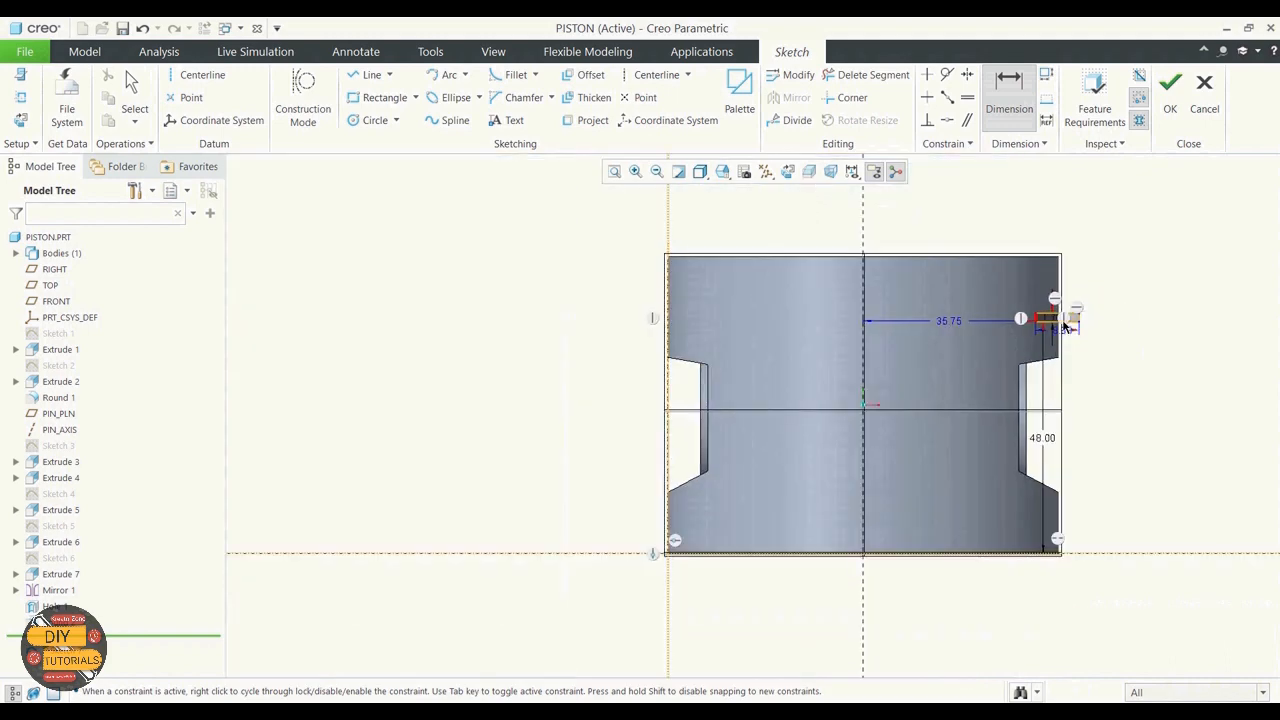
{"action": "left_click", "coordinate": [669, 318]}
{"action": "middle_click", "coordinate": [821, 290]}
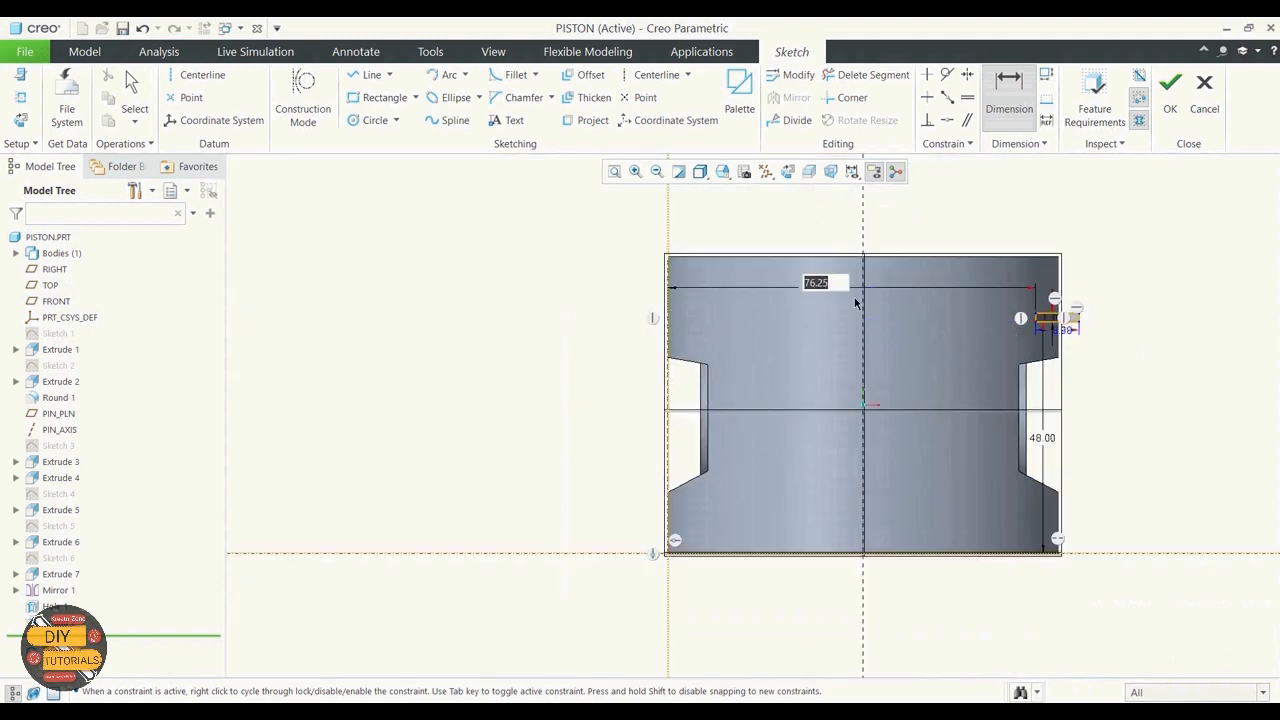
{"action": "type", "text": "78"}
{"action": "key", "text": "Return"}
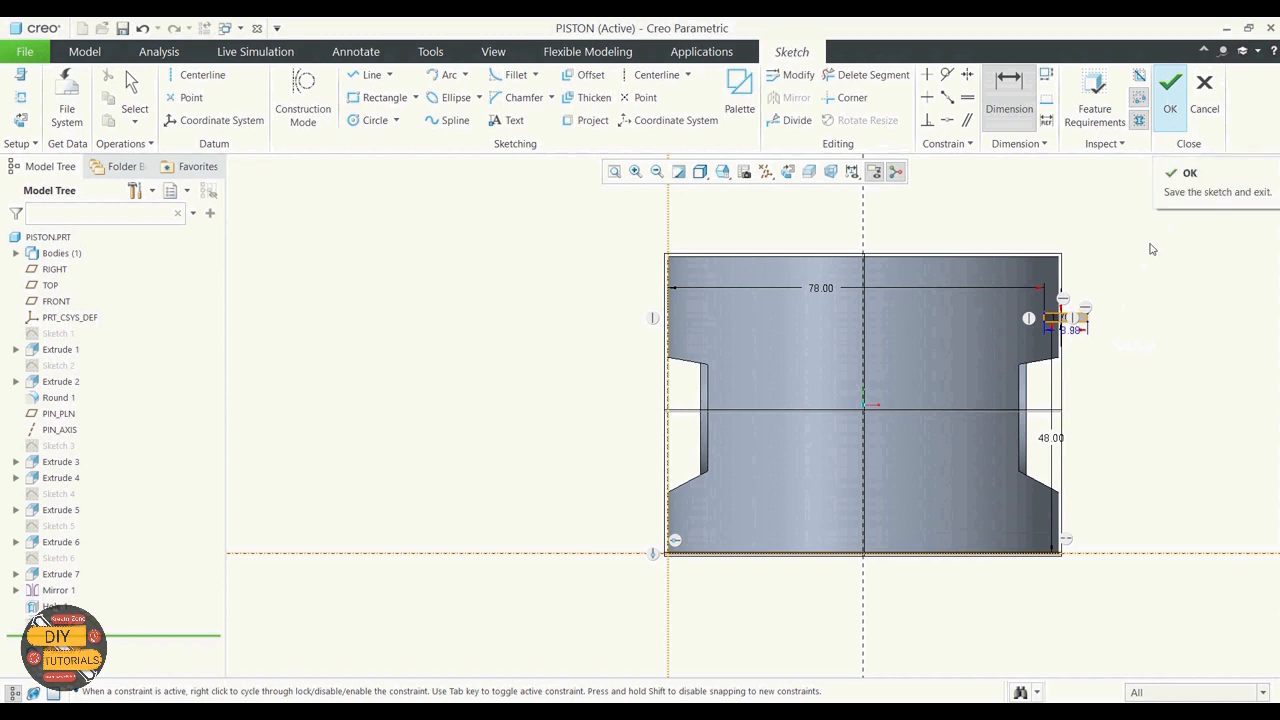
{"action": "left_click", "coordinate": [1170, 88]}
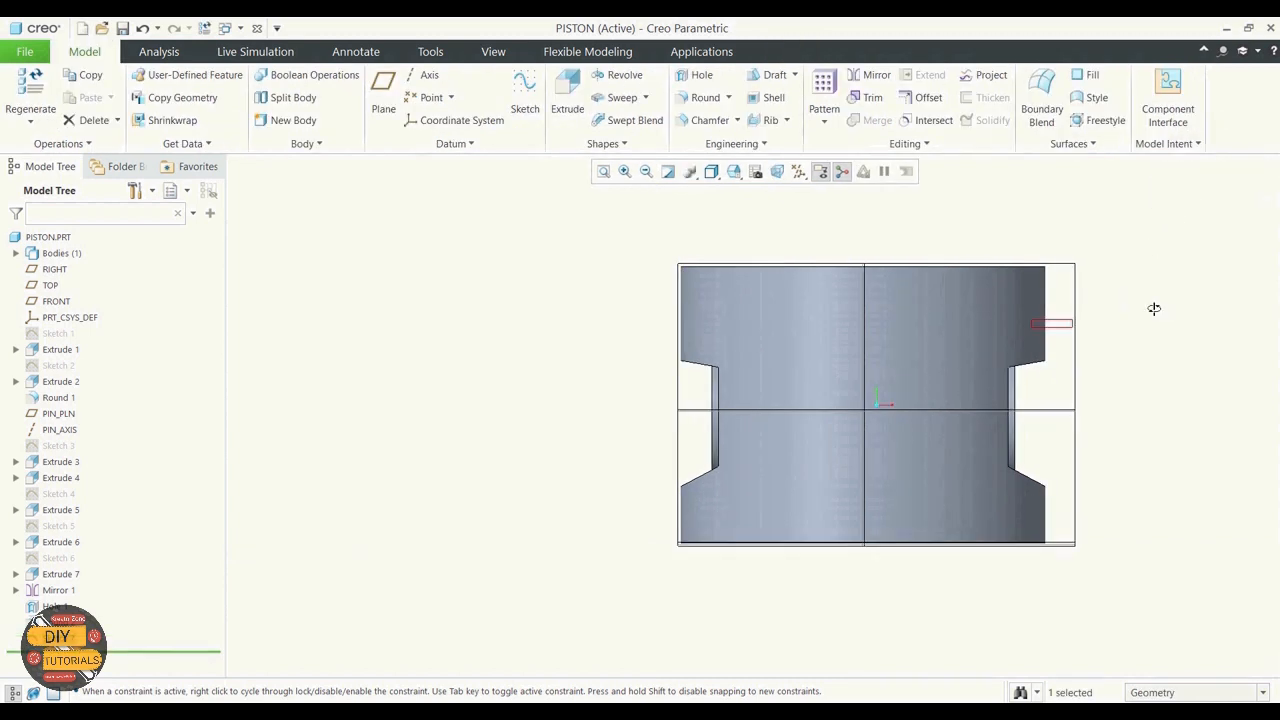
Return the model to its default orientation and turn off the datum plane display
{"action": "key", "text": "ctrl+d"}
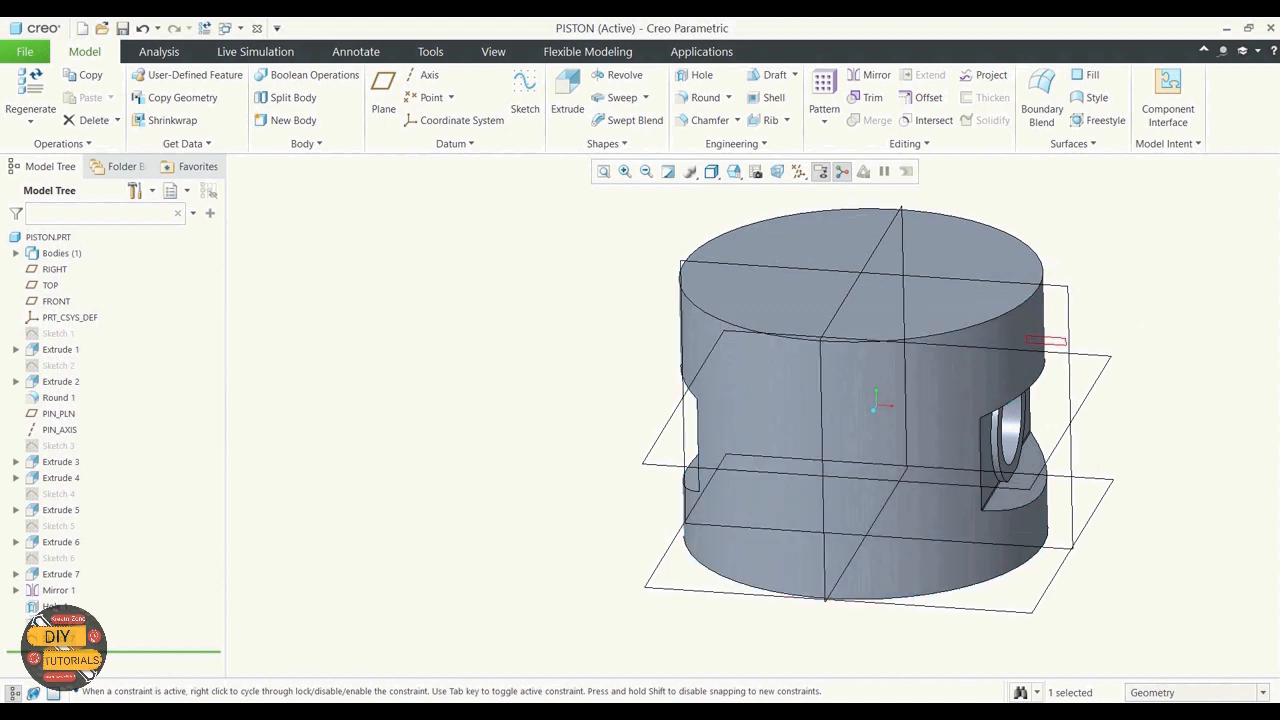
{"action": "left_click", "coordinate": [799, 172]}
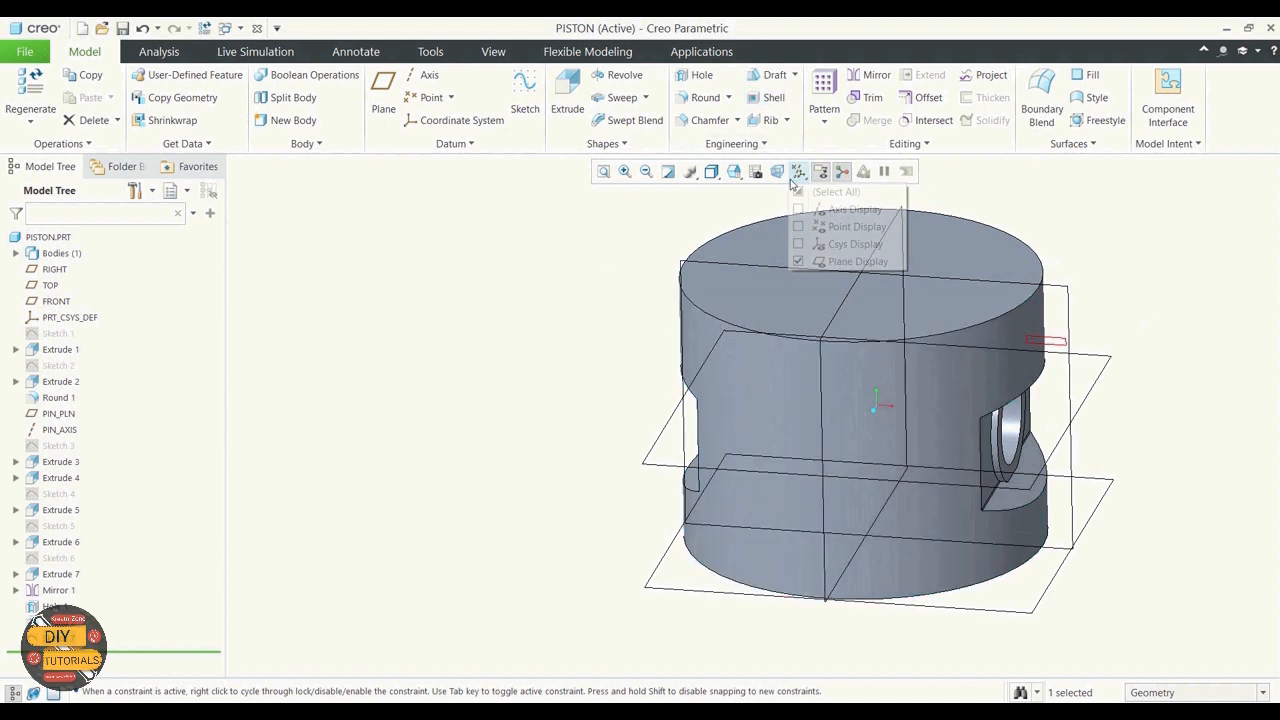
{"action": "left_click", "coordinate": [798, 261]}
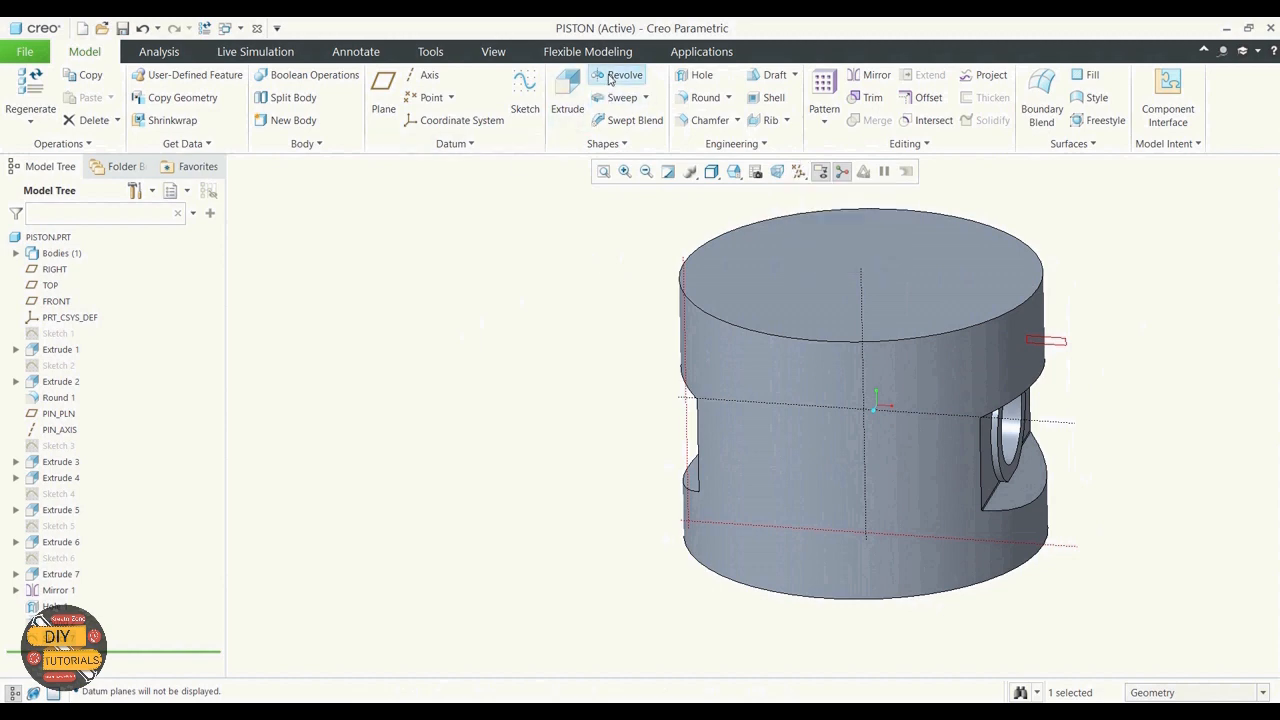
{"action": "left_click", "coordinate": [606, 74]}
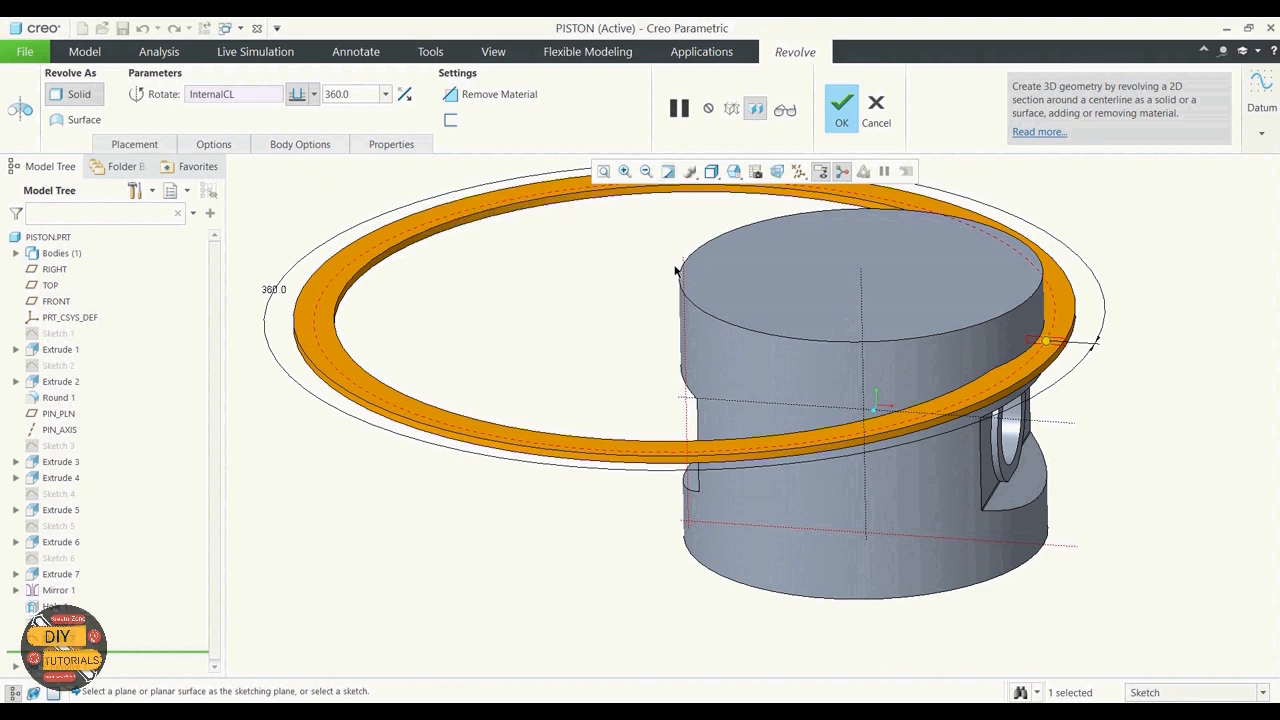
{"action": "left_click", "coordinate": [876, 108]}
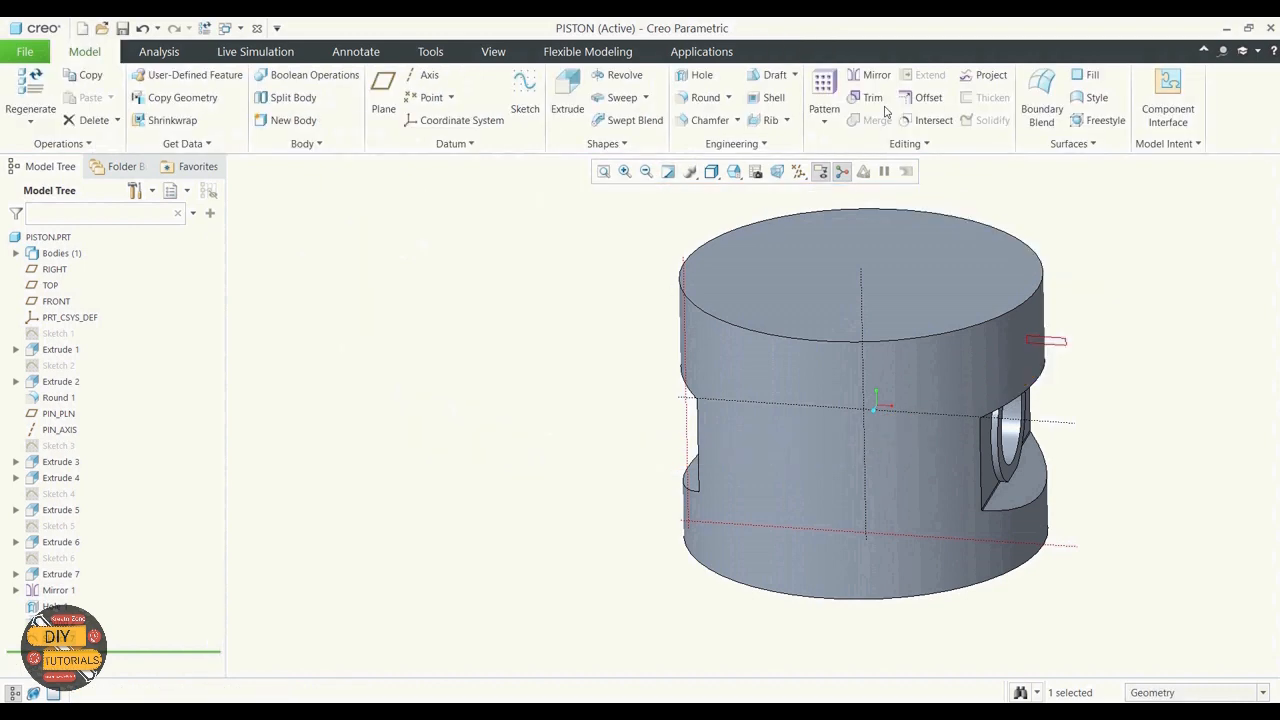
{"action": "left_click", "coordinate": [477, 346]}
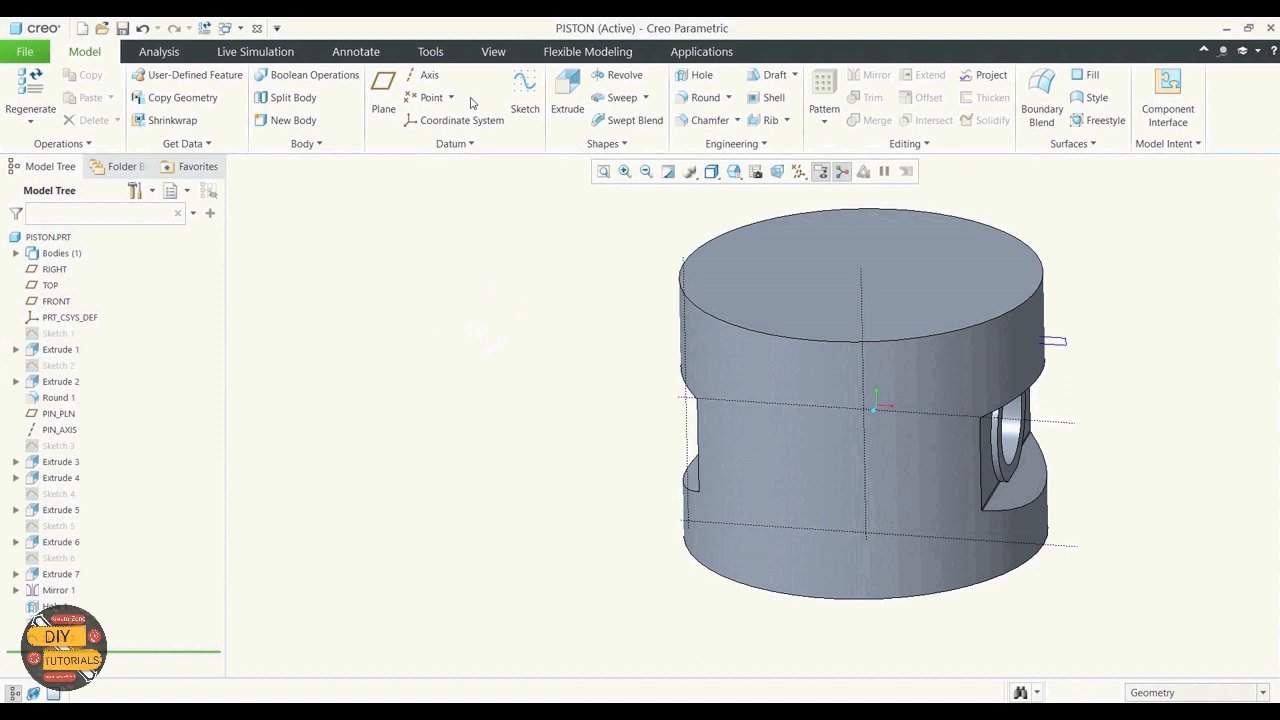
Edit the rectangle's sketch to add a vertical centerline through the piston's middle, and save the sketch
{"action": "right_click", "coordinate": [50, 443]}
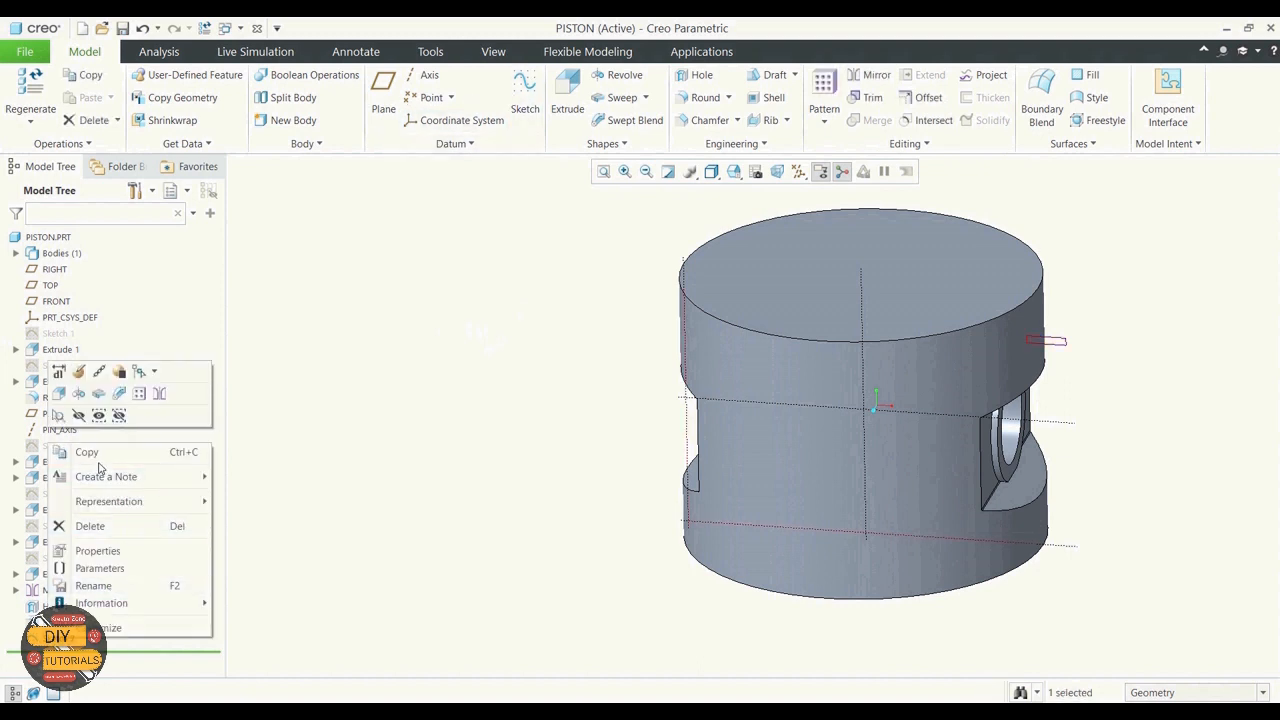
{"action": "left_click", "coordinate": [79, 371]}
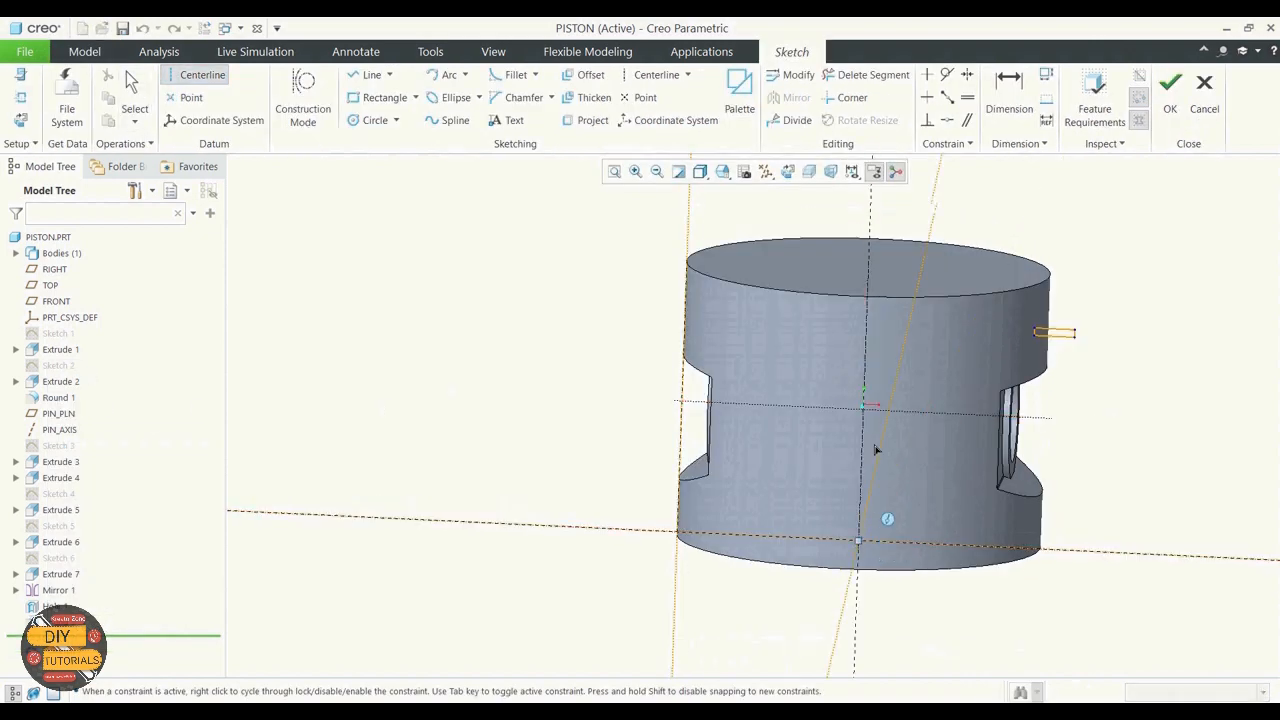
{"action": "left_click", "coordinate": [809, 172]}
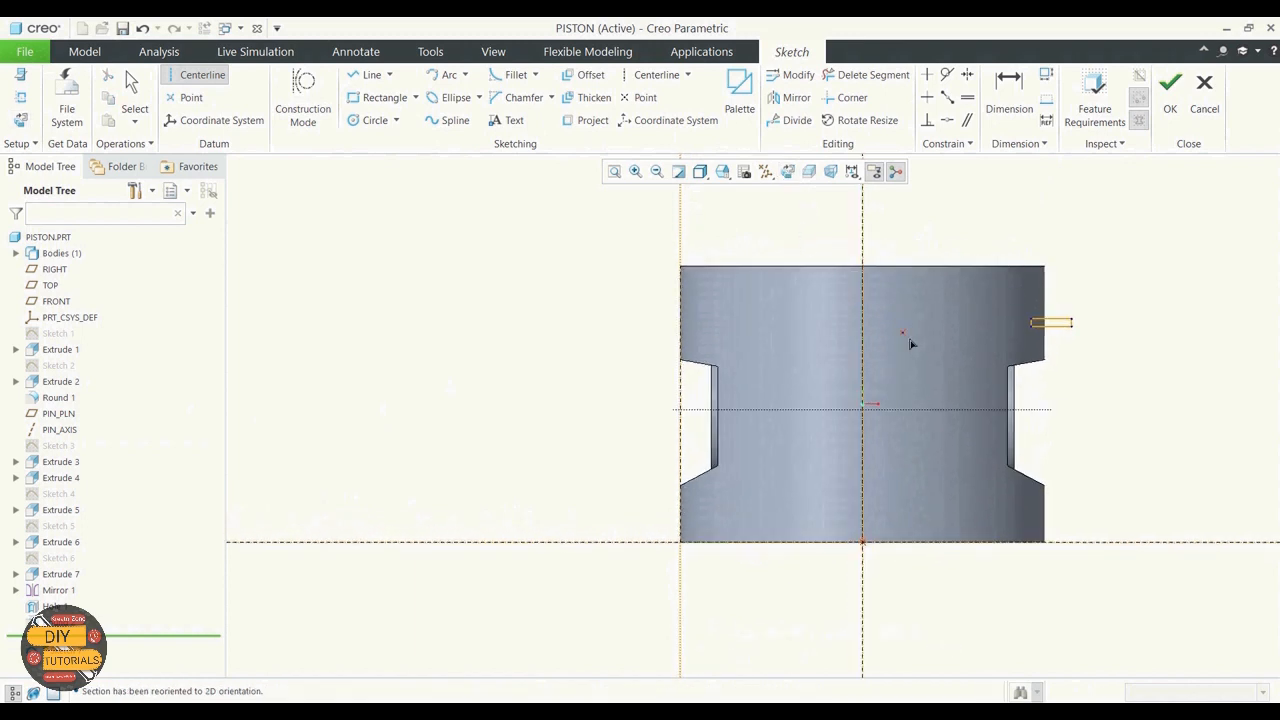
{"action": "left_click", "coordinate": [134, 90]}
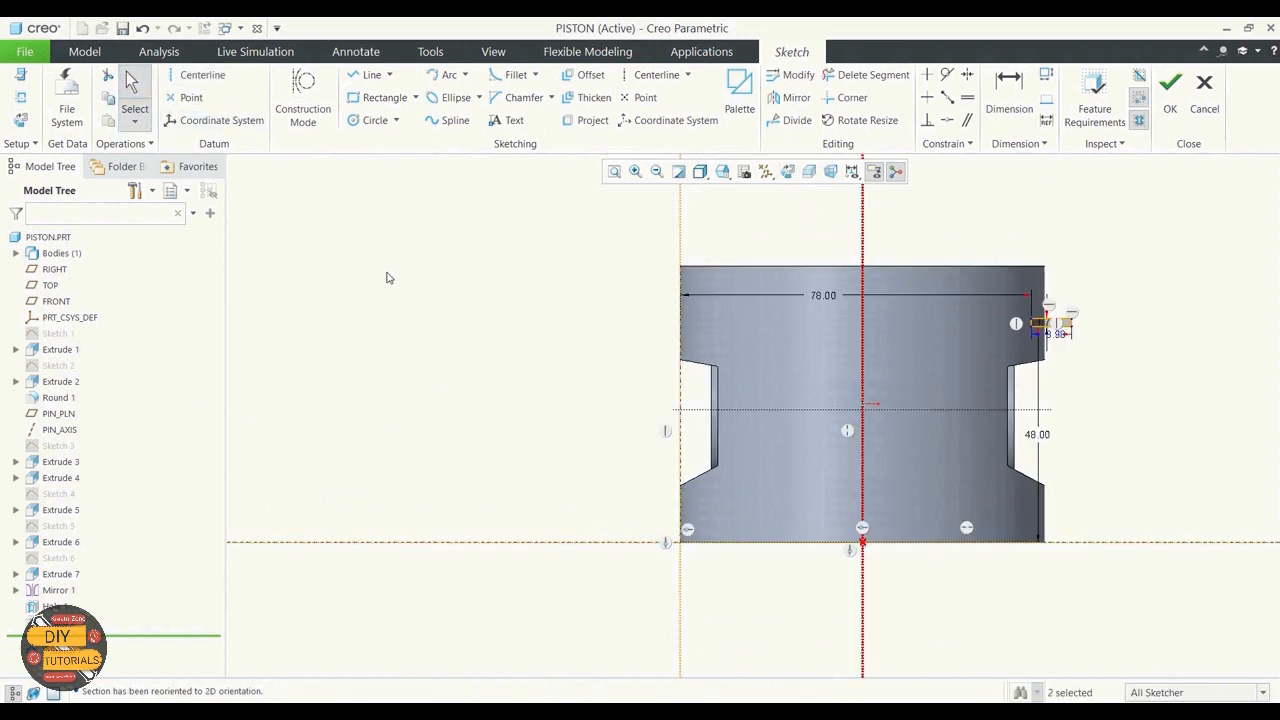
{"action": "left_click", "coordinate": [1172, 90]}
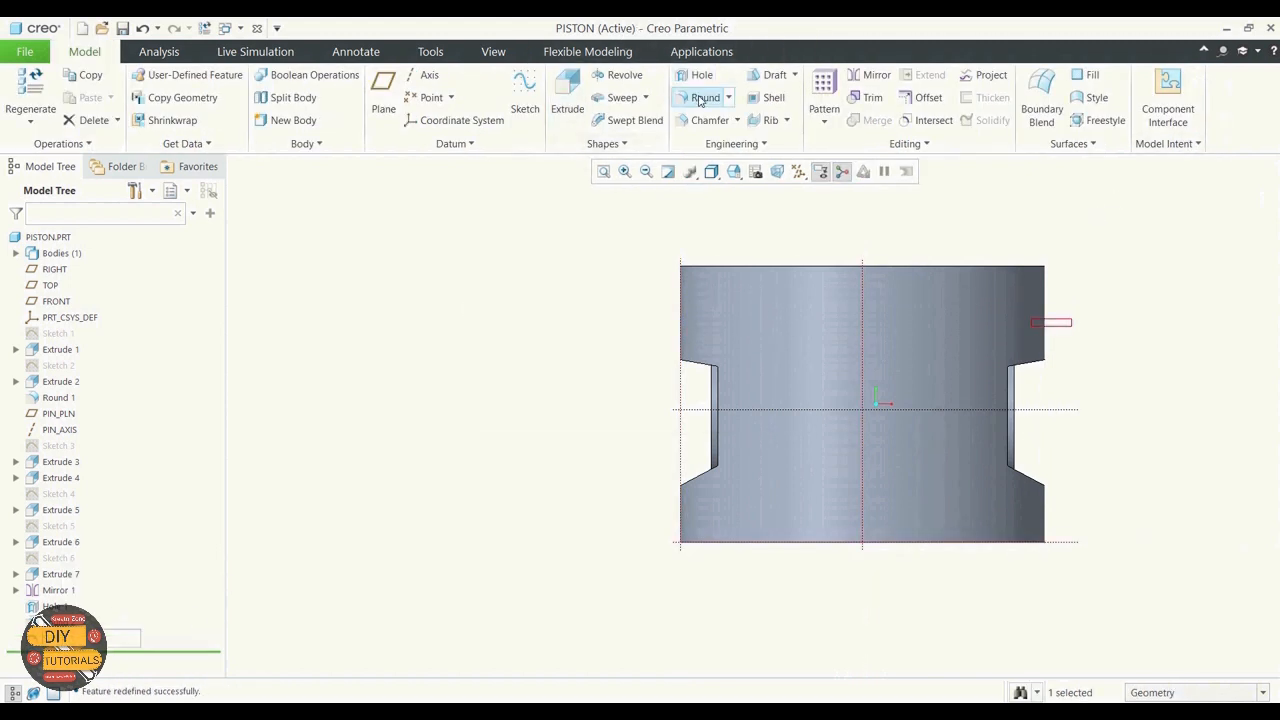
Revolve the rectangle sketch 360 degrees around the piston's central axis with Remove Material to cut a ring groove
{"action": "left_click", "coordinate": [632, 80]}
{"action": "middle_click_drag", "start_coordinate": [596, 328], "coordinate": [604, 402]}
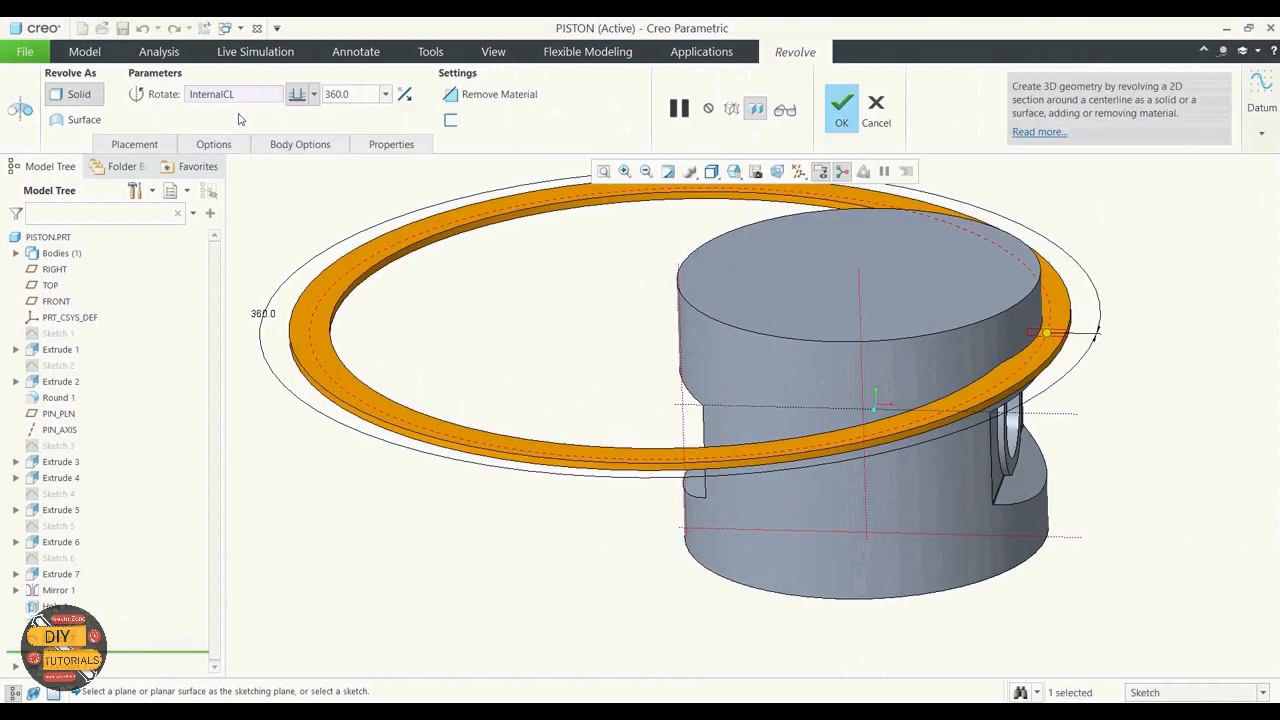
{"action": "left_click", "coordinate": [145, 147]}
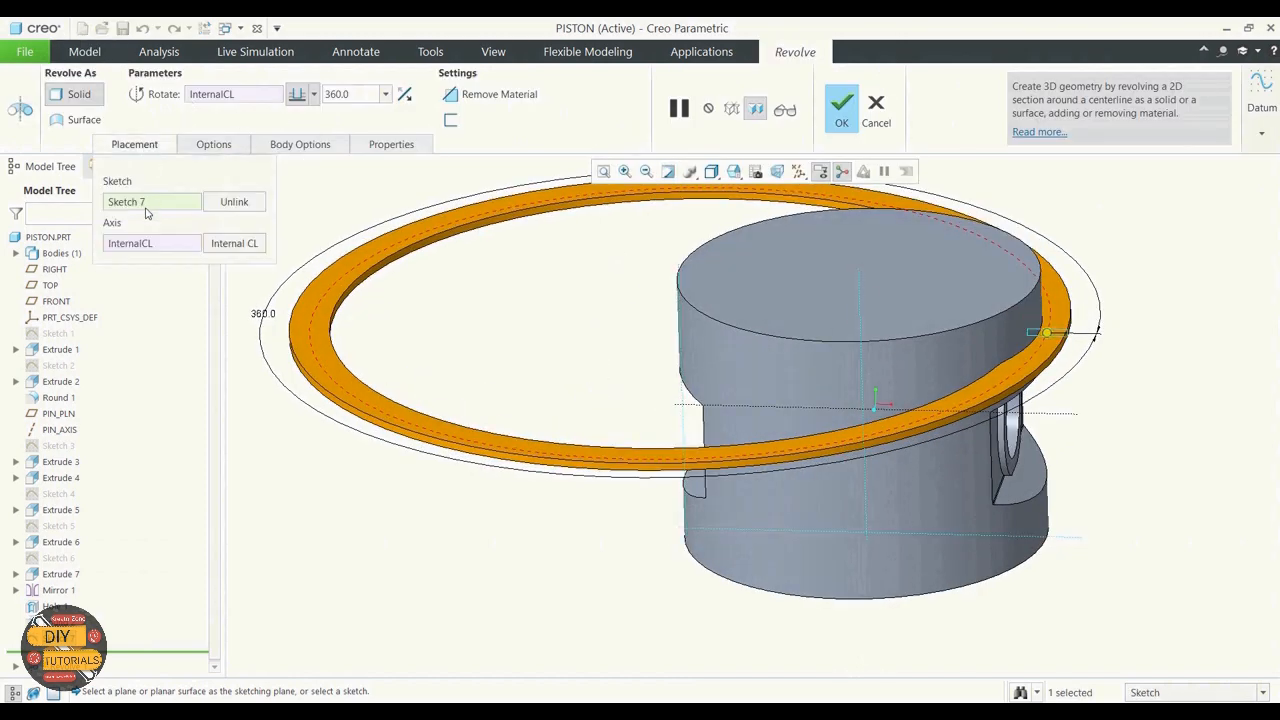
{"action": "left_click", "coordinate": [139, 246]}
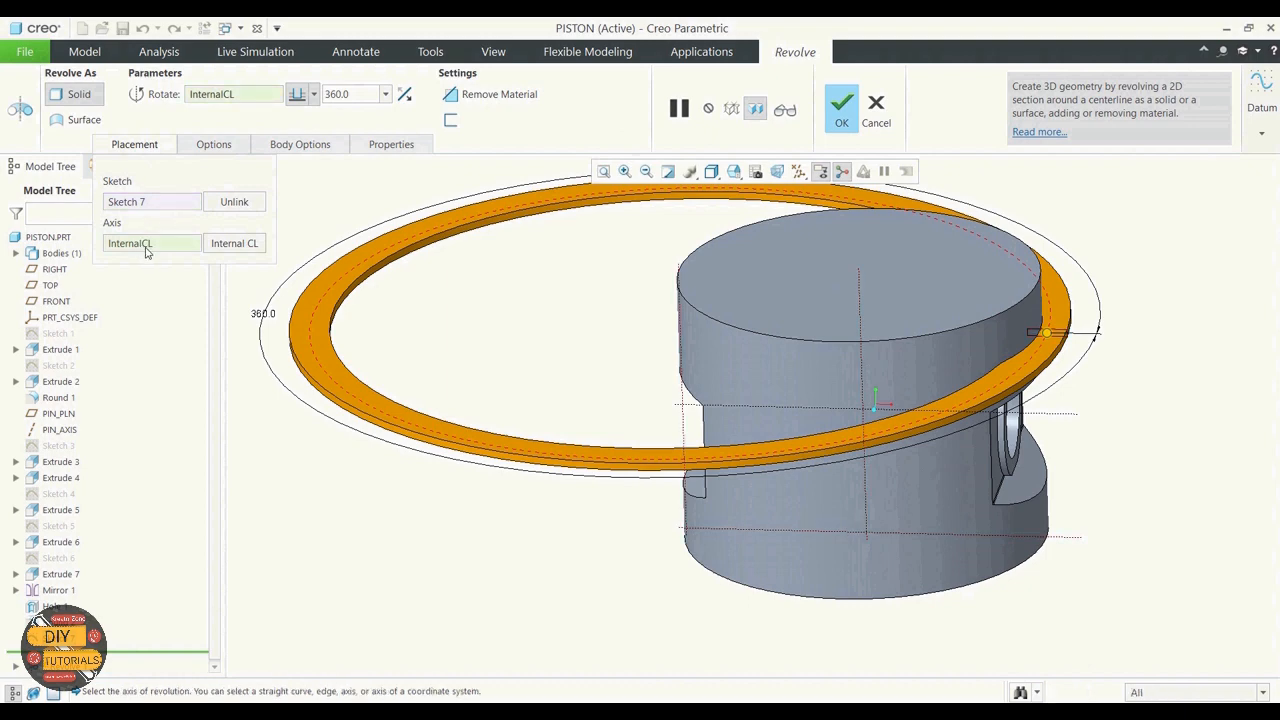
{"action": "left_click", "coordinate": [863, 299]}
{"action": "mouse_move", "coordinate": [630, 316]}
{"action": "middle_mouse_down"}
{"action": "mouse_move", "coordinate": [614, 280]}
{"action": "mouse_move", "coordinate": [626, 260]}
{"action": "mouse_move", "coordinate": [649, 274]}
{"action": "mouse_move", "coordinate": [634, 303]}
{"action": "middle_mouse_up"}
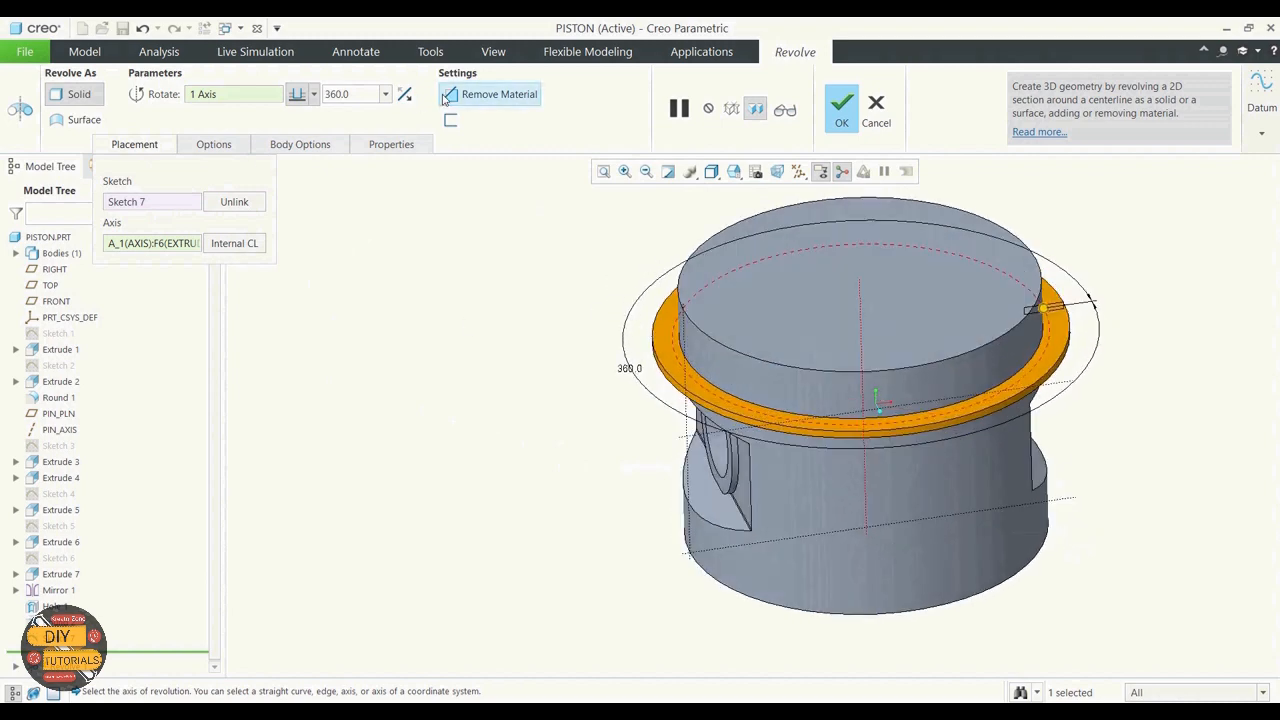
{"action": "left_click", "coordinate": [492, 94]}
{"action": "middle_click_drag", "start_coordinate": [492, 293], "coordinate": [460, 276]}
{"action": "left_click", "coordinate": [841, 106]}
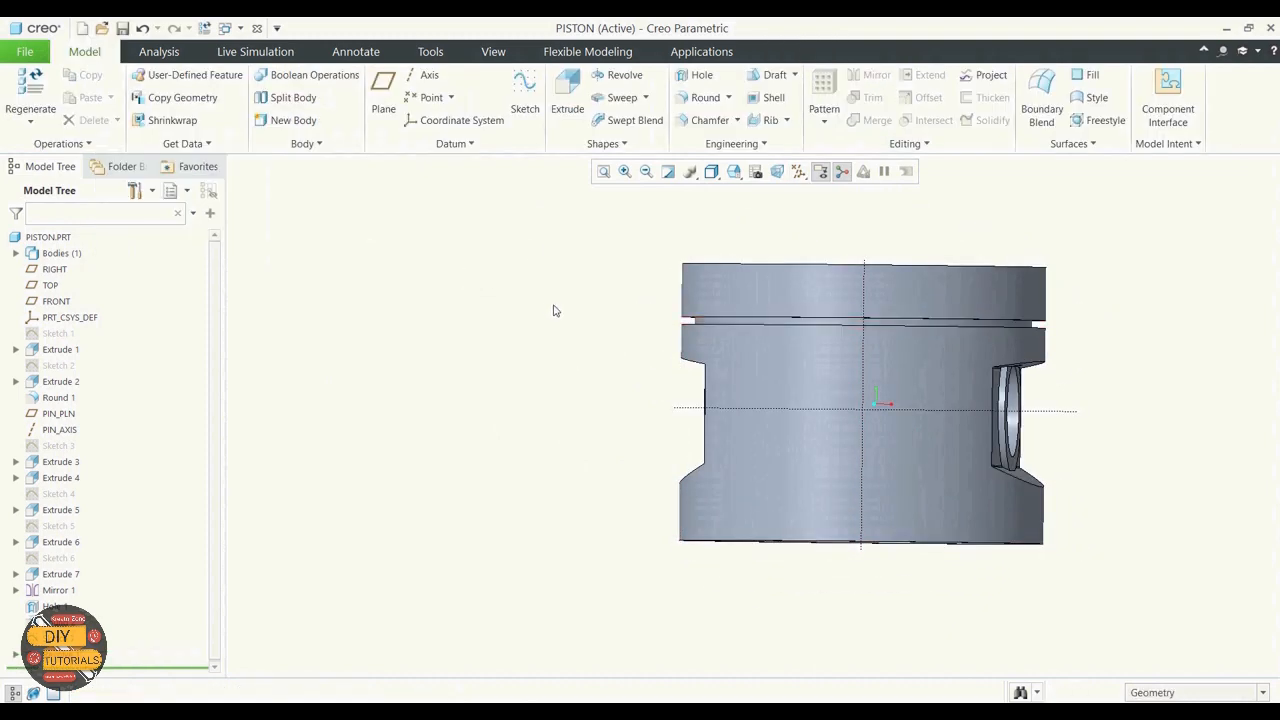
Start a Direction pattern of the revolved groove using the piston's central axis as the first direction
{"action": "middle_click_drag", "start_coordinate": [591, 377], "coordinate": [583, 422]}
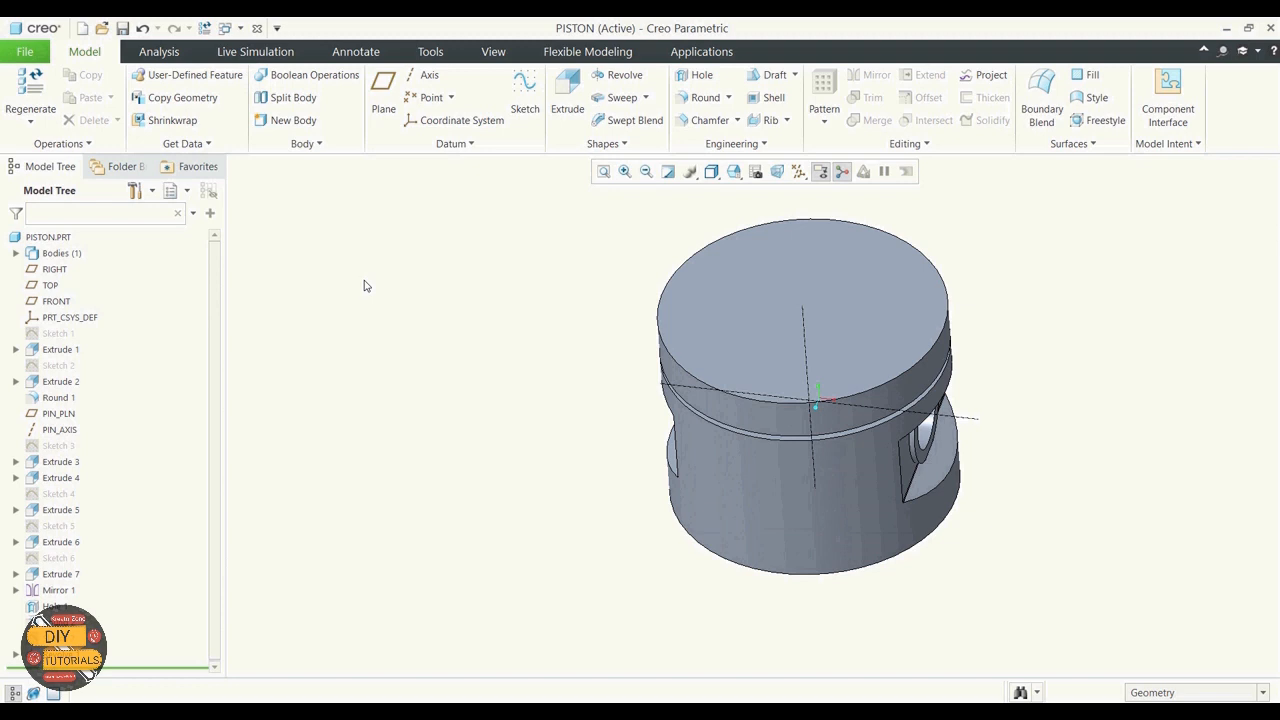
{"action": "left_click", "coordinate": [62, 656]}
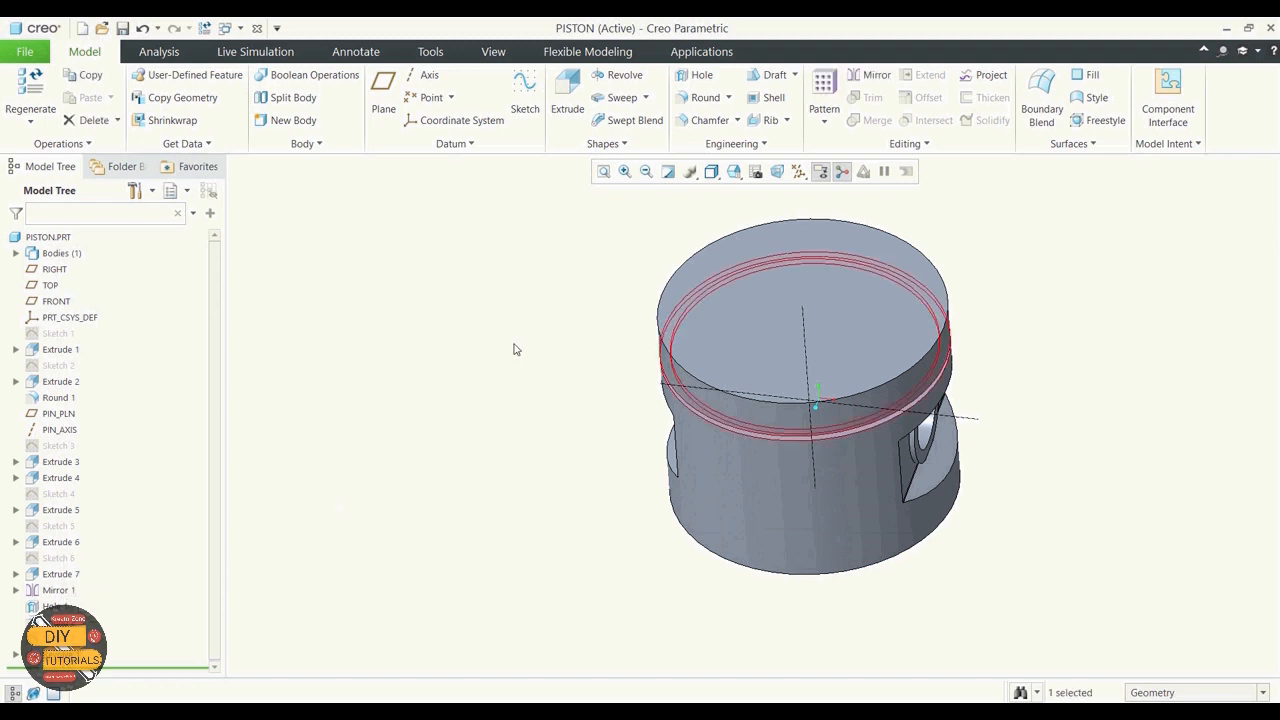
{"action": "left_click", "coordinate": [834, 118]}
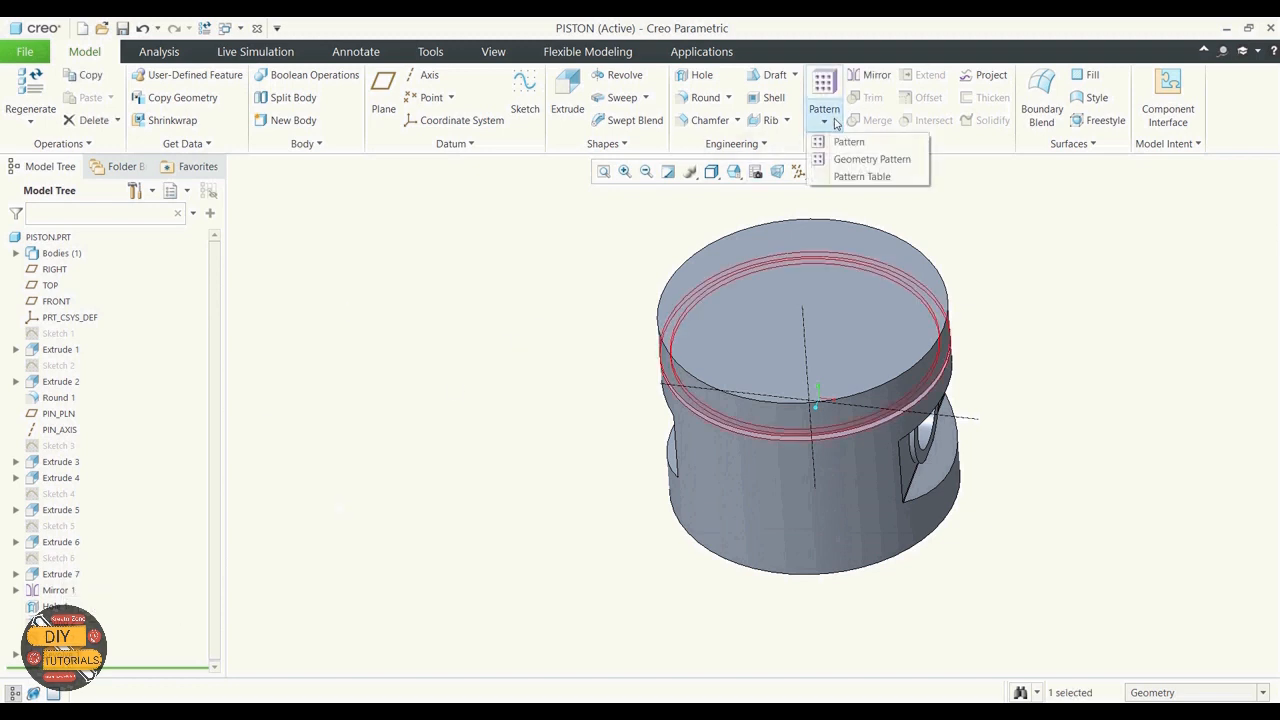
{"action": "left_click", "coordinate": [847, 145]}
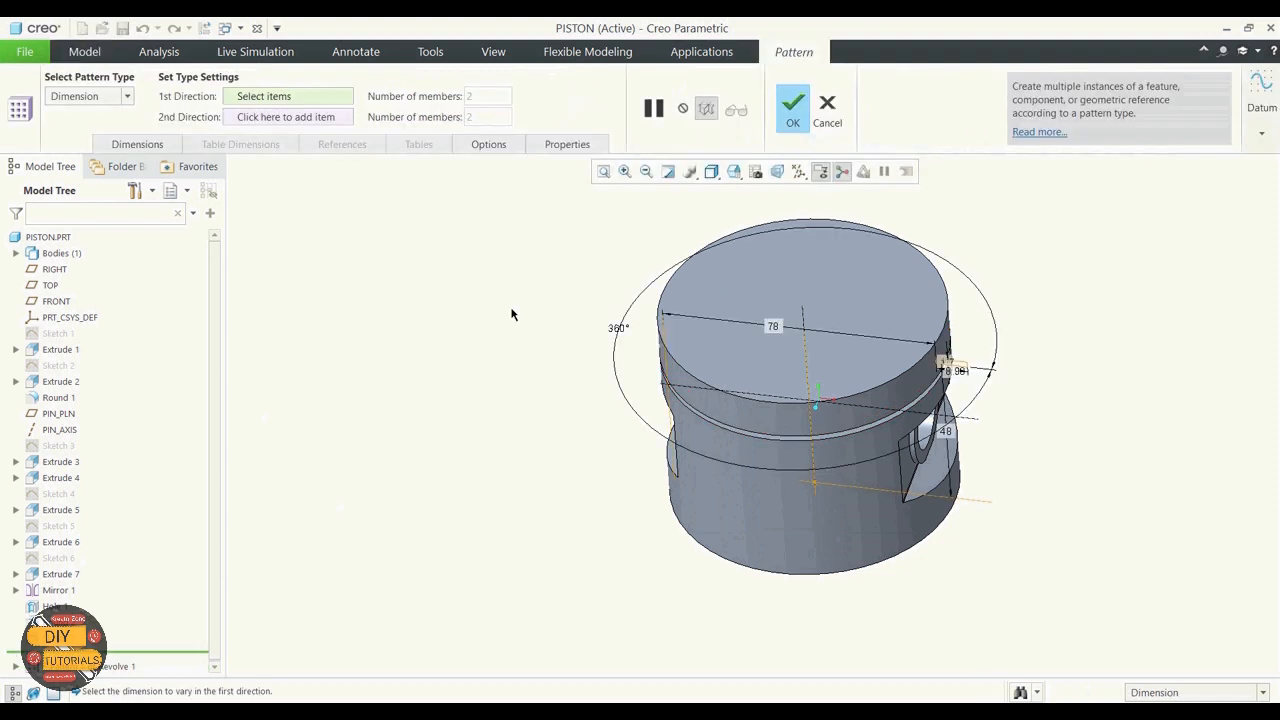
{"action": "left_click", "coordinate": [125, 96]}
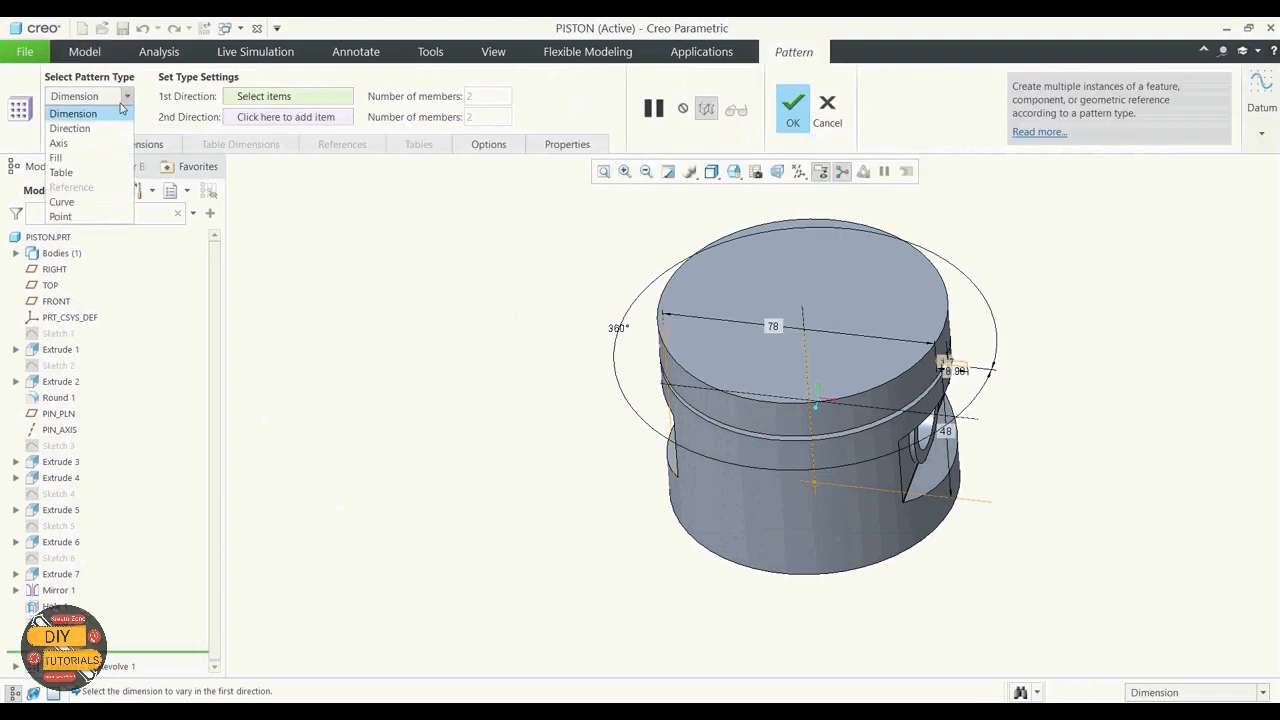
{"action": "left_click", "coordinate": [93, 126]}
{"action": "left_click", "coordinate": [806, 334]}
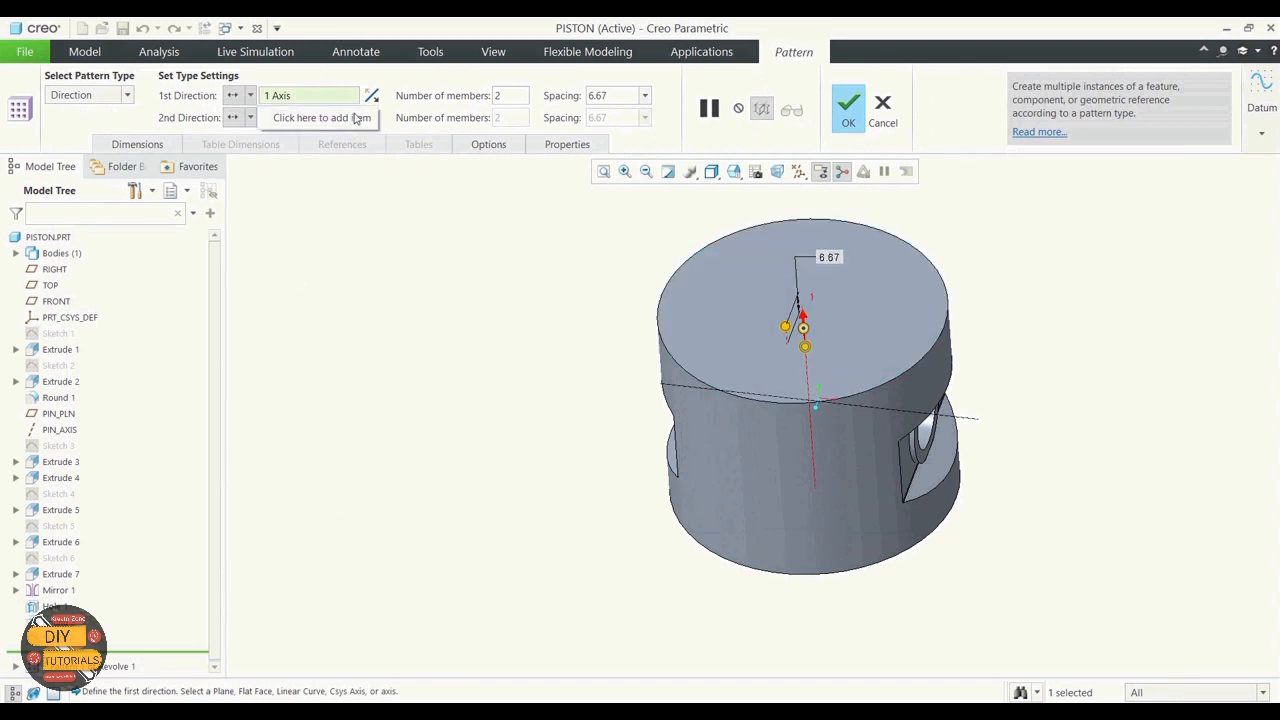
Set the groove pattern to 3 members with a spacing of 3.50 and complete it
{"action": "double_click", "coordinate": [606, 96]}
{"action": "key", "text": "BackSpace"}
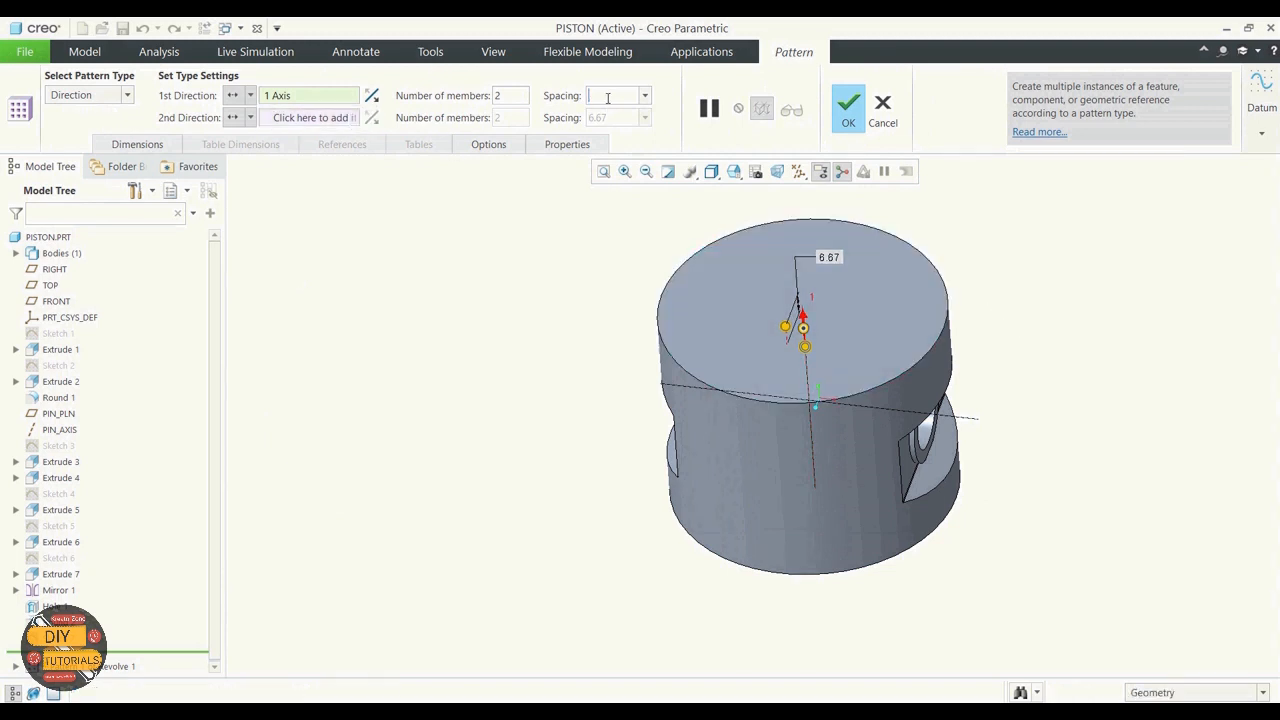
{"action": "left_click", "coordinate": [510, 96]}
{"action": "key", "text": "BackSpace"}
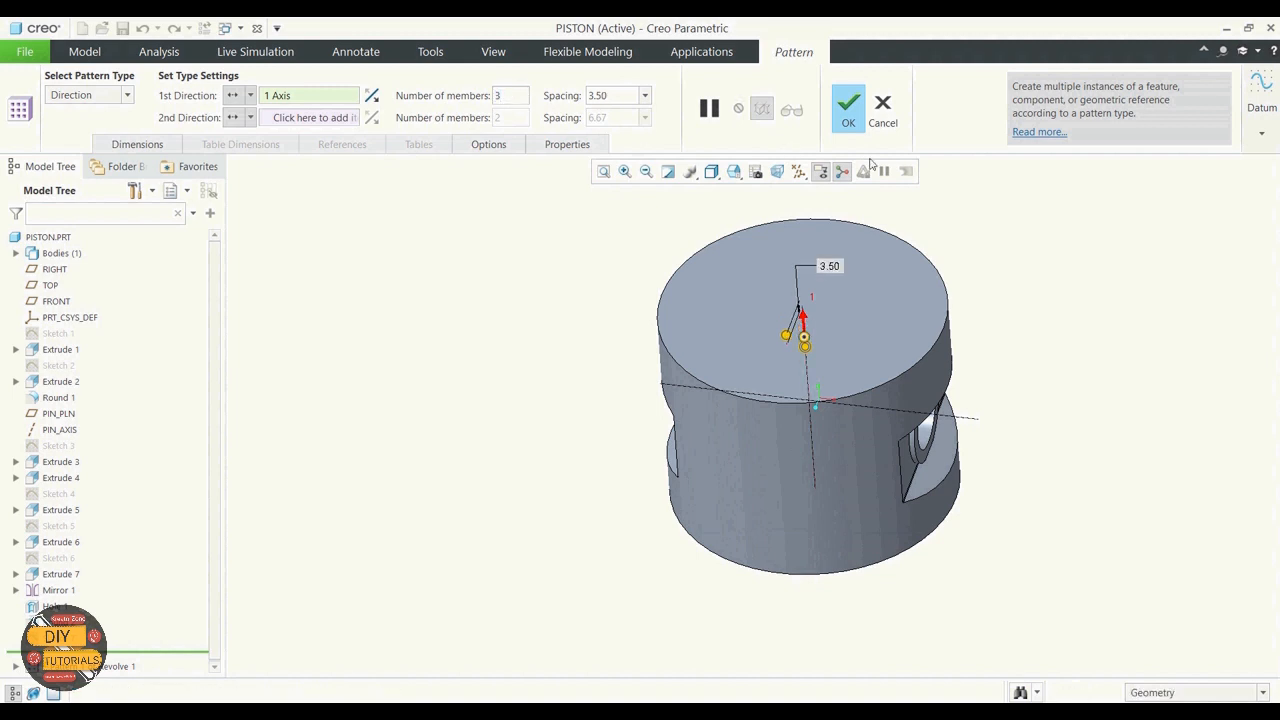
{"action": "key", "text": "Return"}
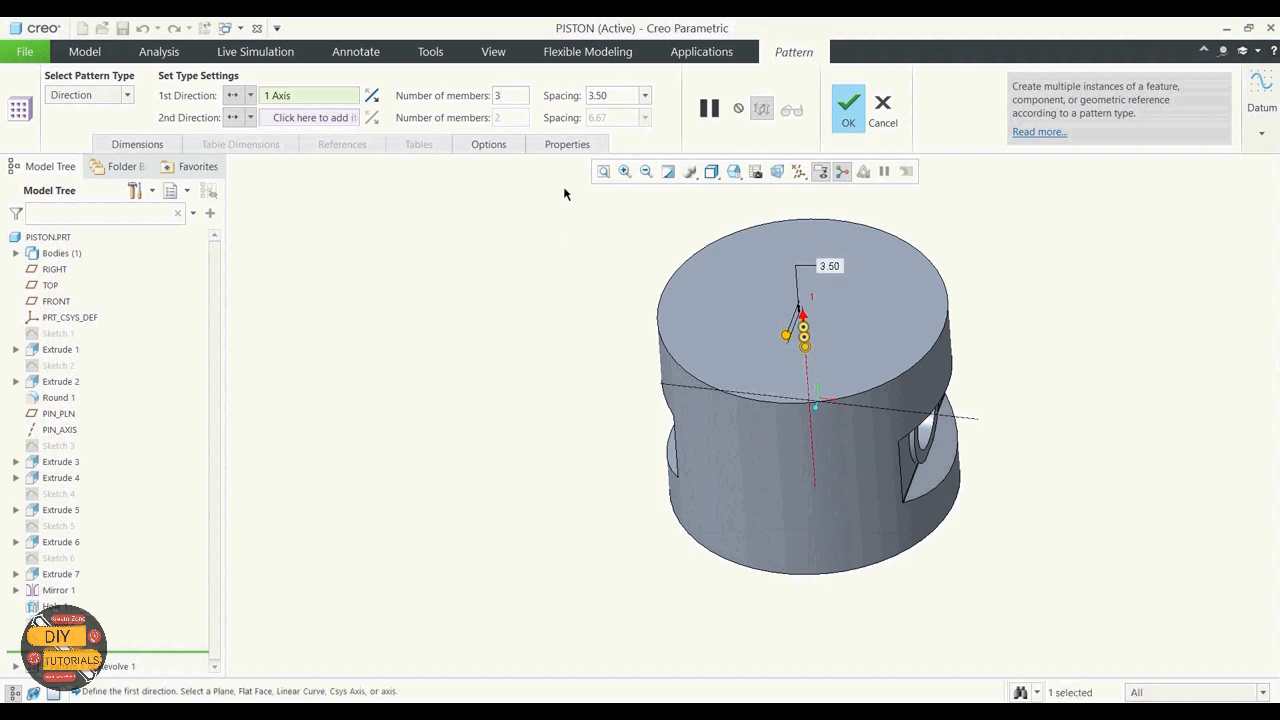
{"action": "double_click", "coordinate": [616, 97]}
{"action": "mouse_move", "coordinate": [564, 244]}
{"action": "middle_mouse_down"}
{"action": "mouse_move", "coordinate": [554, 249]}
{"action": "mouse_move", "coordinate": [560, 228]}
{"action": "mouse_move", "coordinate": [535, 239]}
{"action": "mouse_move", "coordinate": [546, 240]}
{"action": "middle_mouse_up"}
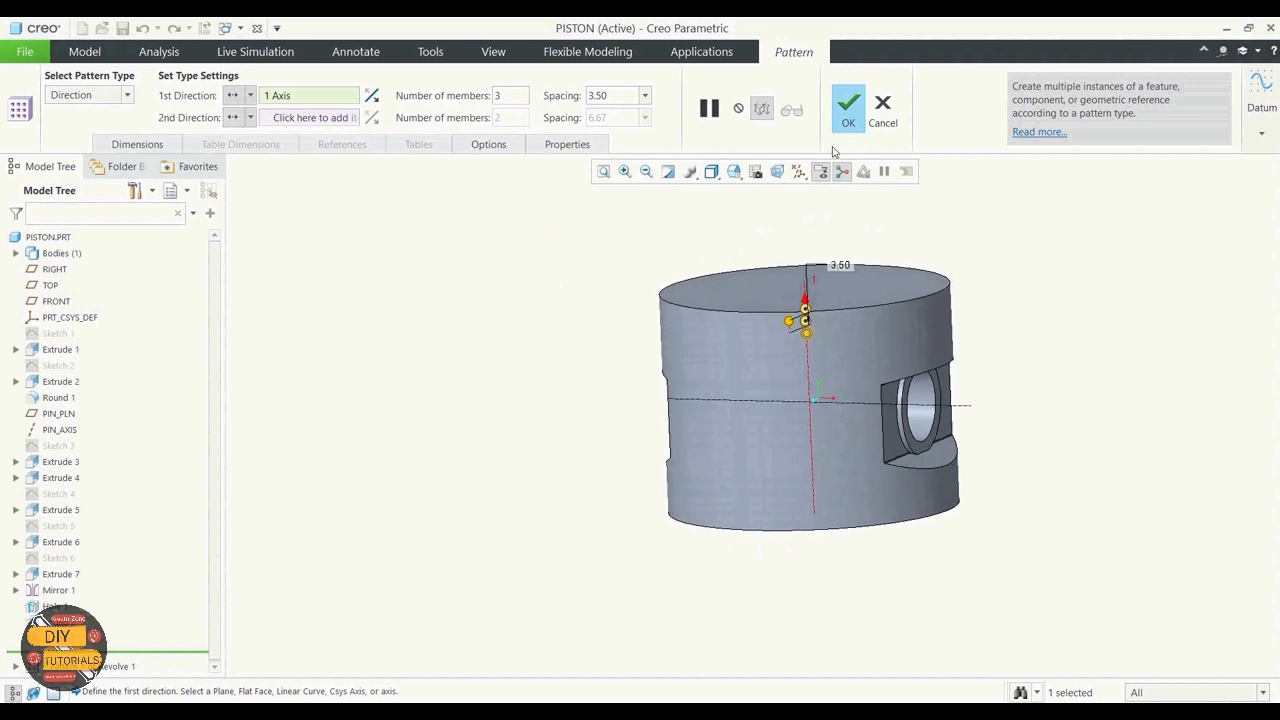
{"action": "left_click", "coordinate": [849, 108]}
Hide the datum axes and turn on the datum plane display
{"action": "middle_click_drag", "start_coordinate": [1074, 399], "coordinate": [1089, 354]}
{"action": "mouse_move", "coordinate": [558, 339]}
{"action": "middle_mouse_down"}
{"action": "mouse_move", "coordinate": [569, 317]}
{"action": "mouse_move", "coordinate": [637, 329]}
{"action": "mouse_move", "coordinate": [556, 343]}
{"action": "mouse_move", "coordinate": [543, 377]}
{"action": "mouse_move", "coordinate": [557, 374]}
{"action": "mouse_move", "coordinate": [570, 397]}
{"action": "middle_mouse_up"}
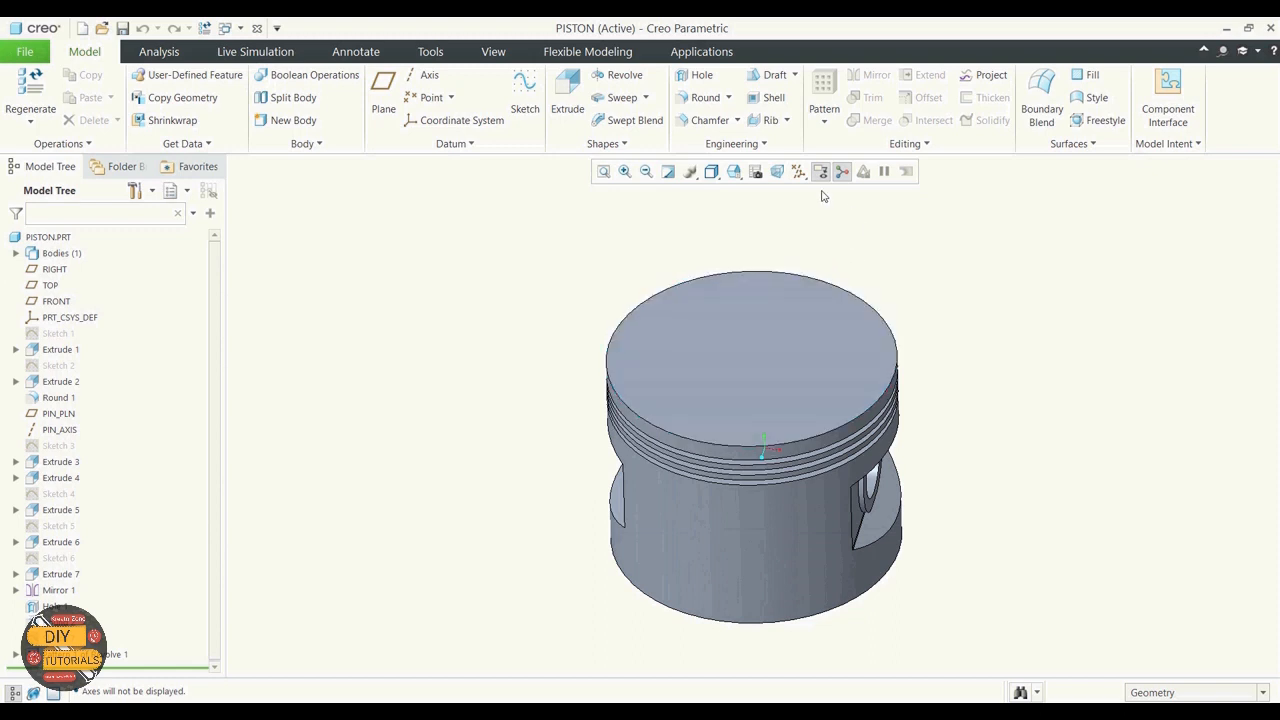
{"action": "left_click", "coordinate": [798, 171]}
{"action": "left_click", "coordinate": [805, 262]}
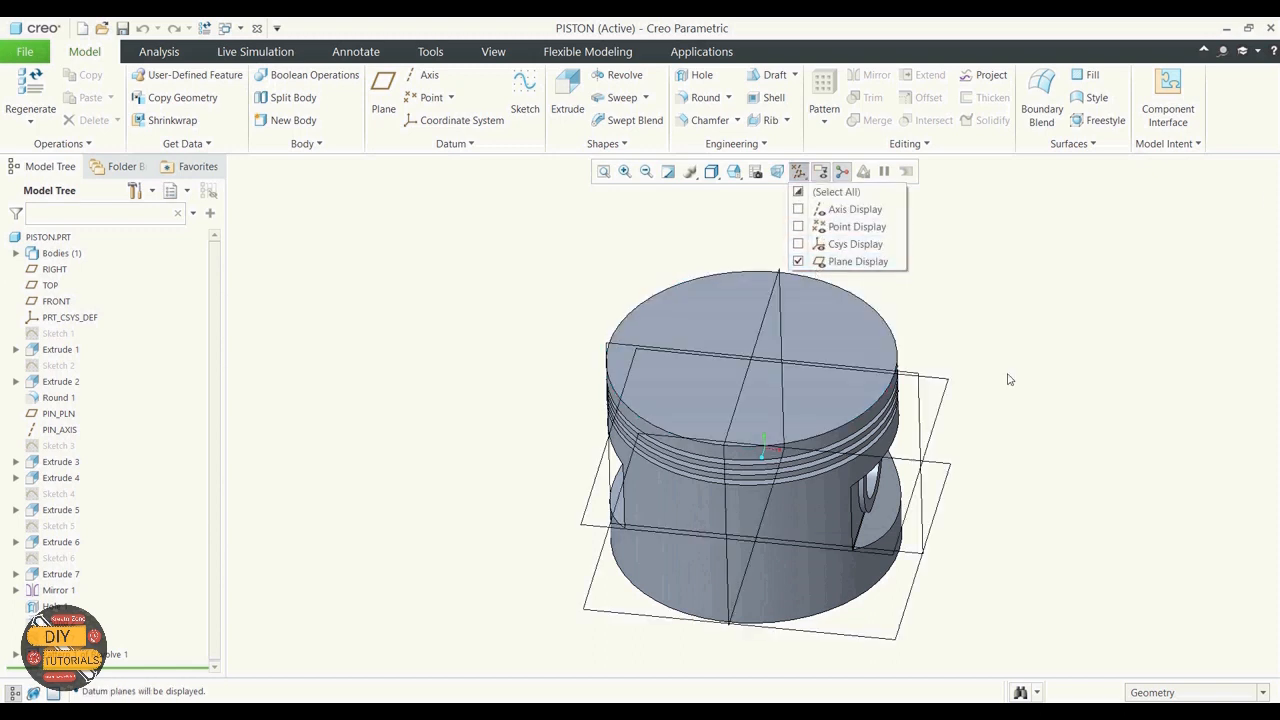
Start a sketch on the piston's flat top face and add vertical and horizontal centerlines through its center
{"action": "left_click", "coordinate": [533, 80]}
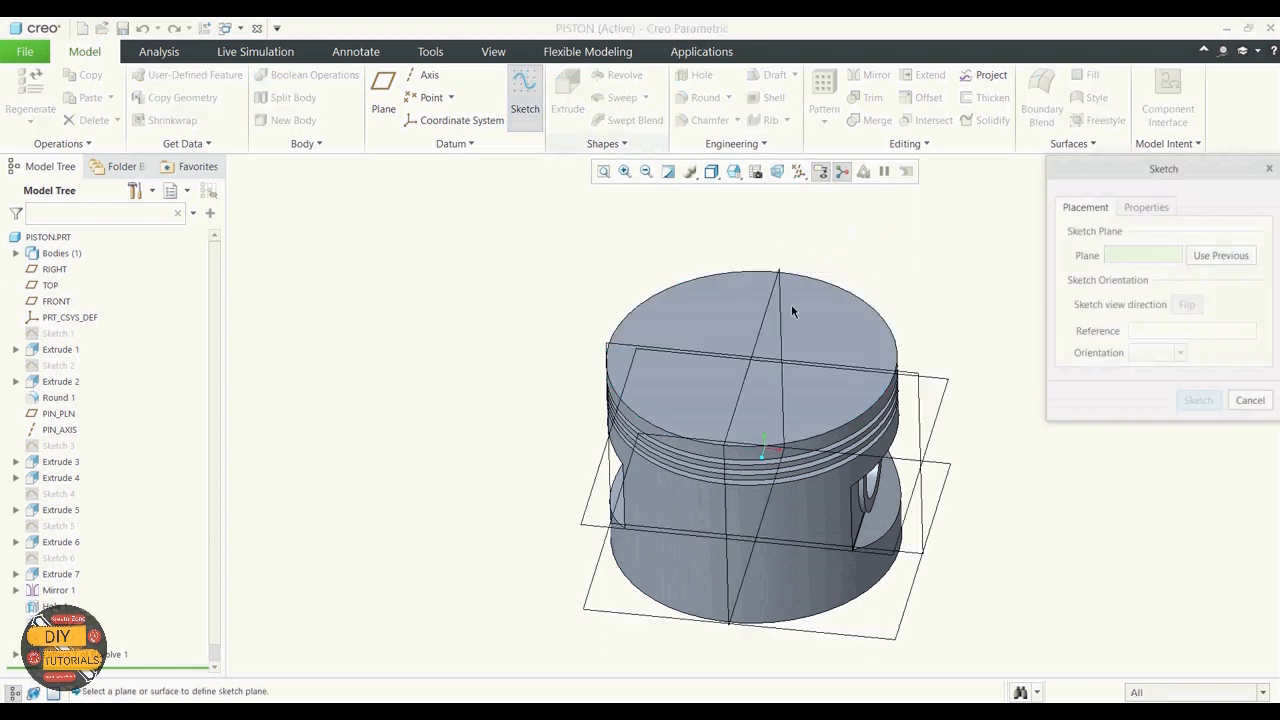
{"action": "left_click", "coordinate": [827, 311]}
{"action": "left_click", "coordinate": [1197, 401]}
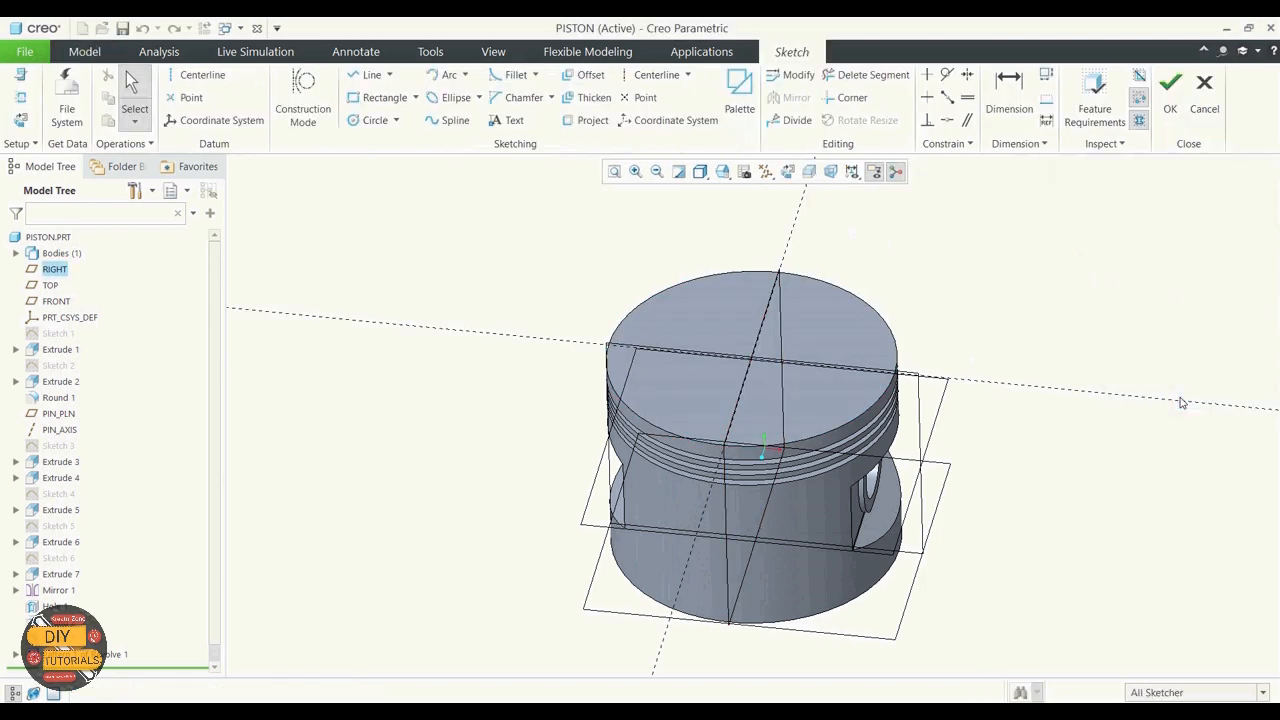
{"action": "left_click", "coordinate": [787, 172]}
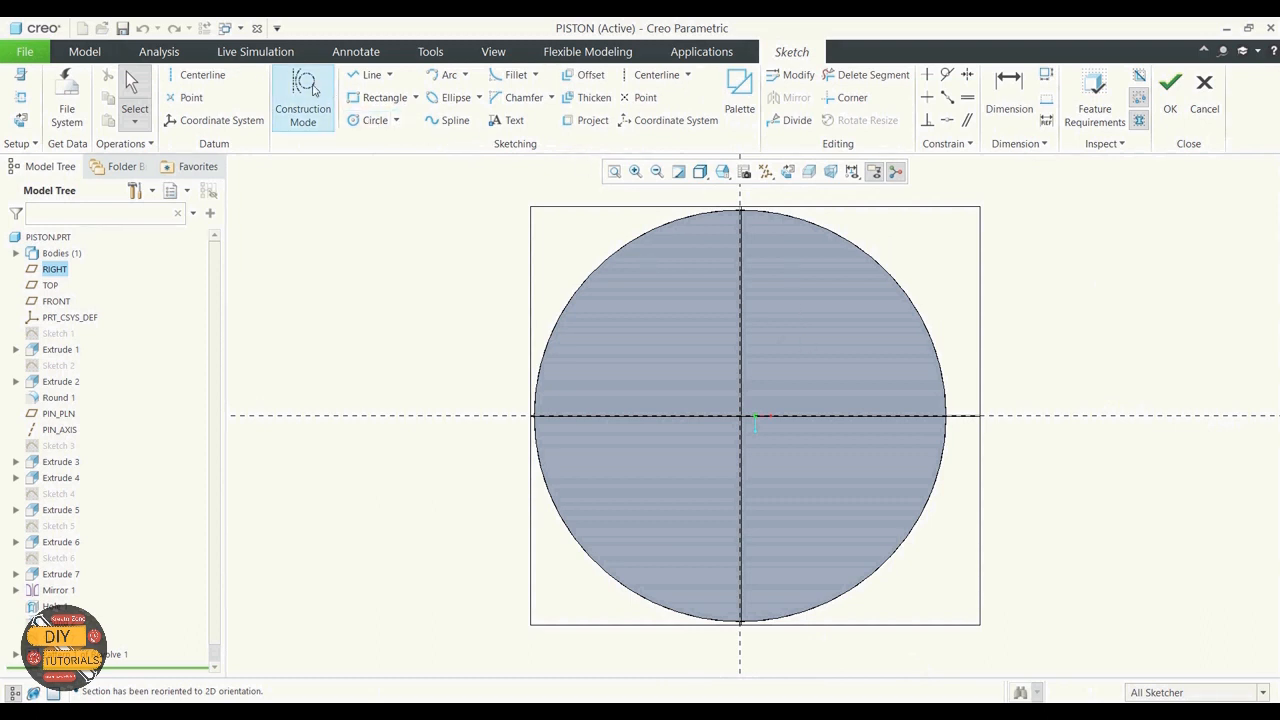
{"action": "left_click", "coordinate": [202, 75]}
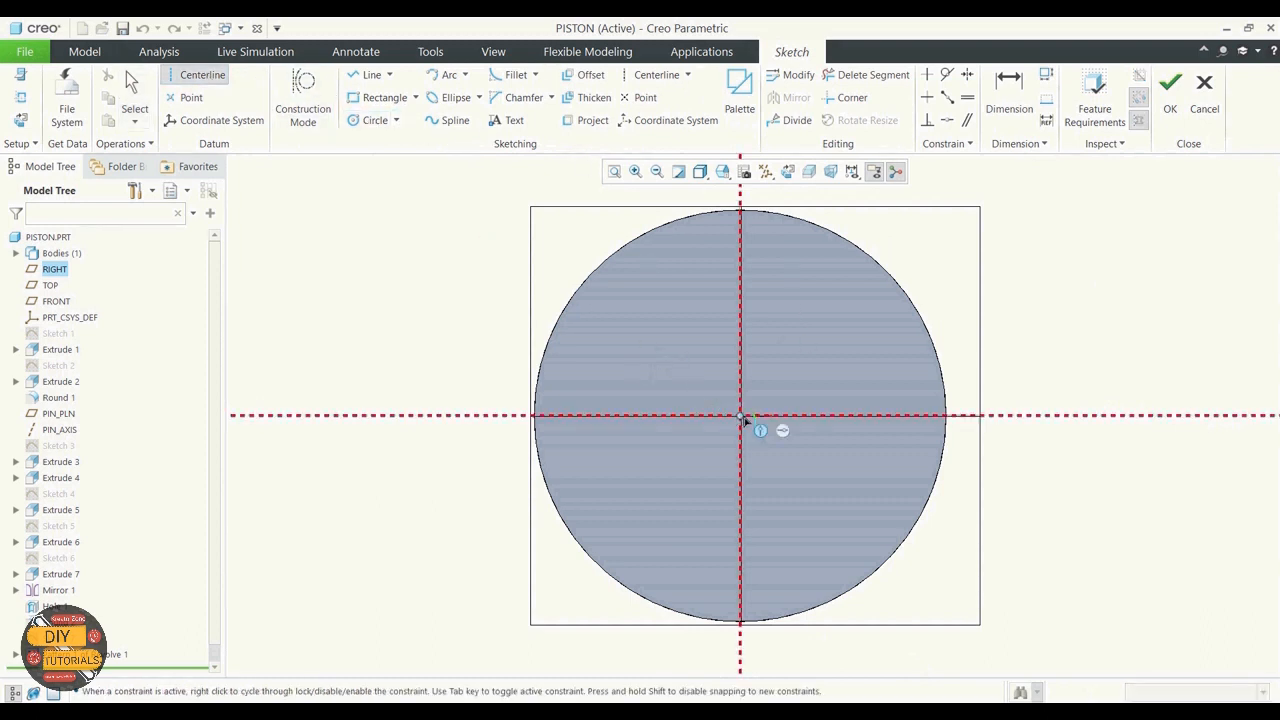
{"action": "left_click", "coordinate": [744, 418]}
{"action": "left_click", "coordinate": [746, 368]}
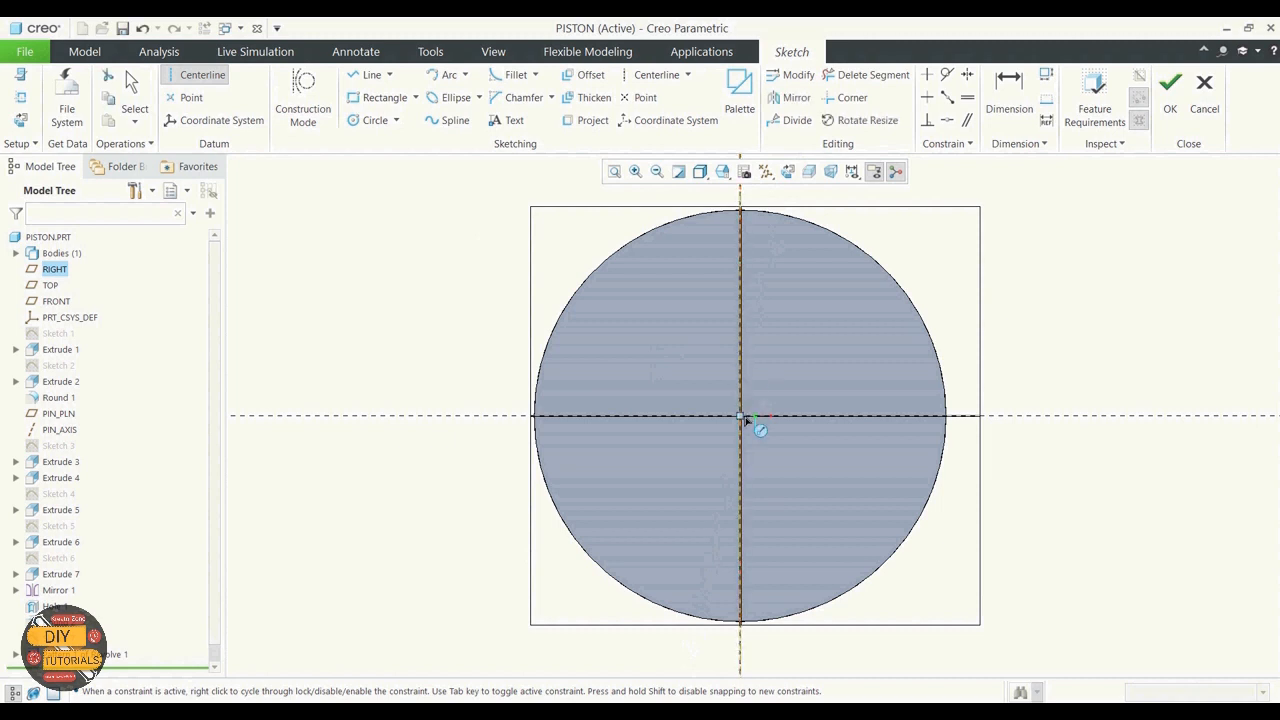
{"action": "left_click", "coordinate": [745, 418]}
{"action": "left_click", "coordinate": [777, 418]}
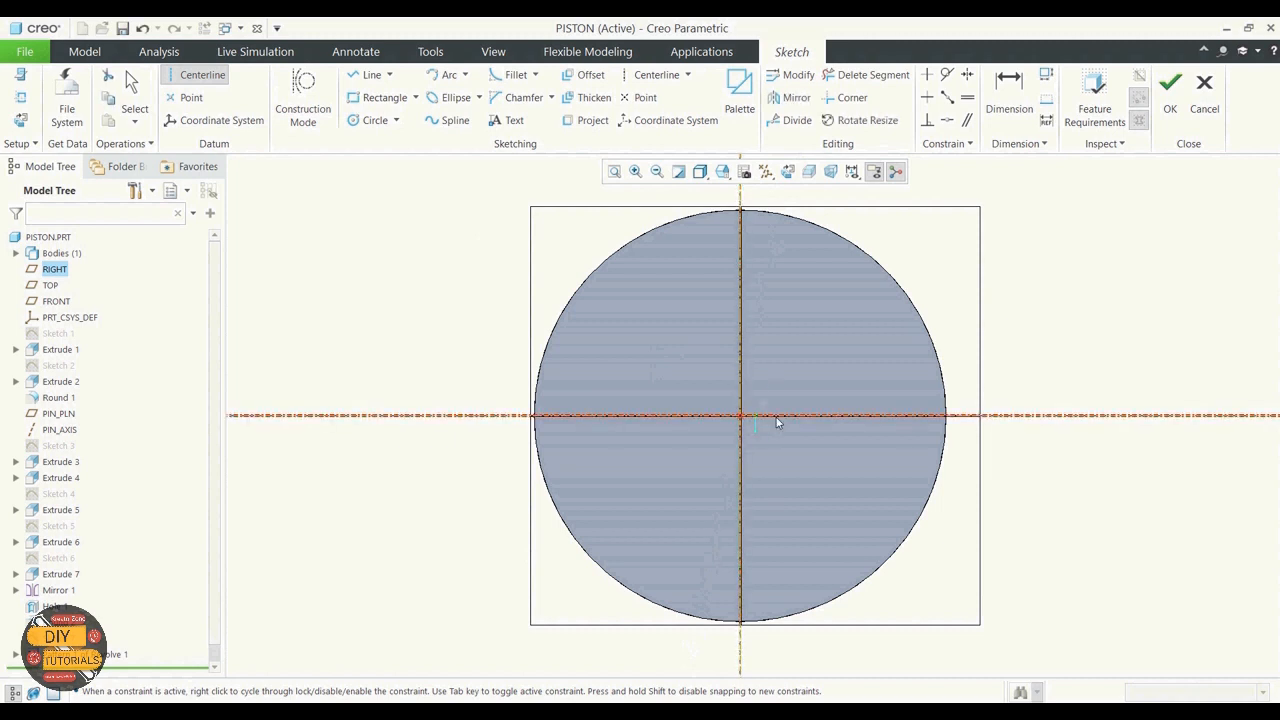
Draw a circle centered on the piston's top face, set its diameter to 60, and finish the sketch
{"action": "left_click", "coordinate": [376, 120]}
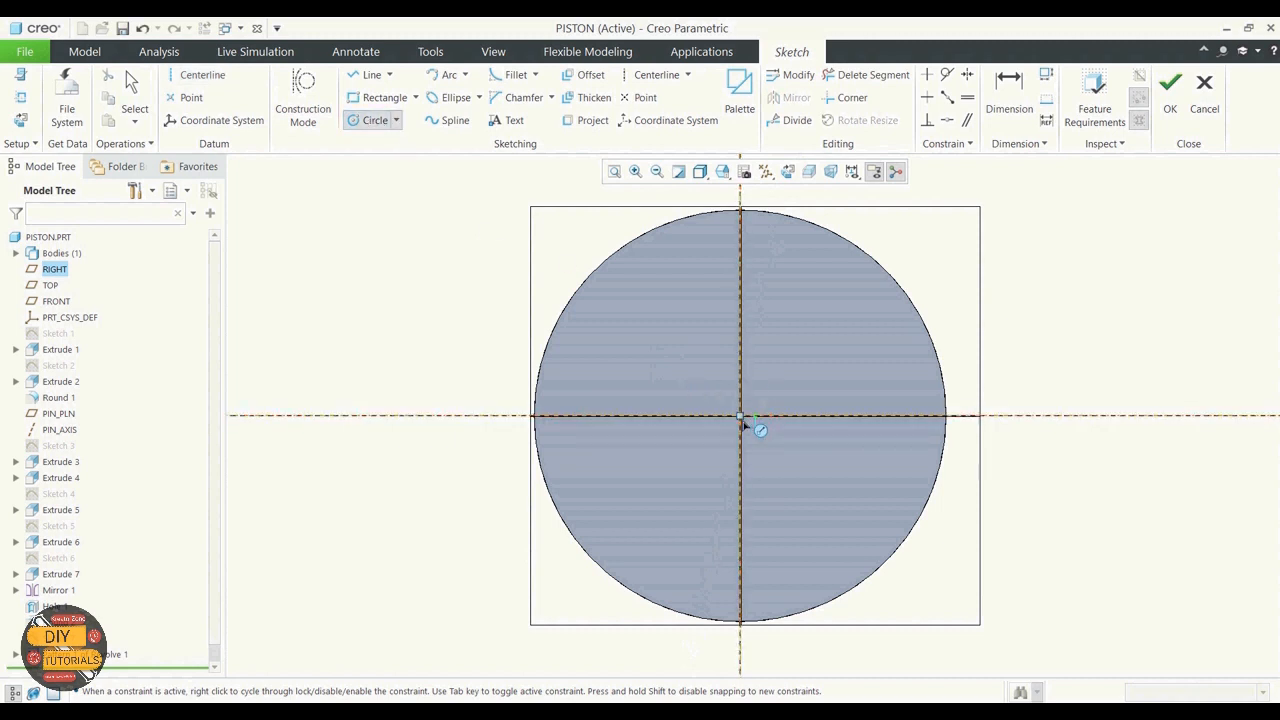
{"action": "left_click", "coordinate": [741, 417]}
{"action": "left_click", "coordinate": [868, 332]}
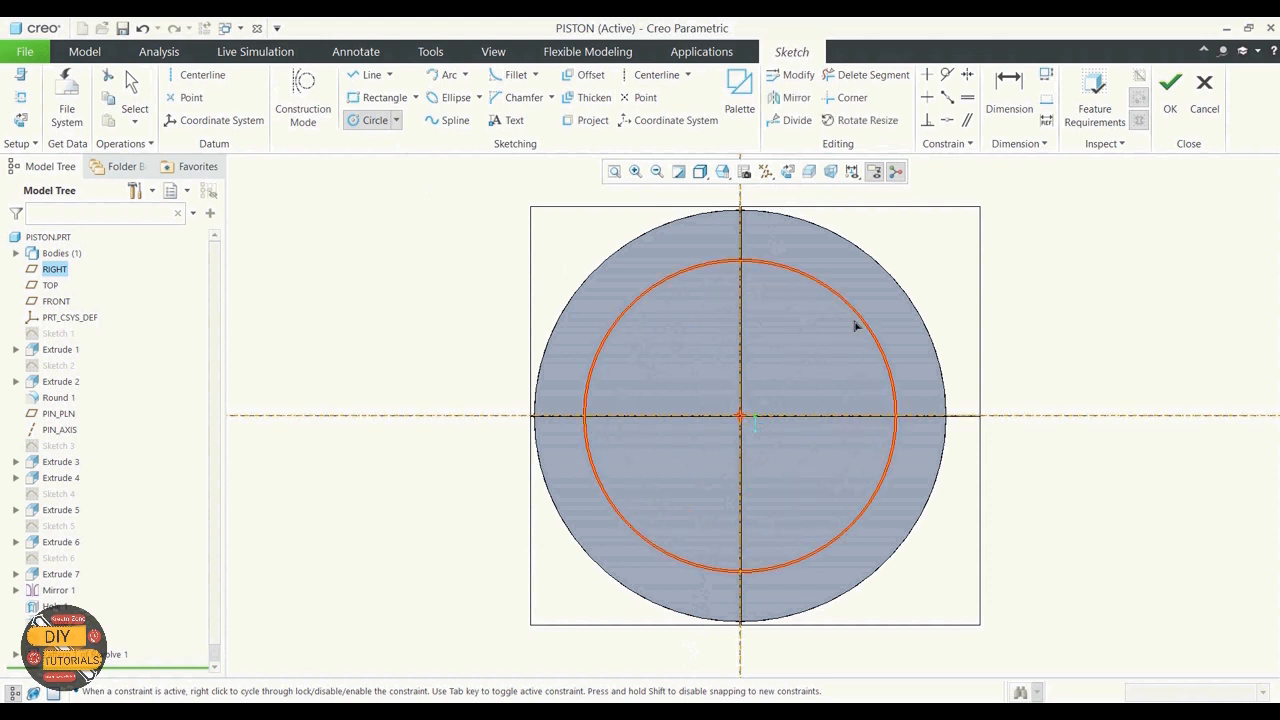
{"action": "left_click", "coordinate": [134, 100]}
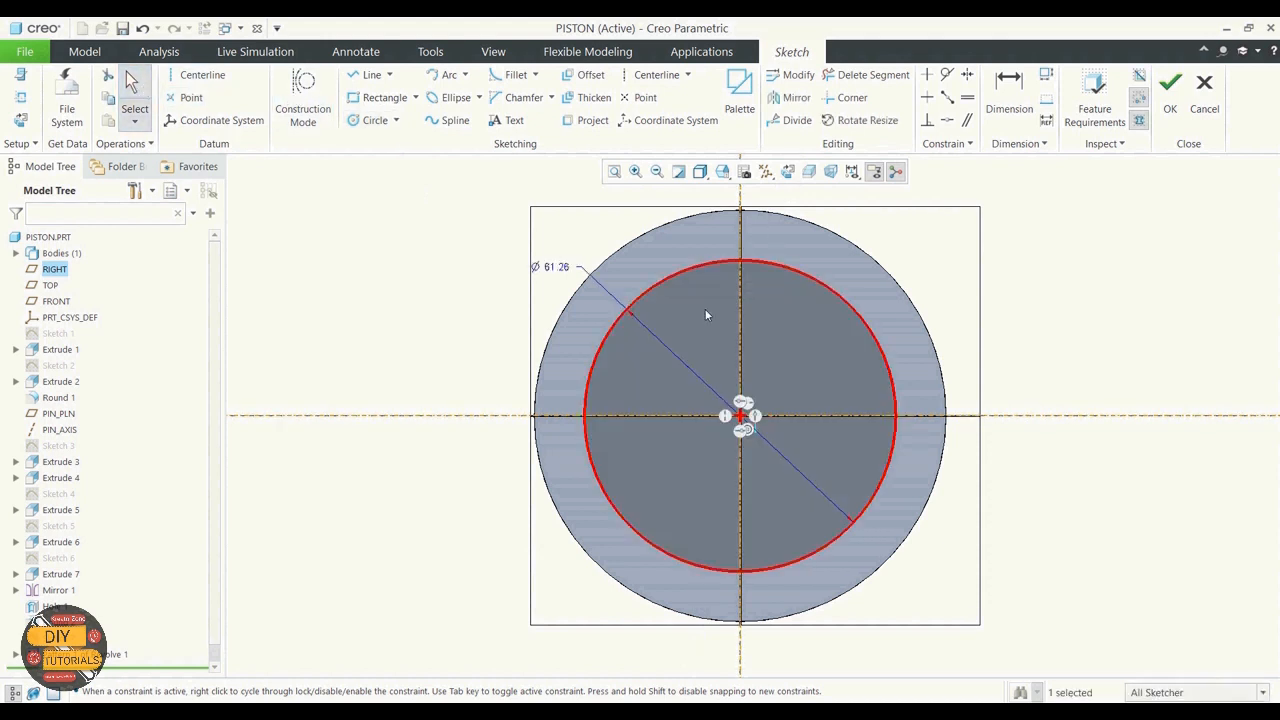
{"action": "double_click", "coordinate": [549, 275]}
{"action": "type", "text": "60"}
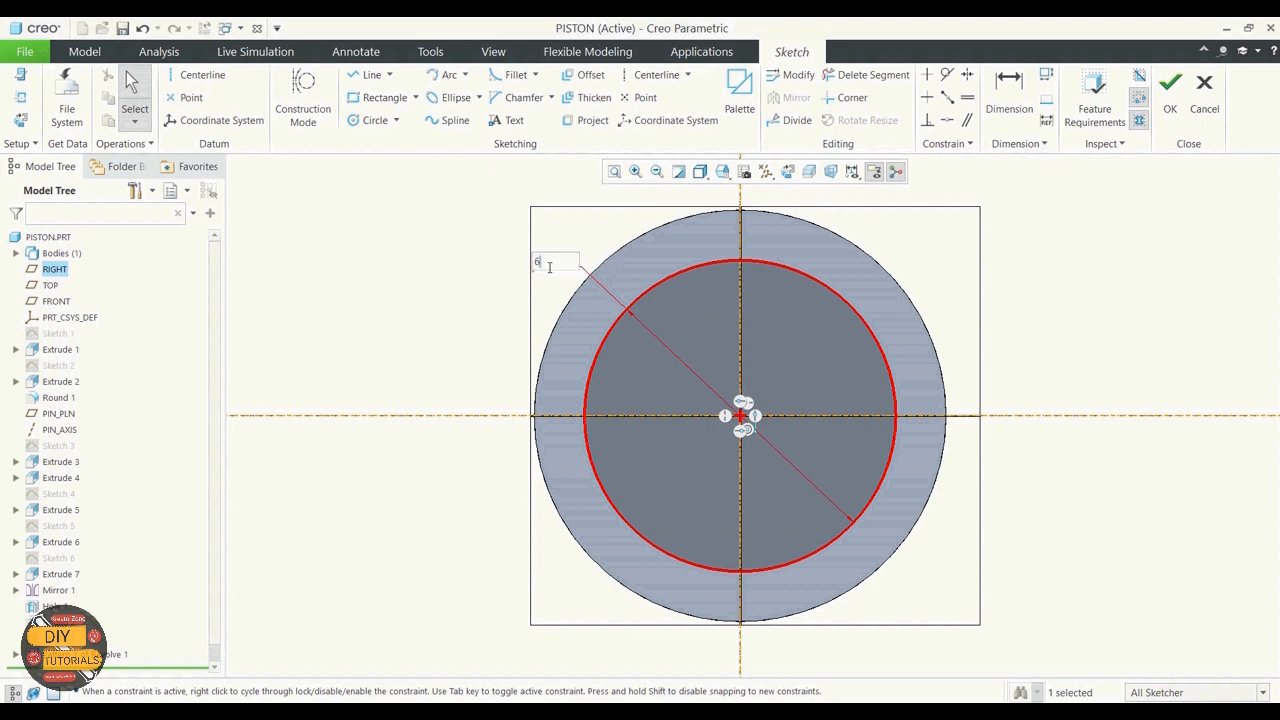
{"action": "key", "text": "Return"}
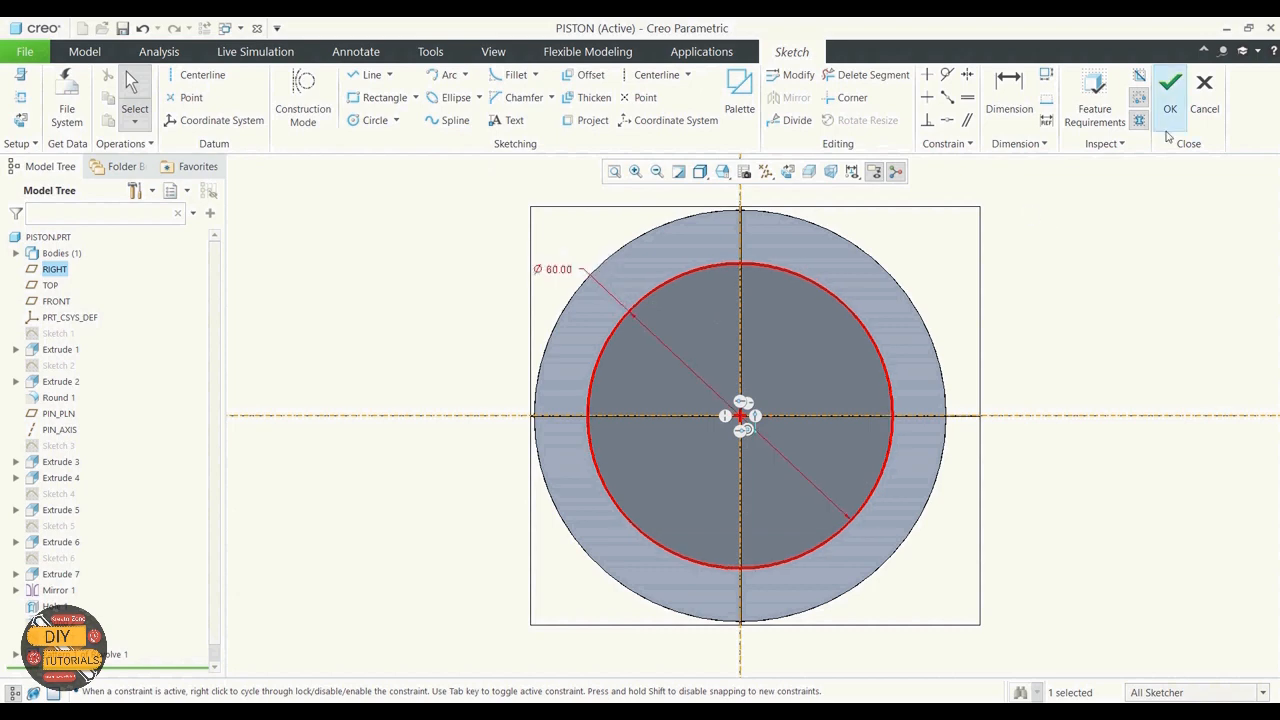
{"action": "left_click", "coordinate": [1167, 135]}
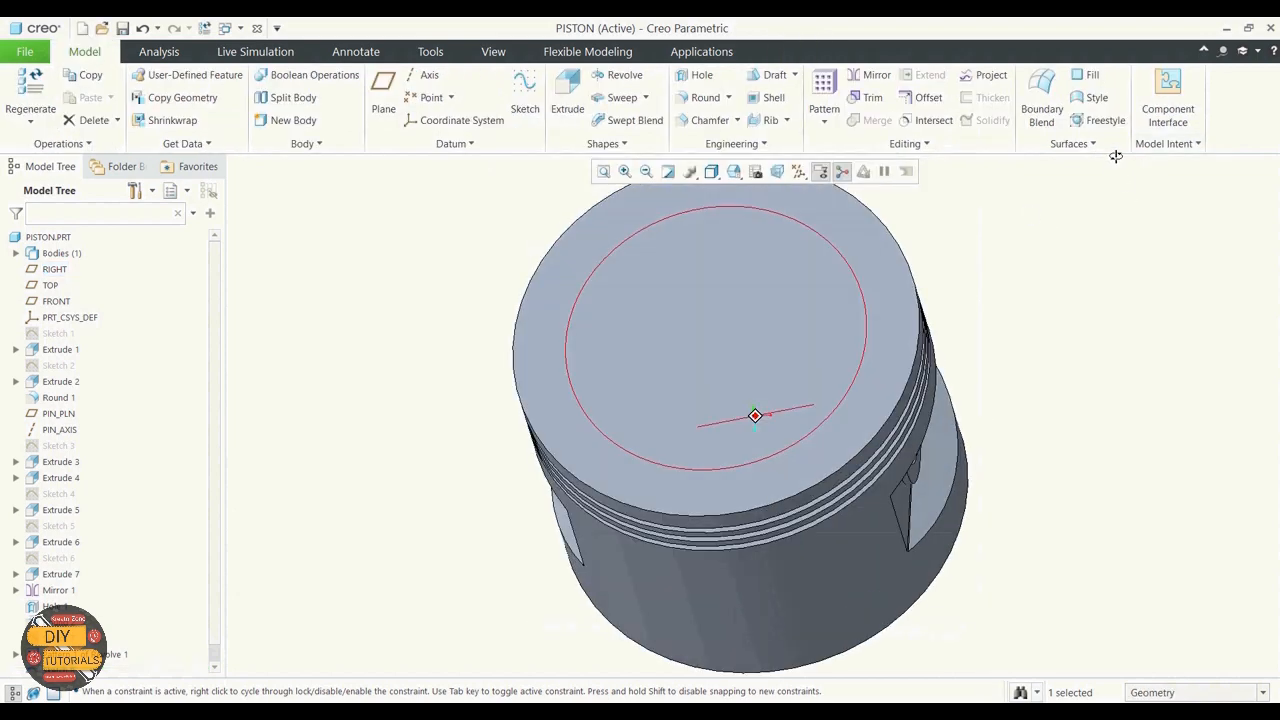
Extrude the circle sketch into the piston's top face as a Remove Material cut with a blind depth of 3.50
{"action": "left_click", "coordinate": [567, 98]}
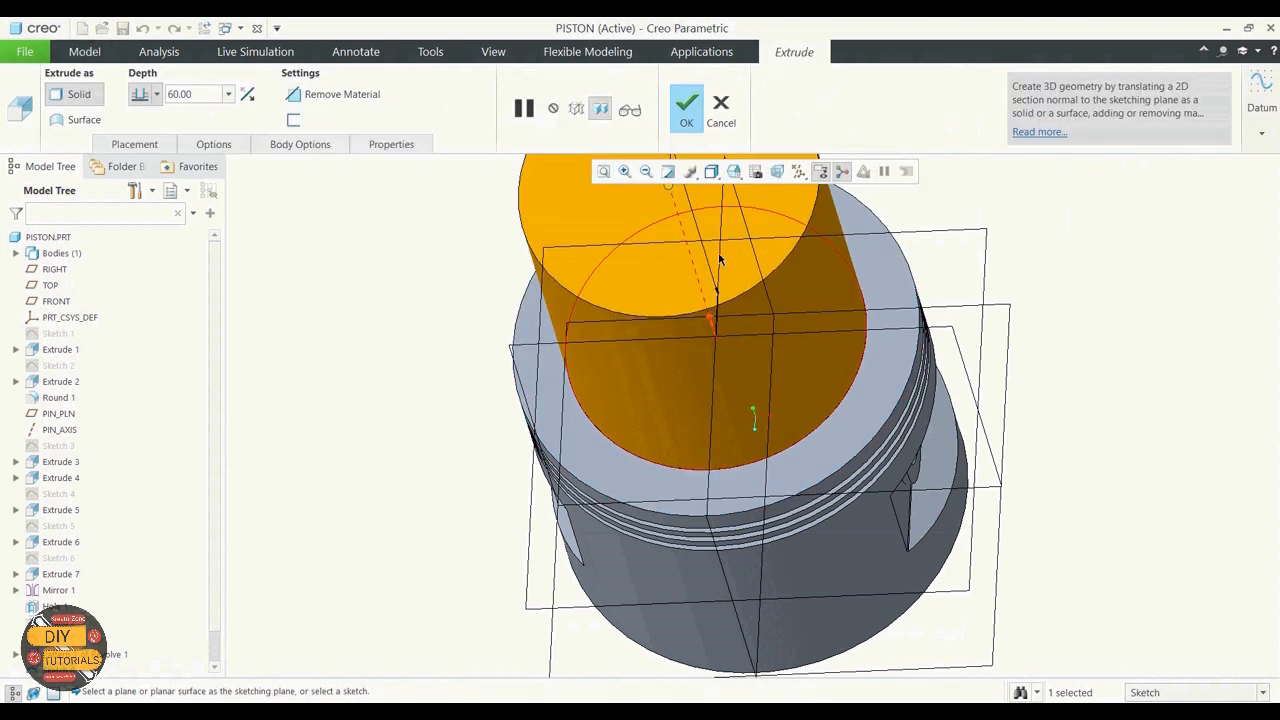
{"action": "left_click", "coordinate": [709, 320]}
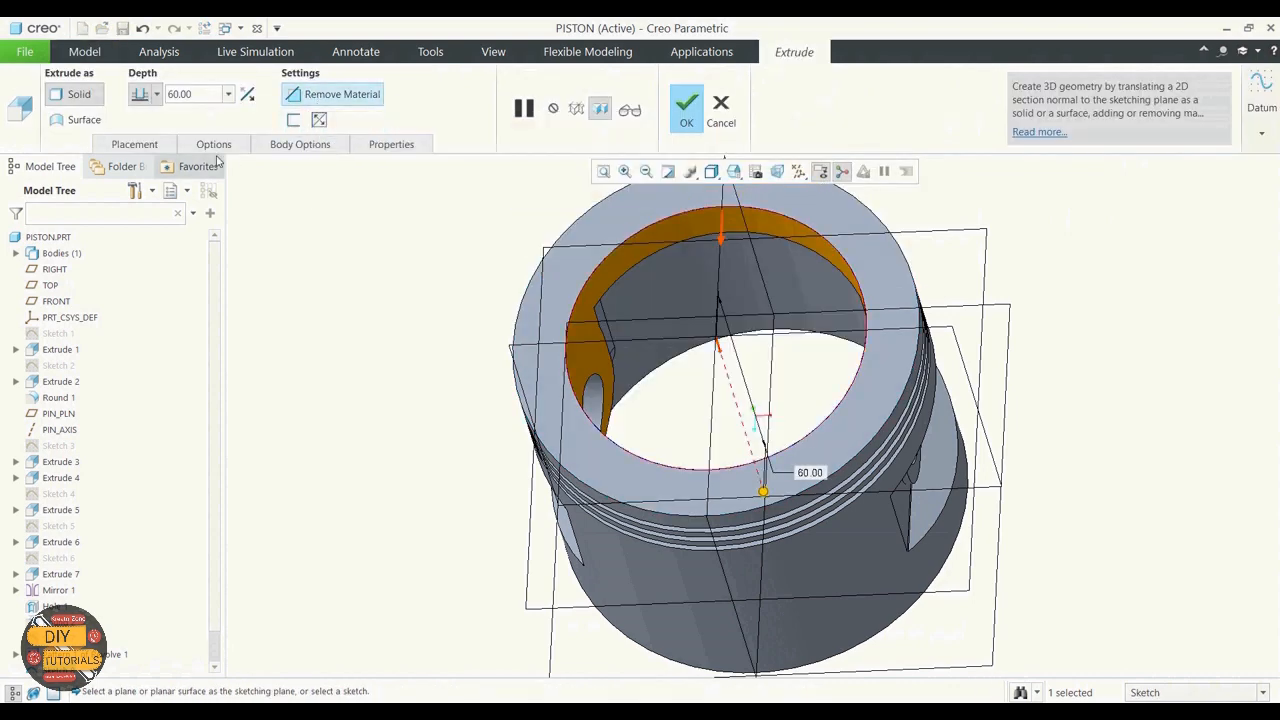
{"action": "double_click", "coordinate": [194, 95]}
{"action": "type", "text": "3.5"}
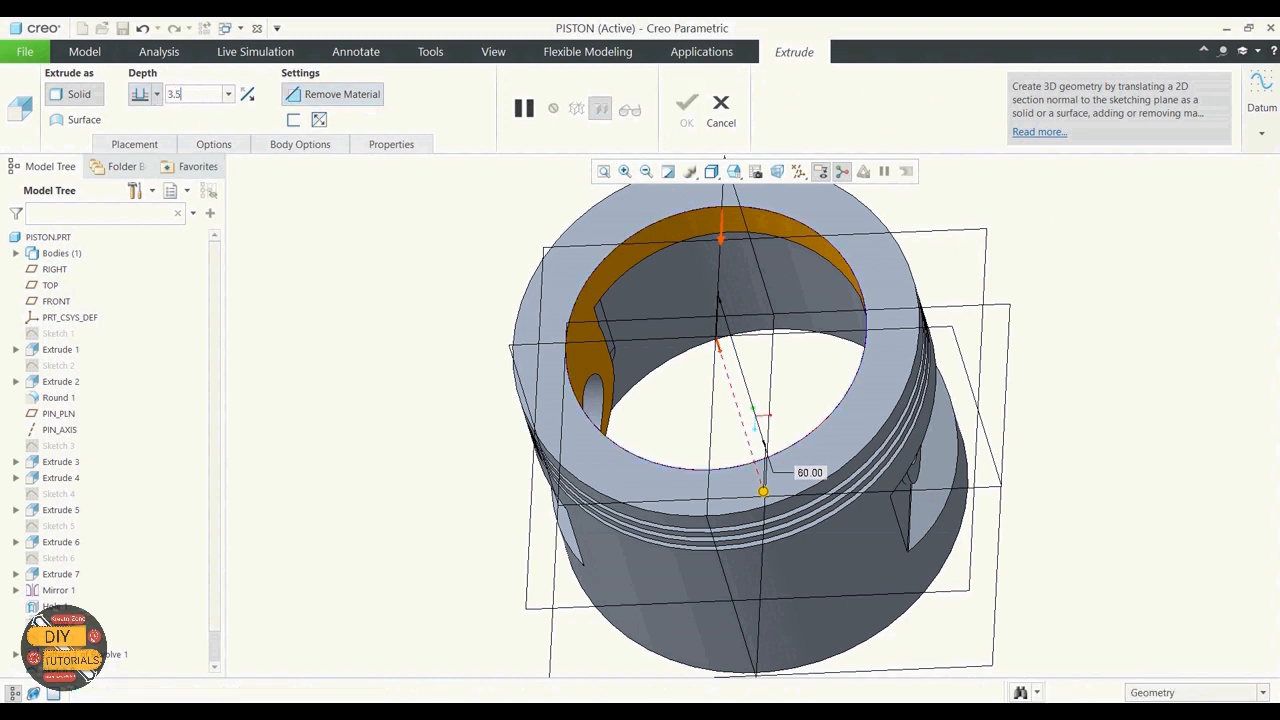
{"action": "key", "text": "Return"}
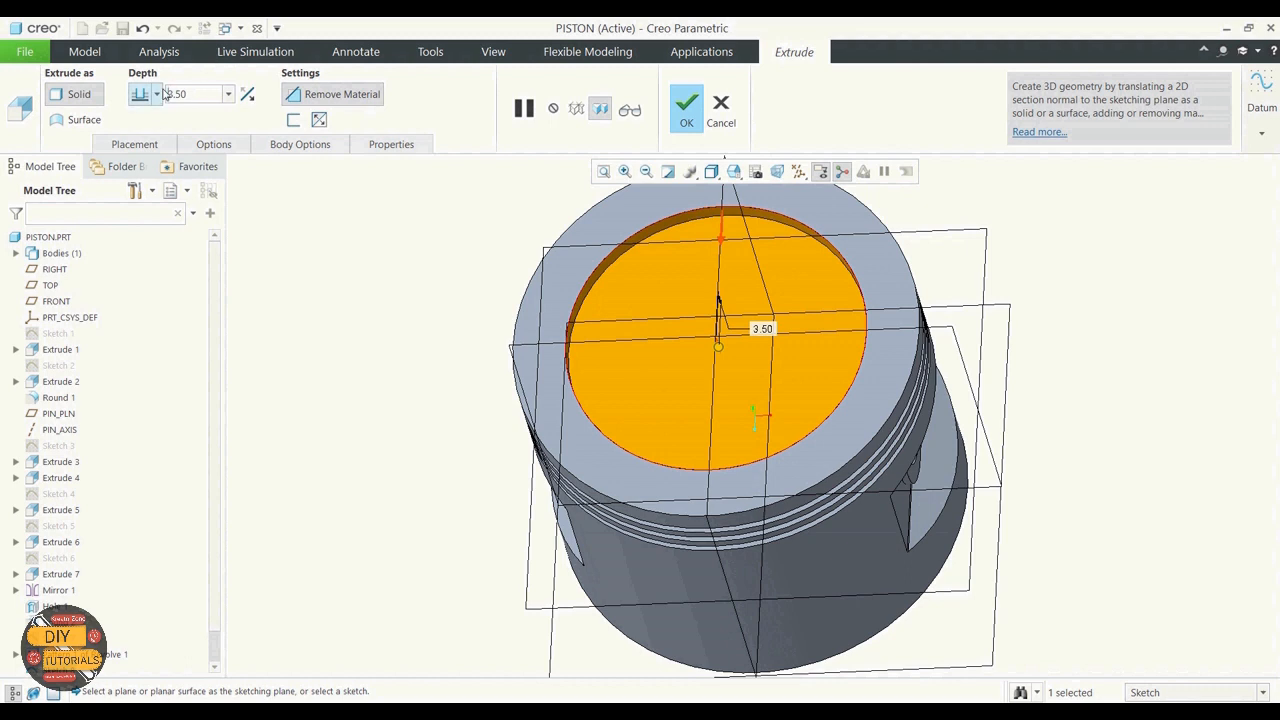
{"action": "left_click", "coordinate": [142, 94]}
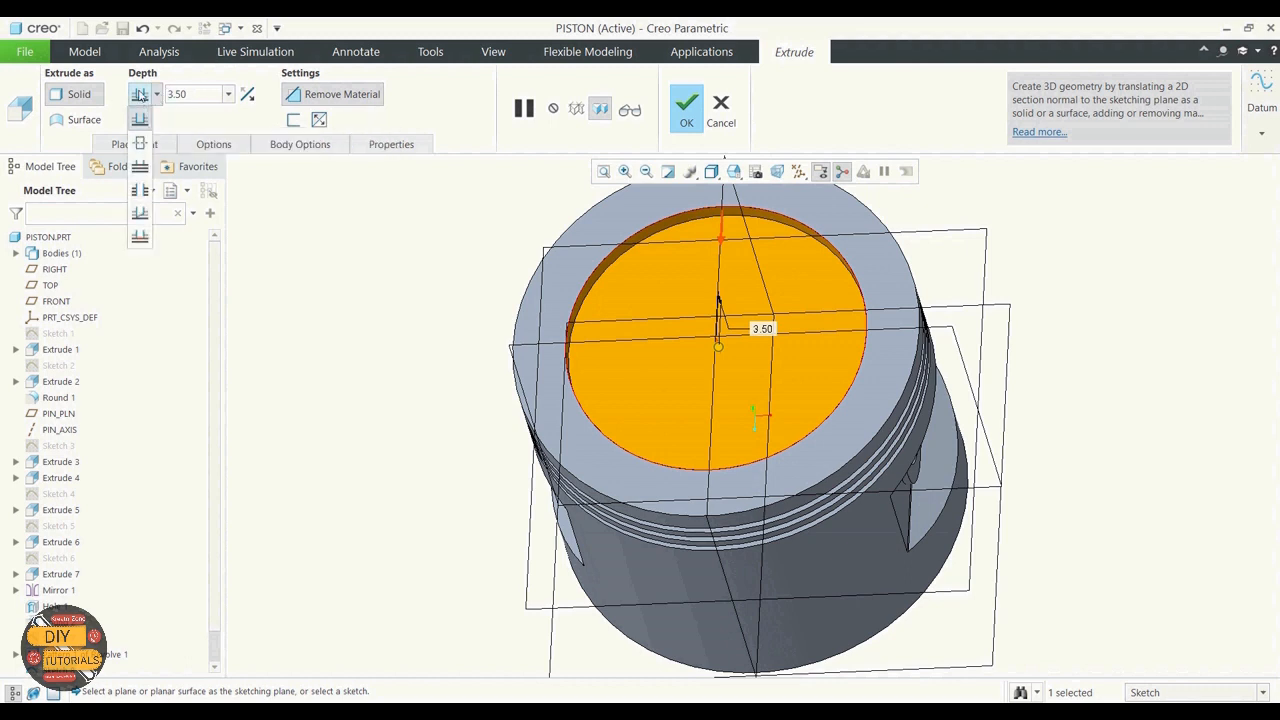
{"action": "left_click", "coordinate": [142, 119]}
{"action": "scroll", "coordinate": [342, 315], "scroll_direction": "down", "scroll_amount": 2}
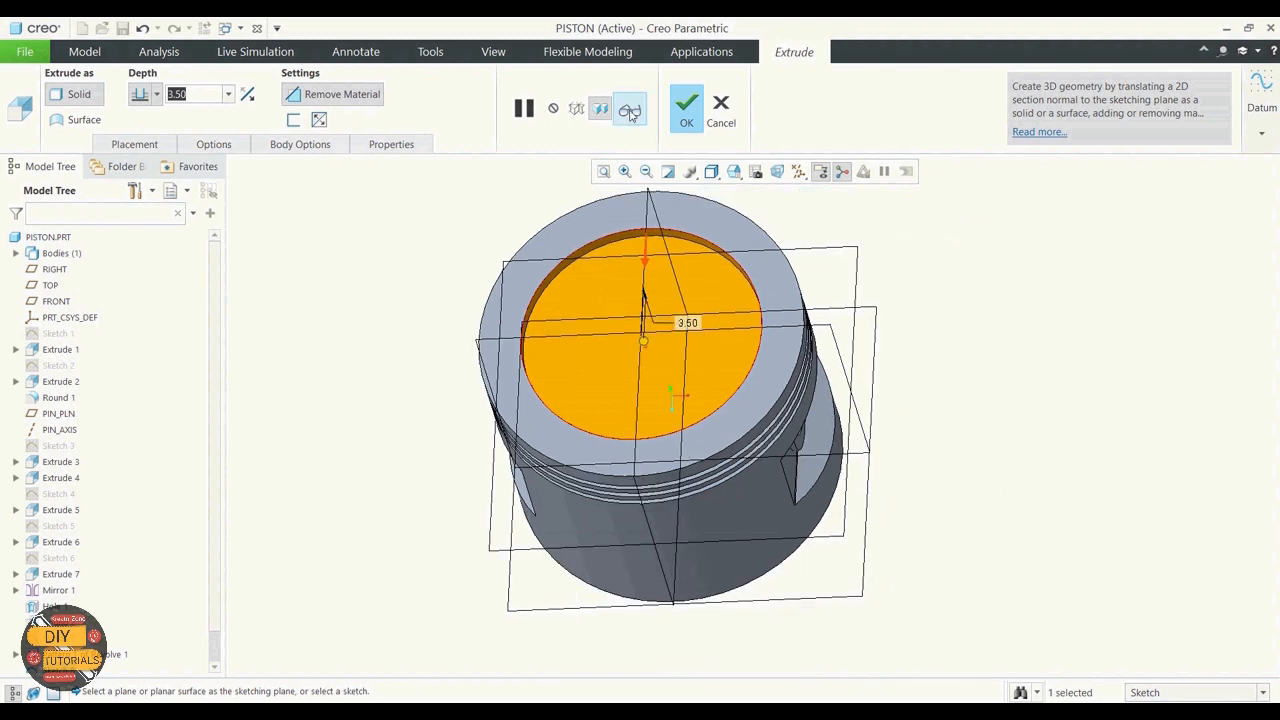
{"action": "left_click", "coordinate": [686, 110]}
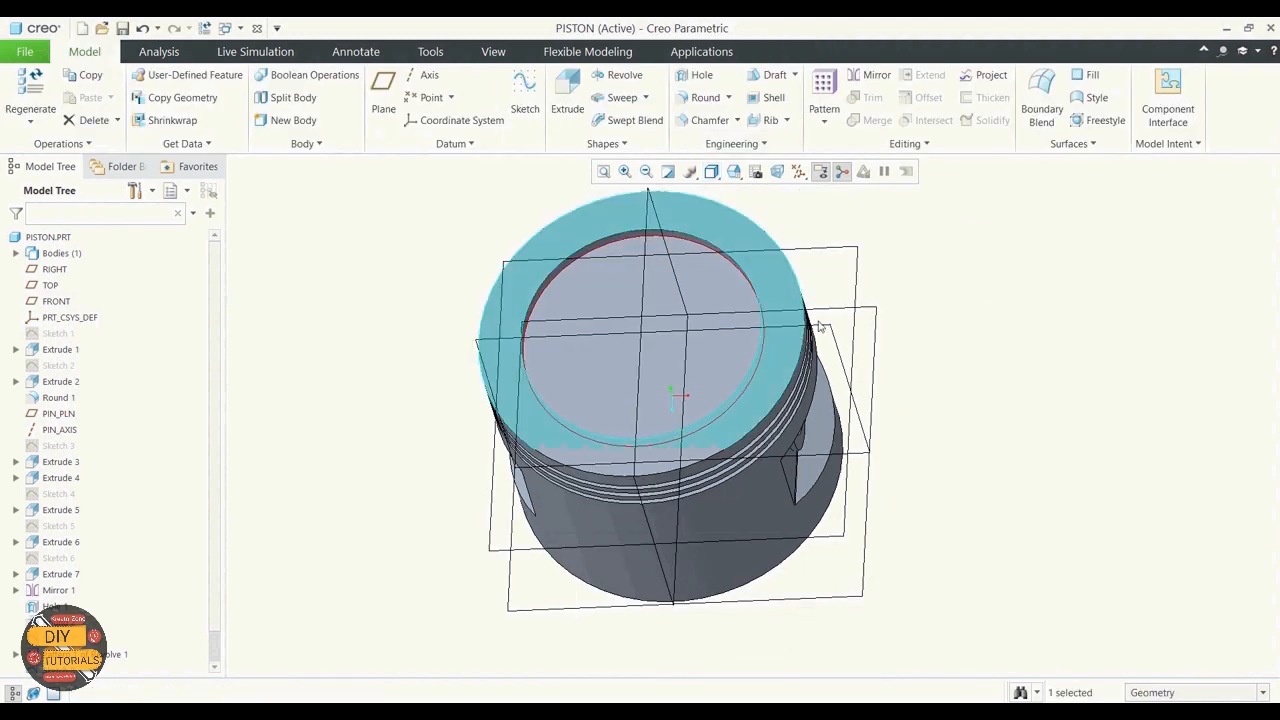
Round the bottom edge of the piston's top recess with a radius of 4.00
{"action": "middle_click_drag", "start_coordinate": [880, 323], "coordinate": [887, 293]}
{"action": "left_click", "coordinate": [887, 293]}
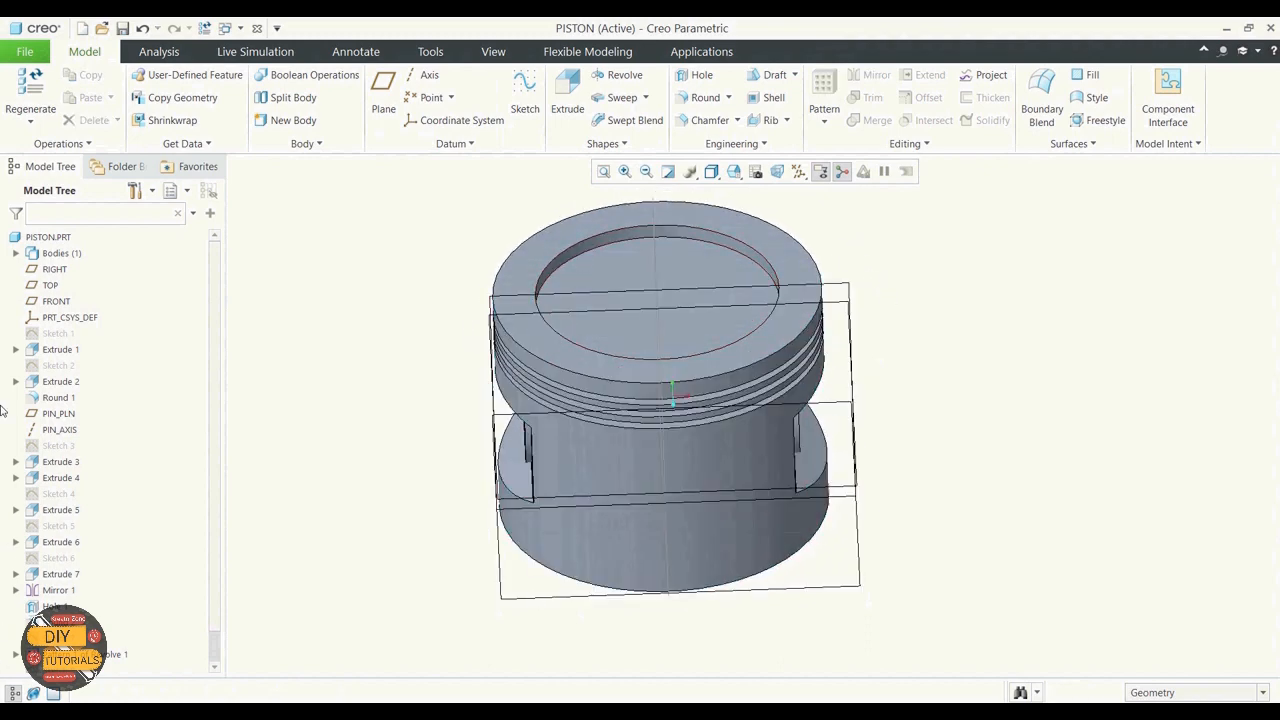
{"action": "left_click", "coordinate": [705, 97]}
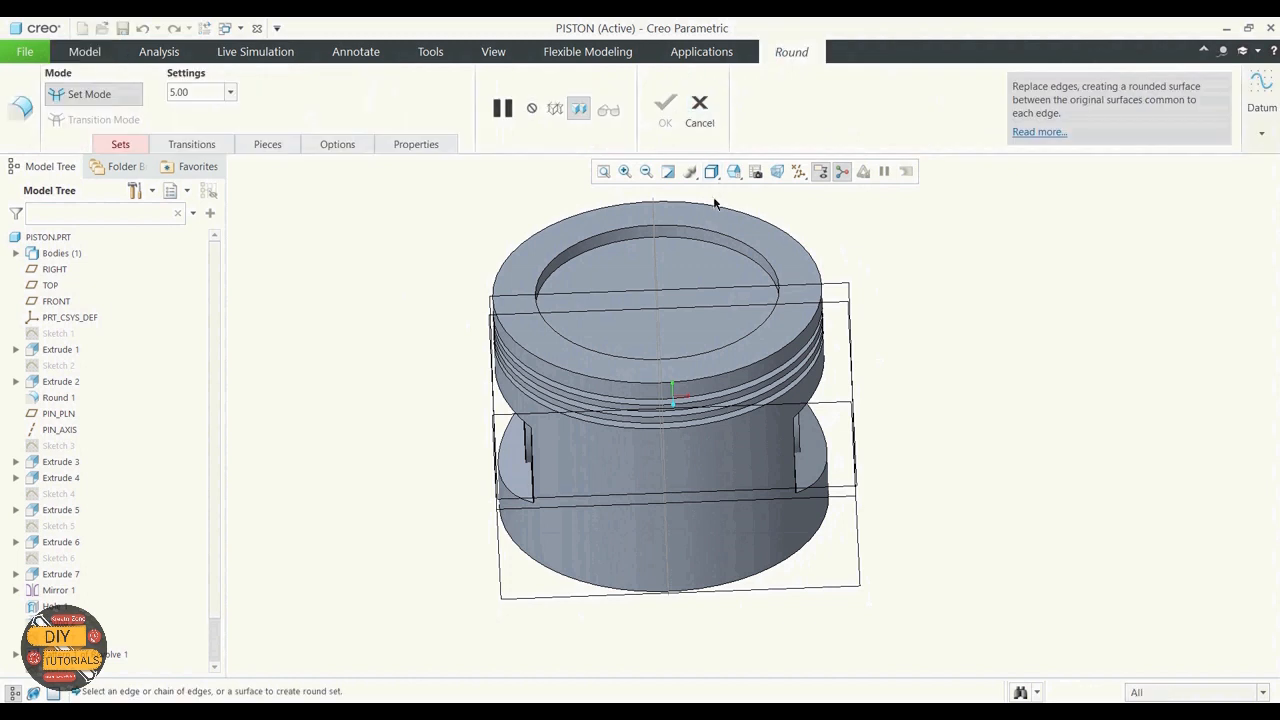
{"action": "left_click", "coordinate": [704, 248]}
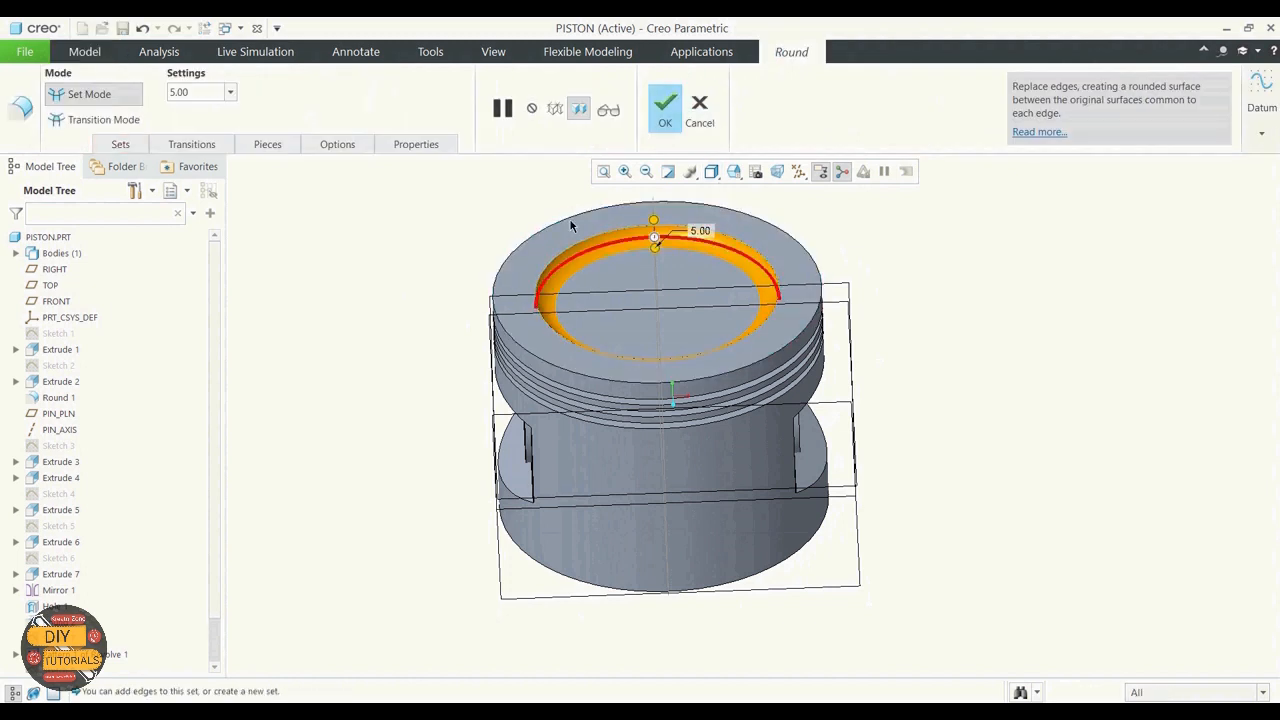
{"action": "left_click", "coordinate": [192, 93]}
{"action": "key", "text": "BackSpace"}
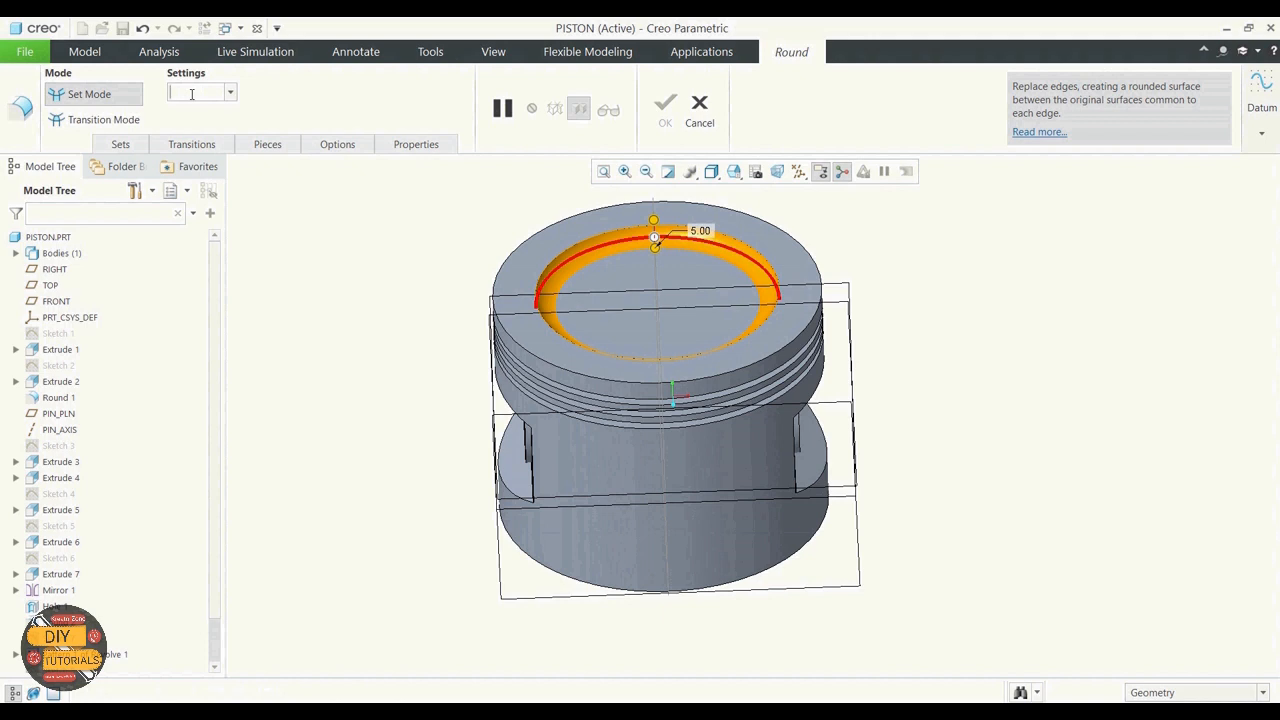
{"action": "type", "text": "4"}
{"action": "key", "text": "Return"}
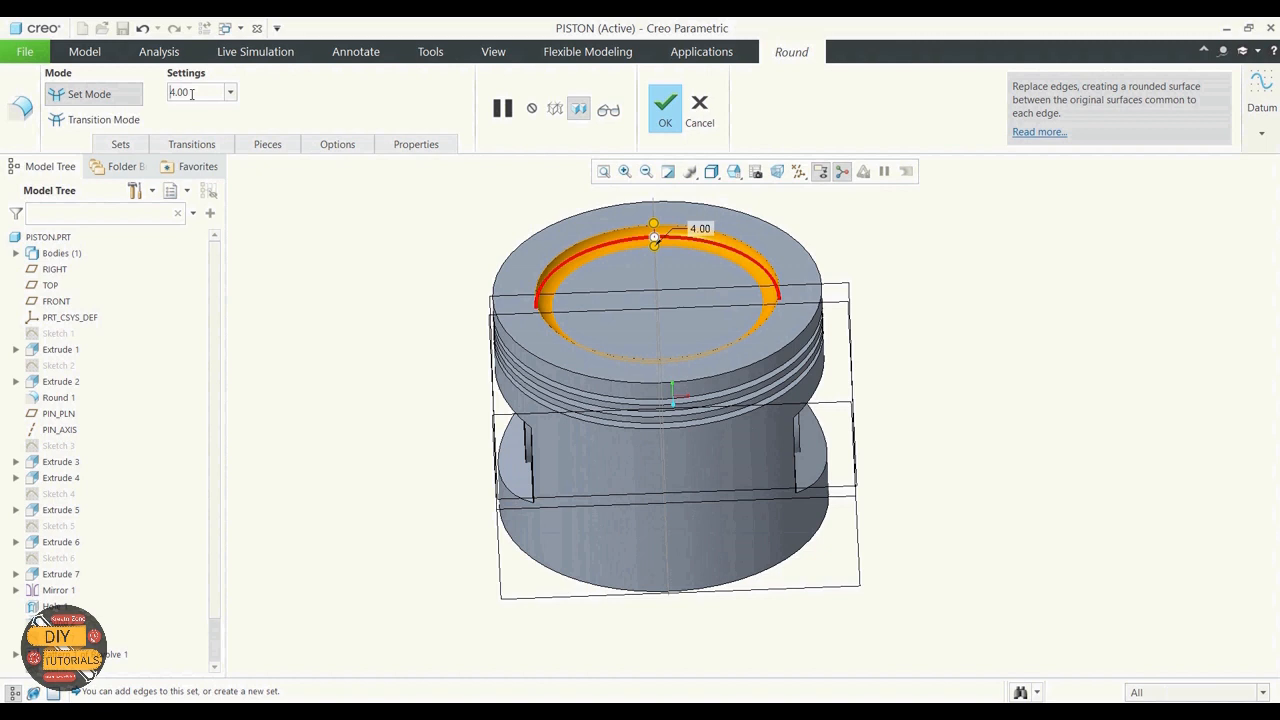
{"action": "left_click", "coordinate": [608, 109]}
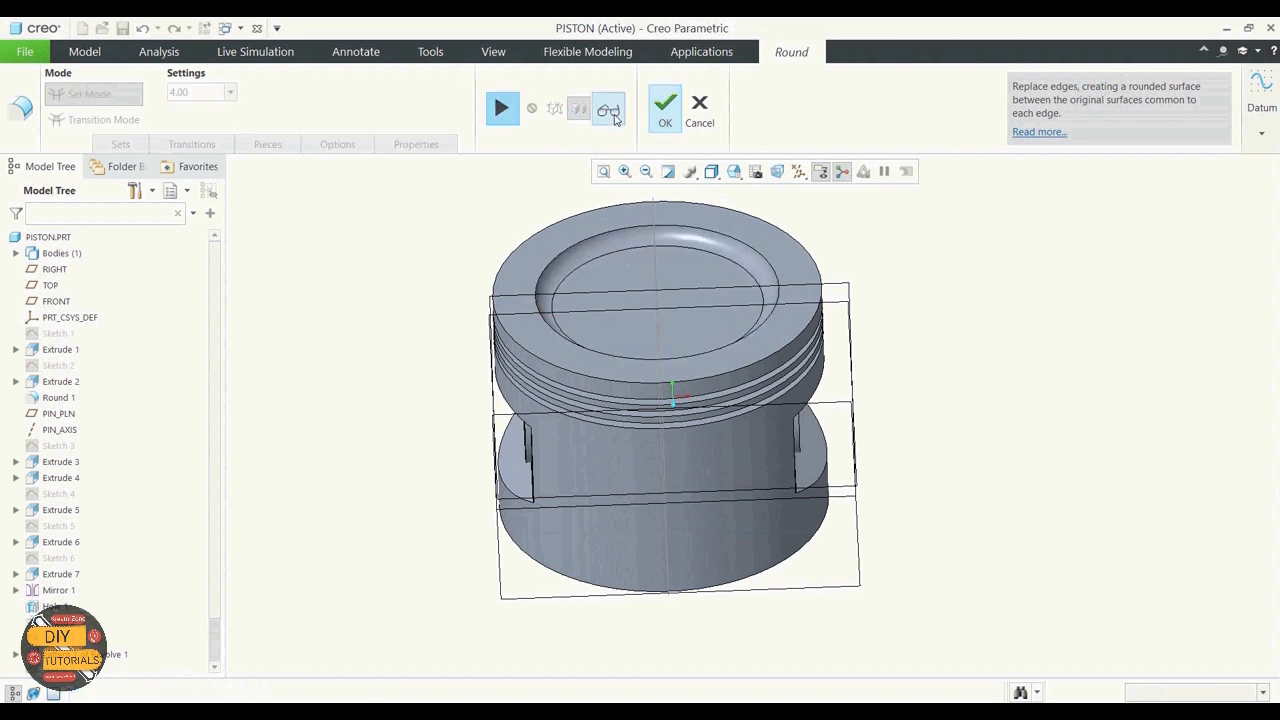
{"action": "left_click", "coordinate": [676, 104]}
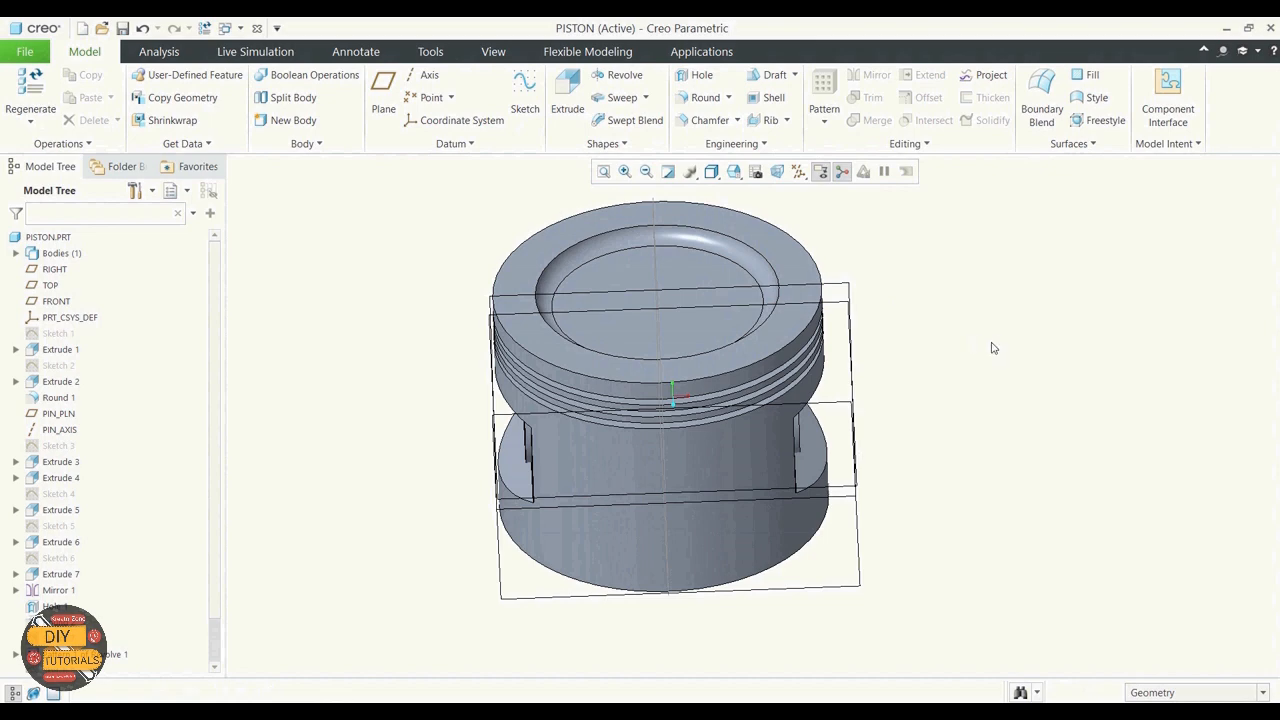
{"action": "middle_click_drag", "start_coordinate": [993, 348], "coordinate": [1086, 311]}
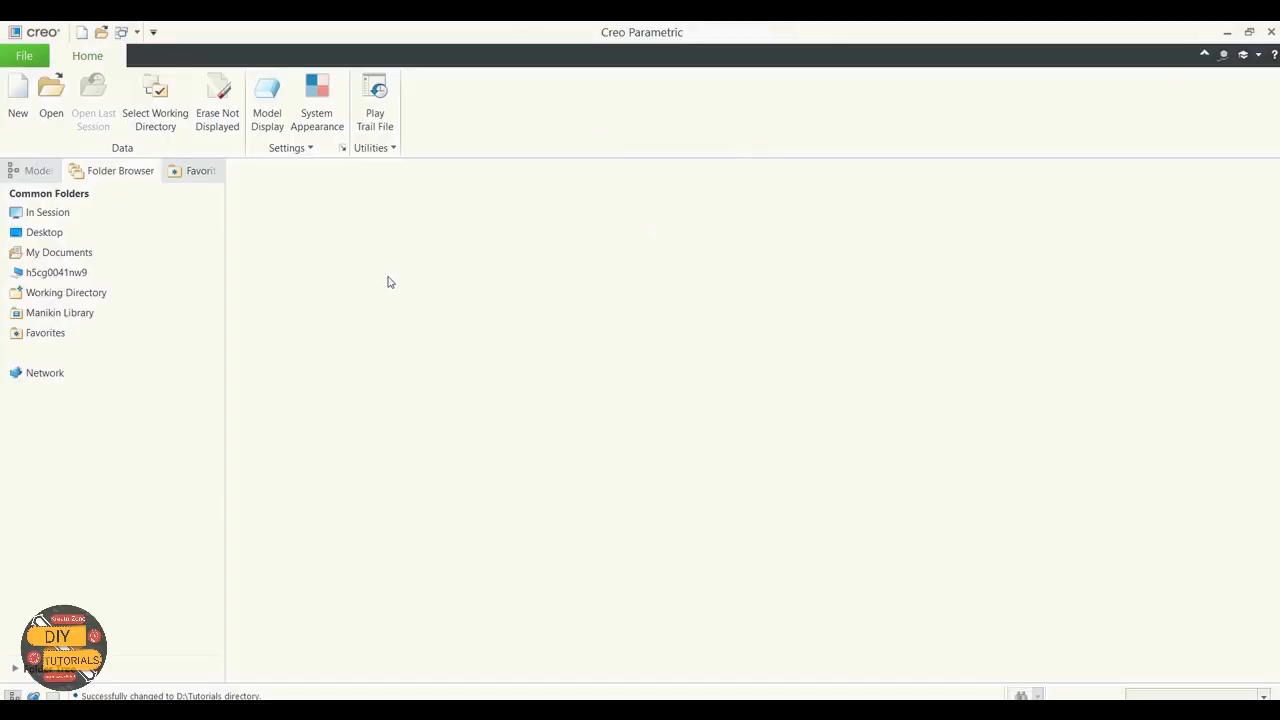
Erase undisplayed objects from the session and set the working directory to Exercise 2 inside Basic_tutorial
{"action": "left_click", "coordinate": [214, 118]}
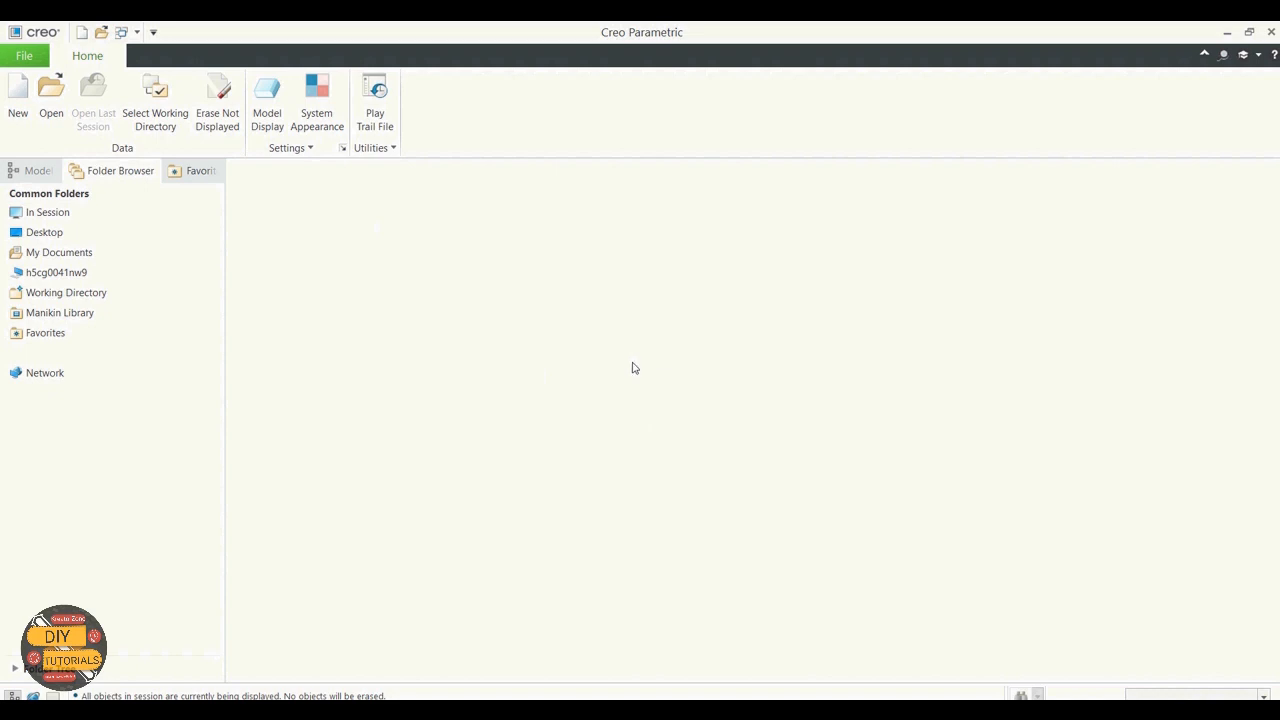
{"action": "left_click", "coordinate": [160, 117]}
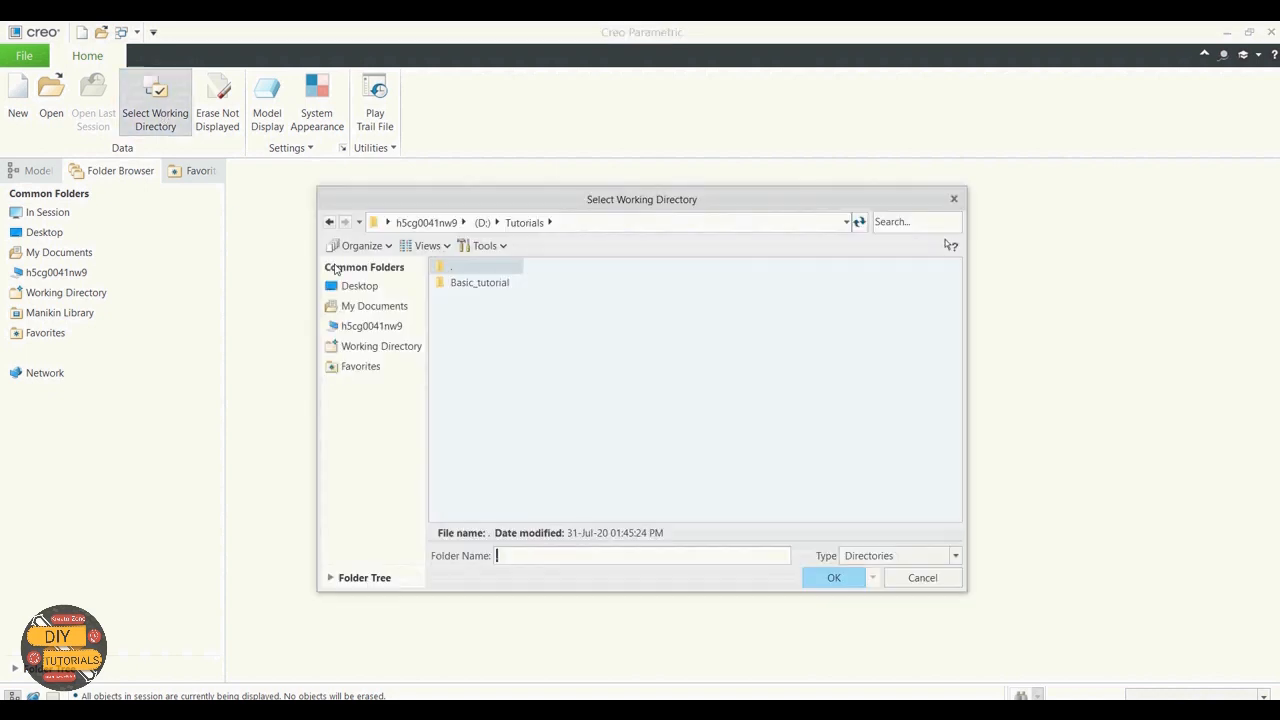
{"action": "double_click", "coordinate": [497, 285]}
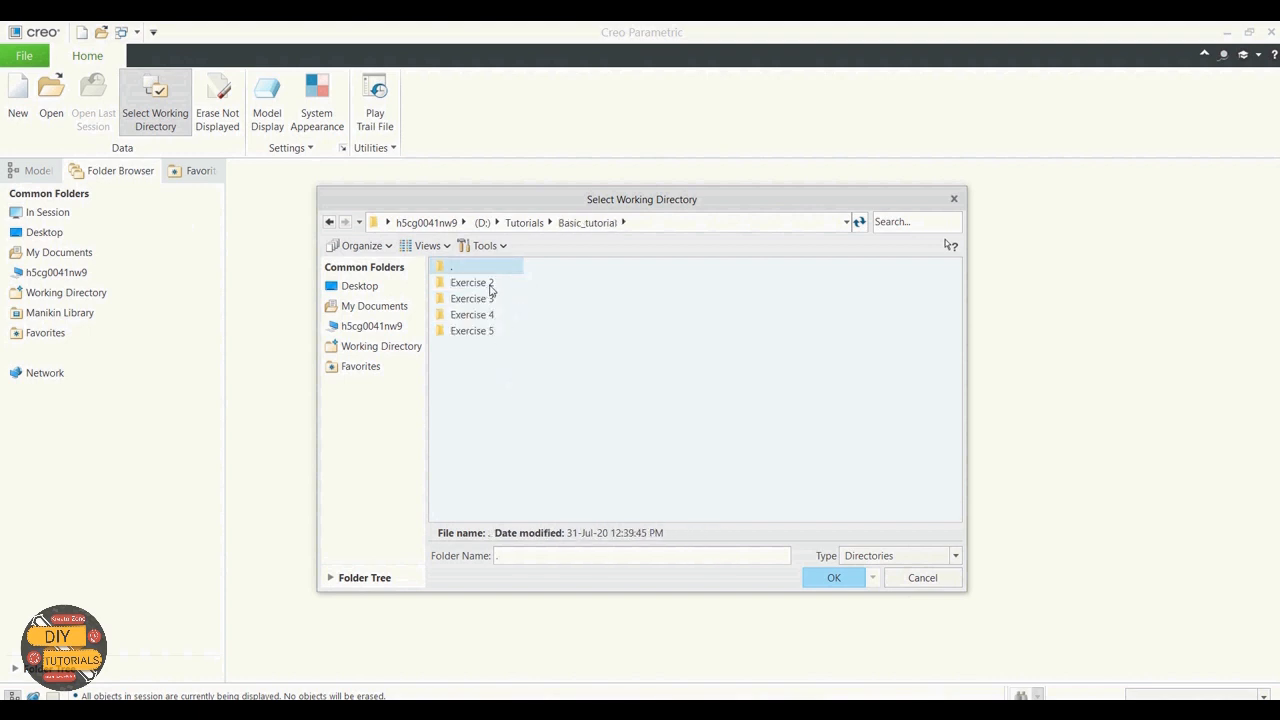
{"action": "double_click", "coordinate": [490, 286]}
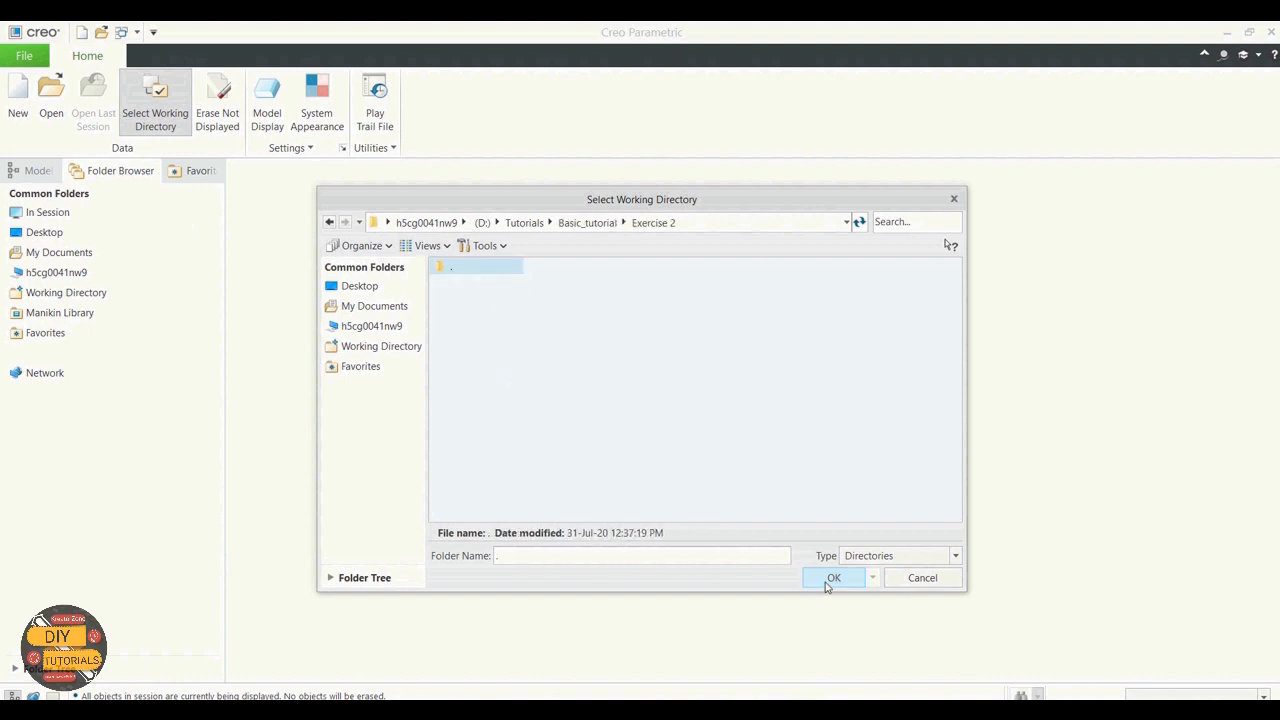
{"action": "left_click", "coordinate": [829, 580]}
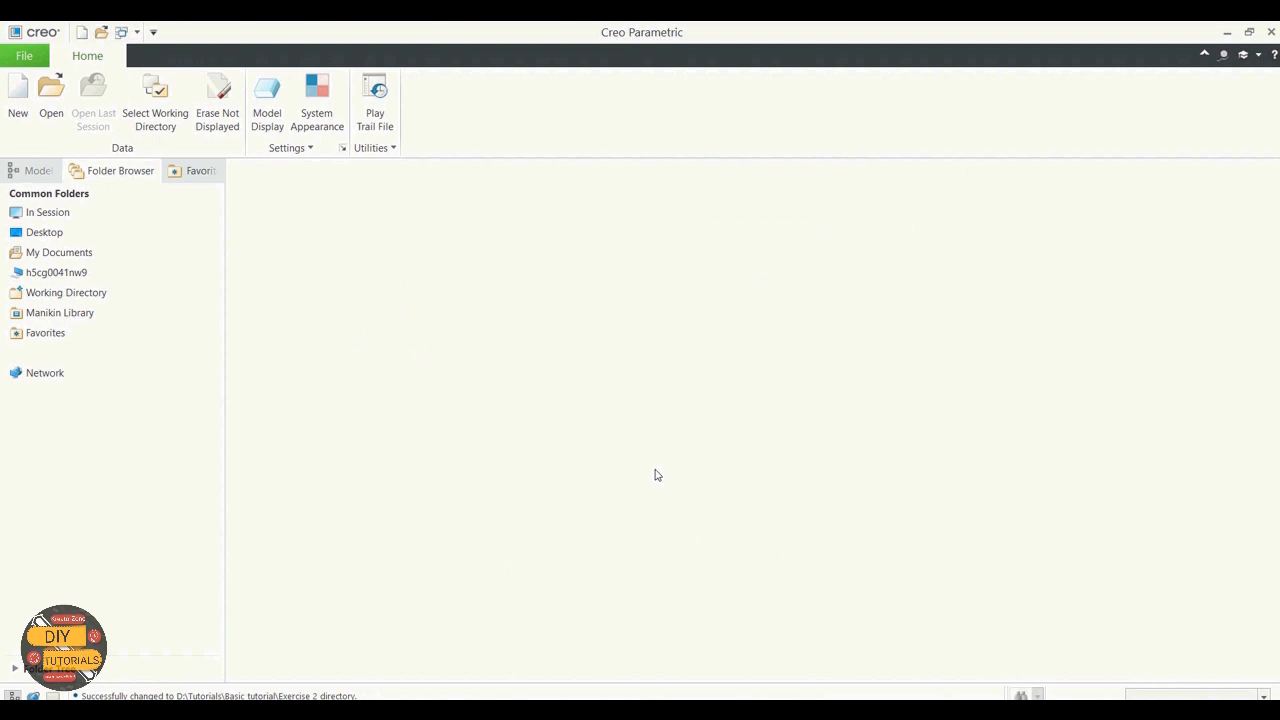
Open the part crankshaft.prt from the working directory
{"action": "left_click", "coordinate": [66, 92]}
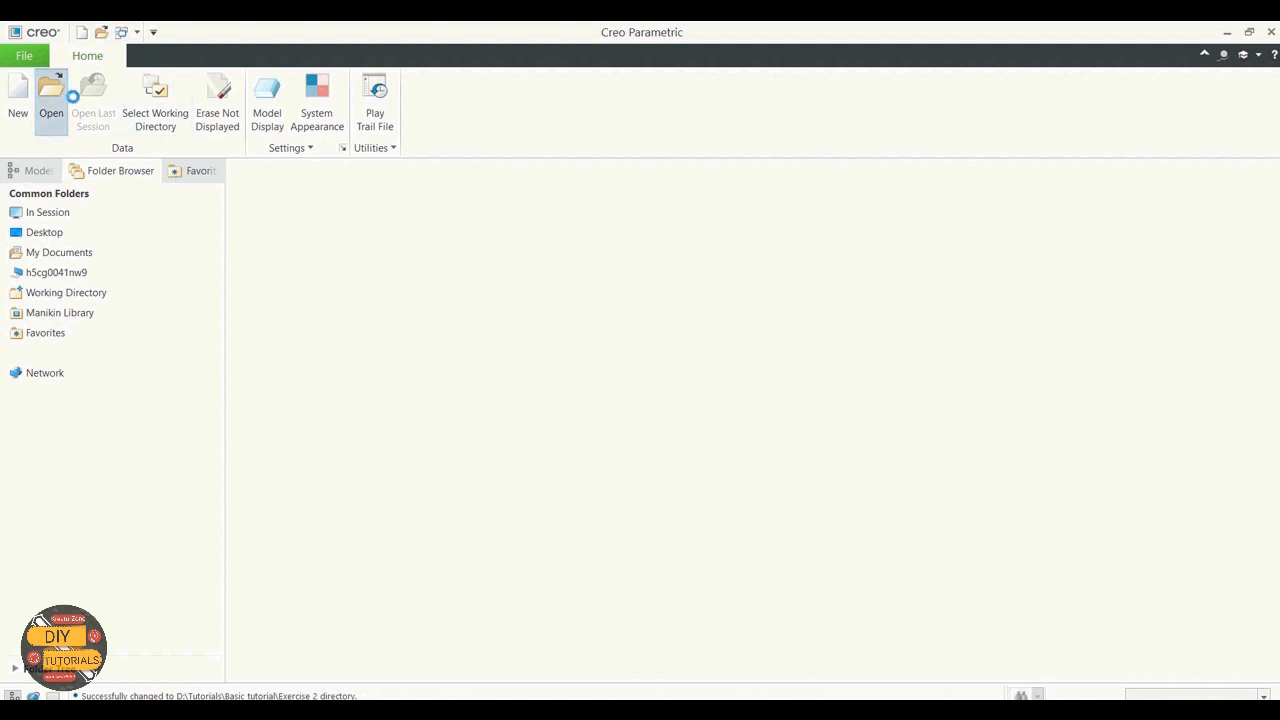
{"action": "left_click", "coordinate": [499, 271]}
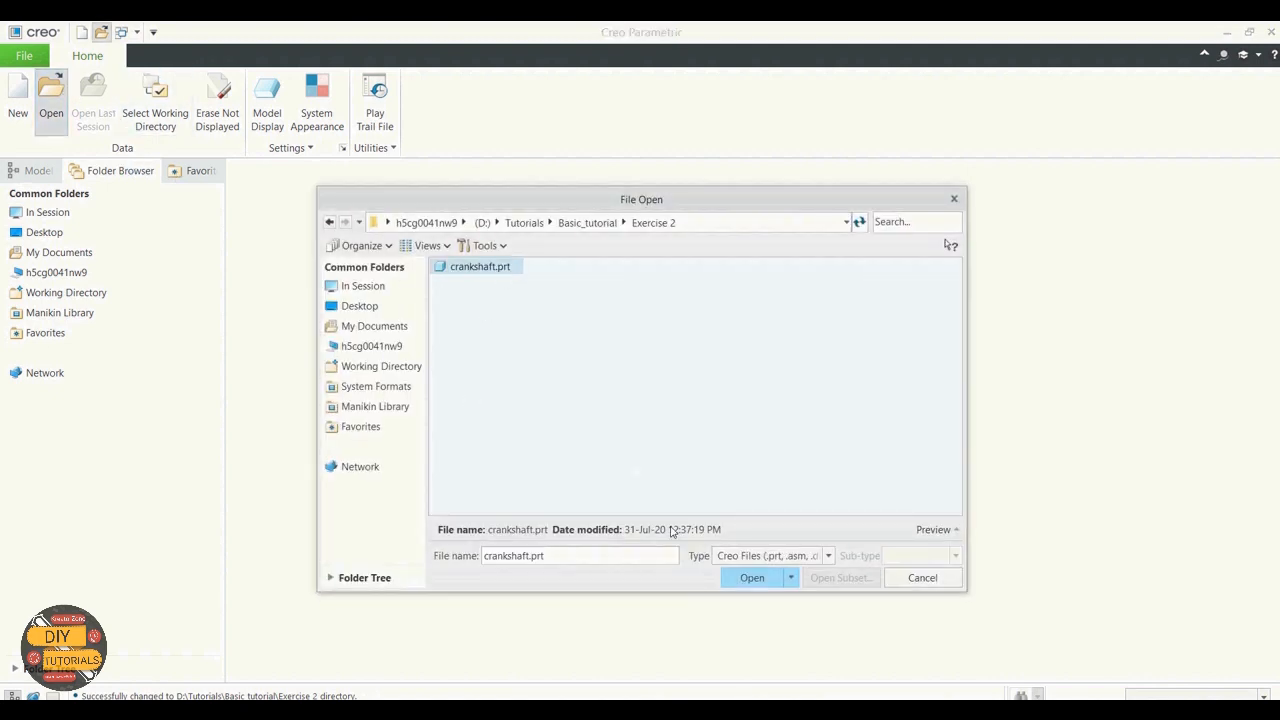
{"action": "left_click", "coordinate": [752, 579]}
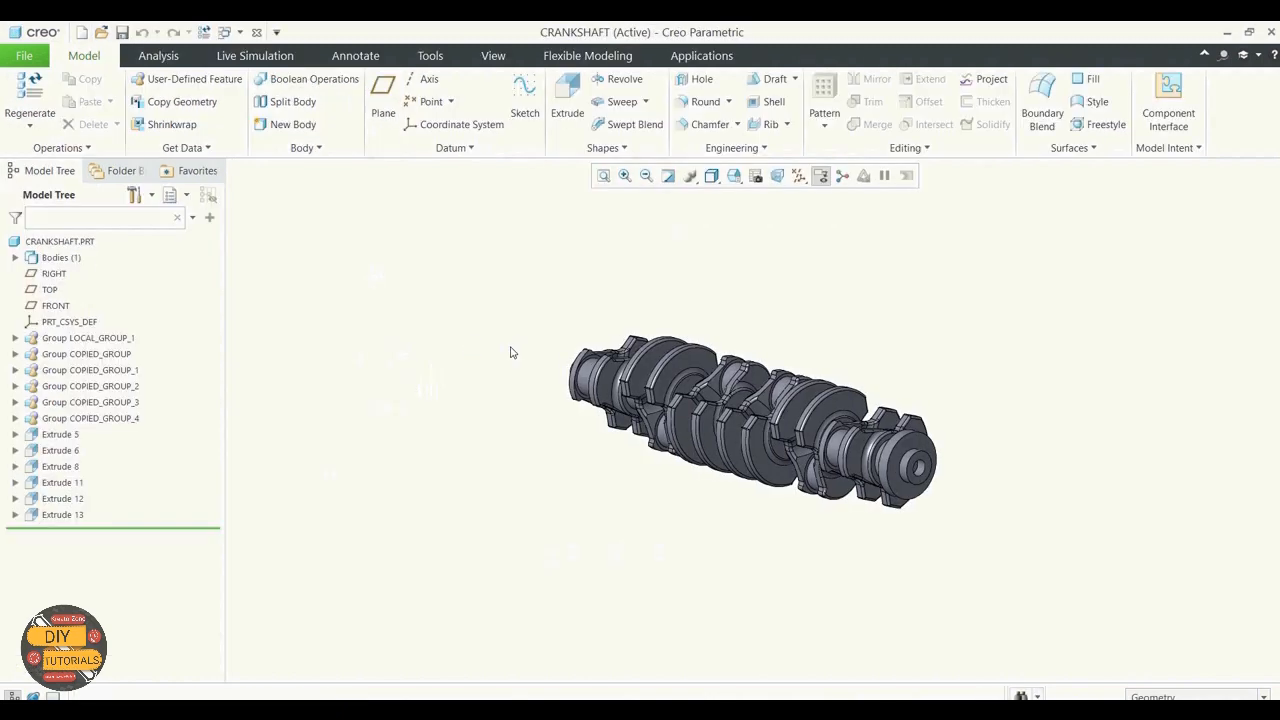
Expand LOCAL_GROUP_1 and all the copied groups of the crankshaft to examine what they contain
{"action": "mouse_move", "coordinate": [495, 344]}
{"action": "middle_mouse_down"}
{"action": "mouse_move", "coordinate": [508, 367]}
{"action": "mouse_move", "coordinate": [505, 356]}
{"action": "middle_mouse_up"}
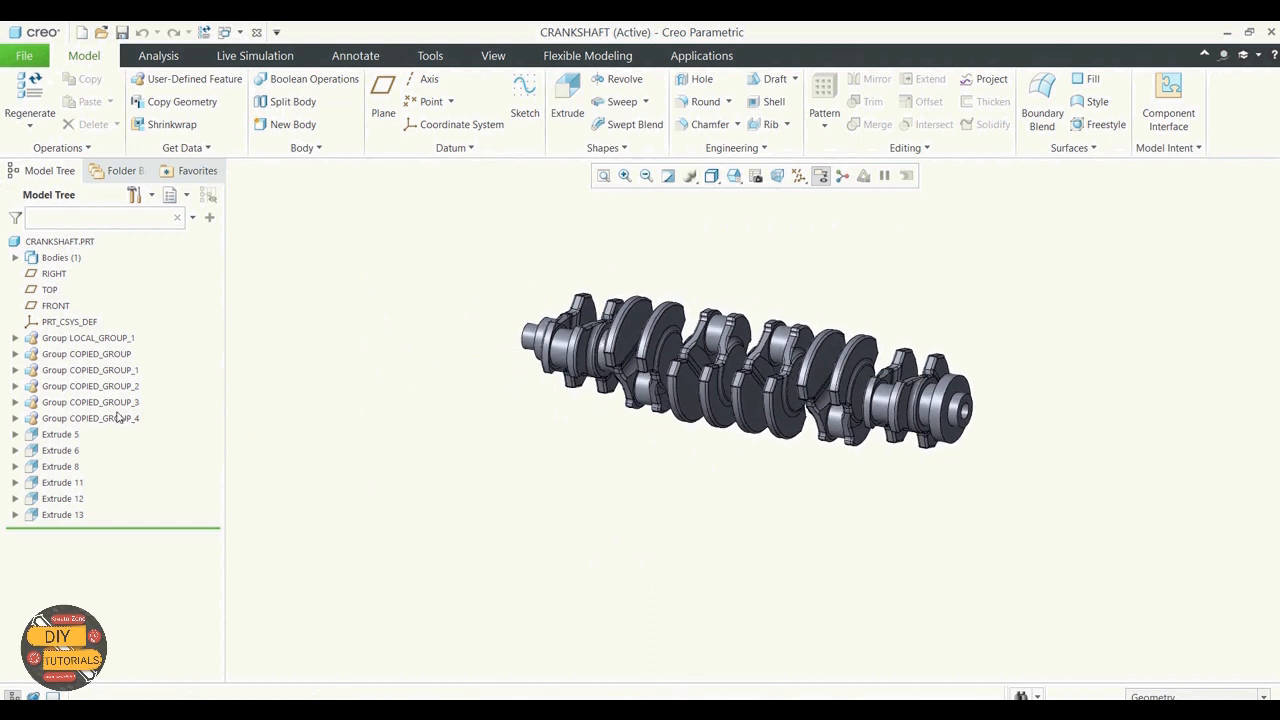
{"action": "left_click", "coordinate": [15, 338]}
{"action": "left_click", "coordinate": [15, 339]}
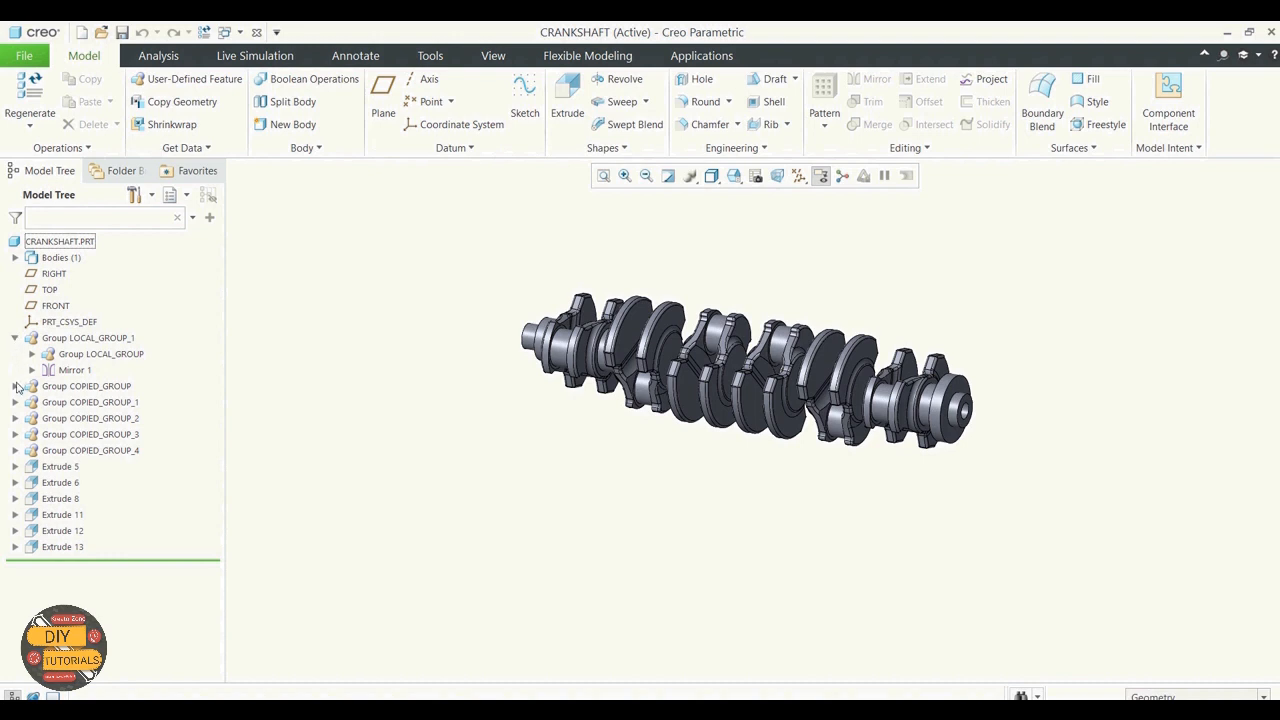
{"action": "left_click", "coordinate": [15, 386]}
{"action": "left_click", "coordinate": [18, 418]}
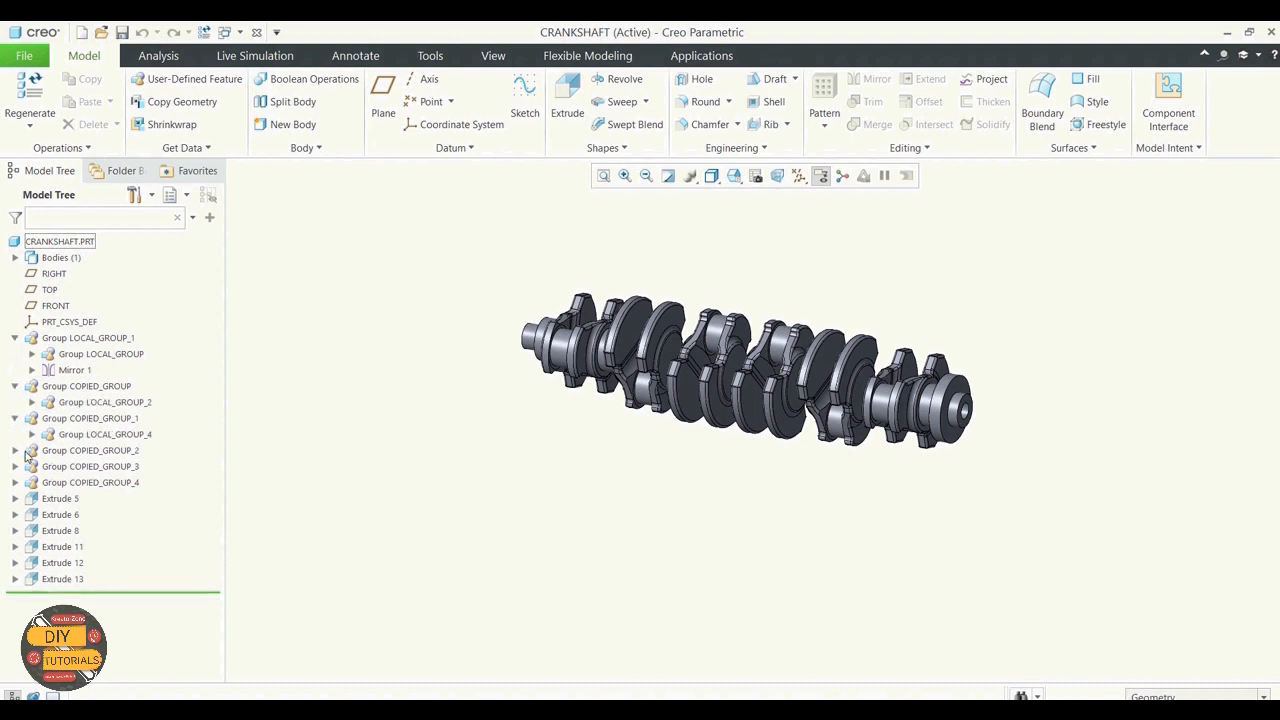
{"action": "left_click", "coordinate": [15, 451]}
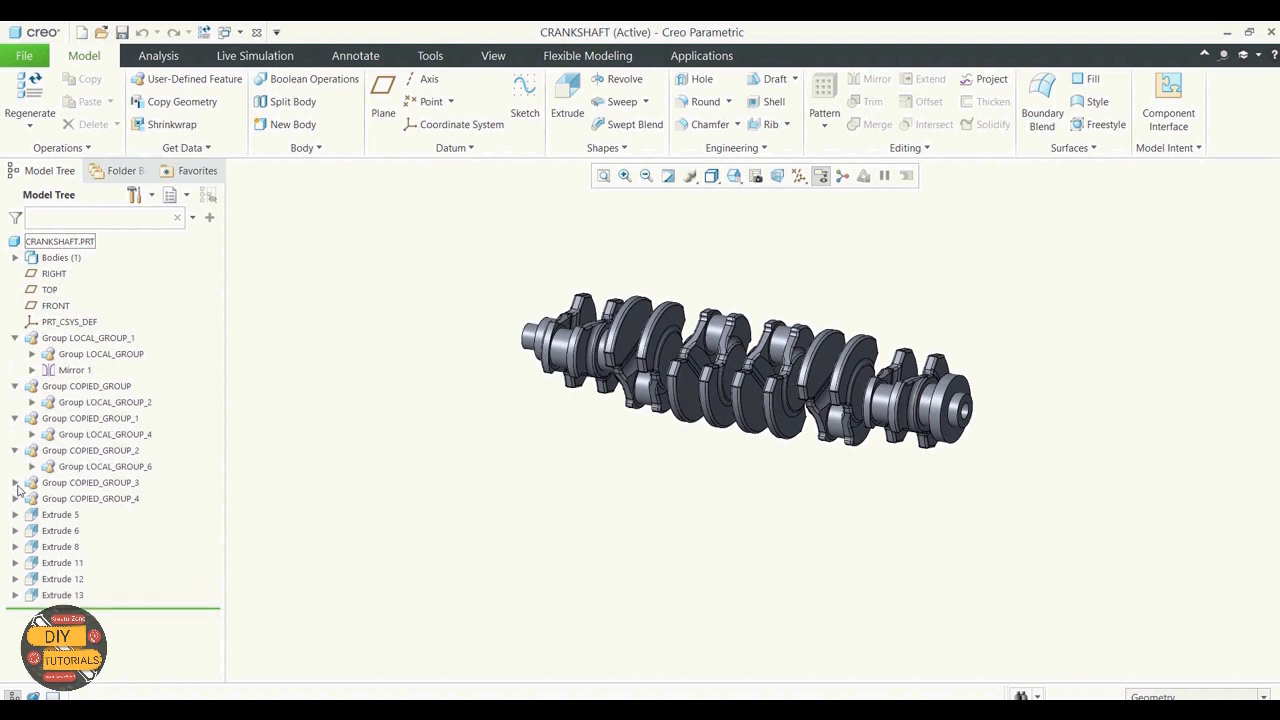
{"action": "left_click", "coordinate": [16, 483]}
{"action": "left_click", "coordinate": [16, 515]}
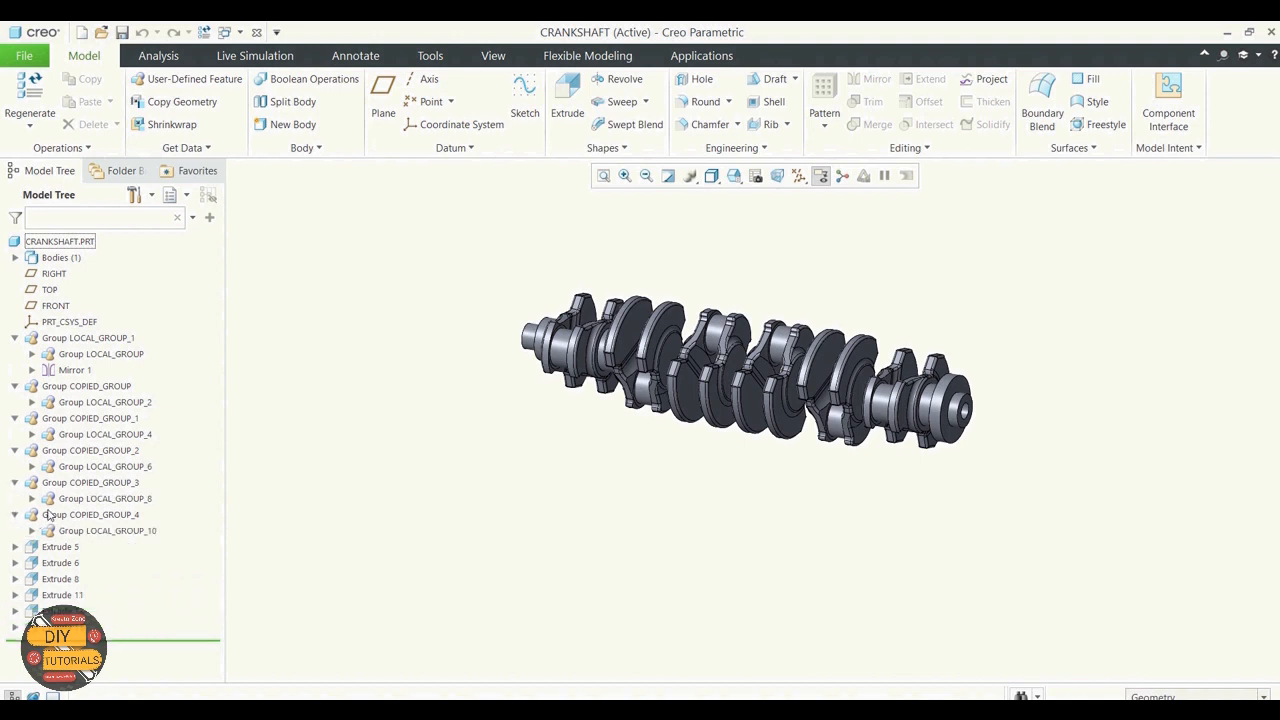
Expand the local groups nested inside the copied groups and review the crankshaft's full feature structure
{"action": "left_click", "coordinate": [32, 531]}
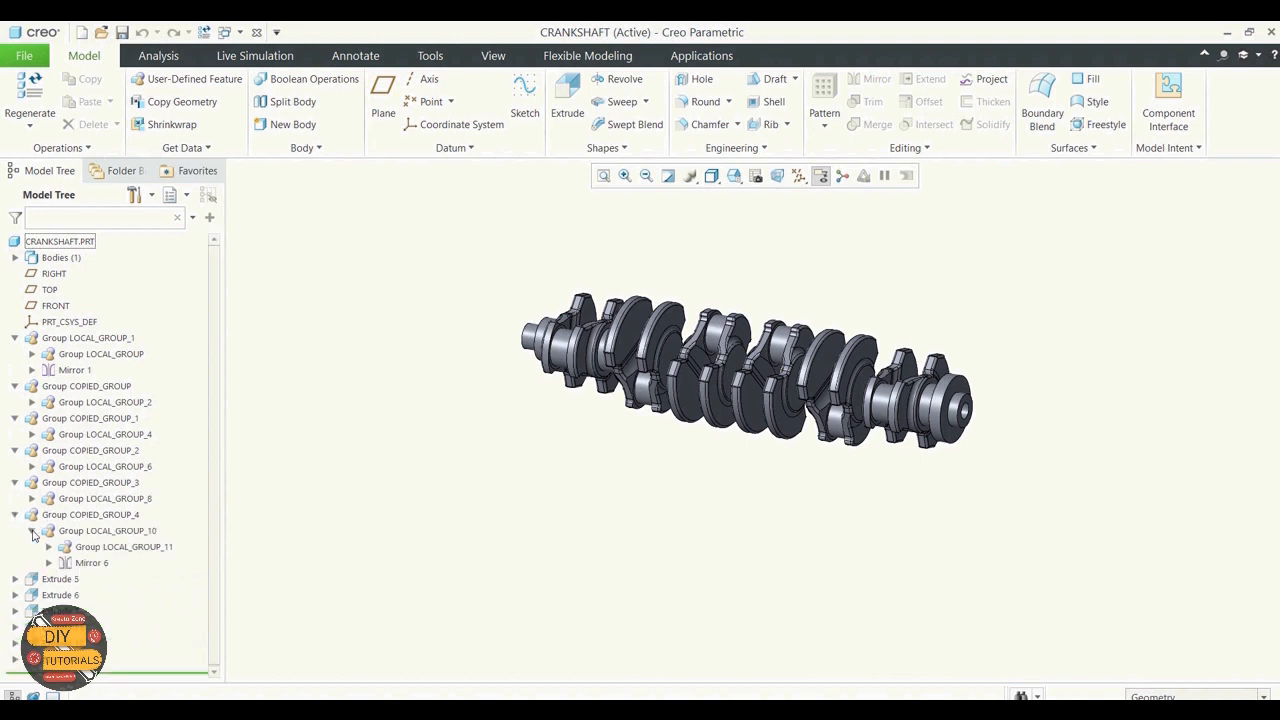
{"action": "left_click", "coordinate": [32, 498]}
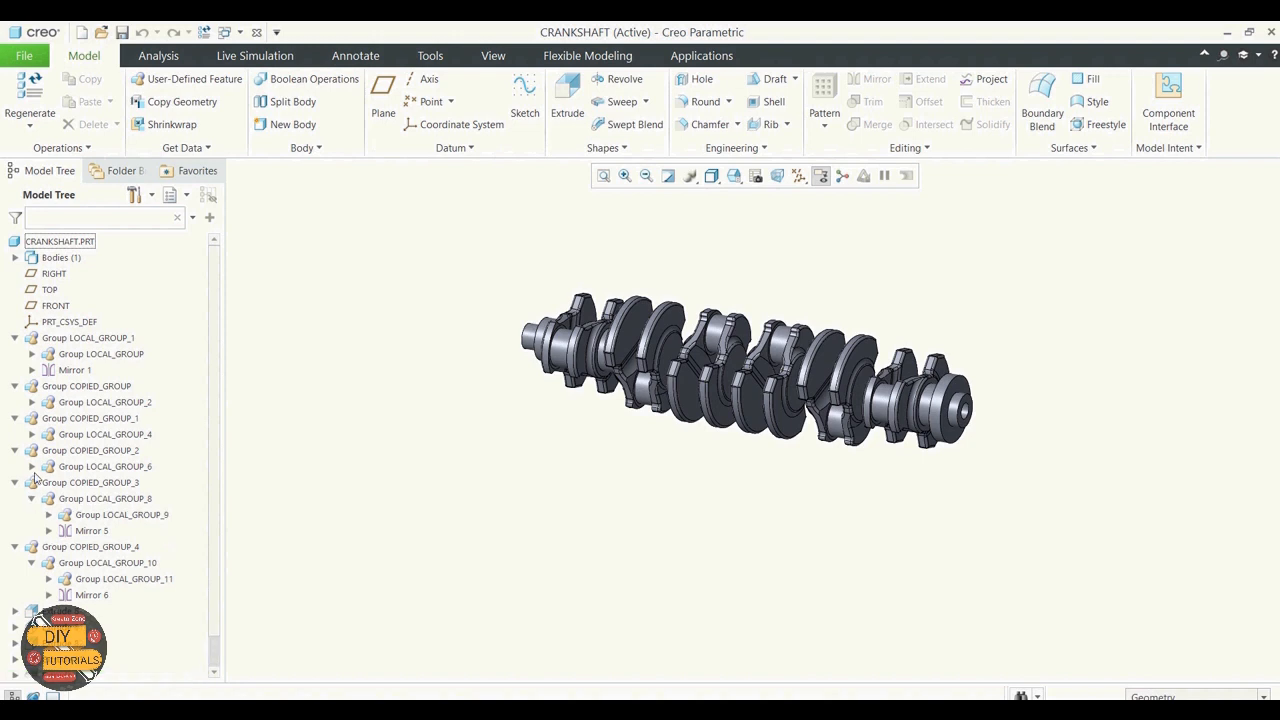
{"action": "left_click", "coordinate": [32, 466]}
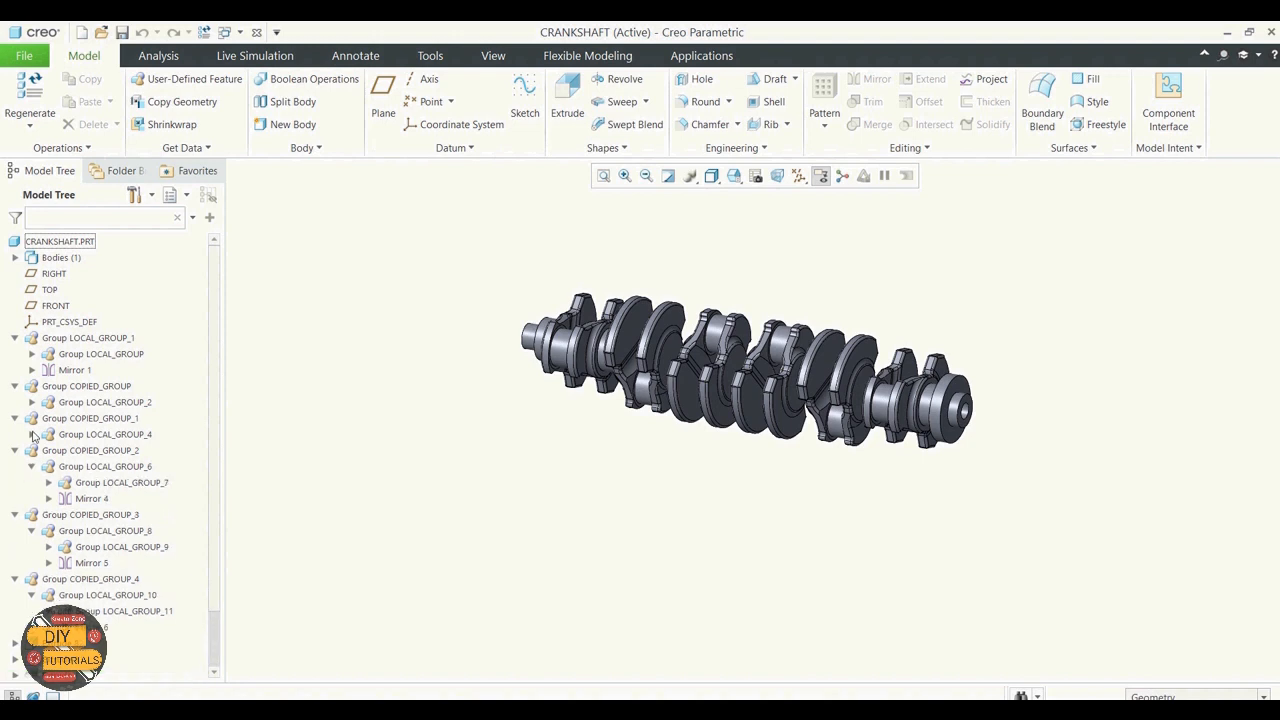
{"action": "left_click", "coordinate": [32, 434]}
{"action": "left_click", "coordinate": [32, 402]}
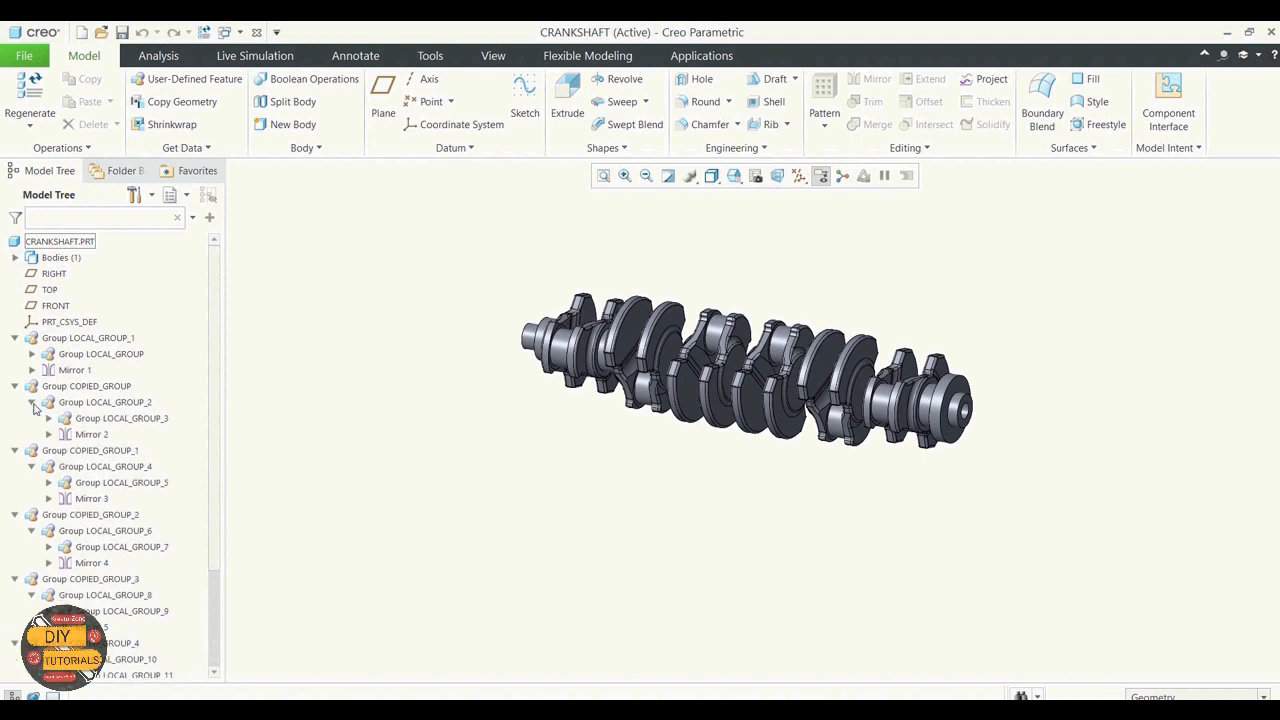
{"action": "scroll", "coordinate": [212, 453], "scroll_direction": "down", "scroll_amount": 3}
{"action": "scroll", "coordinate": [212, 453], "scroll_direction": "down", "scroll_amount": 1}
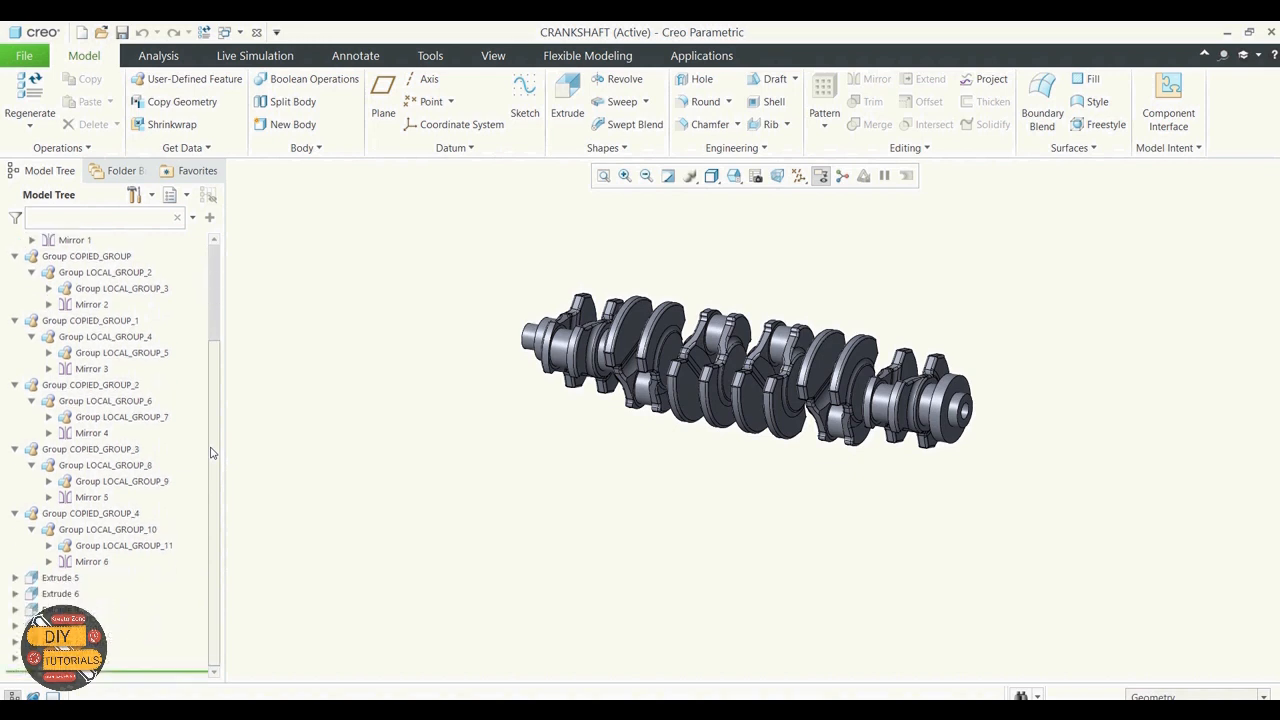
{"action": "scroll", "coordinate": [212, 453], "scroll_direction": "up", "scroll_amount": 5}
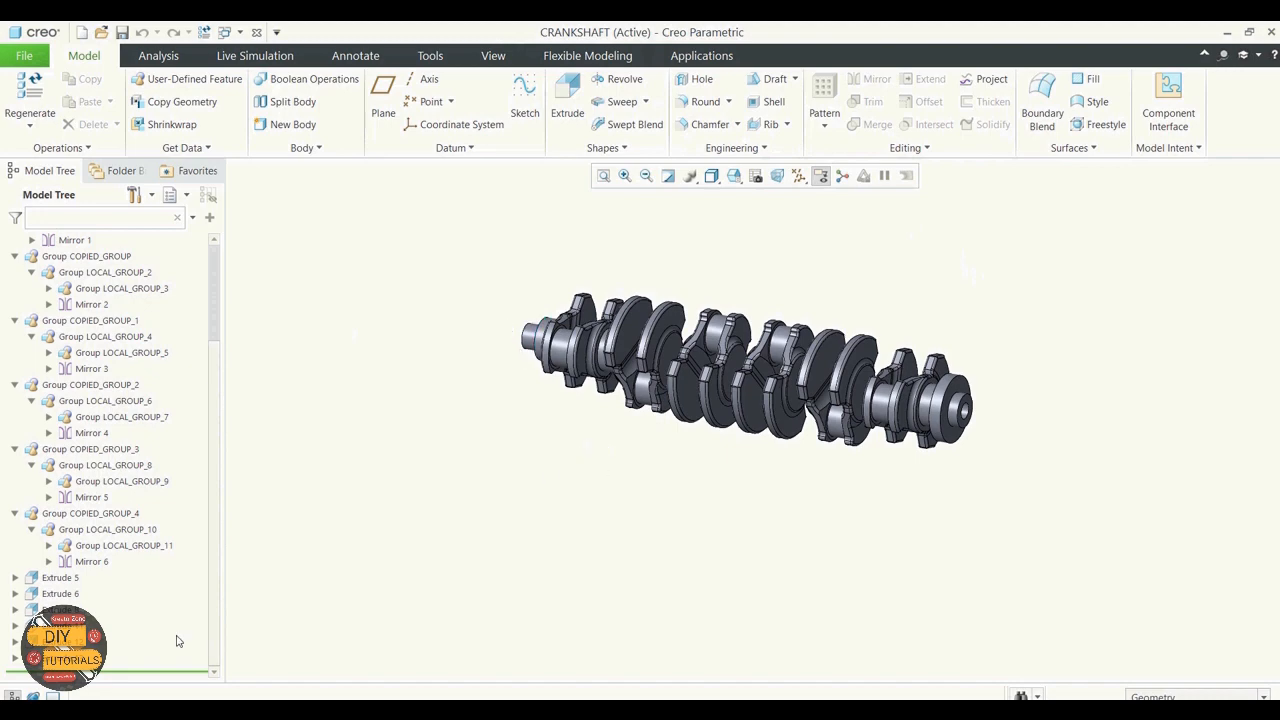
Select the Extrude 8 feature and examine its location on the crankshaft up close
{"action": "left_click", "coordinate": [60, 610]}
{"action": "mouse_move", "coordinate": [486, 537]}
{"action": "middle_mouse_down"}
{"action": "mouse_move", "coordinate": [523, 531]}
{"action": "mouse_move", "coordinate": [512, 565]}
{"action": "middle_mouse_up"}
{"action": "scroll", "coordinate": [540, 248], "scroll_direction": "down", "scroll_amount": 5}
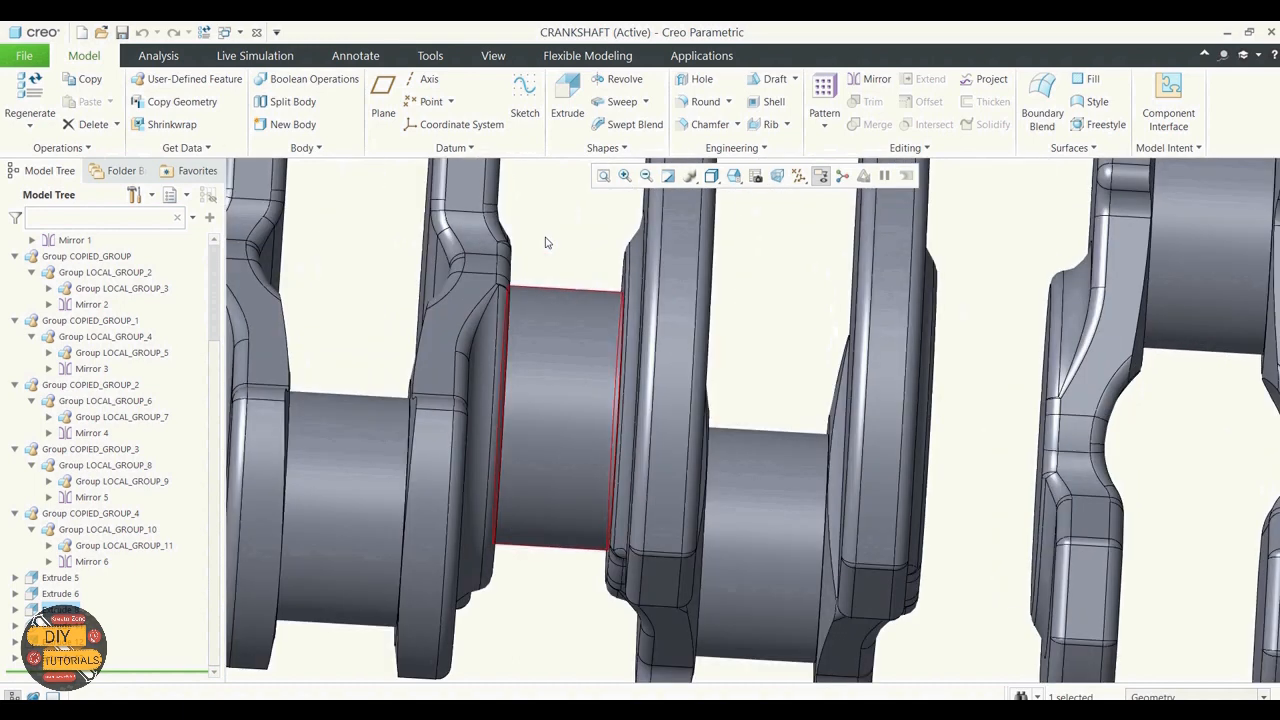
Start a pattern of the Extrude 8 journal and set its pattern type to Direction
{"action": "scroll", "coordinate": [526, 326], "scroll_direction": "up", "scroll_amount": 8}
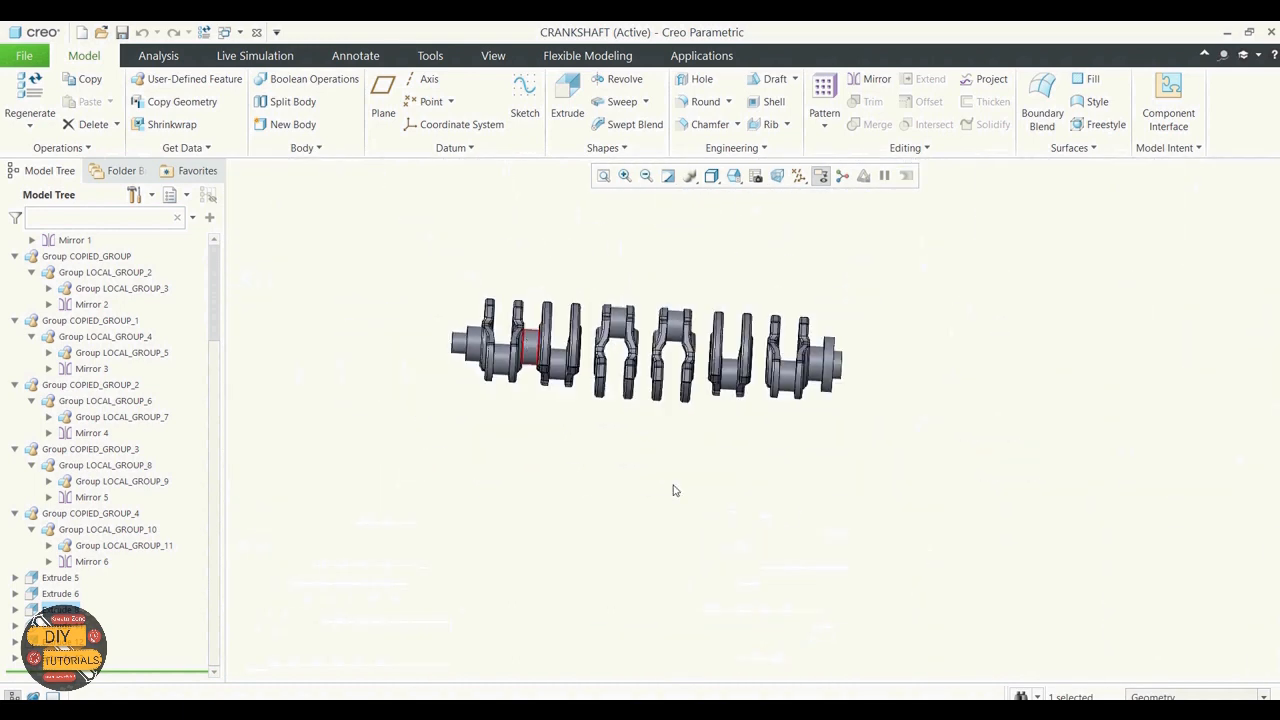
{"action": "mouse_move", "coordinate": [674, 489]}
{"action": "middle_mouse_down"}
{"action": "mouse_move", "coordinate": [615, 469]}
{"action": "mouse_move", "coordinate": [640, 486]}
{"action": "mouse_move", "coordinate": [569, 397]}
{"action": "middle_mouse_up"}
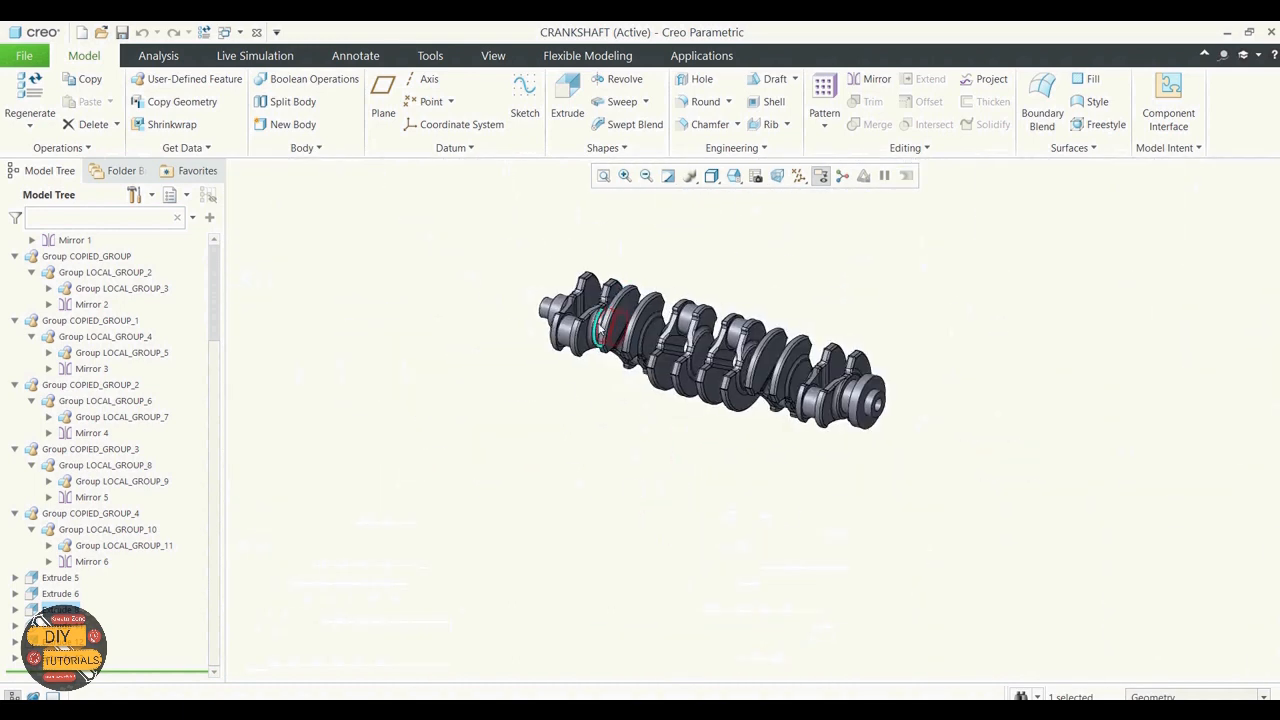
{"action": "scroll", "coordinate": [643, 442], "scroll_direction": "down", "scroll_amount": 2}
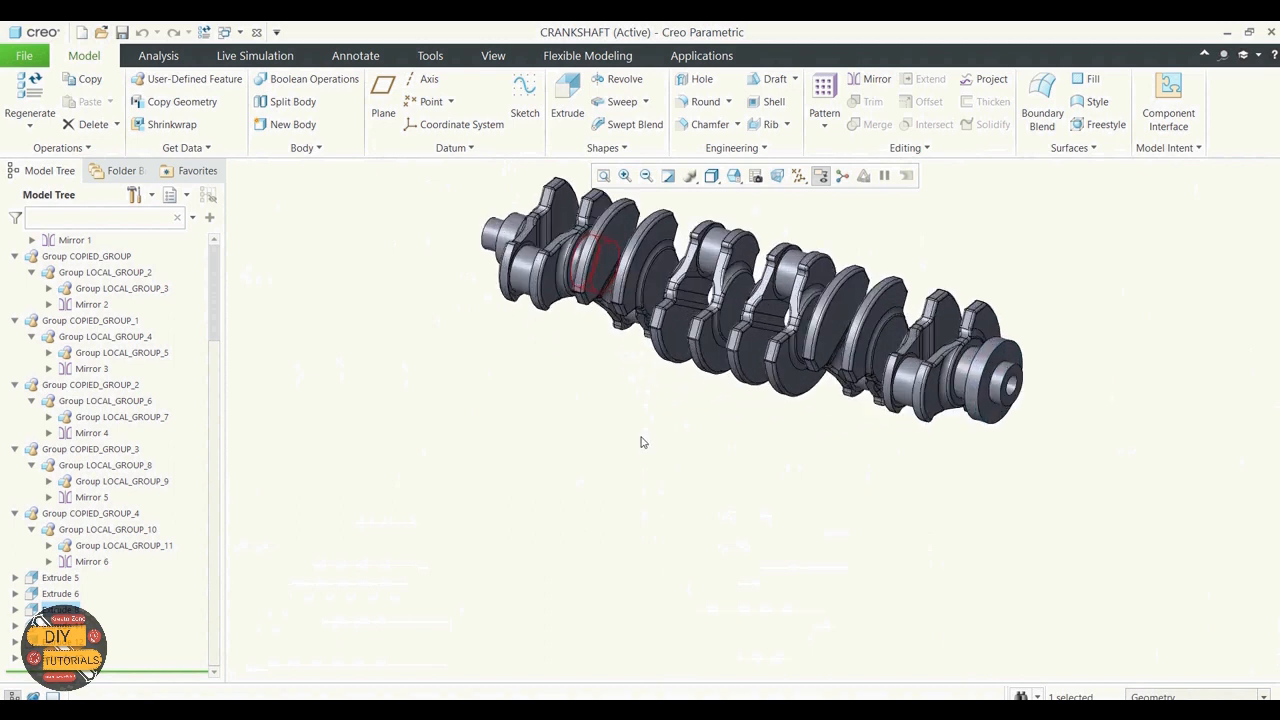
{"action": "middle_click_drag", "start_coordinate": [643, 452], "coordinate": [662, 440]}
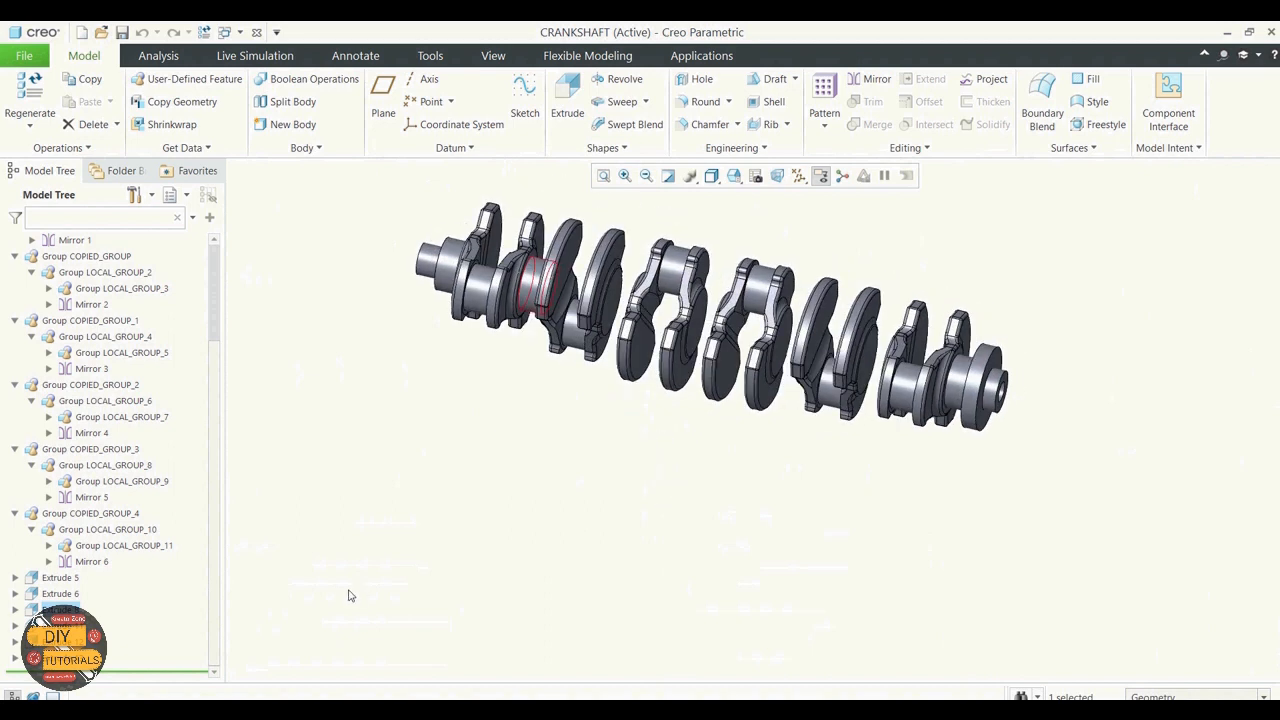
{"action": "right_click", "coordinate": [58, 609]}
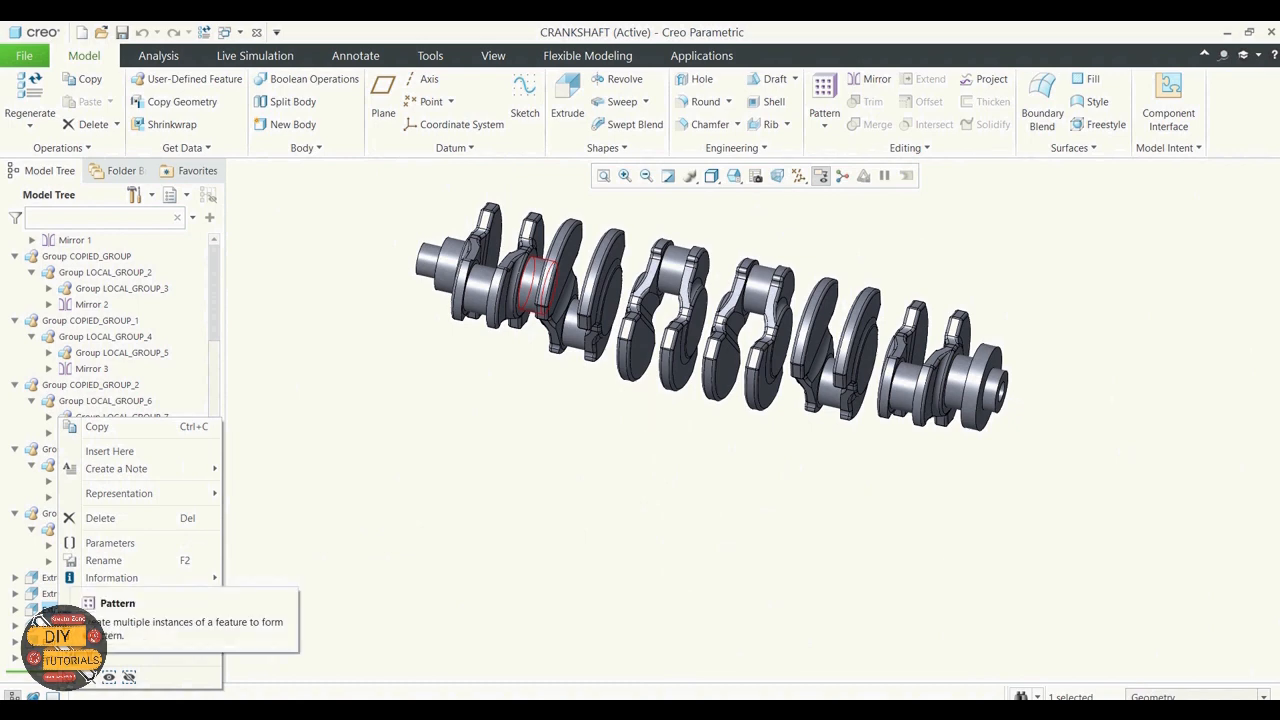
{"action": "left_click", "coordinate": [75, 672]}
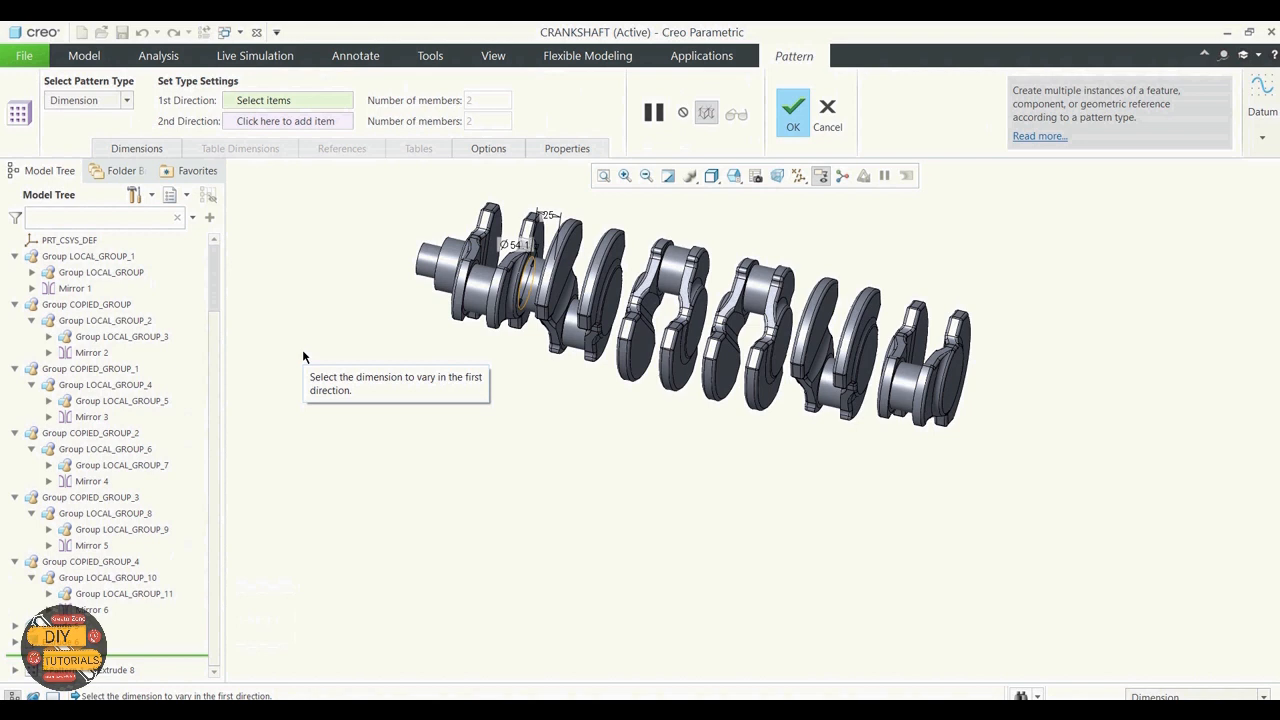
{"action": "left_click", "coordinate": [127, 101]}
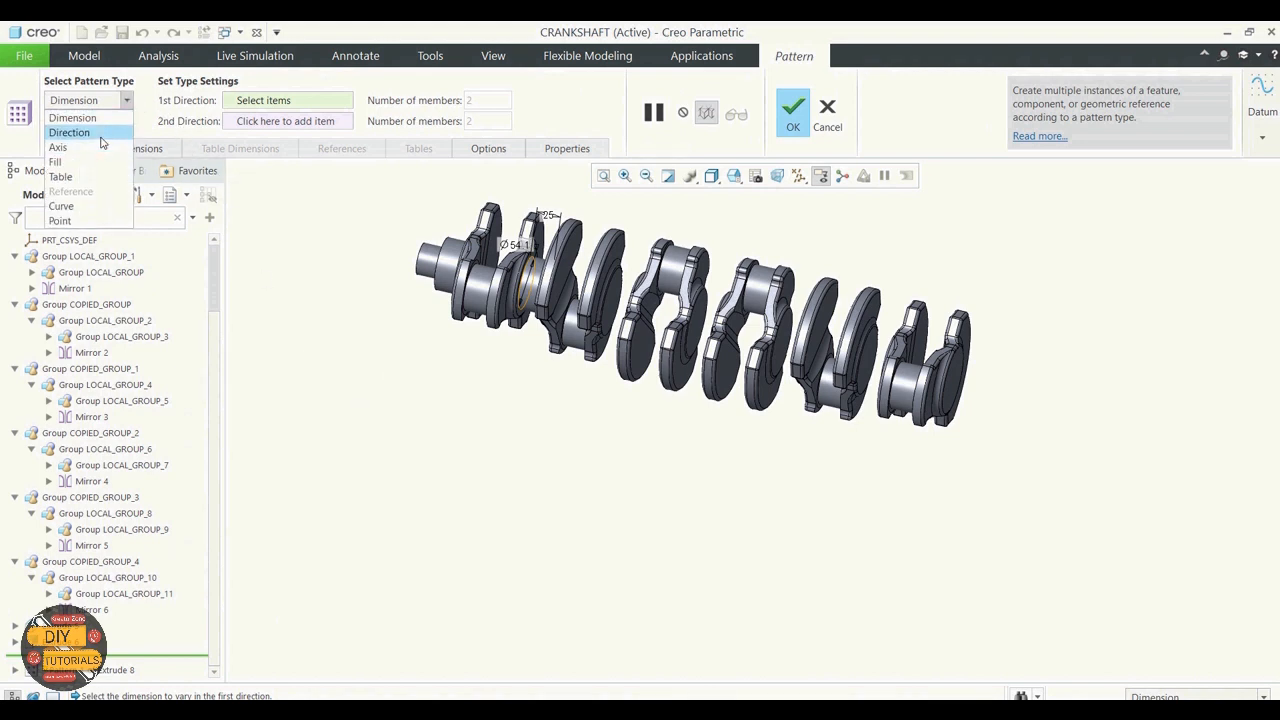
{"action": "left_click", "coordinate": [100, 135]}
Display the datum axes and choose the crankshaft's central lengthwise axis as the pattern's first direction
{"action": "left_click", "coordinate": [798, 177]}
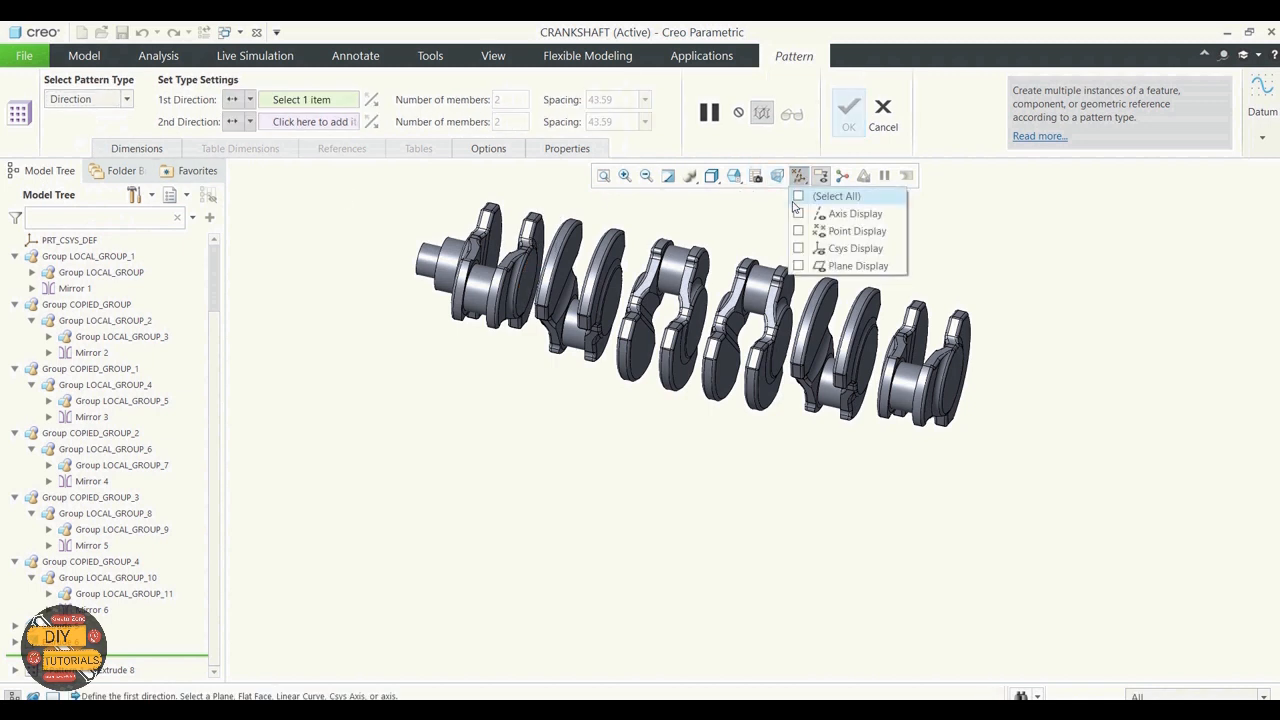
{"action": "left_click", "coordinate": [798, 214]}
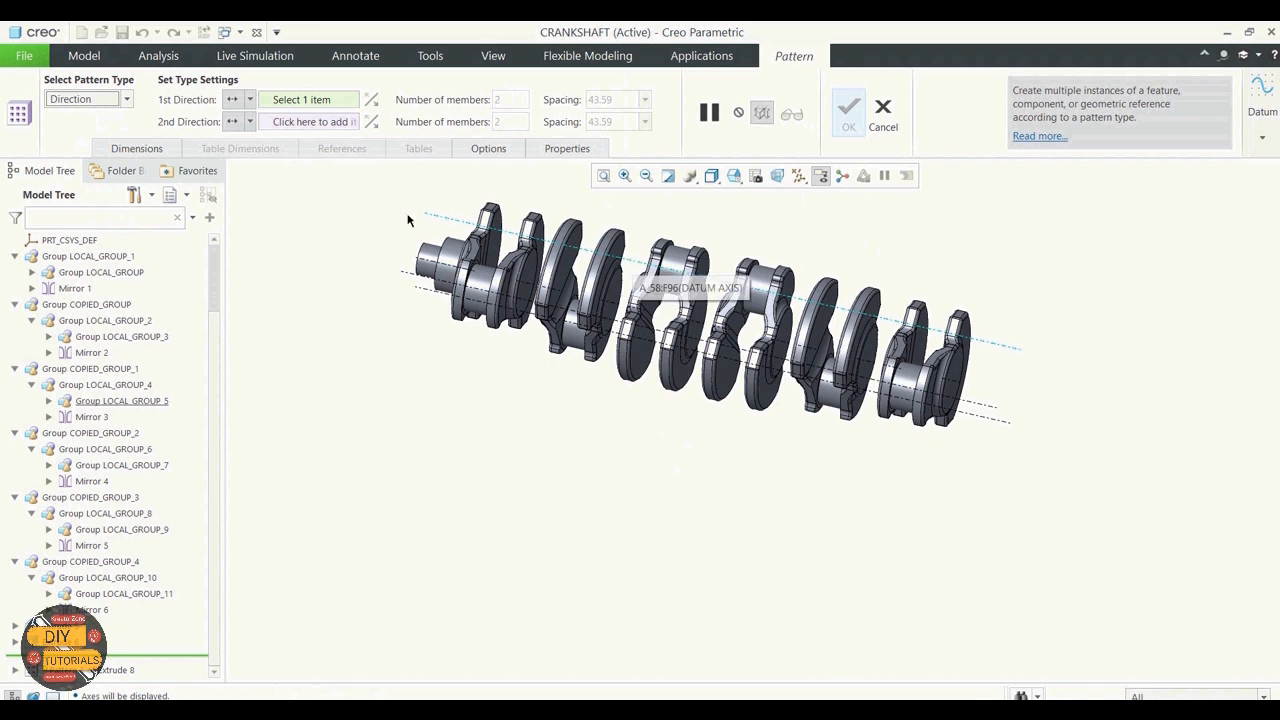
{"action": "mouse_move", "coordinate": [824, 483]}
{"action": "middle_mouse_down"}
{"action": "mouse_move", "coordinate": [800, 498]}
{"action": "mouse_move", "coordinate": [873, 535]}
{"action": "middle_mouse_up"}
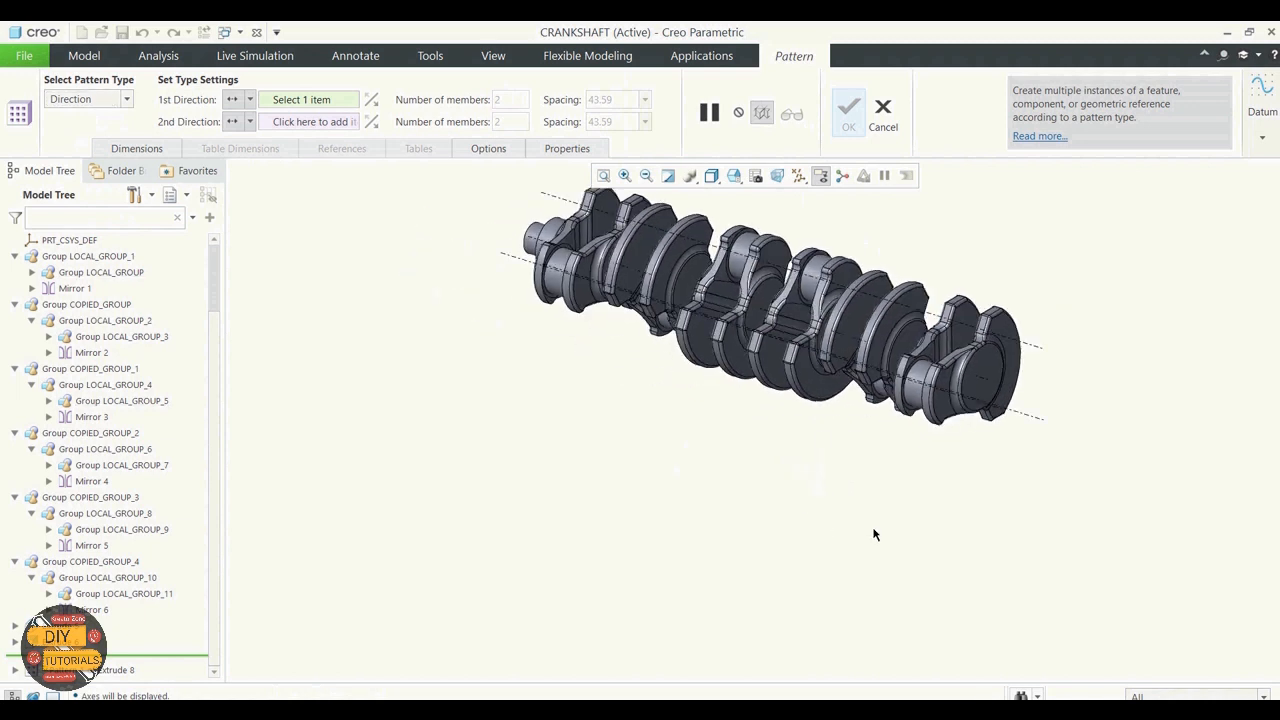
{"action": "left_click", "coordinate": [983, 383]}
{"action": "mouse_move", "coordinate": [758, 523]}
{"action": "middle_mouse_down"}
{"action": "mouse_move", "coordinate": [834, 496]}
{"action": "mouse_move", "coordinate": [806, 520]}
{"action": "mouse_move", "coordinate": [813, 511]}
{"action": "middle_mouse_up"}
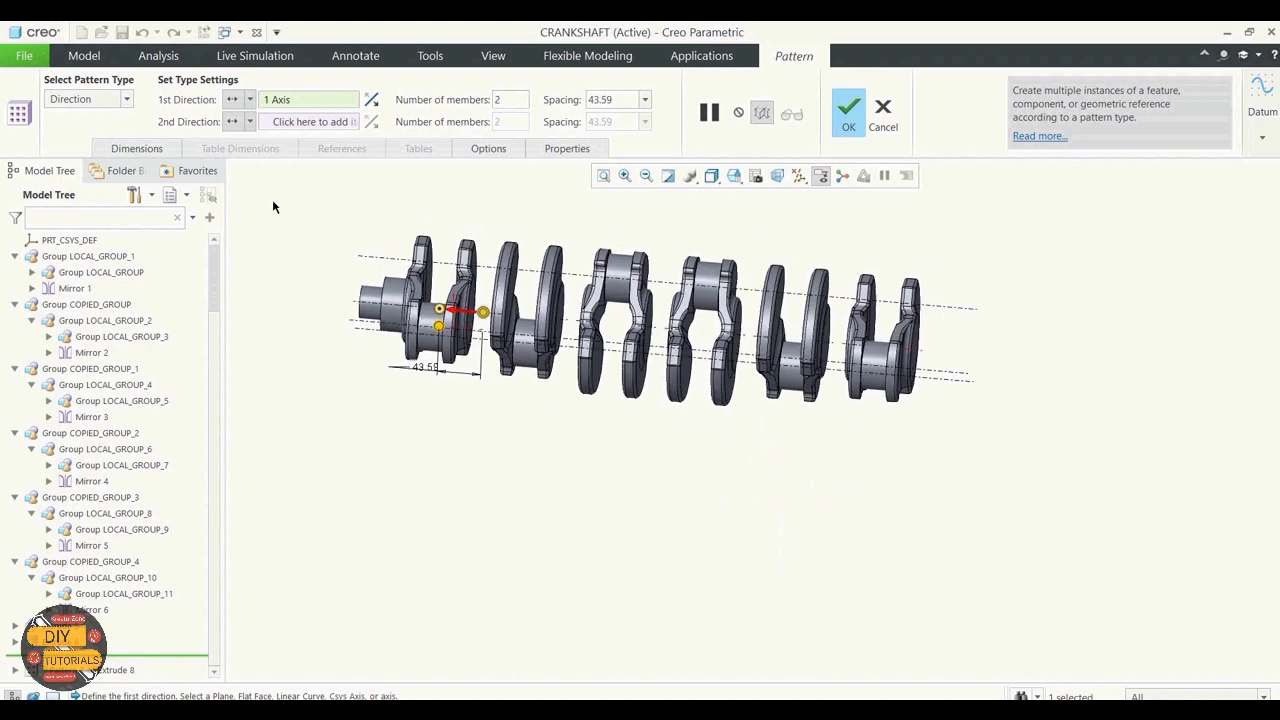
Create the Extrude 8 pattern with 5 members spaced 89.30 apart, flipping the first direction toward the flanged end
{"action": "double_click", "coordinate": [611, 103]}
{"action": "key", "text": "BackSpace"}
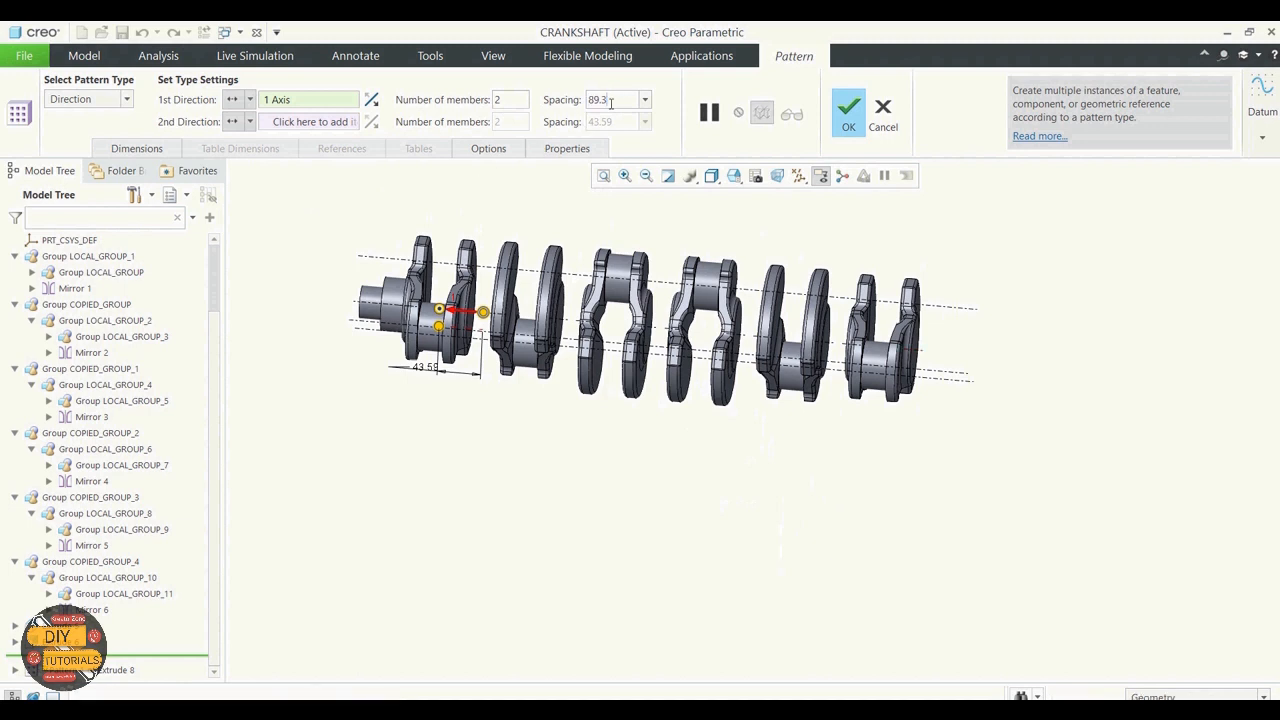
{"action": "left_click", "coordinate": [517, 99]}
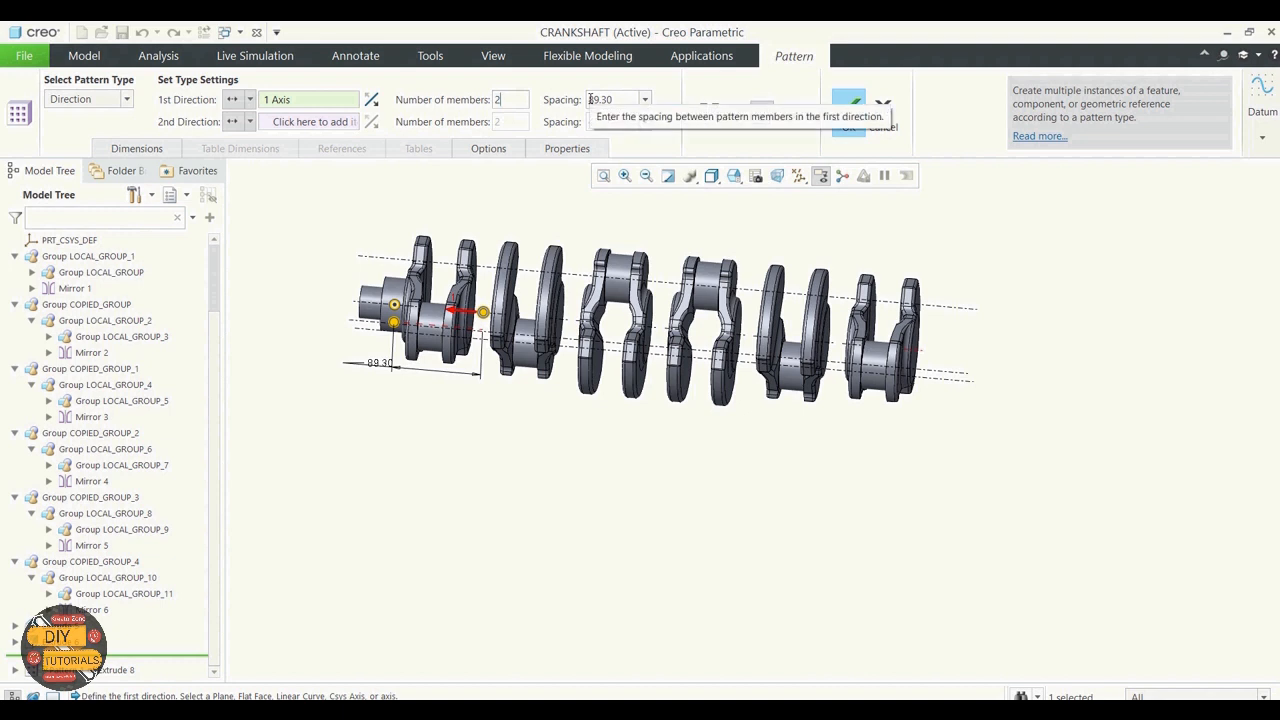
{"action": "left_click", "coordinate": [371, 103]}
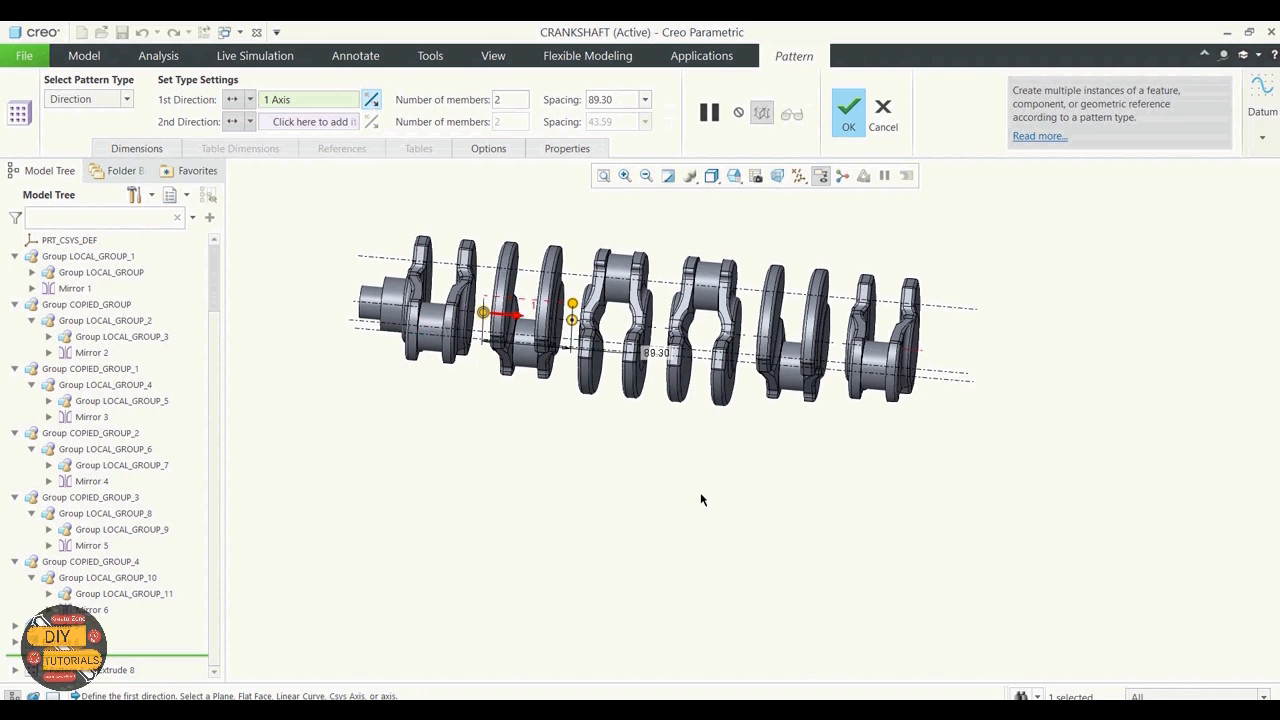
{"action": "left_click", "coordinate": [512, 97]}
{"action": "key", "text": "BackSpace"}
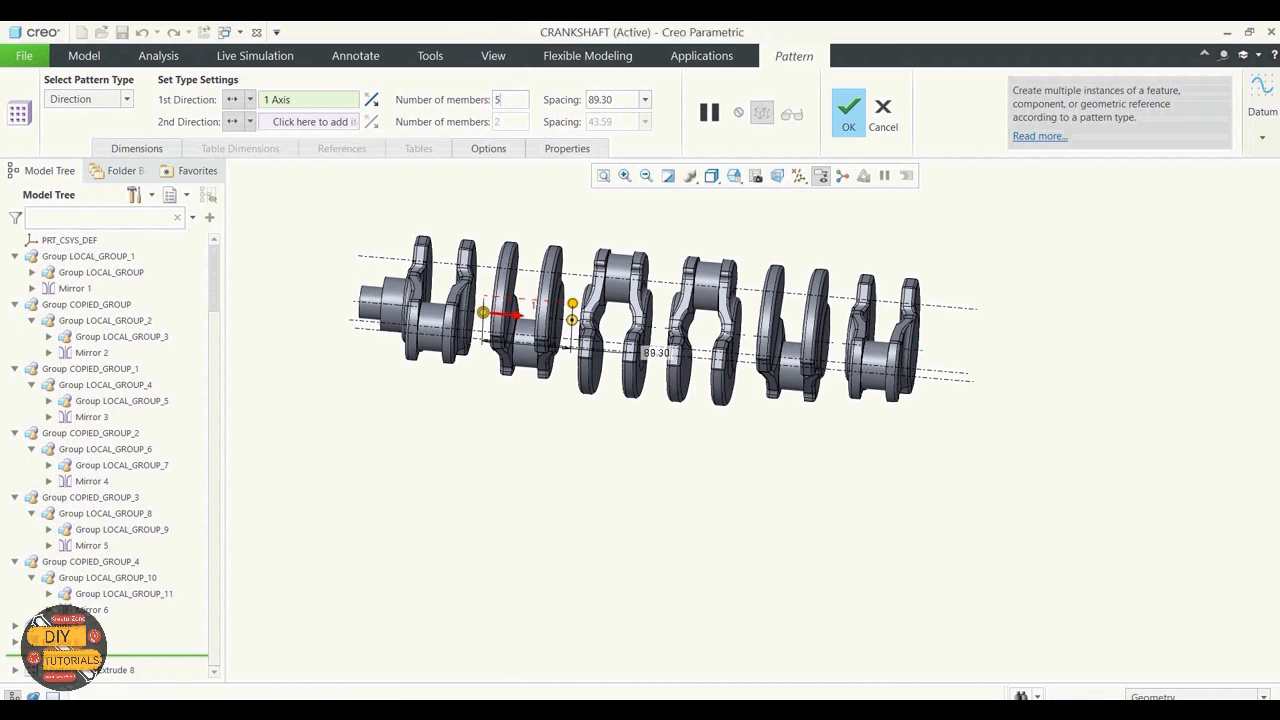
{"action": "key", "text": "Return"}
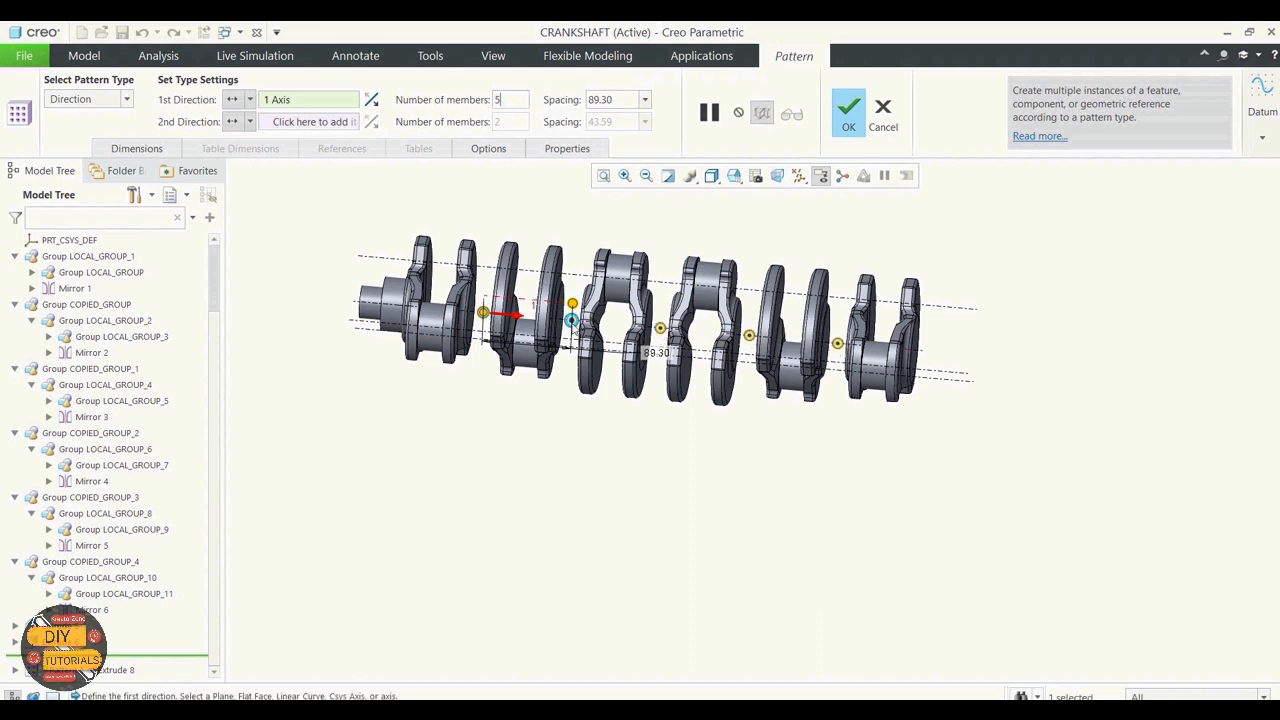
{"action": "left_click", "coordinate": [848, 116]}
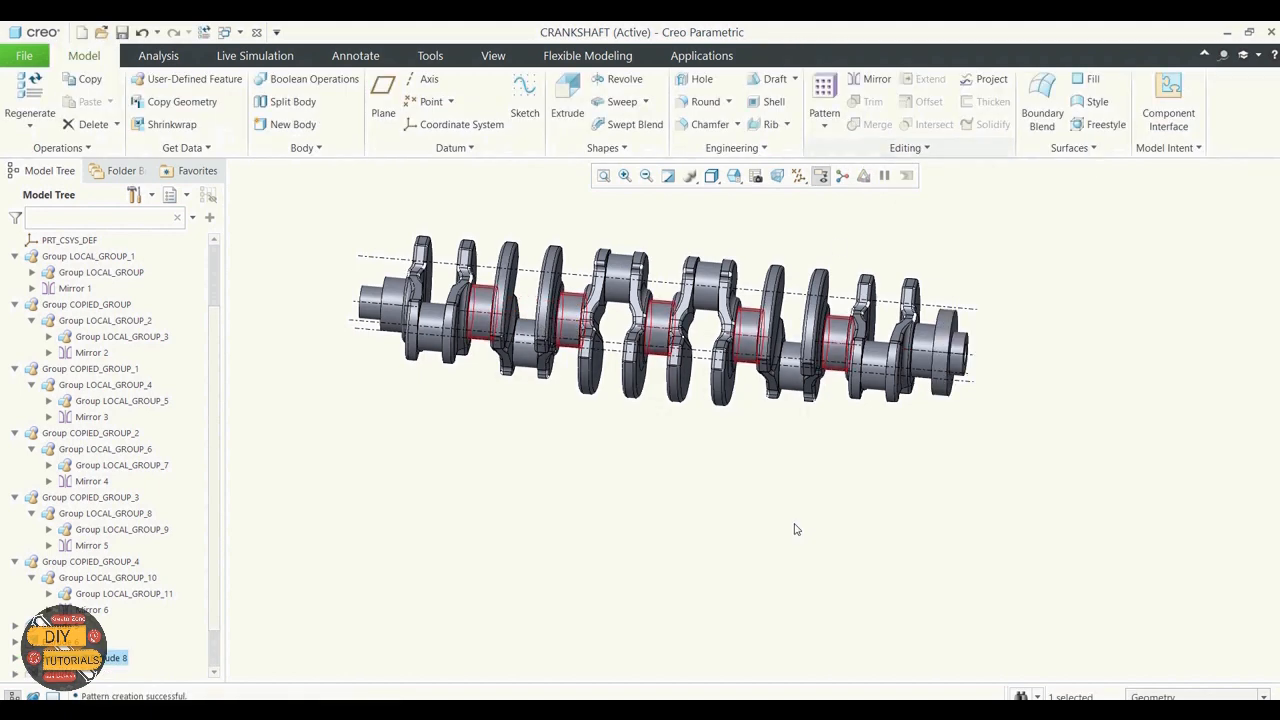
Hide the datum axes on the crankshaft
{"action": "mouse_move", "coordinate": [884, 486]}
{"action": "middle_mouse_down"}
{"action": "mouse_move", "coordinate": [846, 491]}
{"action": "mouse_move", "coordinate": [860, 490]}
{"action": "middle_mouse_up"}
{"action": "scroll", "coordinate": [808, 400], "scroll_direction": "down", "scroll_amount": 3}
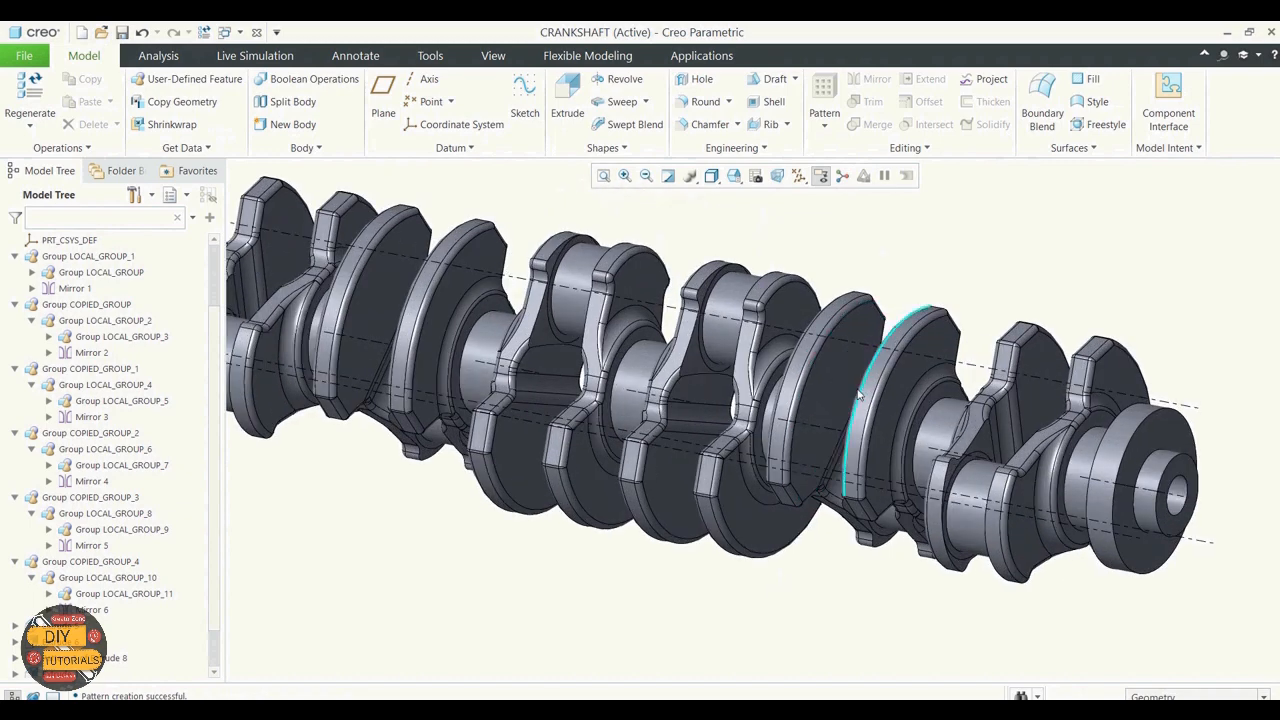
{"action": "left_click", "coordinate": [799, 176]}
{"action": "left_click", "coordinate": [808, 213]}
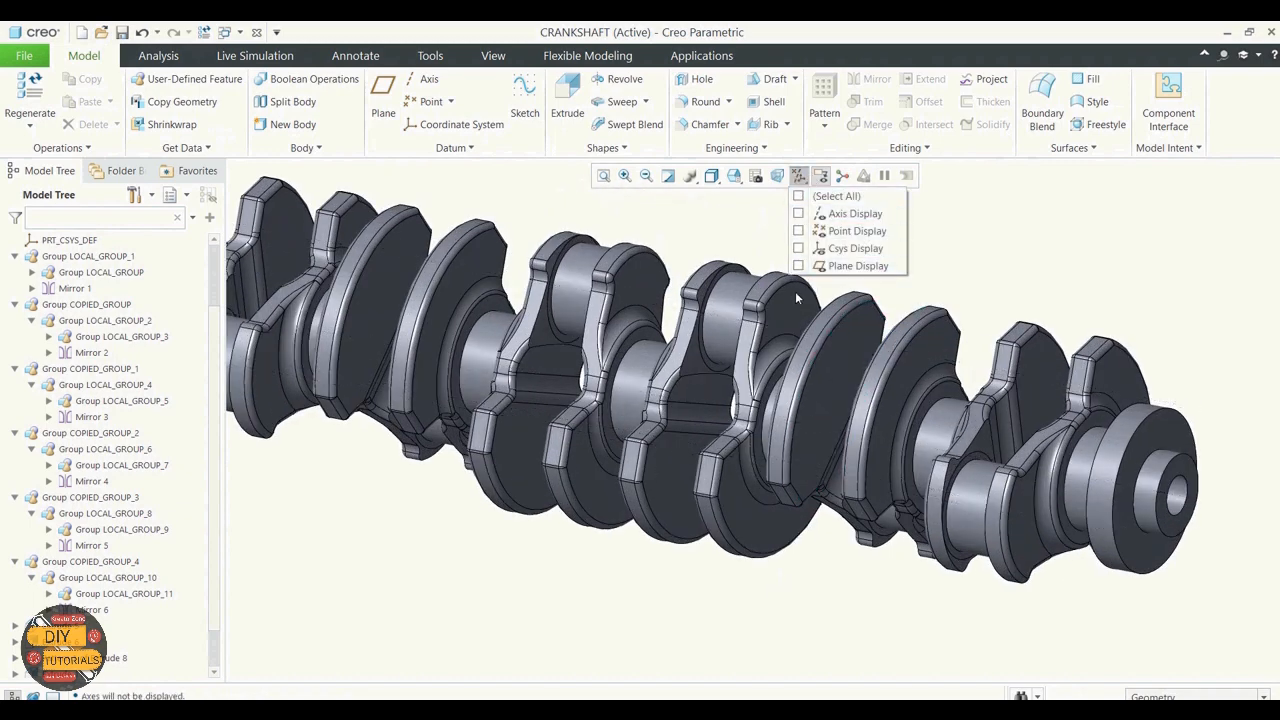
{"action": "scroll", "coordinate": [952, 281], "scroll_direction": "up", "scroll_amount": 2}
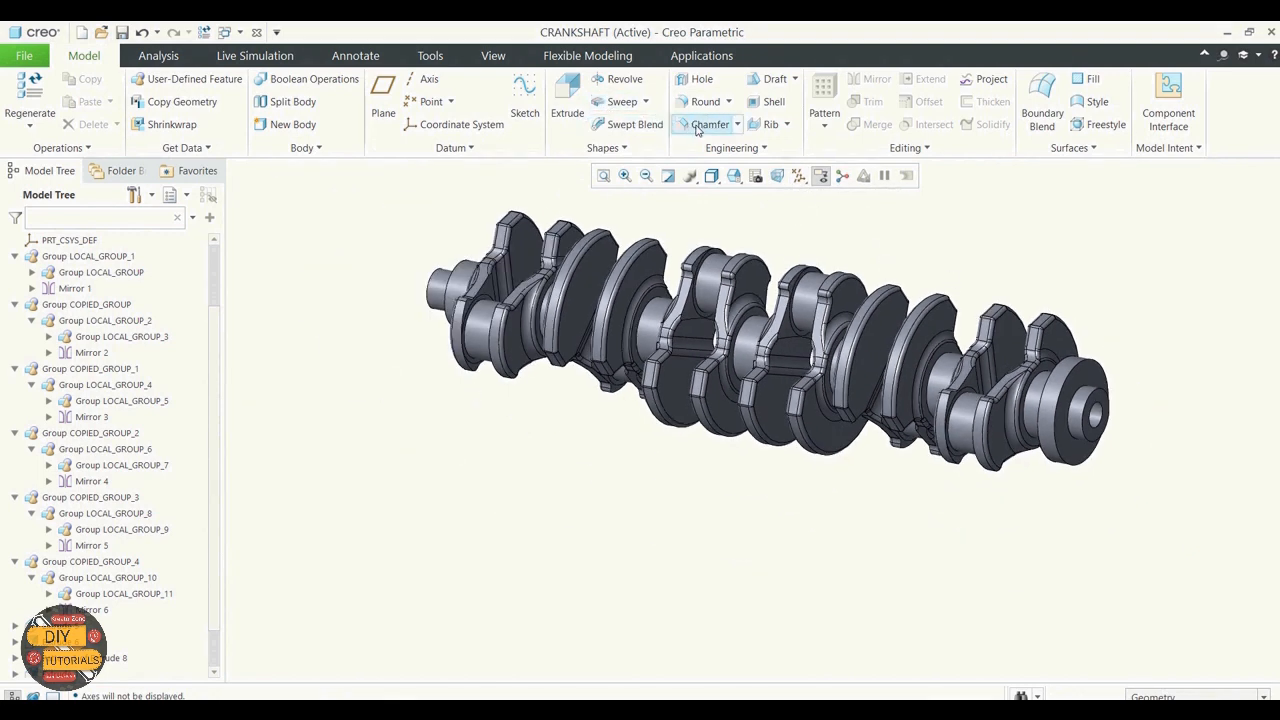
Add a D x D edge chamfer of 5 to the outer edge of the crankshaft's large end flange
{"action": "left_click", "coordinate": [736, 125]}
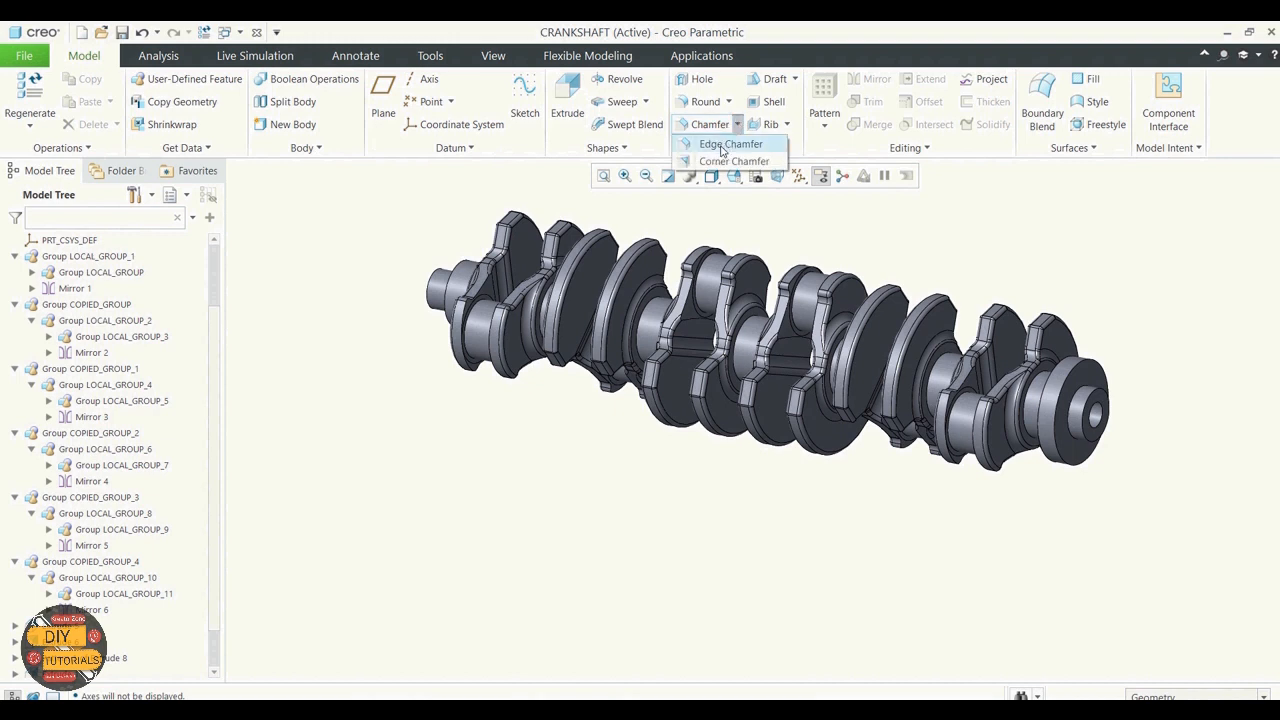
{"action": "left_click", "coordinate": [724, 145]}
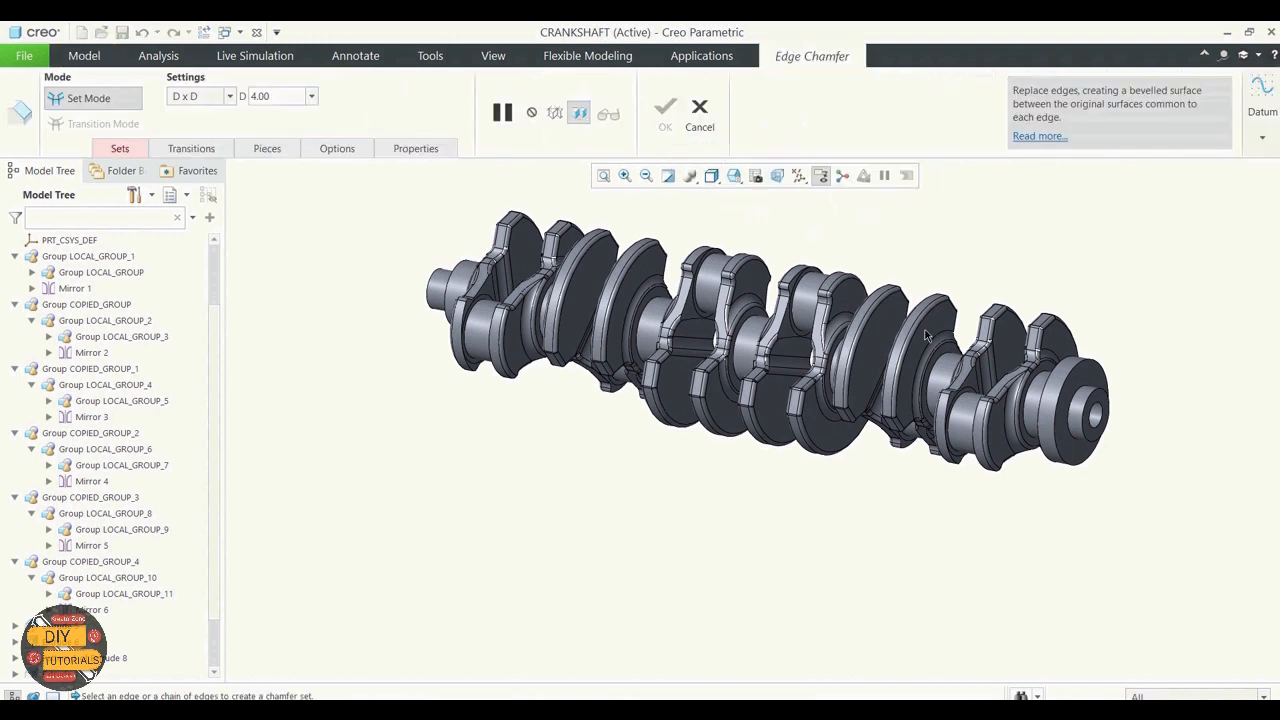
{"action": "left_click", "coordinate": [1068, 388]}
{"action": "double_click", "coordinate": [267, 96]}
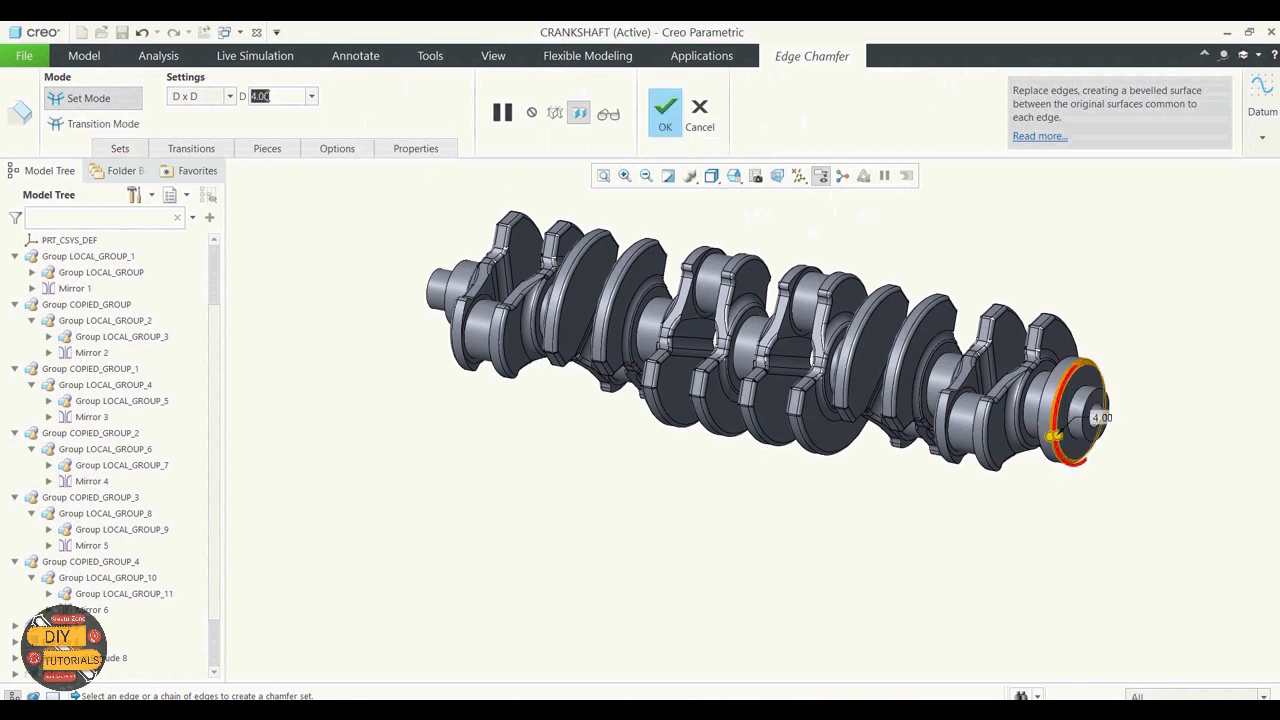
{"action": "type", "text": "5"}
{"action": "key", "text": "Return"}
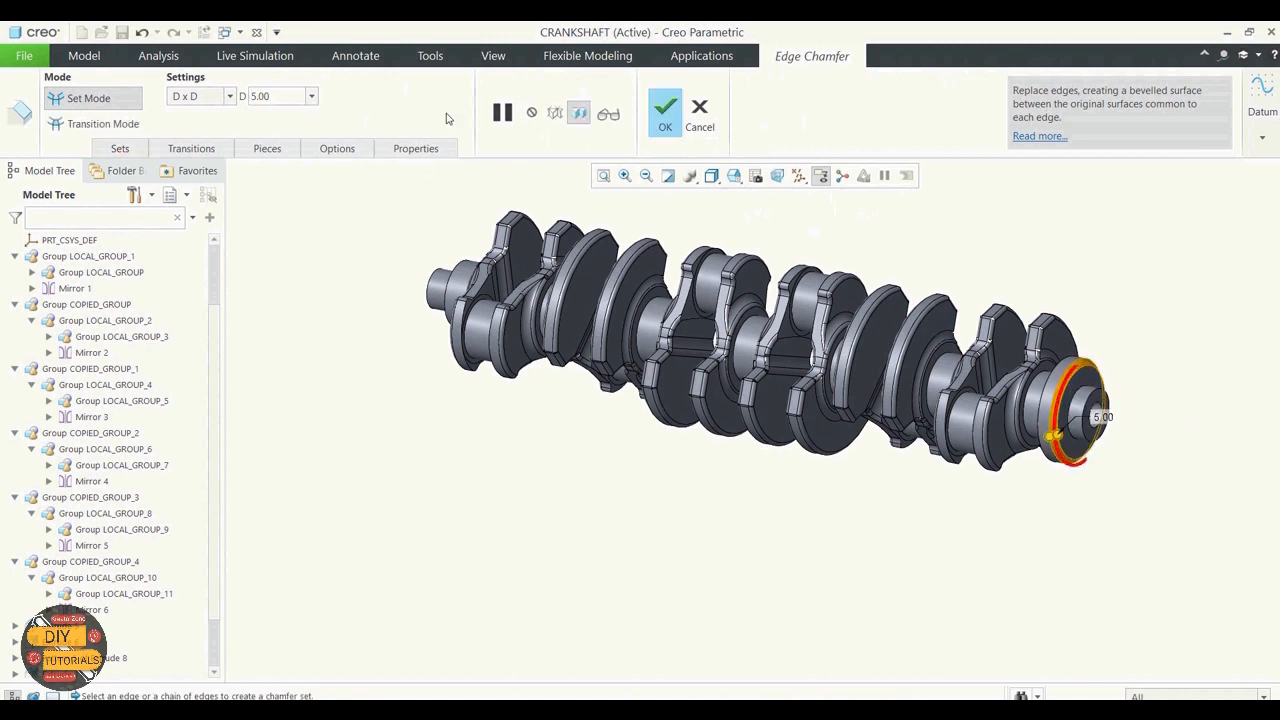
{"action": "left_click", "coordinate": [665, 112]}
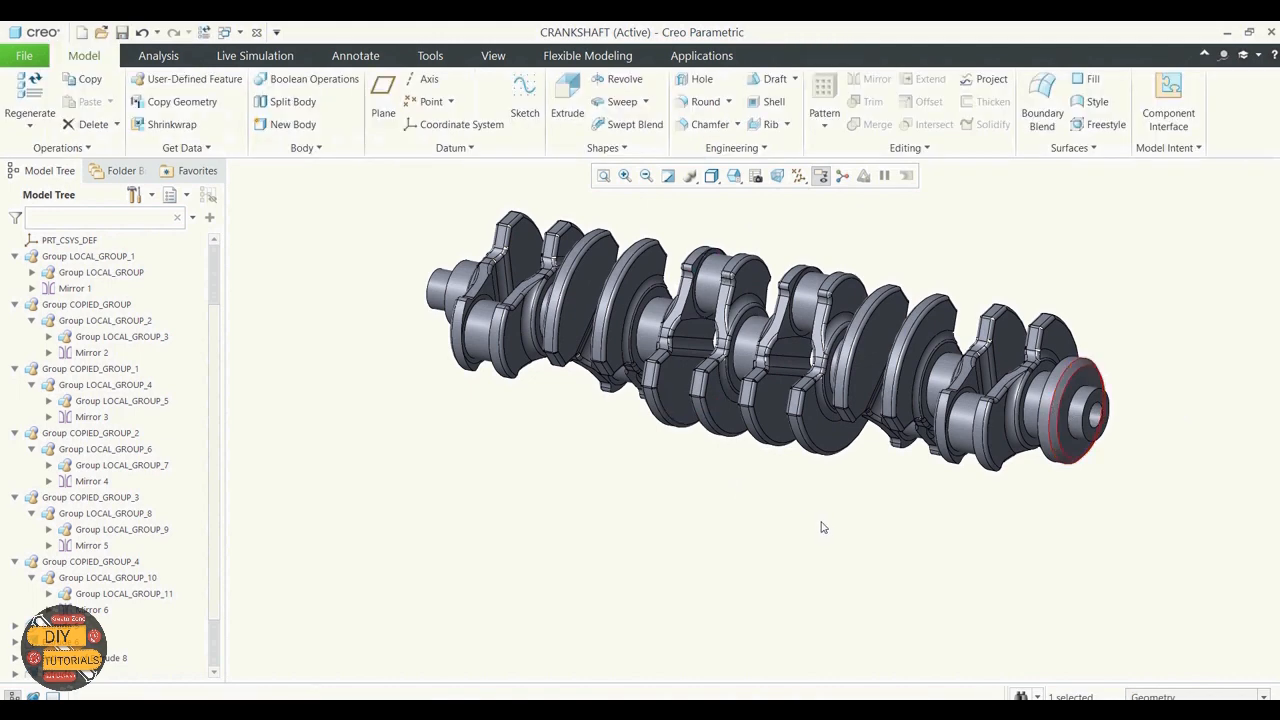
Delete the edge chamfer from the large end flange
{"action": "mouse_move", "coordinate": [868, 535]}
{"action": "middle_mouse_down"}
{"action": "mouse_move", "coordinate": [830, 529]}
{"action": "mouse_move", "coordinate": [866, 526]}
{"action": "middle_mouse_up"}
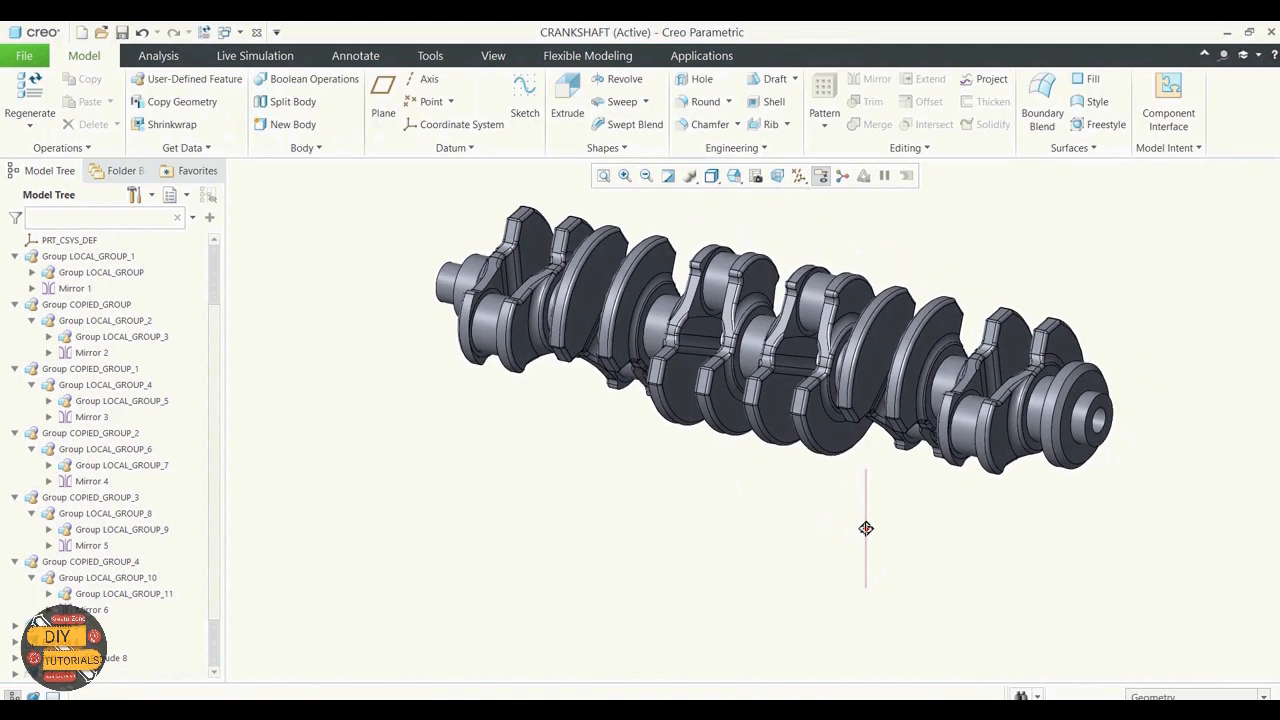
{"action": "scroll", "coordinate": [213, 632], "scroll_direction": "down", "scroll_amount": 2}
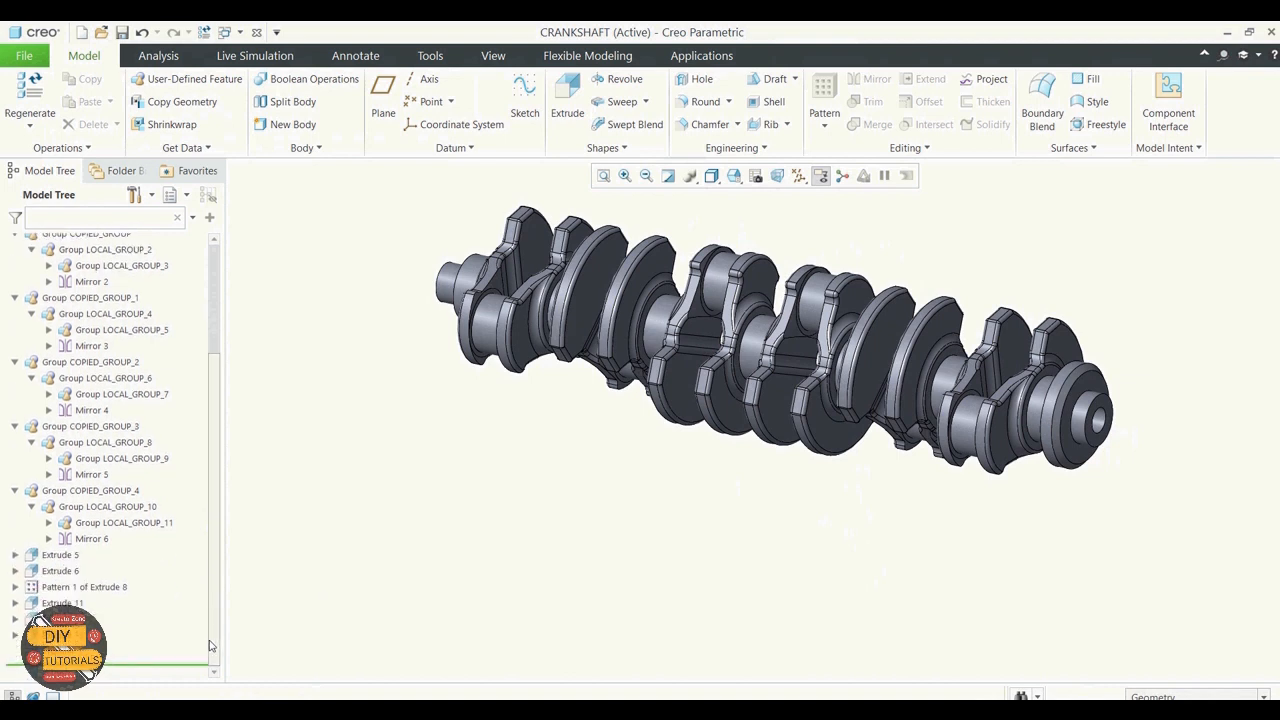
{"action": "right_click", "coordinate": [60, 640]}
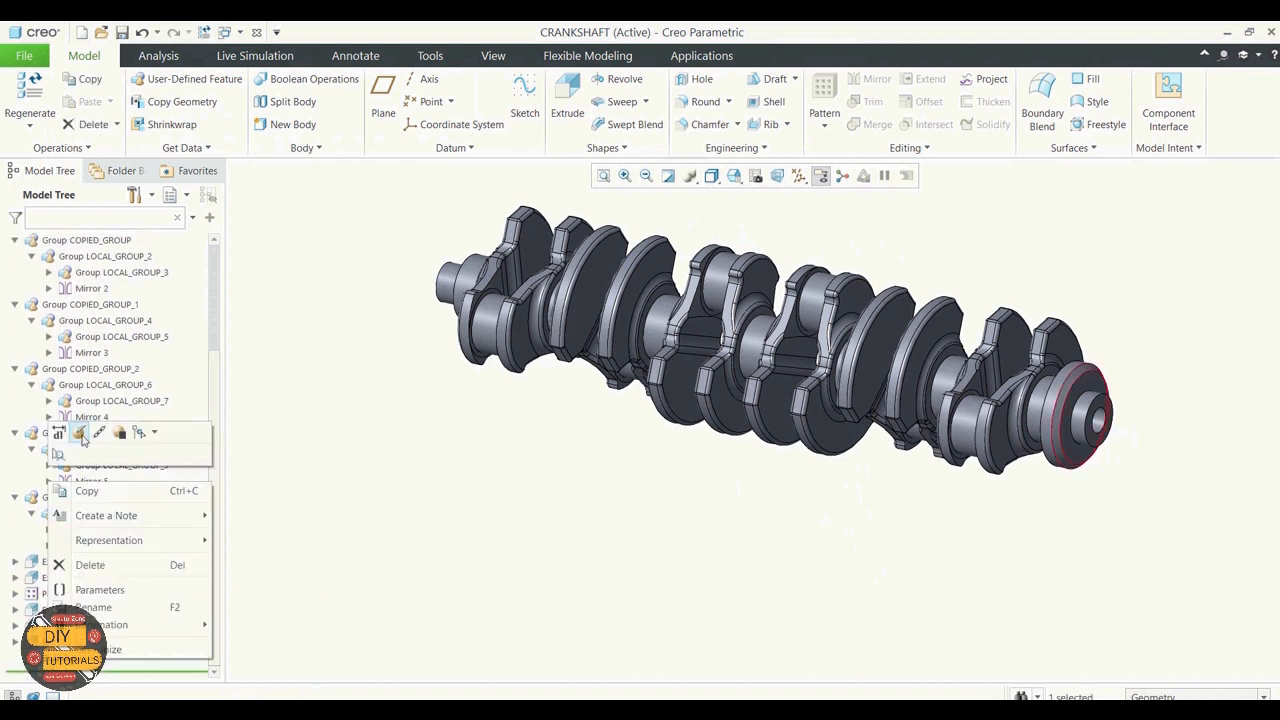
{"action": "left_click", "coordinate": [90, 565]}
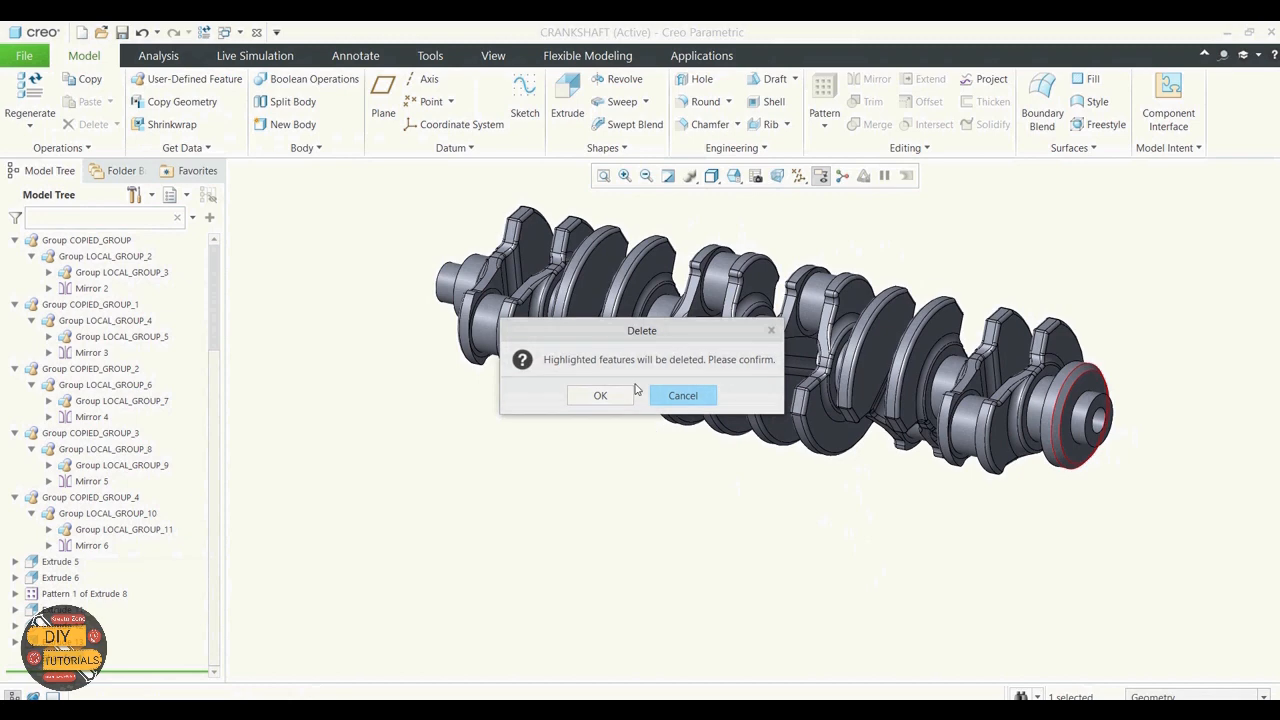
{"action": "left_click", "coordinate": [600, 396]}
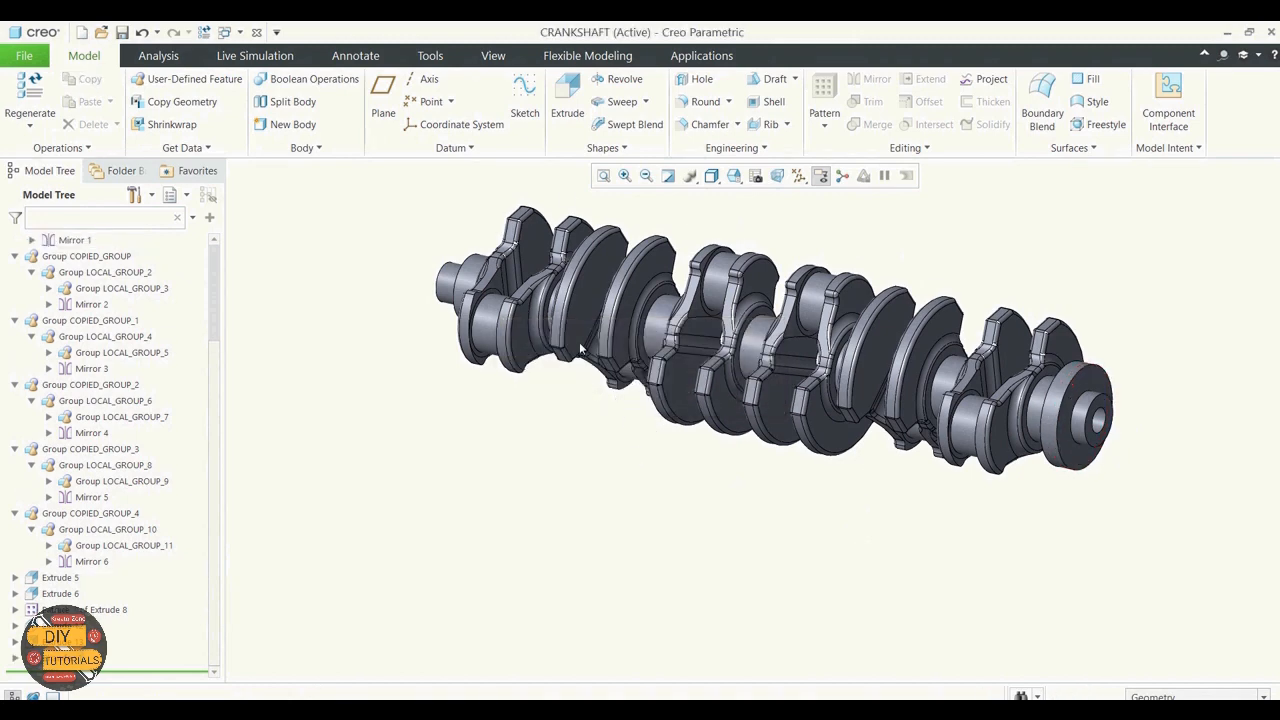
Add a D x D edge chamfer of 5 to the outer edge of the small bored boss on the end flange
{"action": "left_click", "coordinate": [708, 124]}
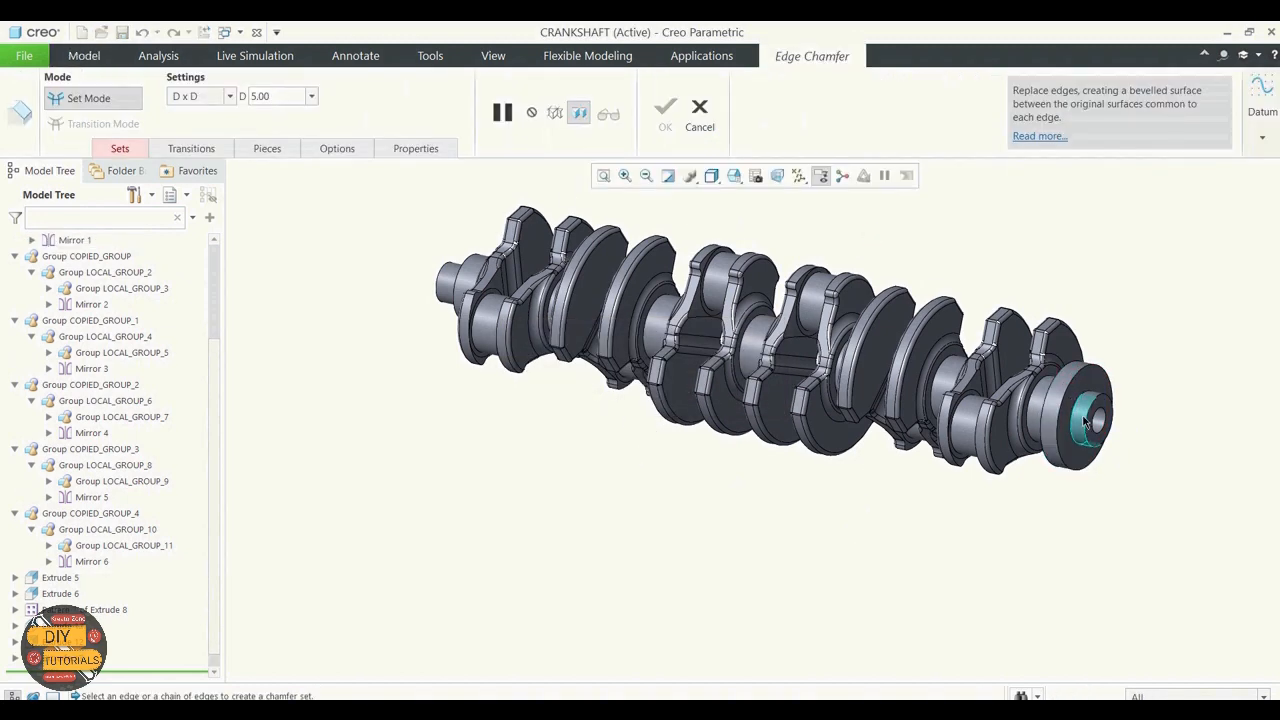
{"action": "left_click", "coordinate": [1095, 415]}
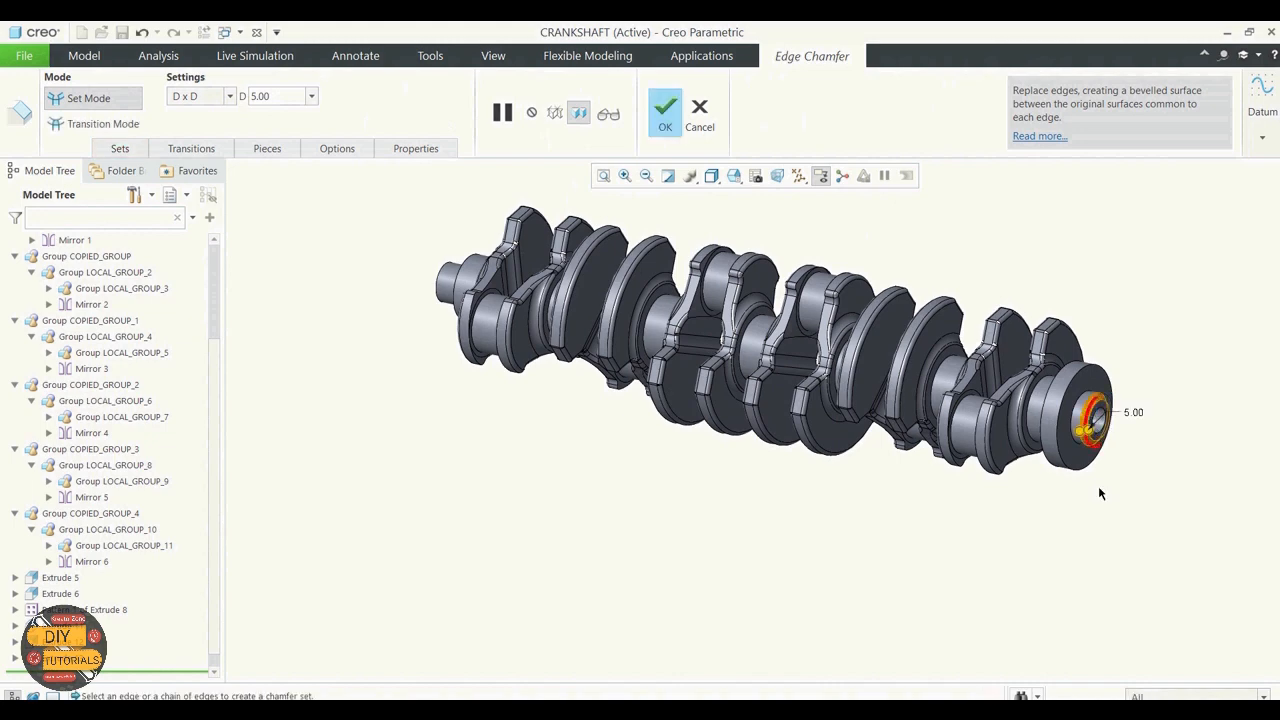
{"action": "scroll", "coordinate": [1095, 490], "scroll_direction": "up", "scroll_amount": 5}
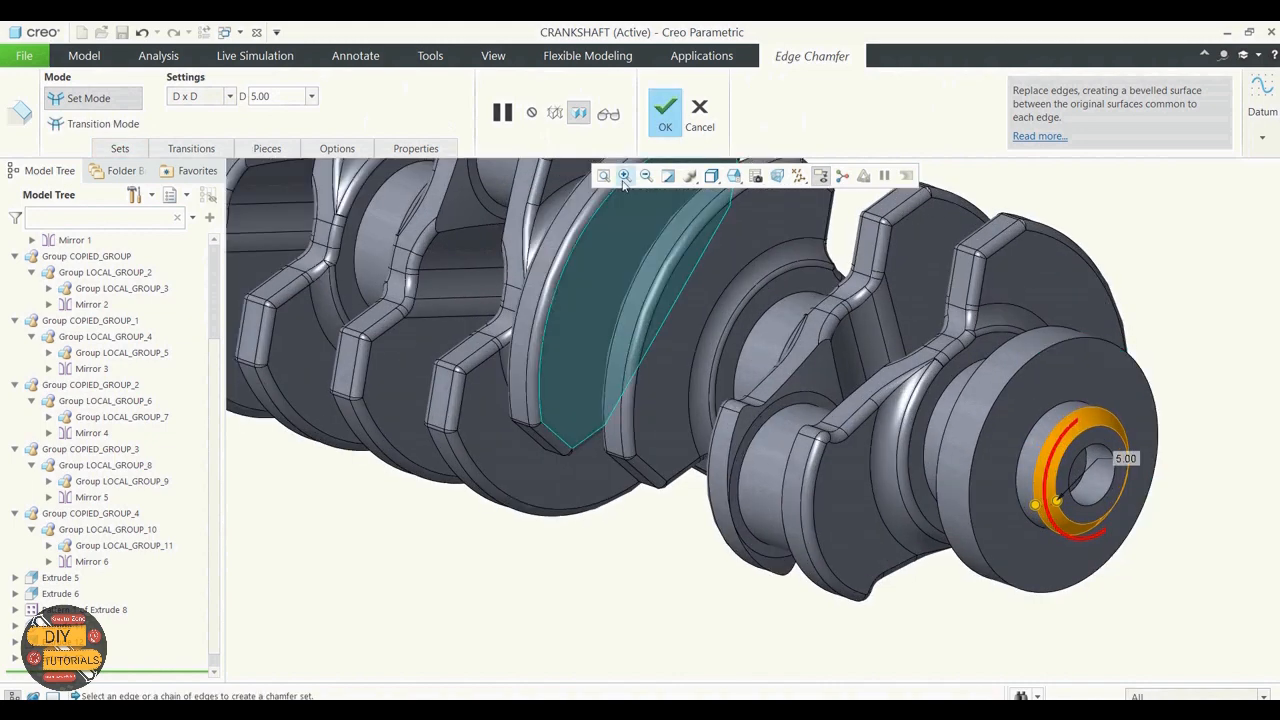
{"action": "left_click", "coordinate": [608, 113]}
{"action": "left_click", "coordinate": [665, 118]}
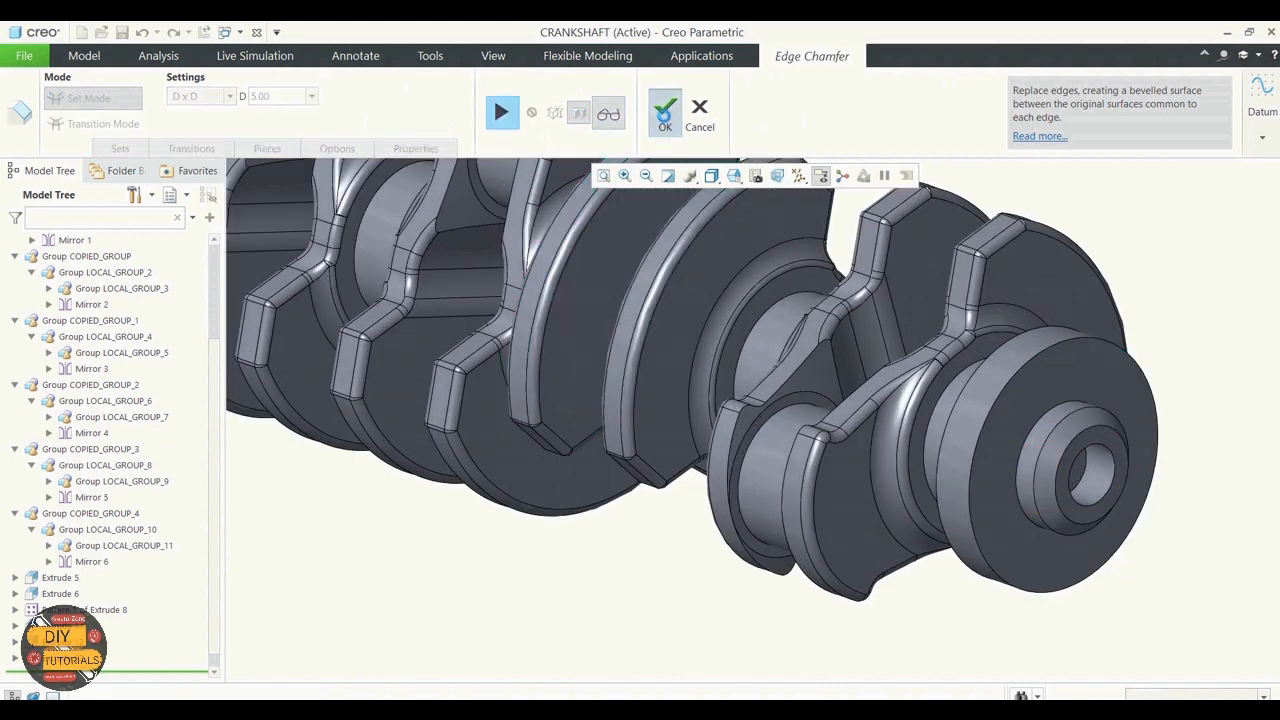
{"action": "scroll", "coordinate": [755, 508], "scroll_direction": "down", "scroll_amount": 3}
{"action": "left_click", "coordinate": [1047, 543]}
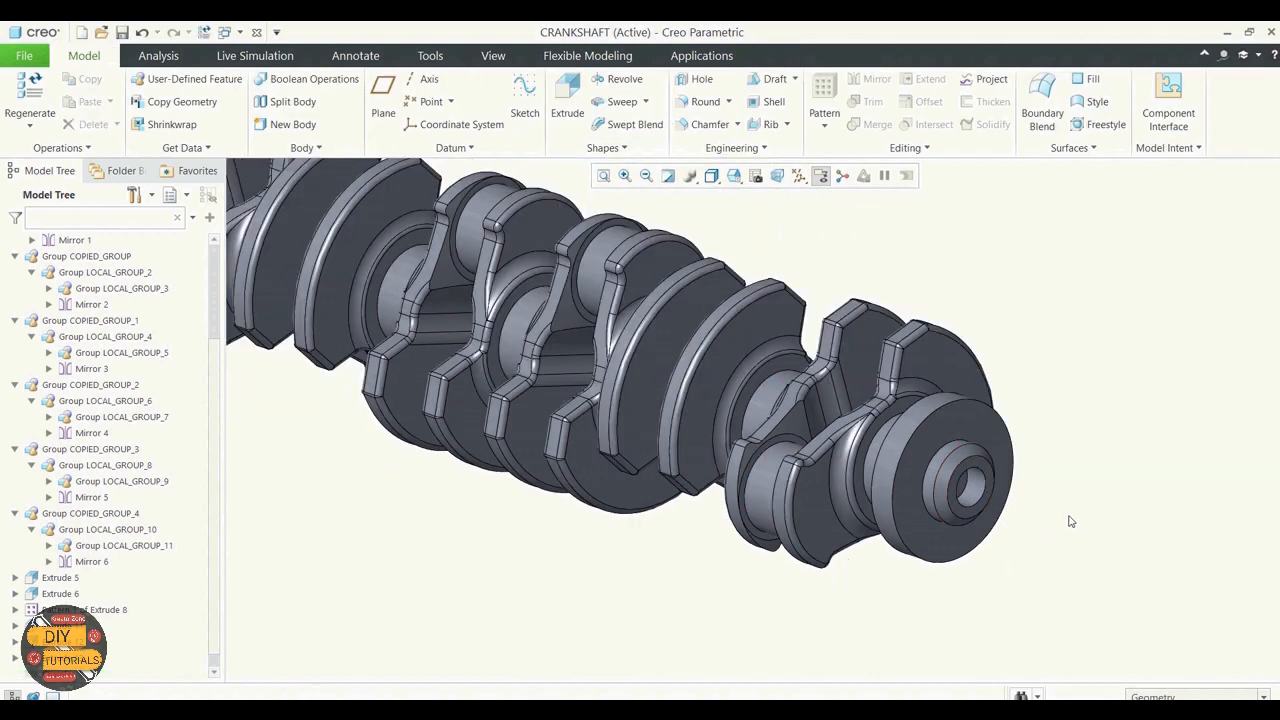
Start a simple predefined hole feature and turn on the display of the datum planes
{"action": "middle_click_drag", "start_coordinate": [1068, 520], "coordinate": [1094, 491]}
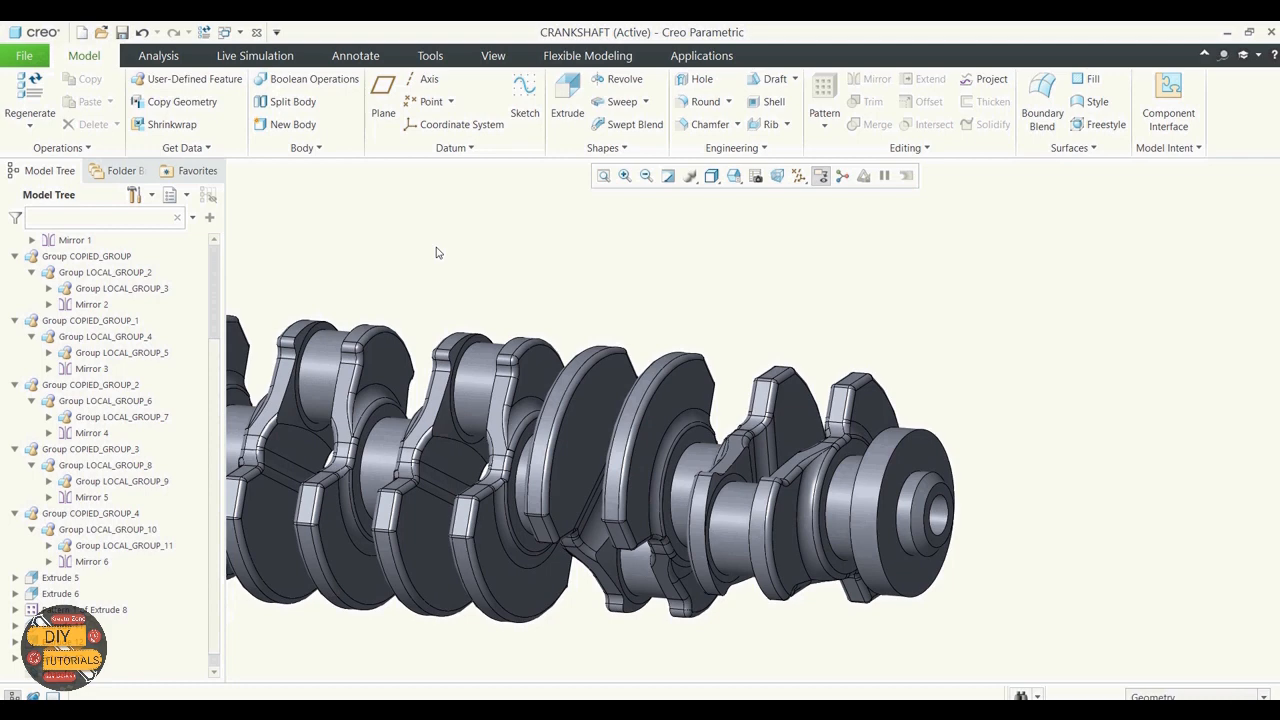
{"action": "scroll", "coordinate": [727, 292], "scroll_direction": "down", "scroll_amount": 2}
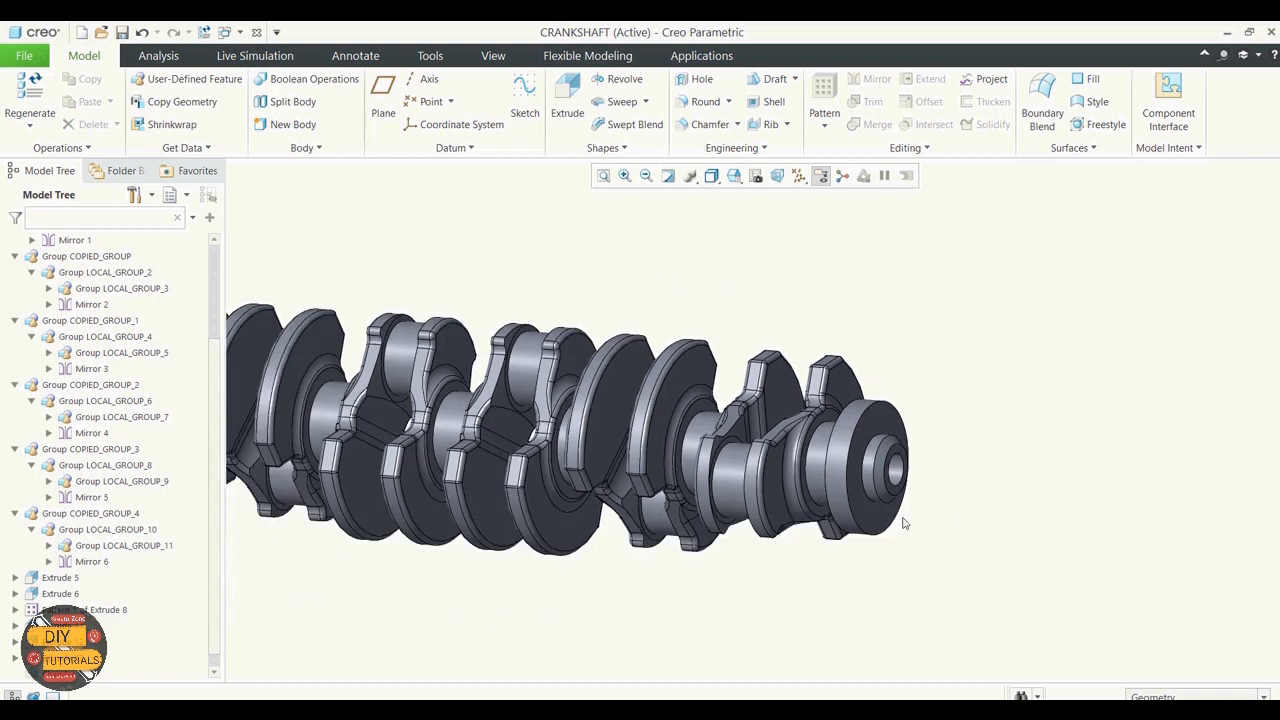
{"action": "scroll", "coordinate": [903, 522], "scroll_direction": "up", "scroll_amount": 2}
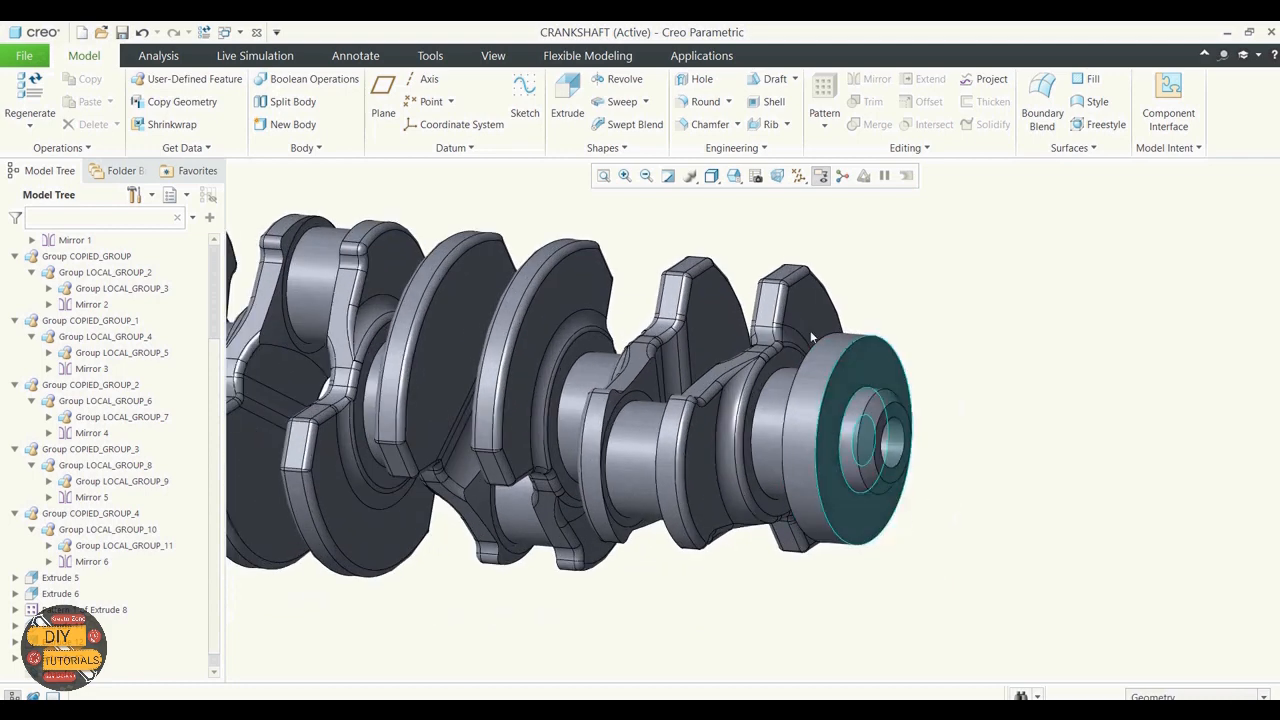
{"action": "left_click", "coordinate": [697, 79]}
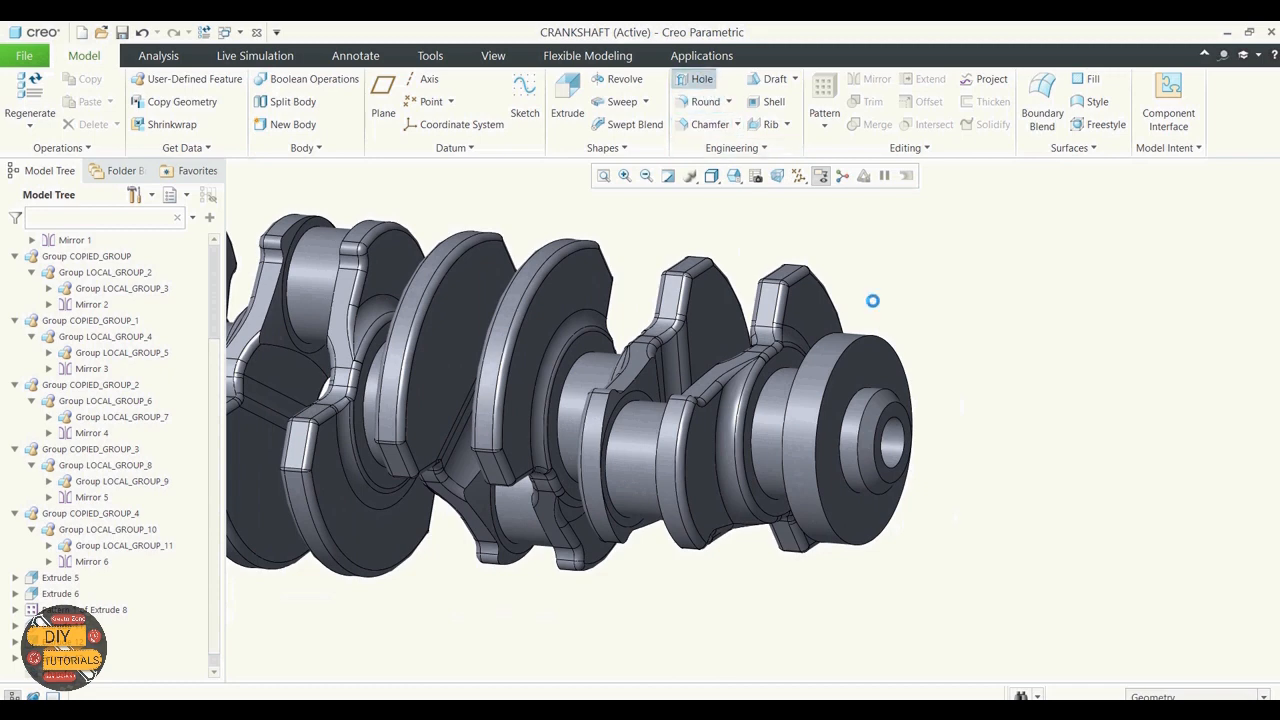
{"action": "left_click", "coordinate": [821, 179]}
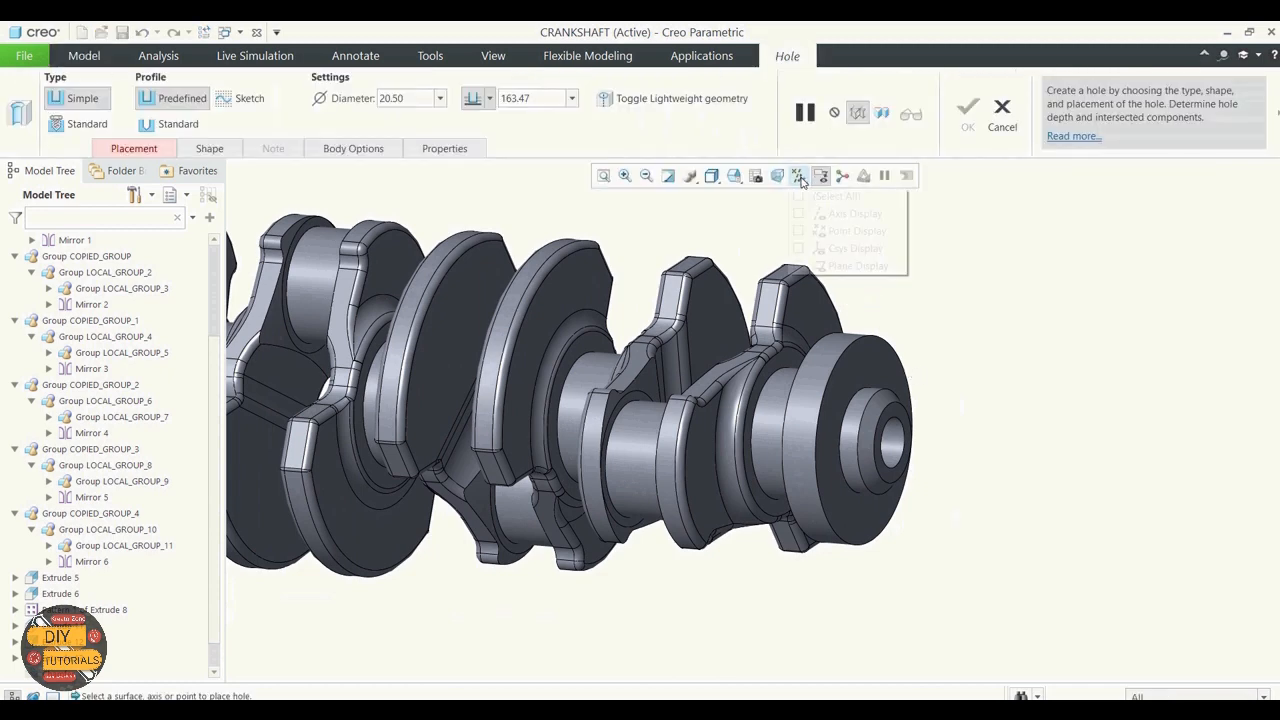
{"action": "left_click", "coordinate": [799, 265]}
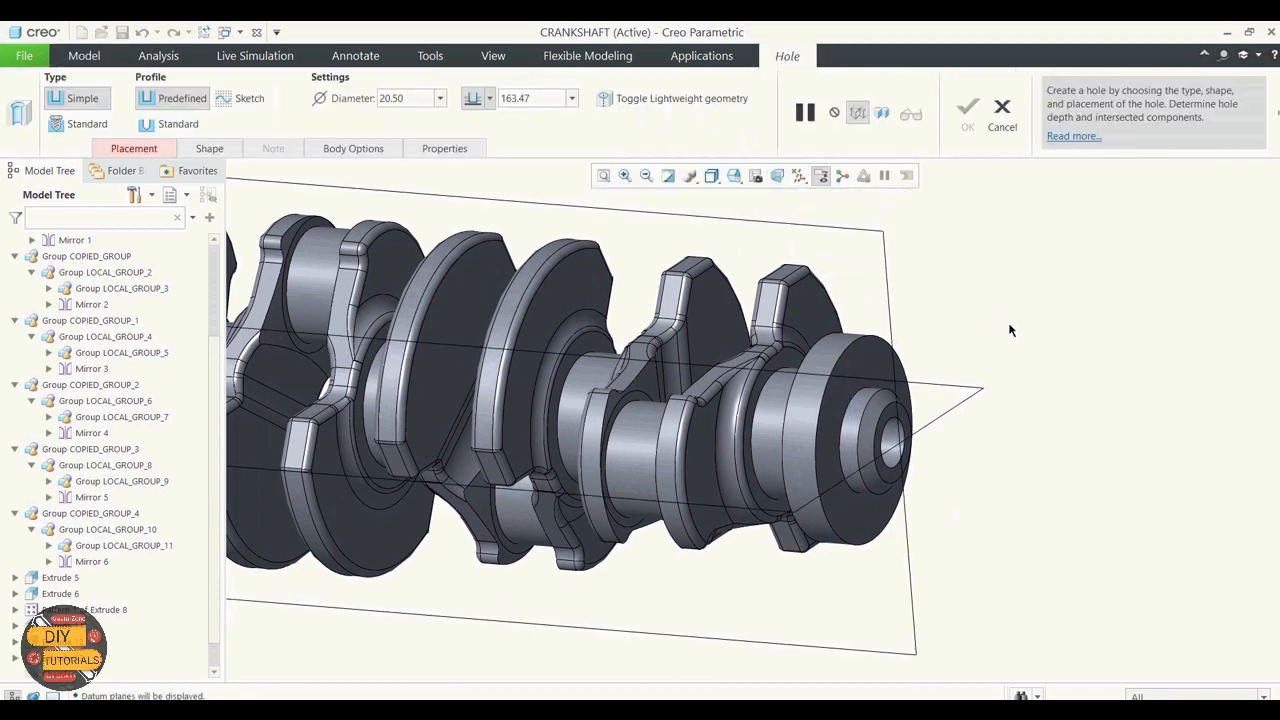
Place the hole on the large end flange's outer face and reference its offsets to the two datum planes crossing the shaft centre
{"action": "middle_click_drag", "start_coordinate": [1009, 329], "coordinate": [965, 325]}
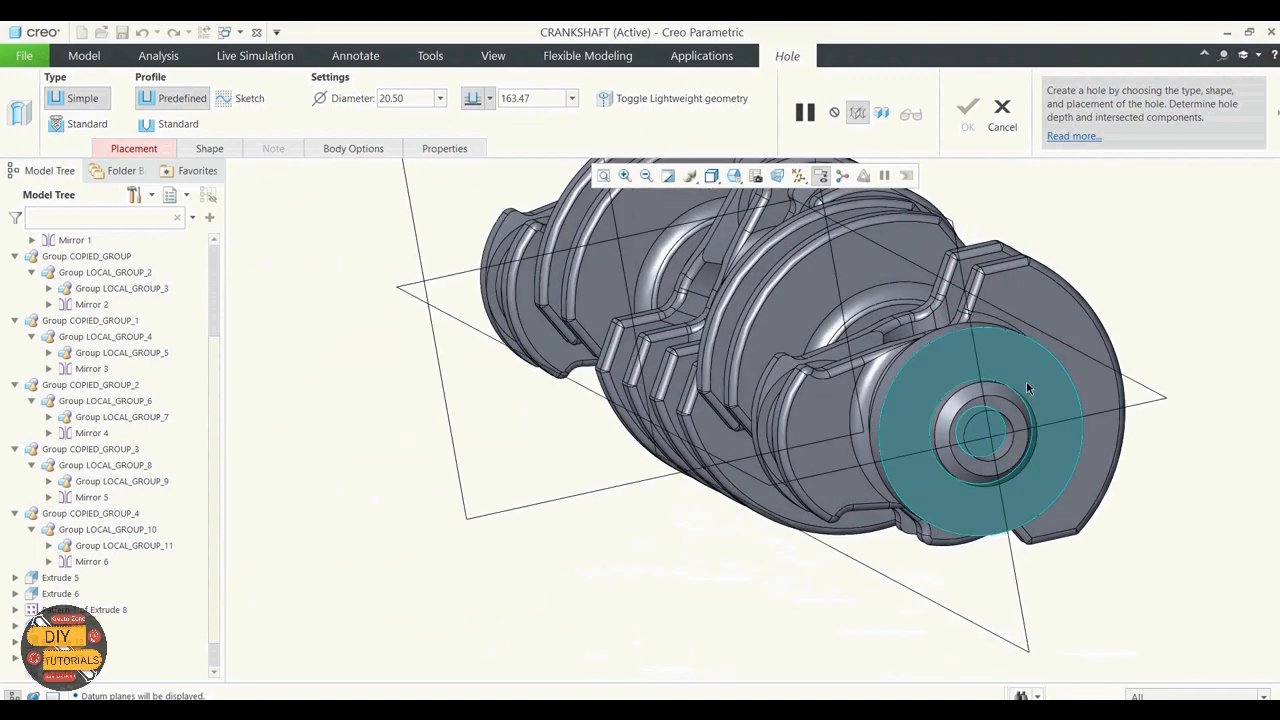
{"action": "left_click", "coordinate": [734, 176]}
{"action": "left_click", "coordinate": [759, 269]}
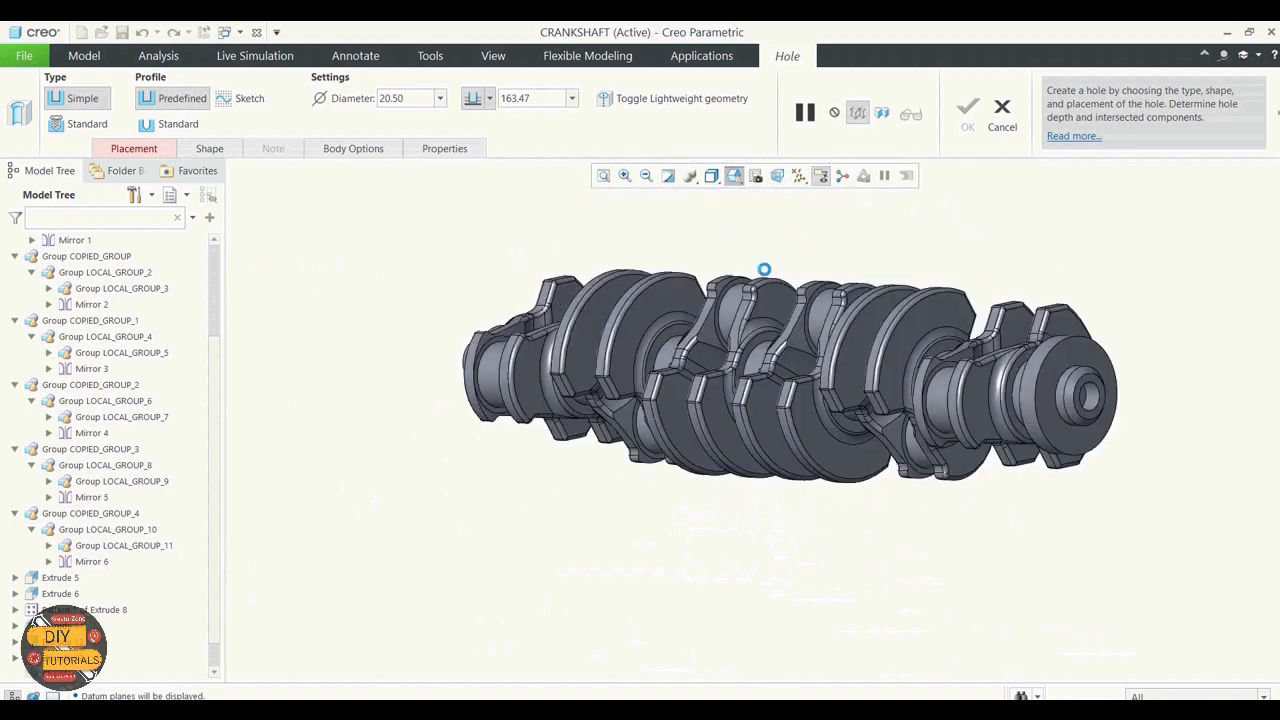
{"action": "mouse_move", "coordinate": [1030, 322]}
{"action": "middle_mouse_down"}
{"action": "mouse_move", "coordinate": [994, 323]}
{"action": "mouse_move", "coordinate": [1029, 317]}
{"action": "middle_mouse_up"}
{"action": "scroll", "coordinate": [1062, 398], "scroll_direction": "down", "scroll_amount": 5}
{"action": "scroll", "coordinate": [1008, 407], "scroll_direction": "down", "scroll_amount": 3}
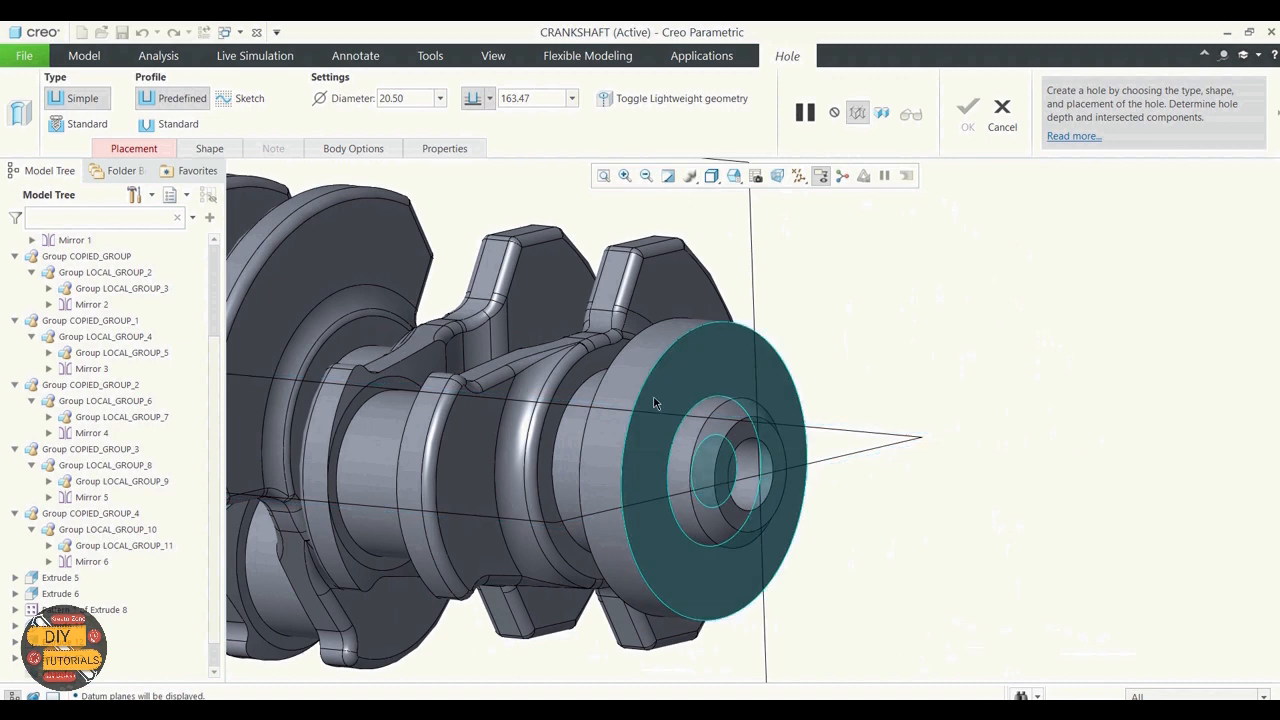
{"action": "left_click", "coordinate": [654, 401]}
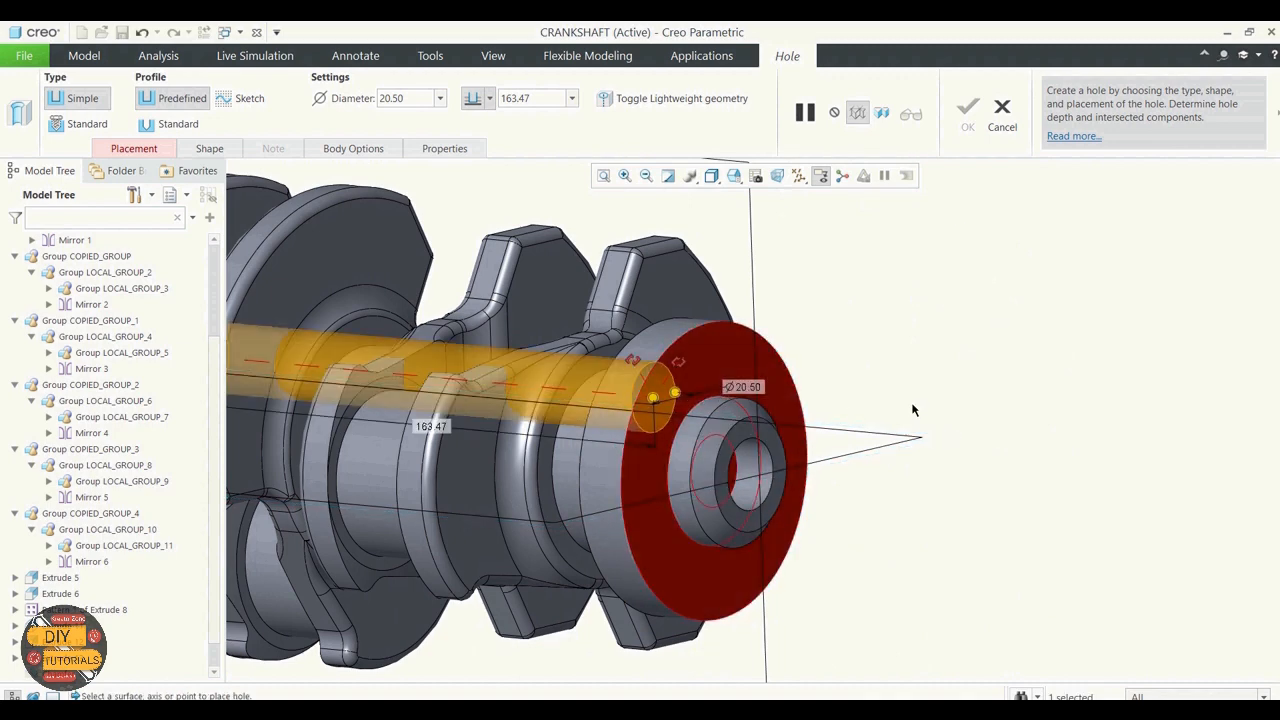
{"action": "middle_click_drag", "start_coordinate": [914, 410], "coordinate": [880, 420]}
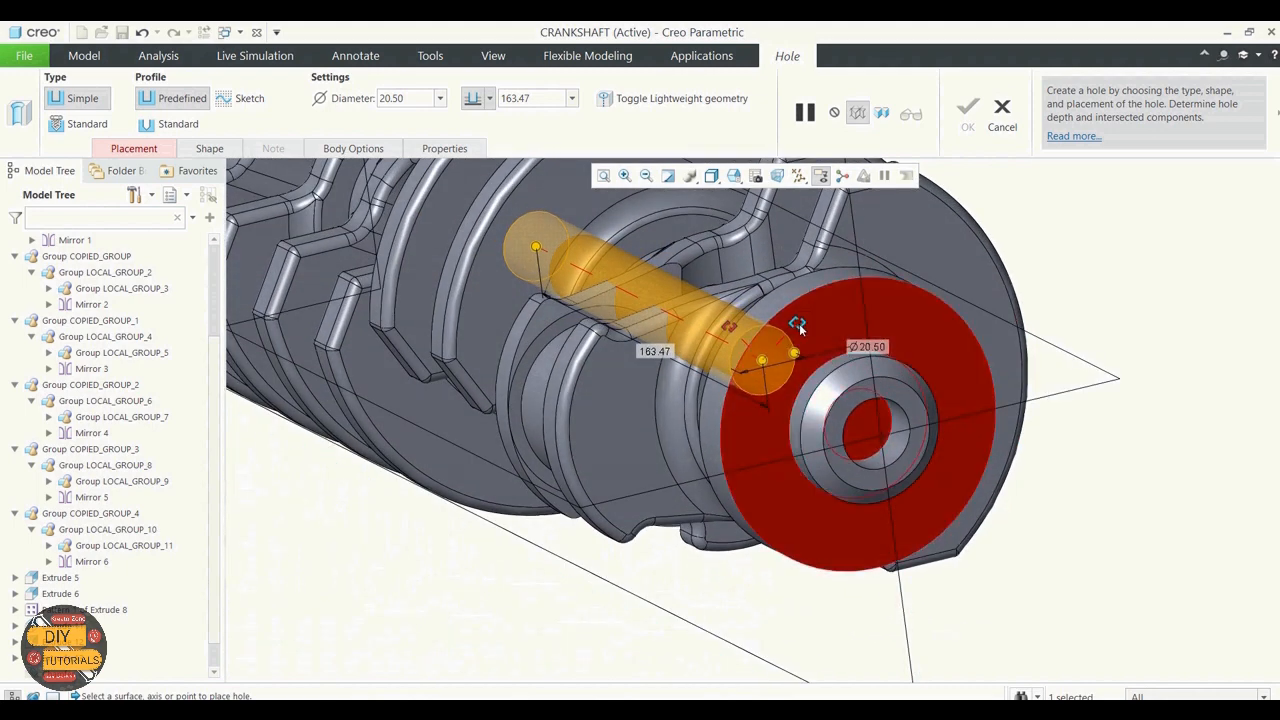
{"action": "left_click_drag", "start_coordinate": [798, 324], "coordinate": [846, 341]}
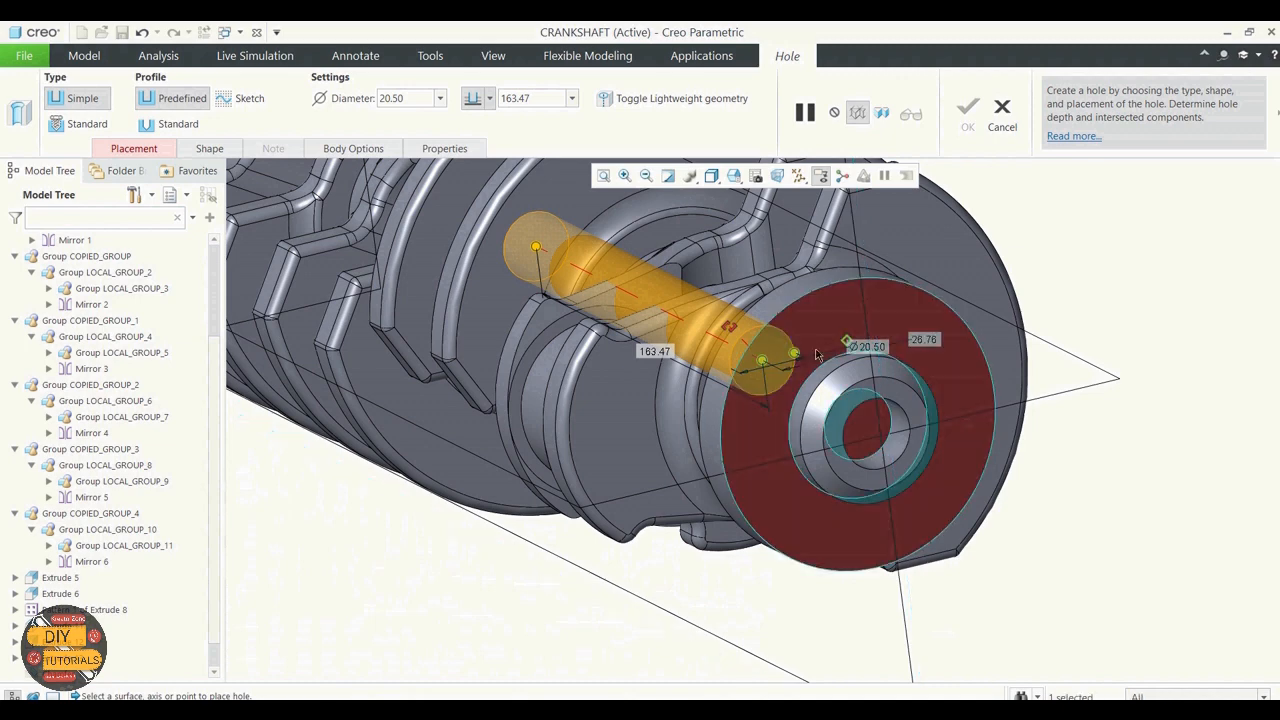
{"action": "left_click_drag", "start_coordinate": [730, 326], "coordinate": [773, 445]}
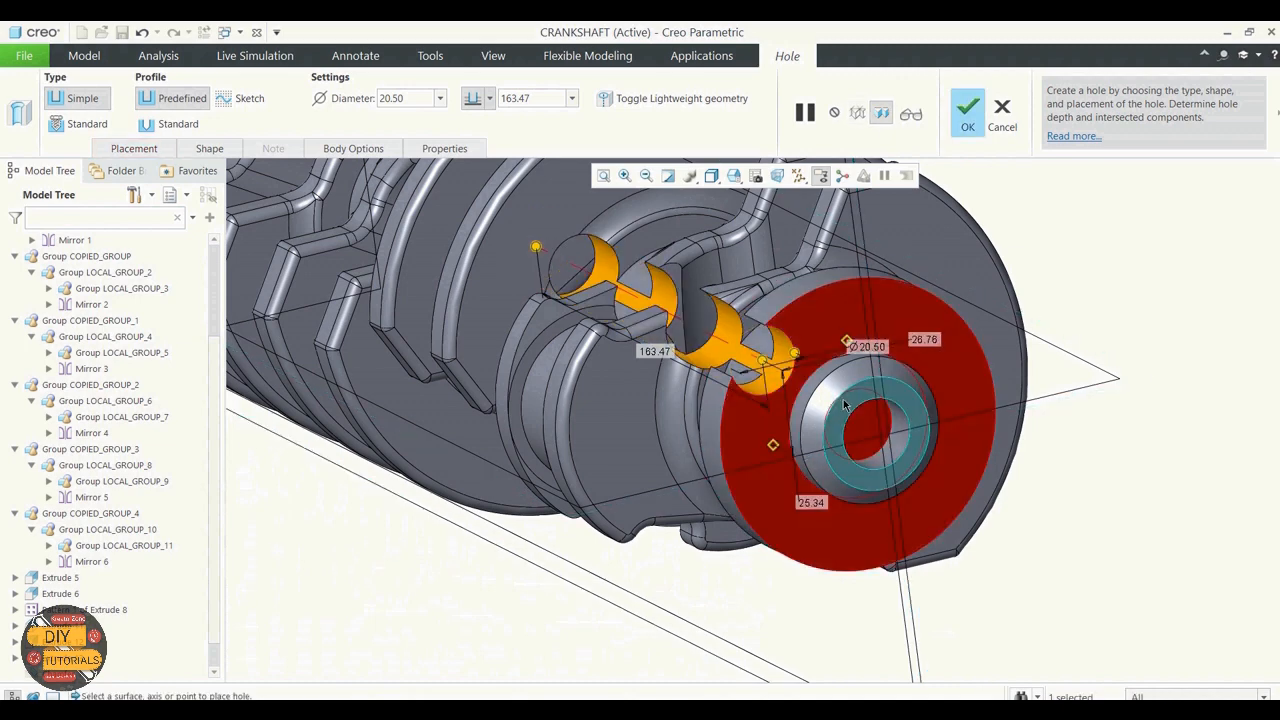
Set the hole's offset from the horizontal datum plane to 0 and from the vertical datum plane to 31.90
{"action": "double_click", "coordinate": [815, 505]}
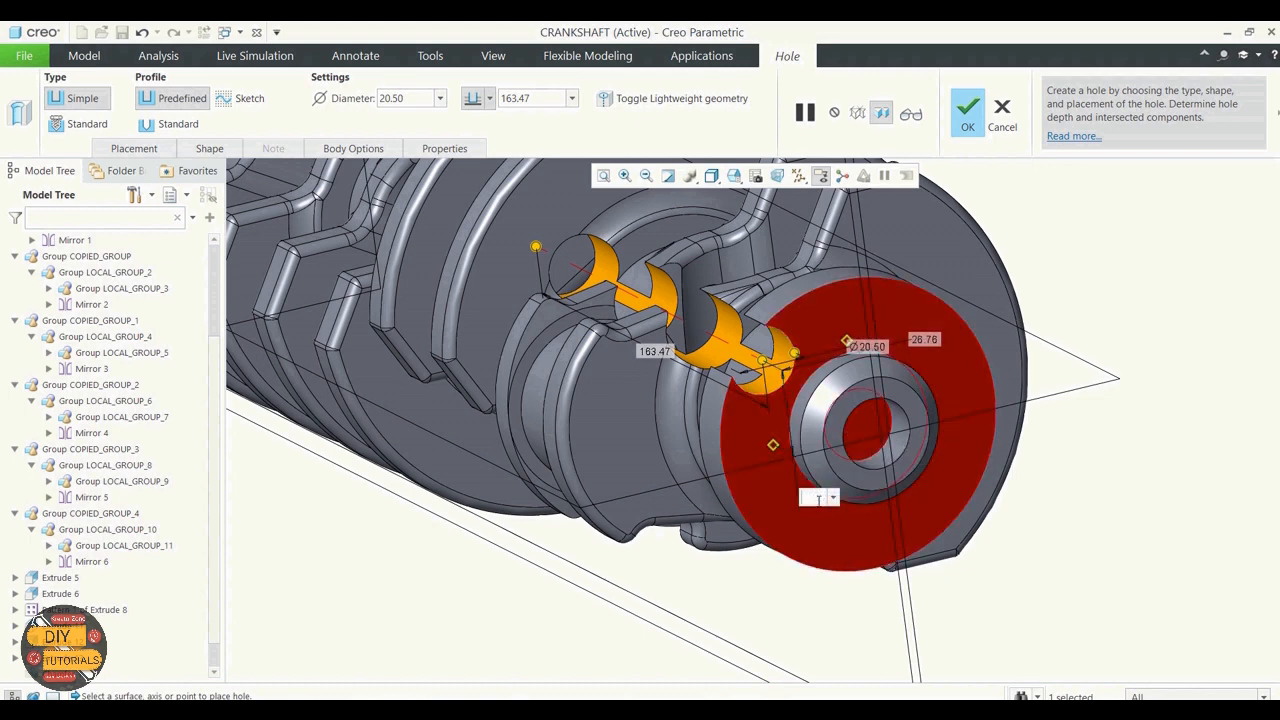
{"action": "type", "text": "0"}
{"action": "key", "text": "Return"}
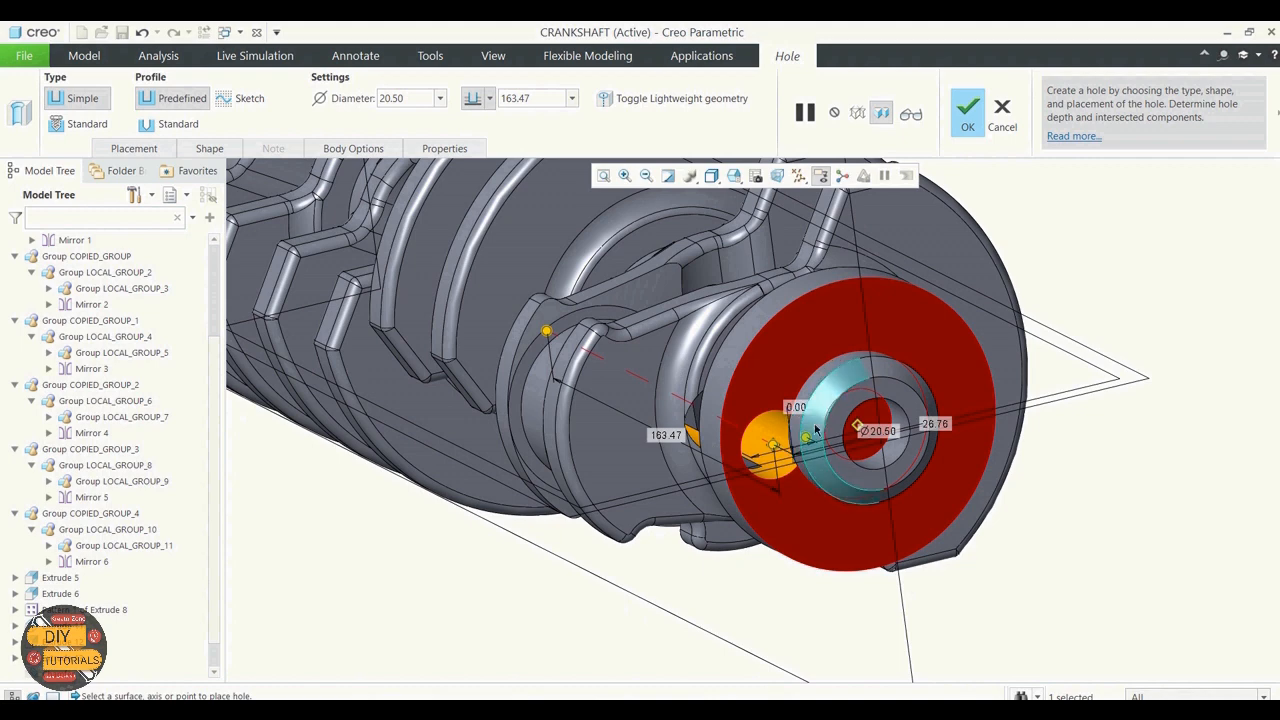
{"action": "scroll", "coordinate": [865, 430], "scroll_direction": "up", "scroll_amount": 2}
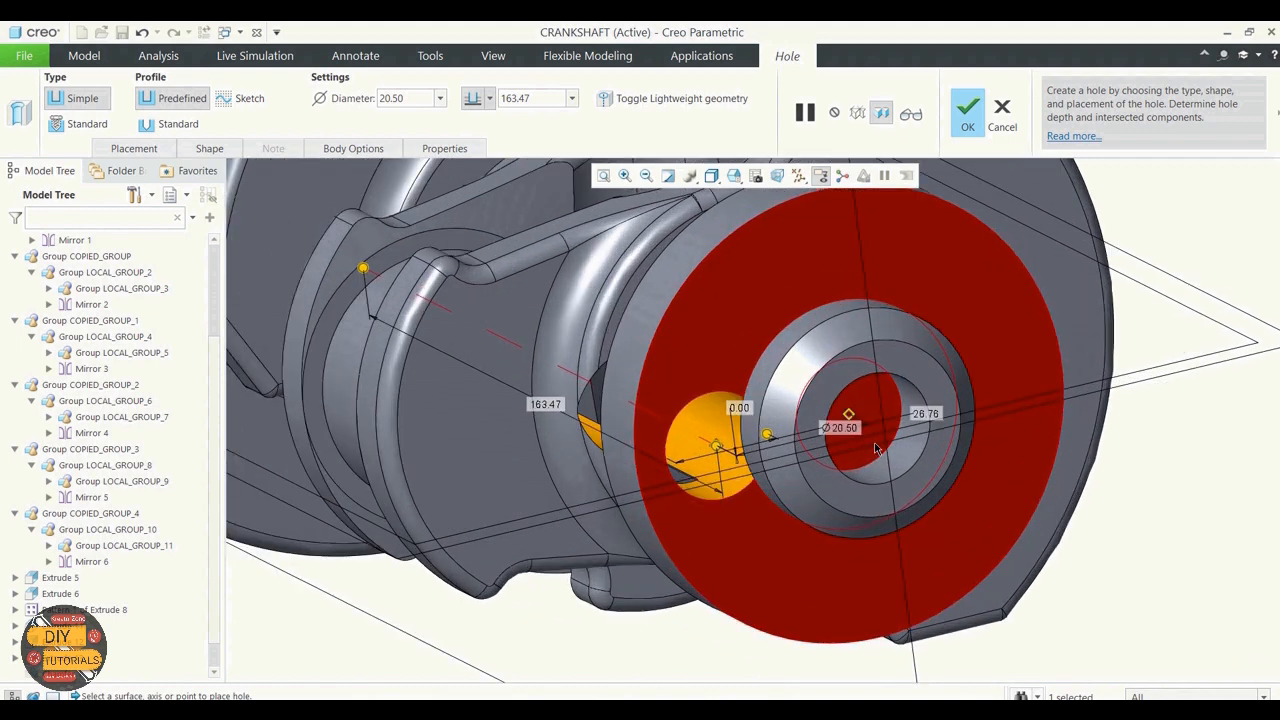
{"action": "double_click", "coordinate": [928, 414]}
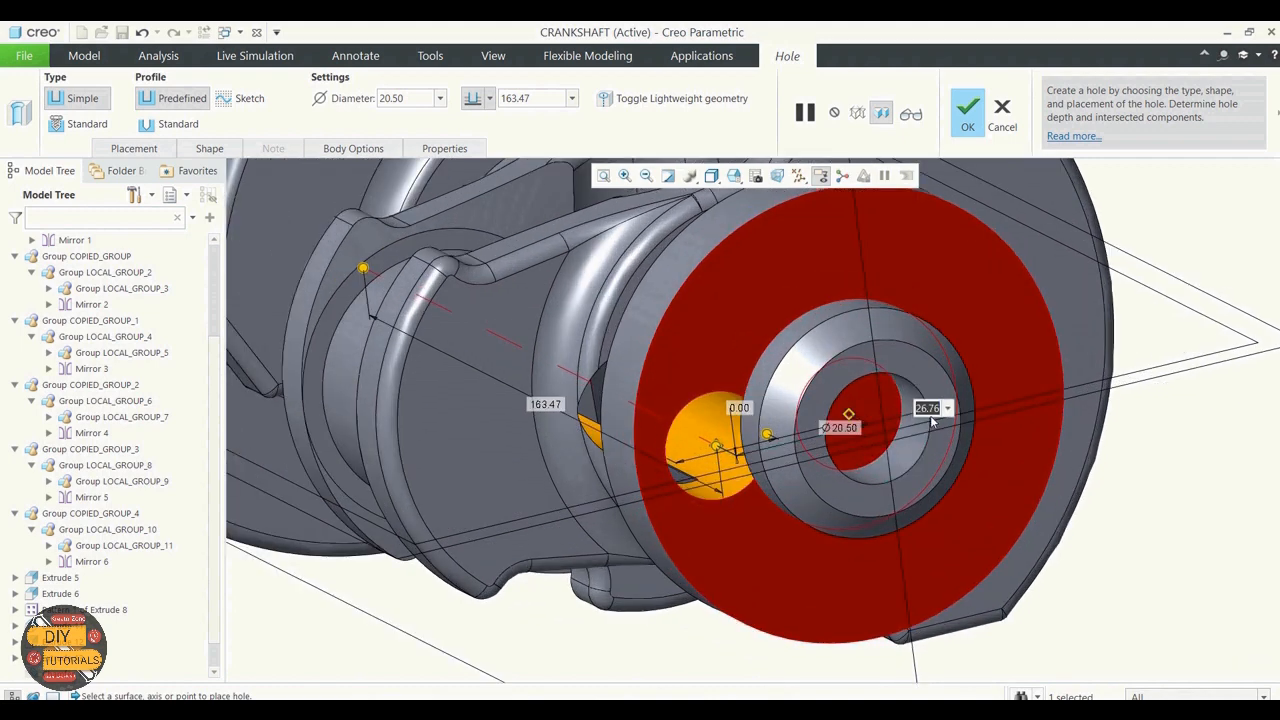
{"action": "key", "text": "BackSpace"}
{"action": "key", "text": "Return"}
{"action": "scroll", "coordinate": [709, 403], "scroll_direction": "up", "scroll_amount": 1}
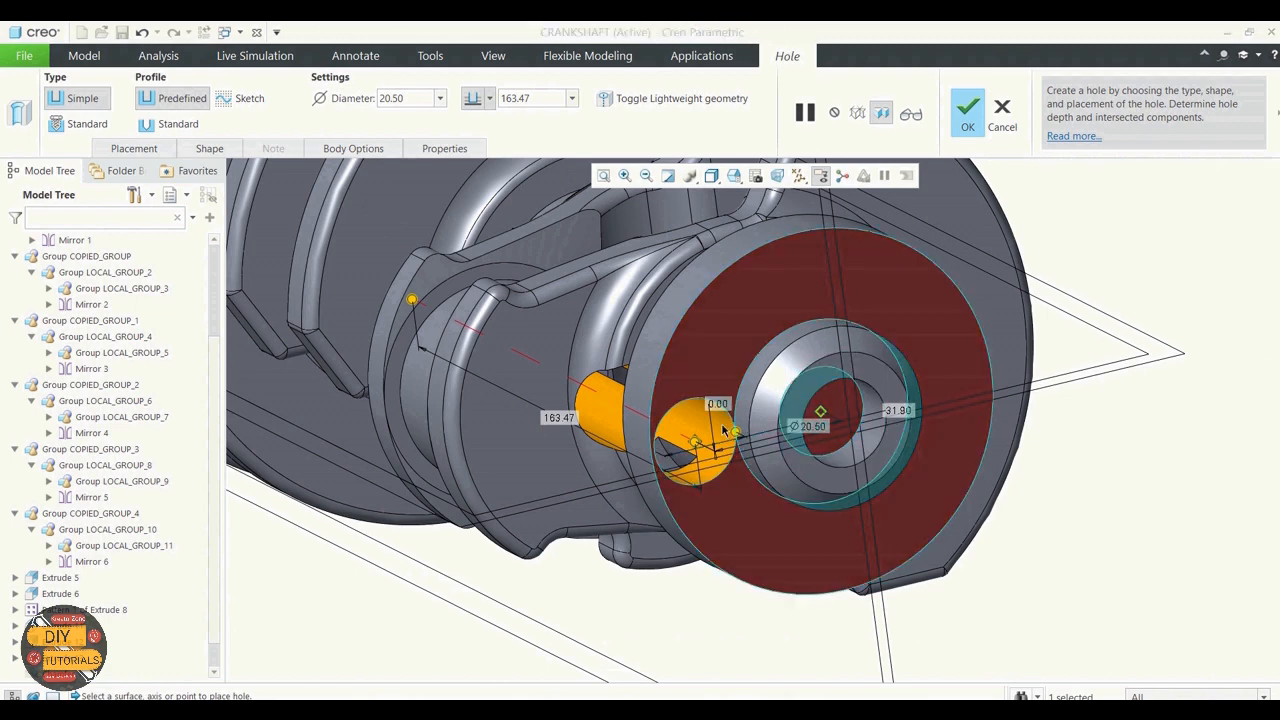
Set the hole's diameter to 9 with its depth running to the next surface, and complete the feature
{"action": "left_click_drag", "start_coordinate": [735, 432], "coordinate": [811, 432]}
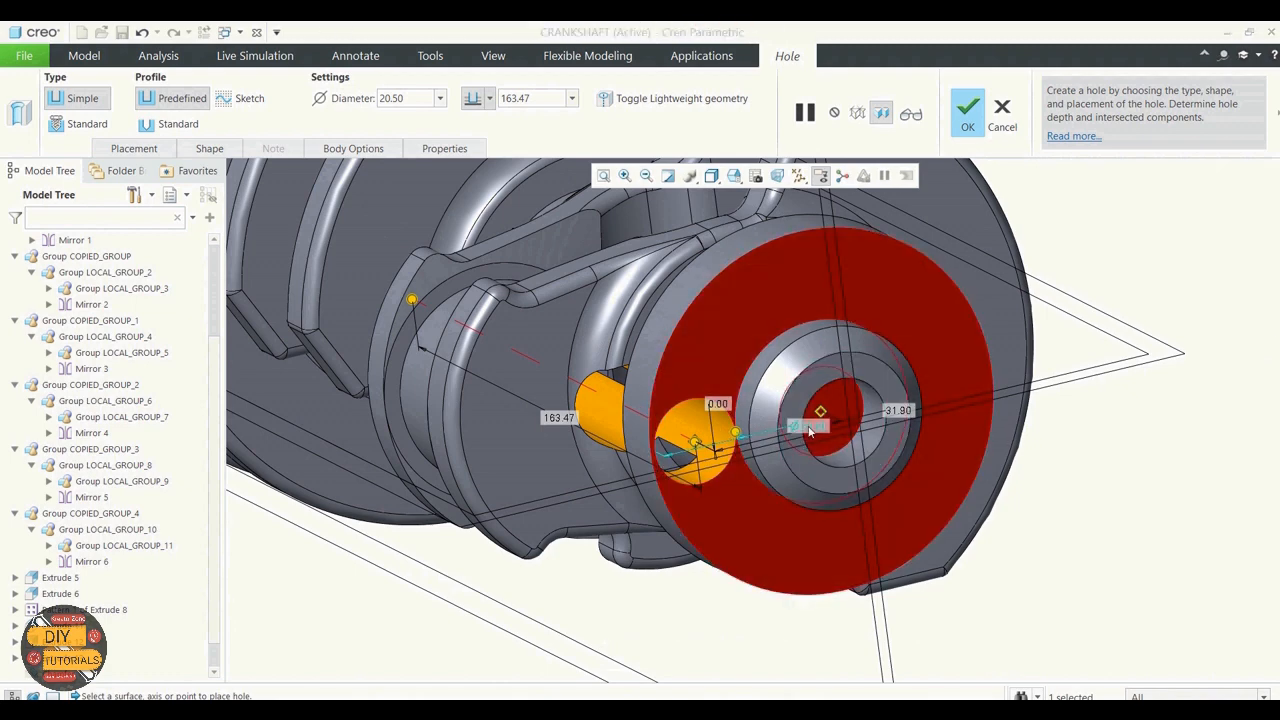
{"action": "double_click", "coordinate": [809, 427]}
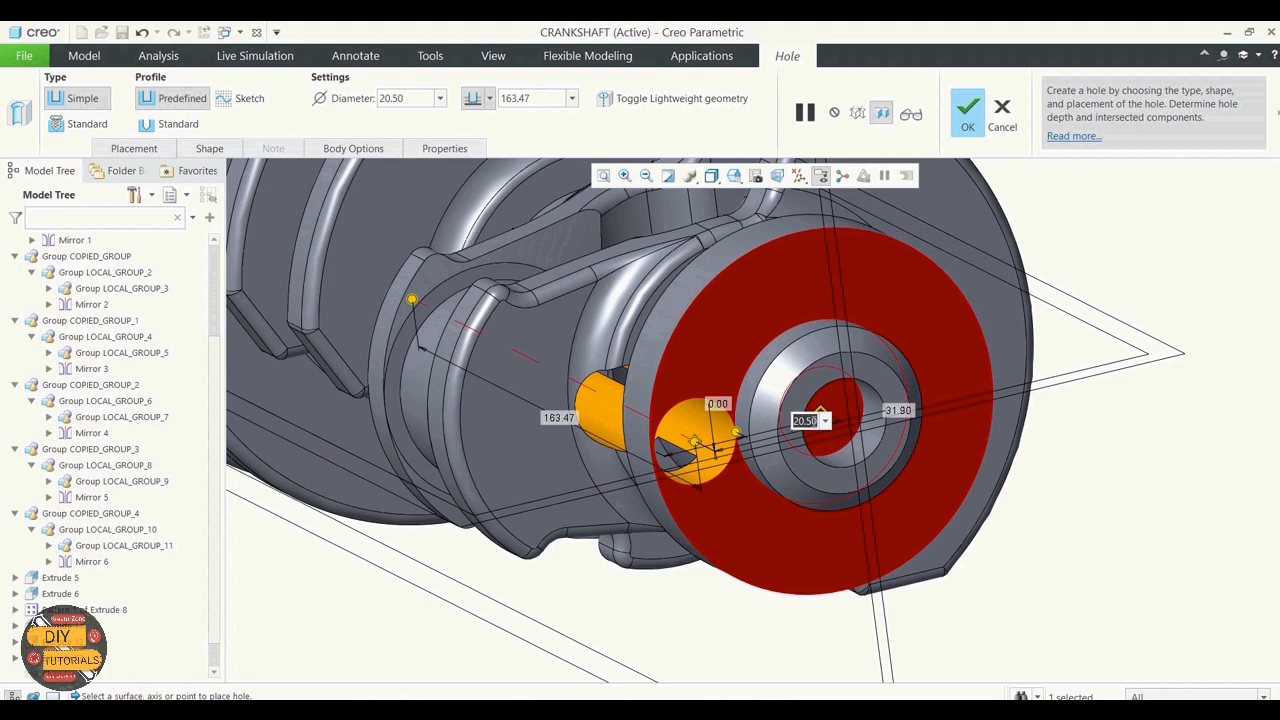
{"action": "key", "text": "BackSpace"}
{"action": "key", "text": "Return"}
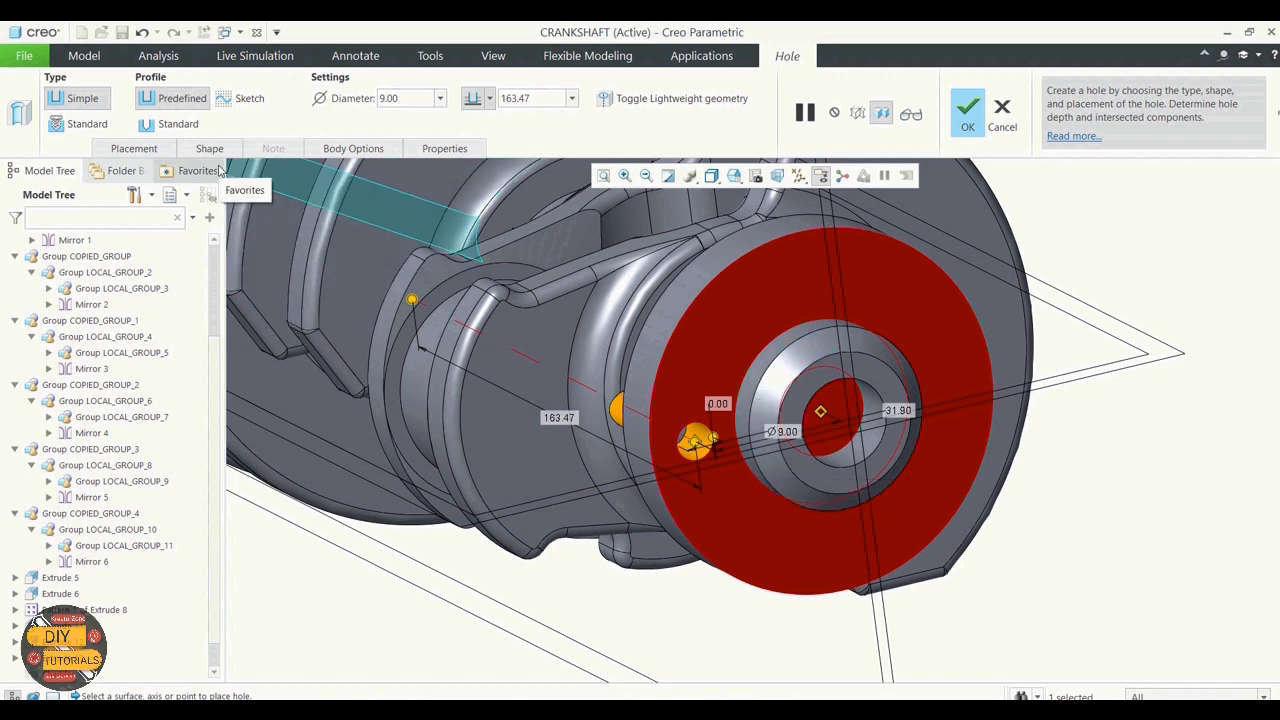
{"action": "left_click", "coordinate": [491, 100]}
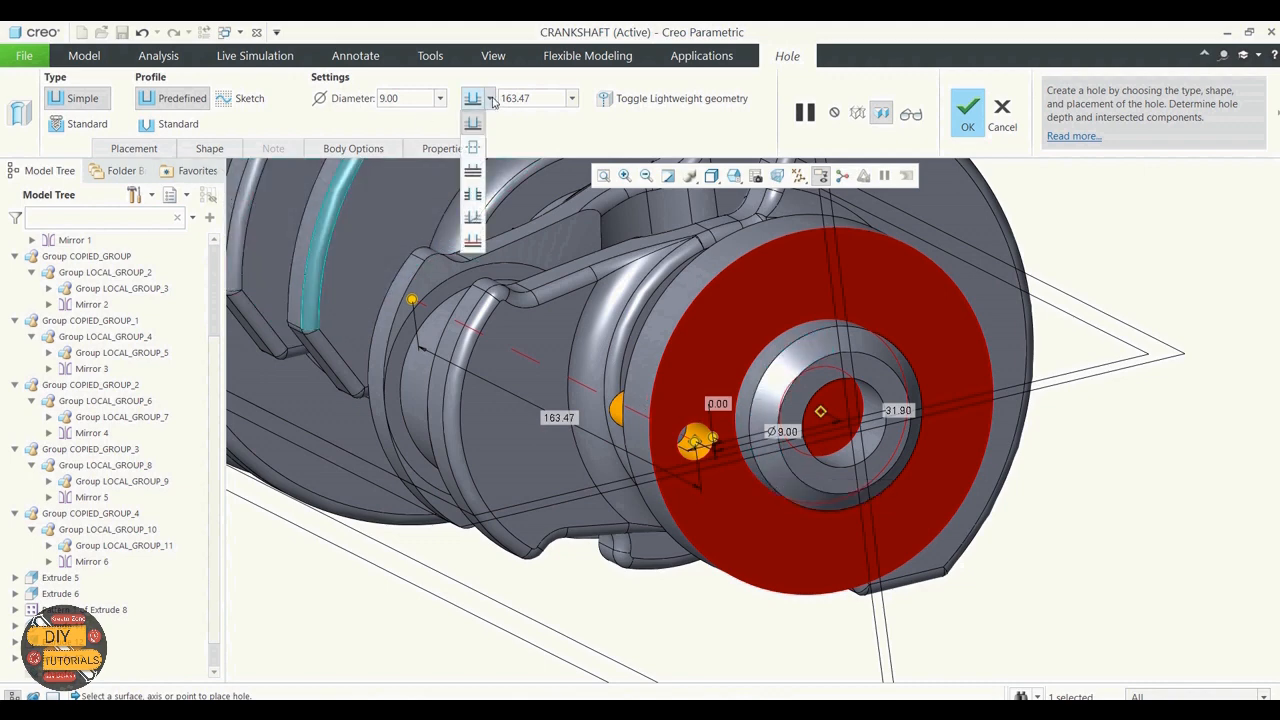
{"action": "left_click", "coordinate": [473, 170]}
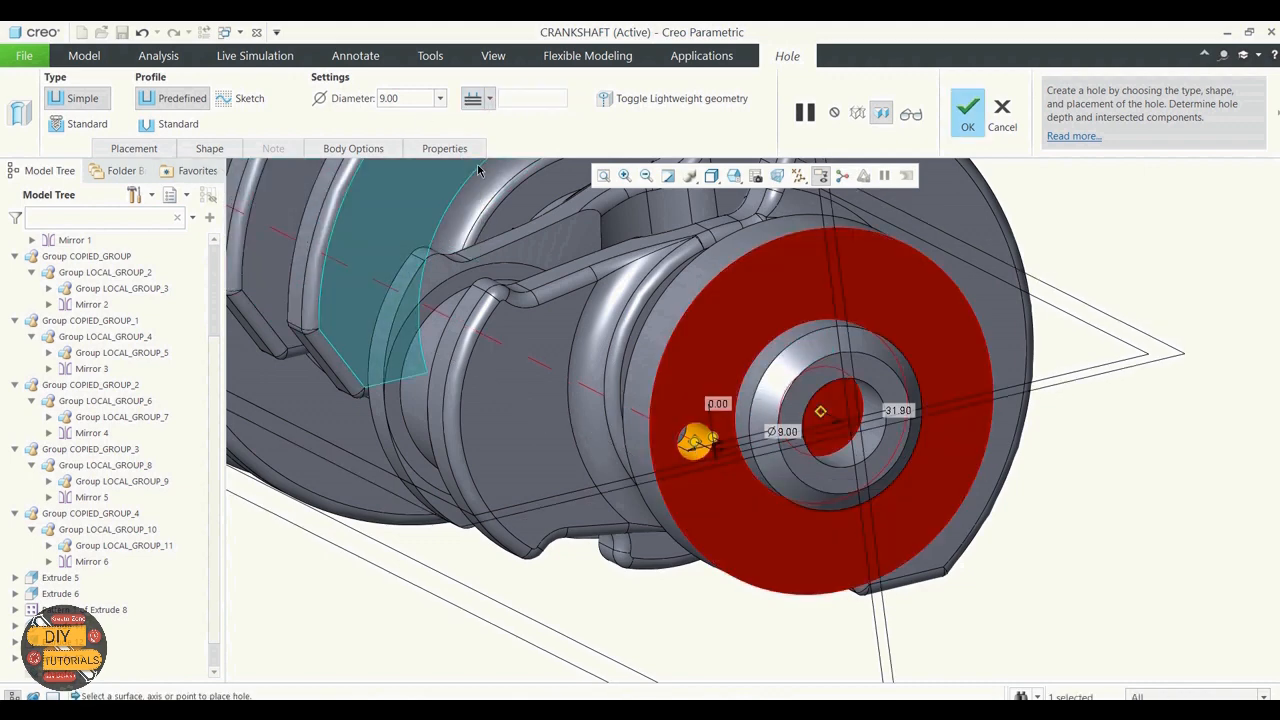
{"action": "scroll", "coordinate": [638, 465], "scroll_direction": "down", "scroll_amount": 3}
{"action": "mouse_move", "coordinate": [638, 465]}
{"action": "middle_mouse_down"}
{"action": "mouse_move", "coordinate": [708, 481]}
{"action": "mouse_move", "coordinate": [606, 475]}
{"action": "middle_mouse_up"}
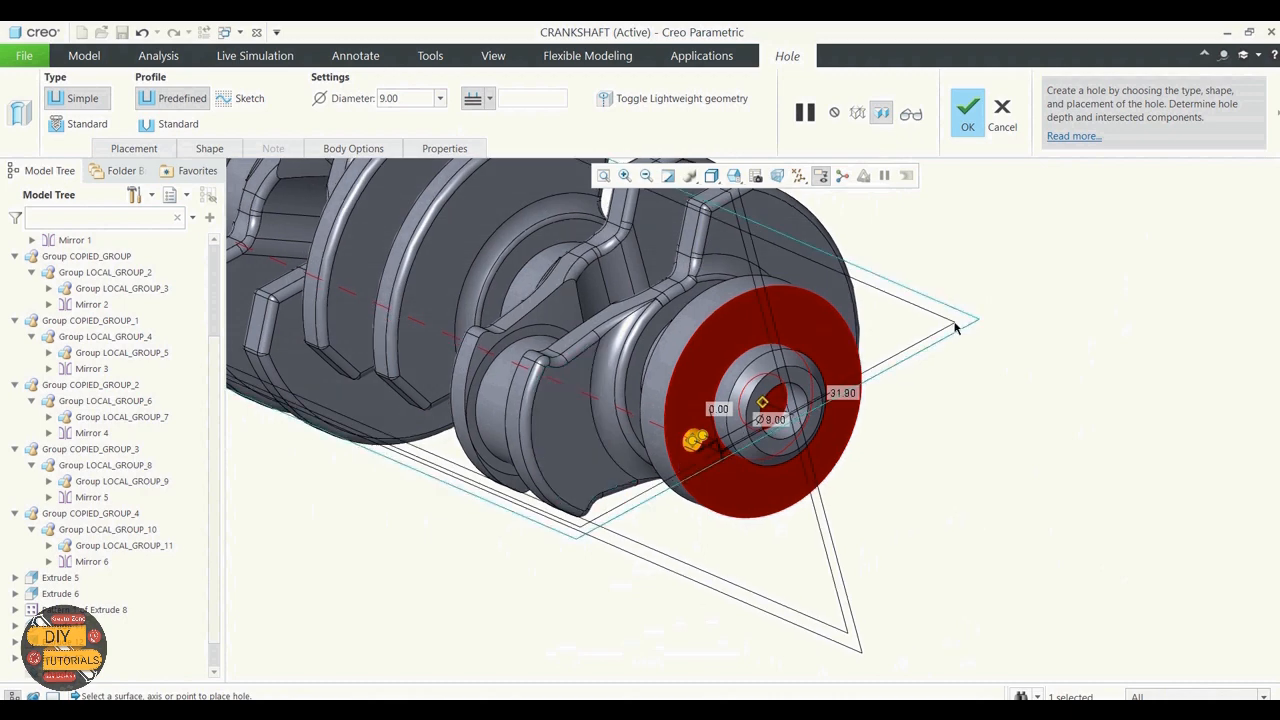
{"action": "left_click", "coordinate": [967, 112]}
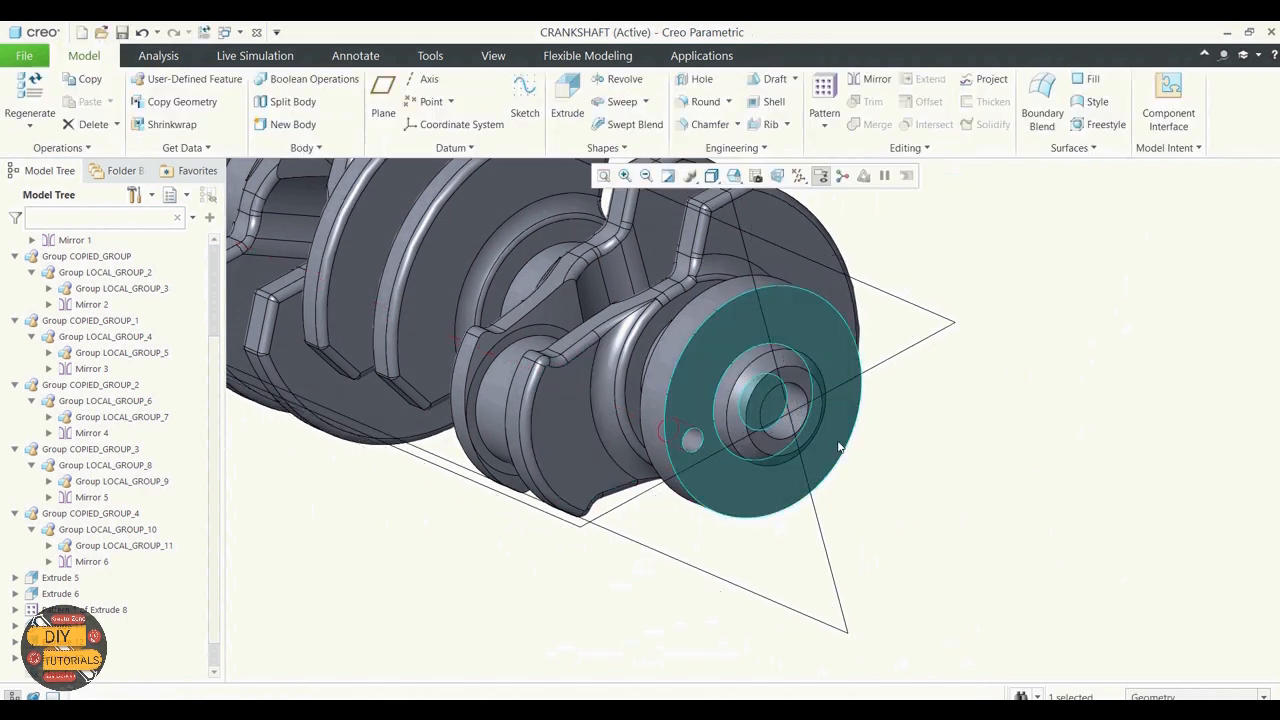
Start a pattern of the new flange hole, and show the datum axes in place of the datum planes
{"action": "middle_click_drag", "start_coordinate": [857, 491], "coordinate": [940, 418]}
{"action": "scroll", "coordinate": [199, 630], "scroll_direction": "down", "scroll_amount": 2}
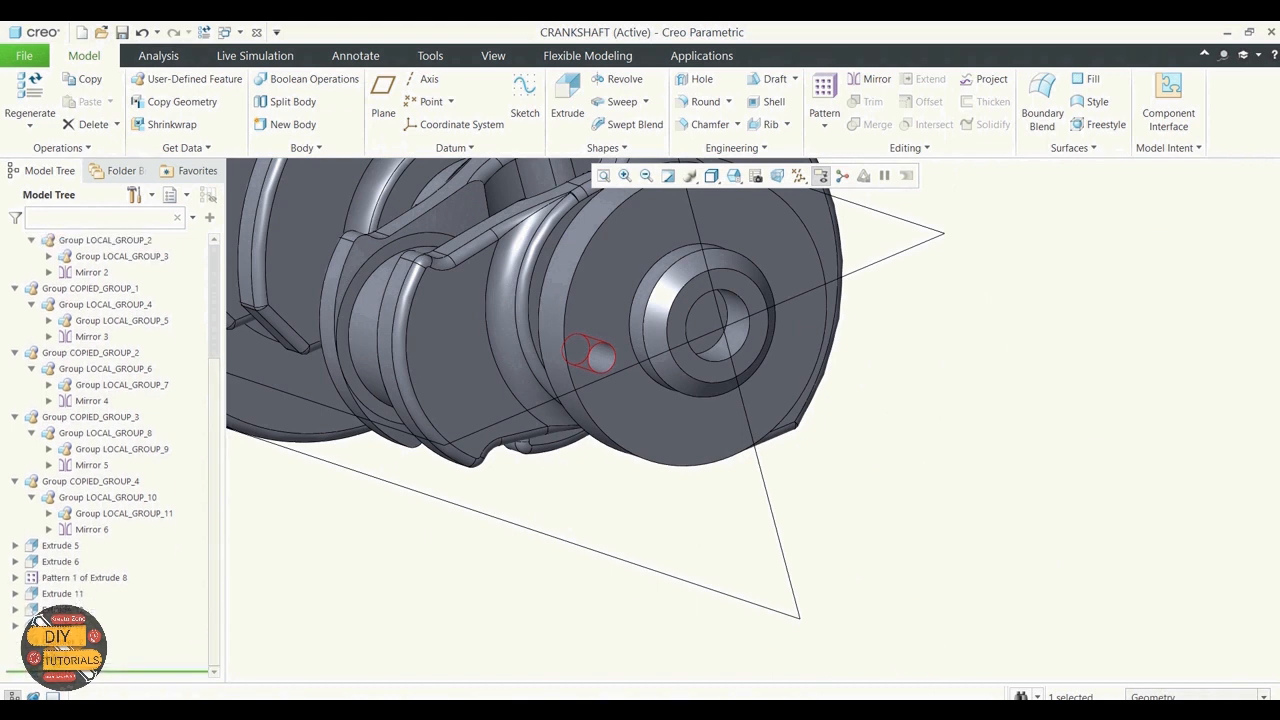
{"action": "right_click", "coordinate": [54, 656]}
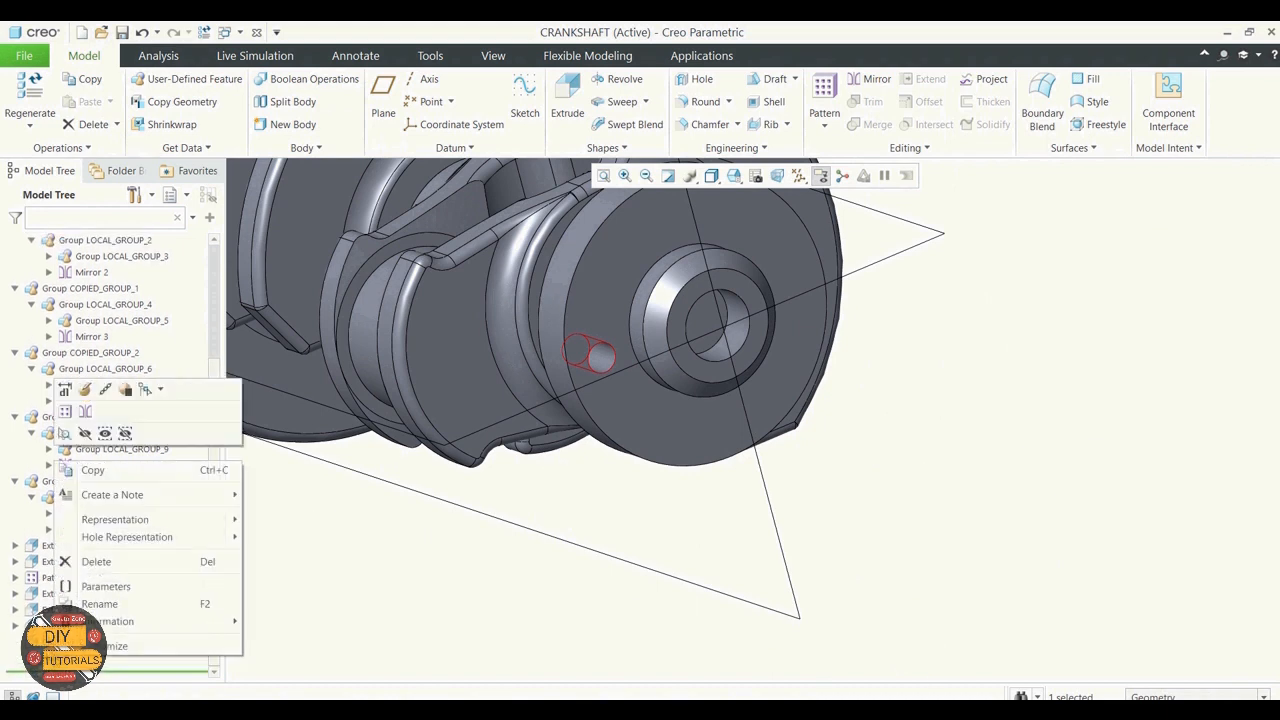
{"action": "left_click", "coordinate": [63, 414]}
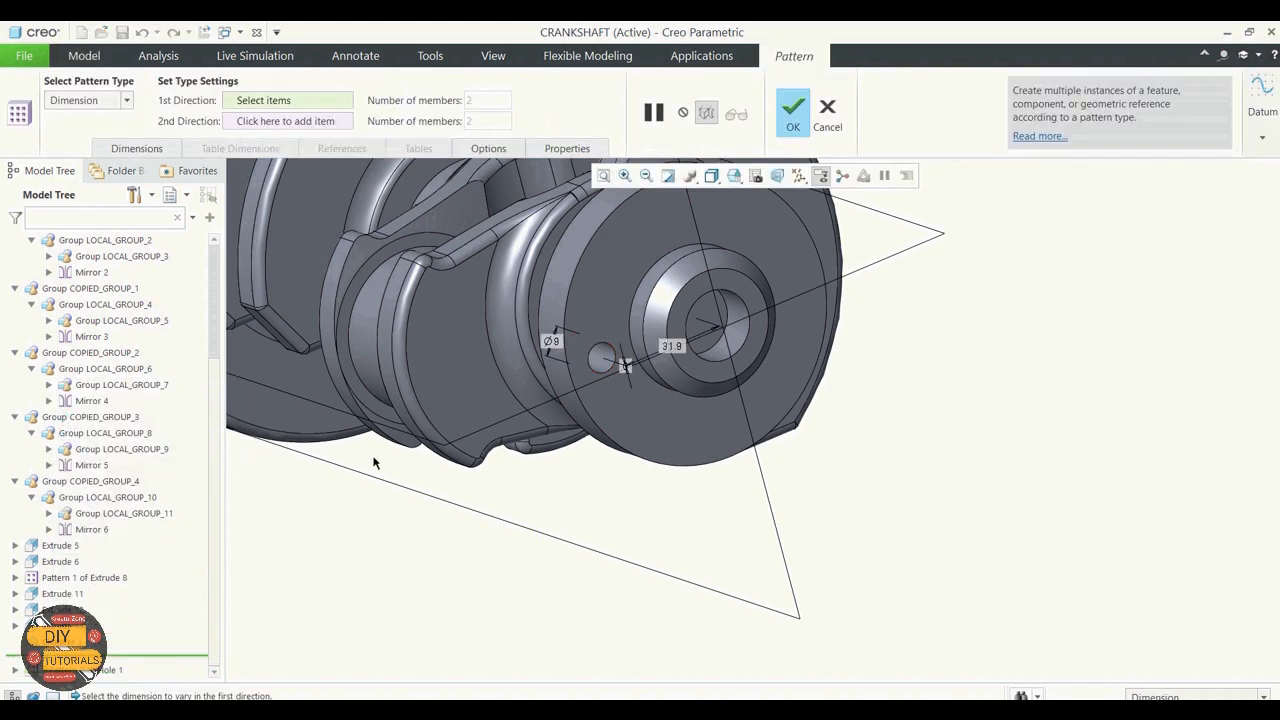
{"action": "left_click", "coordinate": [128, 101]}
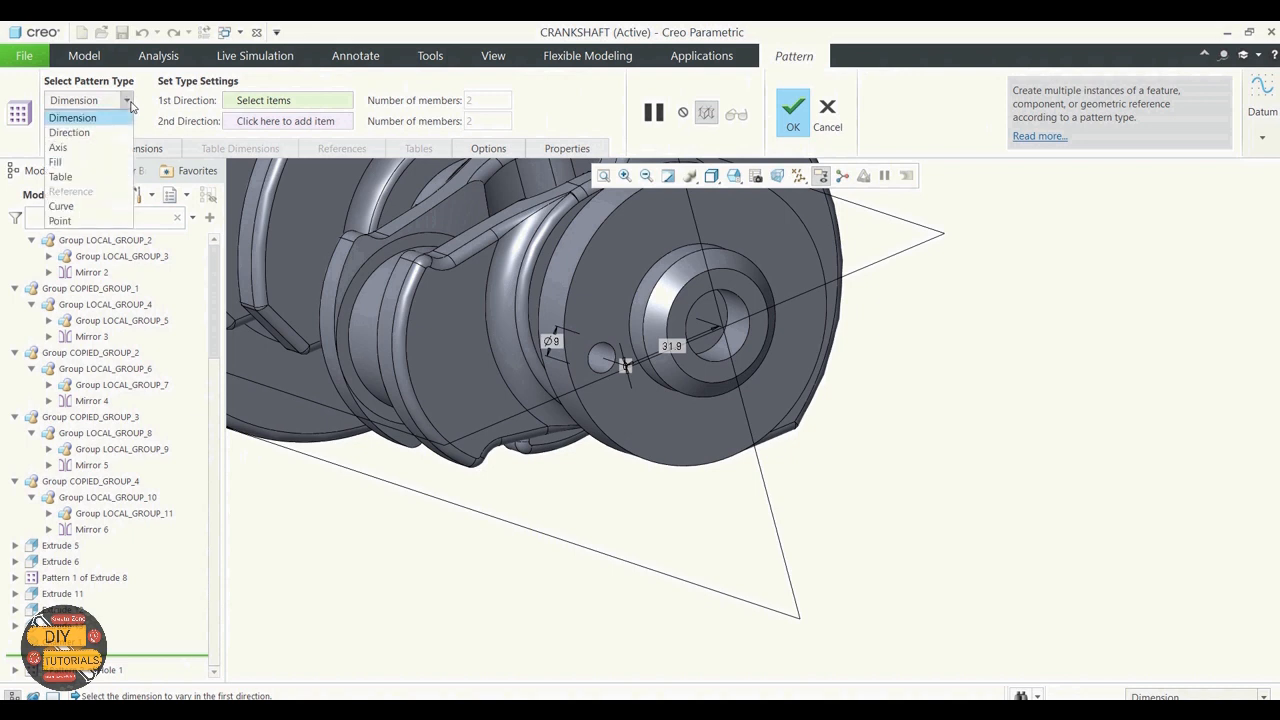
{"action": "left_click", "coordinate": [798, 175]}
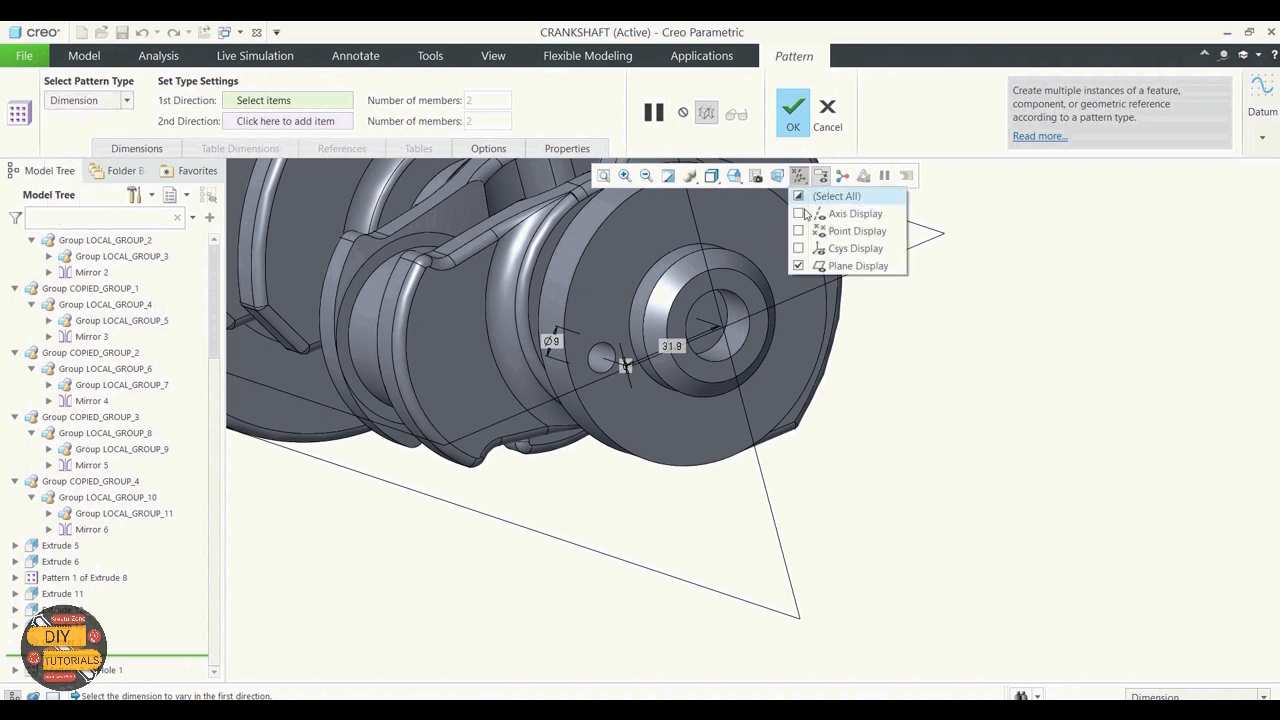
{"action": "left_click", "coordinate": [803, 265]}
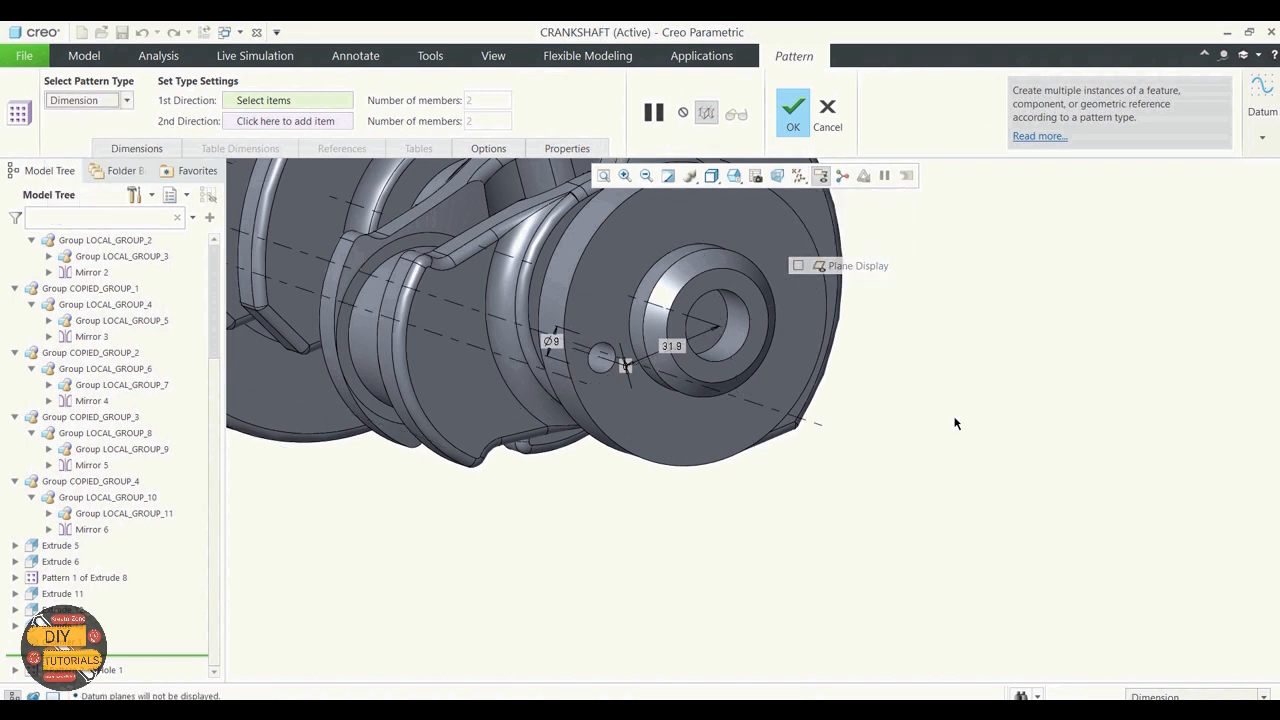
Make the hole pattern an Axis pattern centred on the shaft axis through the end flange
{"action": "left_click", "coordinate": [128, 101]}
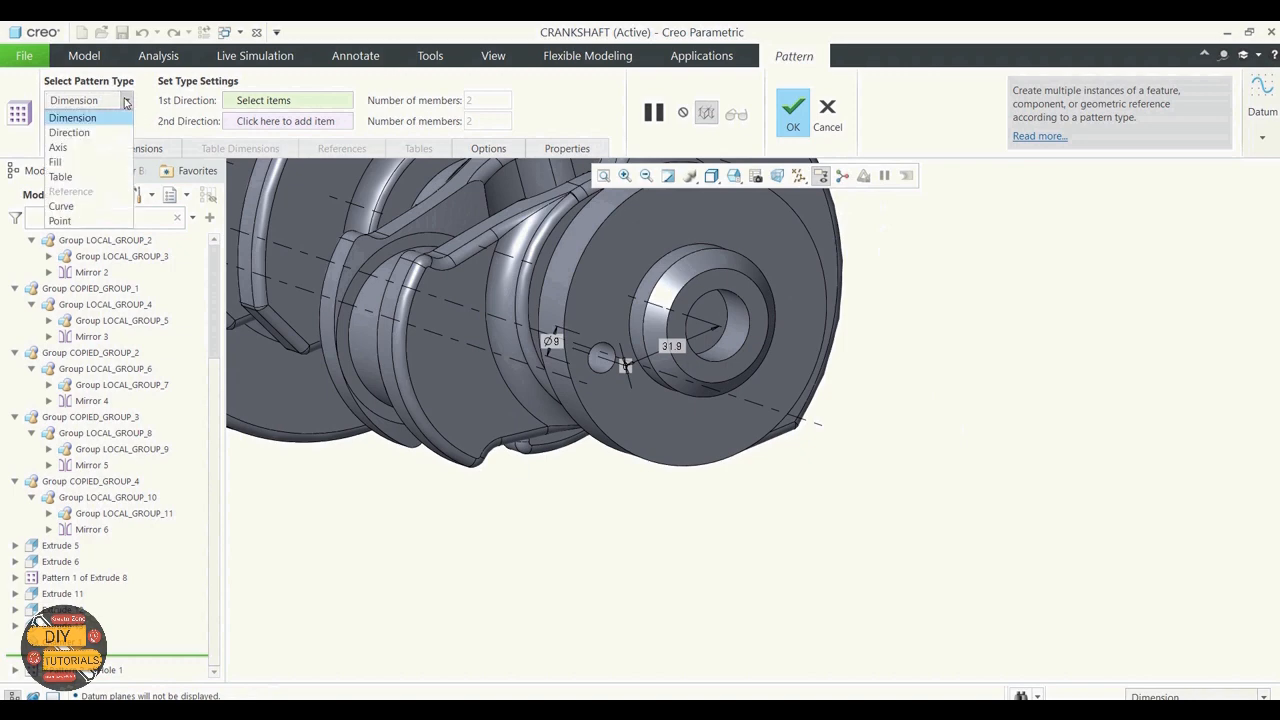
{"action": "left_click", "coordinate": [83, 148]}
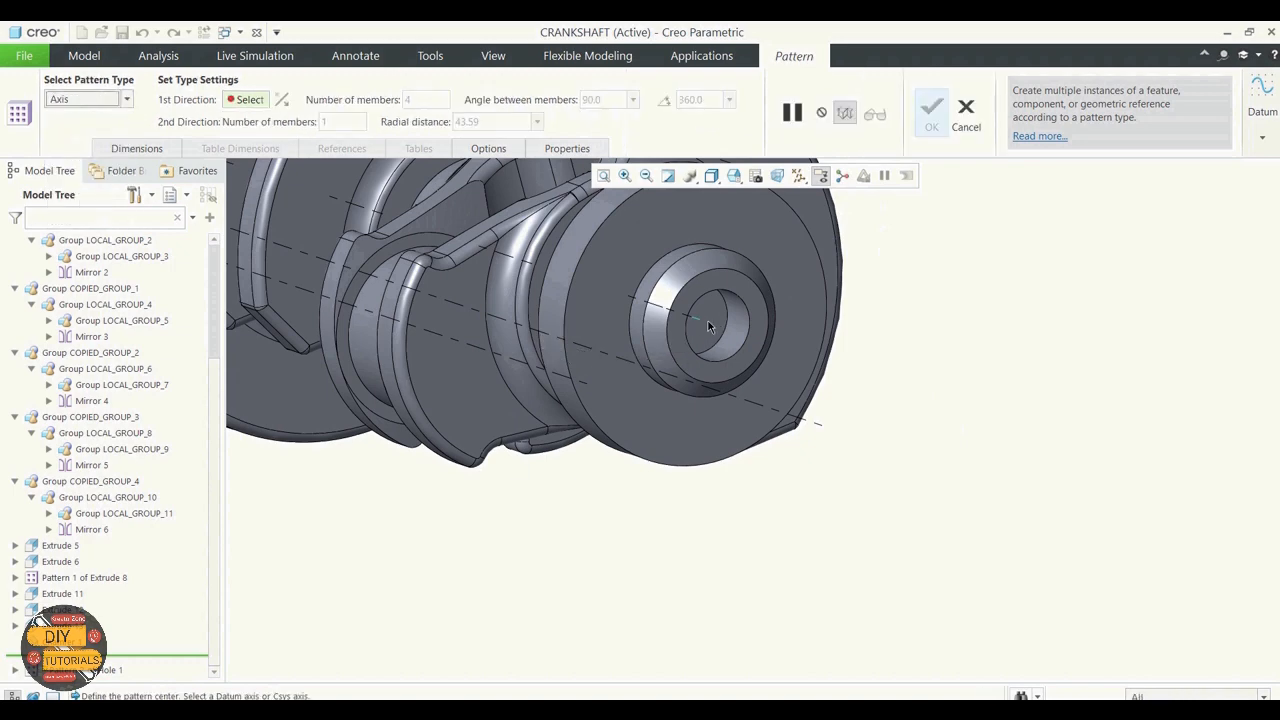
{"action": "left_click", "coordinate": [708, 327]}
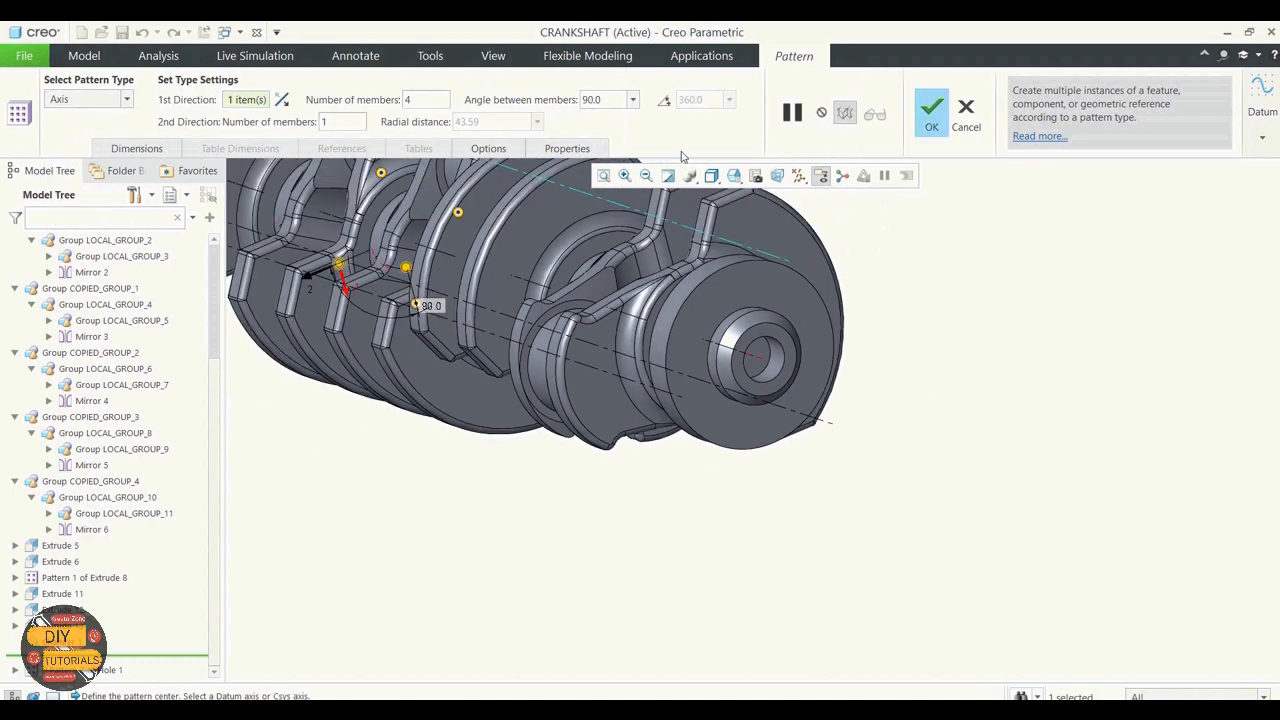
Set the flange hole pattern to 6 members with 60 degrees between members, and complete it
{"action": "double_click", "coordinate": [612, 100]}
{"action": "type", "text": "60"}
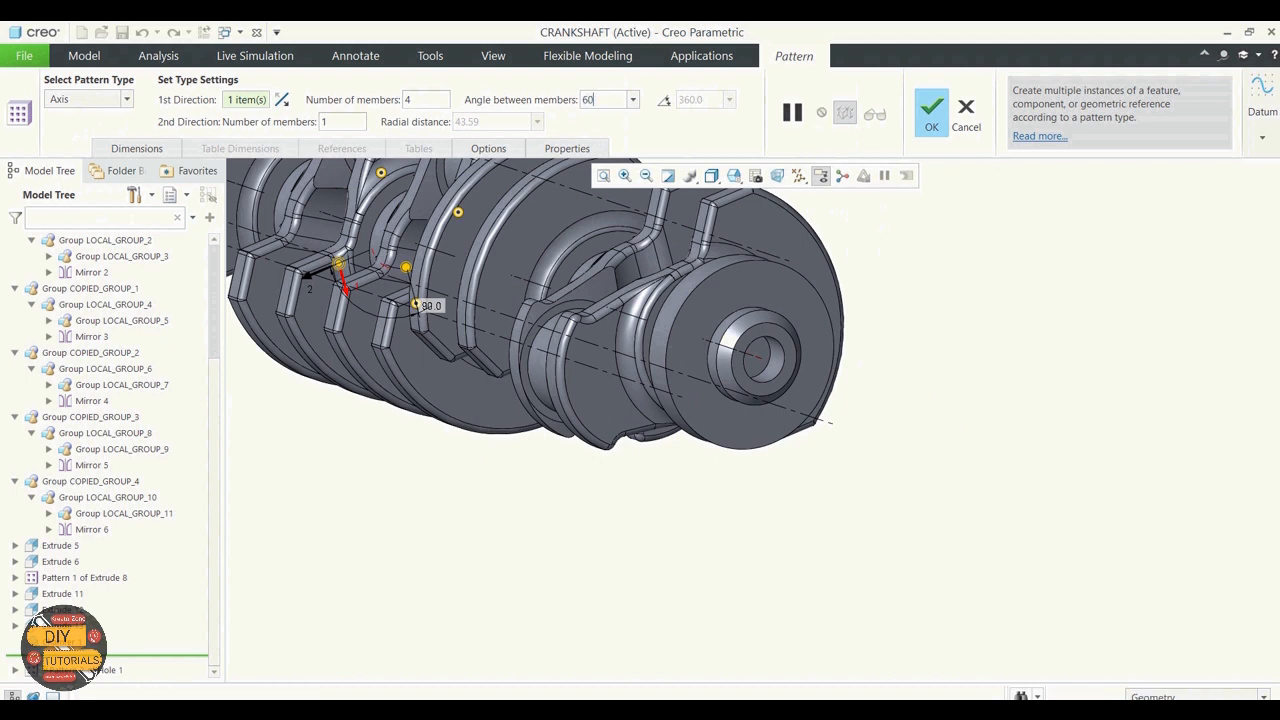
{"action": "double_click", "coordinate": [407, 100]}
{"action": "type", "text": "4"}
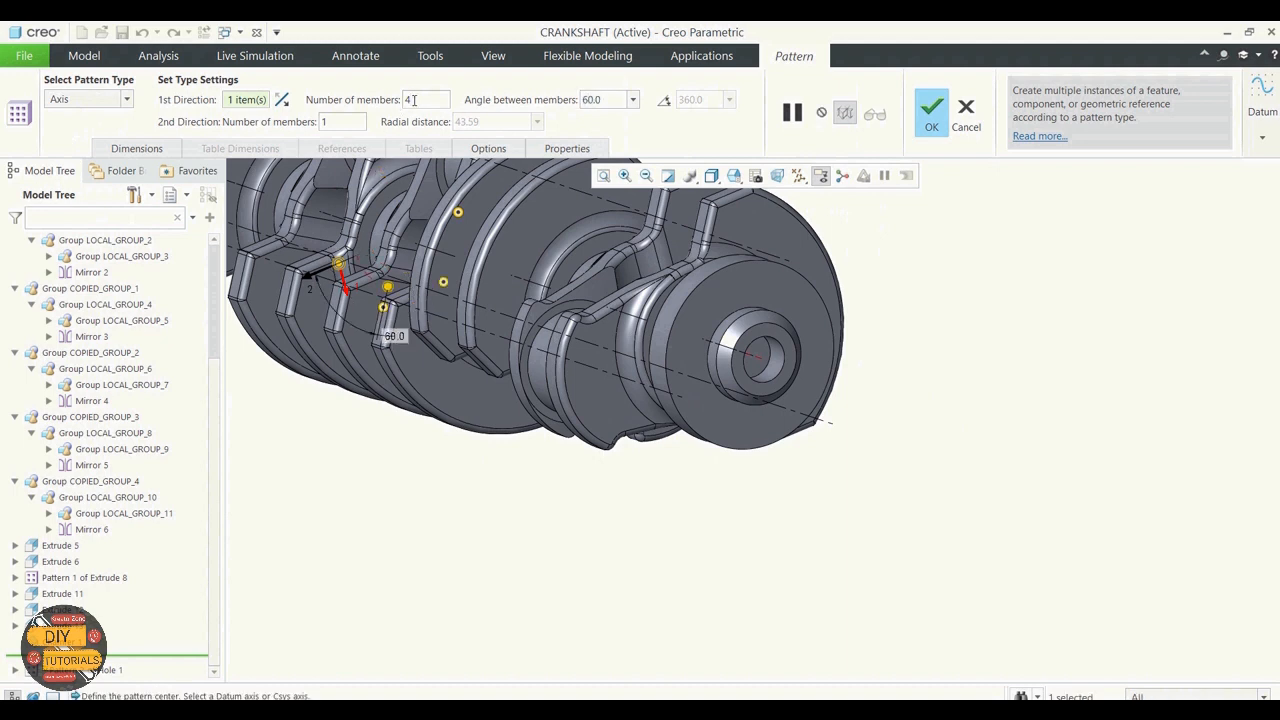
{"action": "key", "text": "BackSpace"}
{"action": "type", "text": "6"}
{"action": "key", "text": "Return"}
{"action": "mouse_move", "coordinate": [557, 268]}
{"action": "middle_mouse_down"}
{"action": "mouse_move", "coordinate": [697, 514]}
{"action": "mouse_move", "coordinate": [797, 514]}
{"action": "mouse_move", "coordinate": [743, 529]}
{"action": "middle_mouse_up"}
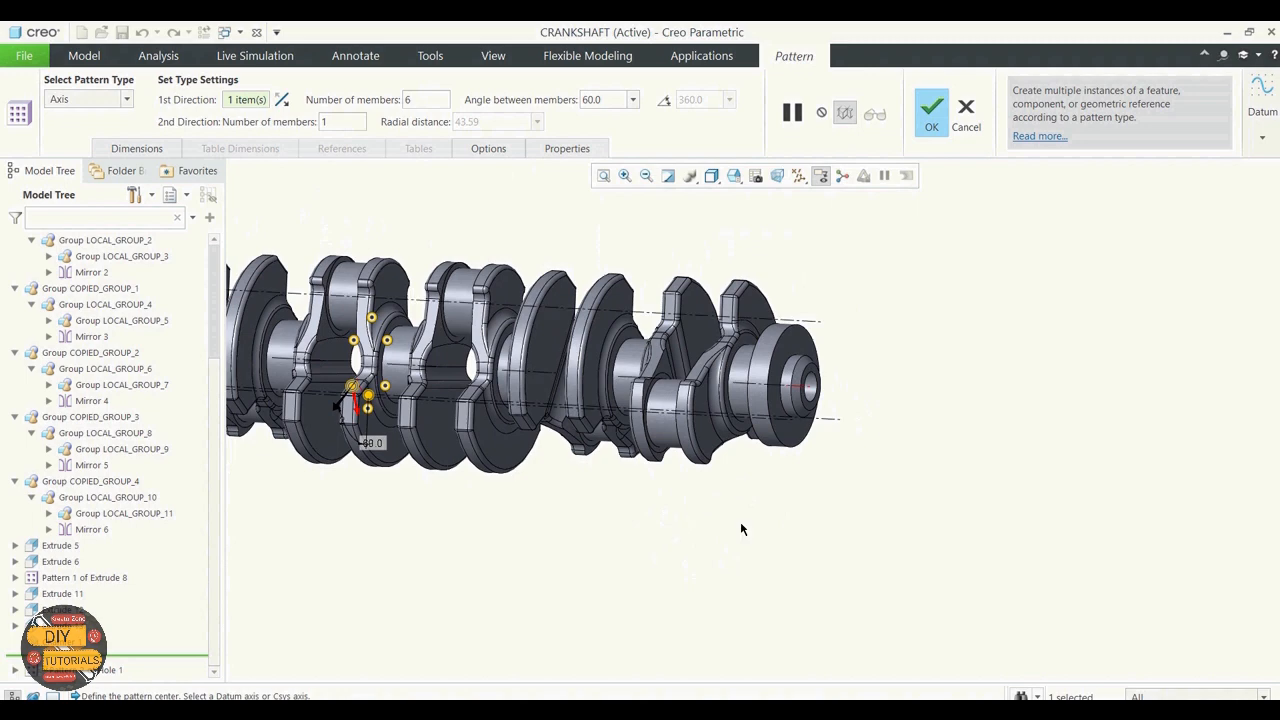
{"action": "left_click", "coordinate": [930, 115]}
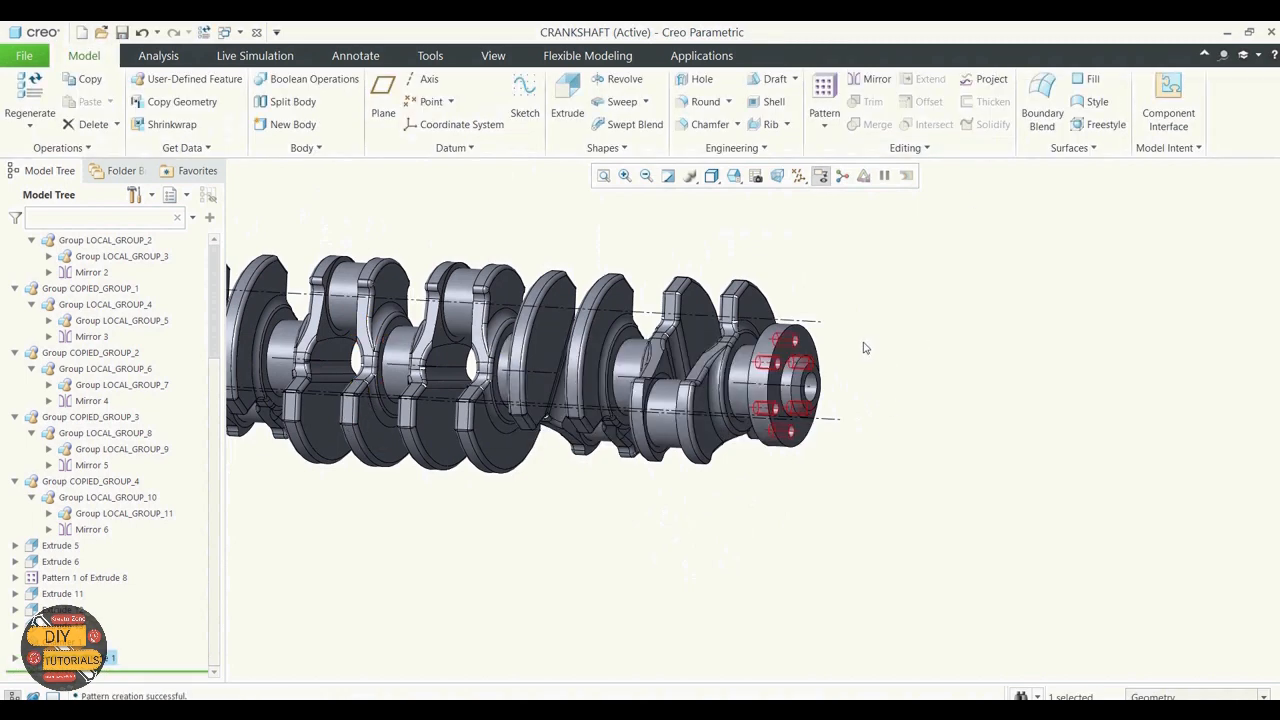
Check the patterned holes on the end flange and hide the datum axes
{"action": "scroll", "coordinate": [865, 348], "scroll_direction": "down", "scroll_amount": 5}
{"action": "scroll", "coordinate": [865, 355], "scroll_direction": "up", "scroll_amount": 10}
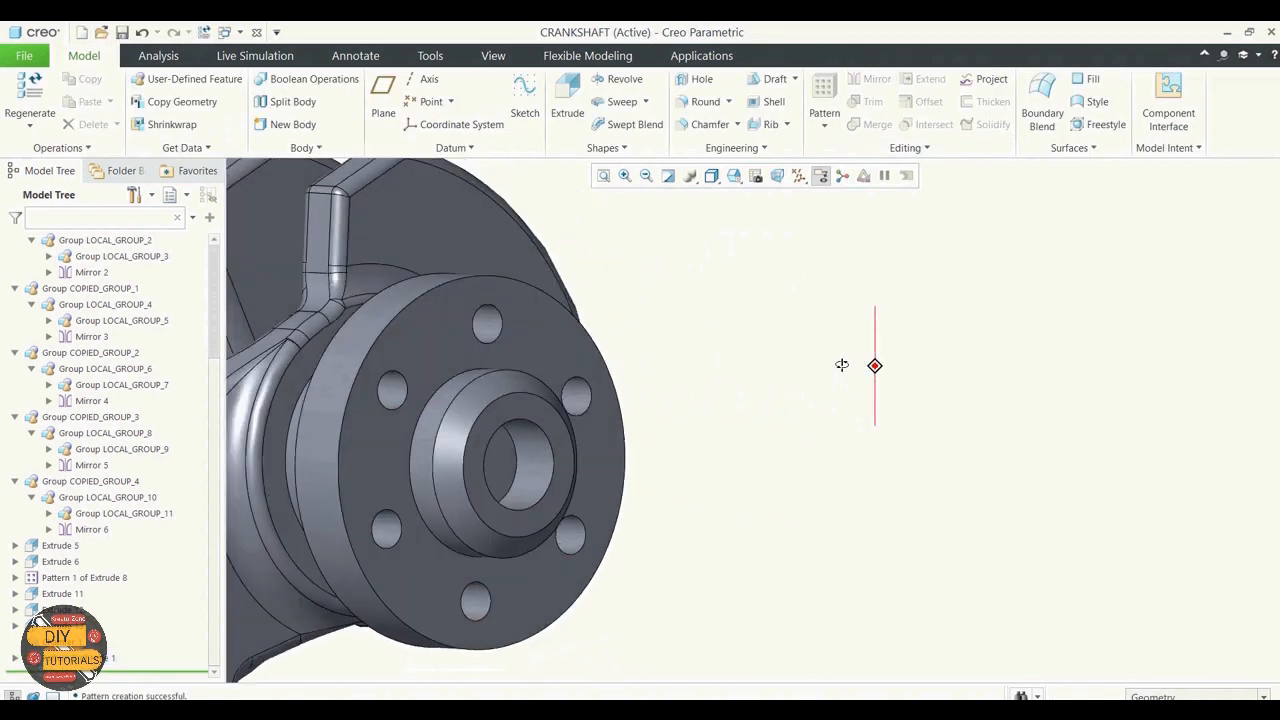
{"action": "scroll", "coordinate": [836, 445], "scroll_direction": "down", "scroll_amount": 3}
{"action": "mouse_move", "coordinate": [857, 437]}
{"action": "middle_mouse_down"}
{"action": "mouse_move", "coordinate": [840, 434]}
{"action": "mouse_move", "coordinate": [853, 427]}
{"action": "middle_mouse_up"}
{"action": "left_click", "coordinate": [820, 175]}
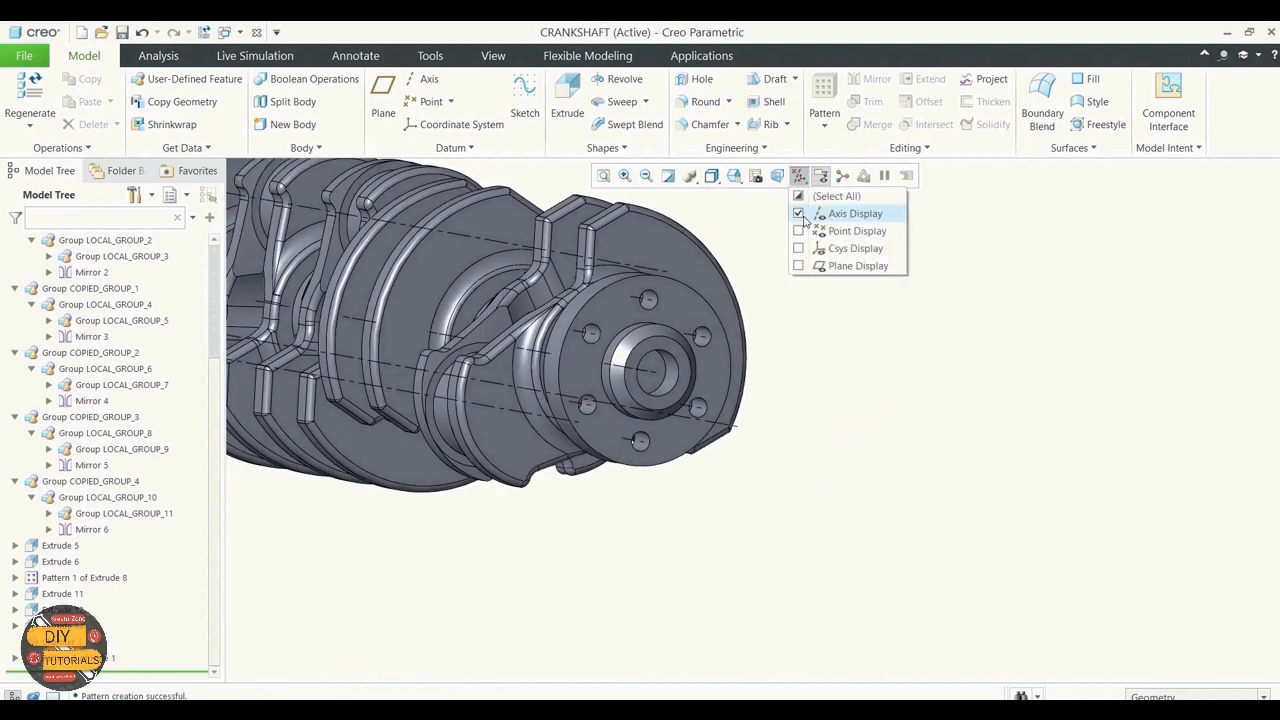
{"action": "left_click", "coordinate": [808, 213]}
{"action": "key", "text": "ctrl+d"}
{"action": "scroll", "coordinate": [583, 311], "scroll_direction": "down", "scroll_amount": 2}
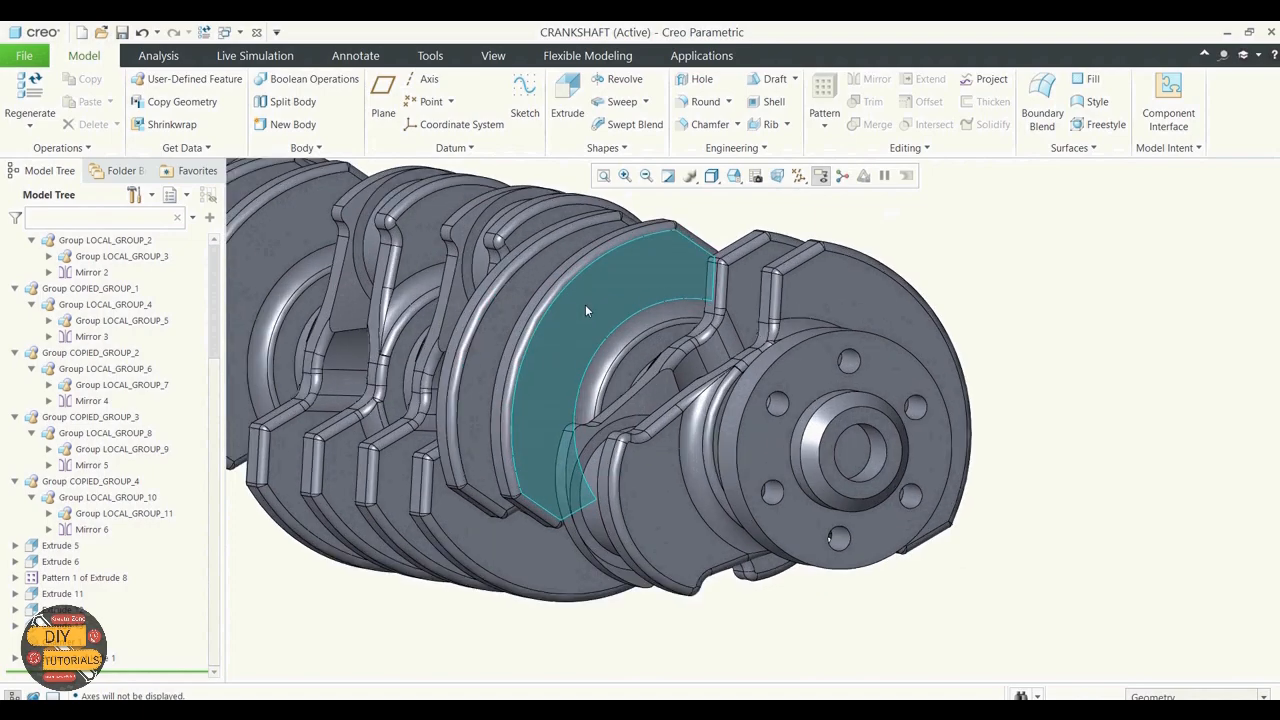